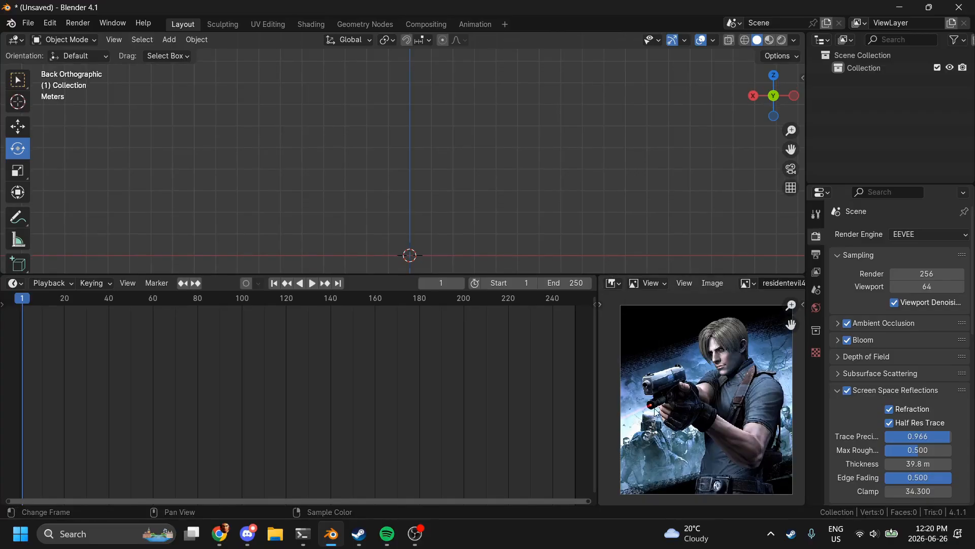
# Step: Examine the character reference image up close in a maximized image editor and restore the layout
pyautogui.scroll(3, 655, 407)
pyautogui.hscroll(4, 654, 407)
pyautogui.hotkey('ctrl', 'space')
pyautogui.hscroll(-5, 749, 408)
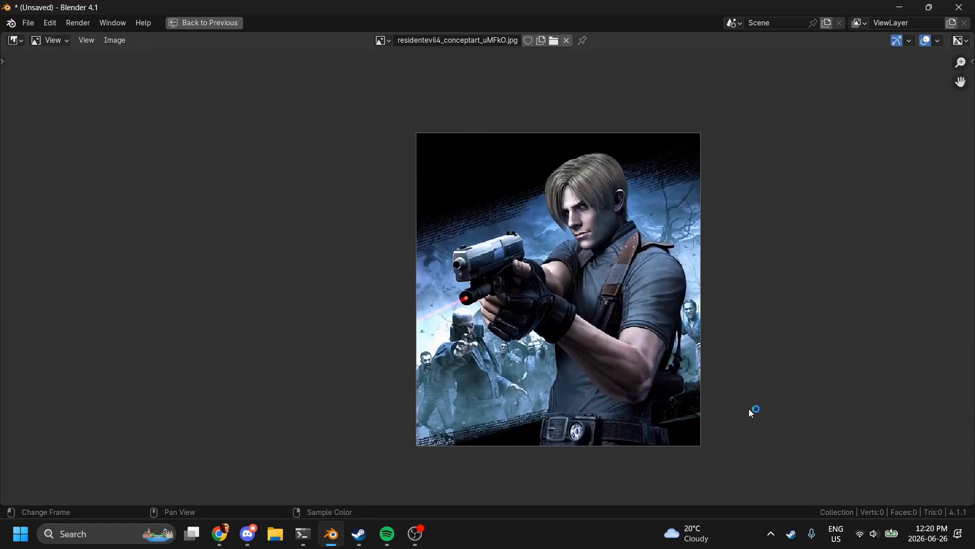
pyautogui.scroll(3, 749, 409)
pyautogui.hscroll(4, 748, 408)
pyautogui.scroll(2, 749, 408)
pyautogui.hscroll(-4, 749, 408)
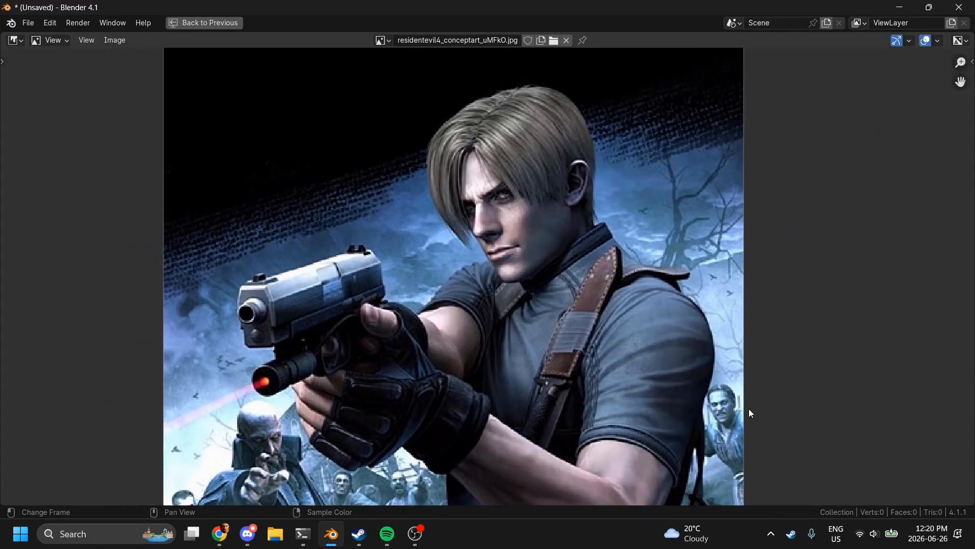
pyautogui.hotkey('ctrl', 'space')
pyautogui.scroll(-1, 730, 396)
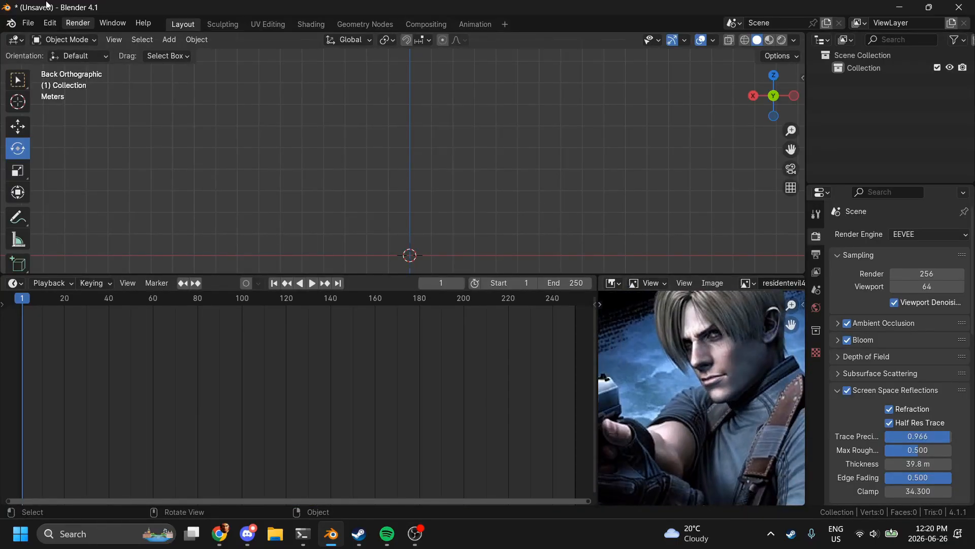
# Step: Import the character's RE Mesh files cha000_00, cha000_10 and cha000_20 together with their mdf2 materials
pyautogui.click(26, 23)
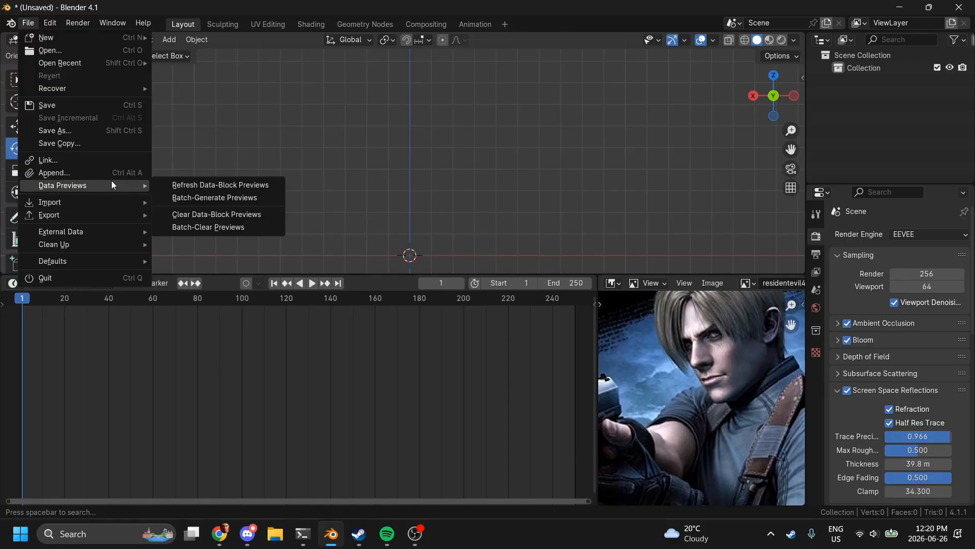
pyautogui.moveTo(69, 202)
pyautogui.moveTo(252, 505)
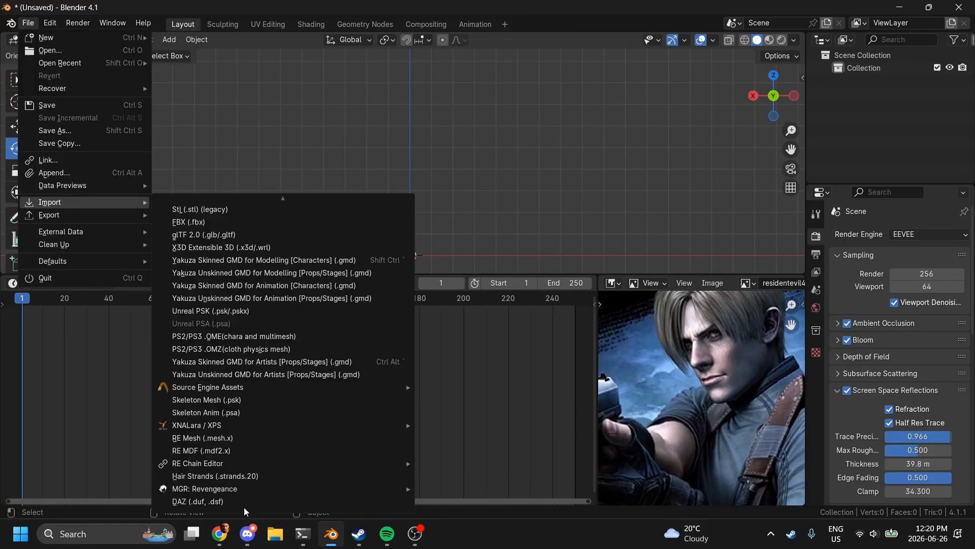
pyautogui.click(306, 437)
pyautogui.scroll(-5, 142, 227)
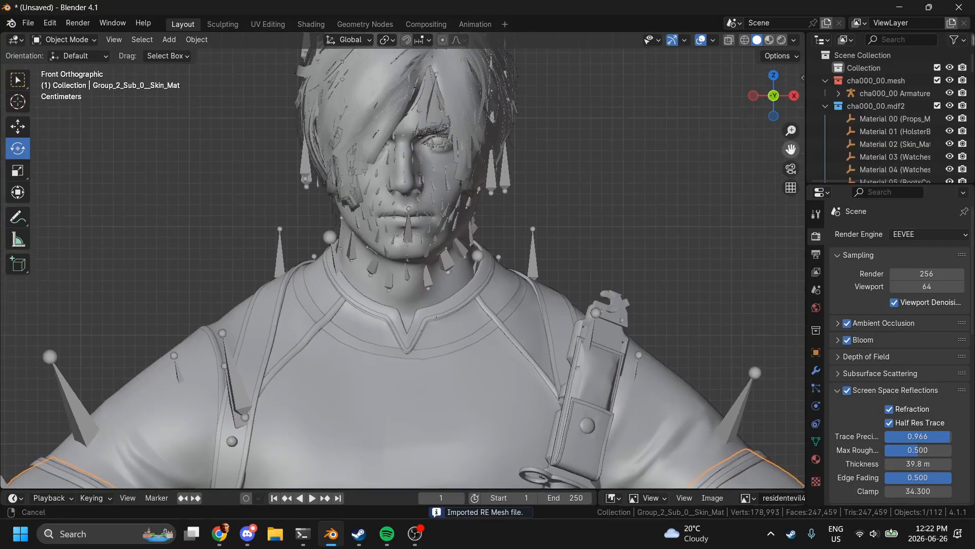
# Step: Collapse the six imported mesh and mdf2 collections in the outliner and nest them all inside Collection
pyautogui.moveTo(791, 149); pyautogui.dragTo(791, 222)
pyautogui.middleClick(618, 151)
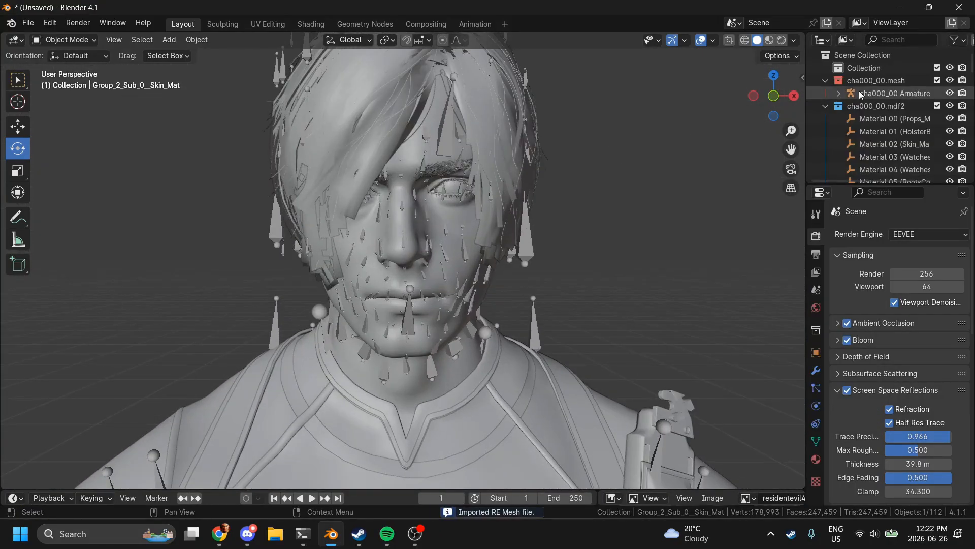
pyautogui.moveTo(827, 81); pyautogui.dragTo(826, 189)
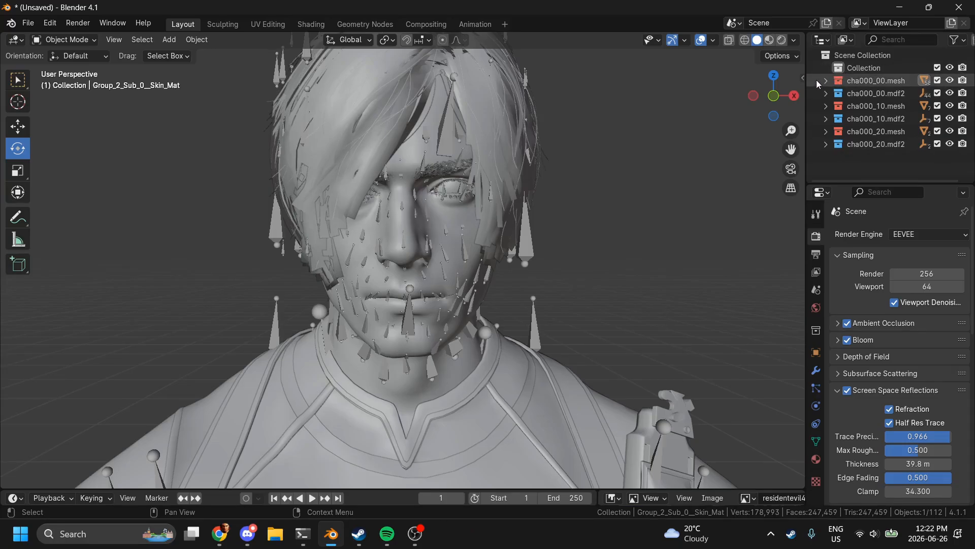
pyautogui.doubleClick(876, 80)
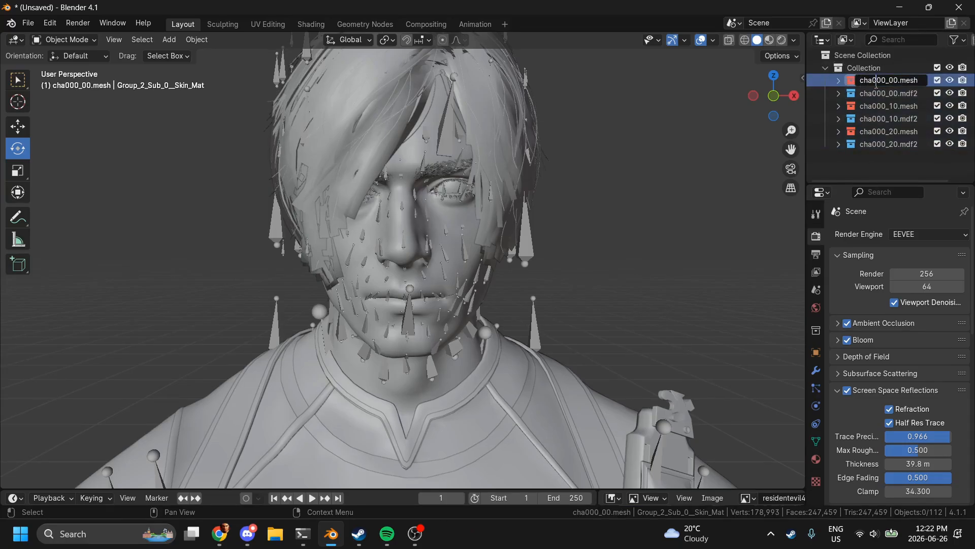
pyautogui.click(848, 90)
# Step: Rename the parent collection of the imported character to leon and collapse it in the outliner
pyautogui.click(838, 81)
pyautogui.click(865, 95)
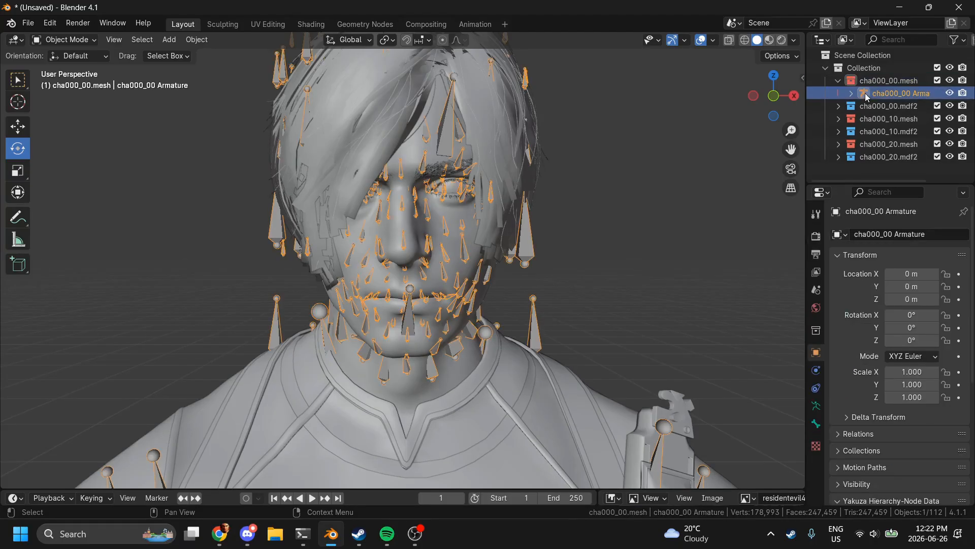
pyautogui.click(868, 66)
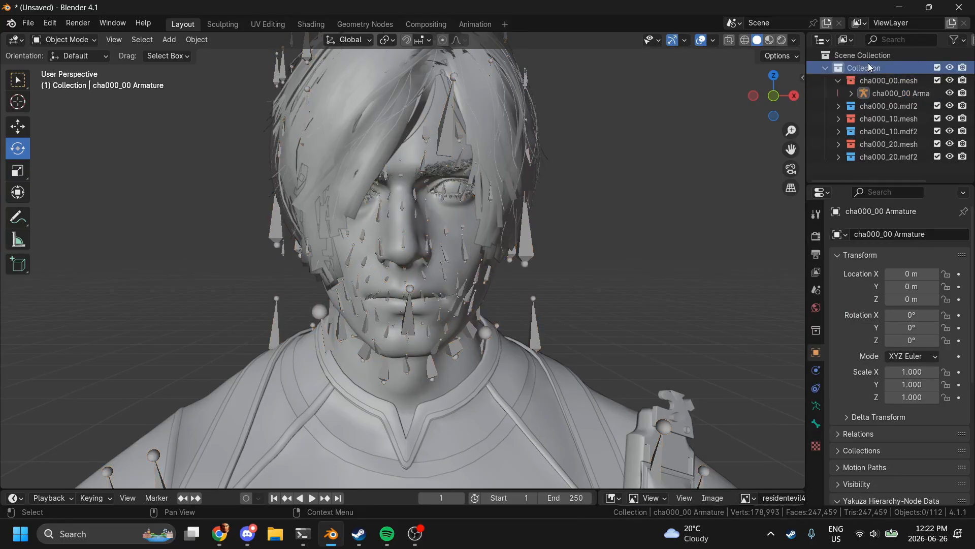
pyautogui.scroll(-2, 498, 154)
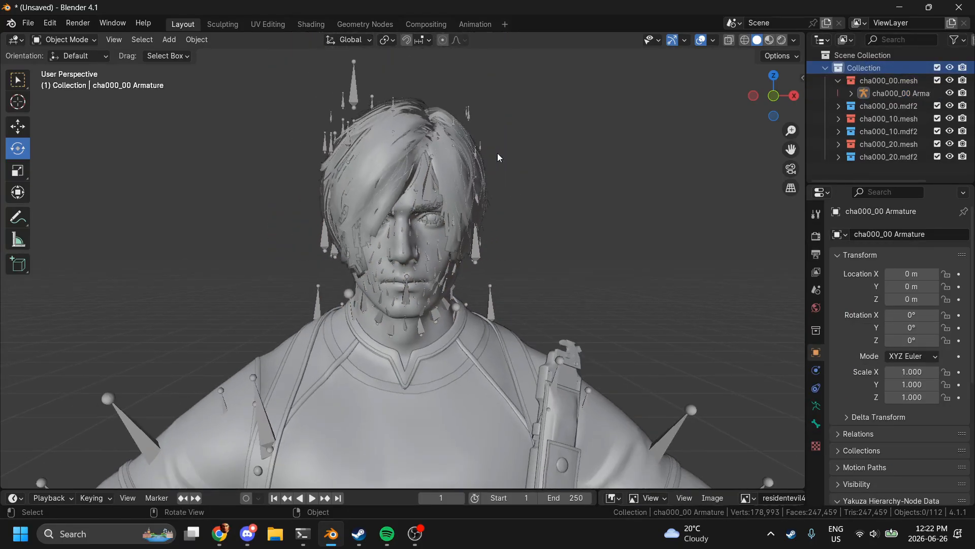
pyautogui.doubleClick(879, 69)
pyautogui.press('Return')
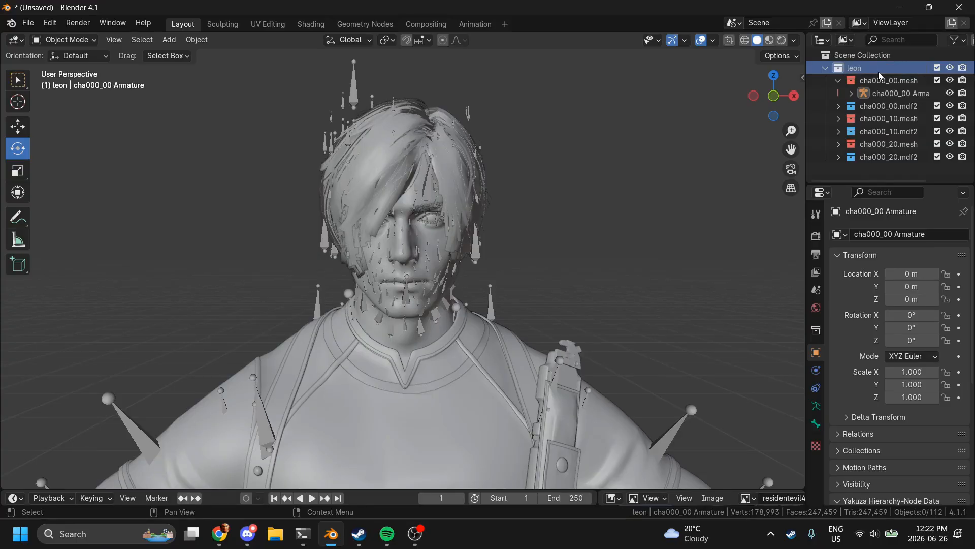
pyautogui.click(826, 68)
# Step: Set the cha000_00 armature's viewport display to In Front and show its bones as Stick
pyautogui.scroll(3, 598, 147)
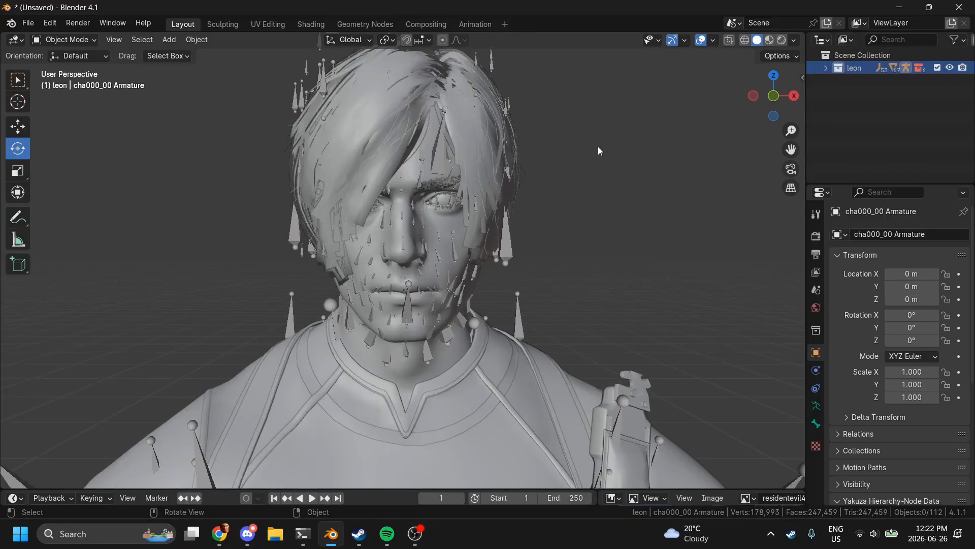
pyautogui.click(456, 270)
pyautogui.scroll(-1, 658, 328)
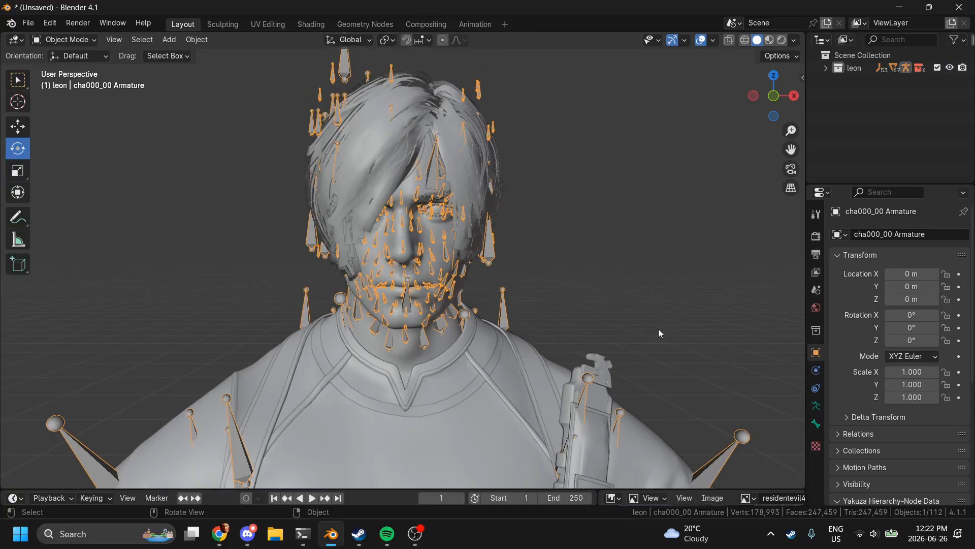
pyautogui.click(816, 406)
pyautogui.click(872, 406)
pyautogui.click(894, 477)
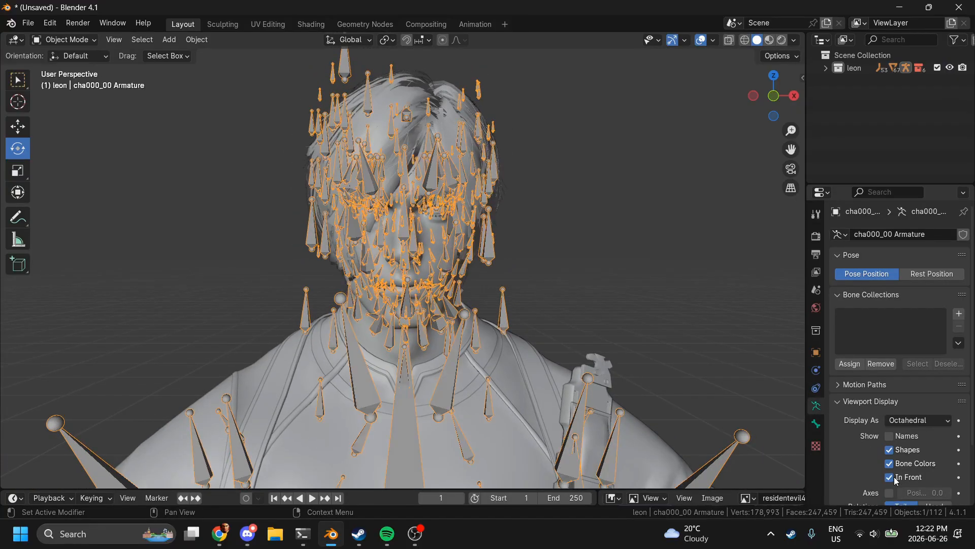
pyautogui.click(914, 420)
pyautogui.click(902, 447)
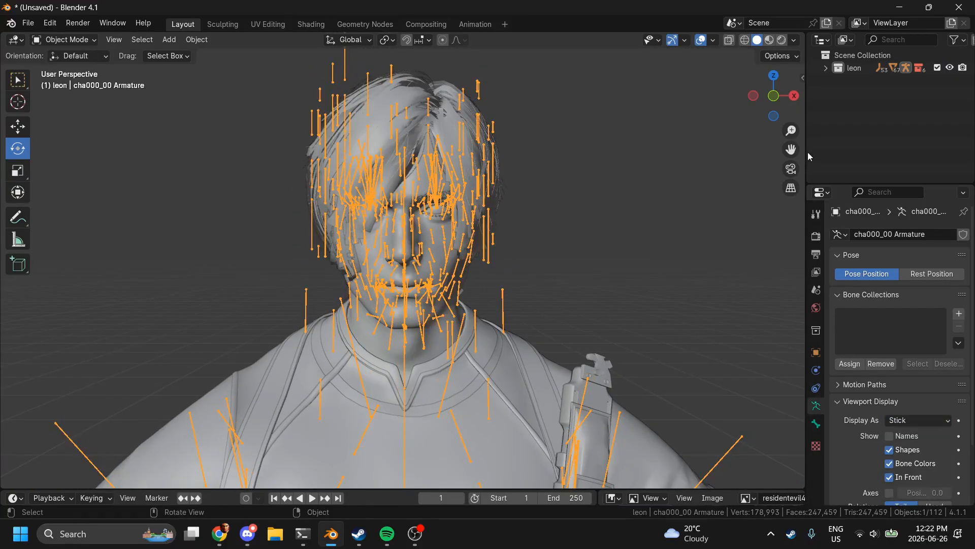
# Step: Scale all bones of the armature down to tiny dots around their individual origins in Edit Mode and return to Object Mode
pyautogui.click(774, 97)
pyautogui.press('Tab')
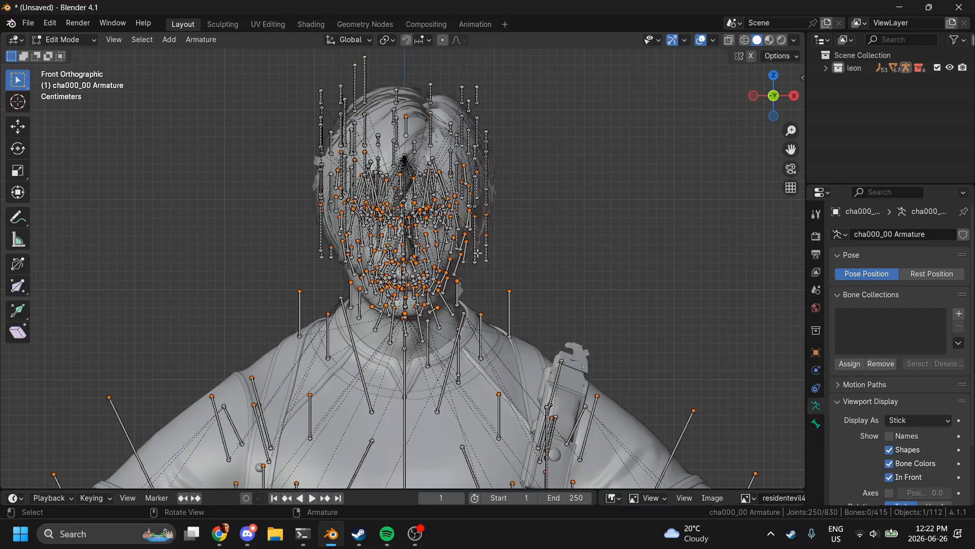
pyautogui.press('a')
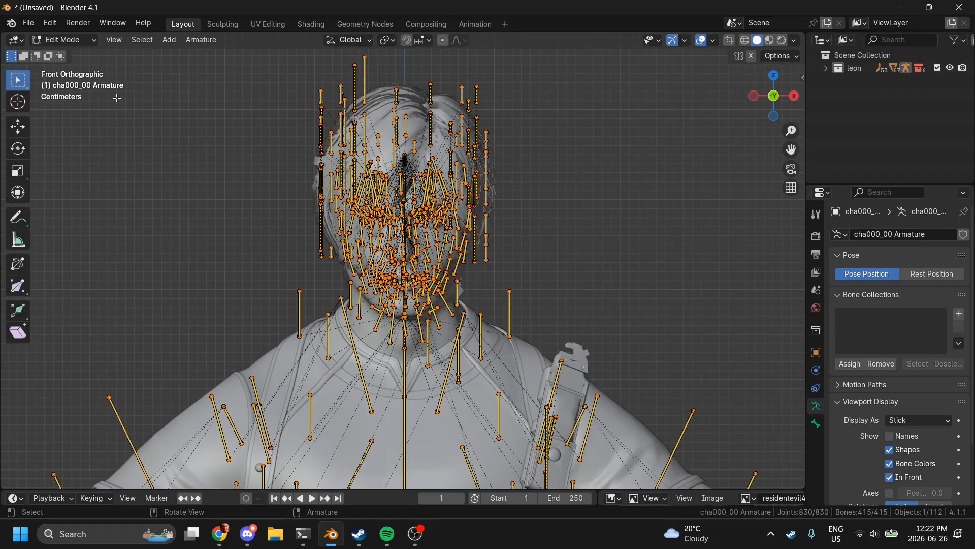
pyautogui.click(389, 40)
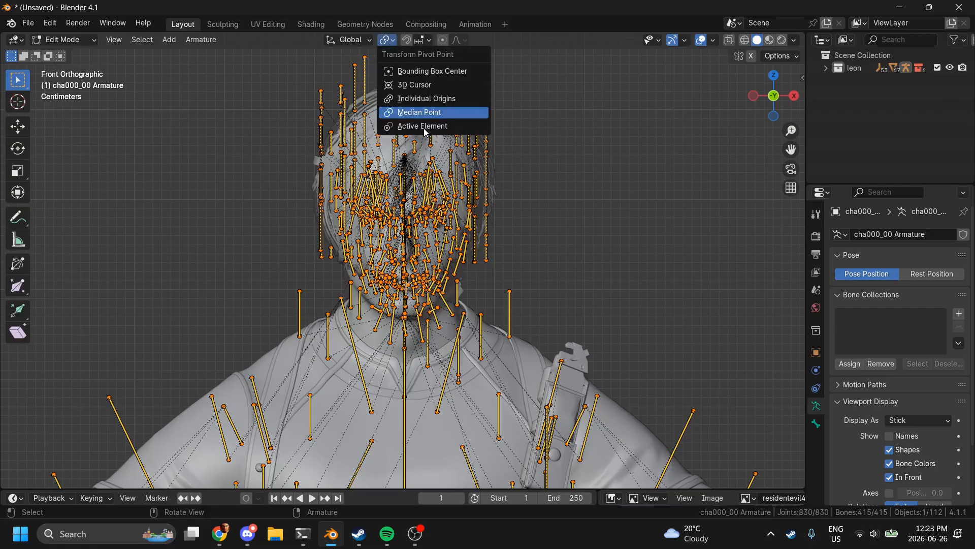
pyautogui.click(424, 127)
pyautogui.click(383, 43)
pyautogui.click(426, 100)
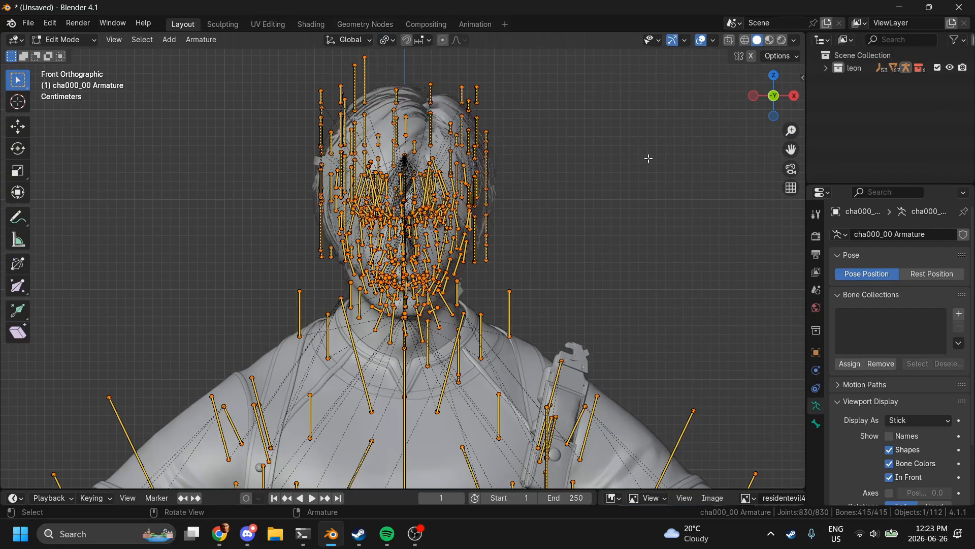
pyautogui.press('s')
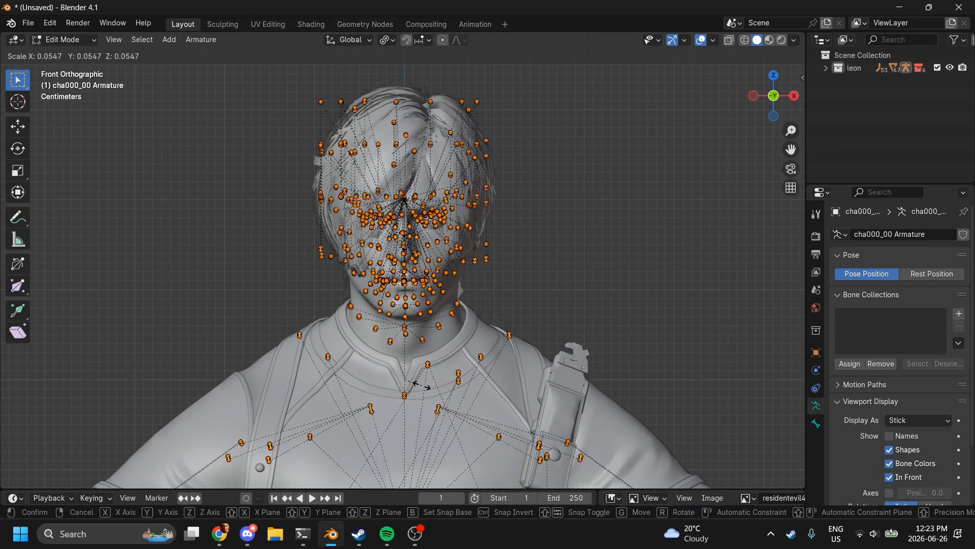
pyautogui.click(405, 379)
pyautogui.press('Tab')
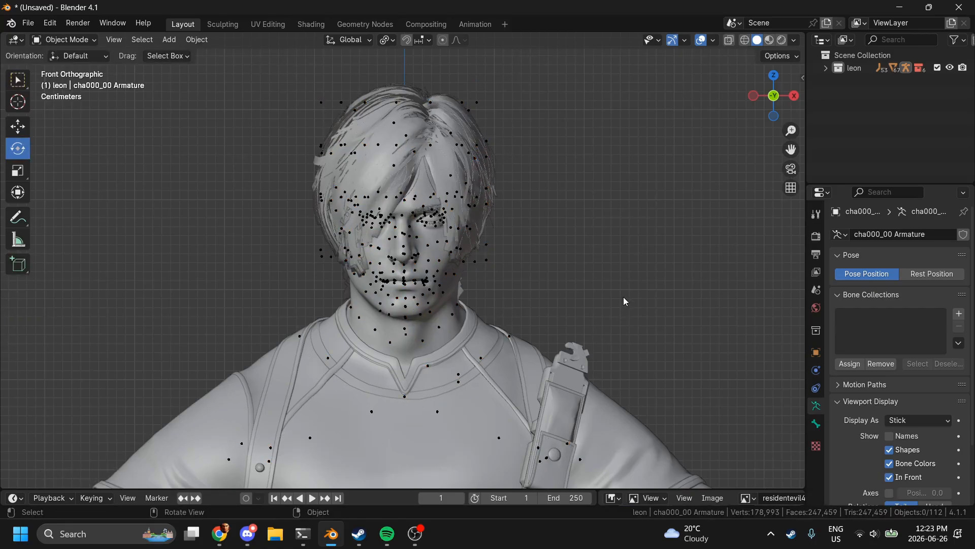
# Step: Switch the viewport to rendered shading and place a 10 W point light beside the character's head
pyautogui.moveTo(765, 103); pyautogui.dragTo(731, 104)
pyautogui.scroll(-4, 765, 102)
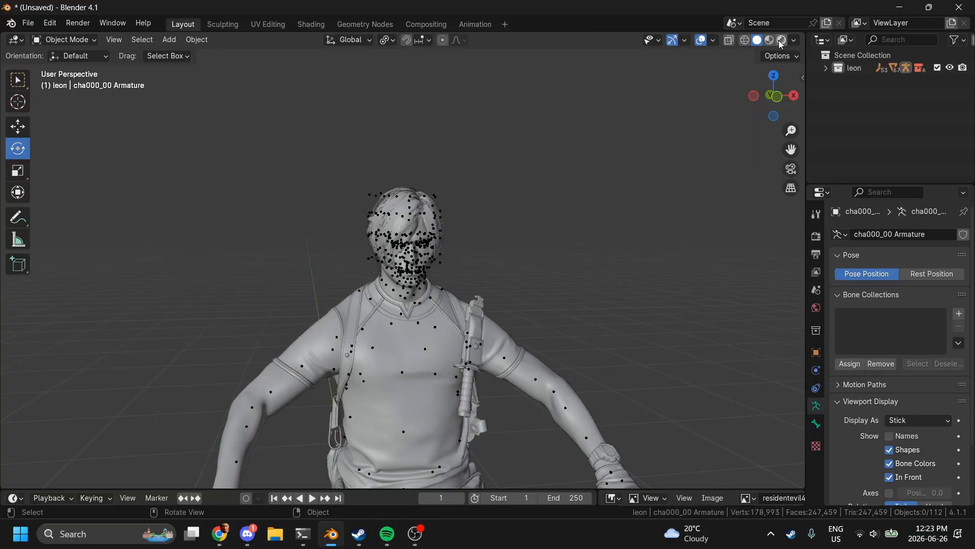
pyautogui.click(782, 40)
pyautogui.scroll(3, 439, 235)
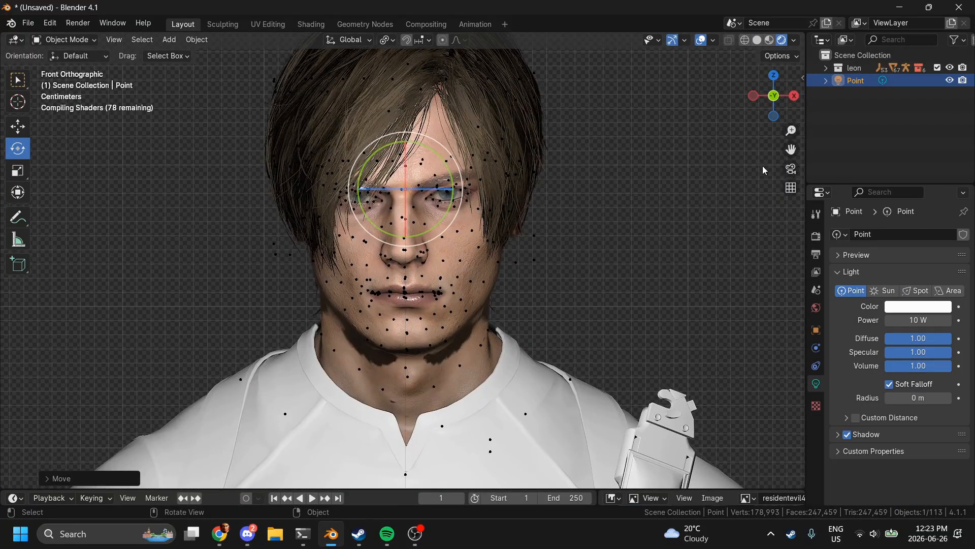
pyautogui.press('g')
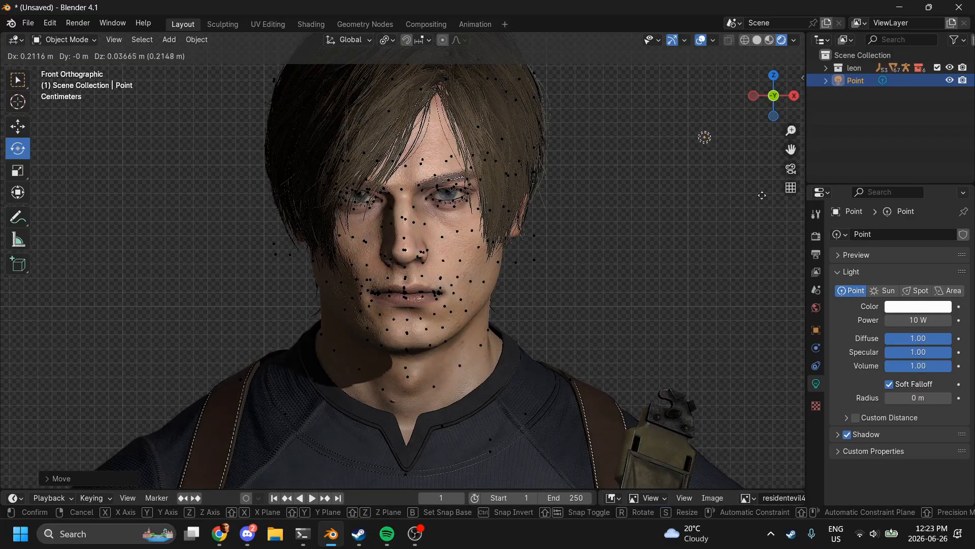
pyautogui.click(717, 190)
# Step: Inspect the lit face mesh from an angle and check the collections nested inside leon
pyautogui.moveTo(776, 118)
pyautogui.mouseDown()
pyautogui.moveTo(686, 119)
pyautogui.moveTo(767, 105)
pyautogui.mouseUp()
pyautogui.click(464, 220)
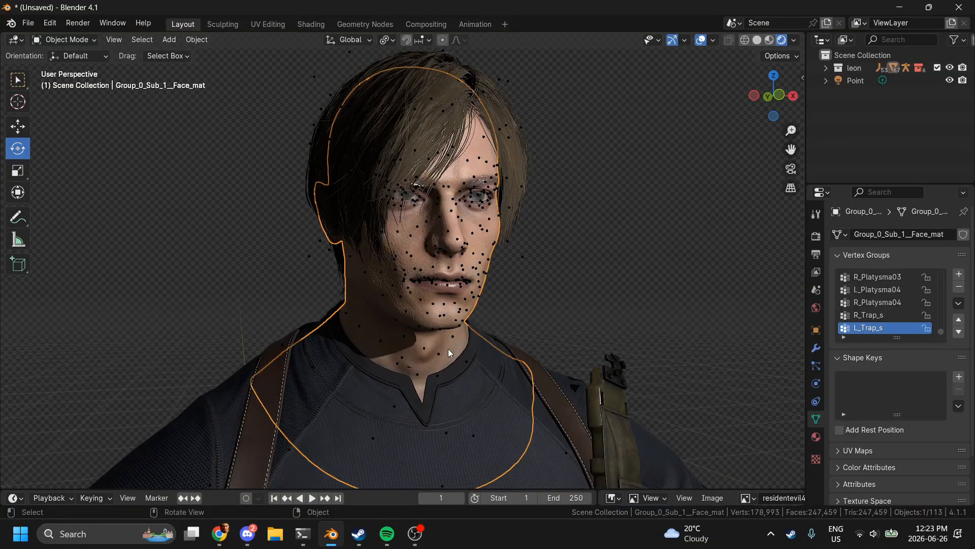
pyautogui.scroll(-1, 475, 238)
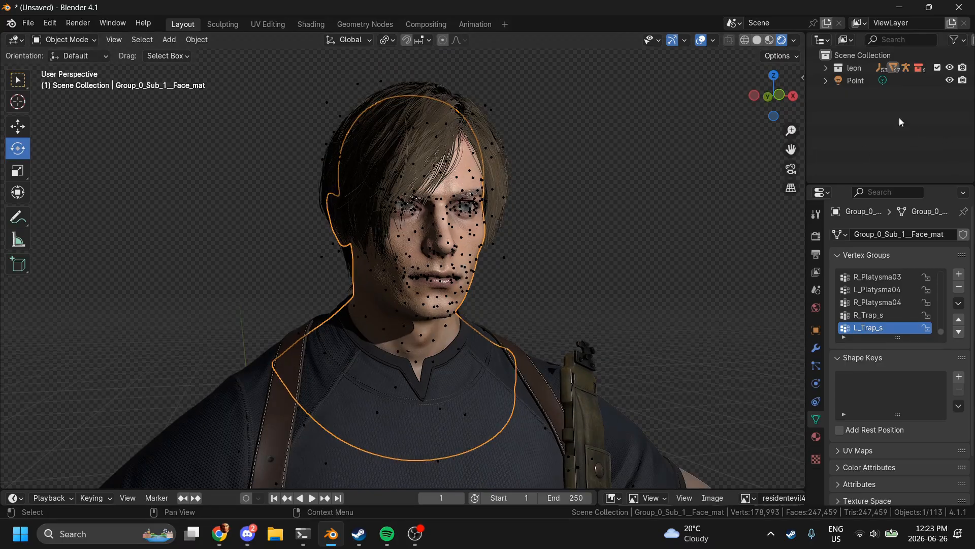
pyautogui.click(866, 80)
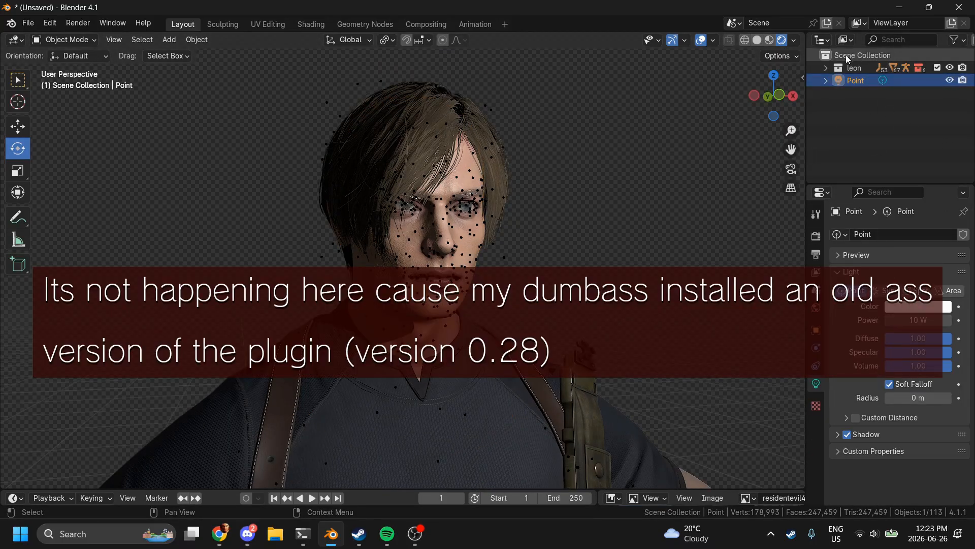
pyautogui.click(825, 67)
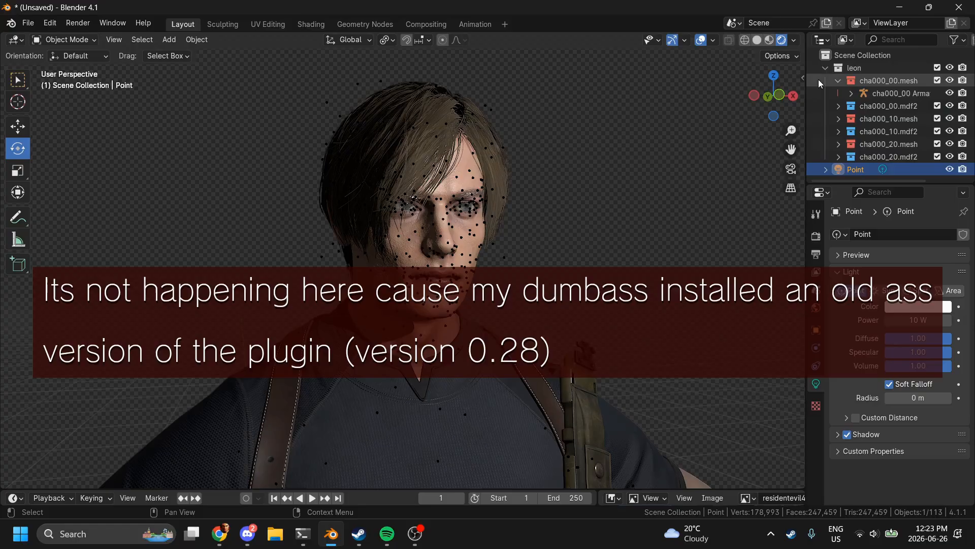
pyautogui.moveTo(813, 79); pyautogui.dragTo(916, 162)
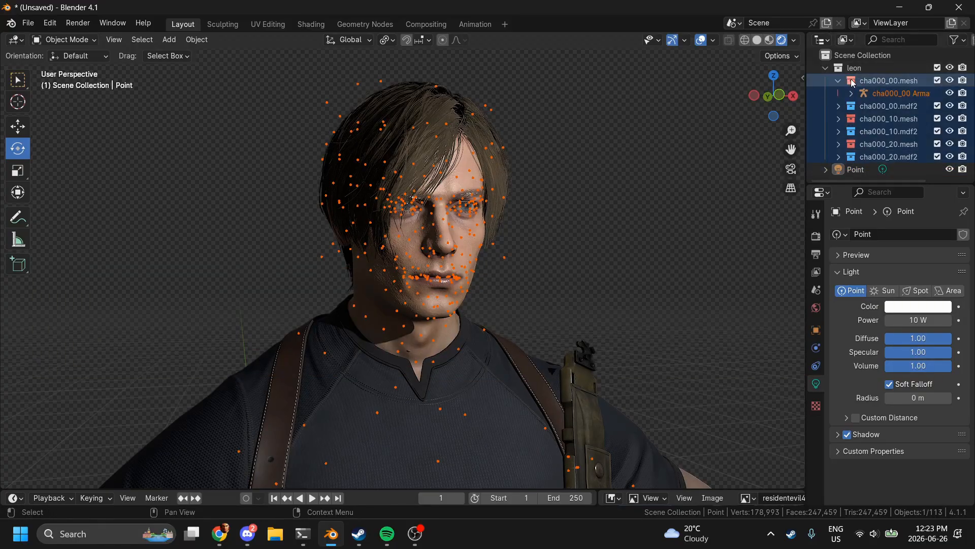
pyautogui.click(853, 81)
pyautogui.click(855, 68)
pyautogui.click(826, 67)
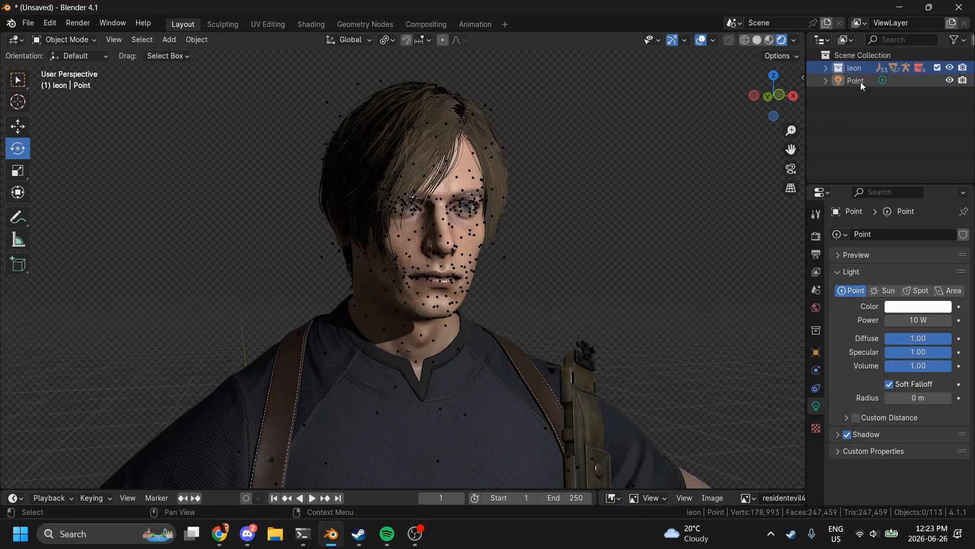
# Step: Select the point light, expand its shadow settings and show the character from the front
pyautogui.click(862, 85)
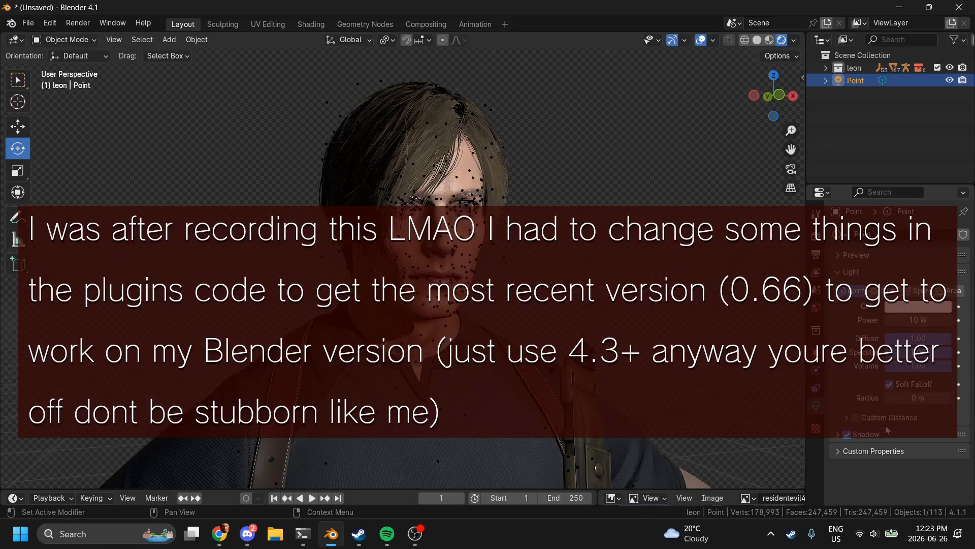
pyautogui.click(888, 432)
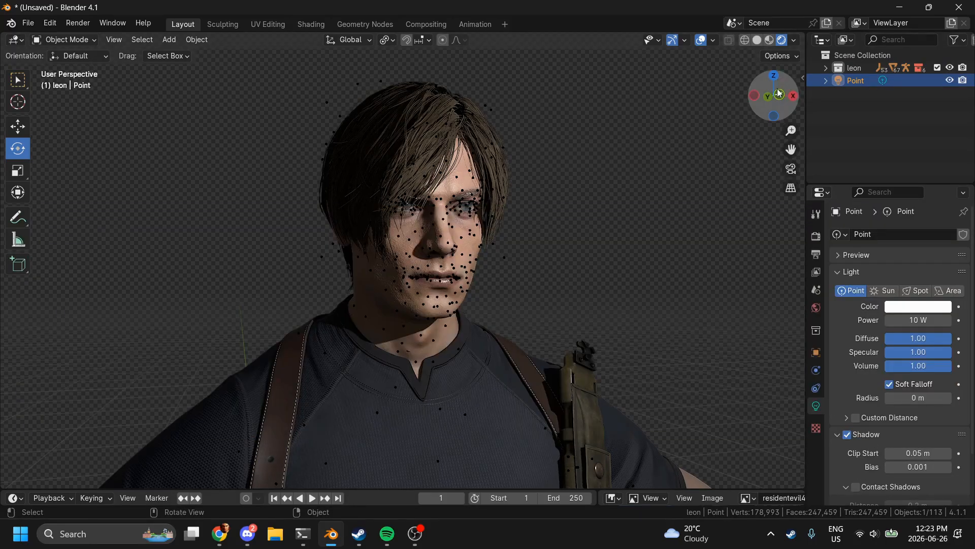
pyautogui.click(779, 95)
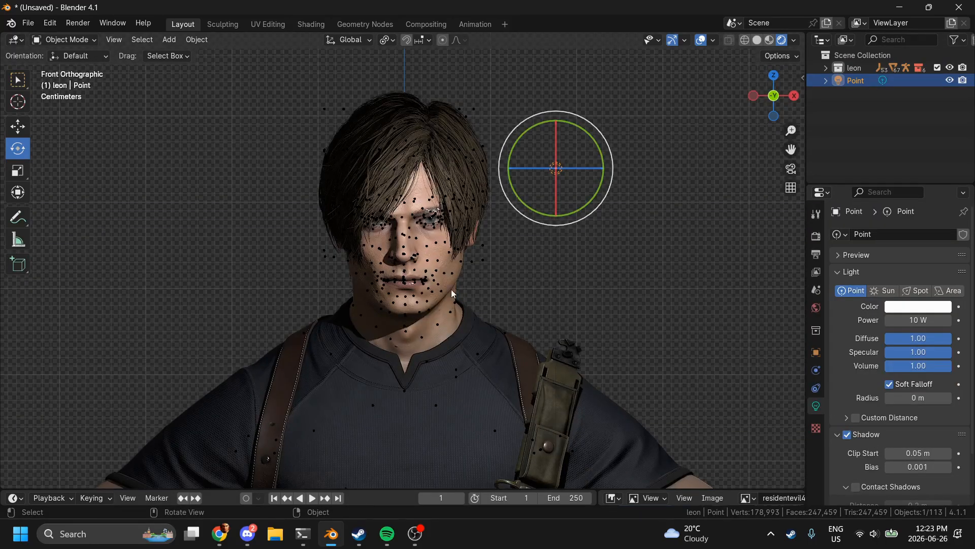
# Step: Hide the character's armature and move the point light to the upper side of the head
pyautogui.click(427, 305)
pyautogui.press('h')
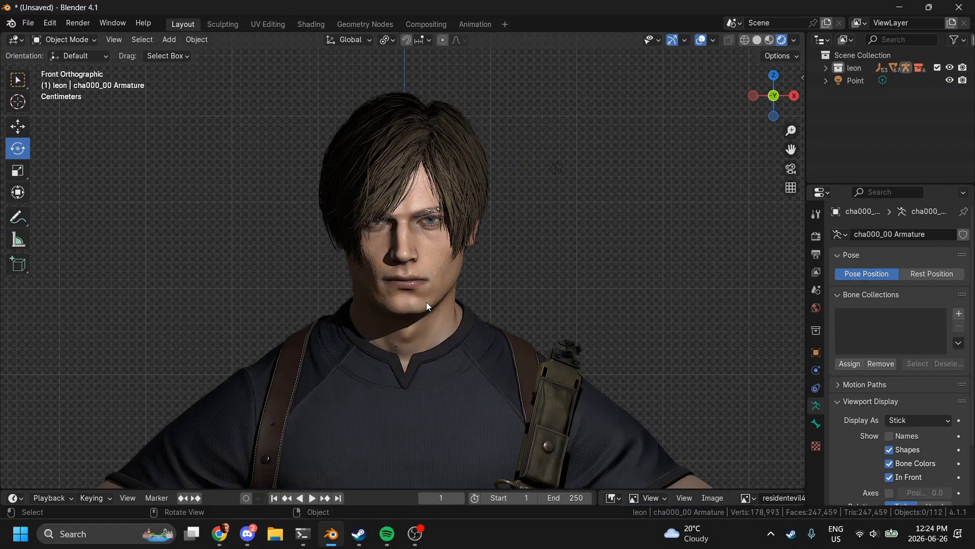
pyautogui.click(557, 169)
pyautogui.press('g')
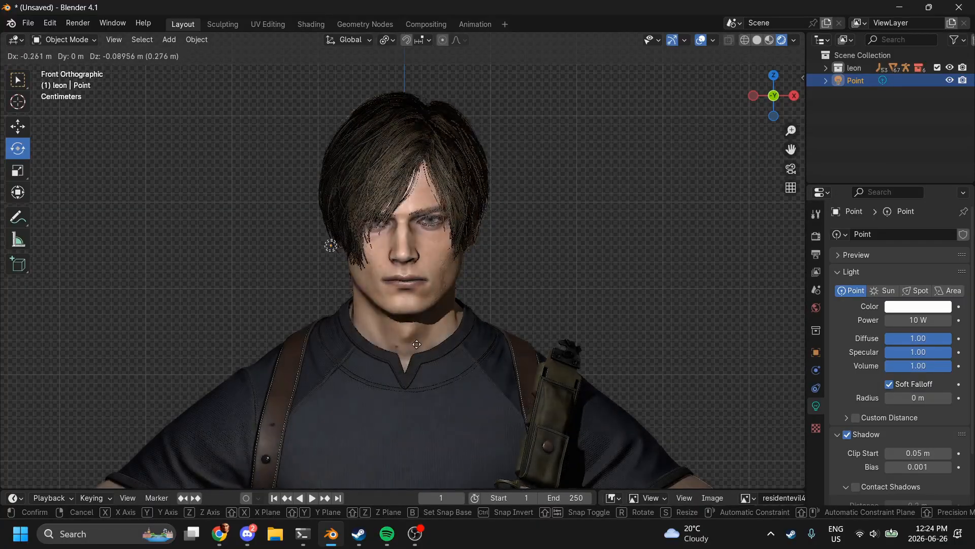
pyautogui.click(575, 213)
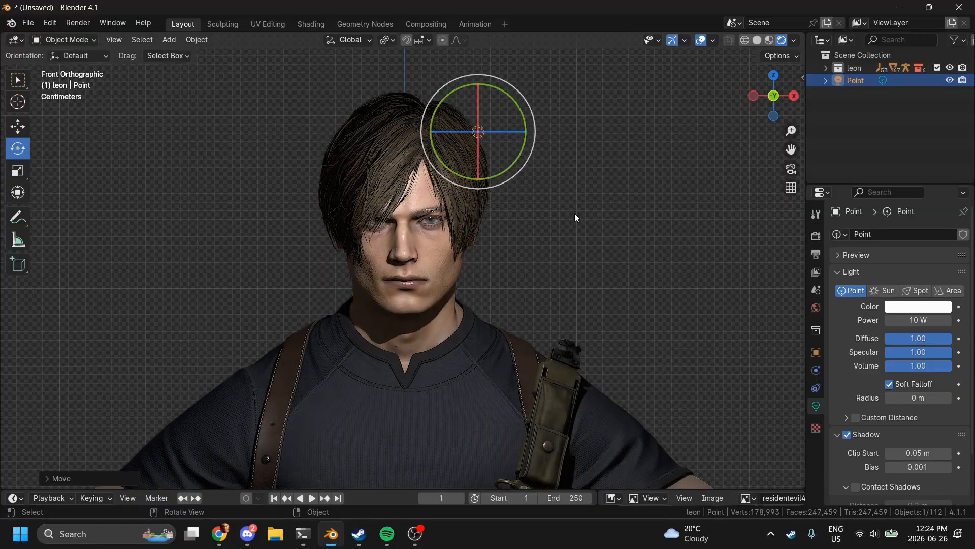
# Step: Switch between the Leon reference screenshot in Chrome and the Blender viewport to compare the face's shading and shadows
pyautogui.scroll(5, 575, 212)
pyautogui.hotkey('alt', 'Tab')
pyautogui.keyDown('ctrl'); pyautogui.scroll(3, 698, 234); pyautogui.keyUp('ctrl')
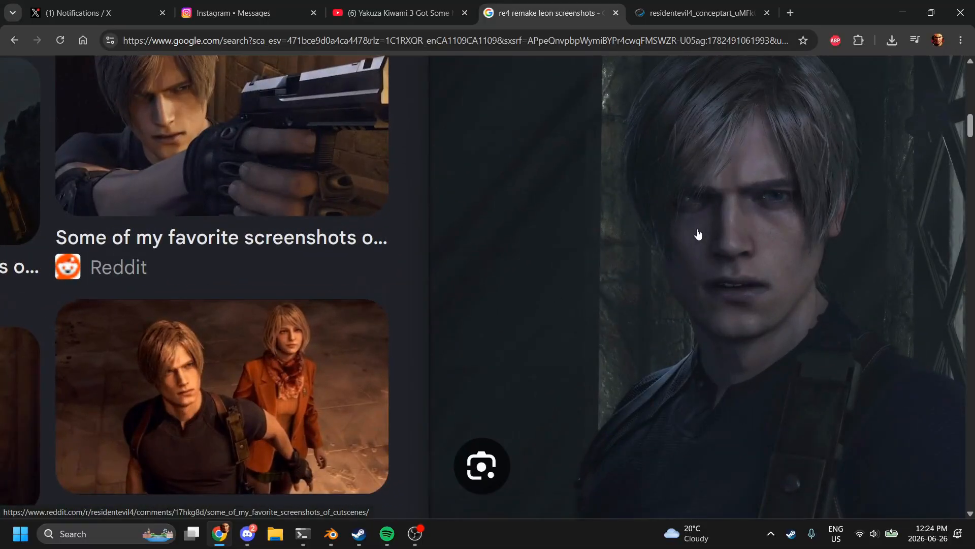
pyautogui.keyDown('ctrl'); pyautogui.scroll(-1, 769, 376); pyautogui.keyUp('ctrl')
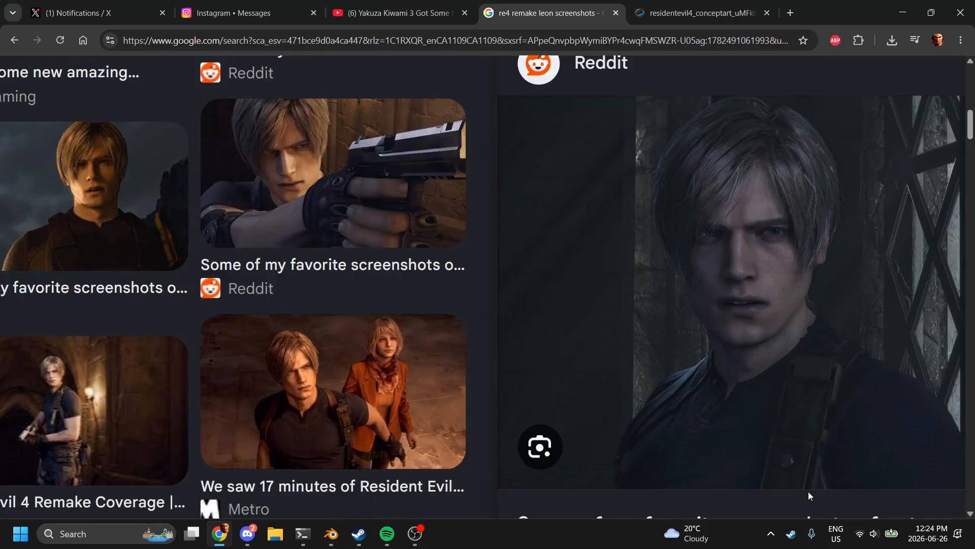
pyautogui.keyDown('ctrl'); pyautogui.scroll(3, 805, 373); pyautogui.keyUp('ctrl')
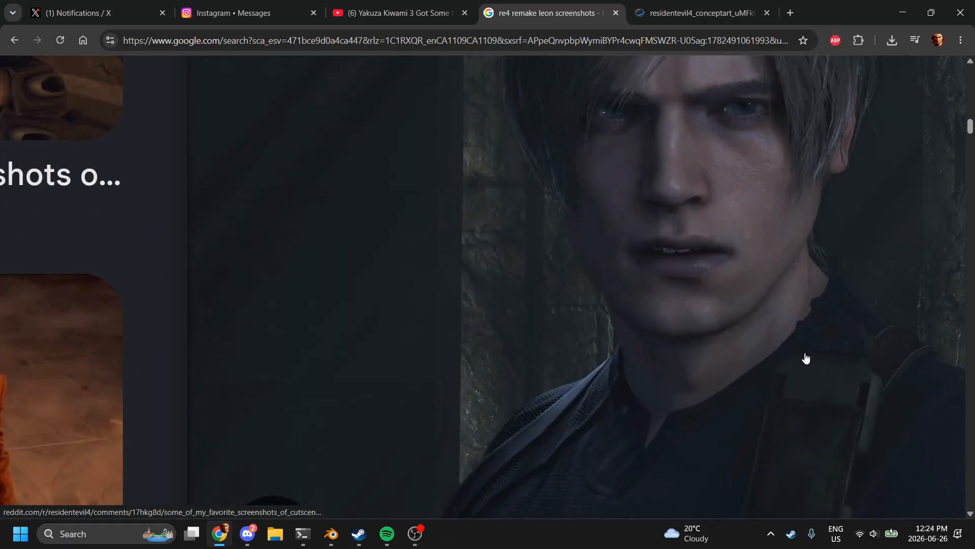
pyautogui.keyDown('ctrl'); pyautogui.scroll(-2, 806, 358); pyautogui.keyUp('ctrl')
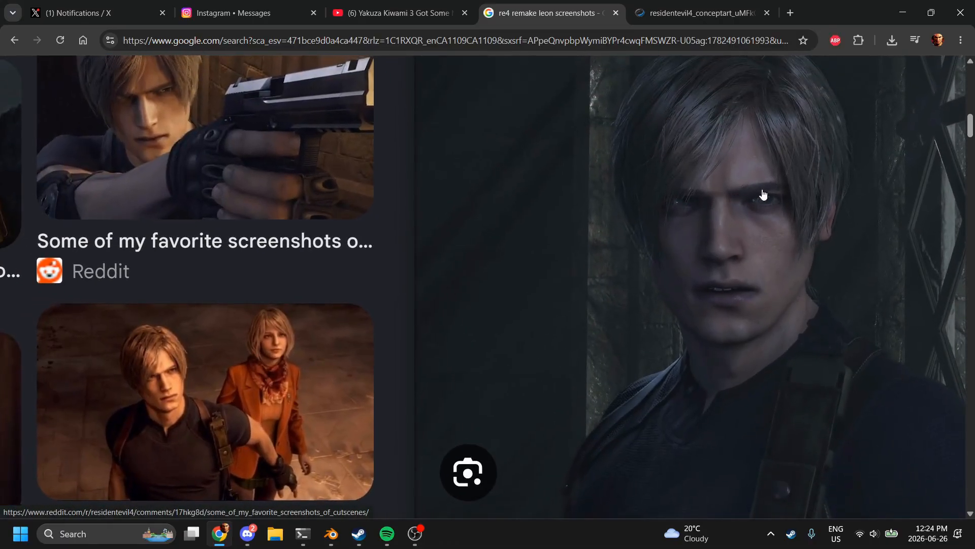
pyautogui.click(331, 533)
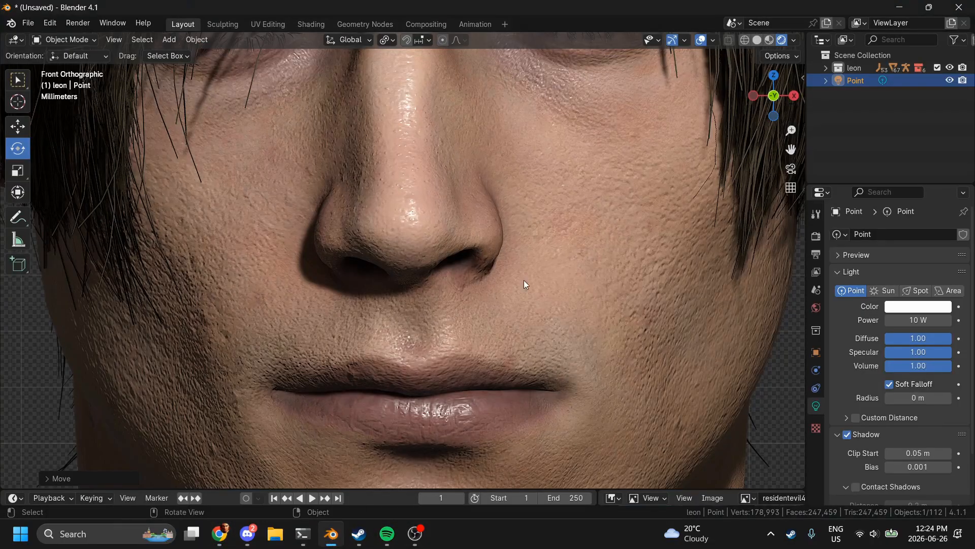
pyautogui.scroll(-3, 589, 194)
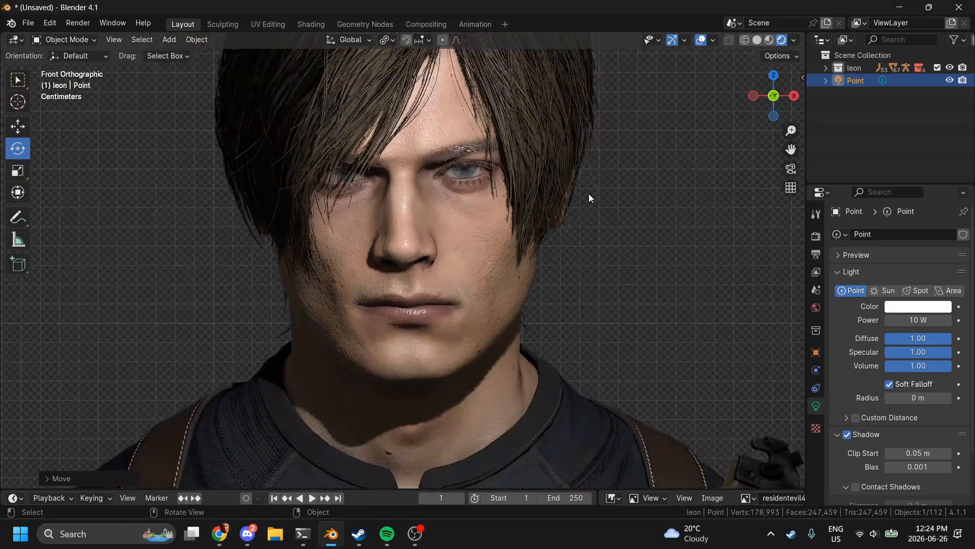
pyautogui.click(227, 532)
pyautogui.click(331, 533)
# Step: Move the point light up and away from the head, set its radius to 0.15 m, and return to the front view
pyautogui.press('g')
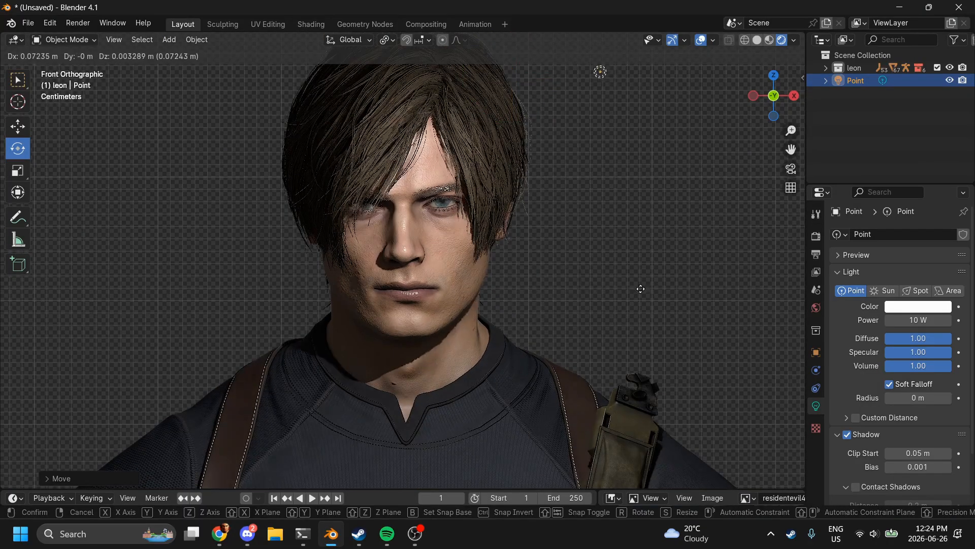
pyautogui.click(646, 302)
pyautogui.moveTo(933, 392); pyautogui.dragTo(957, 392)
pyautogui.moveTo(712, 235); pyautogui.dragTo(675, 246, button='middle')
pyautogui.click(770, 107)
pyautogui.click(772, 98)
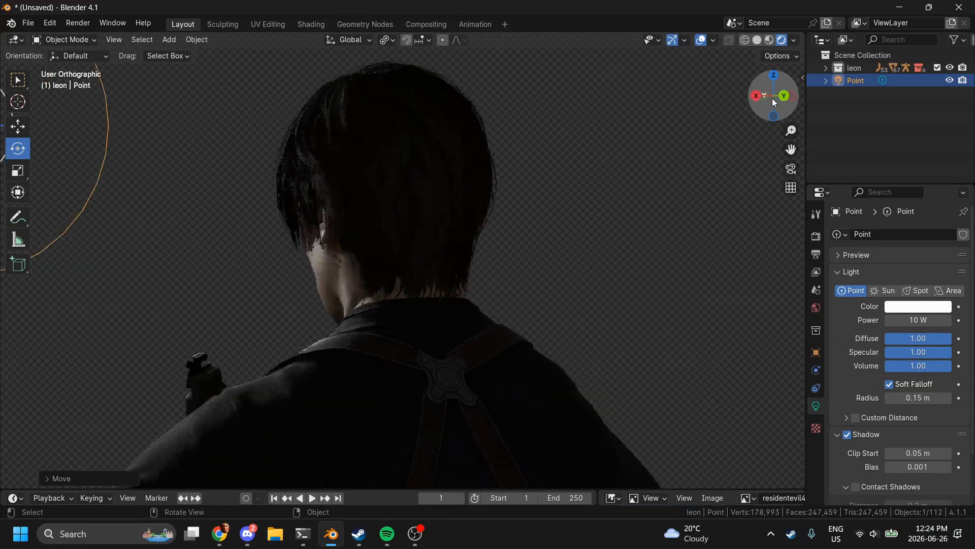
# Step: Compare the point light's shadow off and on at a 0.07 m radius, and set the radius back to 0.15 m
pyautogui.moveTo(919, 398); pyautogui.dragTo(907, 398)
pyautogui.click(848, 435)
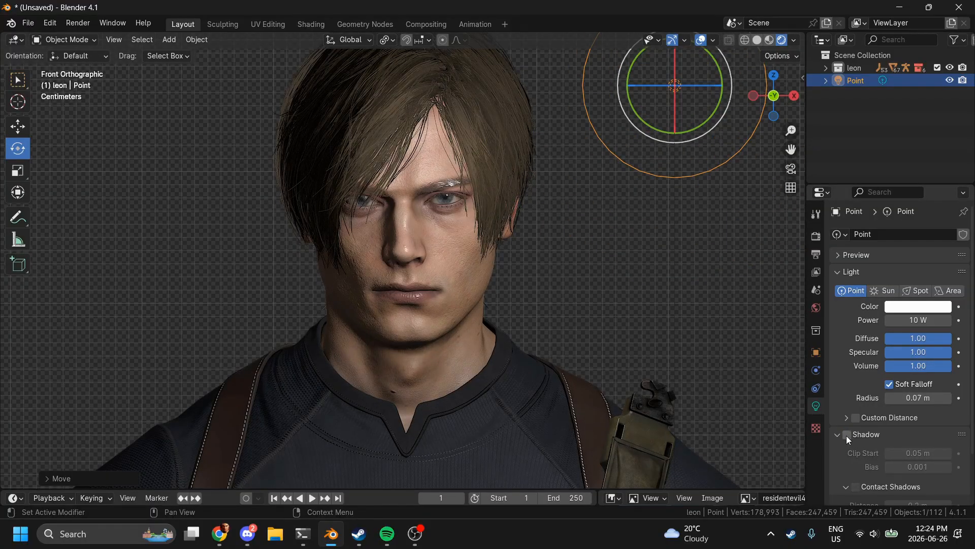
pyautogui.click(847, 435)
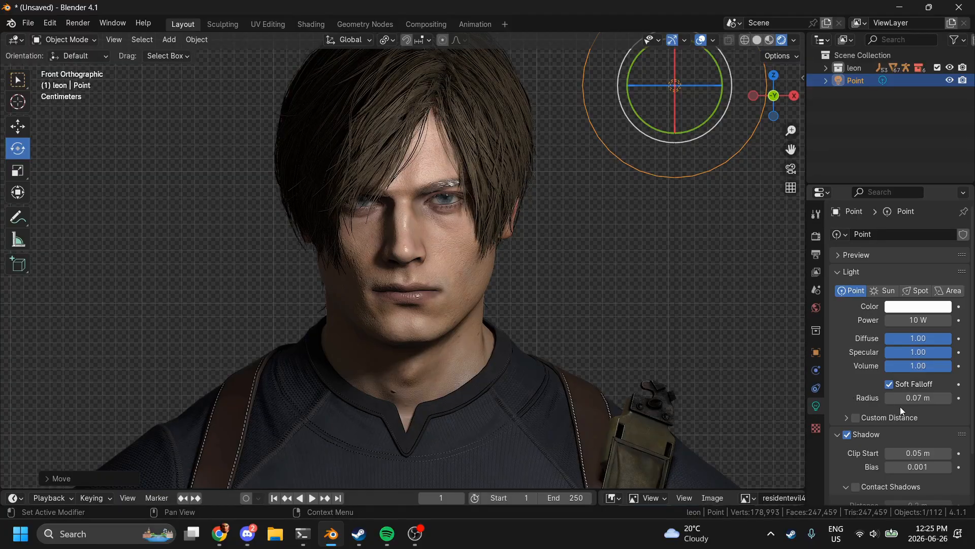
pyautogui.moveTo(924, 396); pyautogui.dragTo(935, 397)
pyautogui.click(621, 372)
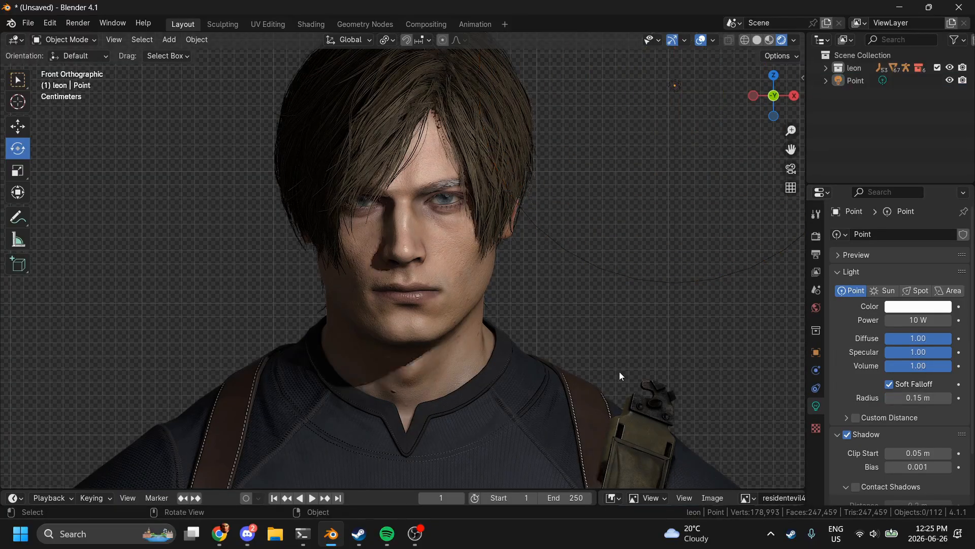
pyautogui.scroll(-1, 644, 336)
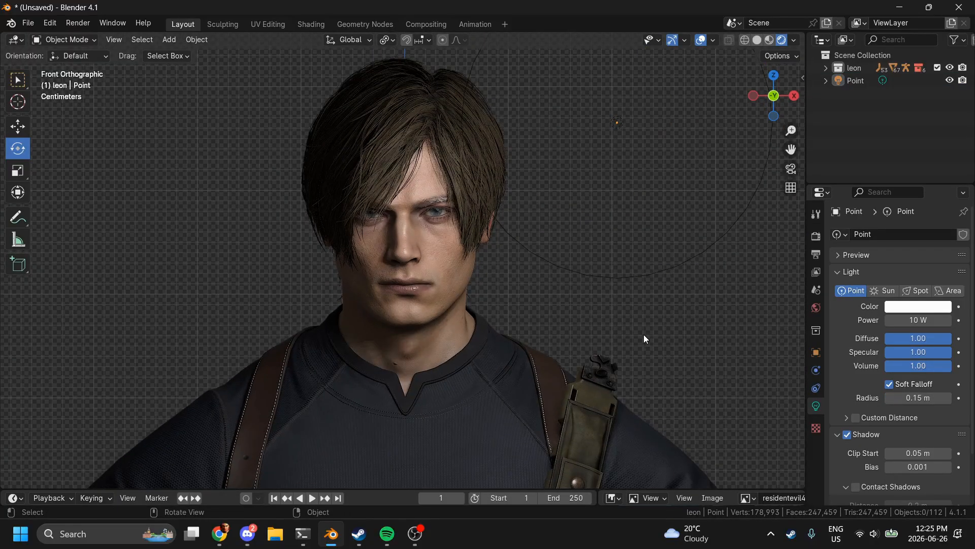
# Step: Compare close-ups of the lit eyes, nose and mouth with the reference screenshot in Chrome and return to Blender
pyautogui.click(219, 533)
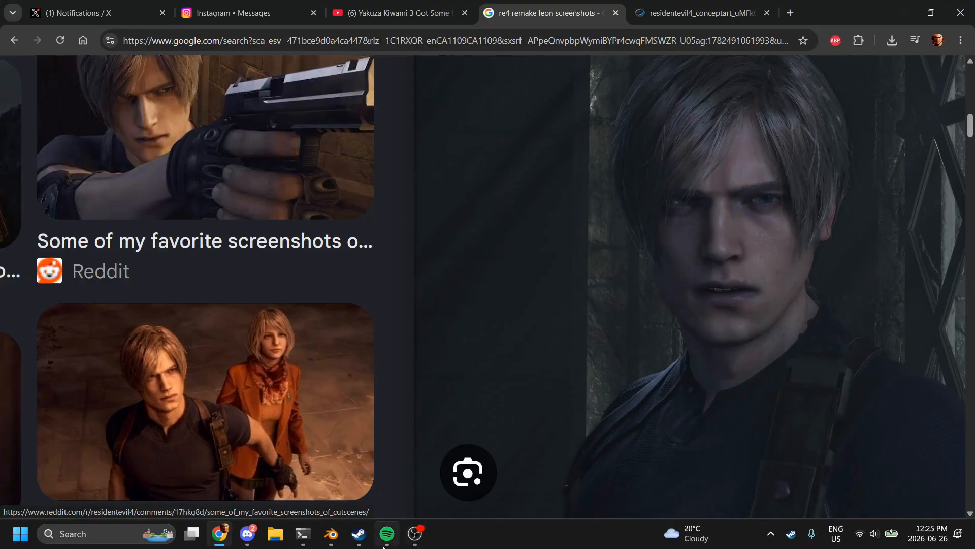
pyautogui.click(331, 534)
pyautogui.scroll(3, 460, 265)
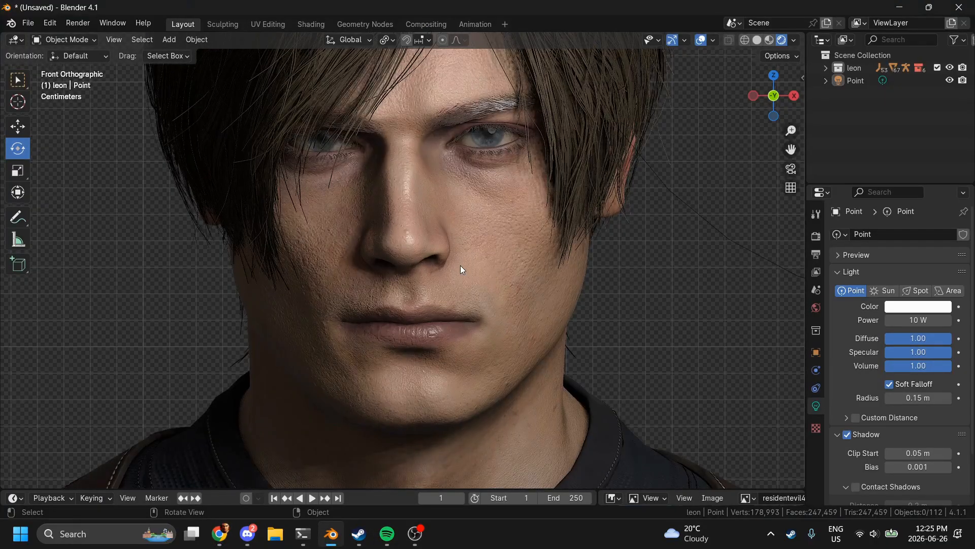
pyautogui.scroll(4, 399, 298)
pyautogui.scroll(-3, 399, 298)
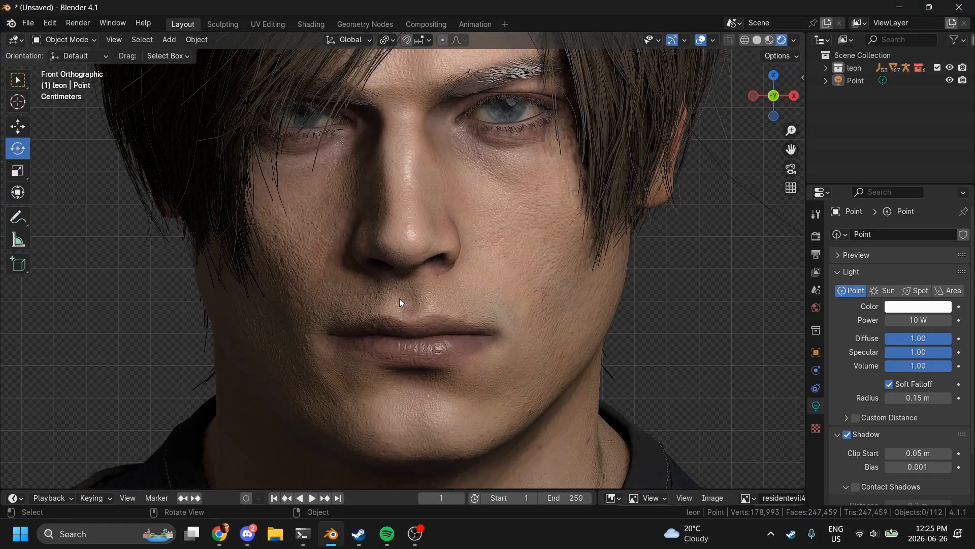
pyautogui.click(219, 533)
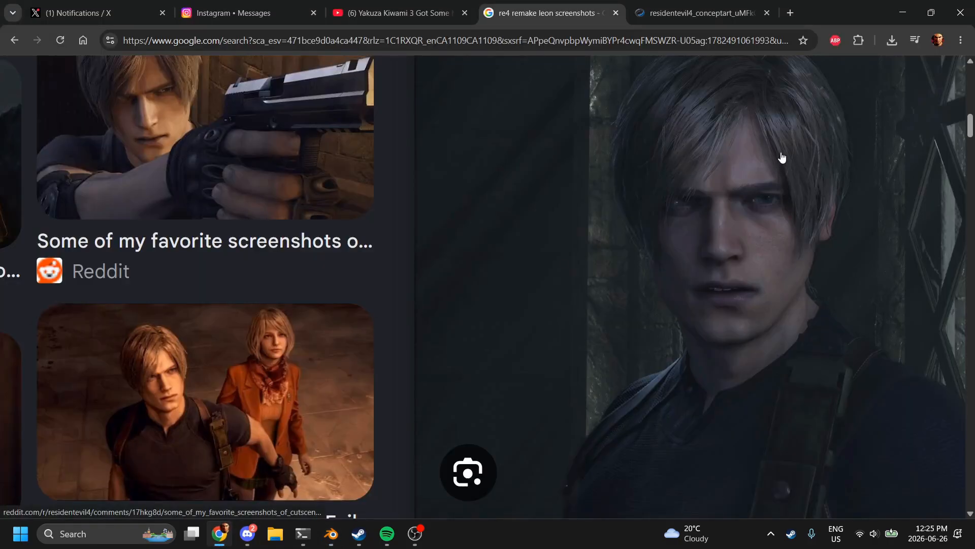
pyautogui.click(332, 535)
# Step: Check the head from above and from the front, and compare the hair's lighting with the Chrome reference
pyautogui.moveTo(548, 137); pyautogui.dragTo(557, 243, button='middle')
pyautogui.scroll(-5, 557, 243)
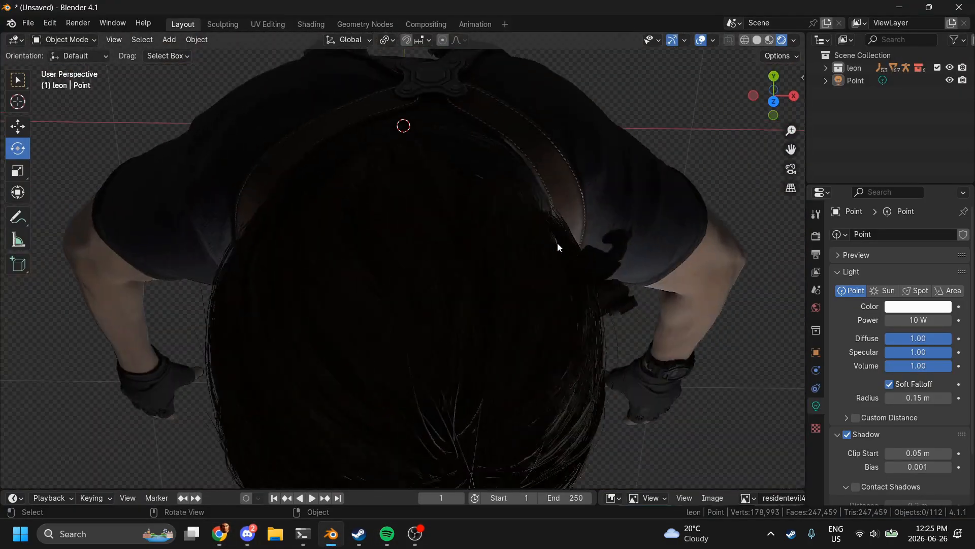
pyautogui.click(767, 118)
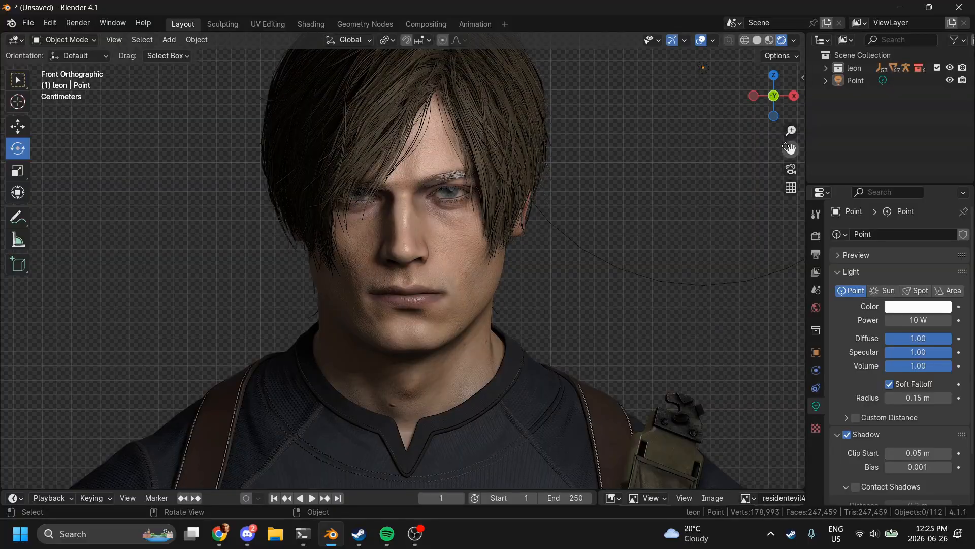
pyautogui.scroll(3, 550, 179)
pyautogui.click(556, 188)
pyautogui.click(581, 211)
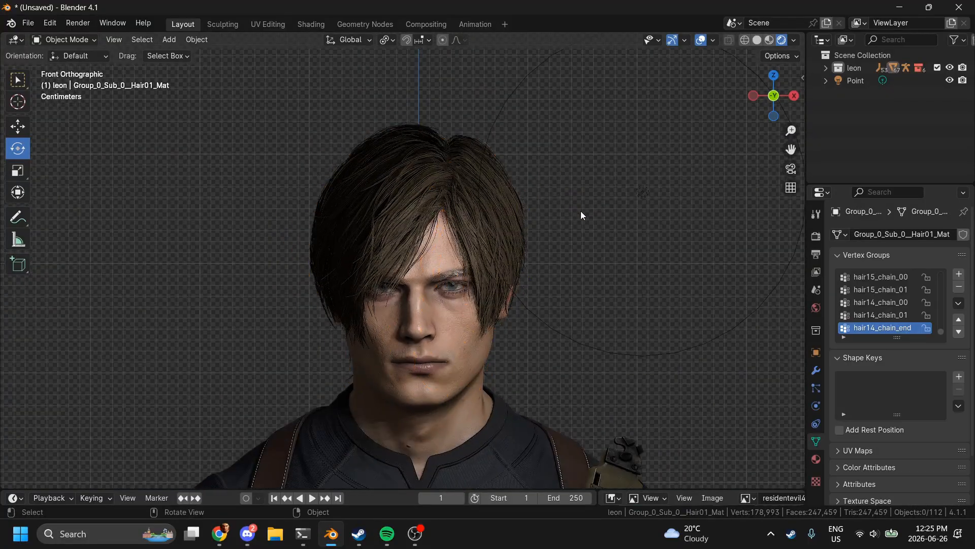
pyautogui.click(216, 536)
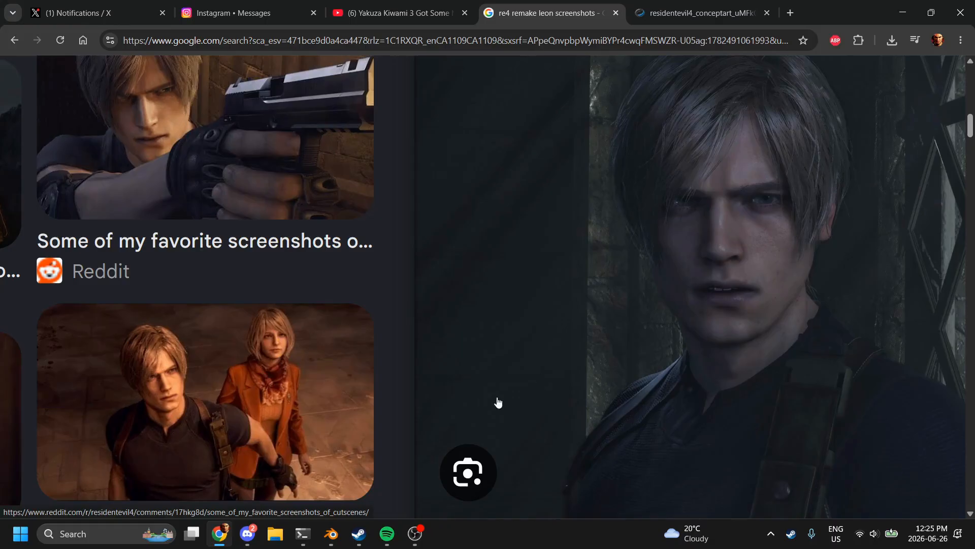
pyautogui.click(330, 534)
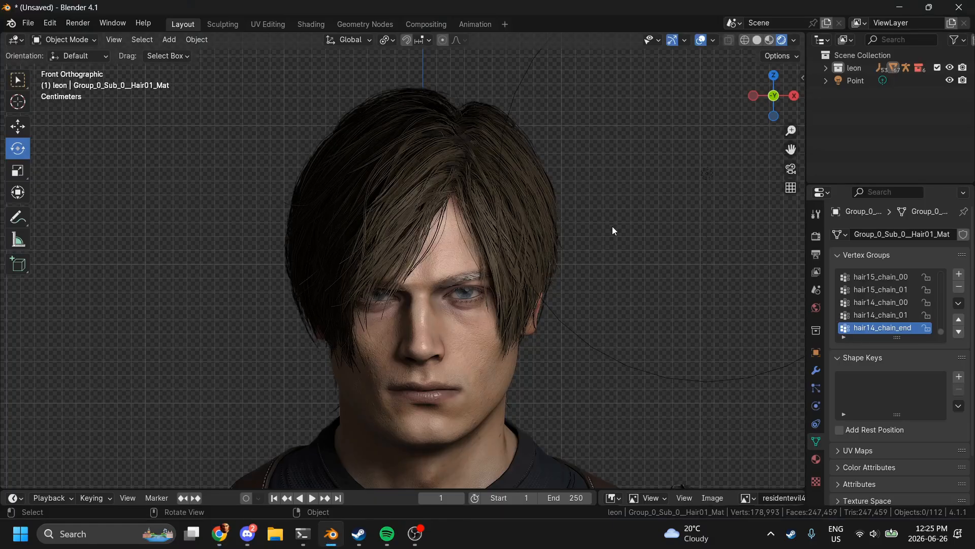
# Step: Set the point light's radius to 0 m and reposition the light above one side of the head
pyautogui.scroll(-4, 611, 226)
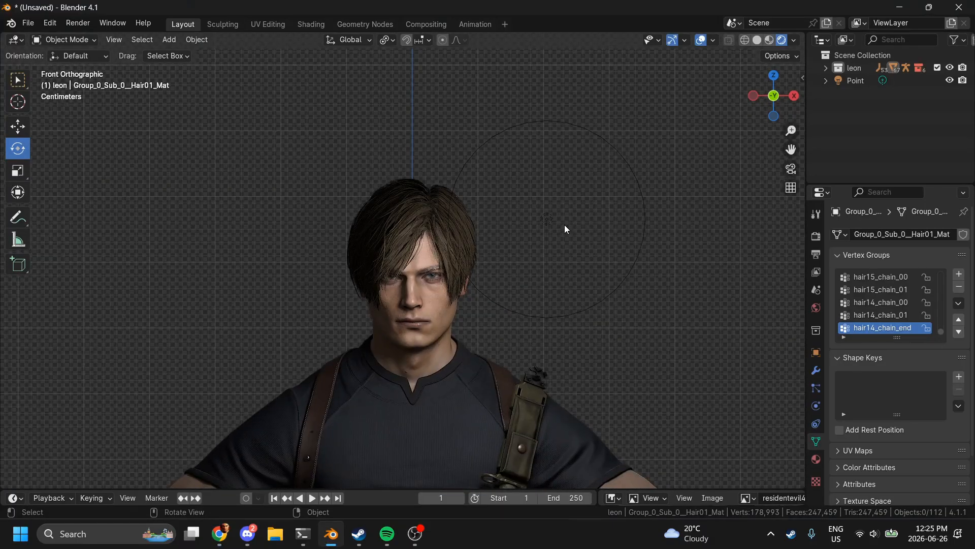
pyautogui.click(554, 217)
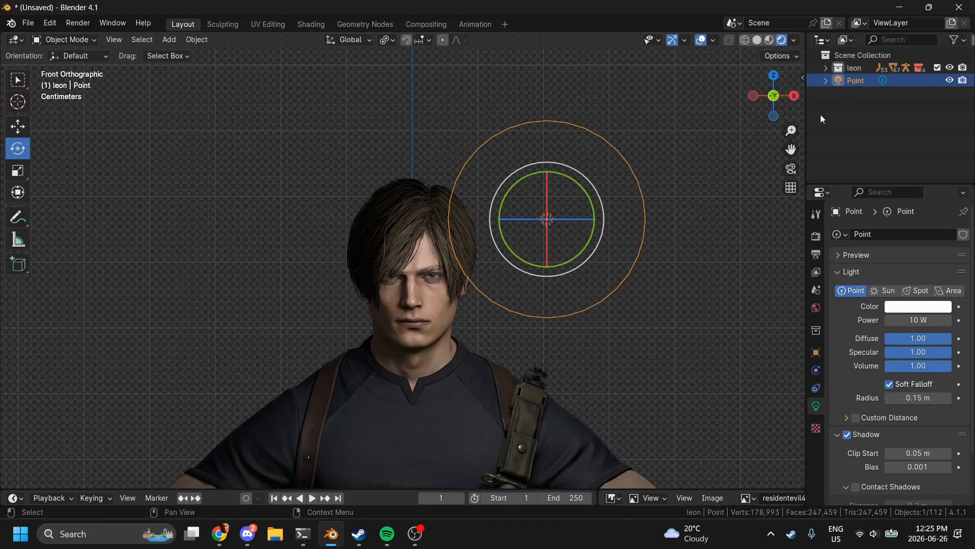
pyautogui.moveTo(927, 398); pyautogui.dragTo(904, 398)
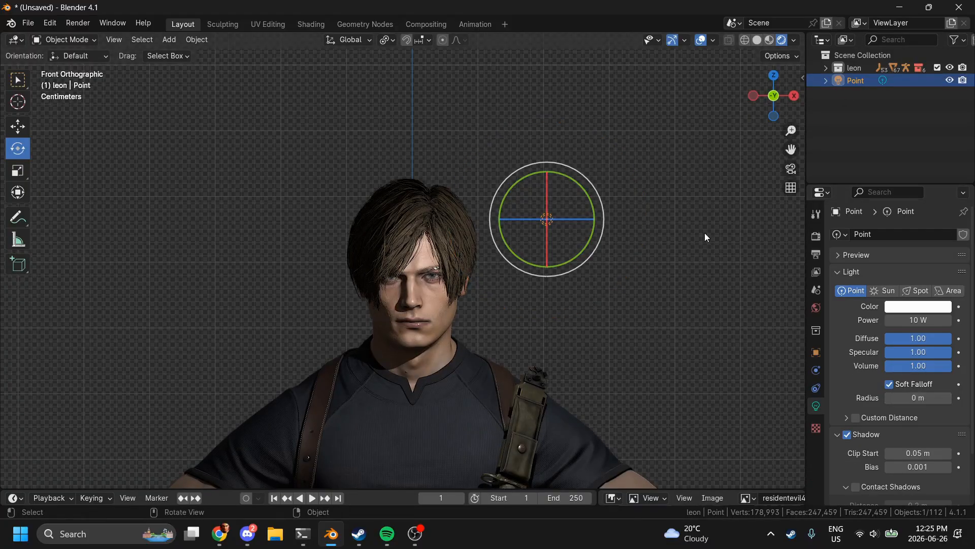
pyautogui.scroll(3, 705, 237)
pyautogui.press('g')
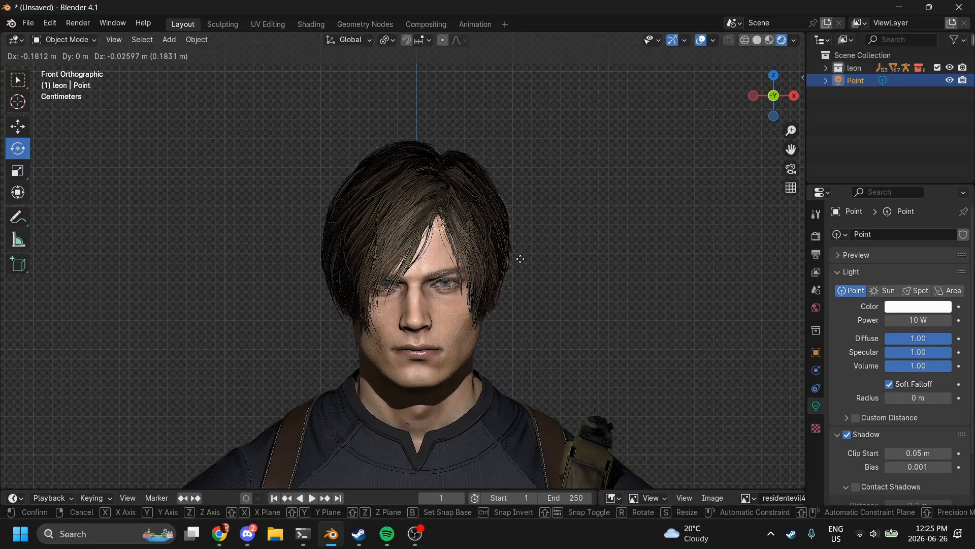
pyautogui.click(616, 159)
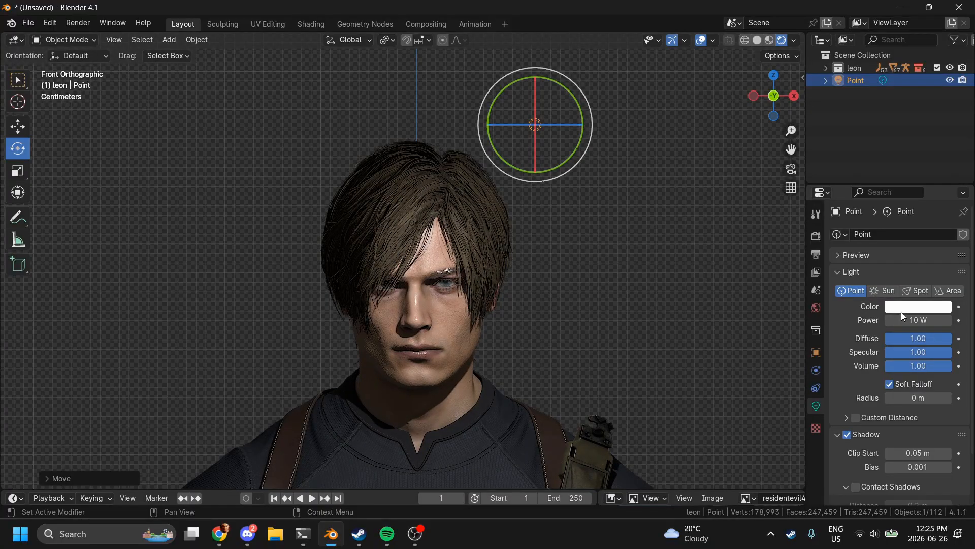
# Step: Set the point light's radius to 0.07 m and its power to 19.2 W
pyautogui.moveTo(914, 398); pyautogui.dragTo(929, 398)
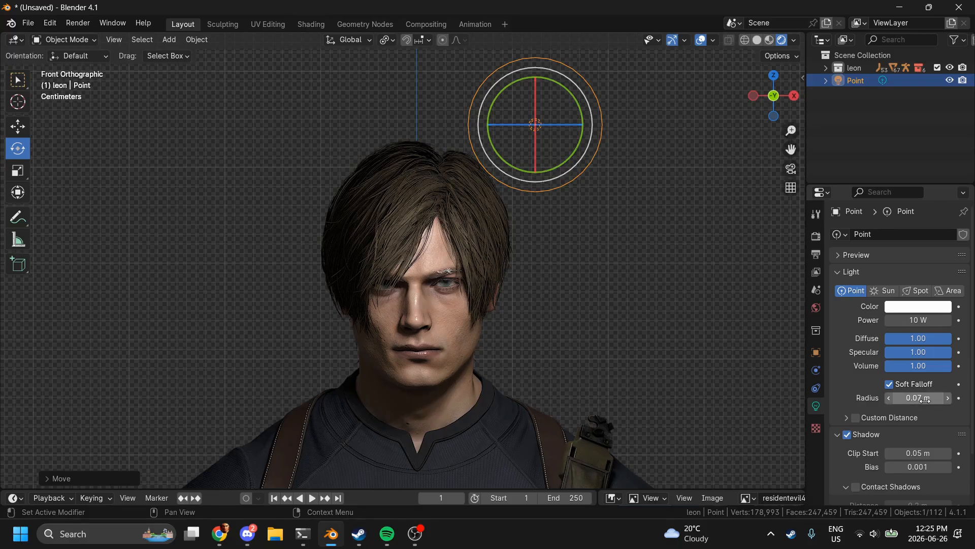
pyautogui.moveTo(929, 320); pyautogui.dragTo(954, 320)
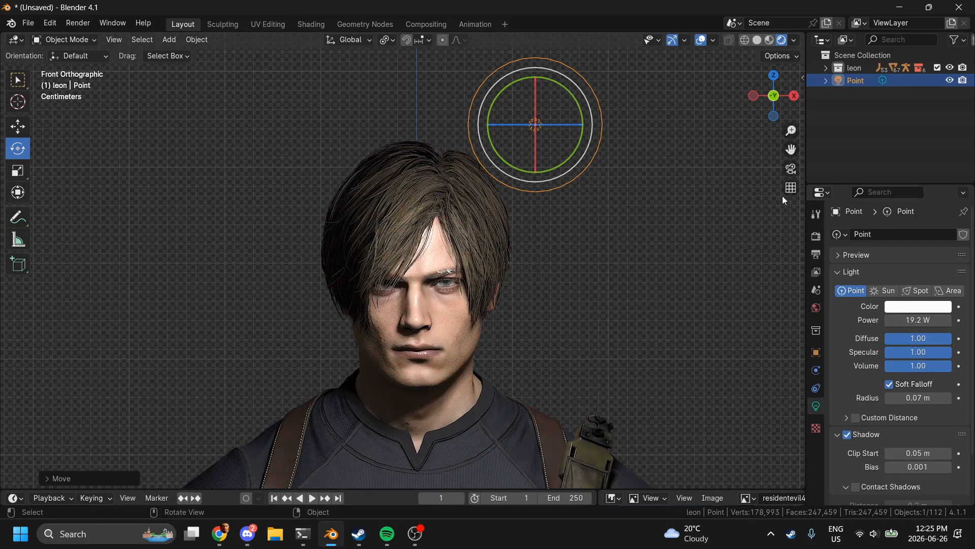
pyautogui.click(793, 41)
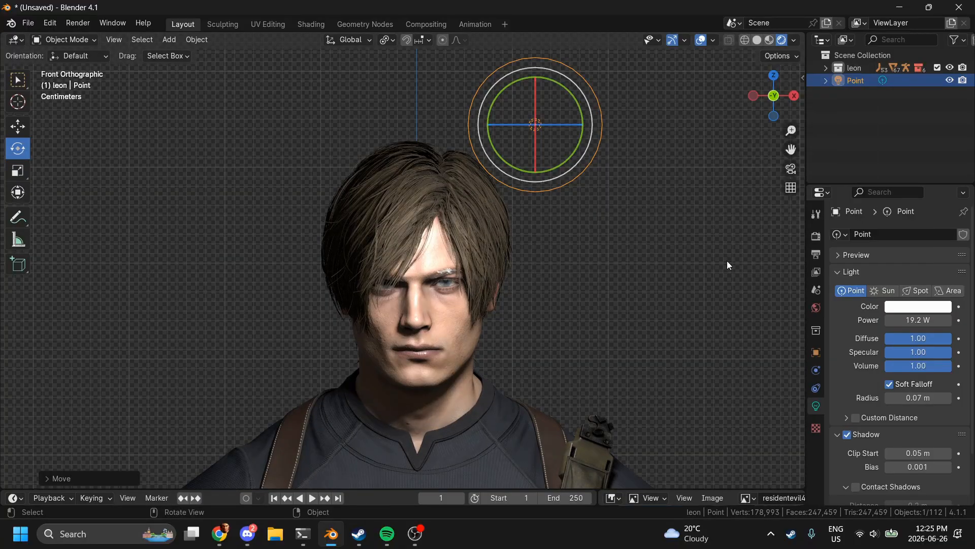
# Step: Change the scene's color management view transform to AgX and deselect the point light
pyautogui.click(816, 236)
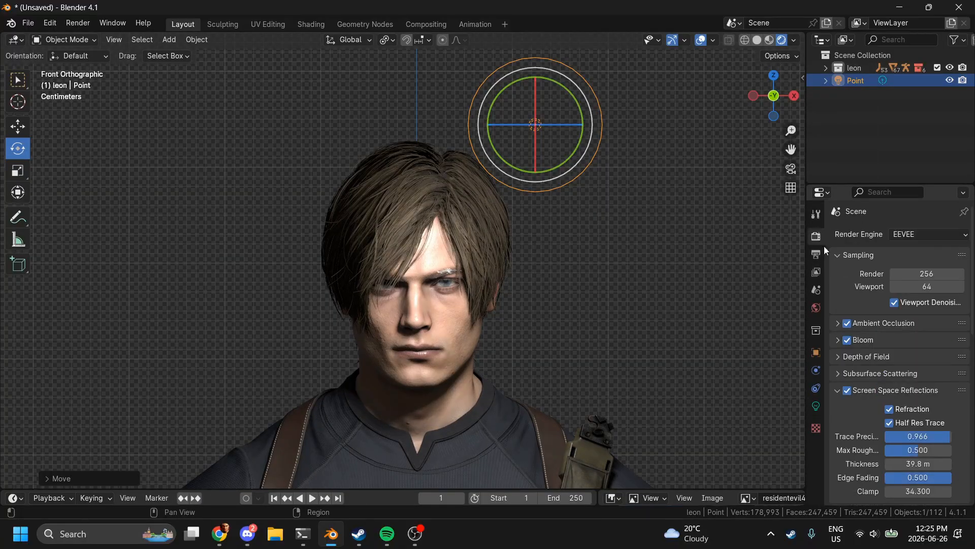
pyautogui.scroll(-10, 907, 424)
pyautogui.click(922, 403)
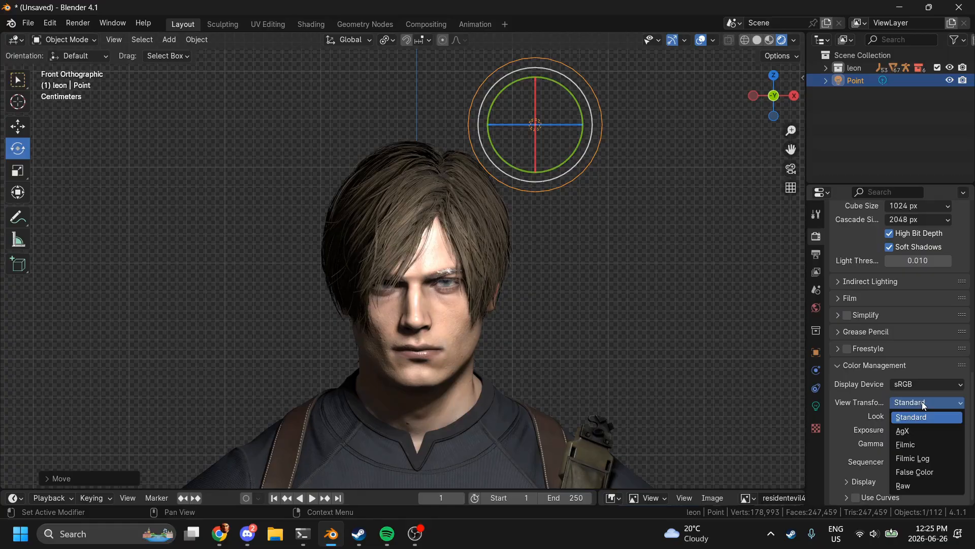
pyautogui.click(907, 435)
pyautogui.click(767, 325)
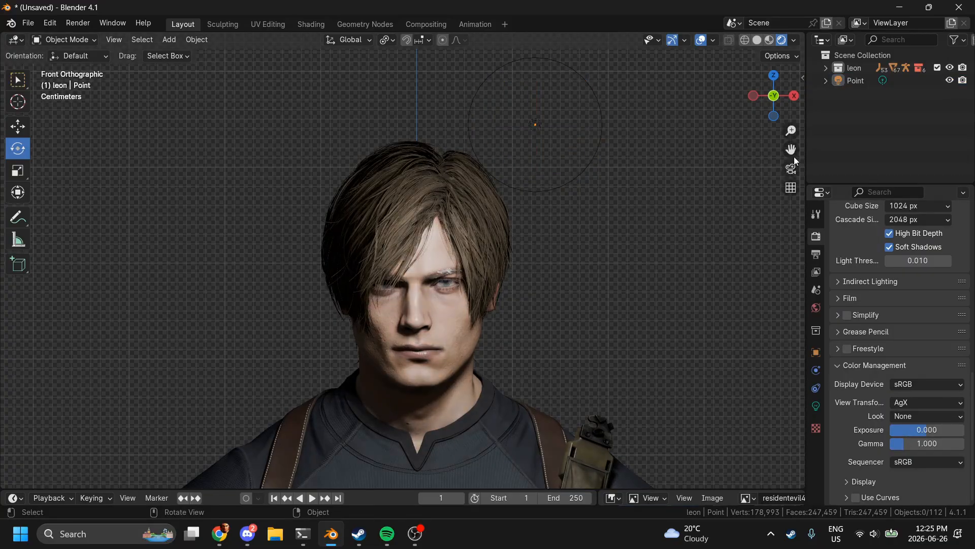
# Step: Inspect the head up close and at an angle, and widen the properties editor to show the full render settings
pyautogui.moveTo(792, 152); pyautogui.dragTo(792, 61)
pyautogui.moveTo(790, 111)
pyautogui.mouseDown()
pyautogui.moveTo(805, 112)
pyautogui.moveTo(774, 113)
pyautogui.moveTo(787, 113)
pyautogui.mouseUp()
pyautogui.scroll(6, 518, 165)
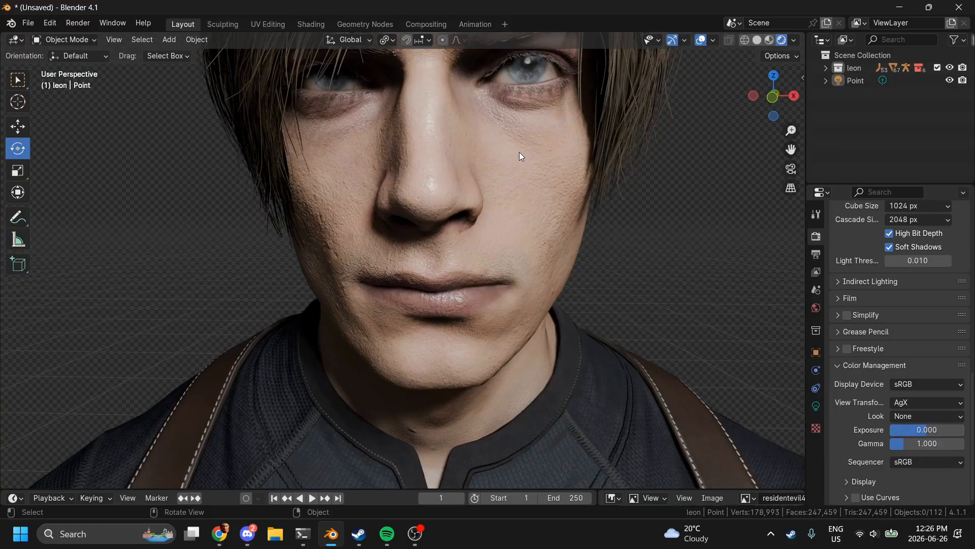
pyautogui.scroll(-5, 518, 166)
pyautogui.moveTo(782, 106)
pyautogui.mouseDown()
pyautogui.moveTo(731, 105)
pyautogui.moveTo(794, 111)
pyautogui.mouseUp()
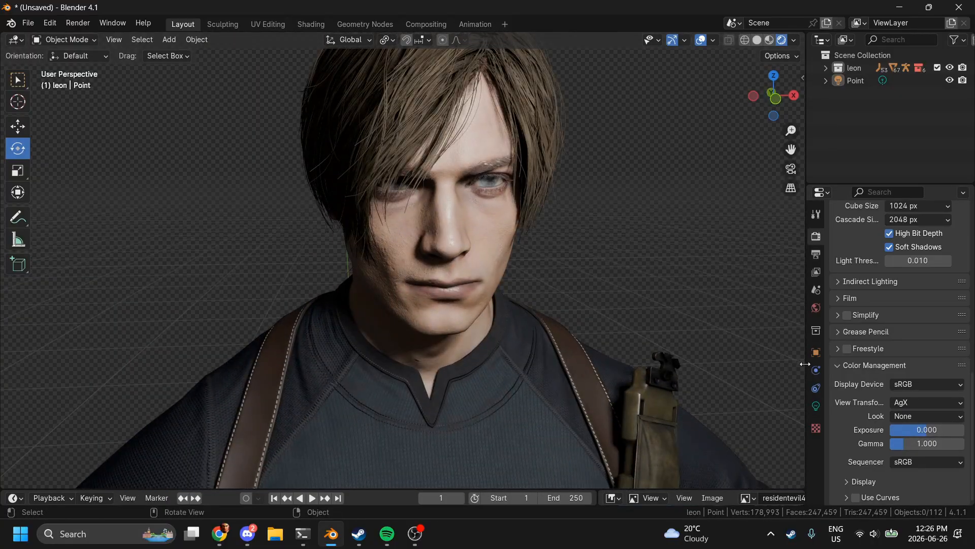
pyautogui.moveTo(805, 363); pyautogui.dragTo(666, 364)
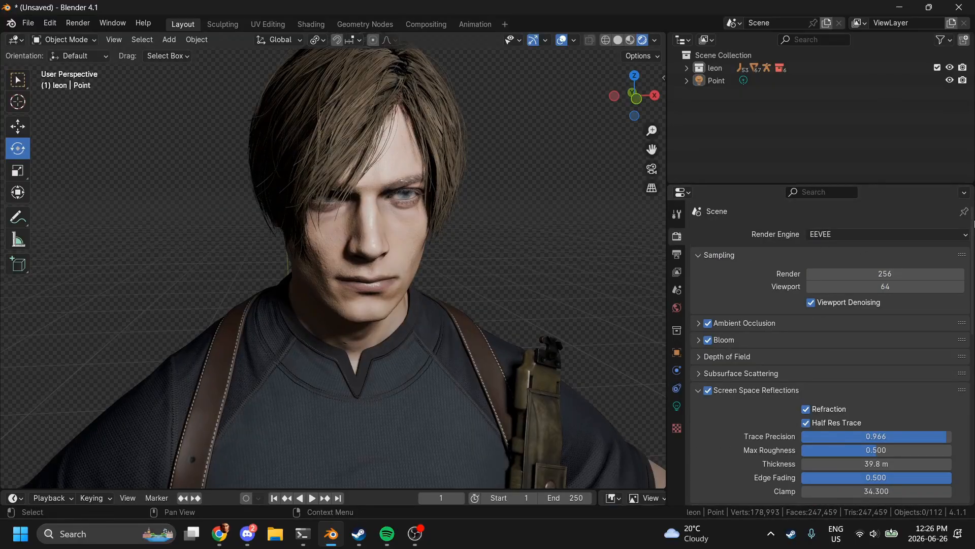
pyautogui.scroll(-15, 757, 354)
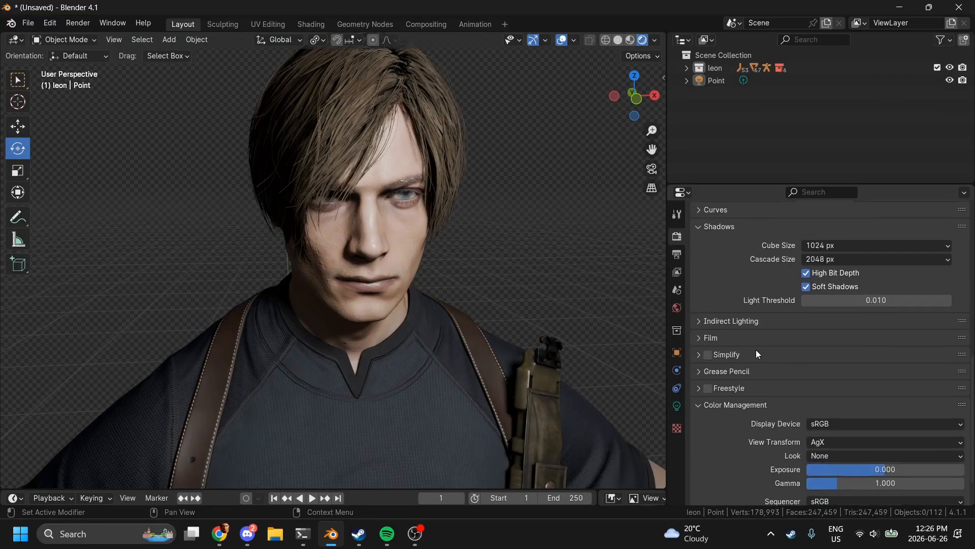
# Step: Try the Standard view transform on the model and return to AgX
pyautogui.click(819, 402)
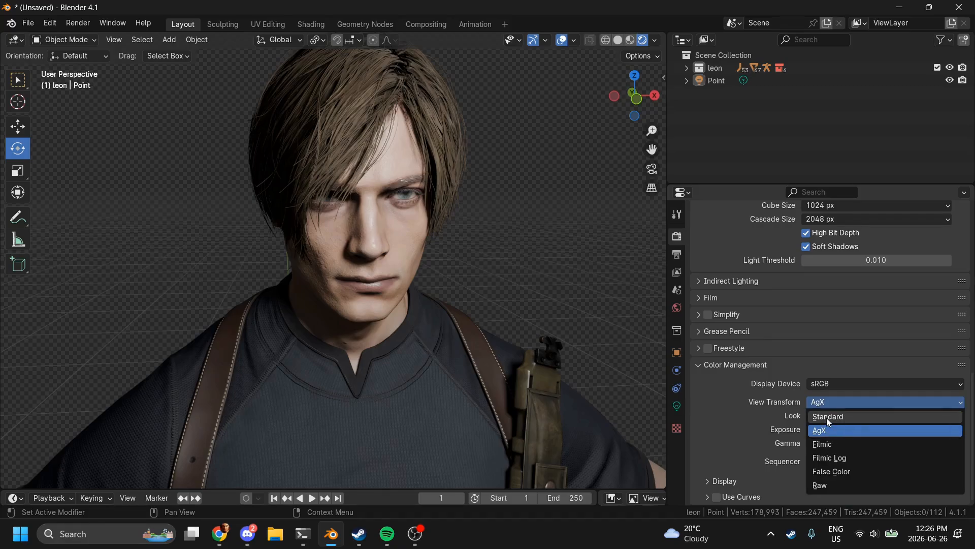
pyautogui.click(827, 418)
pyautogui.scroll(4, 601, 251)
pyautogui.scroll(-4, 602, 251)
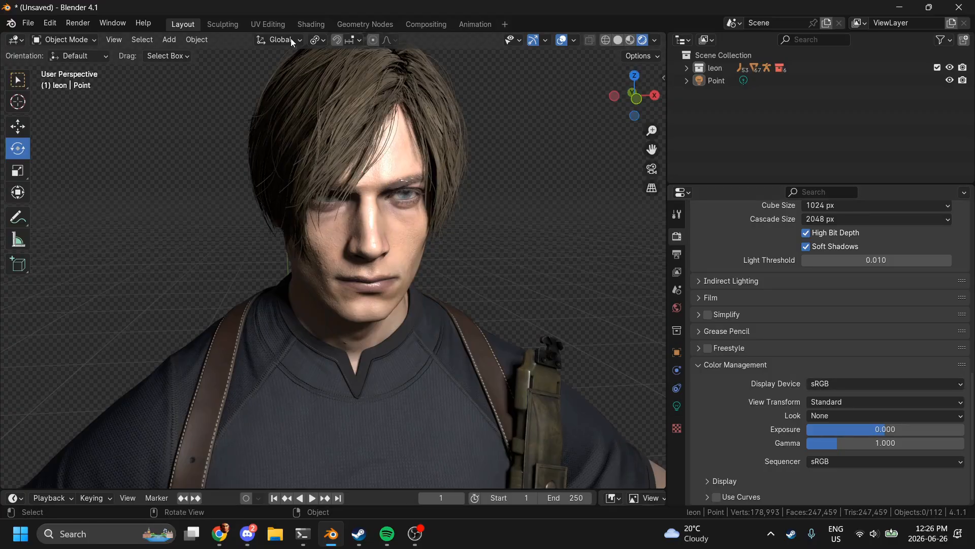
pyautogui.click(826, 402)
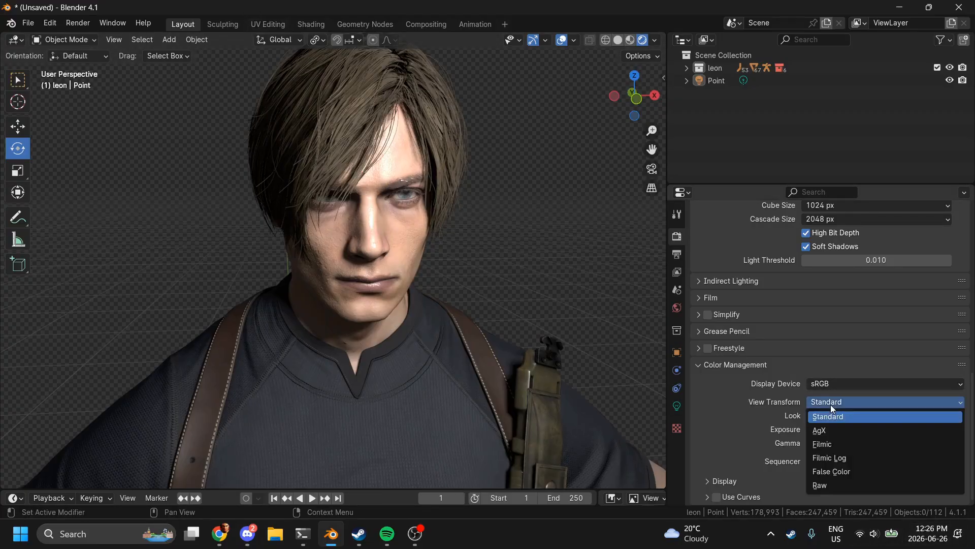
pyautogui.click(828, 430)
# Step: Compare the Filmic view transform on the model from different angles and set the view transform to Standard
pyautogui.moveTo(634, 96)
pyautogui.mouseDown()
pyautogui.moveTo(623, 98)
pyautogui.moveTo(636, 96)
pyautogui.mouseUp()
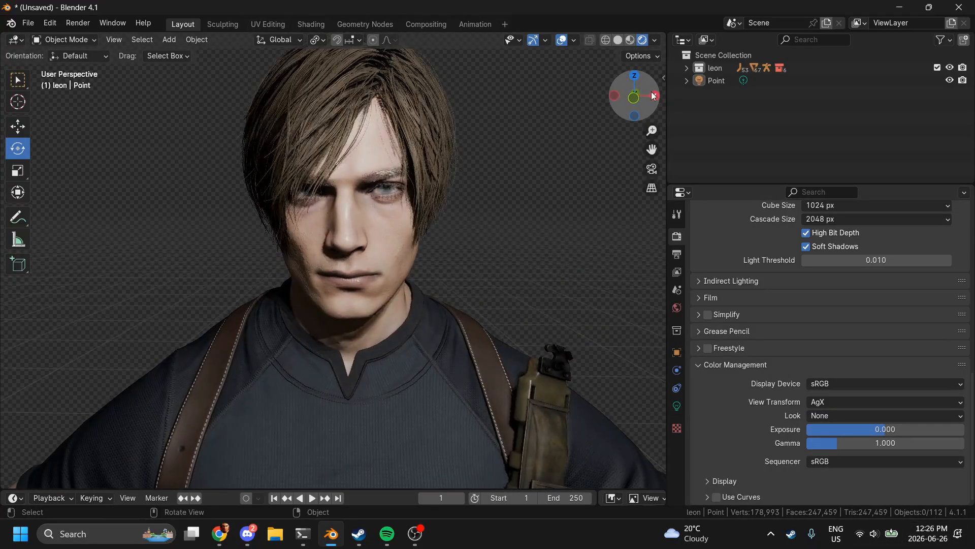
pyautogui.click(845, 403)
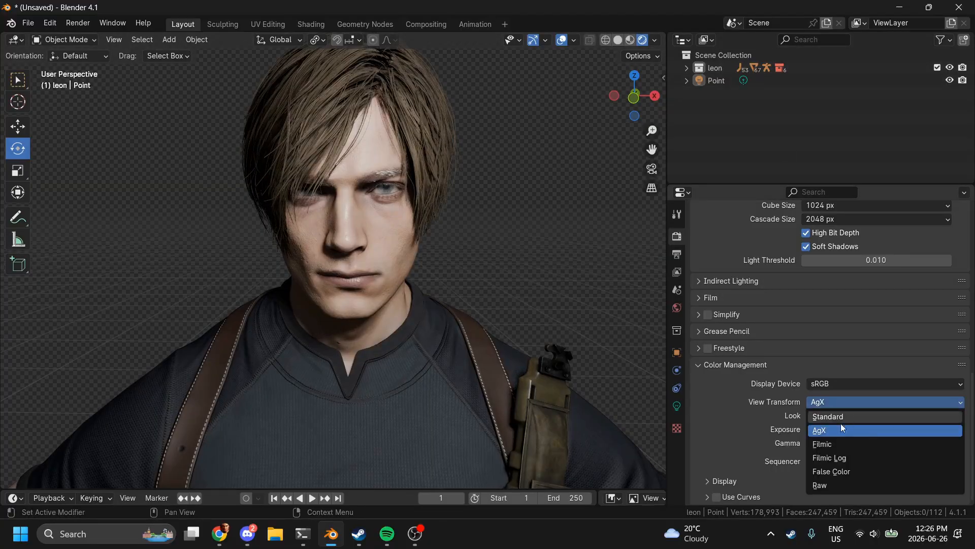
pyautogui.click(833, 443)
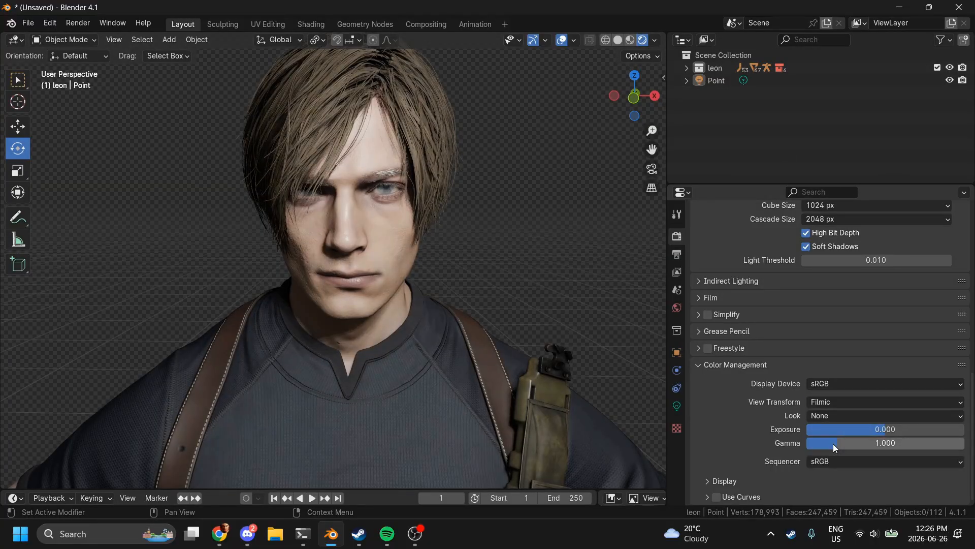
pyautogui.moveTo(638, 113)
pyautogui.mouseDown()
pyautogui.moveTo(660, 113)
pyautogui.moveTo(635, 117)
pyautogui.mouseUp()
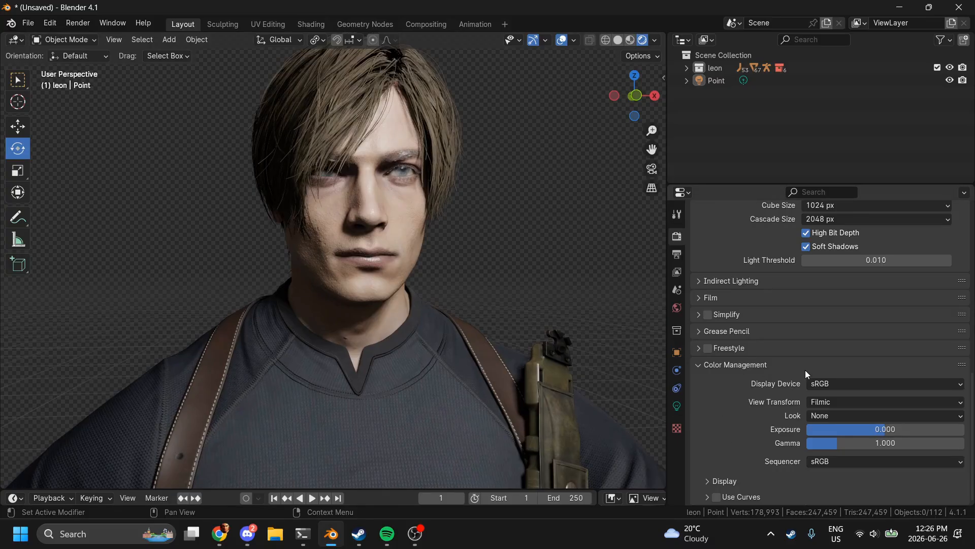
pyautogui.click(834, 401)
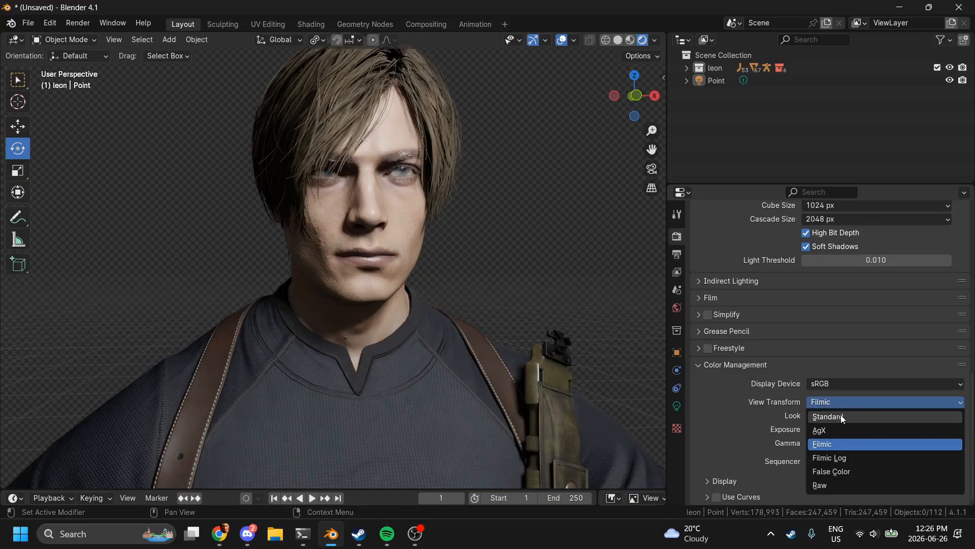
pyautogui.click(840, 415)
# Step: View the model straight from the front and set the viewport shading's compositor option to Always
pyautogui.click(636, 95)
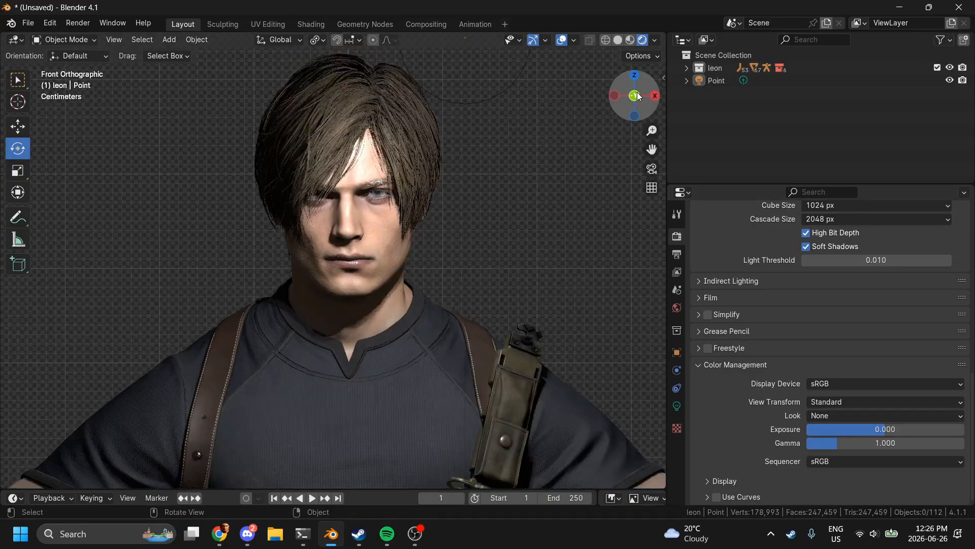
pyautogui.click(654, 39)
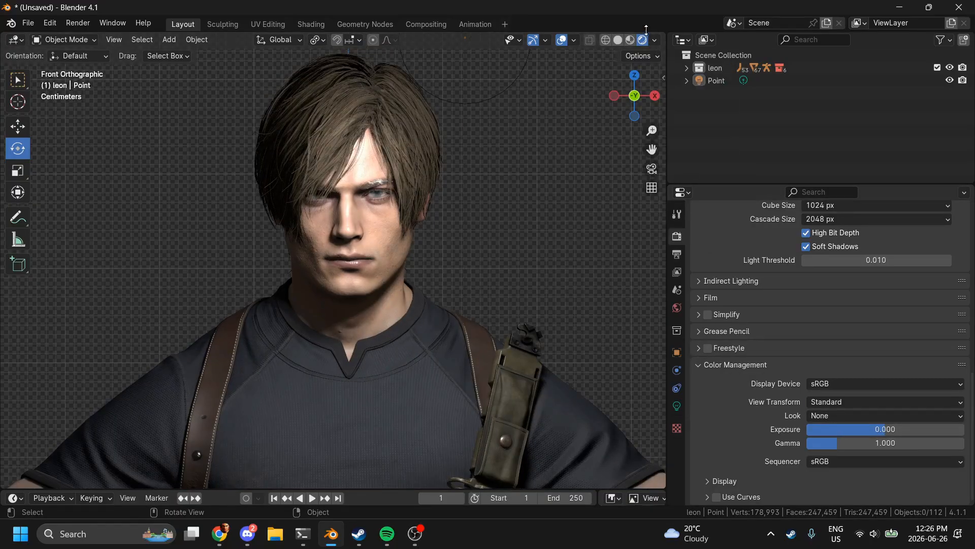
pyautogui.click(653, 39)
pyautogui.click(695, 228)
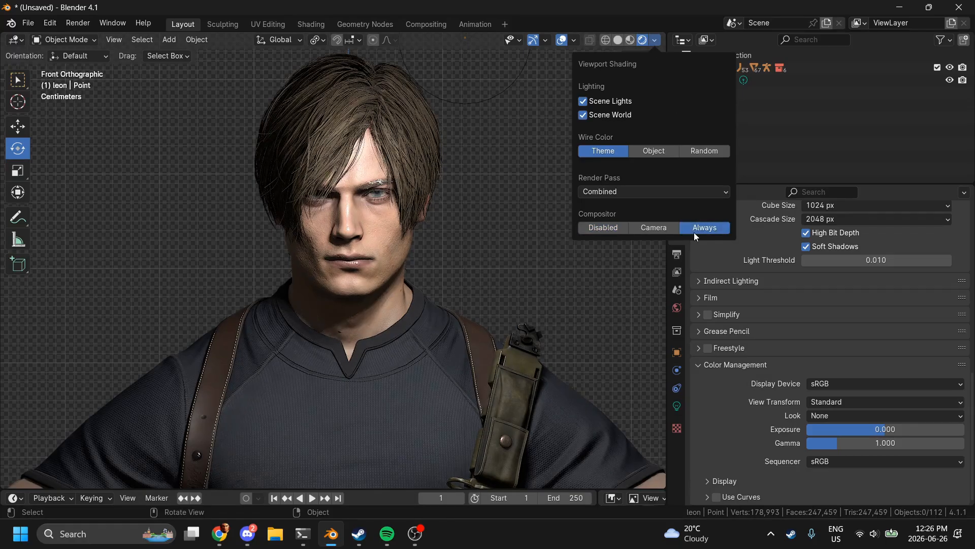
# Step: Select the face mesh, inspect its skin from an angle, and open the Shading workspace
pyautogui.scroll(3, 497, 235)
pyautogui.scroll(2, 498, 234)
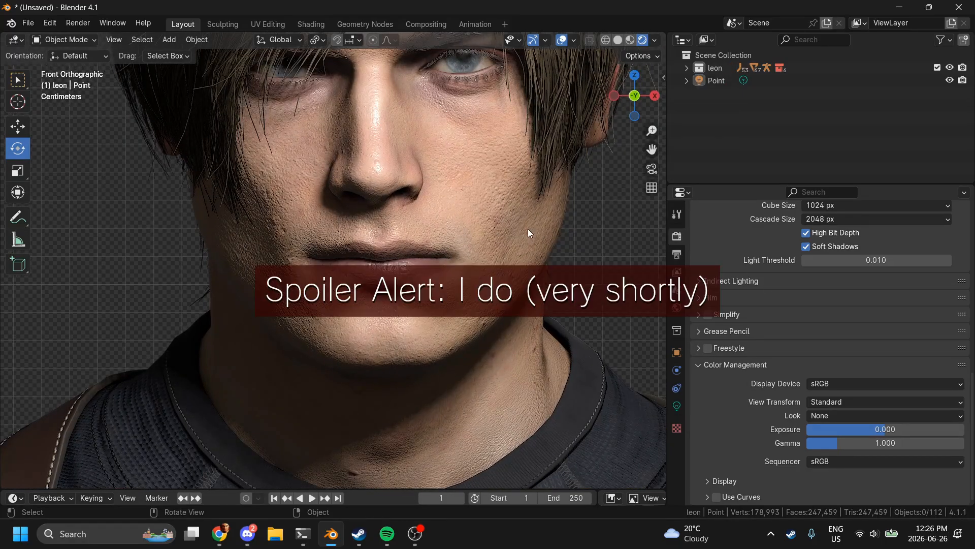
pyautogui.scroll(-2, 528, 228)
pyautogui.click(454, 224)
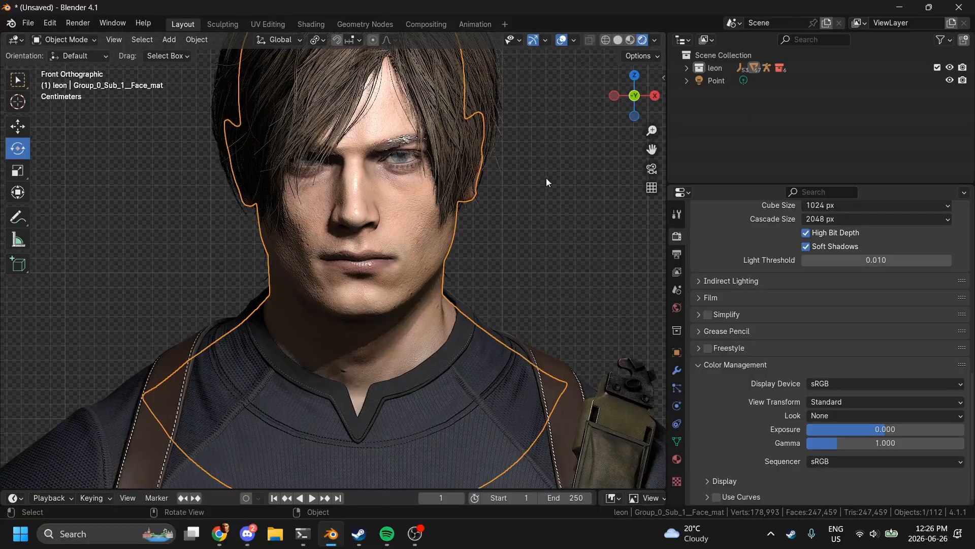
pyautogui.moveTo(634, 96); pyautogui.dragTo(668, 102)
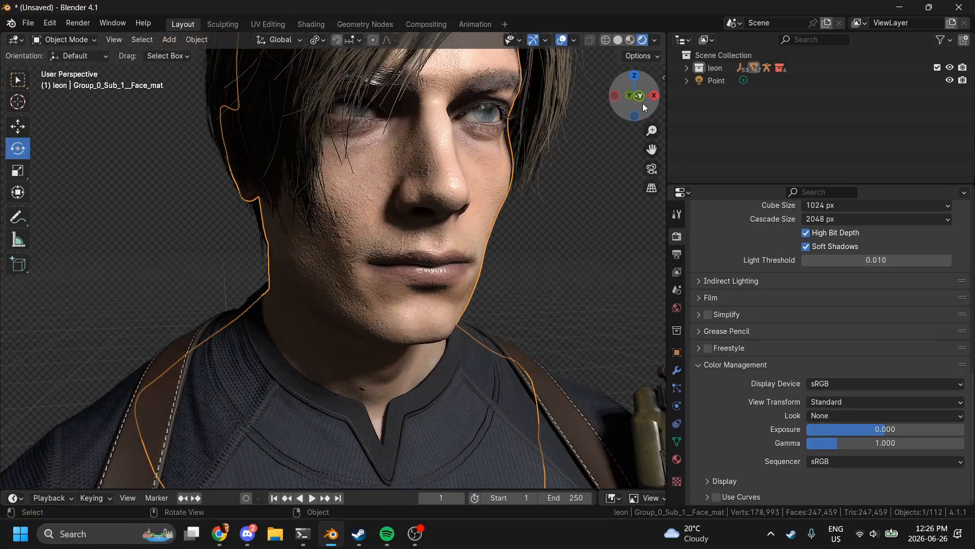
pyautogui.click(647, 98)
pyautogui.click(319, 25)
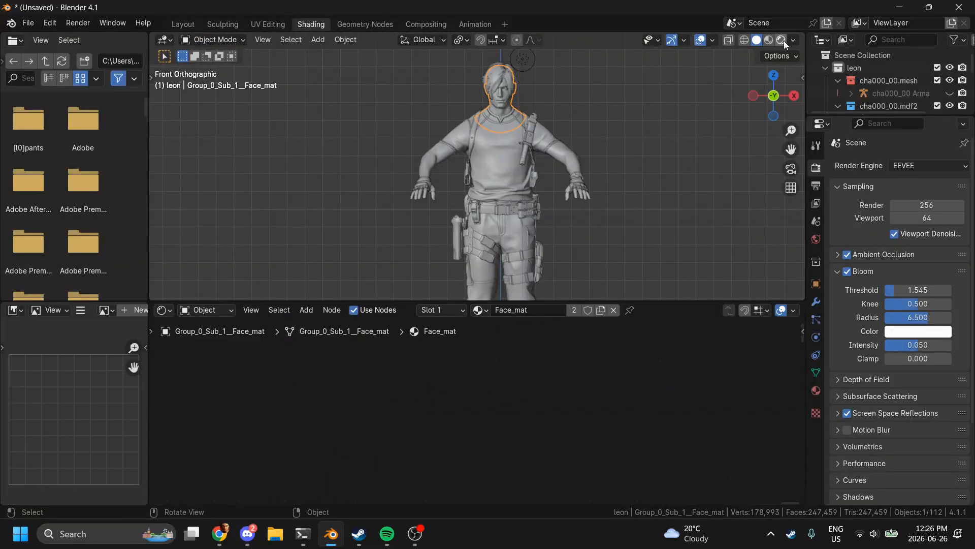
# Step: Switch the Shading workspace's viewport to rendered shading and frame the face in it
pyautogui.click(784, 41)
pyautogui.scroll(5, 631, 98)
pyautogui.moveTo(791, 148); pyautogui.dragTo(222, 68)
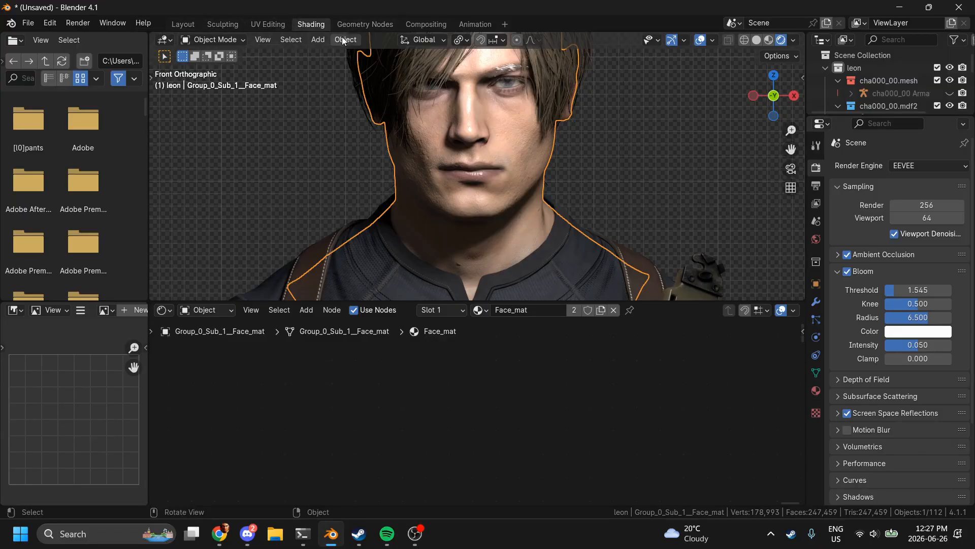
pyautogui.click(273, 29)
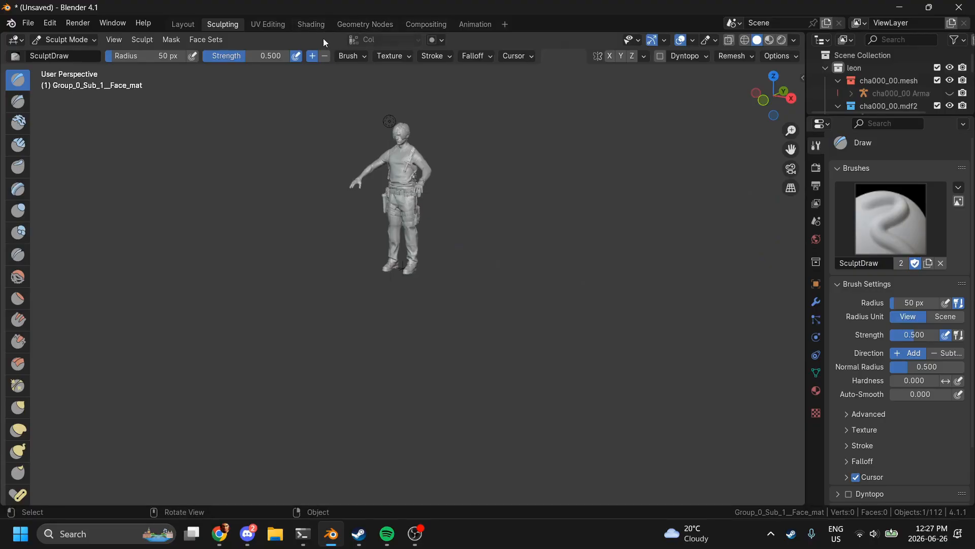
pyautogui.click(314, 25)
pyautogui.scroll(4, 538, 145)
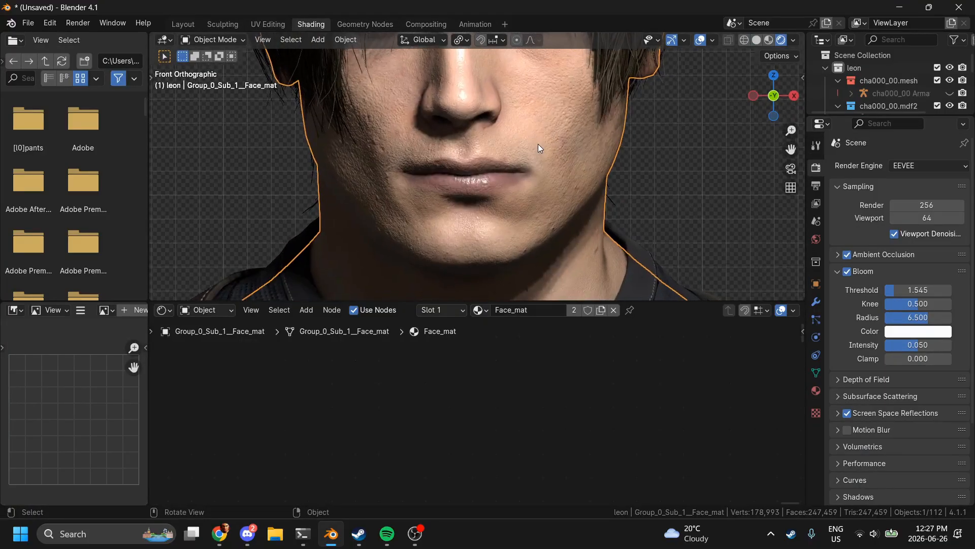
pyautogui.scroll(-4, 538, 145)
# Step: Maximize the node editor and bring the full Face_mat node tree into view
pyautogui.hotkey('ctrl', 'space')
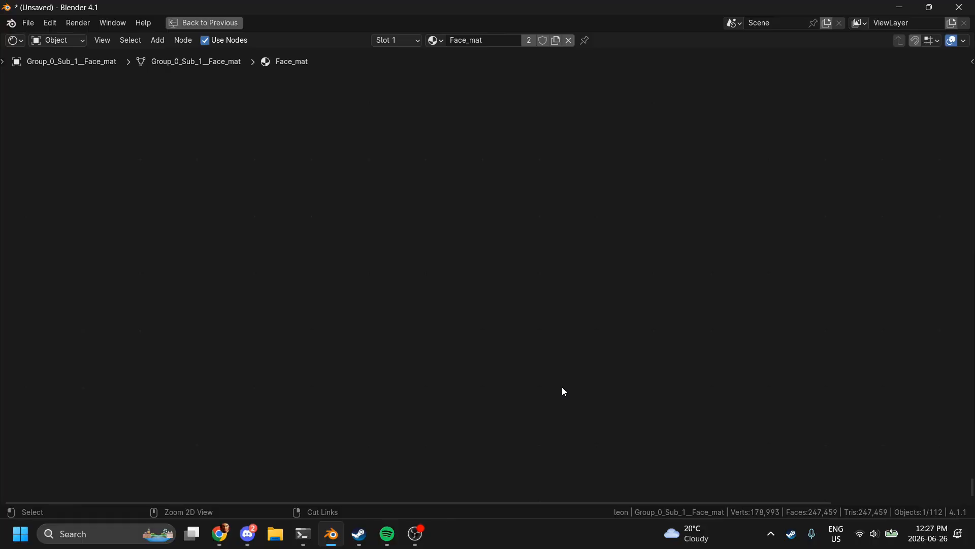
pyautogui.hotkey('ctrl', 'space')
pyautogui.hotkey('ctrl', 'space')
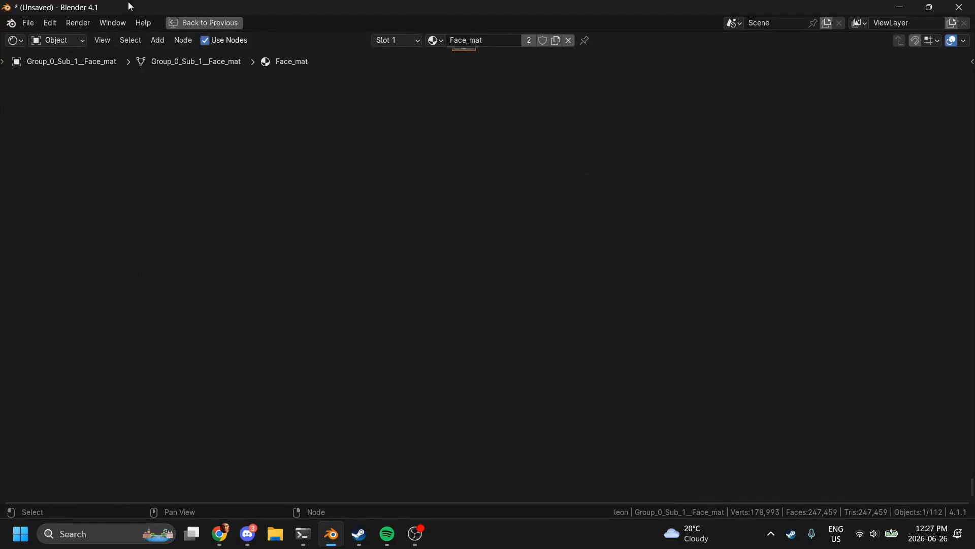
pyautogui.click(103, 37)
pyautogui.click(136, 127)
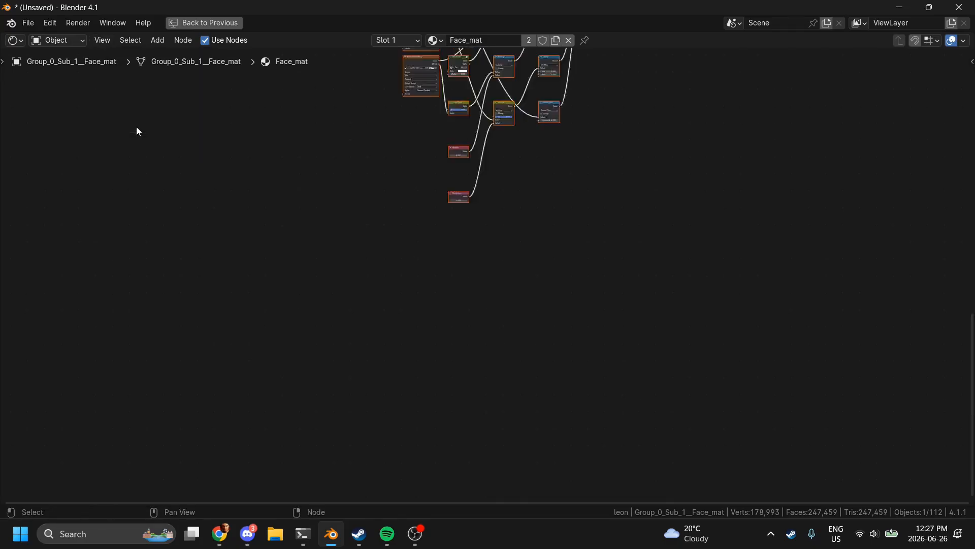
pyautogui.scroll(1, 388, 206)
pyautogui.scroll(3, 665, 322)
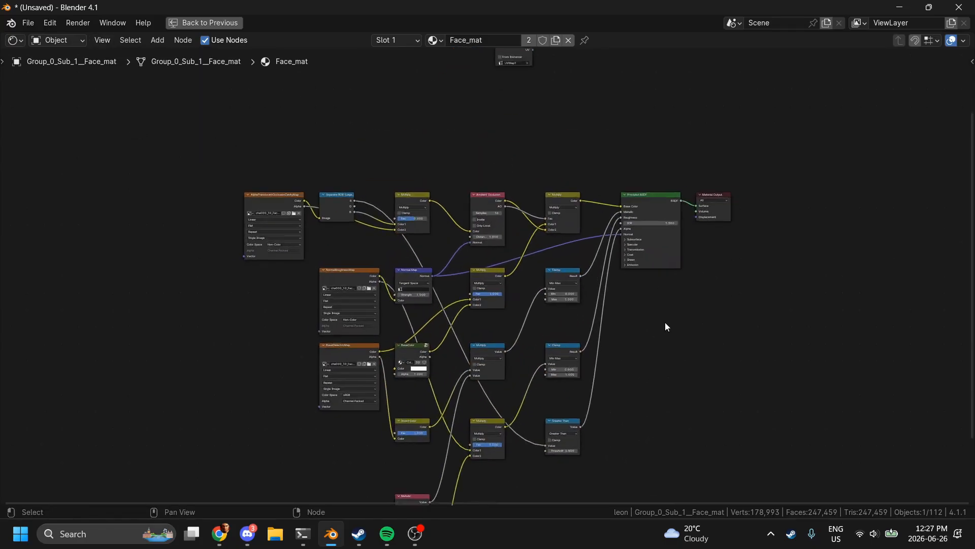
pyautogui.scroll(3, 519, 380)
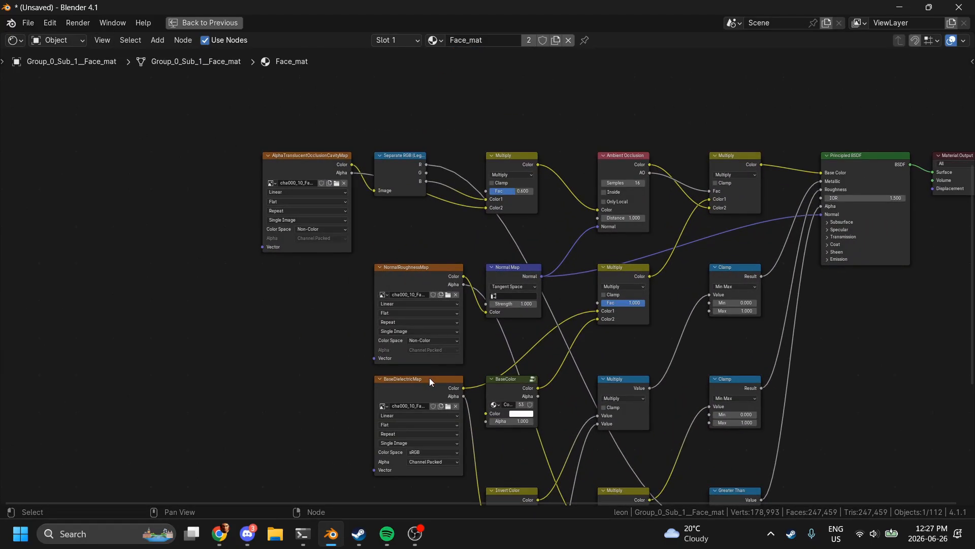
# Step: Examine the BaseDielectricMap, NormalRoughnessMap and AlphaTranslucentOcclusionCavityMap texture nodes and the rest of the Face_mat node tree
pyautogui.click(429, 379)
pyautogui.click(428, 285)
pyautogui.click(329, 168)
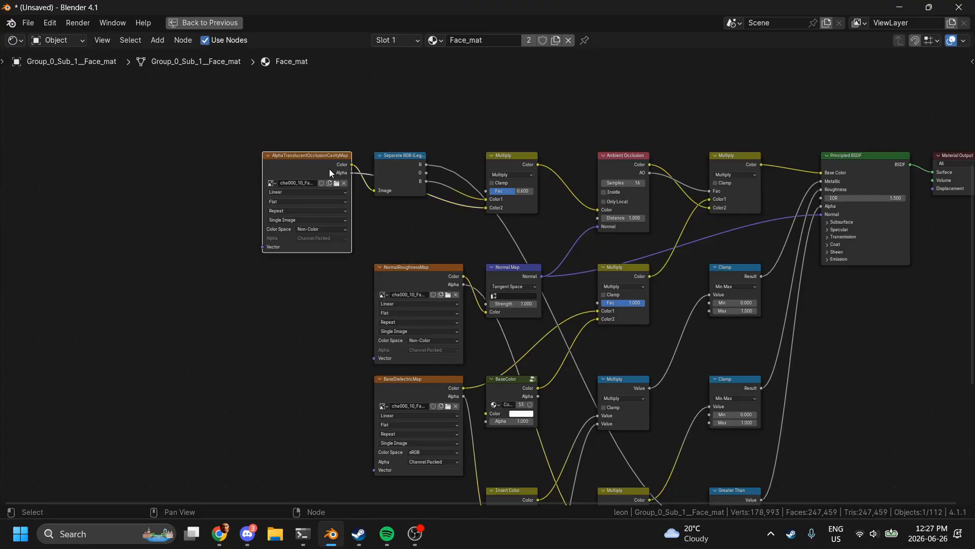
pyautogui.click(418, 378)
pyautogui.click(418, 285)
pyautogui.click(321, 167)
pyautogui.moveTo(322, 167); pyautogui.dragTo(207, 154, button='middle')
pyautogui.hscroll(2, 321, 166)
pyautogui.scroll(-4, 321, 166)
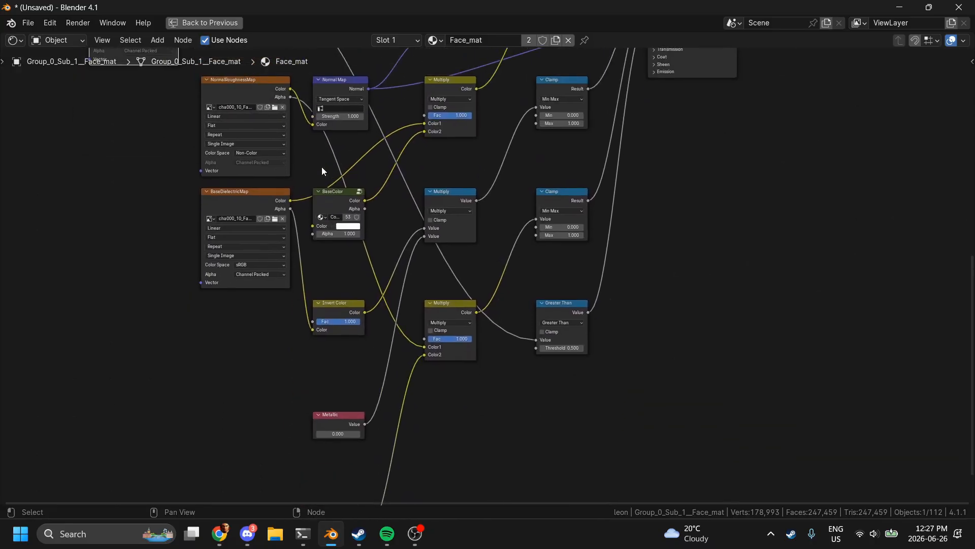
pyautogui.scroll(-3, 321, 166)
# Step: Delete all Face_mat nodes except the three image textures and the Material Output, and restore the normal editor layout
pyautogui.press('Home')
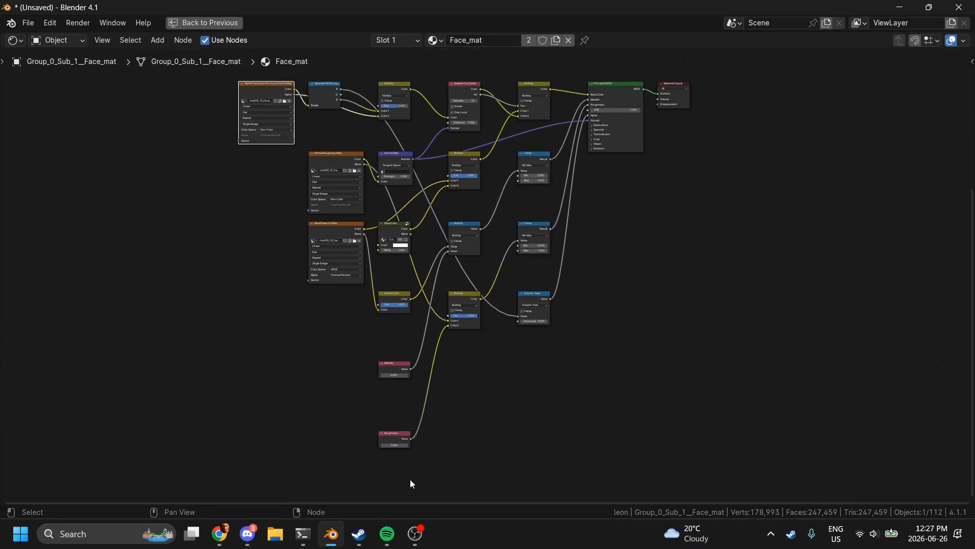
pyautogui.moveTo(395, 472); pyautogui.dragTo(615, 31)
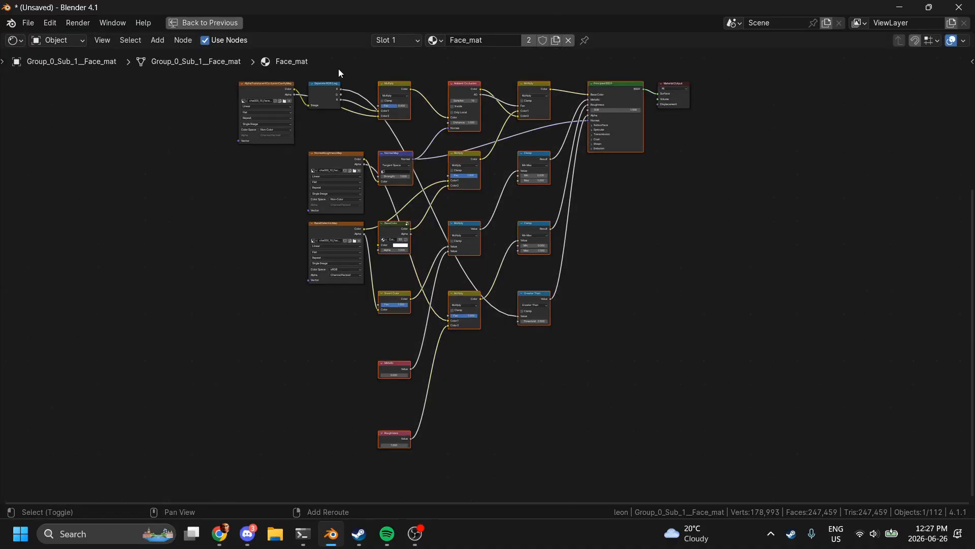
pyautogui.press('Home')
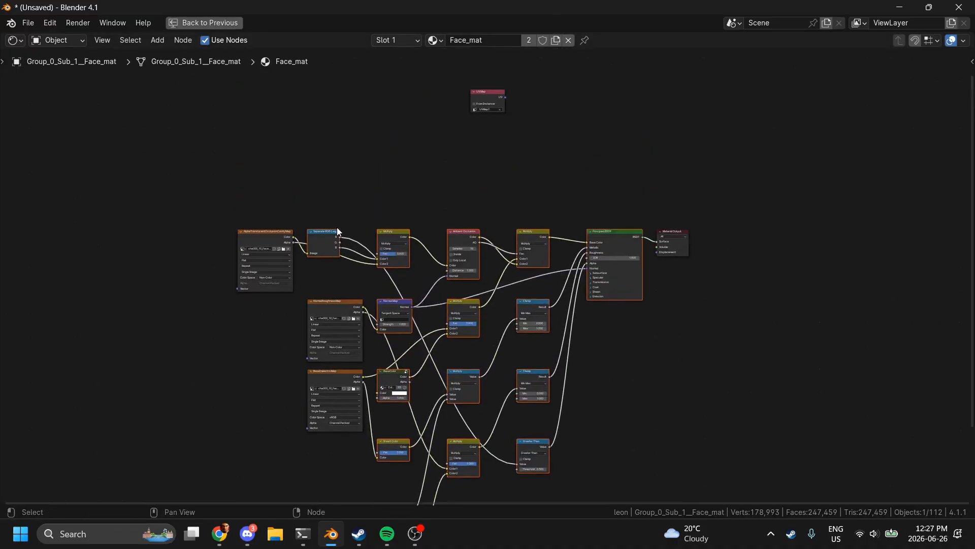
pyautogui.scroll(4, 457, 200)
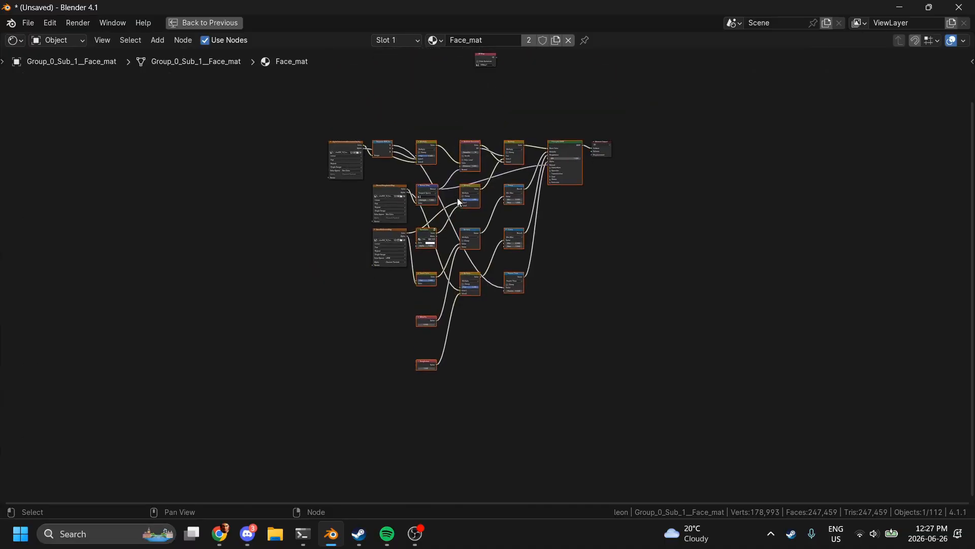
pyautogui.press('x')
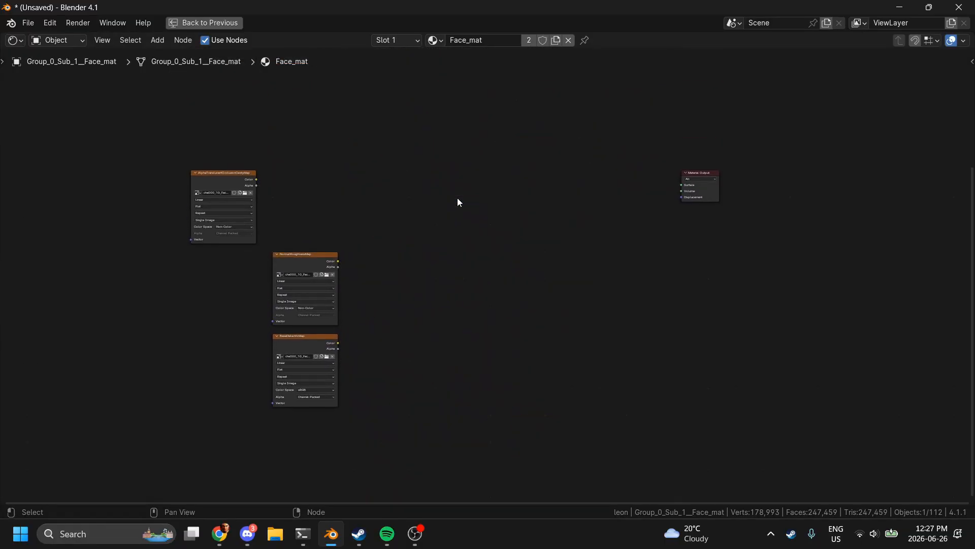
pyautogui.hotkey('ctrl', 'space')
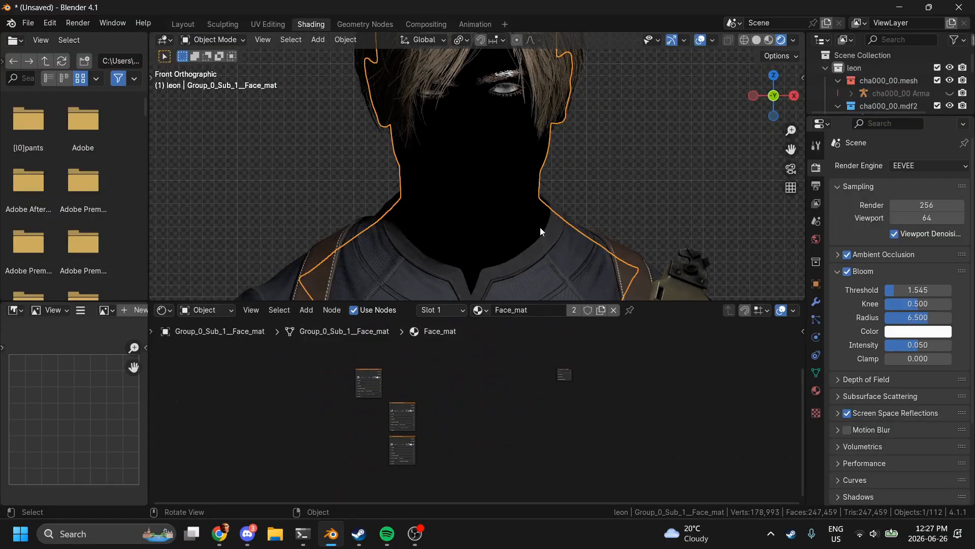
# Step: Add a Principled BSDF node to Face_mat and connect its BSDF output to the Material Output's Surface
pyautogui.hotkey('shift', 'a')
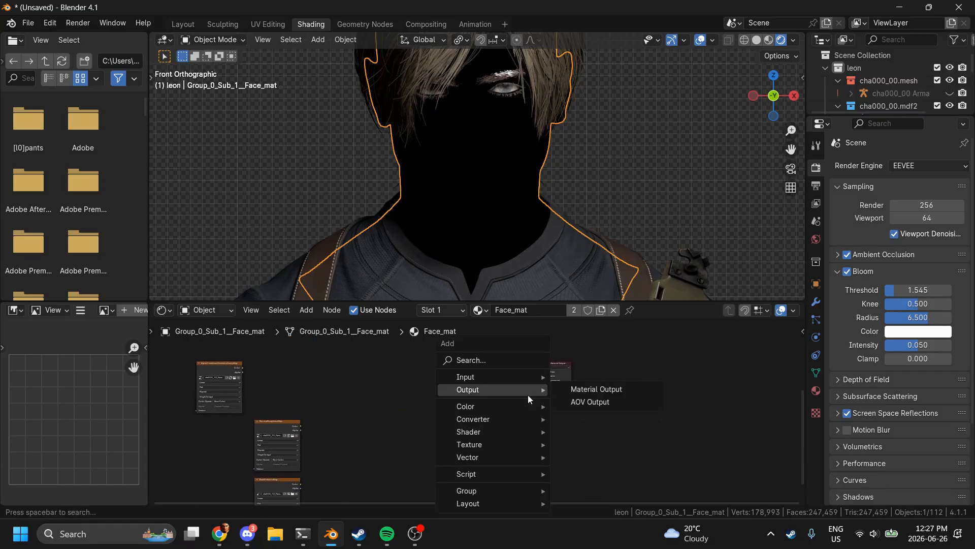
pyautogui.write('pr')
pyautogui.press('Return')
pyautogui.click(464, 358)
pyautogui.scroll(5, 464, 358)
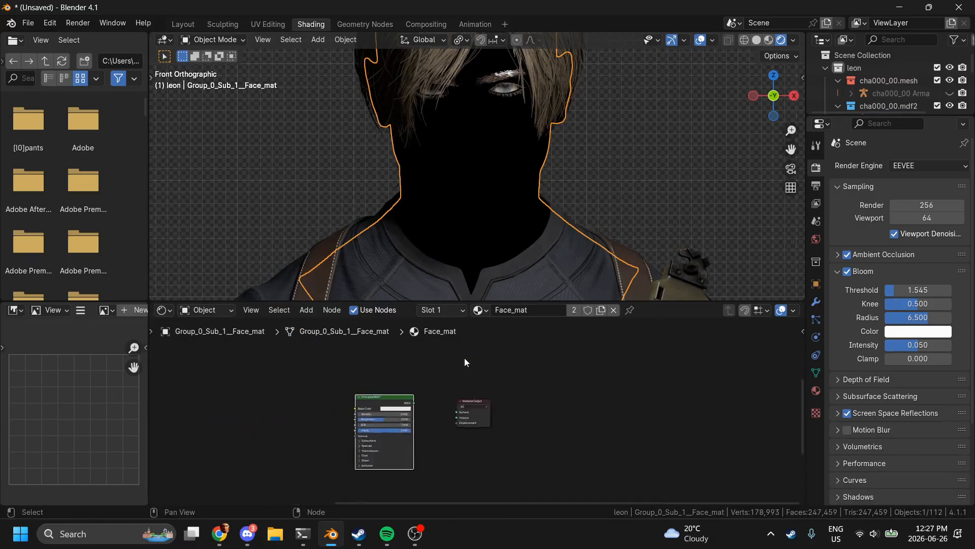
pyautogui.scroll(2, 464, 357)
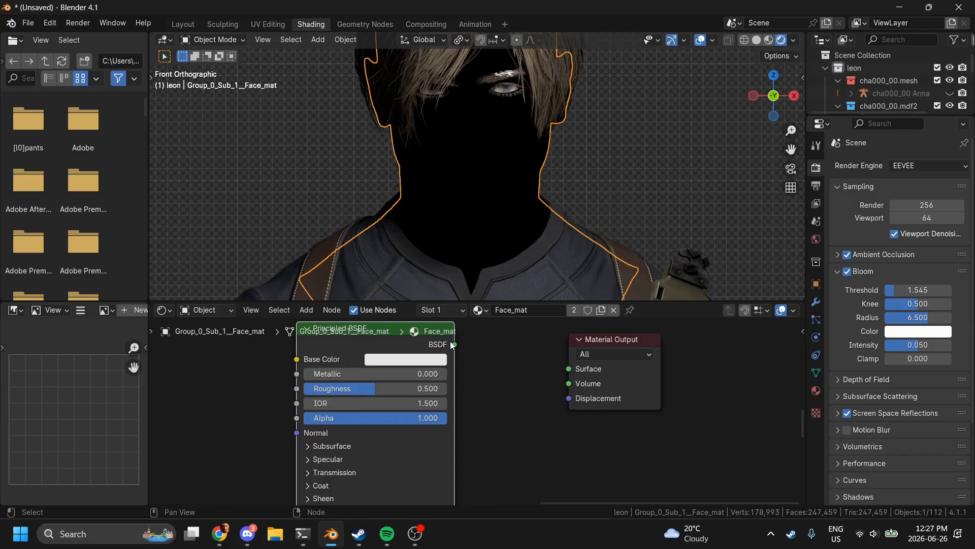
pyautogui.moveTo(454, 344); pyautogui.dragTo(568, 368)
# Step: Examine the BaseDielectricMap texture's image in a maximized image editor and restore the editor layout
pyautogui.hscroll(-10, 471, 388)
pyautogui.scroll(-5, 470, 388)
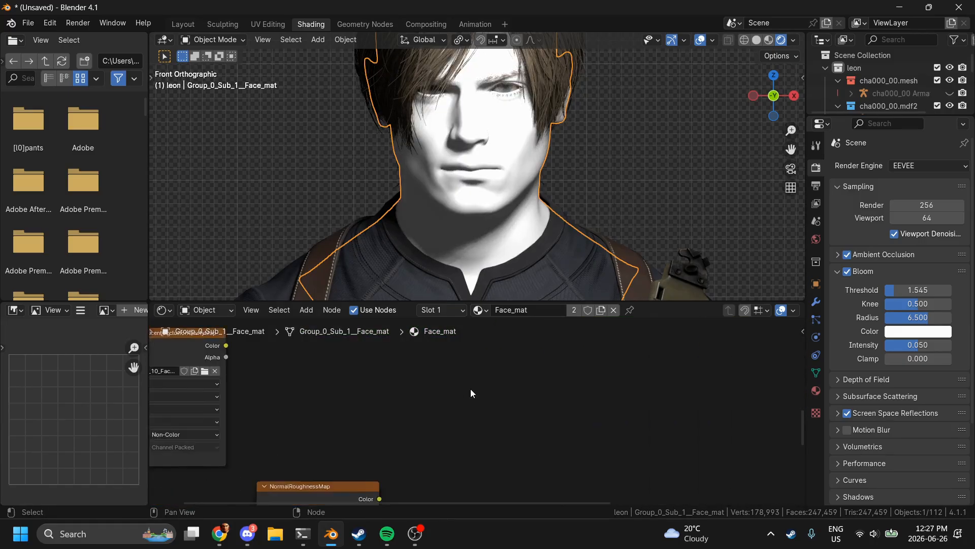
pyautogui.scroll(-2, 470, 388)
pyautogui.hscroll(-2, 472, 390)
pyautogui.scroll(-5, 472, 390)
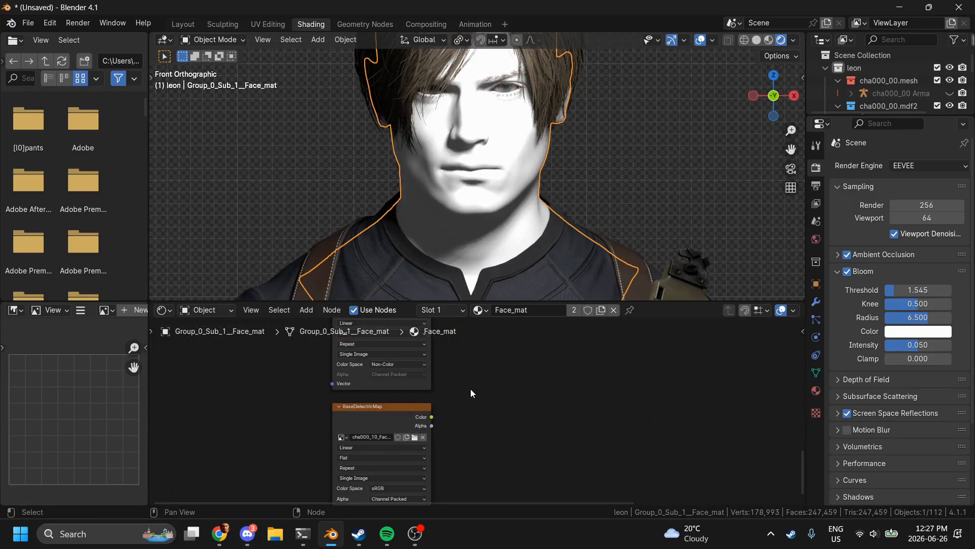
pyautogui.click(381, 418)
pyautogui.scroll(-3, 104, 396)
pyautogui.hotkey('ctrl', 'space')
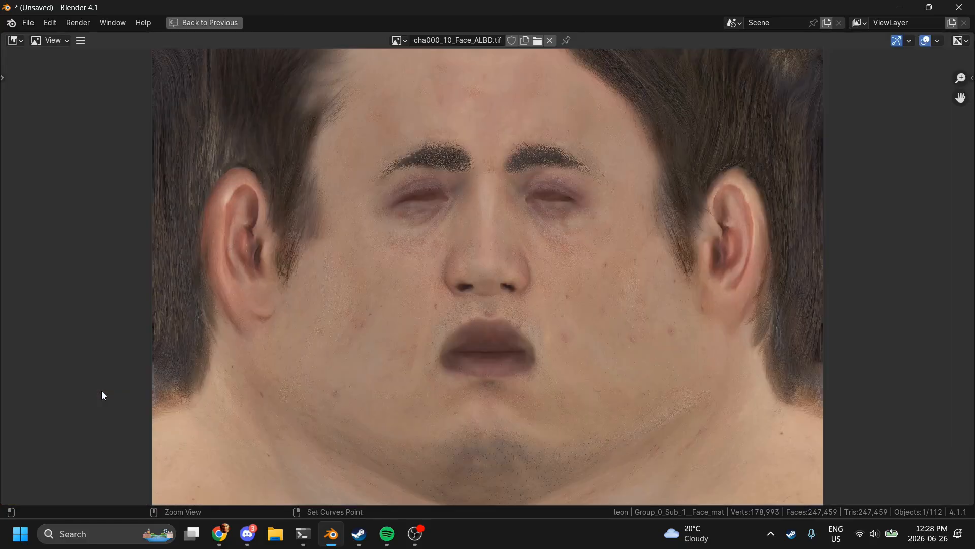
pyautogui.hscroll(-2, 566, 221)
pyautogui.scroll(3, 566, 221)
pyautogui.scroll(-2, 566, 221)
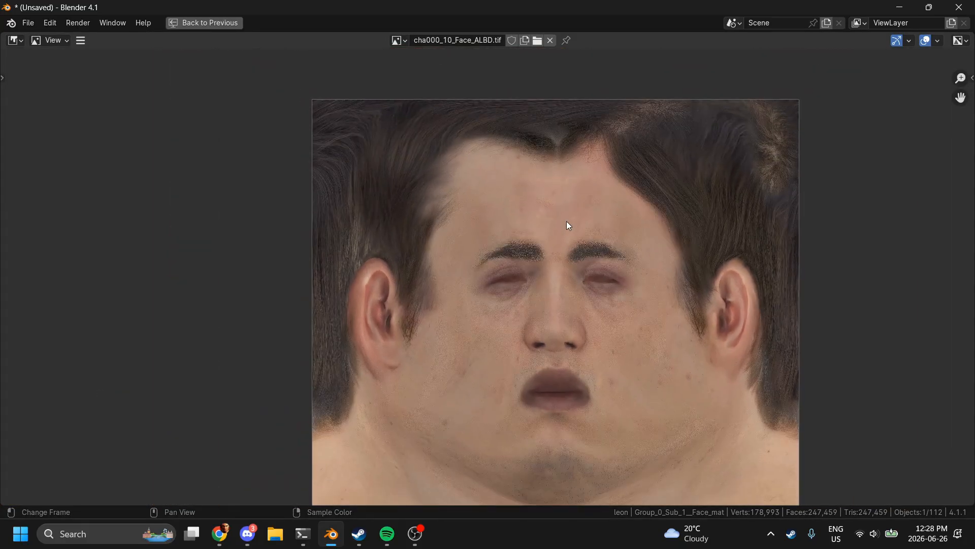
pyautogui.scroll(-3, 566, 221)
pyautogui.hscroll(3, 566, 220)
pyautogui.scroll(4, 566, 221)
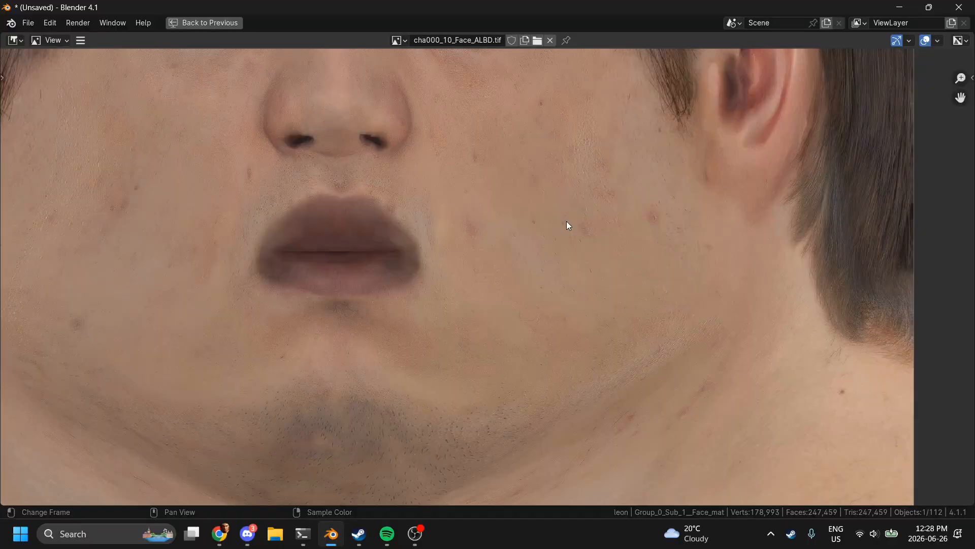
pyautogui.hotkey('ctrl', 'space')
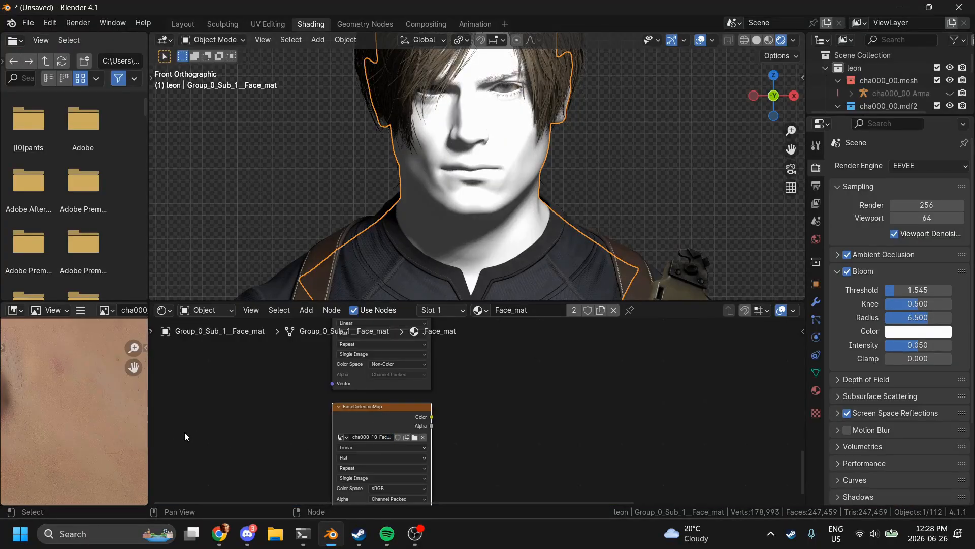
# Step: Connect the BaseDielectricMap's Color output to the Principled BSDF's Base Color and deselect the face mesh
pyautogui.moveTo(431, 416); pyautogui.dragTo(664, 393)
pyautogui.scroll(-3, 664, 393)
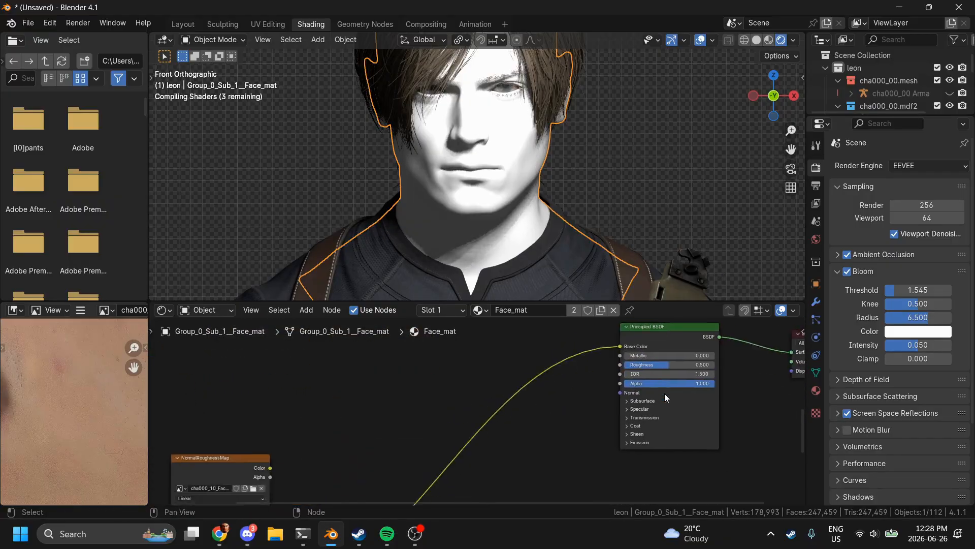
pyautogui.click(715, 202)
# Step: Examine the textured face up close in the viewport, from the mouth and nose up to the eyes
pyautogui.moveTo(774, 95)
pyautogui.mouseDown()
pyautogui.moveTo(785, 104)
pyautogui.moveTo(745, 103)
pyautogui.moveTo(762, 102)
pyautogui.moveTo(754, 79)
pyautogui.moveTo(764, 106)
pyautogui.mouseUp()
pyautogui.moveTo(788, 150); pyautogui.dragTo(766, 9)
pyautogui.click(769, 95)
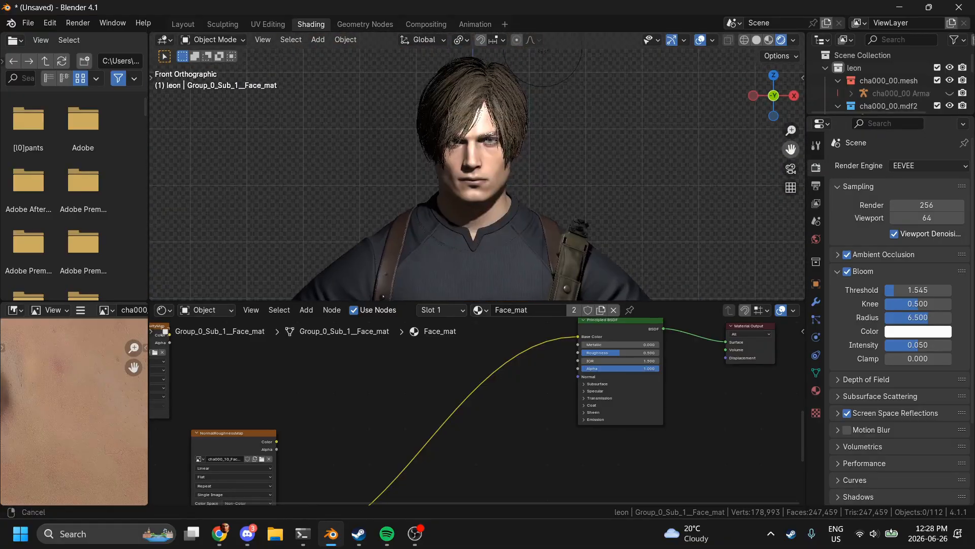
pyautogui.scroll(9, 594, 189)
pyautogui.scroll(5, 594, 189)
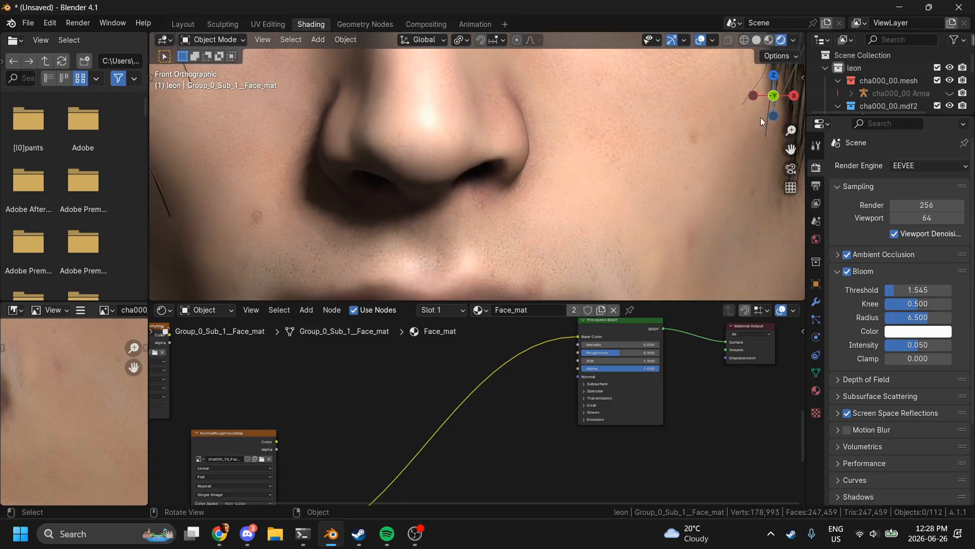
pyautogui.scroll(-2, 586, 64)
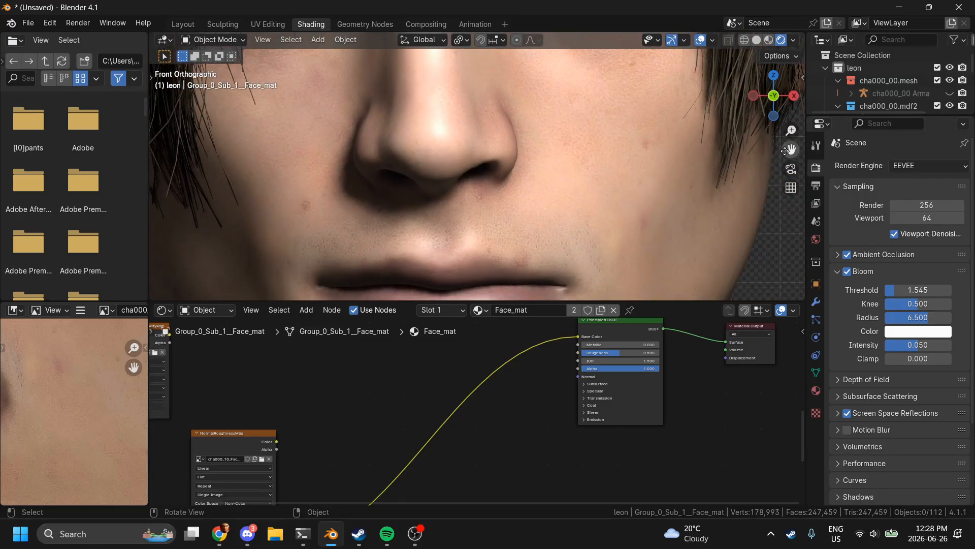
pyautogui.moveTo(785, 151); pyautogui.dragTo(786, 305)
pyautogui.scroll(-2, 584, 246)
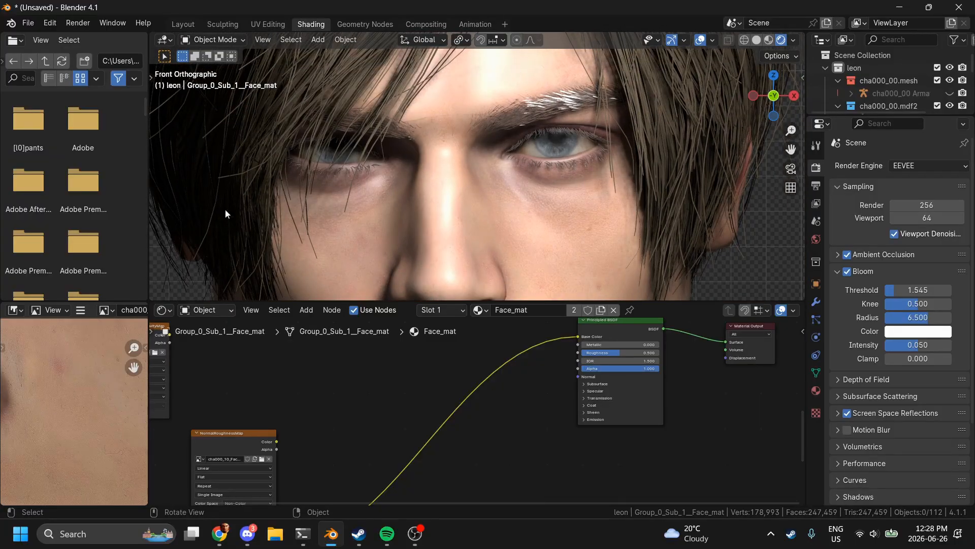
pyautogui.scroll(-2, 434, 155)
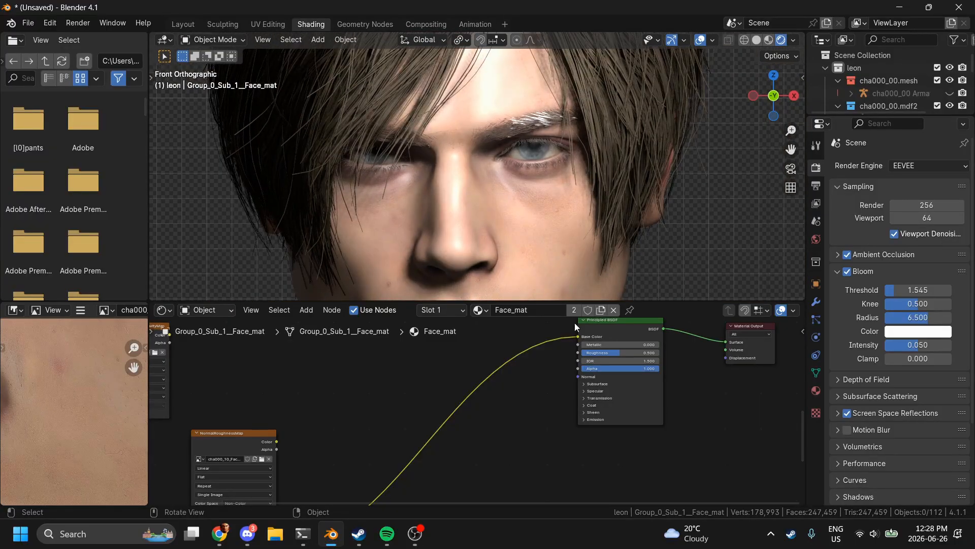
# Step: Show the NormalRoughnessMap texture's image in a maximized image editor with the display channels set to Color
pyautogui.hscroll(-5, 265, 444)
pyautogui.scroll(-3, 383, 480)
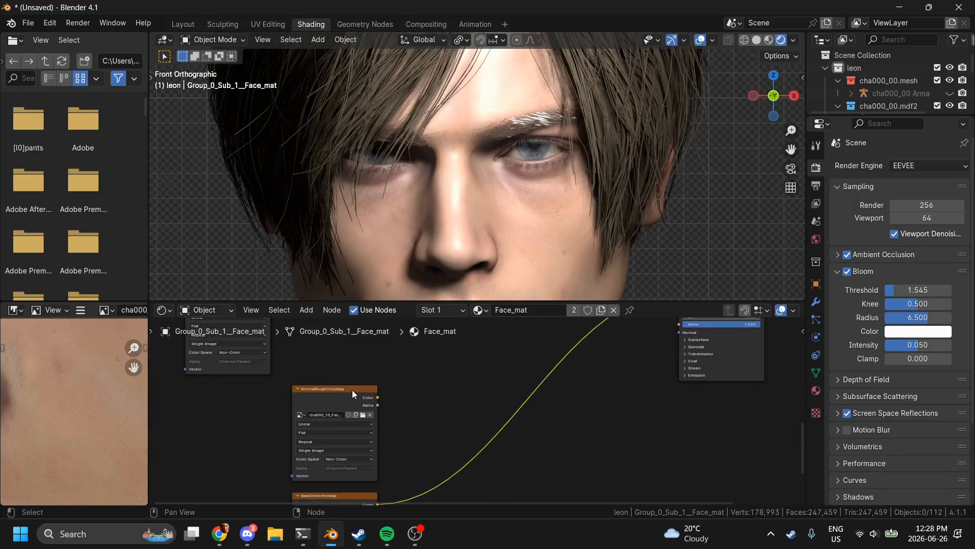
pyautogui.click(334, 398)
pyautogui.hotkey('ctrl', 'space')
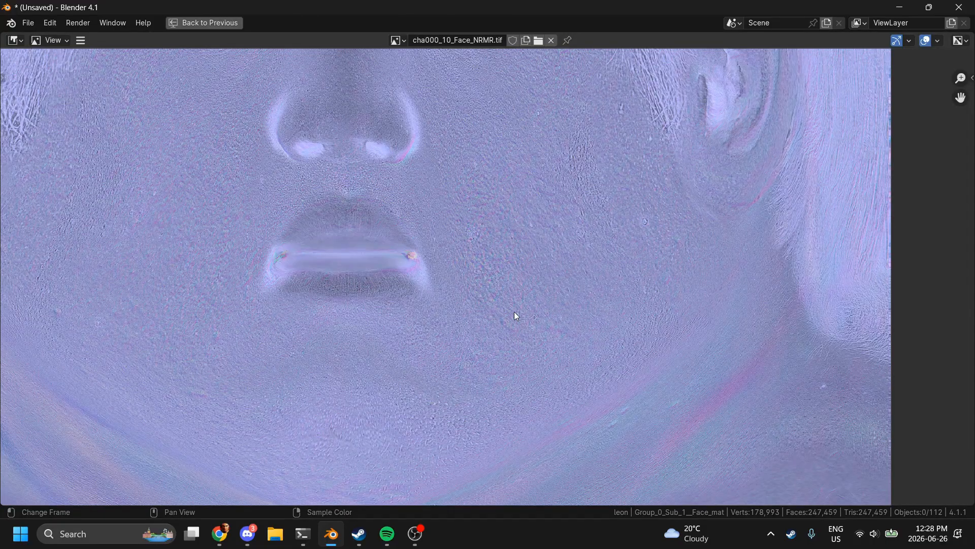
pyautogui.scroll(-4, 514, 313)
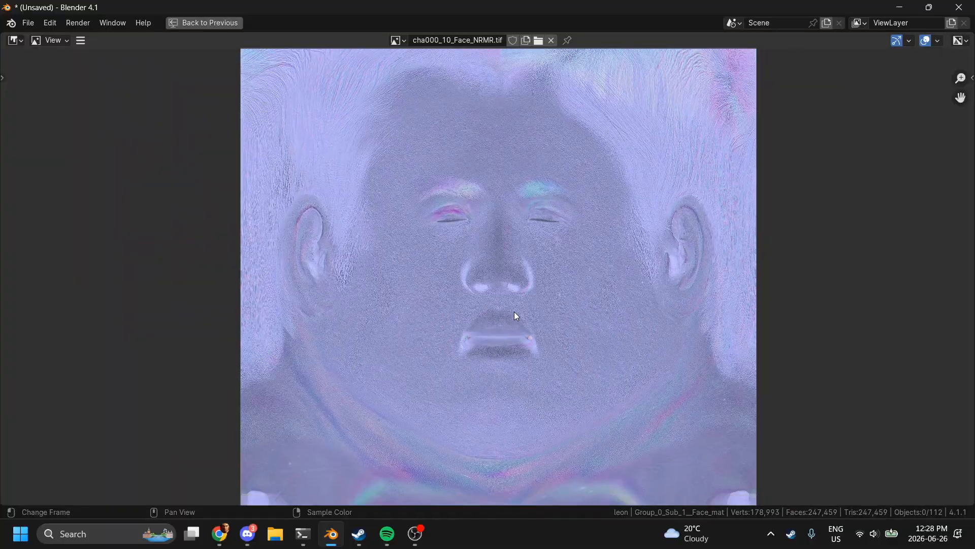
pyautogui.hscroll(1, 514, 312)
pyautogui.click(961, 41)
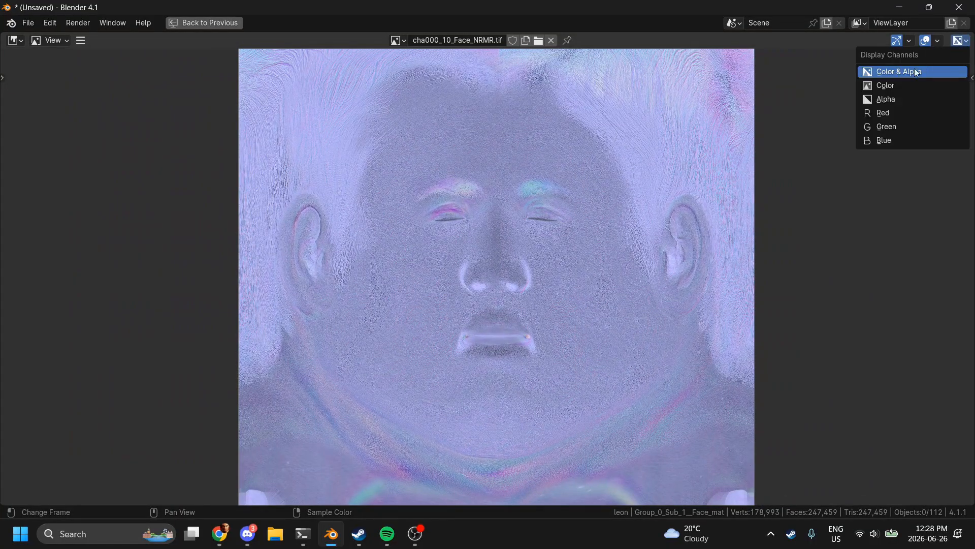
pyautogui.click(886, 86)
# Step: Examine the color-only normal detail of the face texture and restore the editor layout
pyautogui.keyDown('shift'); pyautogui.scroll(-3, 583, 232); pyautogui.keyUp('shift')
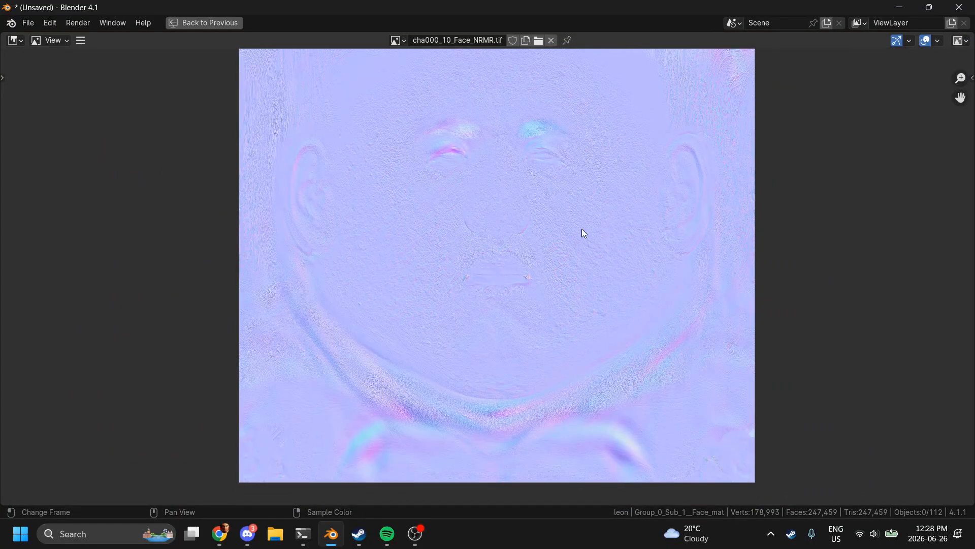
pyautogui.scroll(3, 581, 228)
pyautogui.moveTo(958, 70); pyautogui.dragTo(958, 107)
pyautogui.click(963, 42)
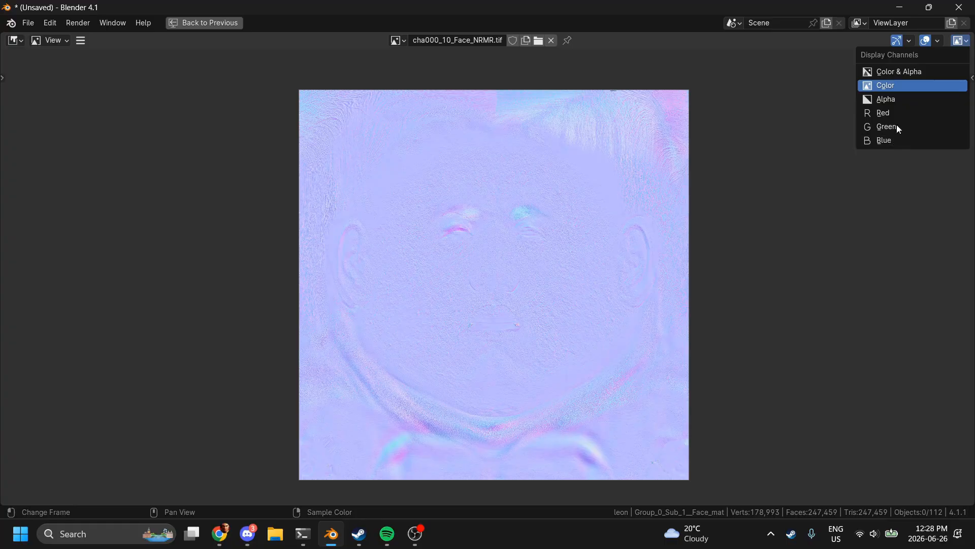
pyautogui.scroll(4, 554, 287)
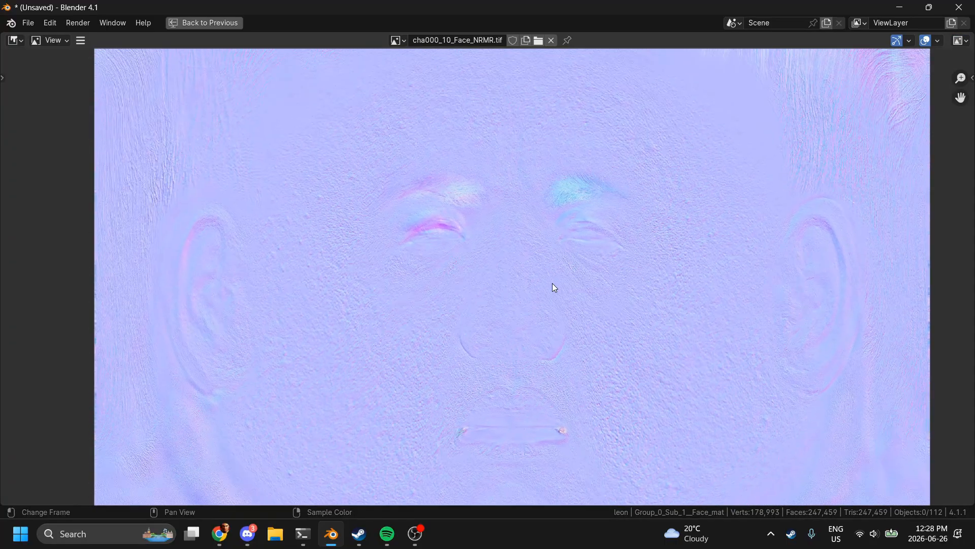
pyautogui.scroll(-4, 554, 287)
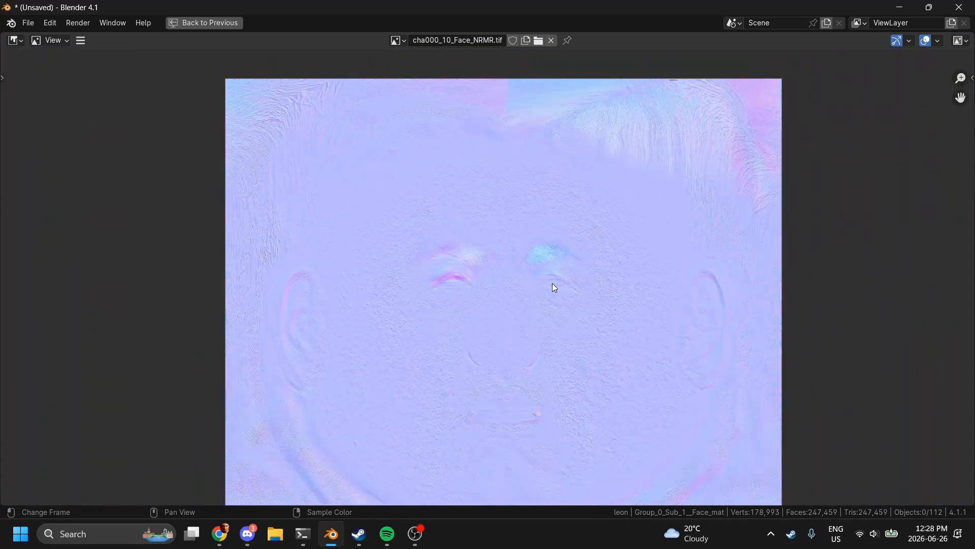
pyautogui.hotkey('ctrl', 'space')
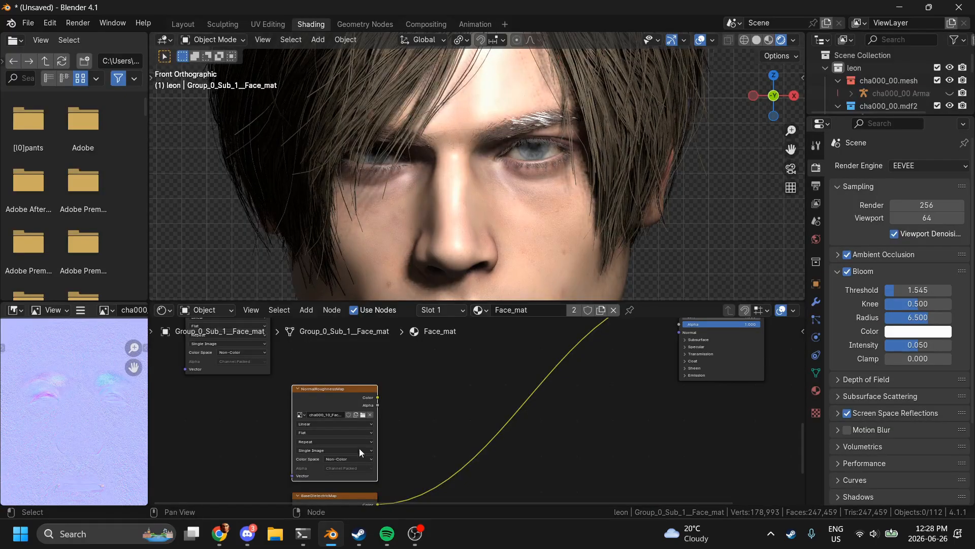
pyautogui.hscroll(1, 334, 464)
pyautogui.hscroll(-5, 333, 465)
pyautogui.scroll(5, 333, 464)
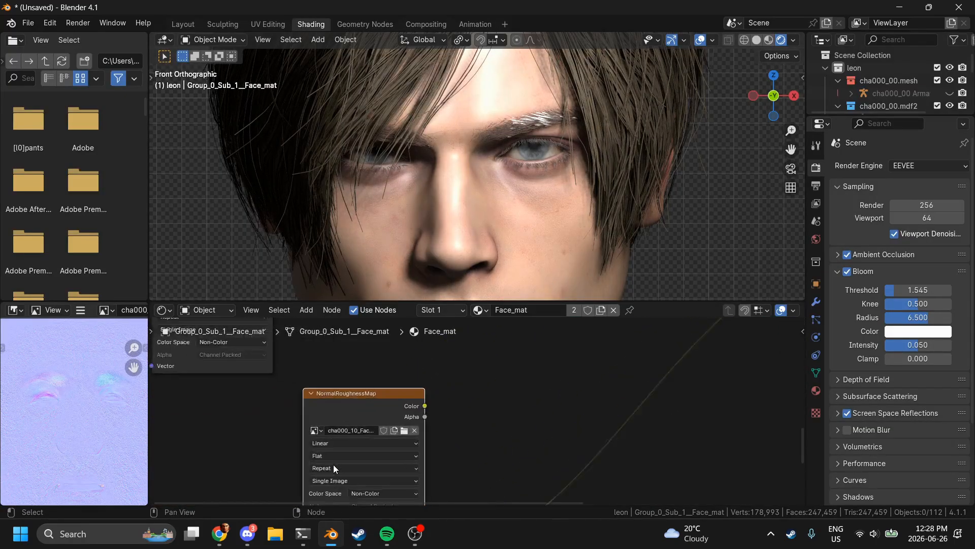
pyautogui.click(312, 389)
pyautogui.press('h')
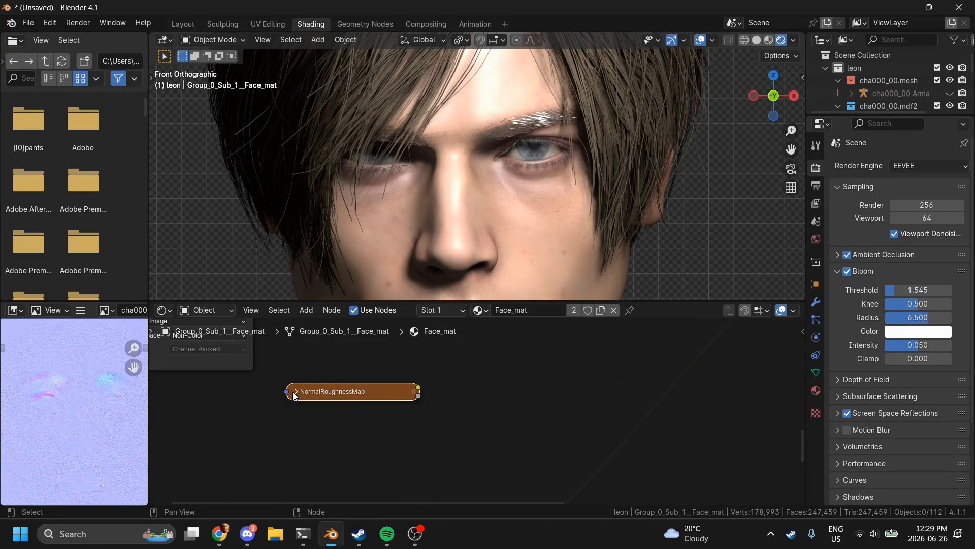
pyautogui.press('h')
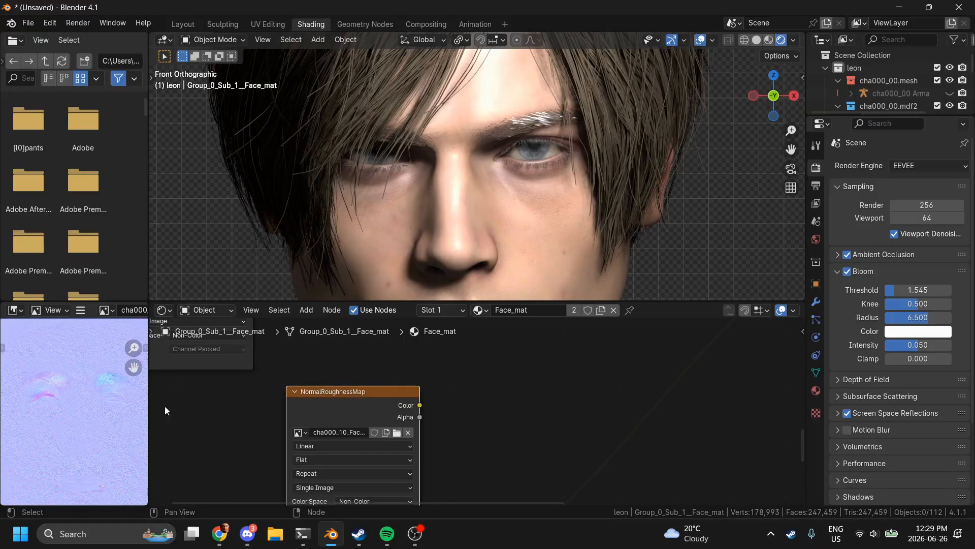
# Step: View the Alpha channel of the NormalRoughnessMap image in a maximized image editor and restore the layout
pyautogui.hotkey('ctrl', 'space')
pyautogui.click(965, 41)
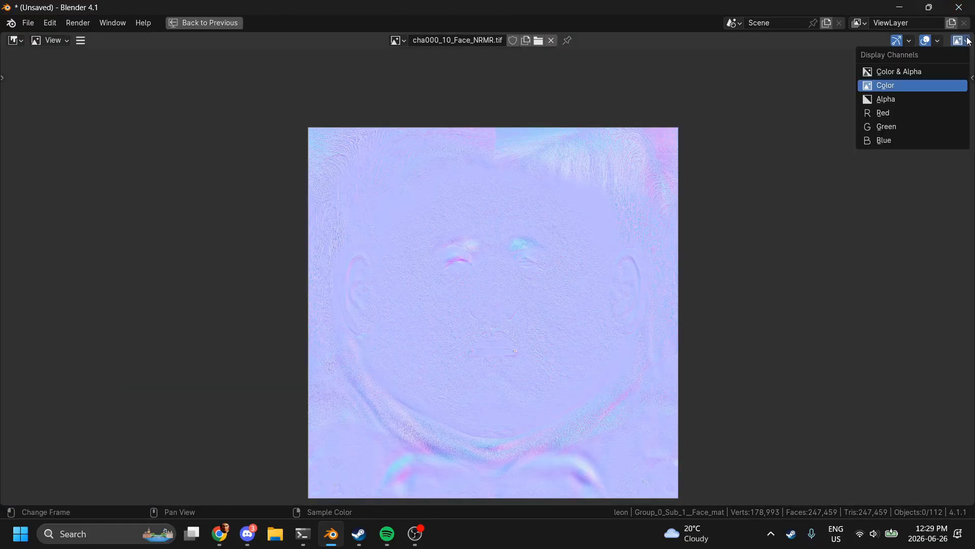
pyautogui.click(903, 99)
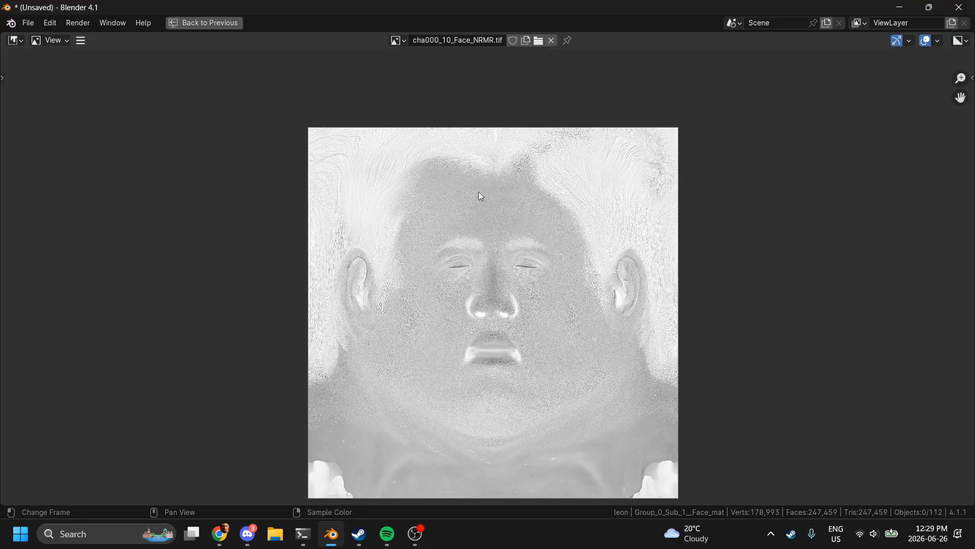
pyautogui.hotkey('ctrl', 'space')
# Step: Add a Normal Map node with its Color input fed by the NormalRoughnessMap's Color output
pyautogui.scroll(-4, 431, 458)
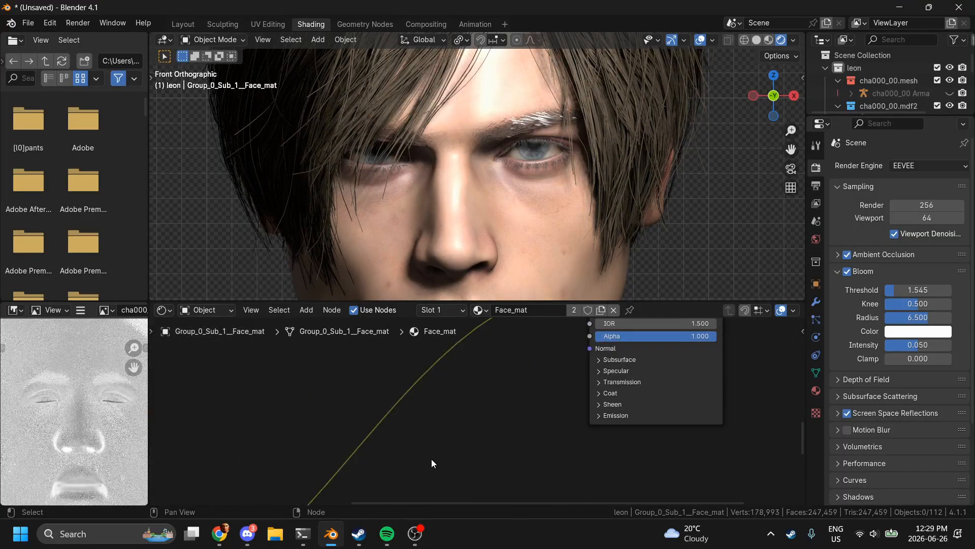
pyautogui.scroll(3, 432, 458)
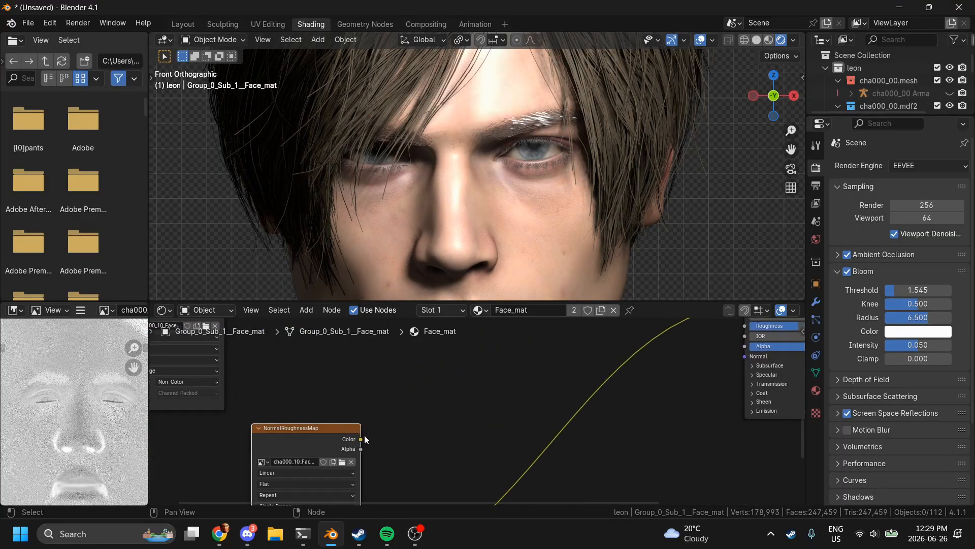
pyautogui.moveTo(361, 439); pyautogui.dragTo(514, 387)
pyautogui.write('no')
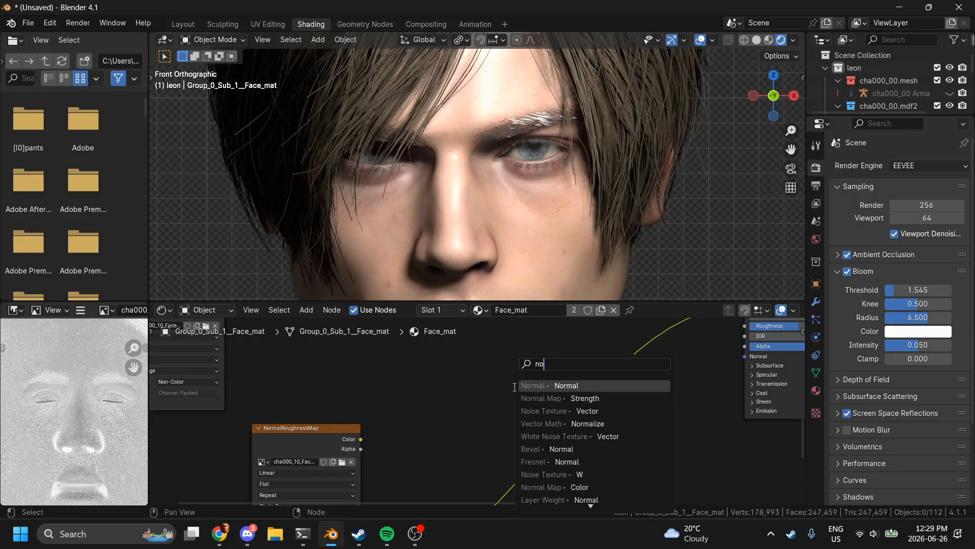
pyautogui.press('BackSpace')
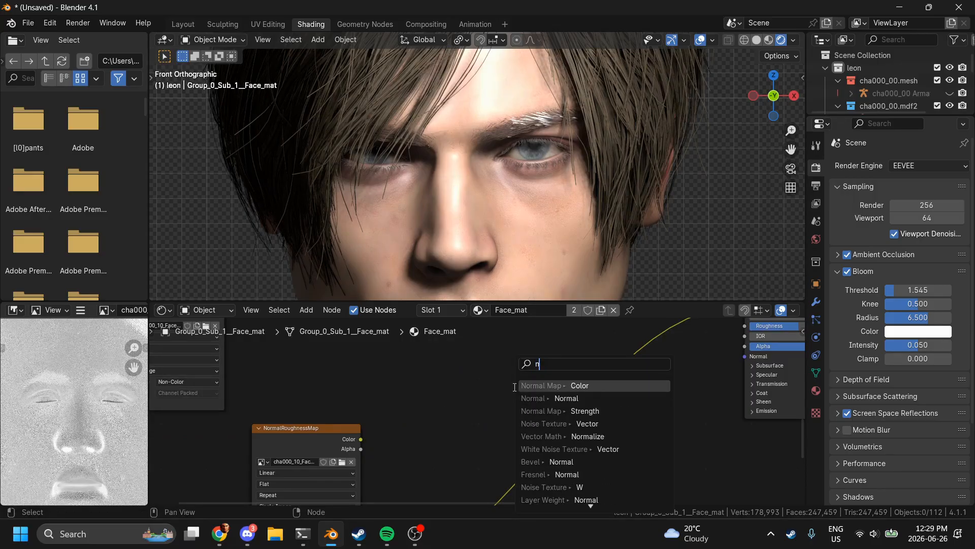
pyautogui.press('Return')
pyautogui.click(515, 385)
# Step: Connect the Normal Map node's Normal output to the Principled BSDF's Normal input
pyautogui.moveTo(604, 371); pyautogui.dragTo(492, 402, button='middle')
pyautogui.moveTo(471, 420)
pyautogui.mouseDown()
pyautogui.moveTo(653, 358)
pyautogui.moveTo(639, 388)
pyautogui.mouseUp()
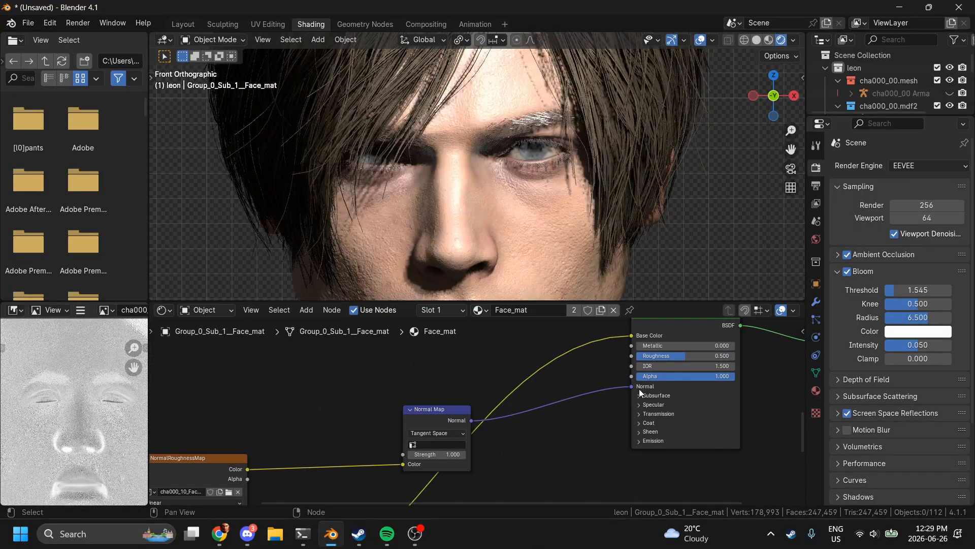
pyautogui.hscroll(-5, 641, 379)
pyautogui.scroll(-2, 641, 379)
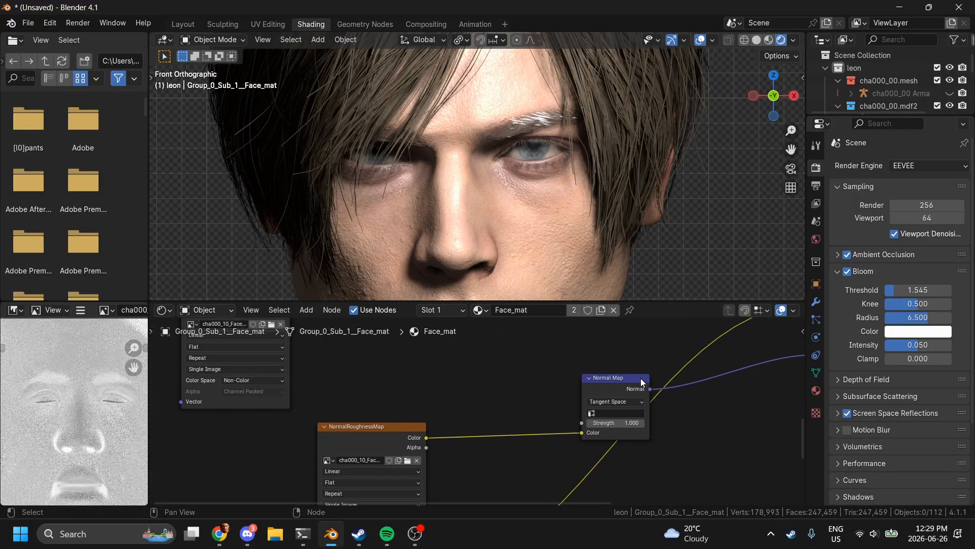
# Step: Insert a Separate XYZ node on the link between the NormalRoughnessMap's Color output and the Normal Map node
pyautogui.click(368, 428)
pyautogui.hotkey('shift', 'a')
pyautogui.write('se')
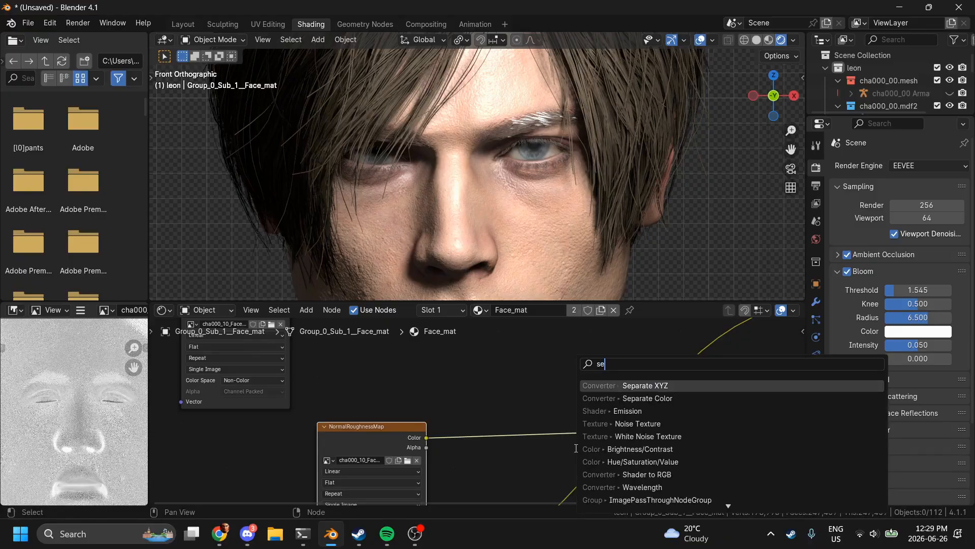
pyautogui.press('Return')
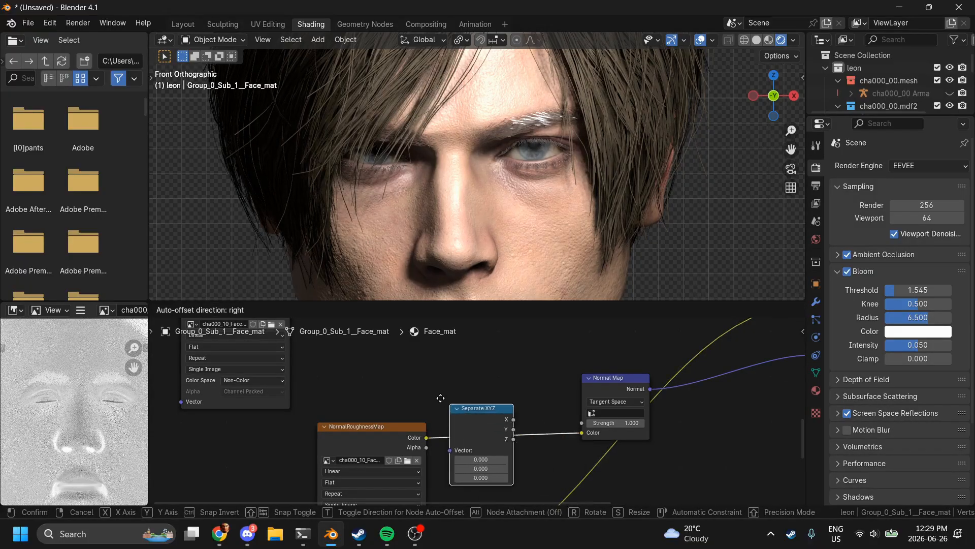
pyautogui.click(427, 383)
# Step: Insert a Combine XYZ node between Separate XYZ and the Normal Map, and connect the Y output to its Y input
pyautogui.hotkey('shift', 'a')
pyautogui.write('comb')
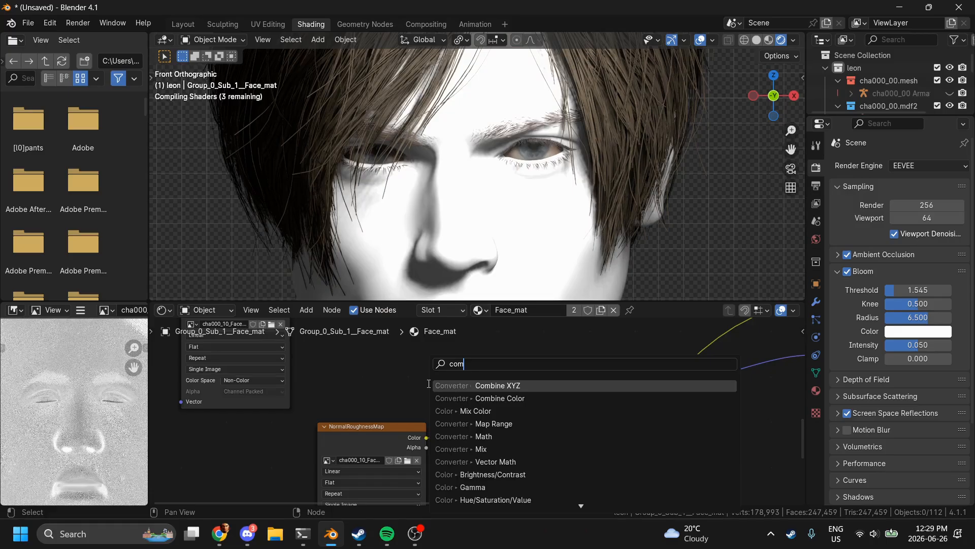
pyautogui.press('Return')
pyautogui.click(562, 382)
pyautogui.moveTo(526, 409); pyautogui.dragTo(563, 417)
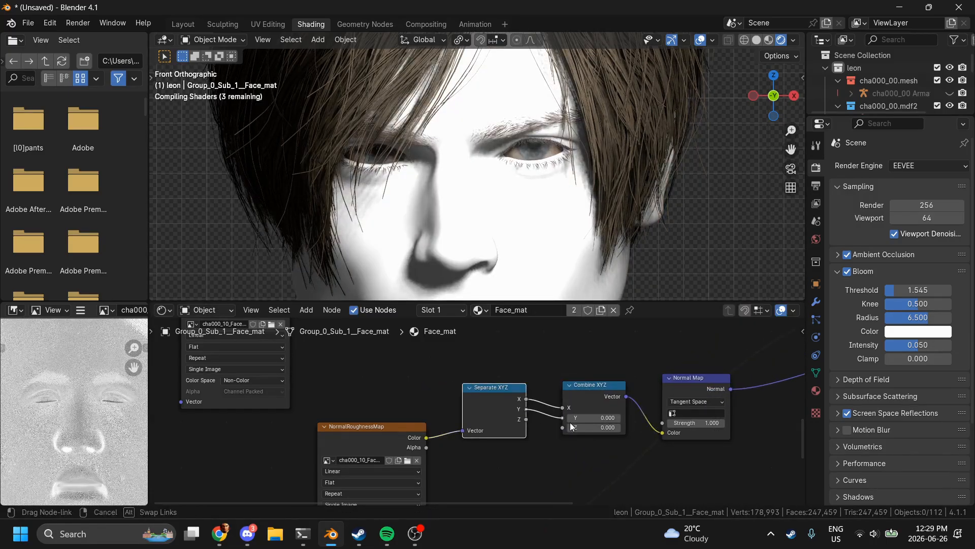
# Step: Set the Combine XYZ node's Z value to 1
pyautogui.click(604, 430)
pyautogui.write('1')
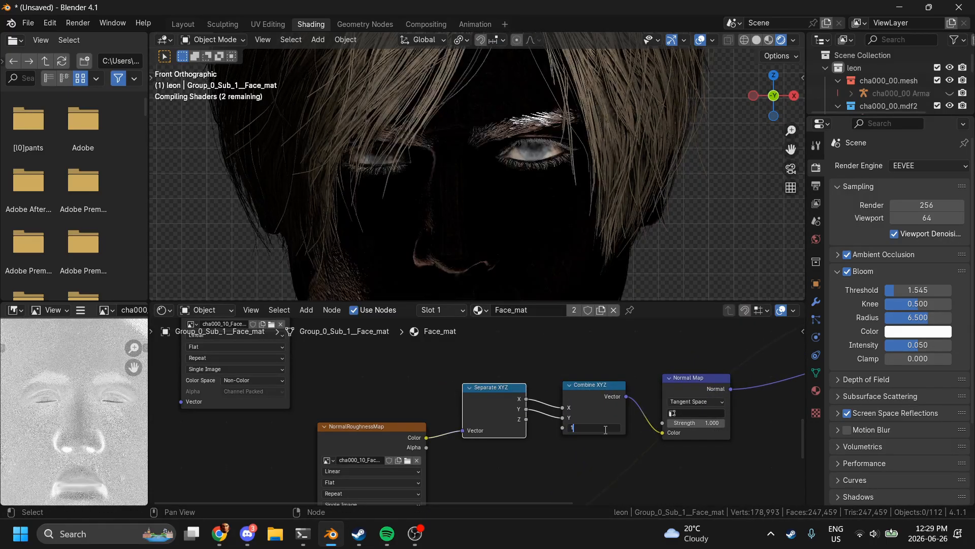
pyautogui.press('Return')
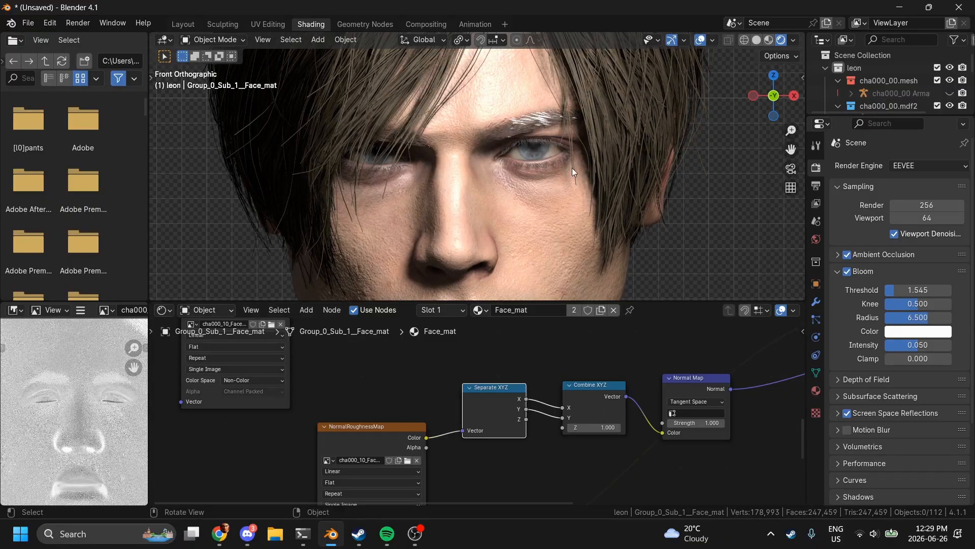
# Step: Maximize the image editor and examine the Red channel of the NormalRoughnessMap image up close
pyautogui.scroll(3, 511, 401)
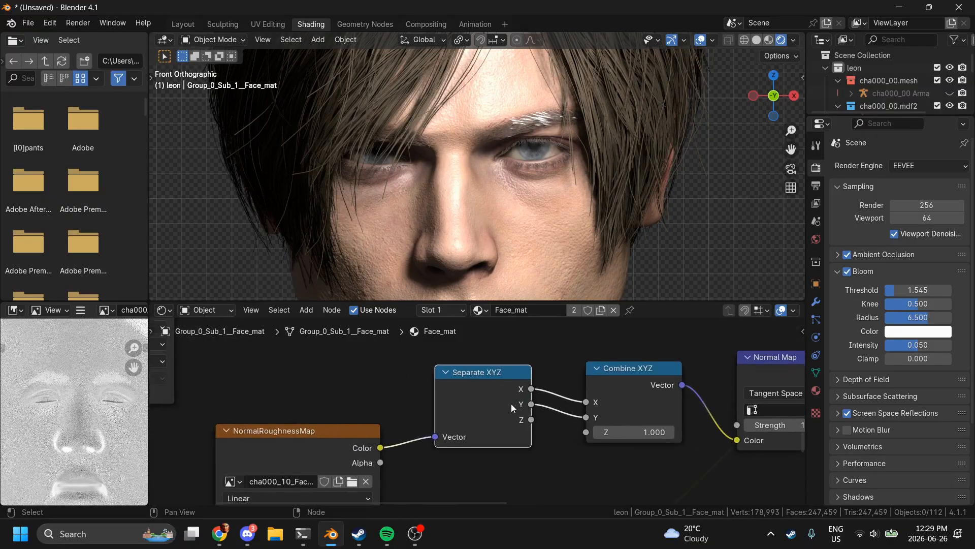
pyautogui.click(422, 414)
pyautogui.click(601, 462)
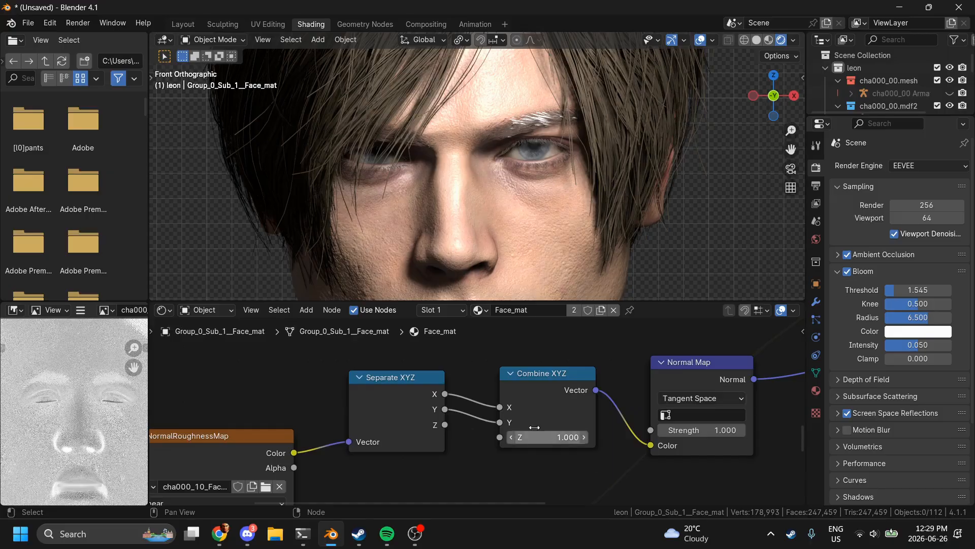
pyautogui.click(522, 413)
pyautogui.moveTo(522, 413); pyautogui.dragTo(495, 401, button='middle')
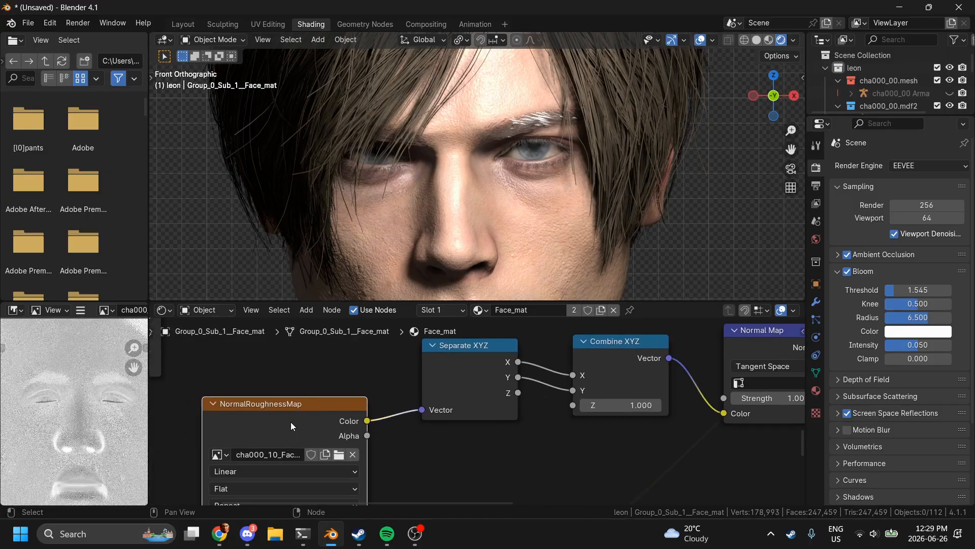
pyautogui.moveTo(305, 428); pyautogui.dragTo(477, 421, button='middle')
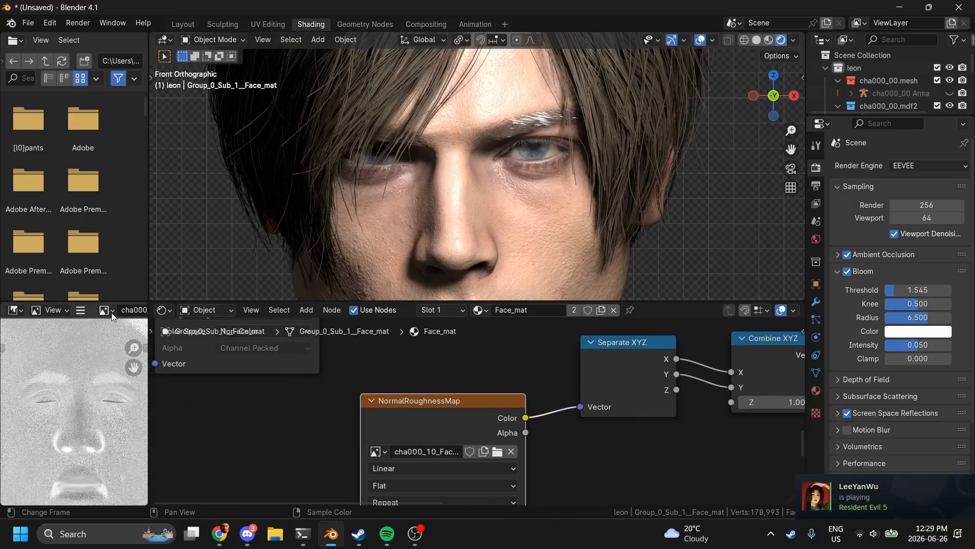
pyautogui.hotkey('ctrl', 'space')
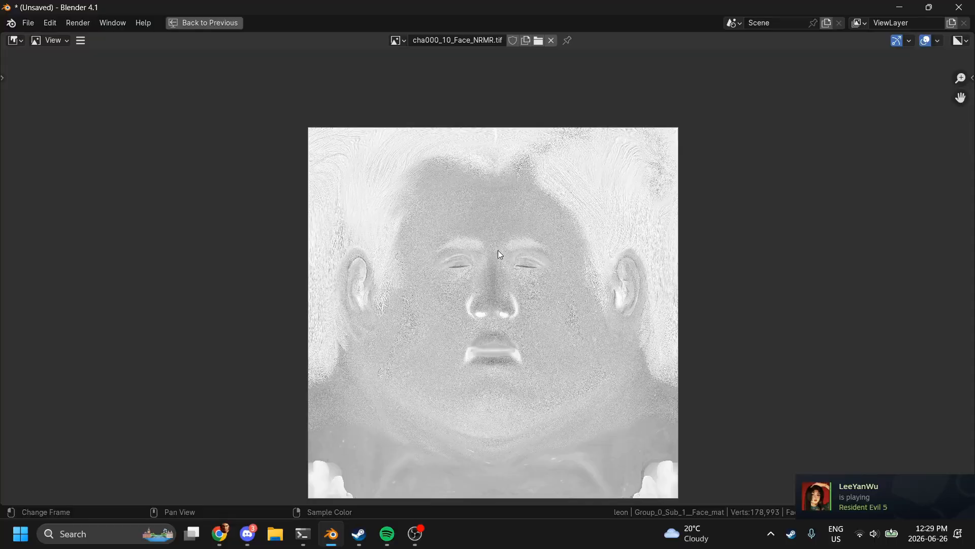
pyautogui.click(959, 39)
pyautogui.click(890, 113)
pyautogui.scroll(-2, 628, 234)
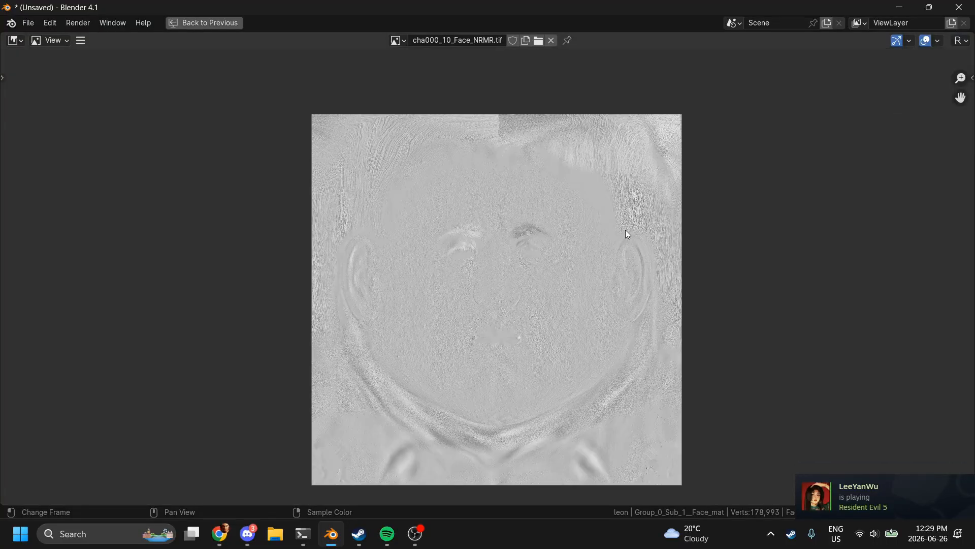
pyautogui.scroll(1, 626, 230)
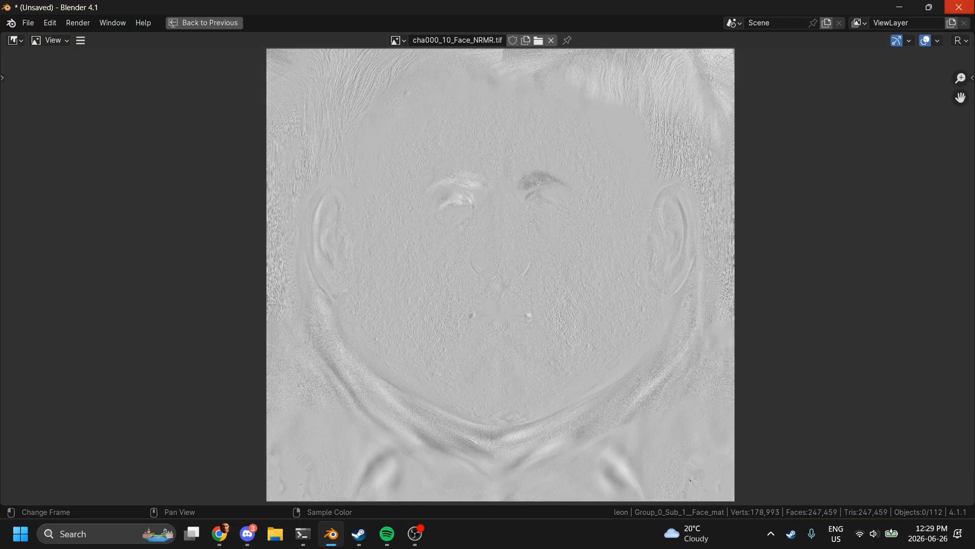
pyautogui.click(959, 40)
pyautogui.scroll(3, 550, 333)
pyautogui.scroll(2, 599, 315)
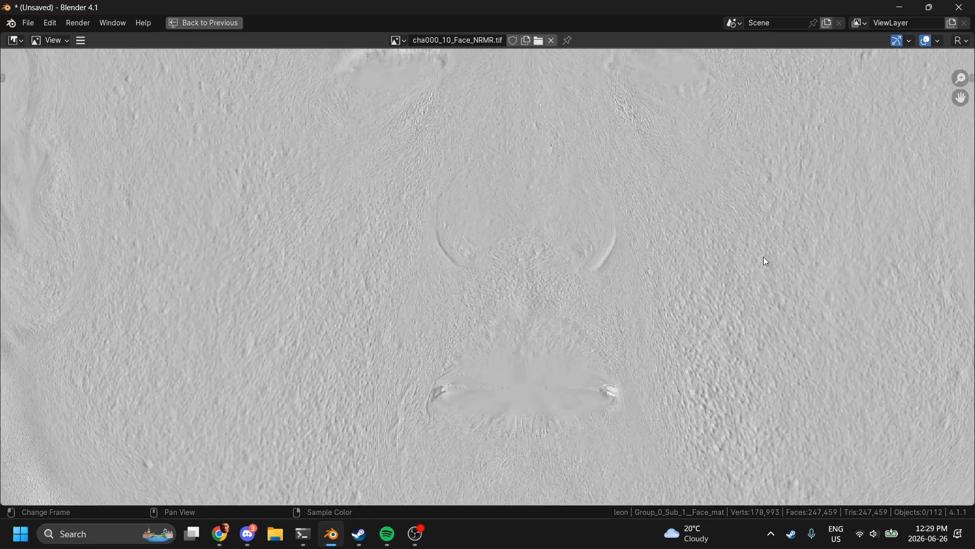
pyautogui.keyDown('shift'); pyautogui.scroll(1, 764, 257); pyautogui.keyUp('shift')
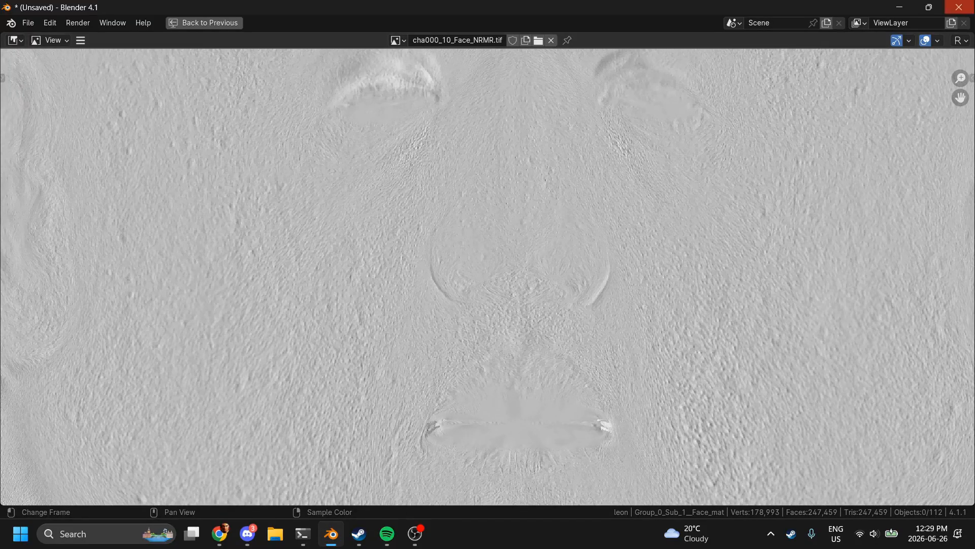
# Step: Examine the Green channel of the NormalRoughnessMap image around the eyes and across the whole face
pyautogui.click(962, 45)
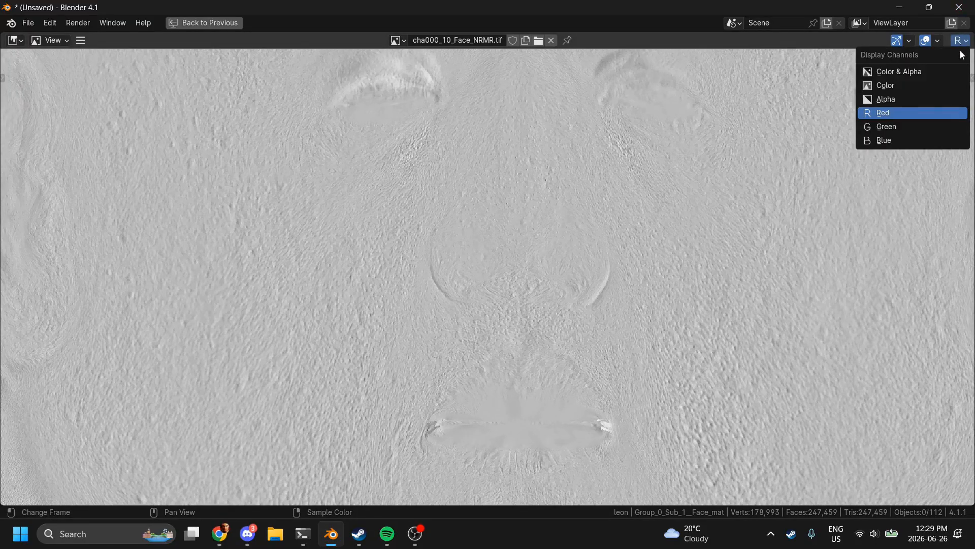
pyautogui.click(908, 128)
pyautogui.scroll(5, 737, 215)
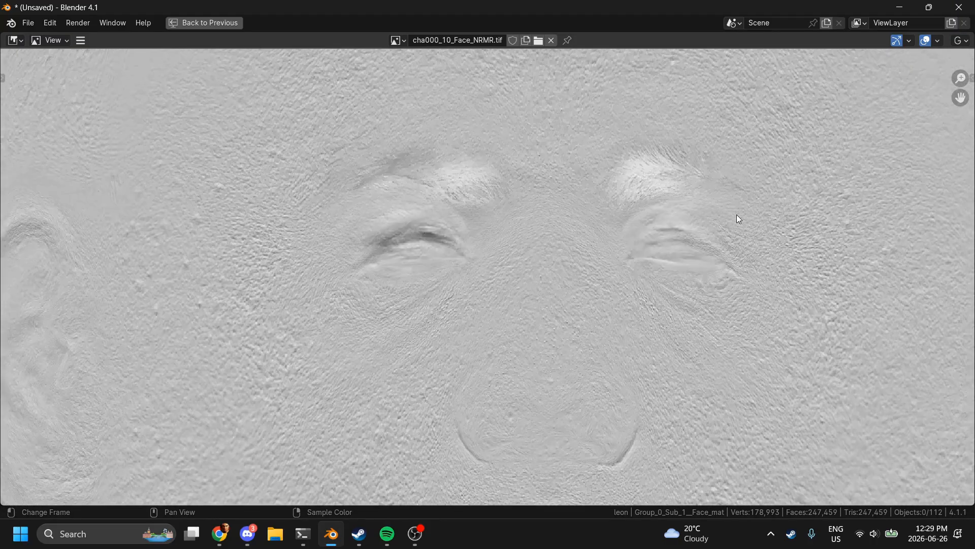
pyautogui.scroll(-2, 737, 215)
pyautogui.scroll(-3, 737, 214)
pyautogui.scroll(-3, 737, 214)
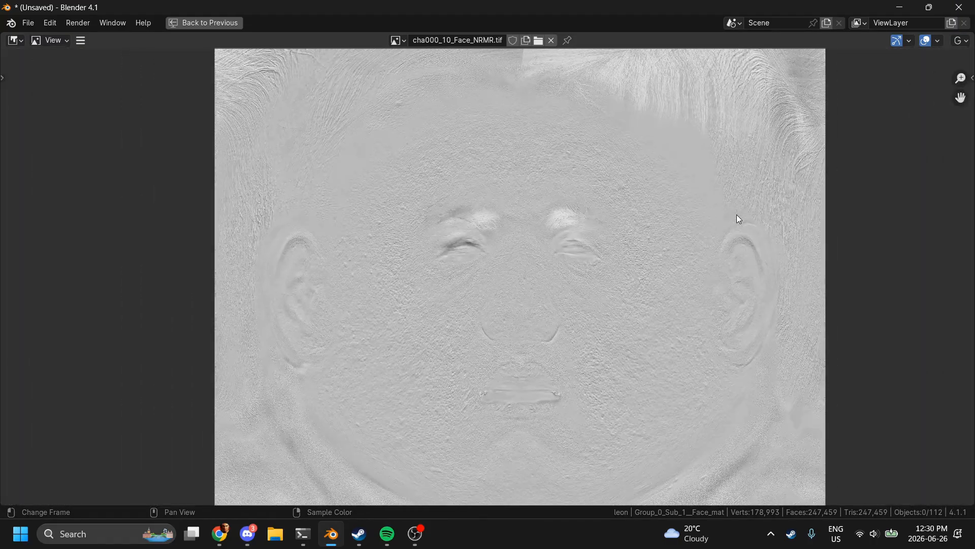
# Step: Examine the Blue channel of the NormalRoughnessMap image and restore the editor layout
pyautogui.click(959, 43)
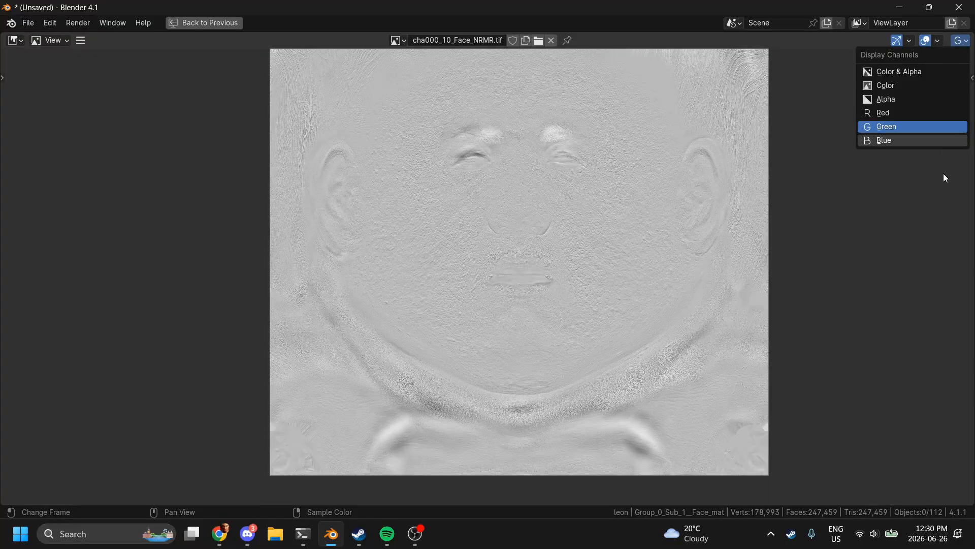
pyautogui.click(922, 142)
pyautogui.scroll(-3, 699, 257)
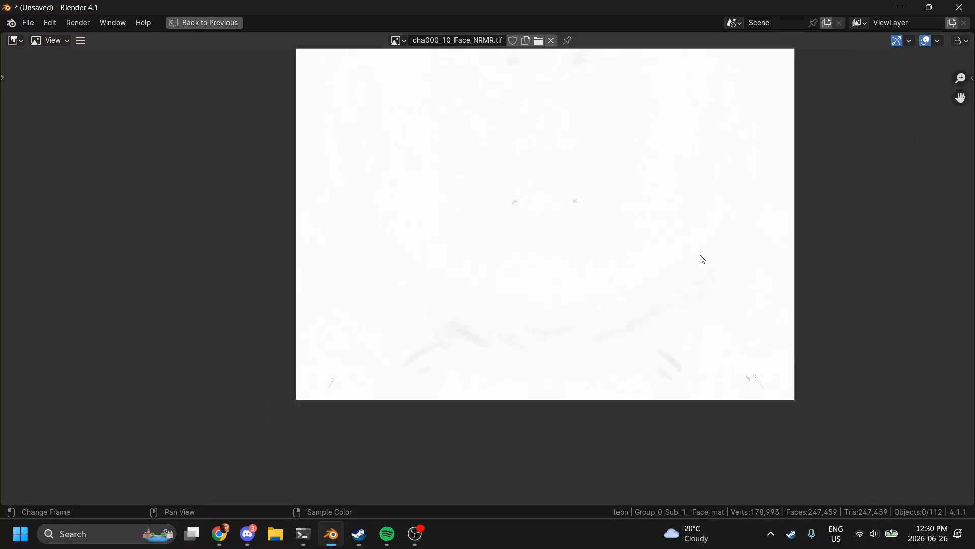
pyautogui.scroll(5, 703, 259)
pyautogui.hscroll(-4, 703, 259)
pyautogui.hscroll(2, 703, 259)
pyautogui.scroll(4, 702, 259)
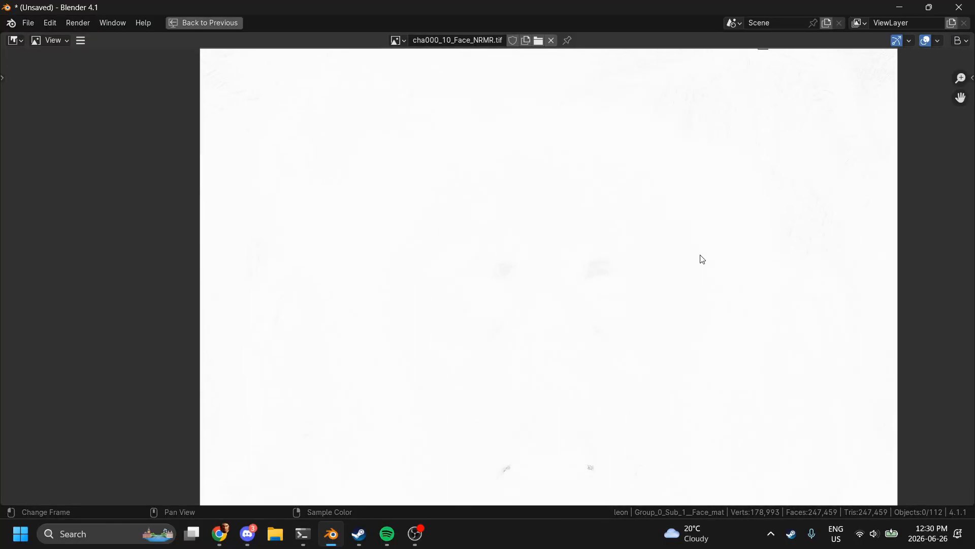
pyautogui.scroll(-3, 702, 259)
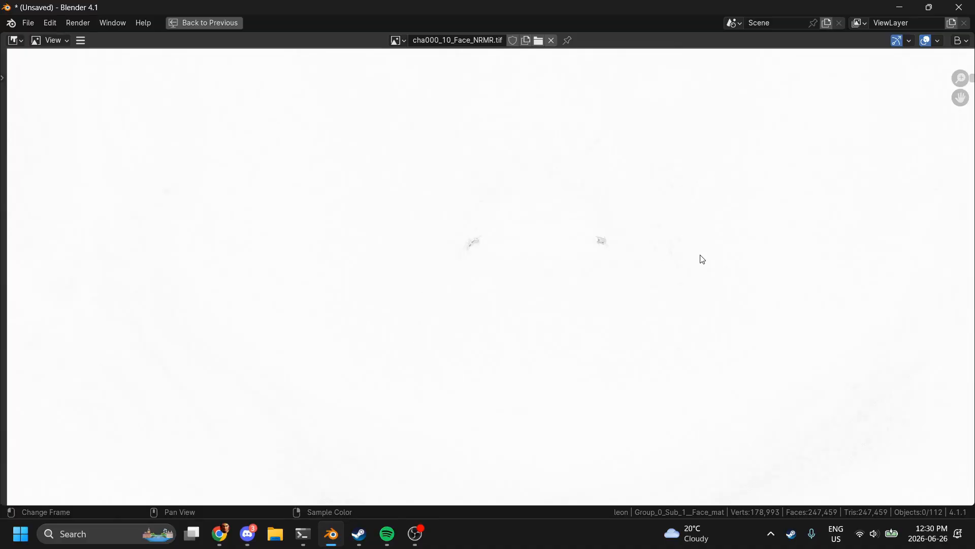
pyautogui.scroll(1, 702, 259)
pyautogui.scroll(5, 487, 163)
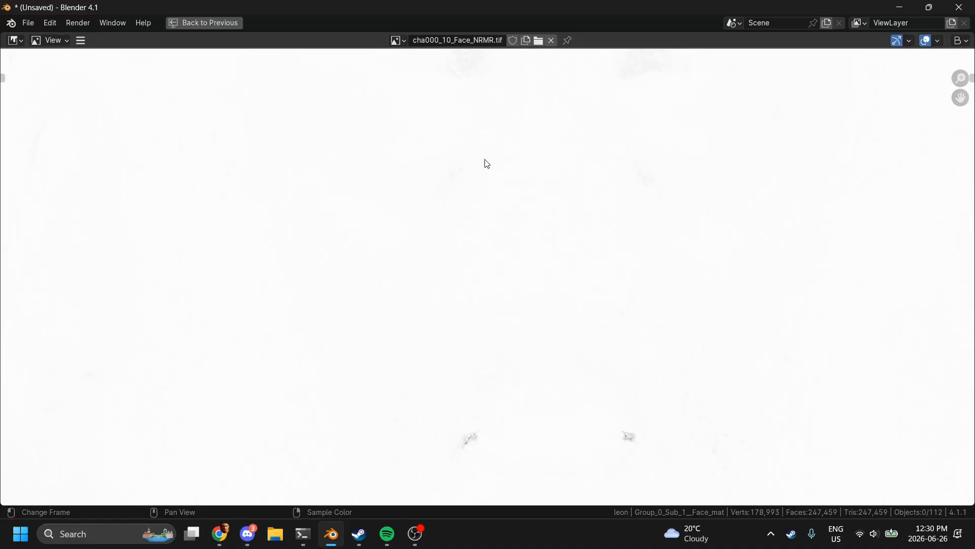
pyautogui.scroll(-5, 486, 162)
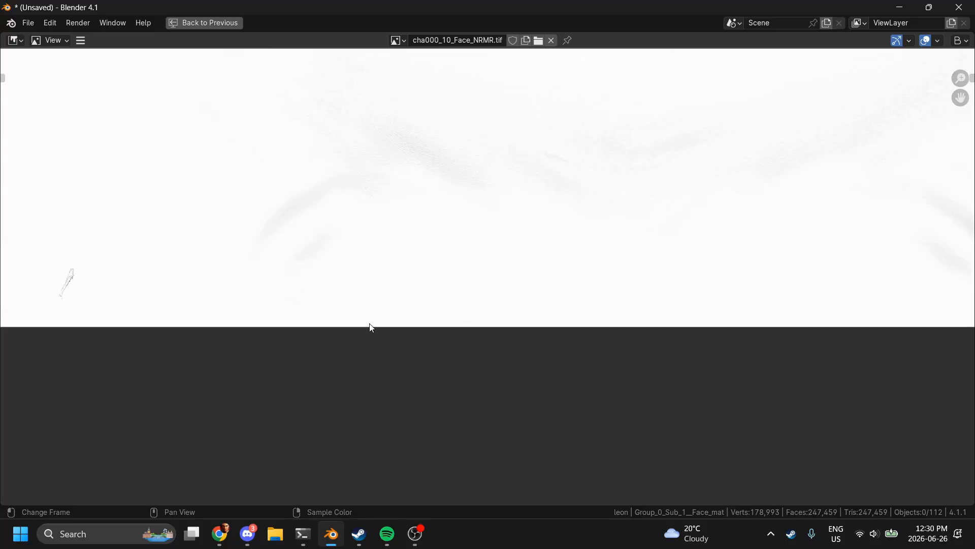
pyautogui.hscroll(-4, 370, 327)
pyautogui.scroll(-4, 370, 326)
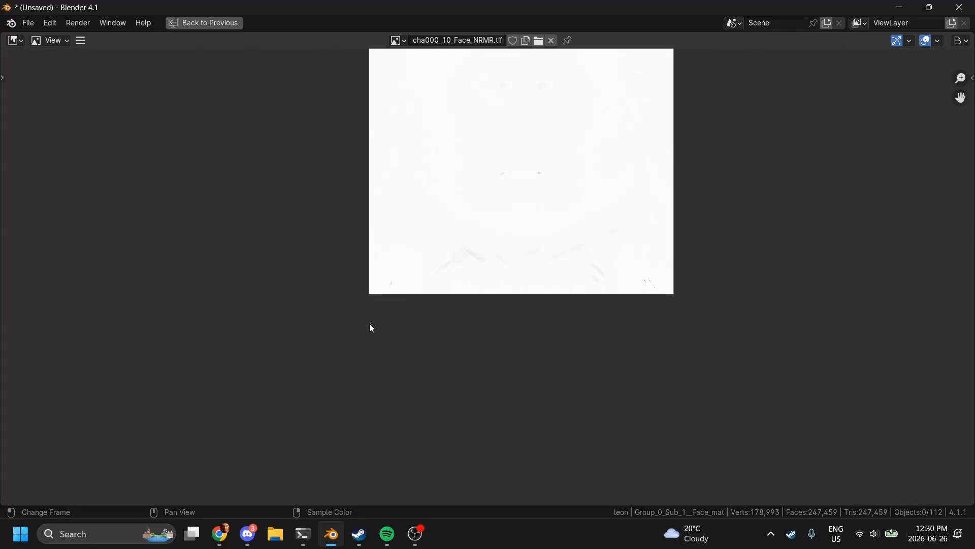
pyautogui.press('ctrl')
pyautogui.scroll(3, 531, 174)
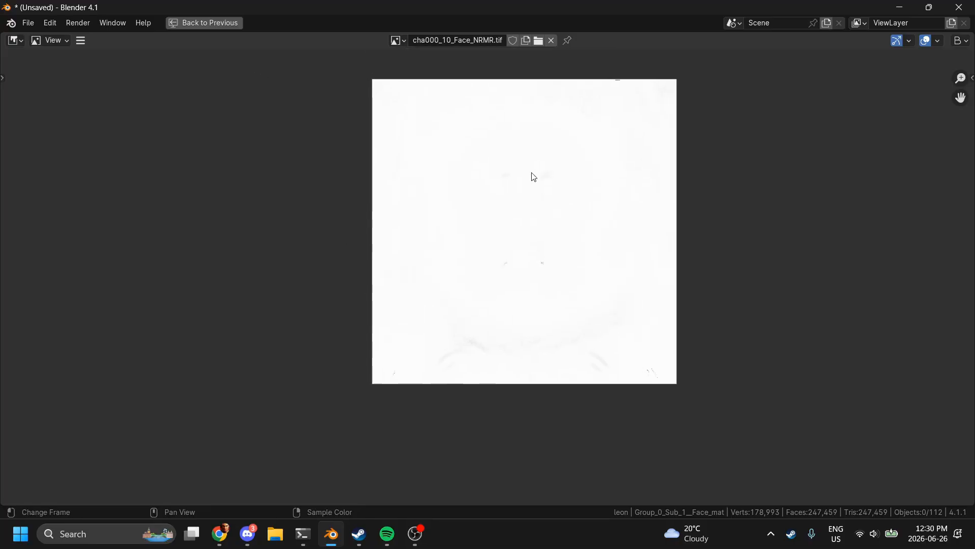
pyautogui.click(226, 22)
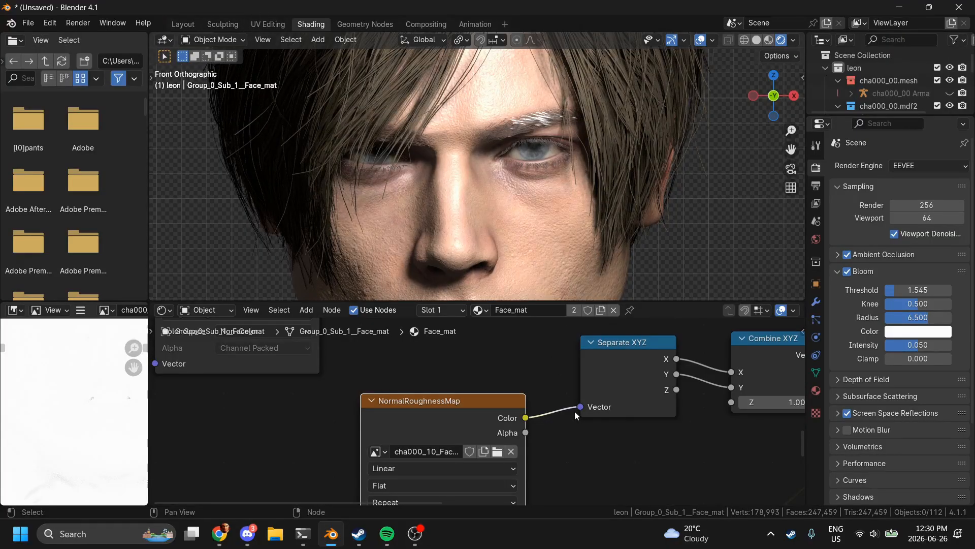
# Step: Reconnect the NormalRoughnessMap's Color directly to the Normal Map's Color input and delete the Separate XYZ and Combine XYZ nodes
pyautogui.moveTo(574, 410); pyautogui.dragTo(316, 411, button='middle')
pyautogui.moveTo(316, 408); pyautogui.dragTo(623, 405)
pyautogui.moveTo(526, 482); pyautogui.dragTo(360, 368)
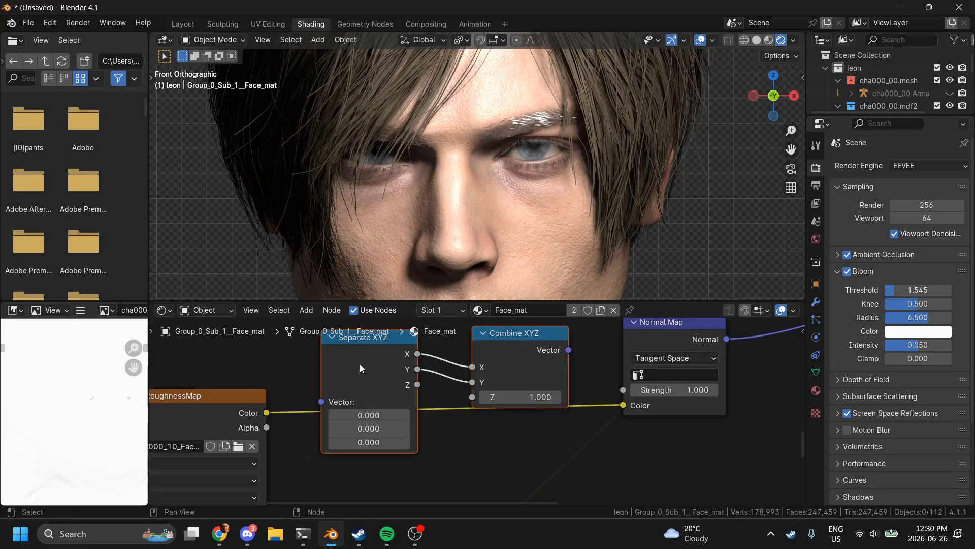
pyautogui.press('x')
# Step: Connect the NormalRoughnessMap's Alpha output to the Principled BSDF's Roughness input
pyautogui.scroll(-3, 563, 448)
pyautogui.scroll(3, 563, 448)
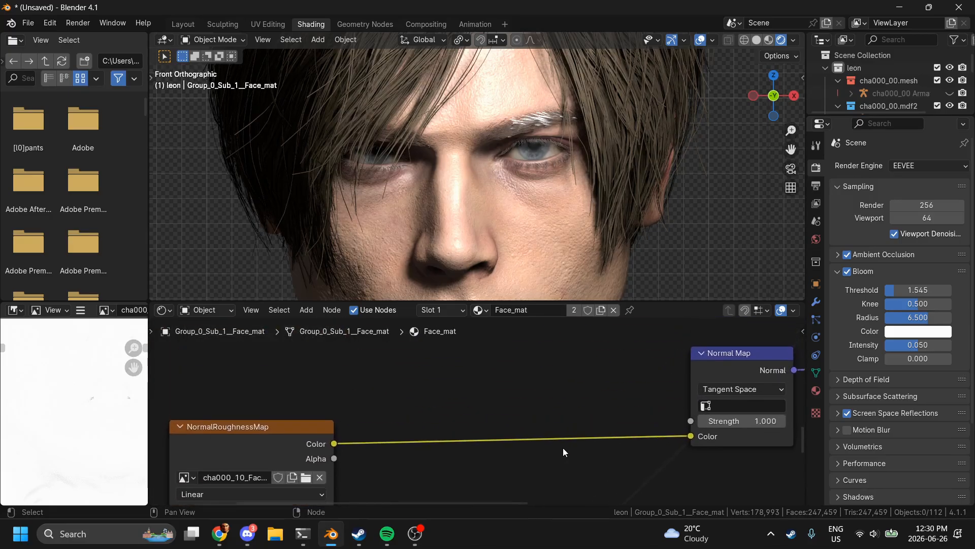
pyautogui.hscroll(5, 563, 448)
pyautogui.keyDown('ctrl'); pyautogui.scroll(-3, 562, 448); pyautogui.keyUp('ctrl')
pyautogui.keyDown('ctrl'); pyautogui.scroll(-2, 563, 448); pyautogui.keyUp('ctrl')
pyautogui.hscroll(-3, 563, 448)
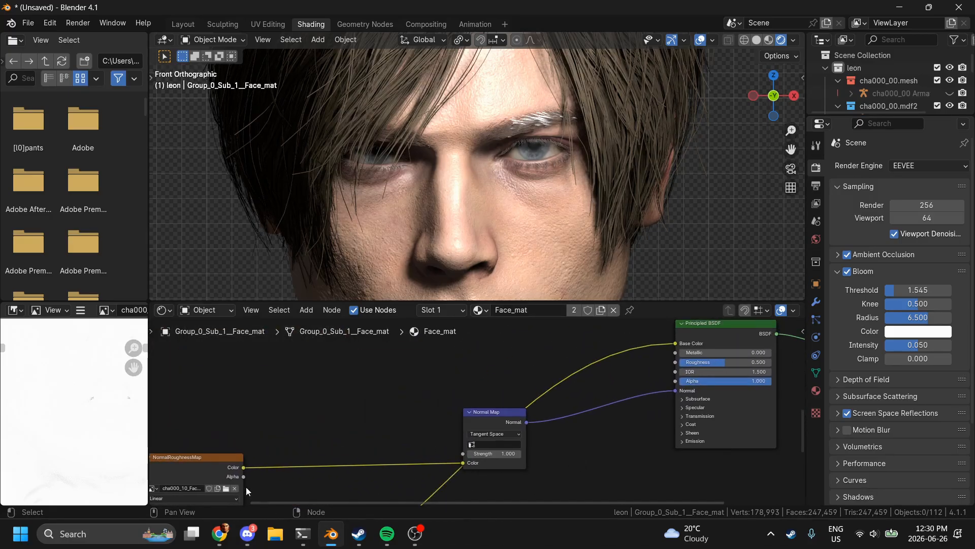
pyautogui.moveTo(249, 480); pyautogui.dragTo(676, 363)
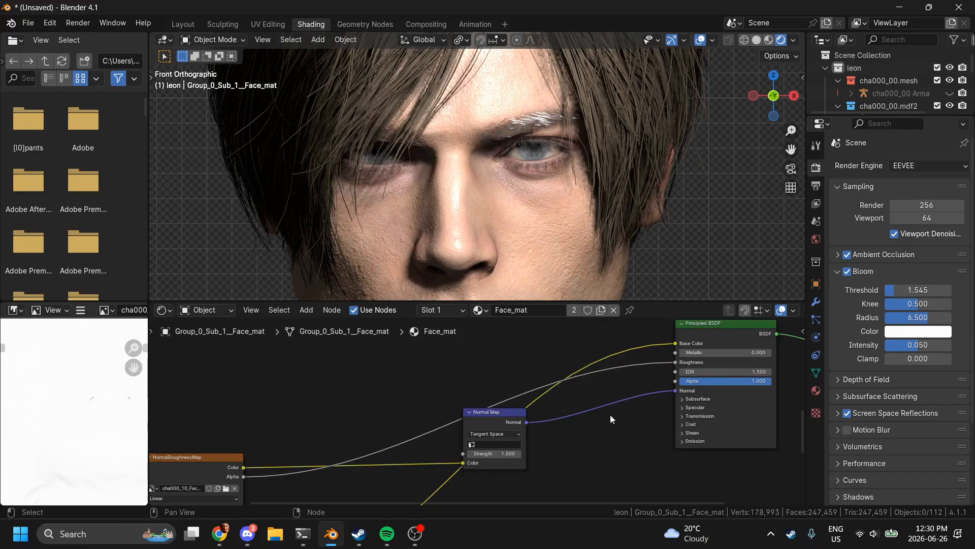
# Step: Select the BaseDielectricMap node and view its image's Alpha channel in a maximized image editor
pyautogui.hscroll(-5, 576, 431)
pyautogui.scroll(-2, 576, 431)
pyautogui.scroll(-4, 576, 430)
pyautogui.hscroll(-3, 576, 430)
pyautogui.click(452, 416)
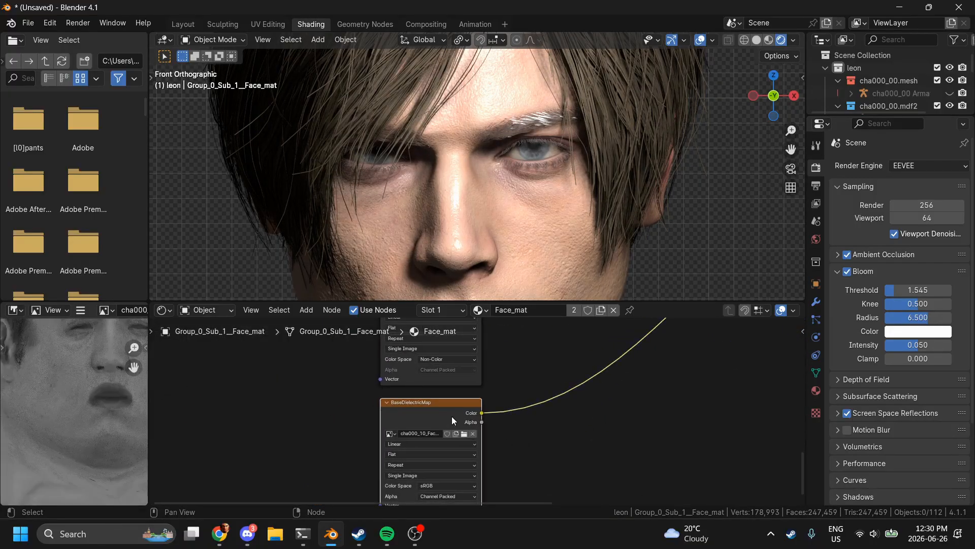
pyautogui.scroll(-5, 133, 309)
pyautogui.click(133, 310)
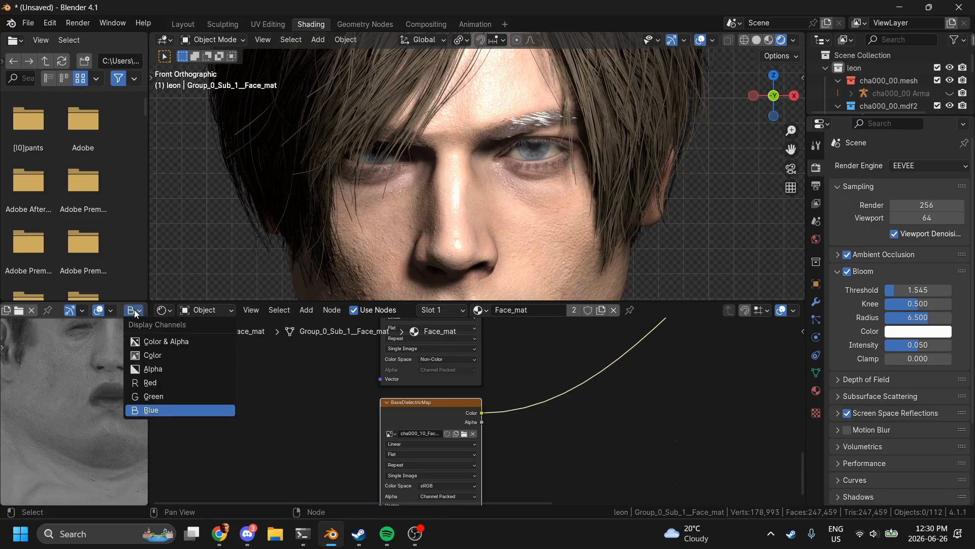
pyautogui.click(166, 368)
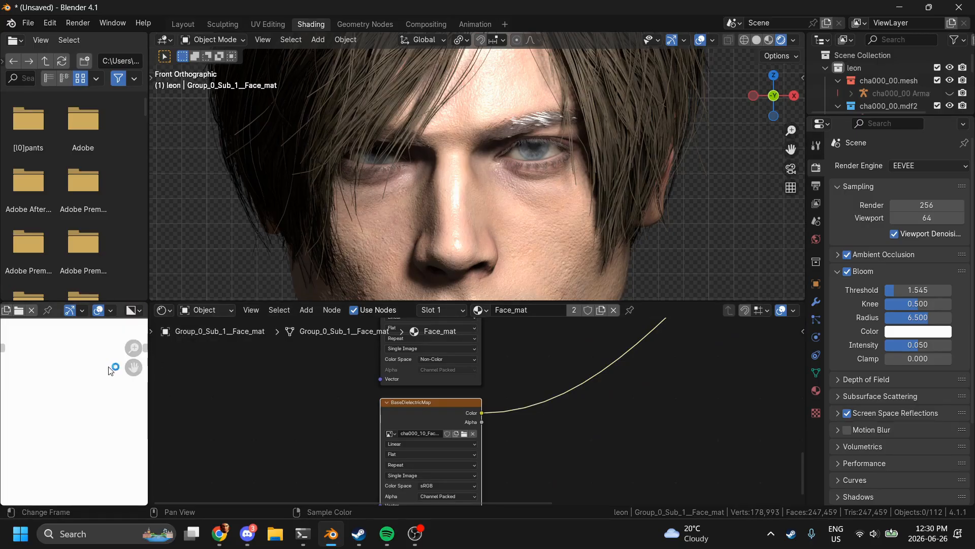
pyautogui.hotkey('ctrl', 'space')
pyautogui.scroll(1, 455, 346)
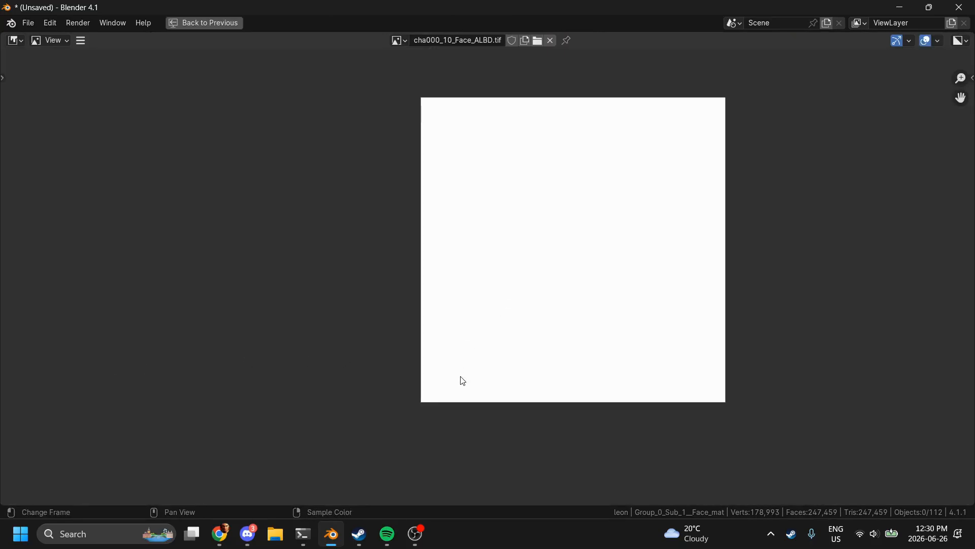
# Step: Set the displayed channels of the cha000_10_Face_ALBD.tif image back to Color & Alpha and restore the editor layout
pyautogui.hscroll(3, 460, 376)
pyautogui.scroll(1, 460, 376)
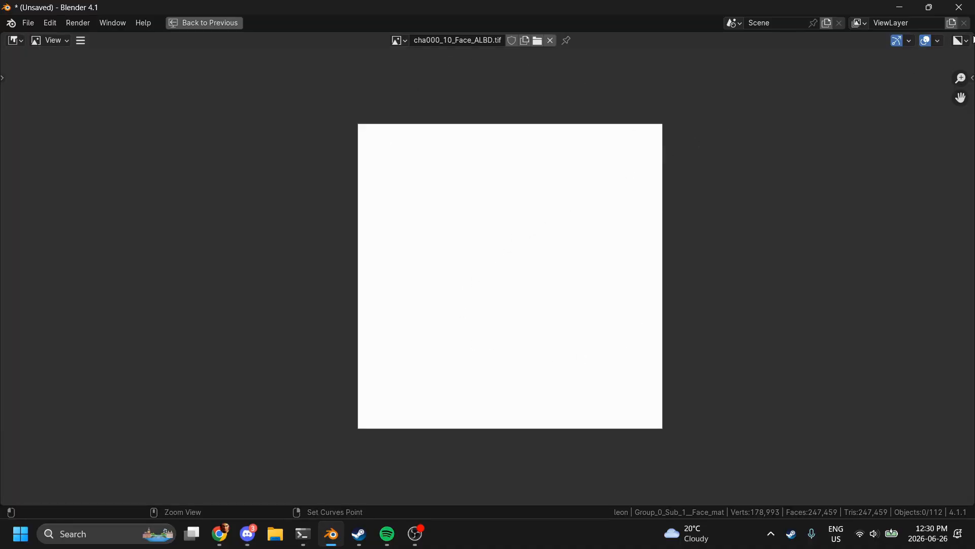
pyautogui.click(960, 40)
pyautogui.click(902, 71)
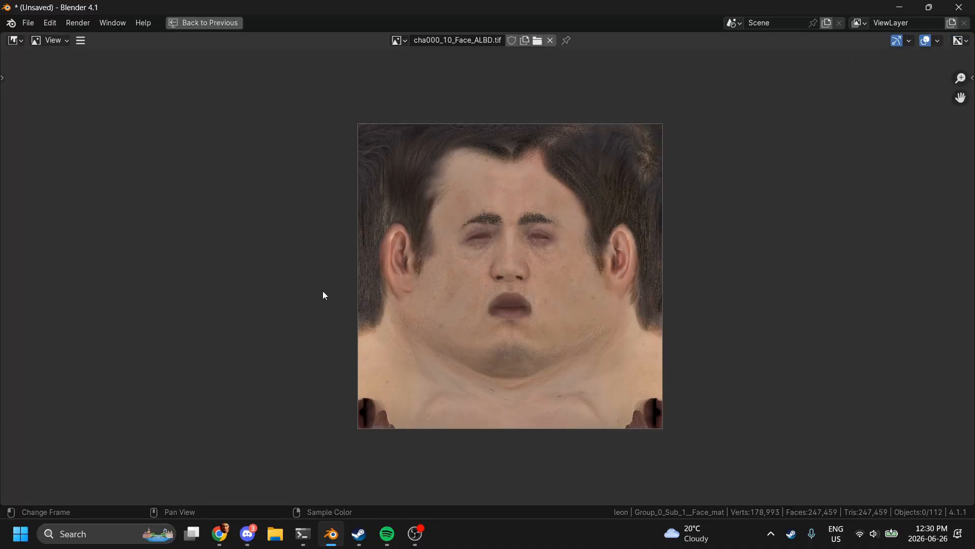
pyautogui.hotkey('ctrl', 'space')
# Step: Insert a Math node on the link between the BaseDielectricMap's Alpha output and the Principled BSDF's Metallic input
pyautogui.moveTo(485, 422)
pyautogui.mouseDown()
pyautogui.moveTo(754, 314)
pyautogui.moveTo(828, 374)
pyautogui.moveTo(793, 279)
pyautogui.moveTo(660, 374)
pyautogui.moveTo(656, 389)
pyautogui.mouseUp()
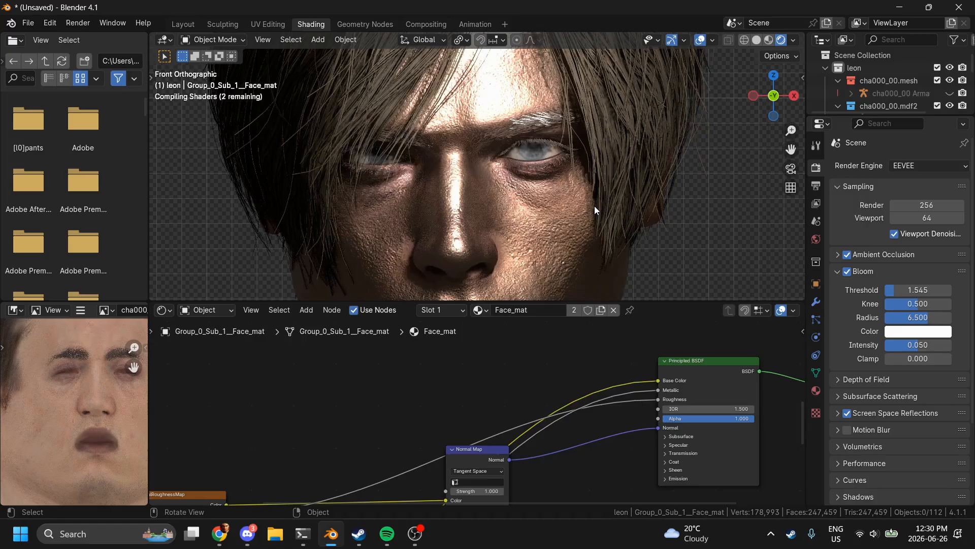
pyautogui.scroll(-5, 594, 205)
pyautogui.moveTo(790, 100)
pyautogui.mouseDown()
pyautogui.moveTo(752, 100)
pyautogui.moveTo(785, 107)
pyautogui.moveTo(778, 103)
pyautogui.mouseUp()
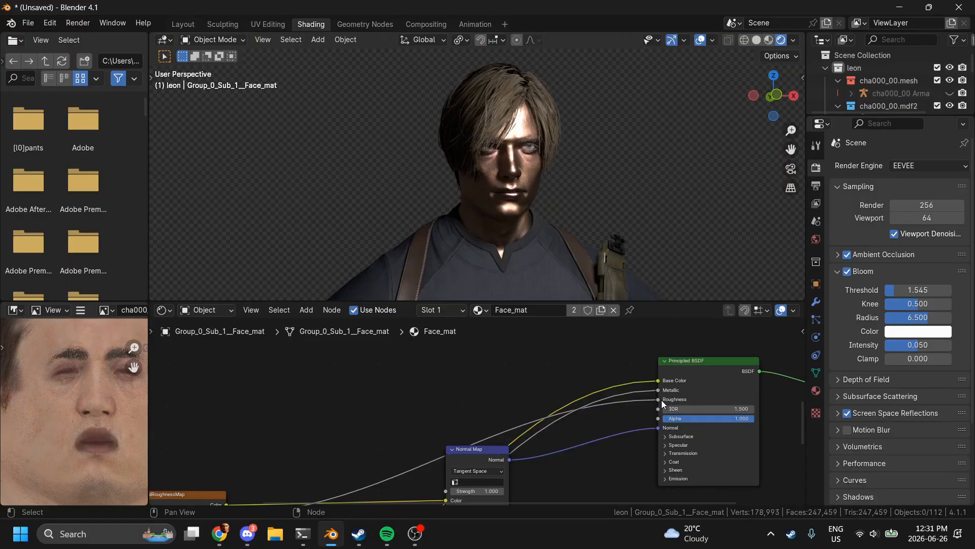
pyautogui.scroll(3, 662, 400)
pyautogui.hotkey('shift', 'a')
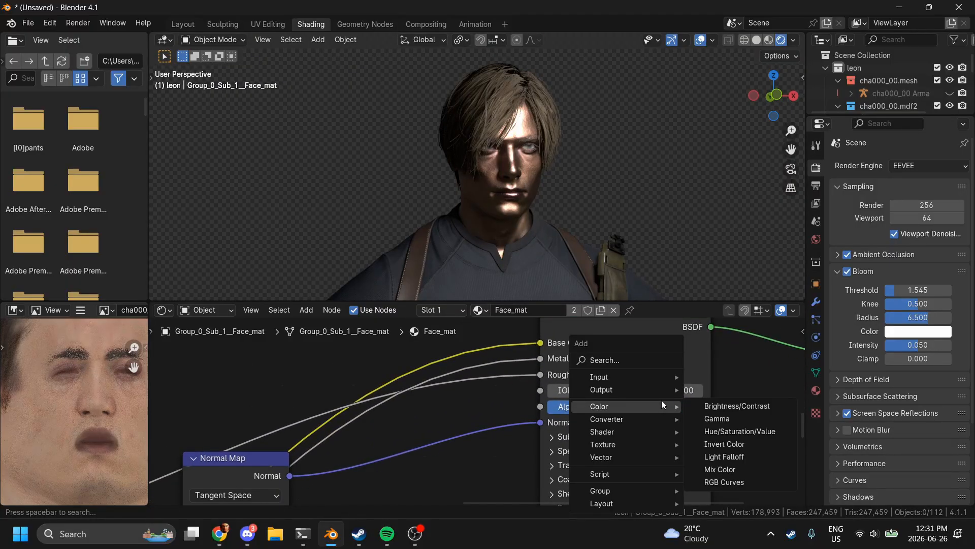
pyautogui.write('math')
pyautogui.press('Return')
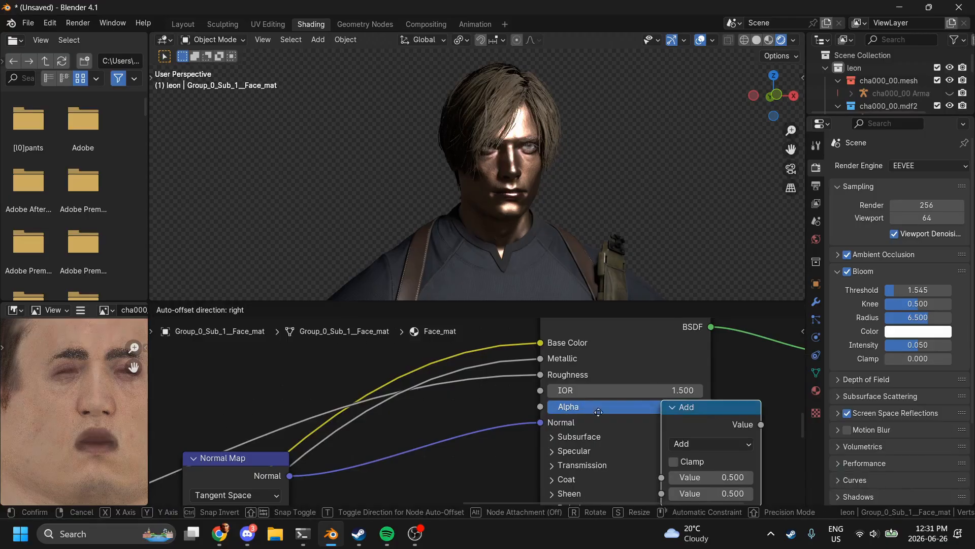
pyautogui.click(456, 358)
pyautogui.scroll(-3, 457, 358)
pyautogui.moveTo(457, 358); pyautogui.dragTo(597, 319, button='middle')
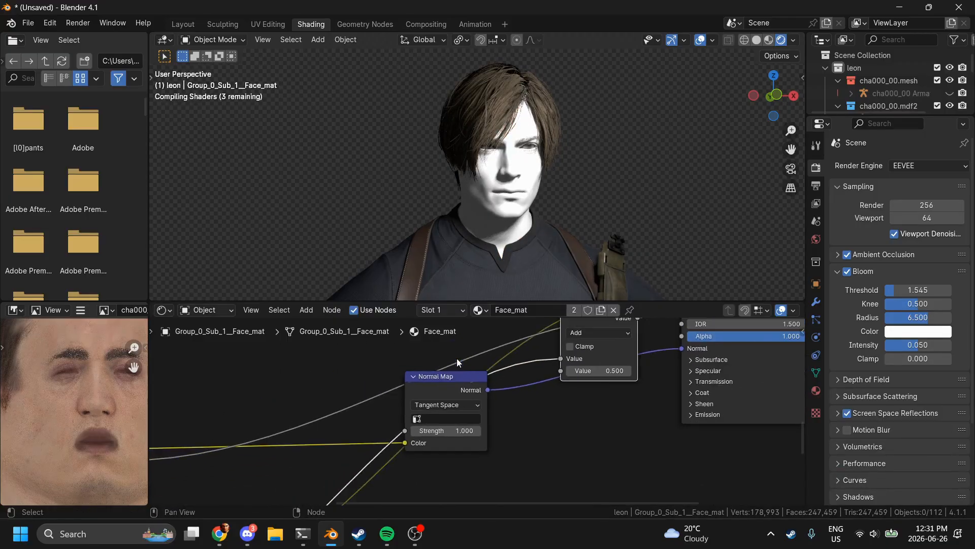
# Step: Place the Math node near the BaseDielectricMap and reroute the Alpha link to its second Value input
pyautogui.moveTo(596, 325); pyautogui.dragTo(422, 433)
pyautogui.moveTo(422, 434); pyautogui.dragTo(449, 395, button='middle')
pyautogui.moveTo(453, 379); pyautogui.dragTo(451, 391)
# Step: Set the Math node's first Value to 1 and its operation to Subtract
pyautogui.click(492, 376)
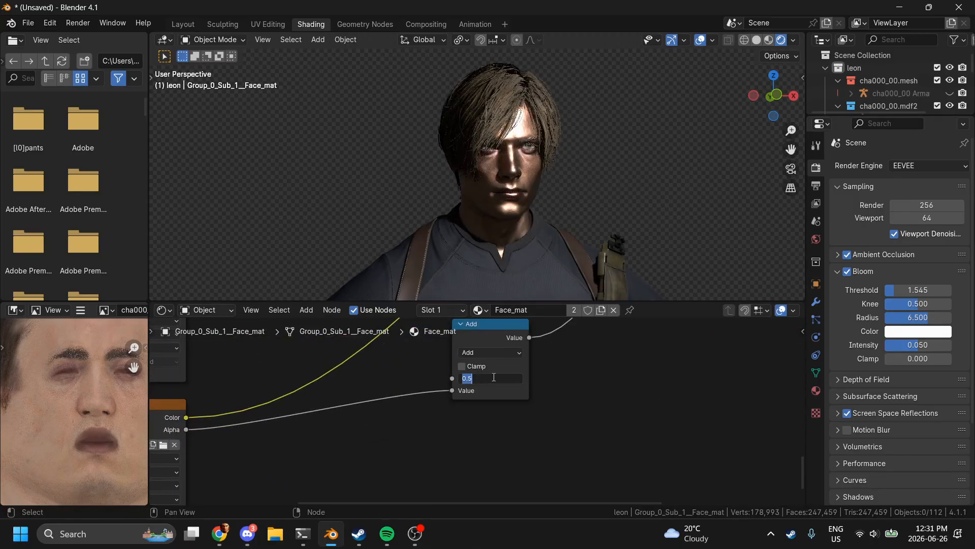
pyautogui.write('1')
pyautogui.press('Return')
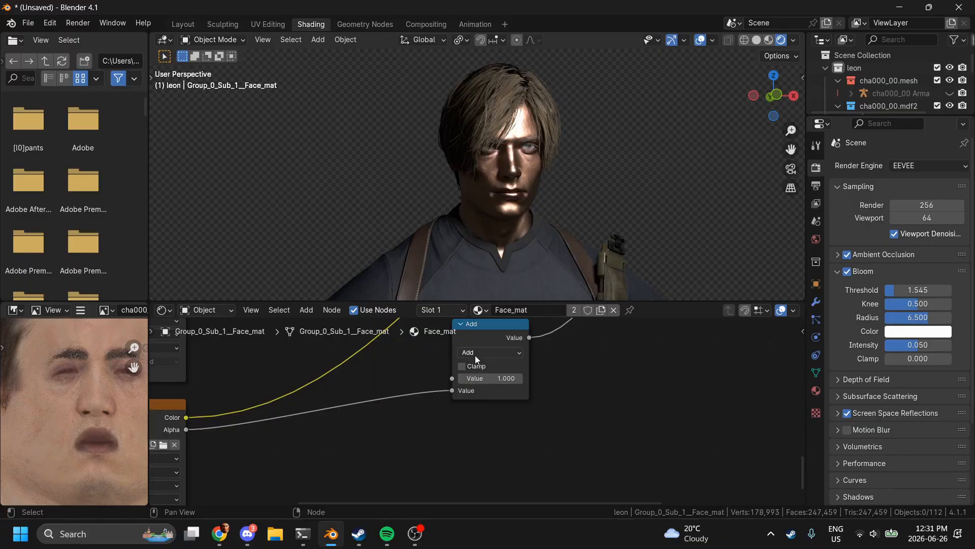
pyautogui.click(475, 352)
pyautogui.click(479, 393)
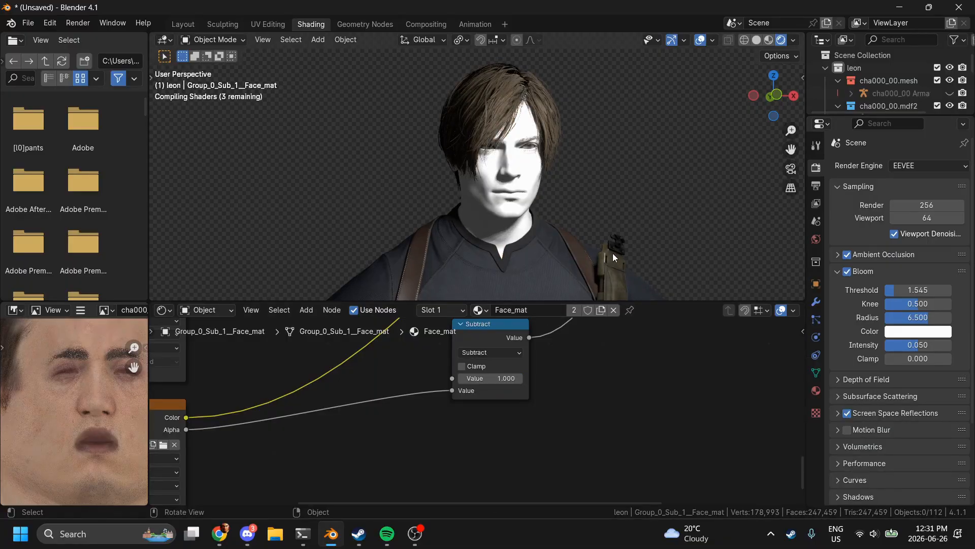
# Step: Inspect the face's shading up close from the front view and follow the Subtract link to the Principled BSDF
pyautogui.scroll(4, 660, 219)
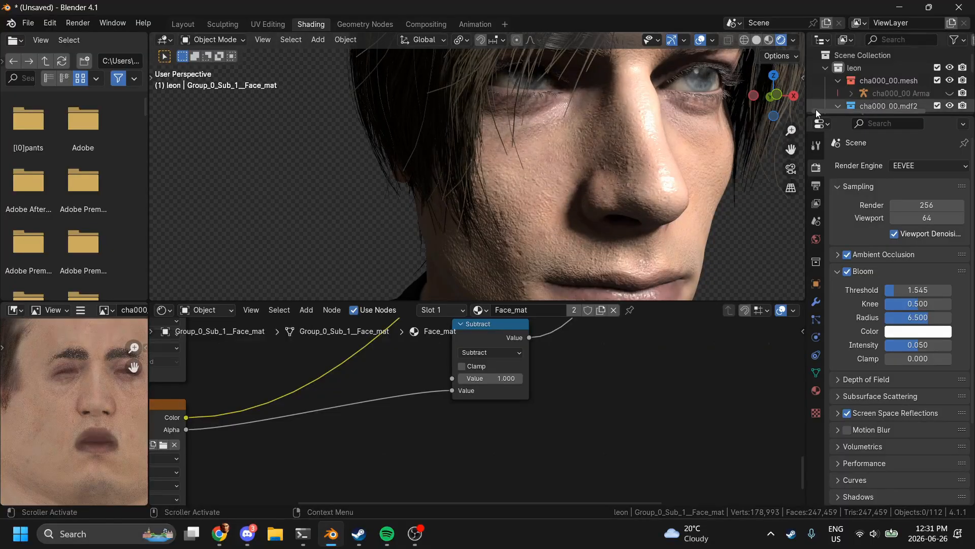
pyautogui.click(780, 95)
pyautogui.scroll(6, 663, 107)
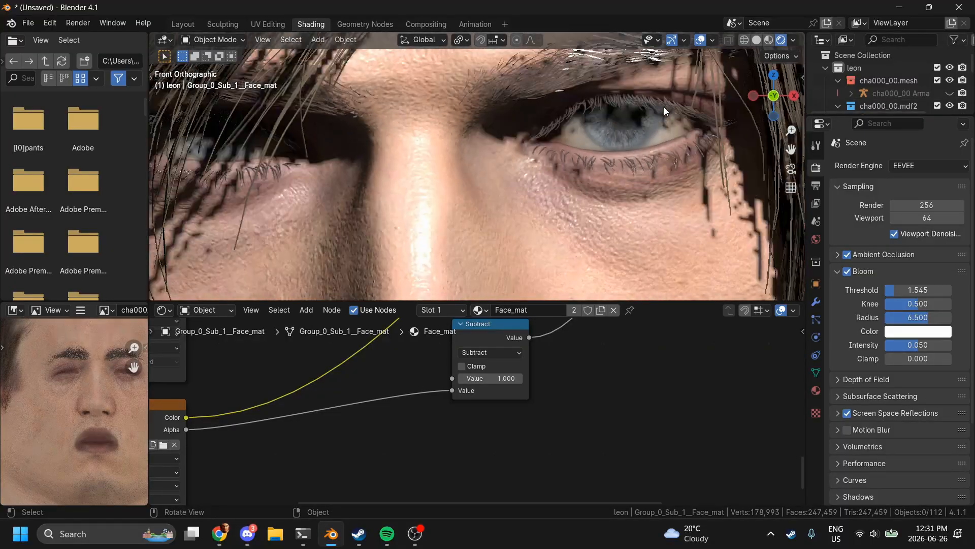
pyautogui.hscroll(-5, 569, 371)
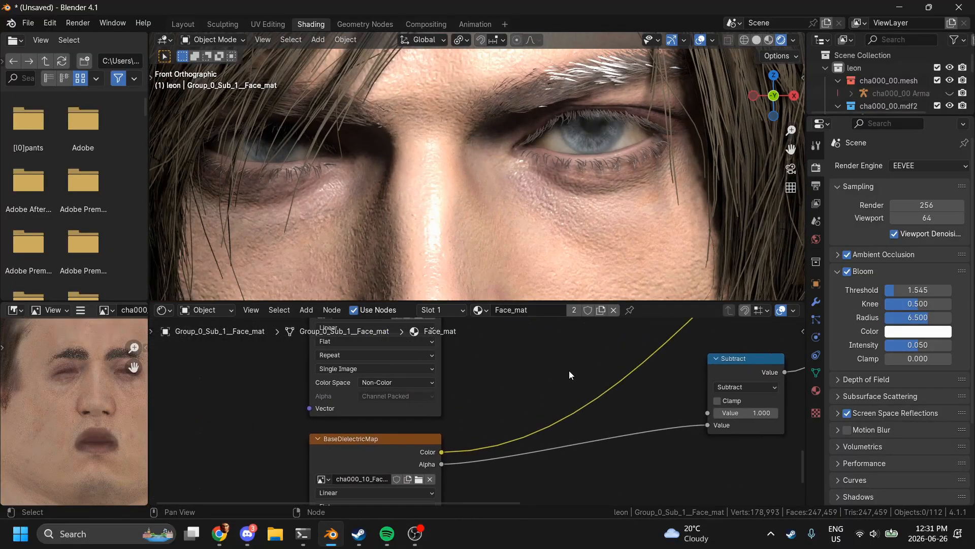
pyautogui.click(729, 373)
pyautogui.hscroll(6, 727, 373)
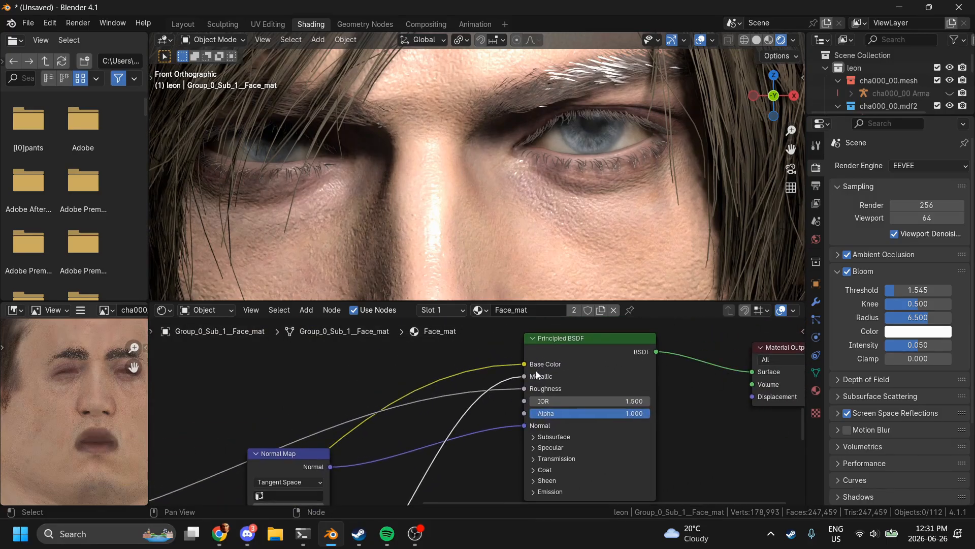
# Step: Try the Subtract output on the Material Output's Surface, and restore the Metallic and BSDF connections
pyautogui.moveTo(535, 375); pyautogui.dragTo(739, 376)
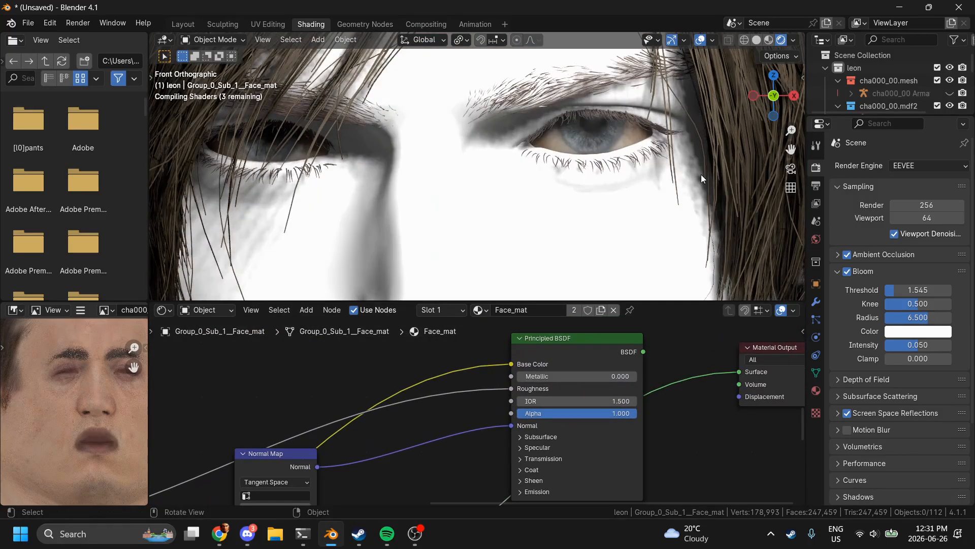
pyautogui.scroll(-6, 701, 179)
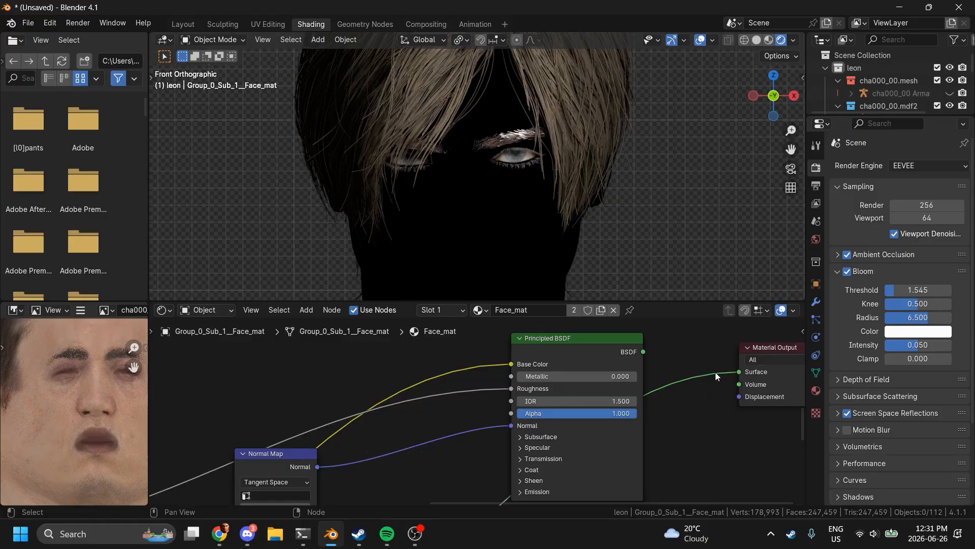
pyautogui.moveTo(739, 372); pyautogui.dragTo(523, 372)
pyautogui.moveTo(644, 352); pyautogui.dragTo(737, 367)
# Step: Select the AlphaTranslucentOcclusionCavityMap node and view its image in a maximized image editor
pyautogui.hscroll(-7, 736, 366)
pyautogui.hscroll(-2, 449, 438)
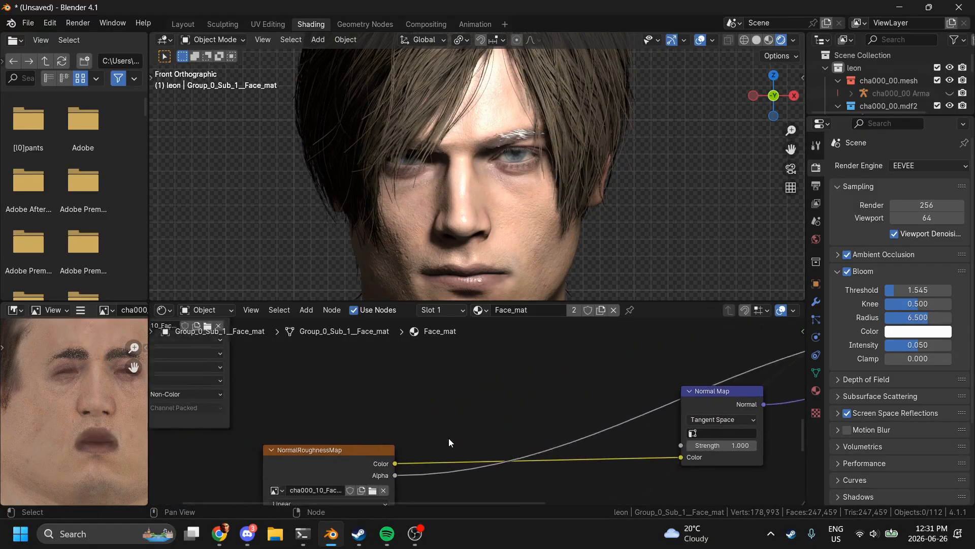
pyautogui.hscroll(-5, 449, 437)
pyautogui.scroll(3, 449, 438)
pyautogui.click(327, 364)
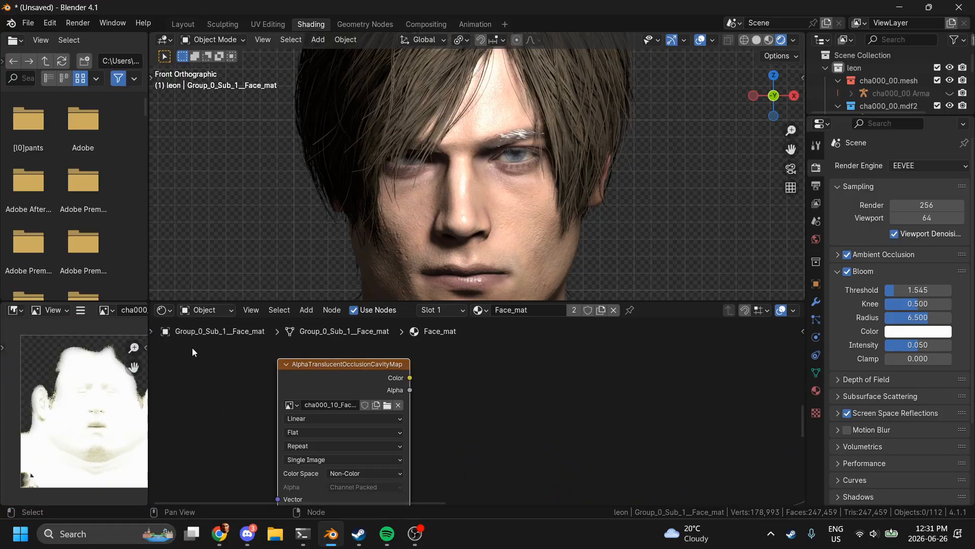
pyautogui.hotkey('ctrl', 'space')
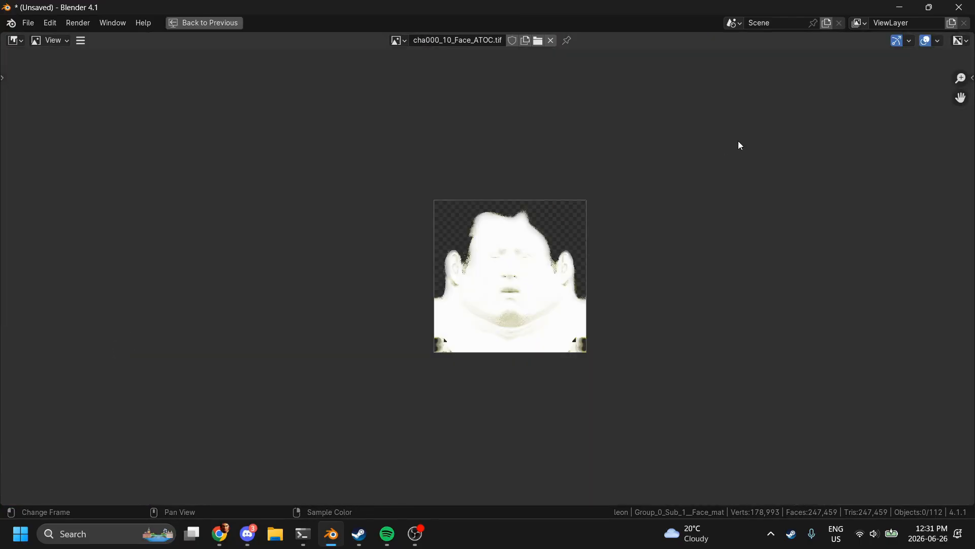
pyautogui.scroll(4, 739, 145)
# Step: Examine the Red, Green and Blue channels of cha000_10_Face_ATOC.tif one by one and restore the editor layout
pyautogui.click(959, 40)
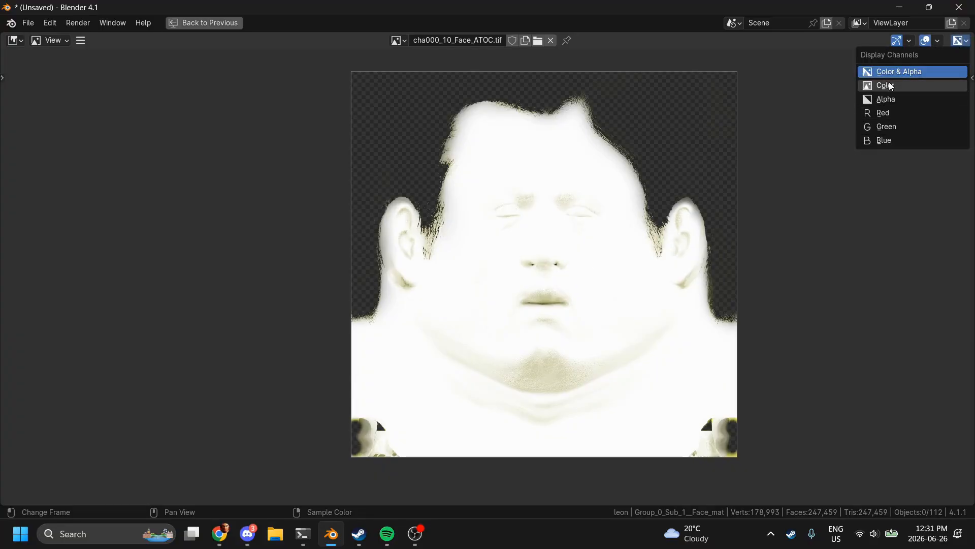
pyautogui.click(888, 114)
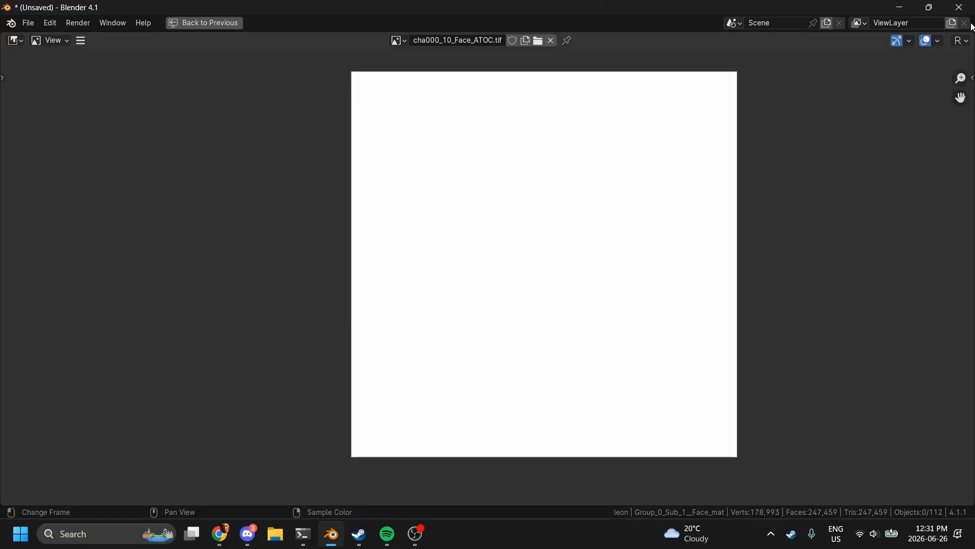
pyautogui.click(961, 41)
pyautogui.click(900, 128)
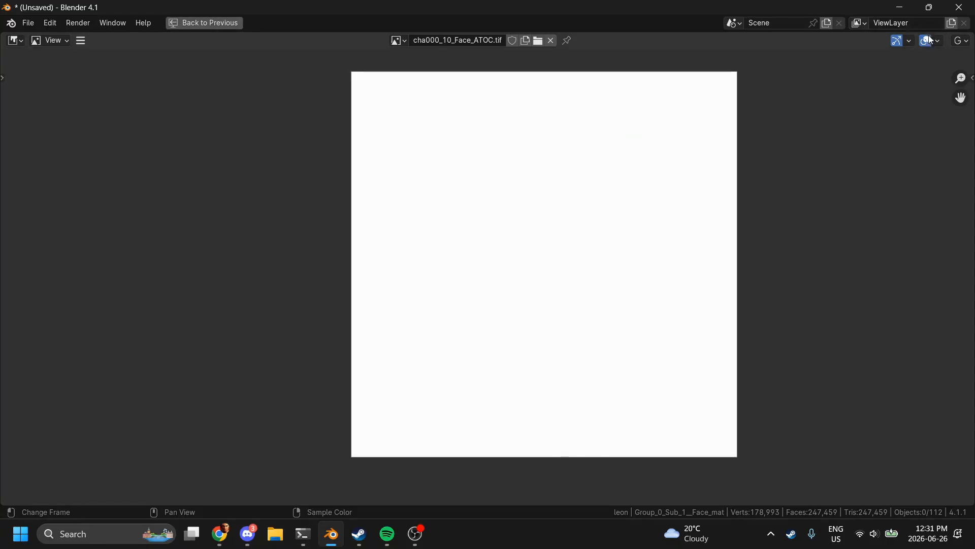
pyautogui.click(956, 44)
pyautogui.click(888, 140)
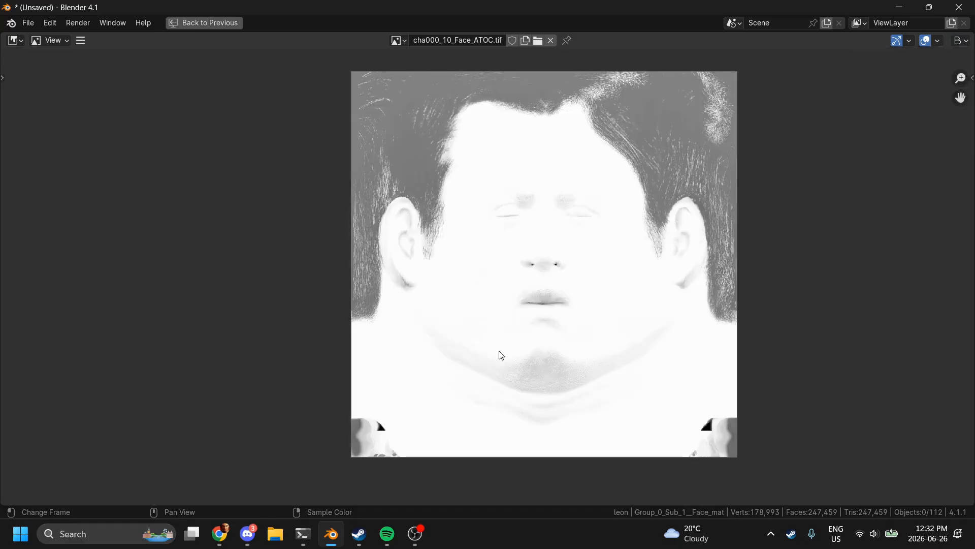
pyautogui.scroll(2, 556, 390)
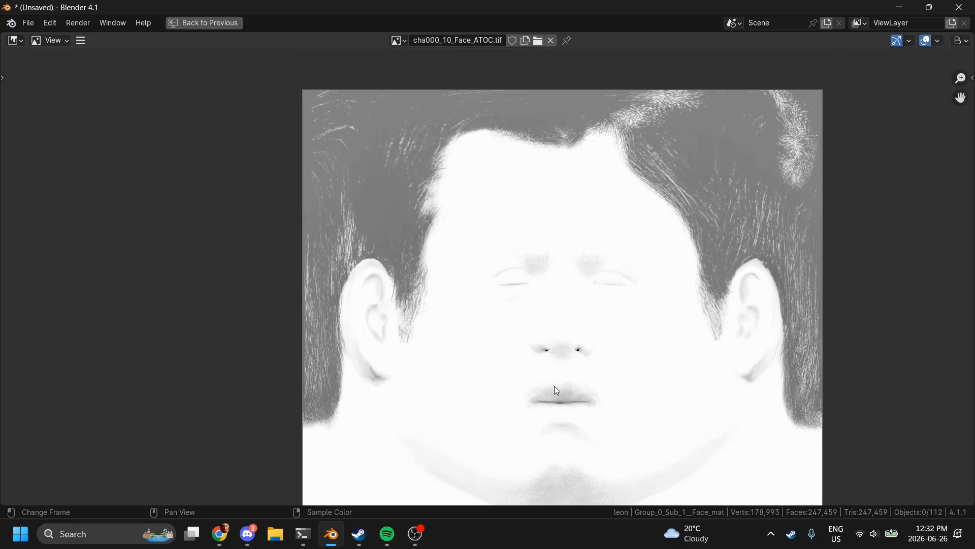
pyautogui.hotkey('ctrl', 'space')
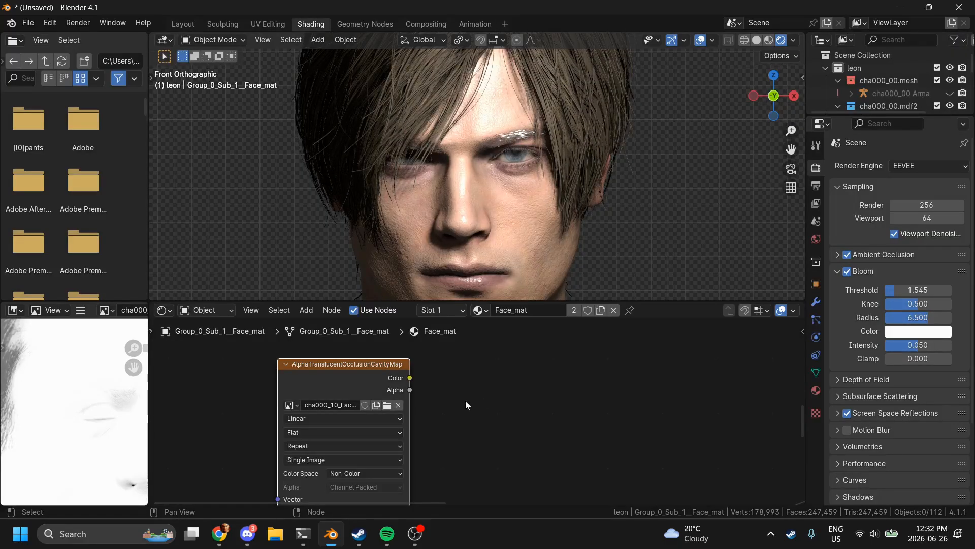
# Step: Add a Separate Color node fed by the AlphaTranslucentOcclusionCavityMap's Color output and place it beside that map
pyautogui.scroll(-1, 449, 402)
pyautogui.hscroll(-3, 449, 401)
pyautogui.scroll(-1, 449, 402)
pyautogui.hscroll(1, 449, 402)
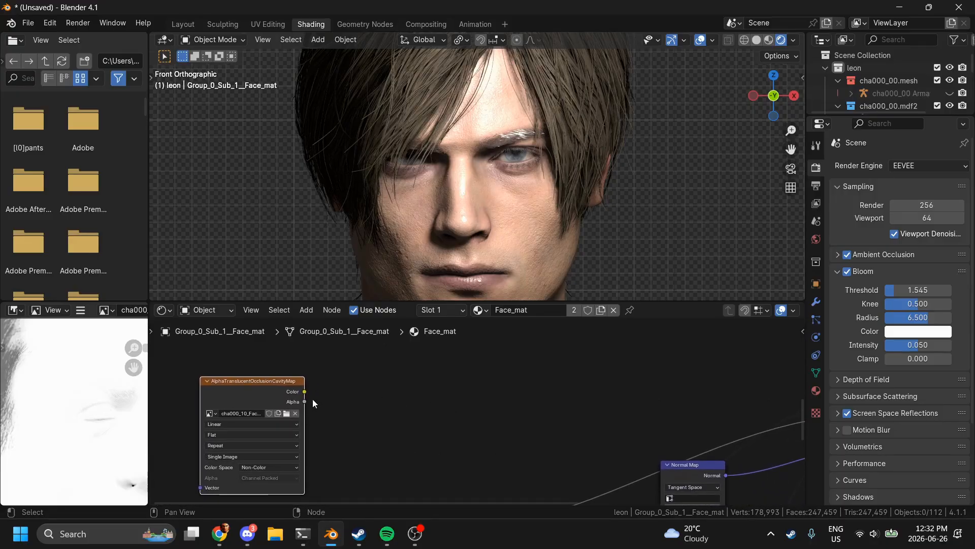
pyautogui.moveTo(305, 391); pyautogui.dragTo(384, 395)
pyautogui.write('se')
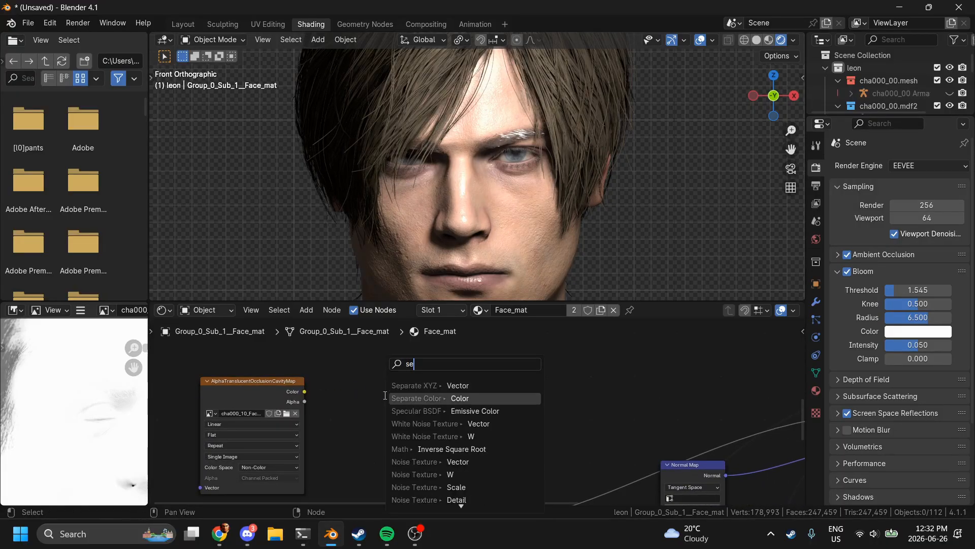
pyautogui.press('Return')
pyautogui.click(367, 398)
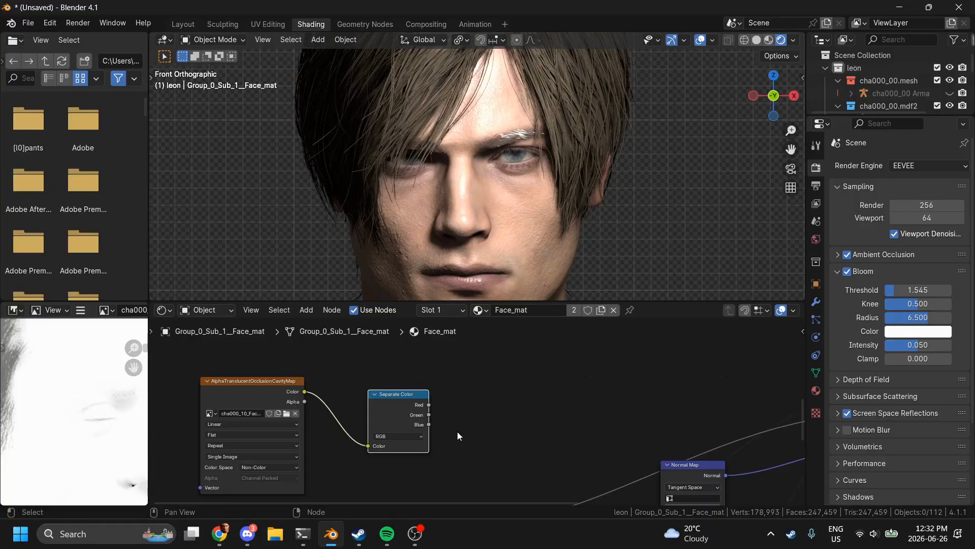
# Step: Expand the Specular settings of the Principled BSDF node
pyautogui.scroll(-1, 413, 471)
pyautogui.hscroll(3, 413, 471)
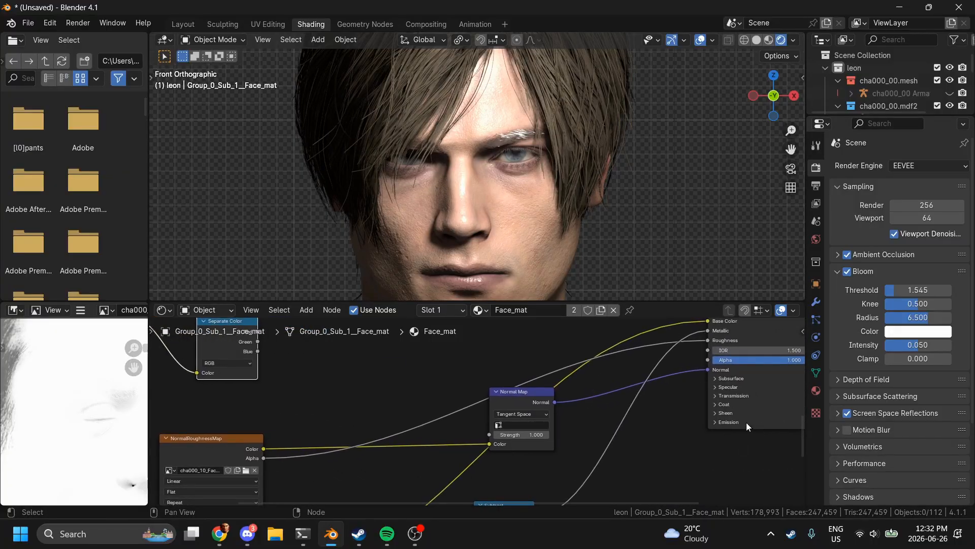
pyautogui.click(721, 387)
pyautogui.scroll(-1, 672, 409)
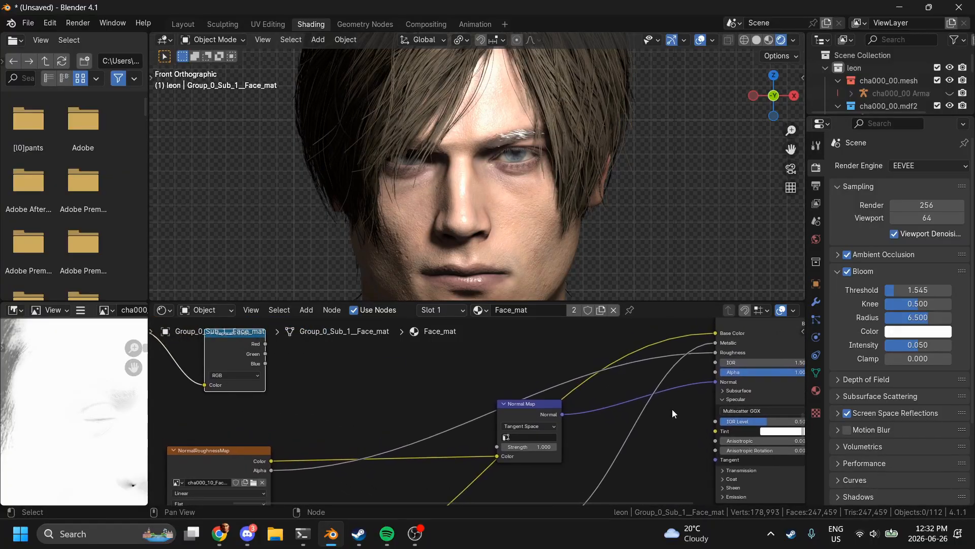
# Step: Add a Mix Color node in the free space above the Normal Map node
pyautogui.hotkey('shift', 'a')
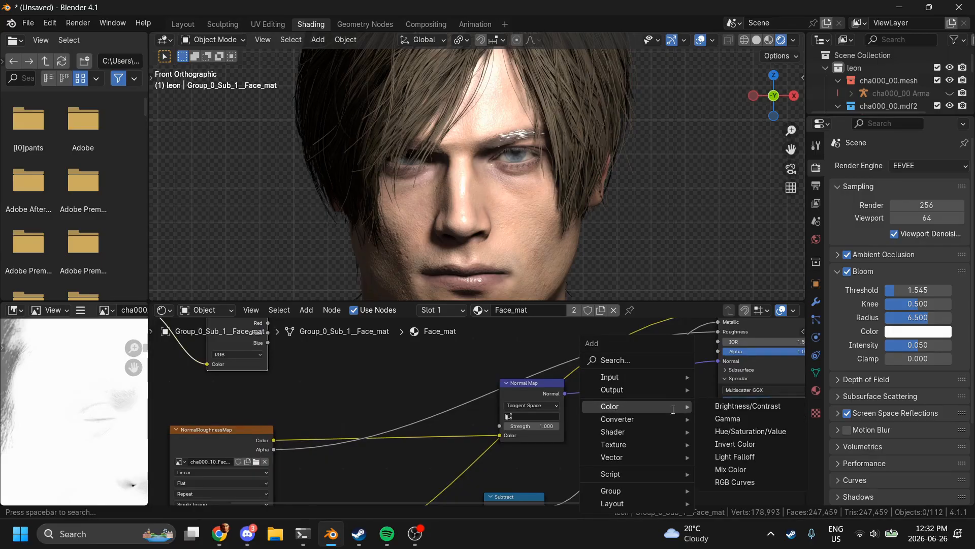
pyautogui.write('mix')
pyautogui.click(672, 409)
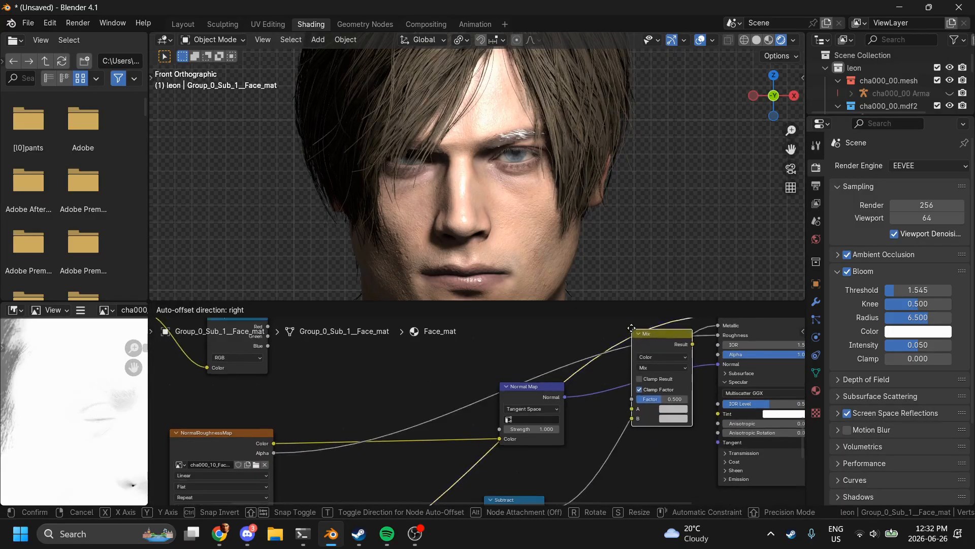
pyautogui.click(474, 394)
pyautogui.hscroll(-3, 476, 395)
pyautogui.hscroll(-3, 476, 399)
pyautogui.scroll(-2, 476, 399)
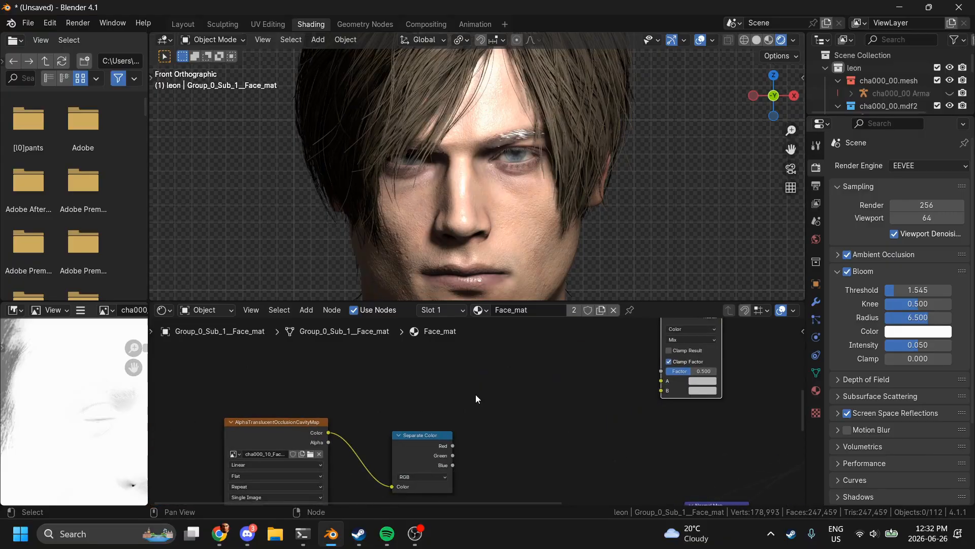
pyautogui.click(305, 309)
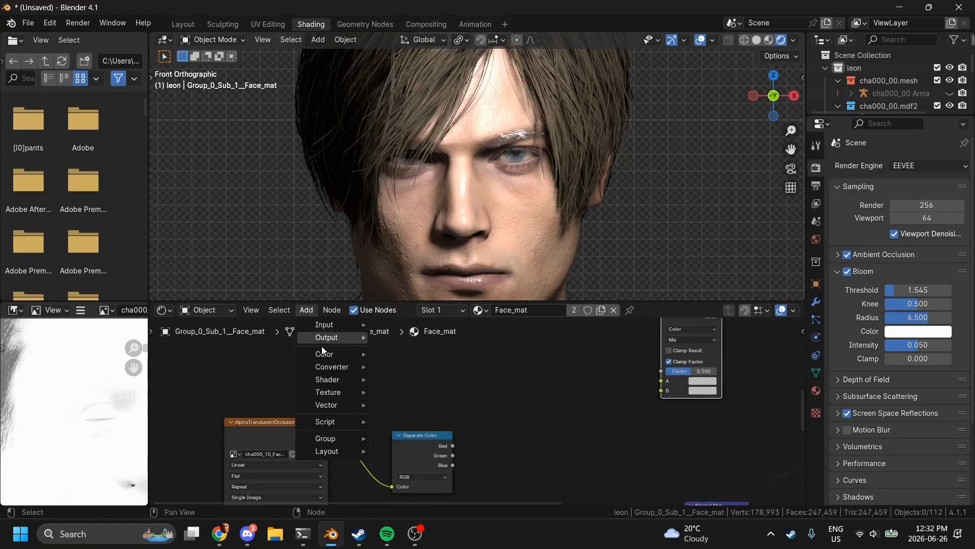
pyautogui.hotkey('shift', 'a')
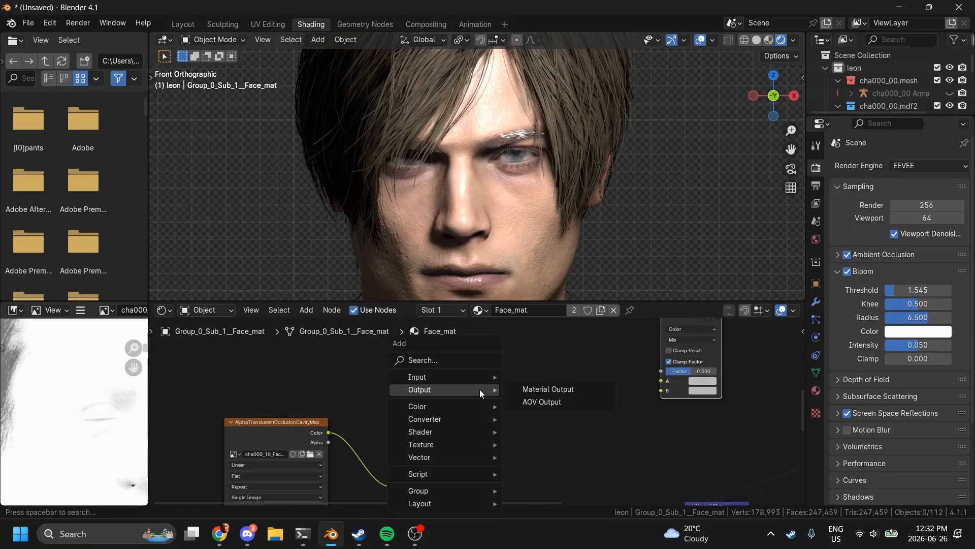
pyautogui.moveTo(454, 372)
pyautogui.press('space')
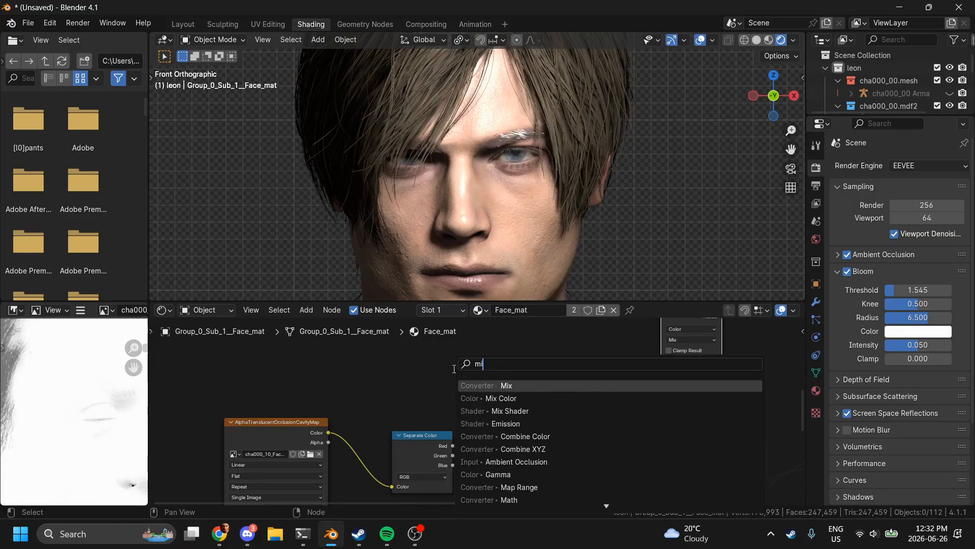
pyautogui.hotkey('shift', 'a')
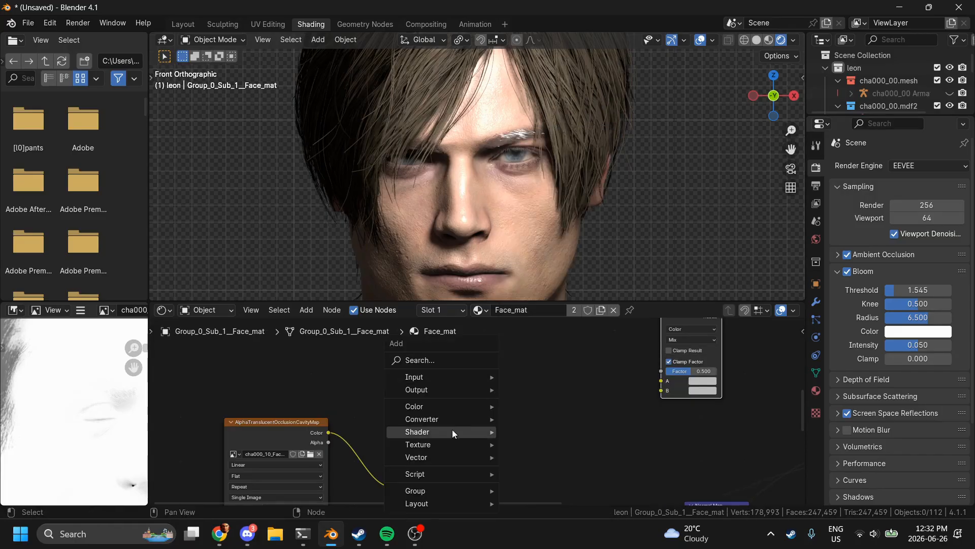
pyautogui.moveTo(443, 407)
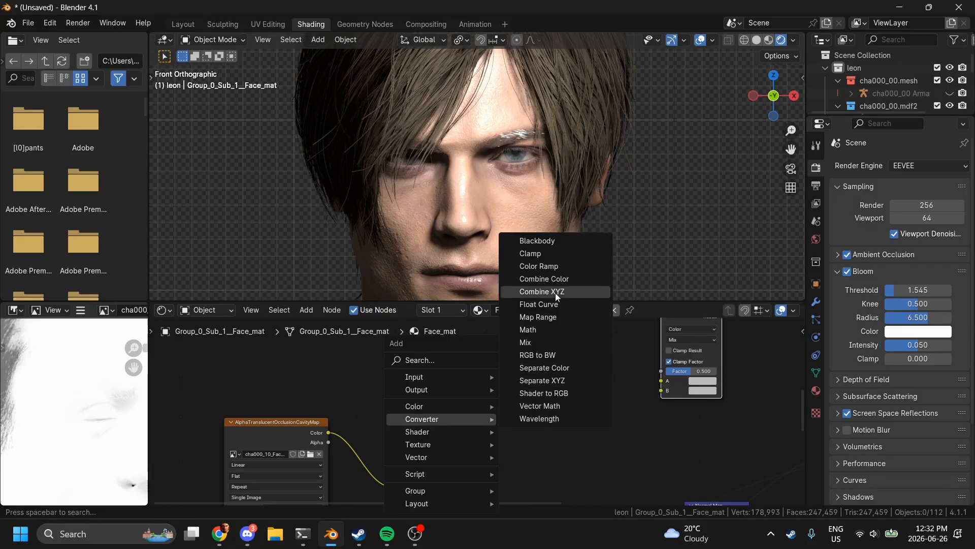
# Step: Insert the Mix node into the base color link so it feeds input A and Result drives the Principled BSDF's Base Color
pyautogui.hscroll(5, 605, 440)
pyautogui.scroll(-2, 605, 440)
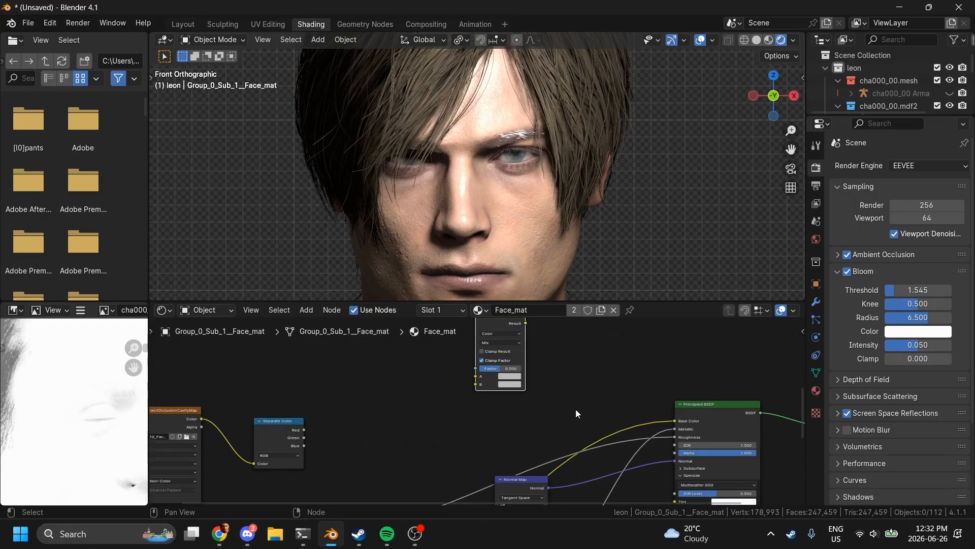
pyautogui.moveTo(514, 337)
pyautogui.mouseDown()
pyautogui.moveTo(628, 383)
pyautogui.moveTo(622, 409)
pyautogui.moveTo(639, 426)
pyautogui.moveTo(457, 378)
pyautogui.moveTo(427, 387)
pyautogui.mouseUp()
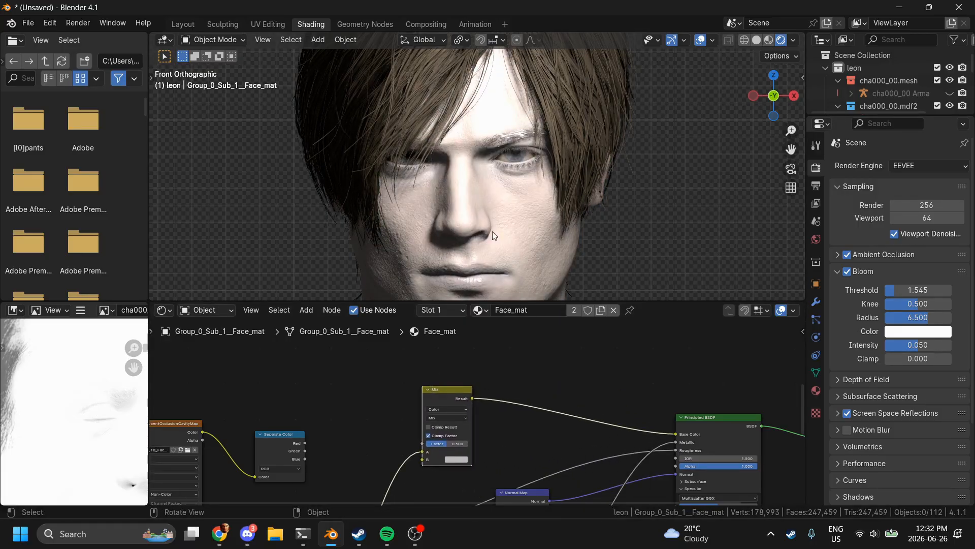
# Step: Check the face up close and set the Mix node's blending mode to Multiply
pyautogui.scroll(2, 496, 224)
pyautogui.scroll(-4, 495, 224)
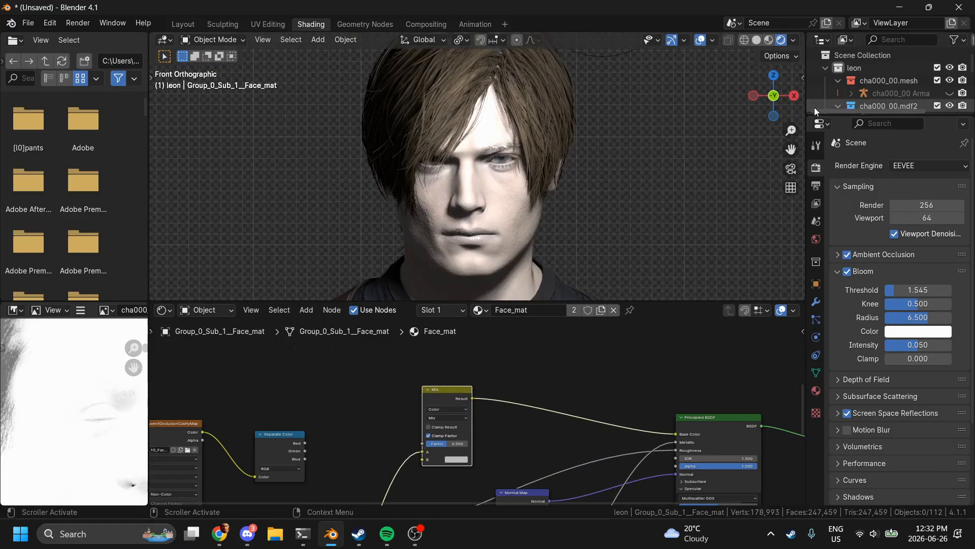
pyautogui.moveTo(778, 99)
pyautogui.mouseDown()
pyautogui.moveTo(740, 91)
pyautogui.moveTo(781, 112)
pyautogui.mouseUp()
pyautogui.click(787, 93)
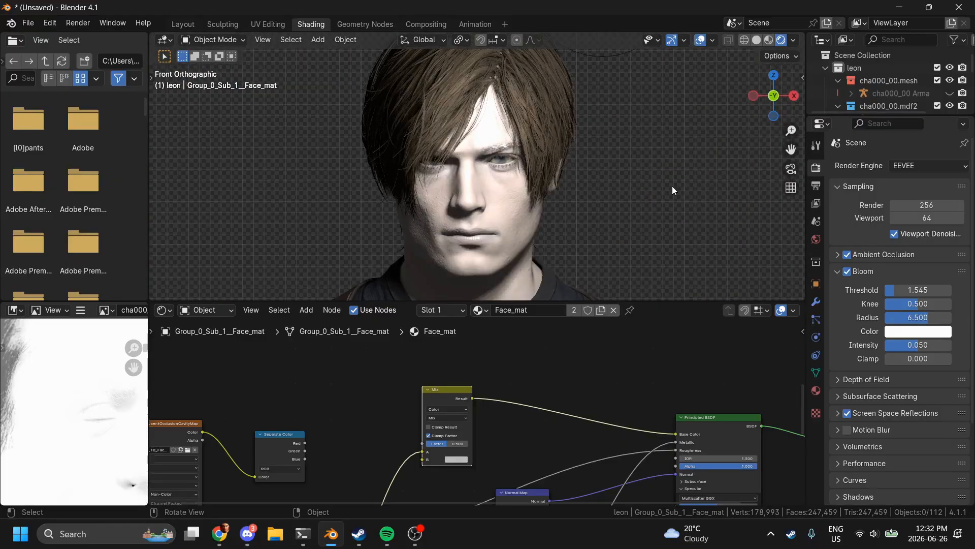
pyautogui.scroll(4, 477, 172)
pyautogui.scroll(2, 322, 458)
pyautogui.scroll(1, 456, 433)
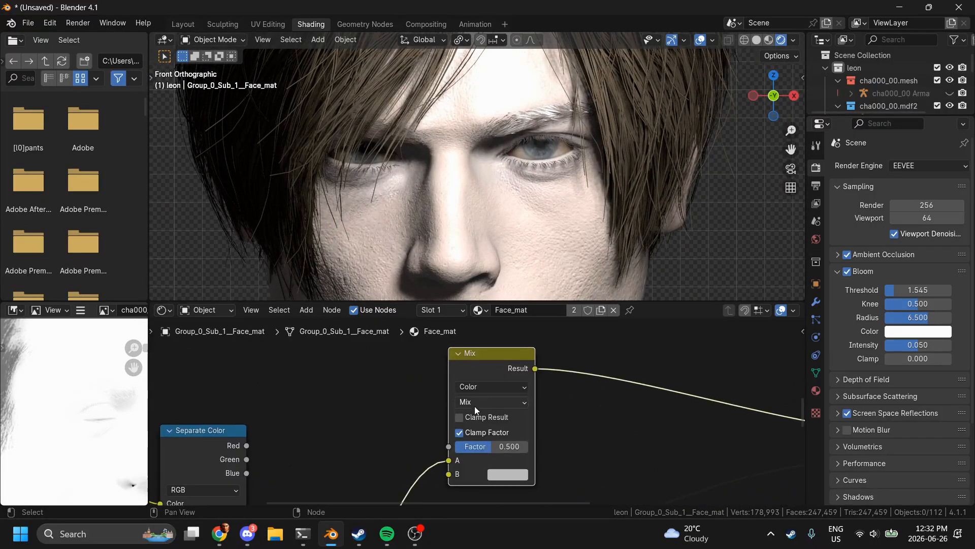
pyautogui.click(474, 405)
pyautogui.click(493, 288)
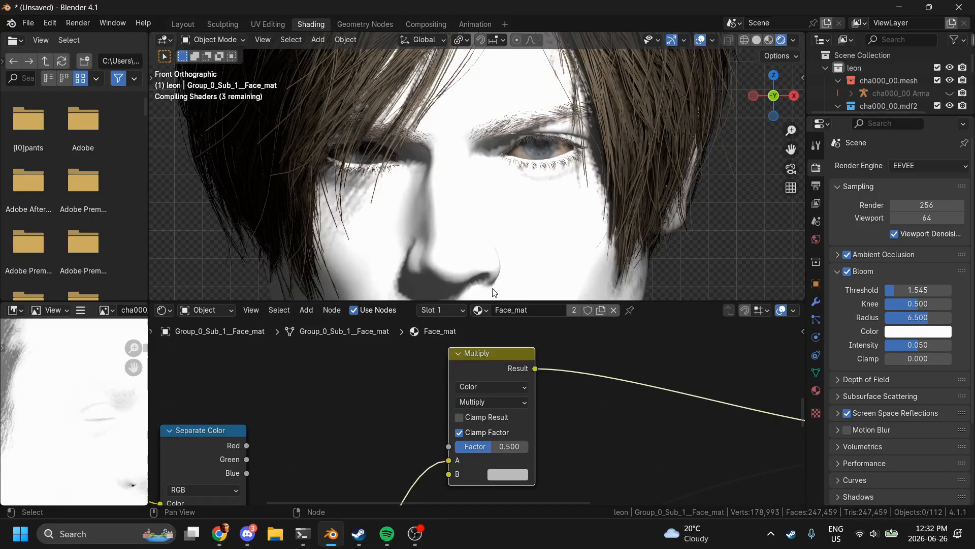
# Step: Connect the Separate Color node's Blue output to the Multiply color node's B input and set its Factor to 1.000
pyautogui.moveTo(162, 472); pyautogui.dragTo(324, 419, button='middle')
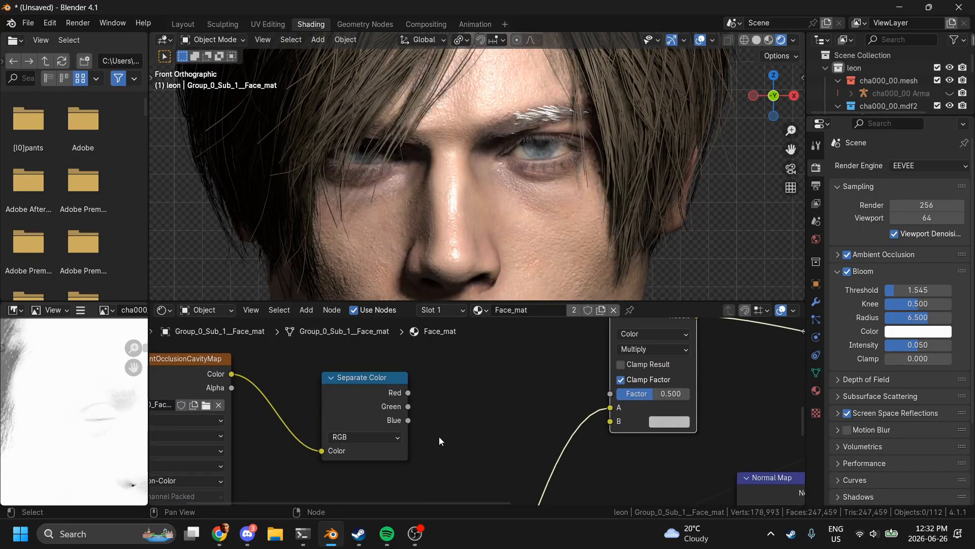
pyautogui.hscroll(2, 438, 437)
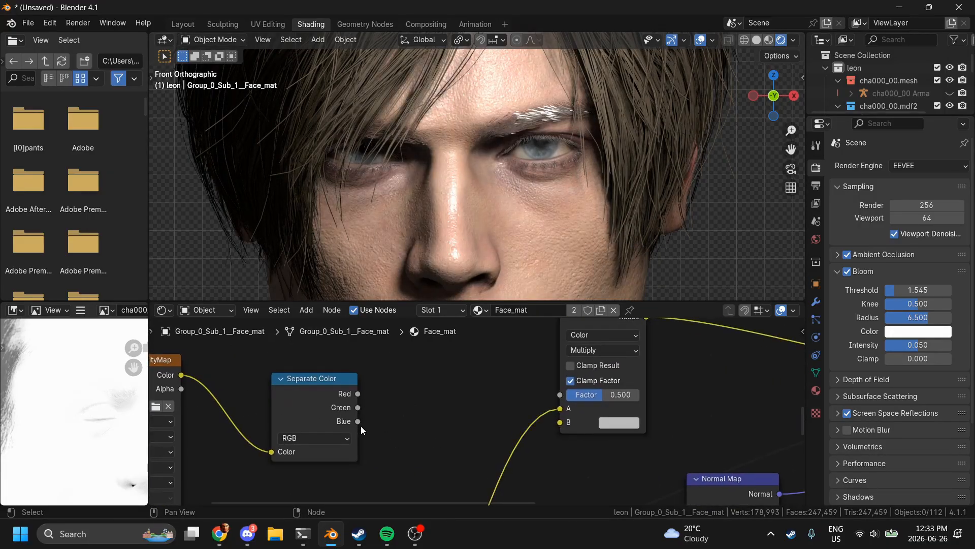
pyautogui.moveTo(358, 421); pyautogui.dragTo(564, 423)
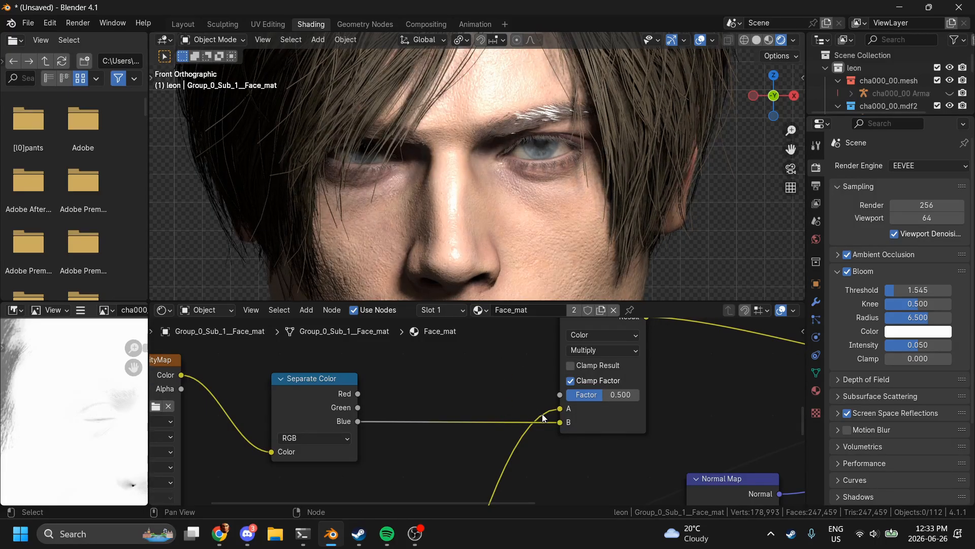
pyautogui.click(570, 430)
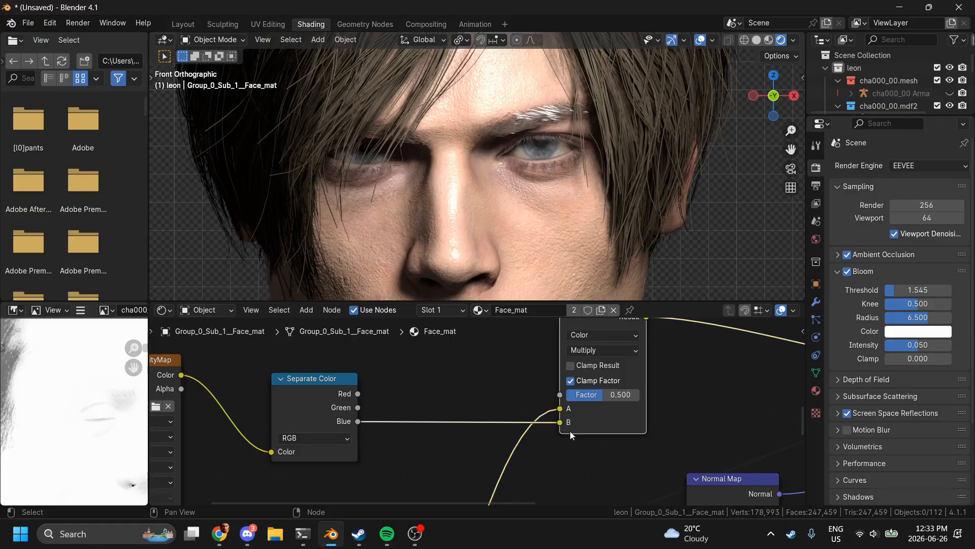
pyautogui.hscroll(5, 587, 428)
pyautogui.hscroll(1, 588, 427)
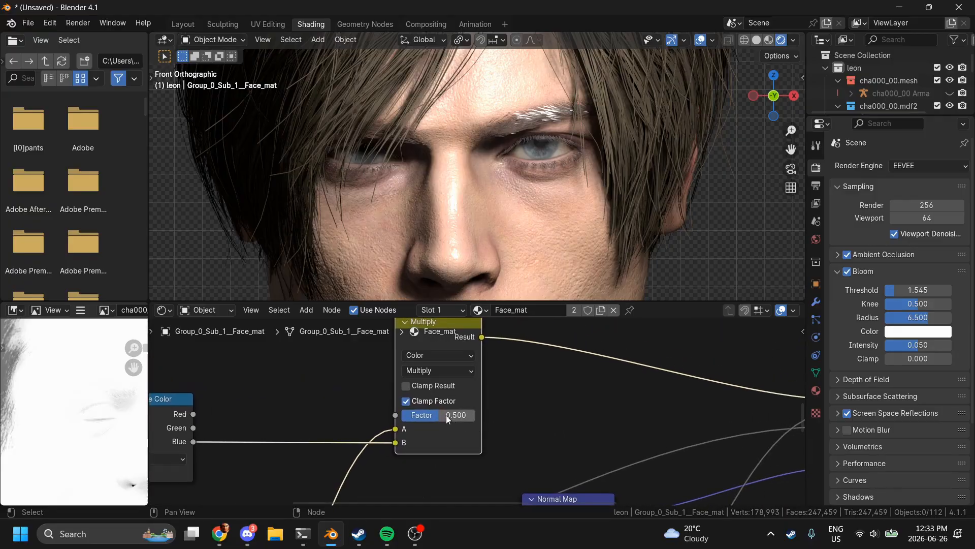
pyautogui.moveTo(437, 415); pyautogui.dragTo(475, 416)
# Step: Examine the Alpha channel of cha000_10_Face_ATOC.tif in an enlarged image view and restore the editor layout
pyautogui.hscroll(-6, 475, 416)
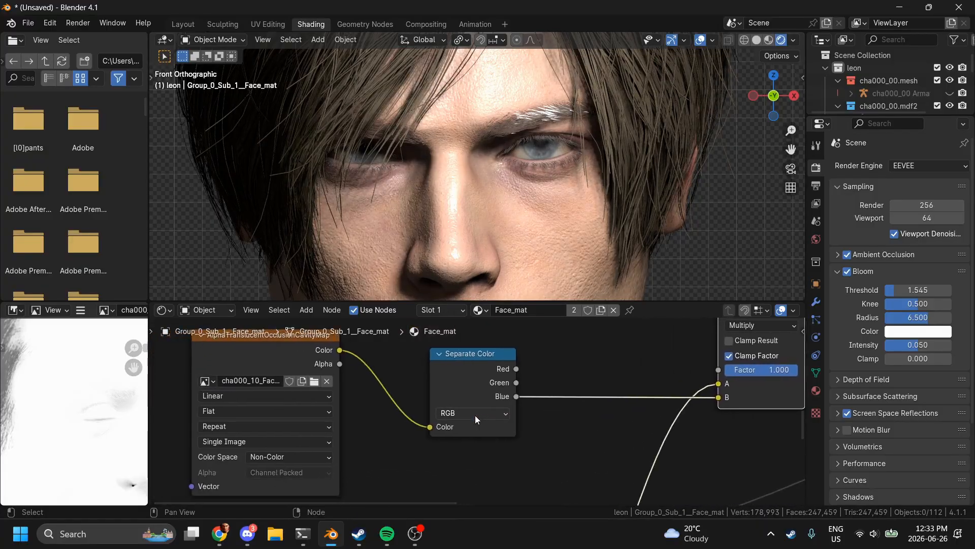
pyautogui.hscroll(2, 475, 415)
pyautogui.scroll(-3, 474, 416)
pyautogui.scroll(2, 474, 416)
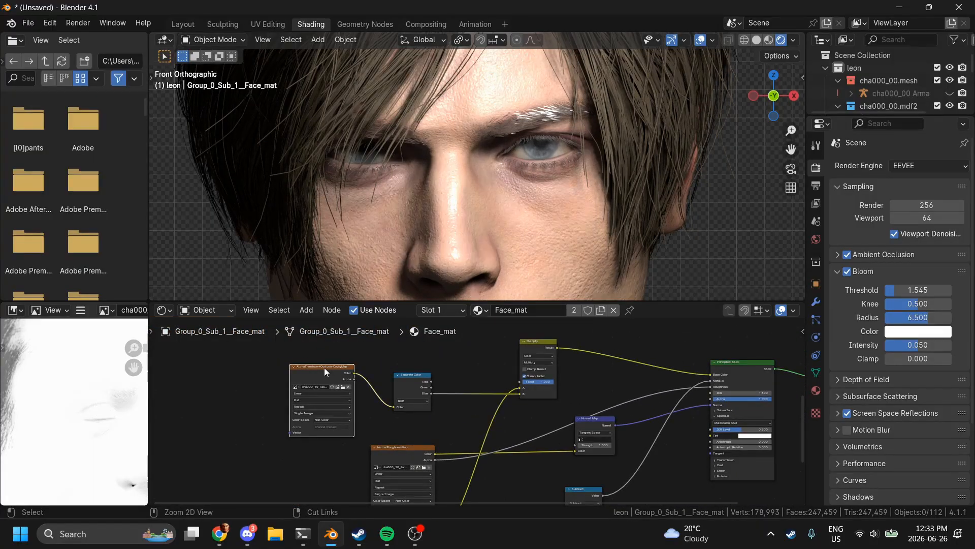
pyautogui.hotkey('ctrl', 'space')
pyautogui.hotkey('ctrl', 'space')
pyautogui.hotkey('ctrl', 'space')
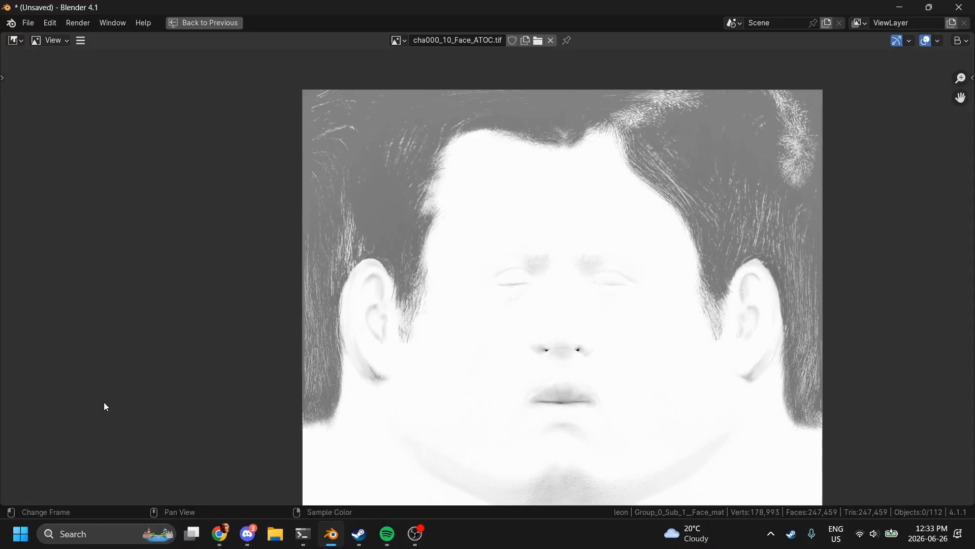
pyautogui.click(961, 40)
pyautogui.click(894, 101)
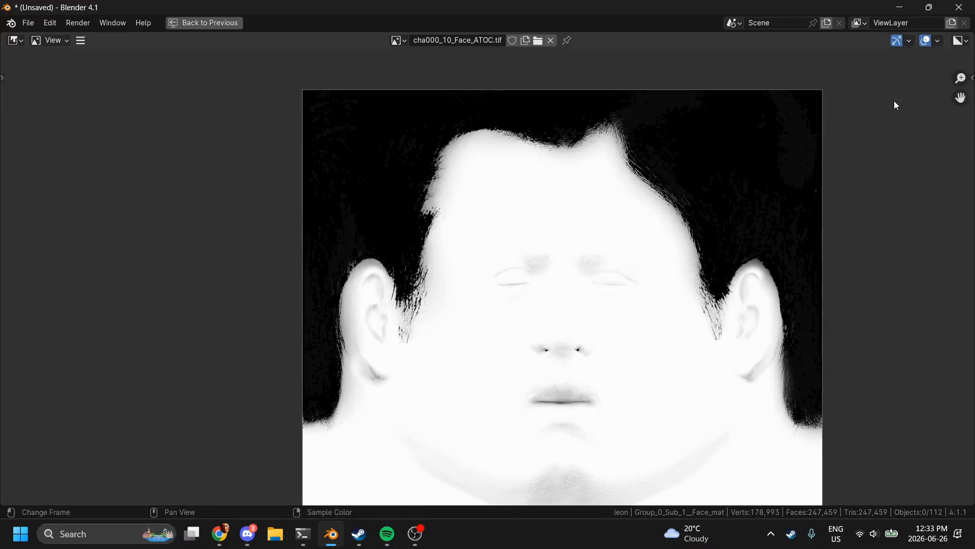
pyautogui.scroll(-3, 543, 342)
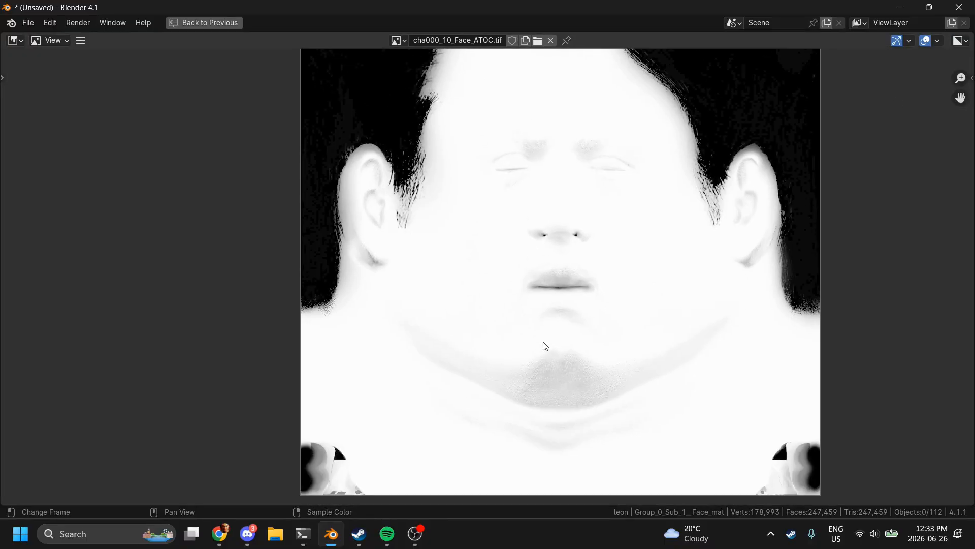
pyautogui.press('ctrl')
pyautogui.hotkey('ctrl', 'space')
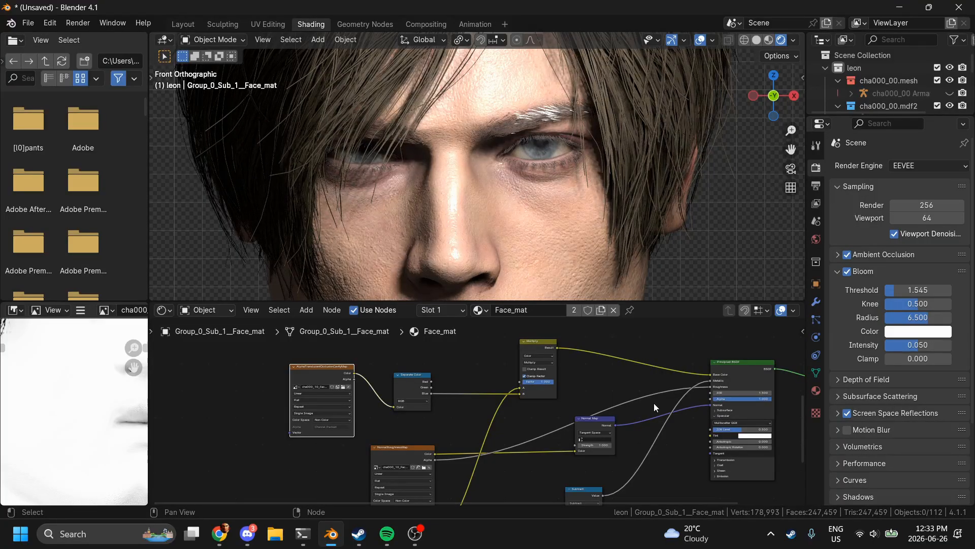
# Step: Connect the AlphaTranslucentOcclusionCavityMap's Alpha output to the Principled BSDF's specular IOR Level input
pyautogui.scroll(-3, 654, 403)
pyautogui.scroll(2, 654, 403)
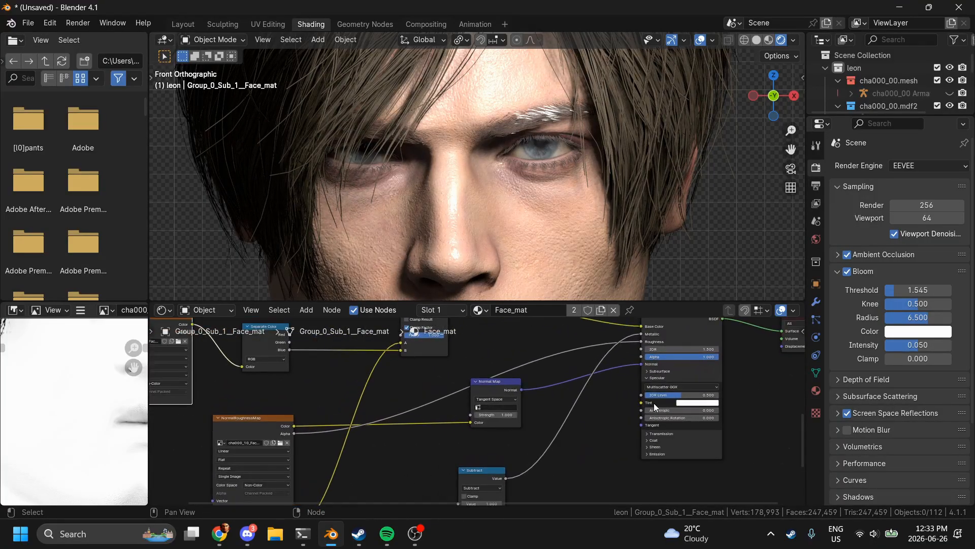
pyautogui.hscroll(-2, 212, 348)
pyautogui.moveTo(218, 339); pyautogui.dragTo(673, 403)
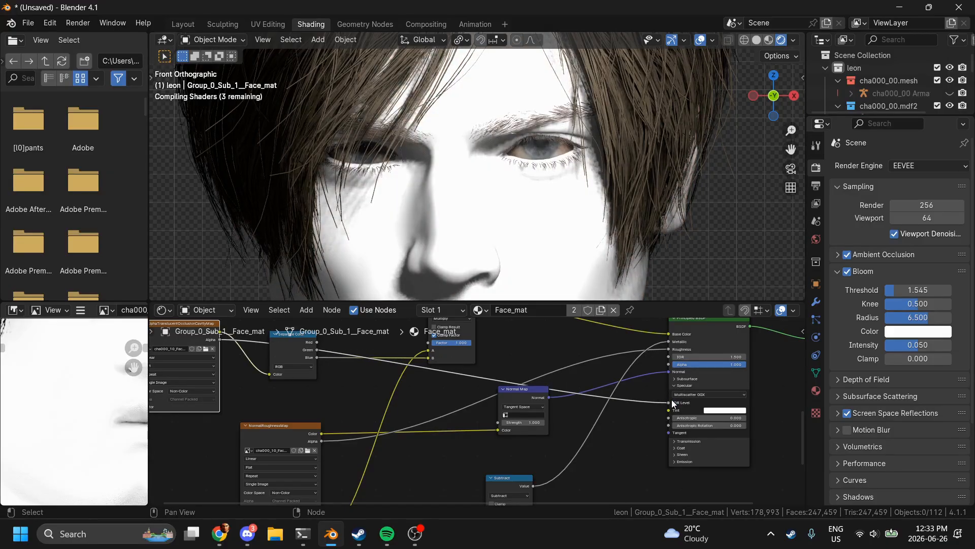
# Step: Insert a Math node into the IOR Level link, move the incoming link to its second Value input and set it to Multiply
pyautogui.hotkey('shift', 'a')
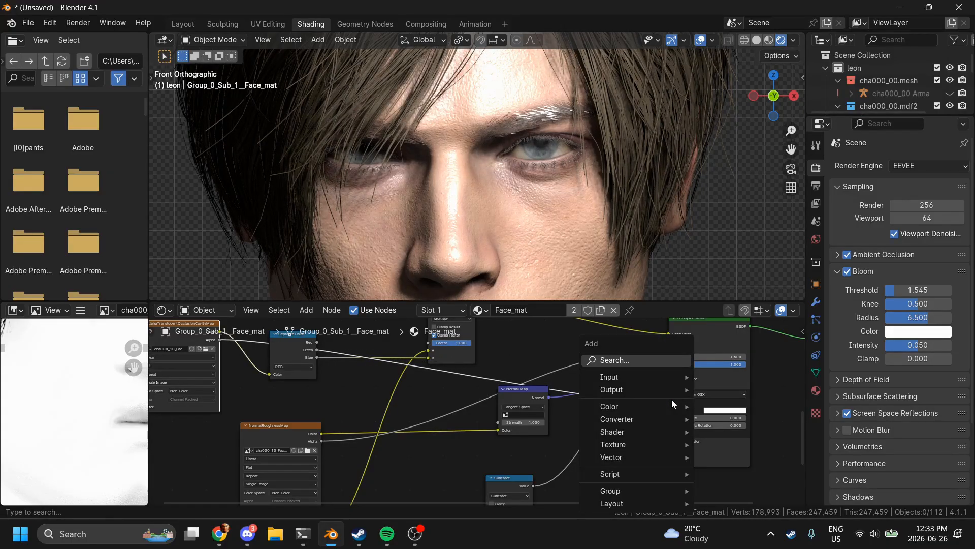
pyautogui.write('ma')
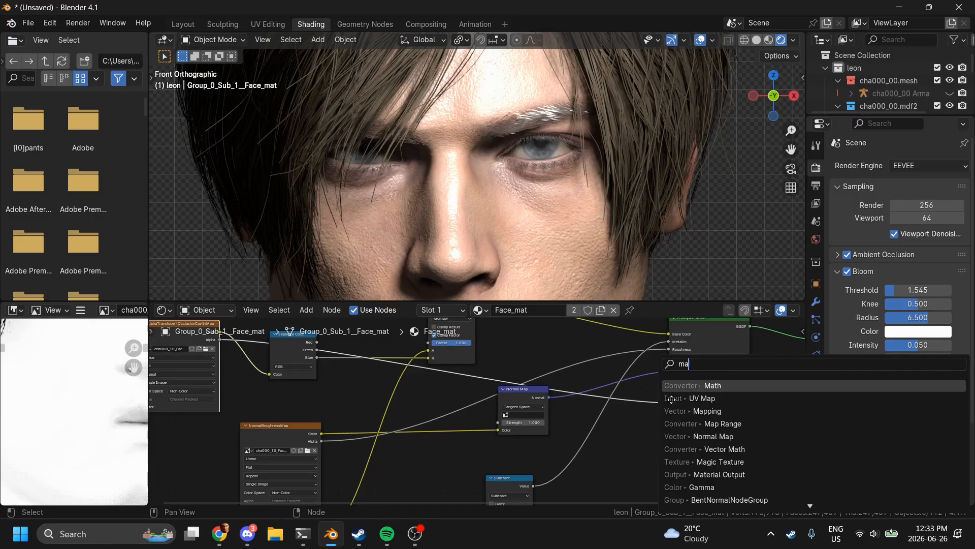
pyautogui.press('Return')
pyautogui.click(615, 421)
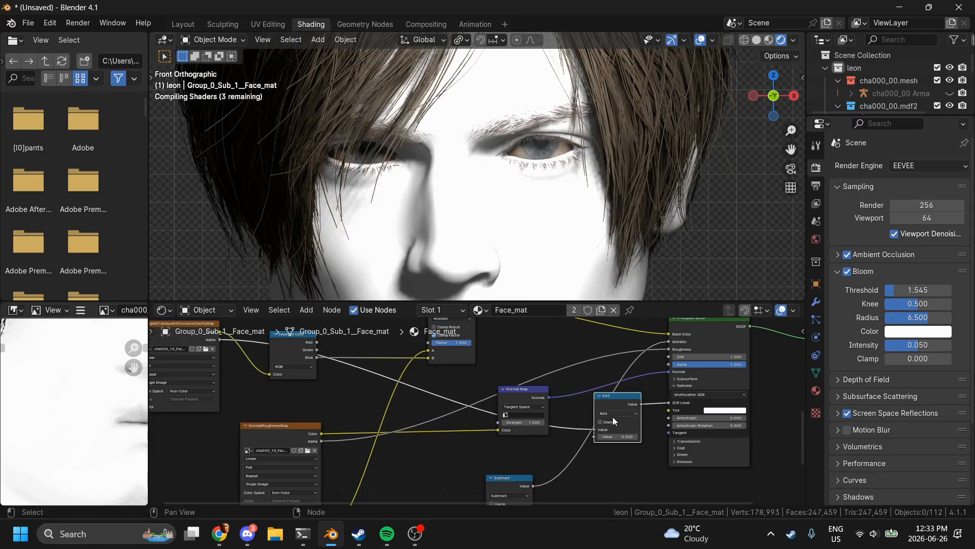
pyautogui.moveTo(592, 430); pyautogui.dragTo(593, 437)
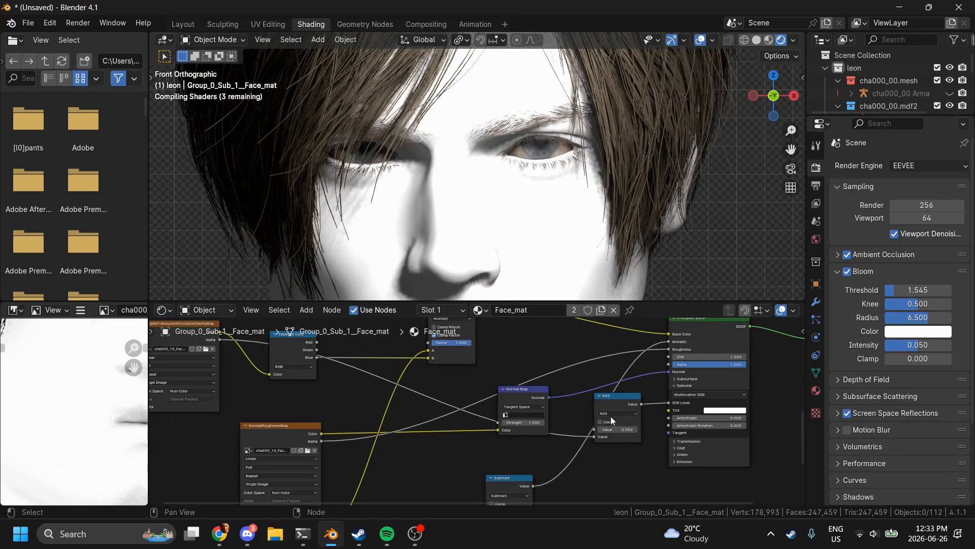
pyautogui.click(612, 420)
pyautogui.click(612, 446)
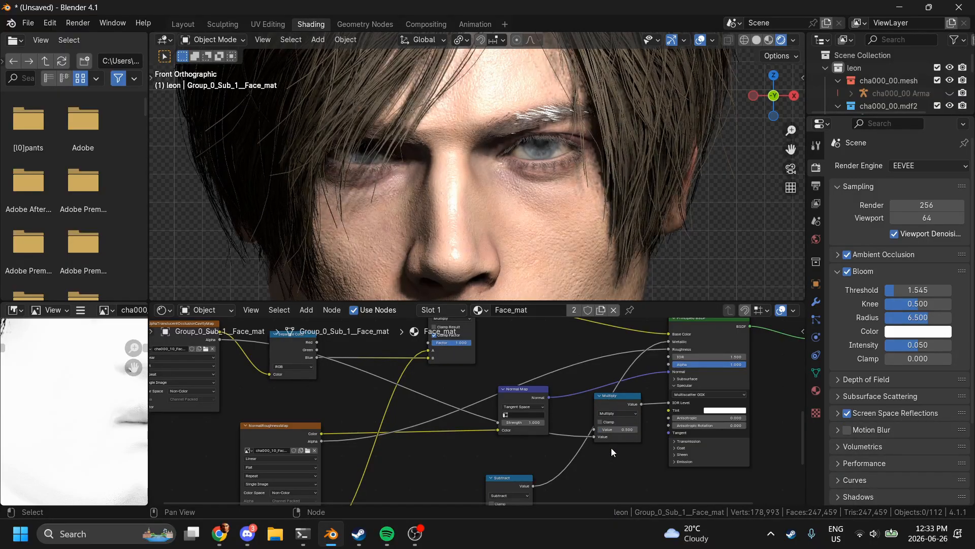
# Step: Set the Multiply math node's free value to -0.800 and preview its output through the Material Output's Surface input
pyautogui.moveTo(612, 429); pyautogui.dragTo(564, 429)
pyautogui.moveTo(792, 425); pyautogui.dragTo(574, 432, button='middle')
pyautogui.moveTo(440, 401); pyautogui.dragTo(420, 403, button='middle')
pyautogui.moveTo(402, 413); pyautogui.dragTo(464, 390)
pyautogui.moveTo(577, 356); pyautogui.dragTo(577, 356)
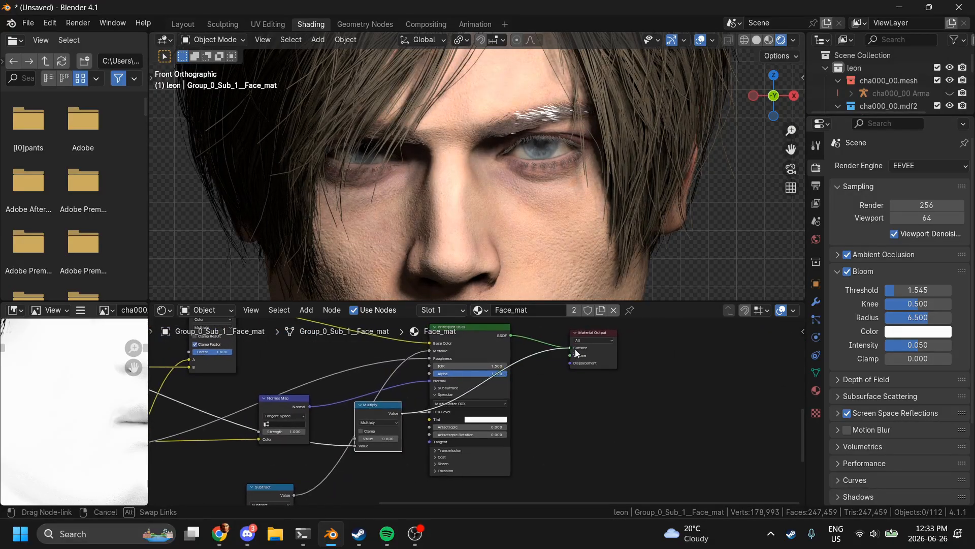
# Step: Set the Multiply math node's free value to 0.5
pyautogui.scroll(2, 468, 416)
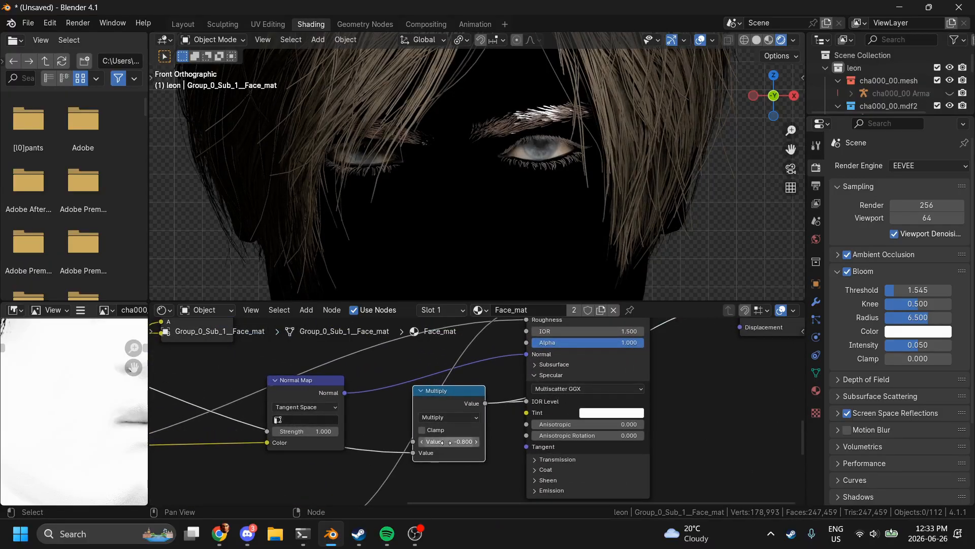
pyautogui.click(440, 441)
pyautogui.write('0.5')
pyautogui.press('Return')
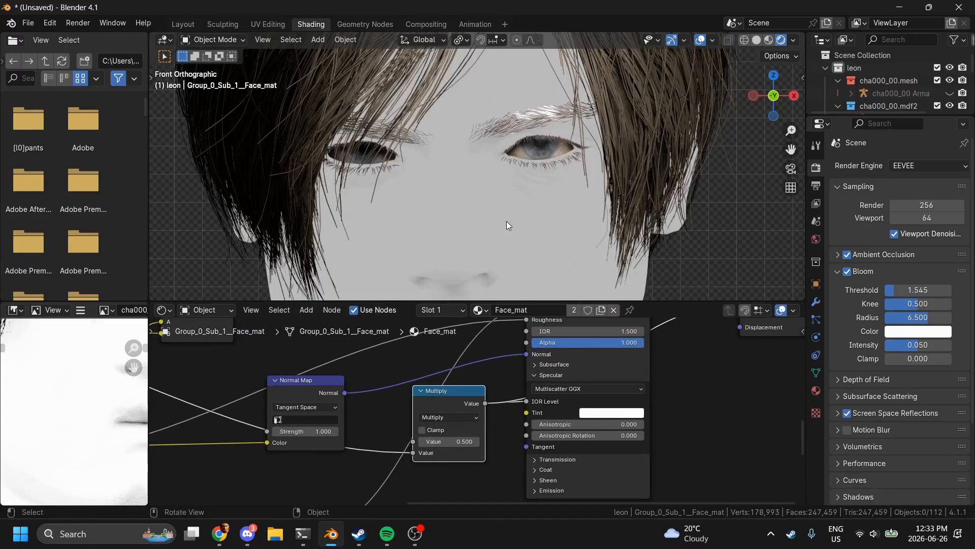
# Step: Reconnect the Principled BSDF's BSDF output to the Material Output's Surface input
pyautogui.scroll(-4, 507, 221)
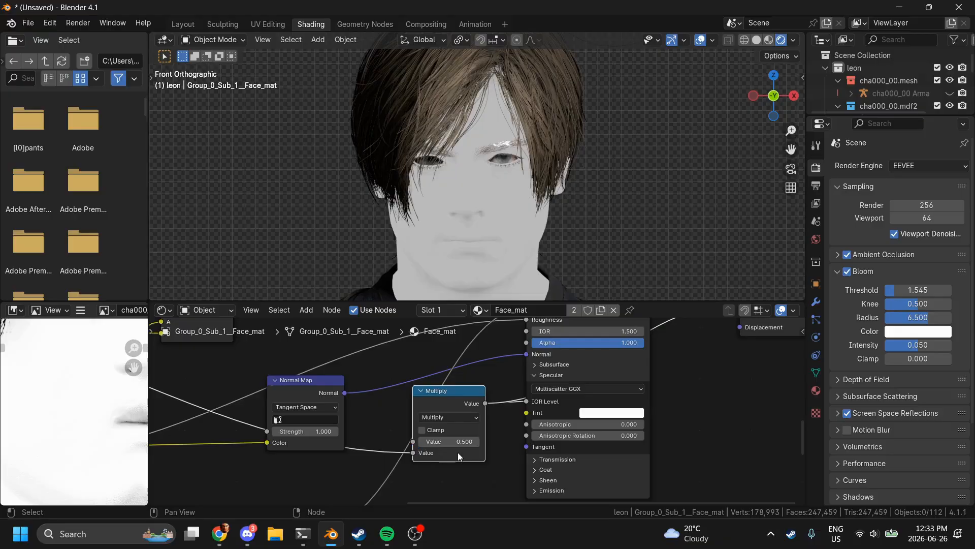
pyautogui.hscroll(5, 458, 452)
pyautogui.moveTo(414, 345); pyautogui.dragTo(492, 361)
pyautogui.hscroll(-3, 493, 362)
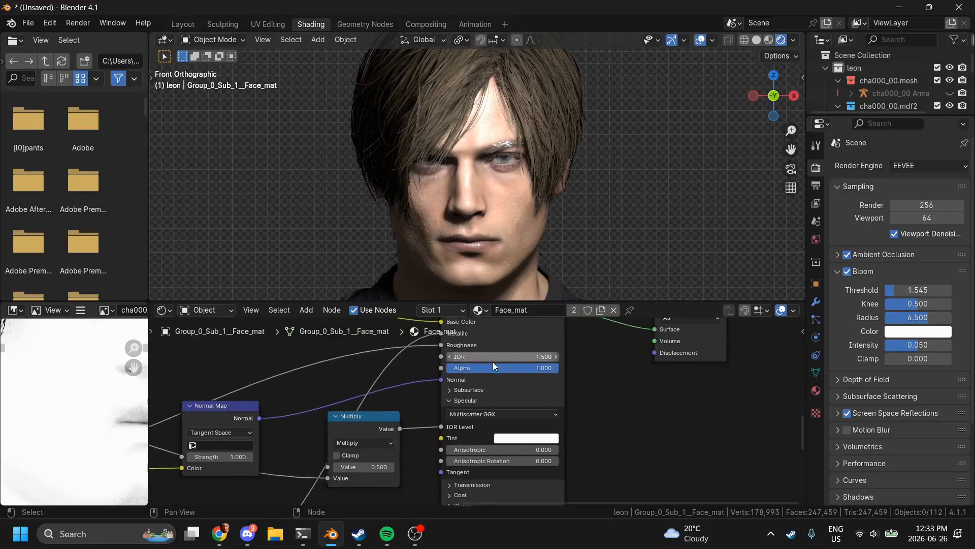
# Step: Raise the Multiply math node's free value to 1.600
pyautogui.hscroll(-2, 472, 386)
pyautogui.scroll(-1, 449, 409)
pyautogui.moveTo(410, 450)
pyautogui.mouseDown()
pyautogui.moveTo(401, 450)
pyautogui.moveTo(503, 450)
pyautogui.moveTo(411, 450)
pyautogui.mouseUp()
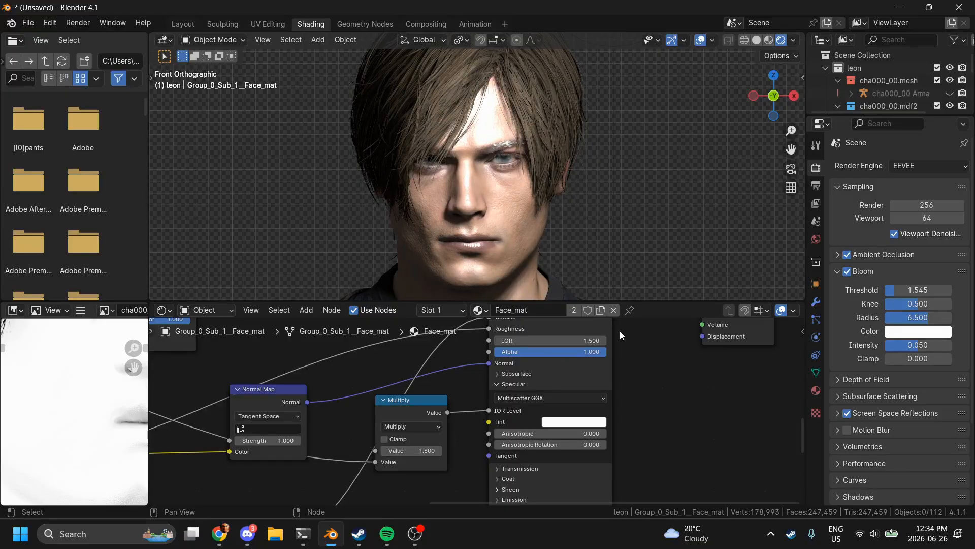
# Step: Set the Principled BSDF's IOR to 1.0
pyautogui.moveTo(549, 340); pyautogui.dragTo(570, 340)
pyautogui.click(570, 339)
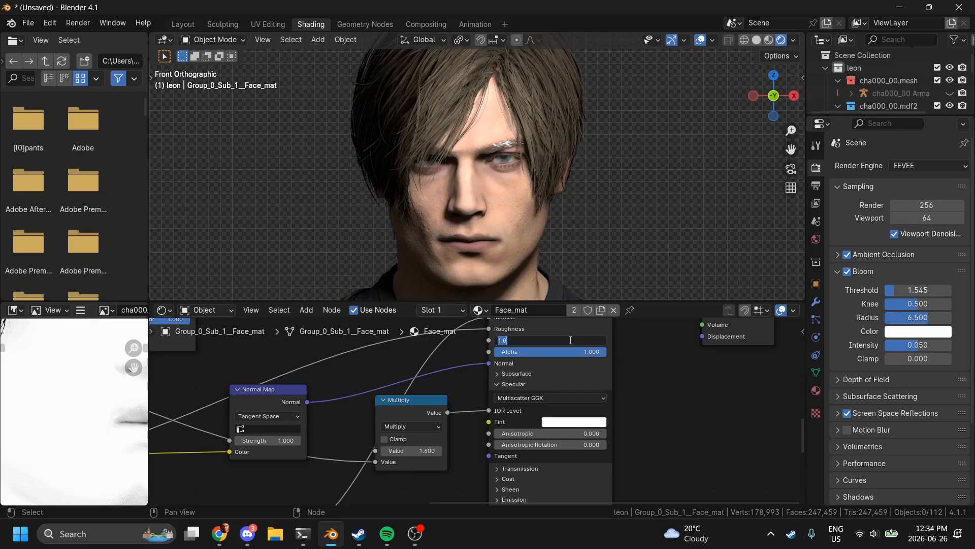
pyautogui.write('1.')
pyautogui.press('Return')
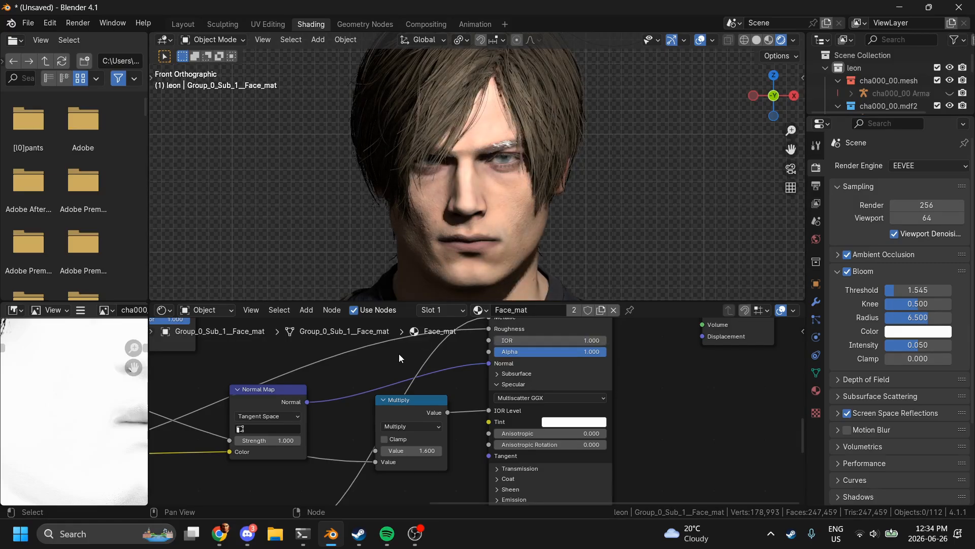
# Step: Reset the Principled BSDF's IOR to its default and set it to 1.45
pyautogui.rightClick(572, 338)
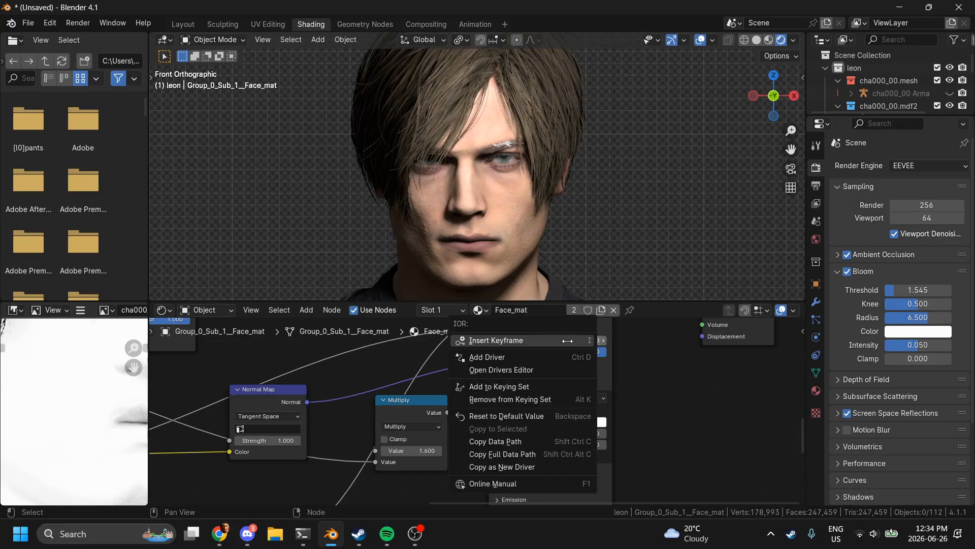
pyautogui.click(501, 416)
pyautogui.click(563, 341)
pyautogui.write('1')
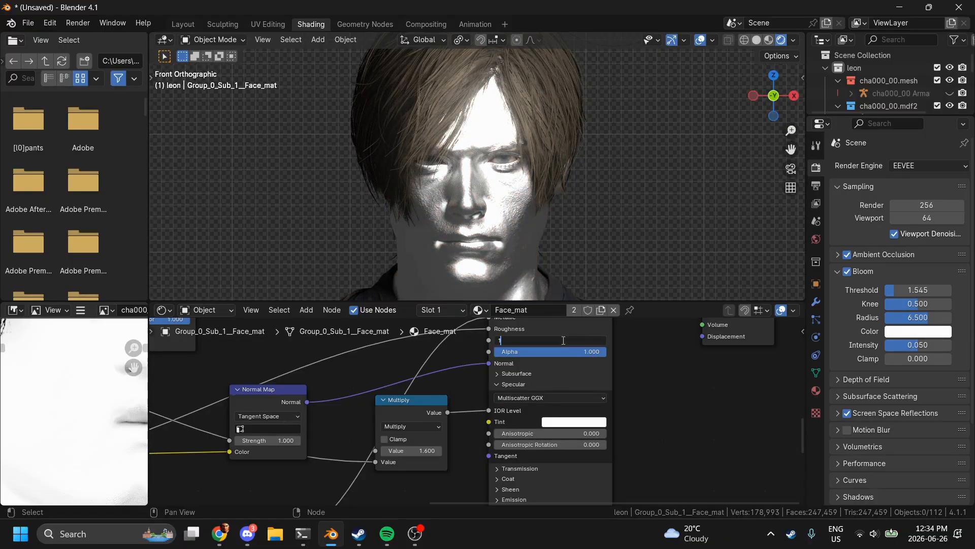
pyautogui.write('.545')
pyautogui.press('Return')
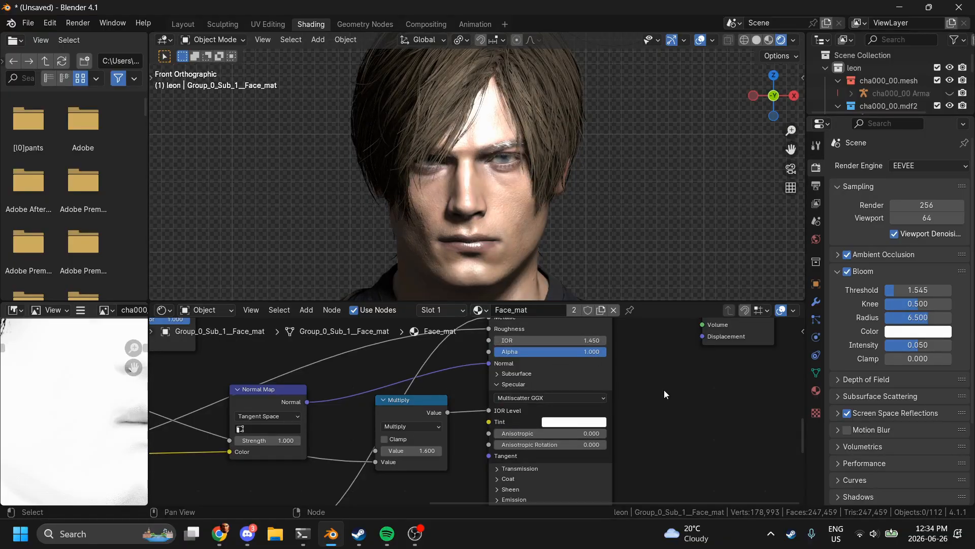
pyautogui.hotkey('shift', 'a')
pyautogui.moveTo(651, 431)
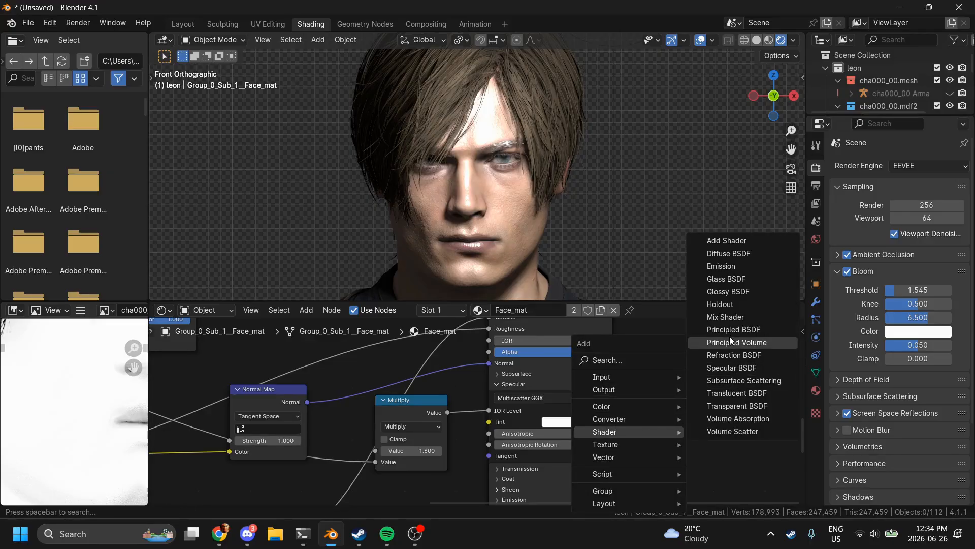
pyautogui.click(730, 402)
pyautogui.click(650, 358)
pyautogui.press('x')
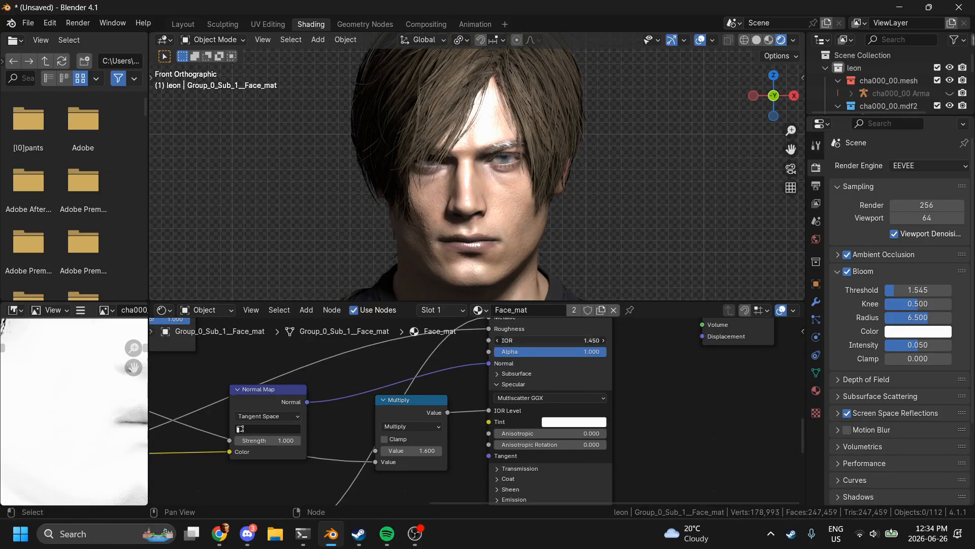
# Step: Set the Principled BSDF's IOR to 1.5 and the Multiply math node's free value to 0.5
pyautogui.click(578, 344)
pyautogui.write('1.5')
pyautogui.press('Return')
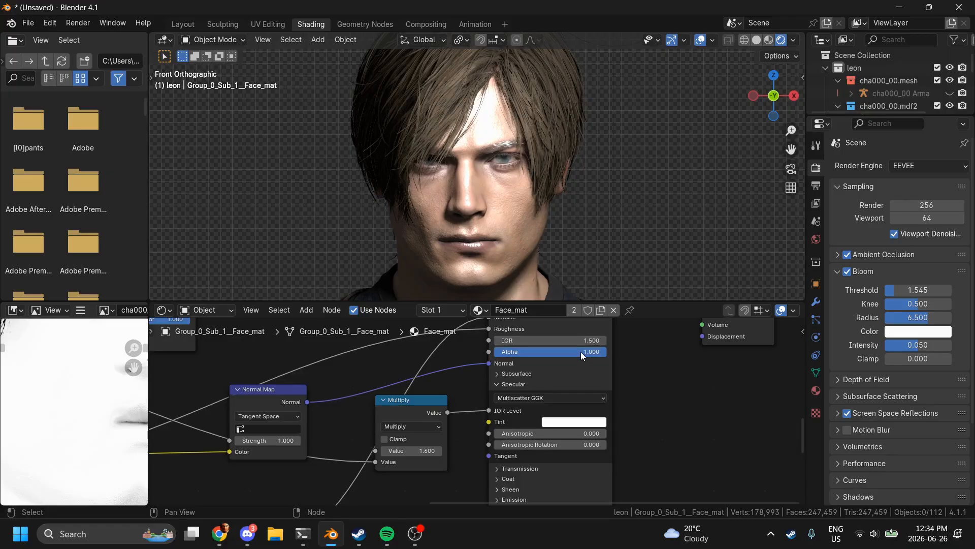
pyautogui.click(411, 450)
pyautogui.write('.5')
pyautogui.press('Return')
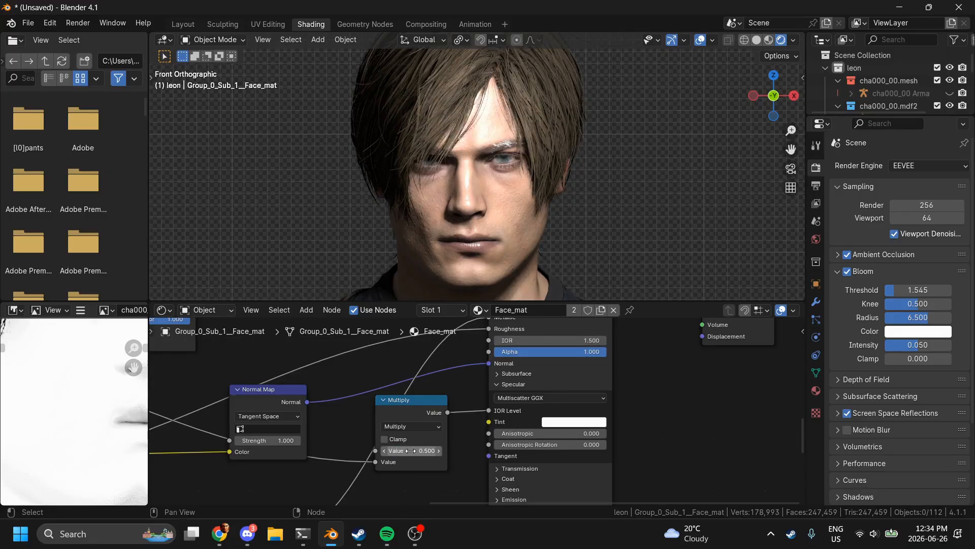
# Step: Examine the face shading in the Layout workspace, close up and from the front view
pyautogui.scroll(3, 585, 260)
pyautogui.click(183, 25)
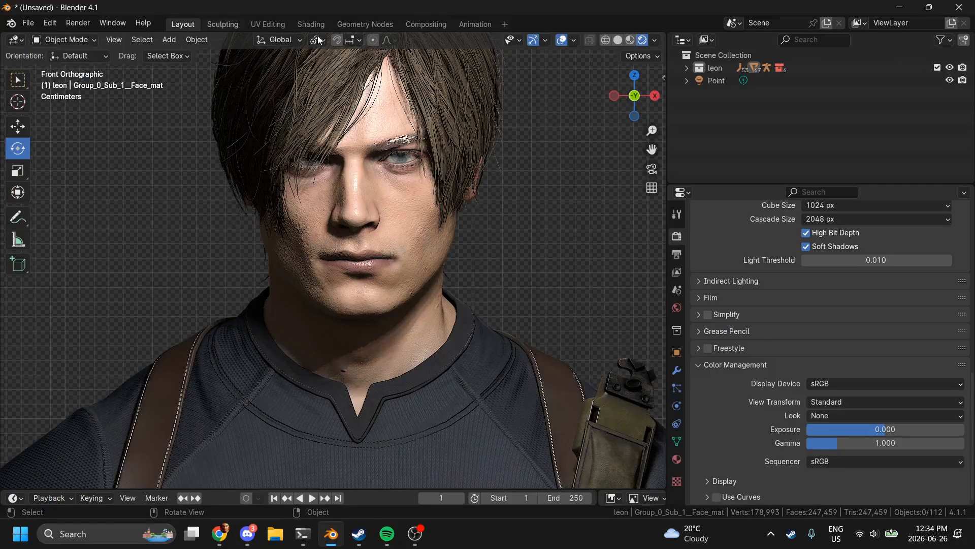
pyautogui.scroll(4, 514, 132)
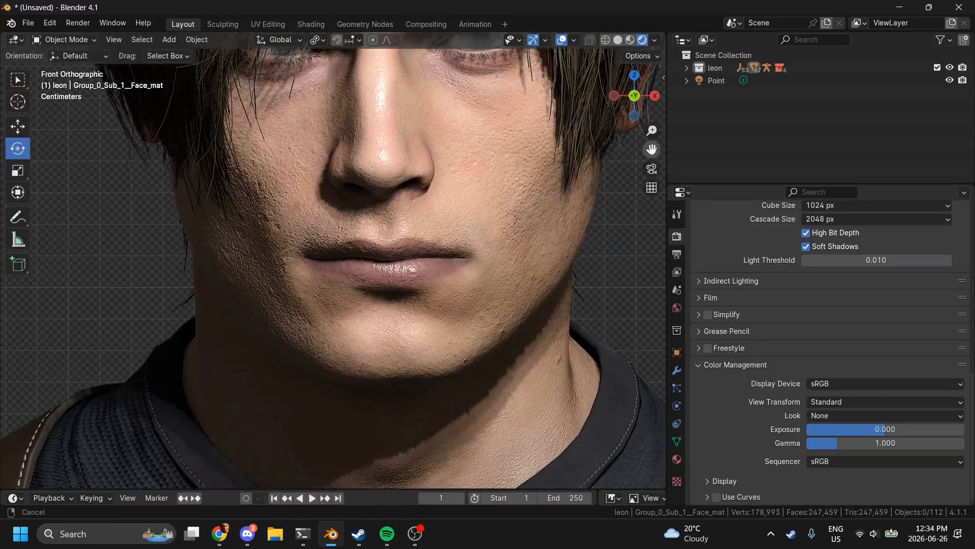
pyautogui.moveTo(654, 154); pyautogui.dragTo(636, 236)
pyautogui.scroll(-2, 653, 150)
pyautogui.moveTo(623, 85)
pyautogui.mouseDown()
pyautogui.moveTo(584, 84)
pyautogui.moveTo(624, 85)
pyautogui.mouseUp()
pyautogui.scroll(-6, 624, 85)
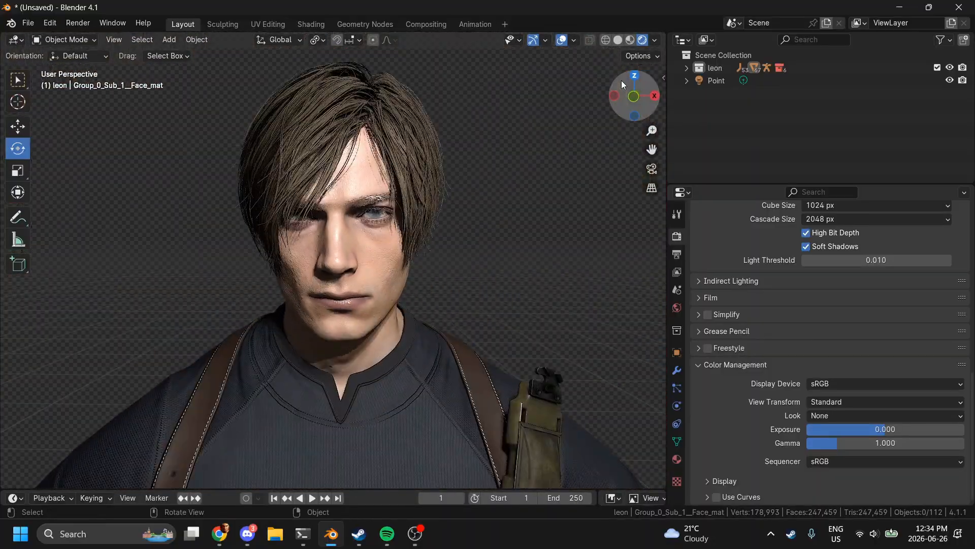
pyautogui.click(633, 96)
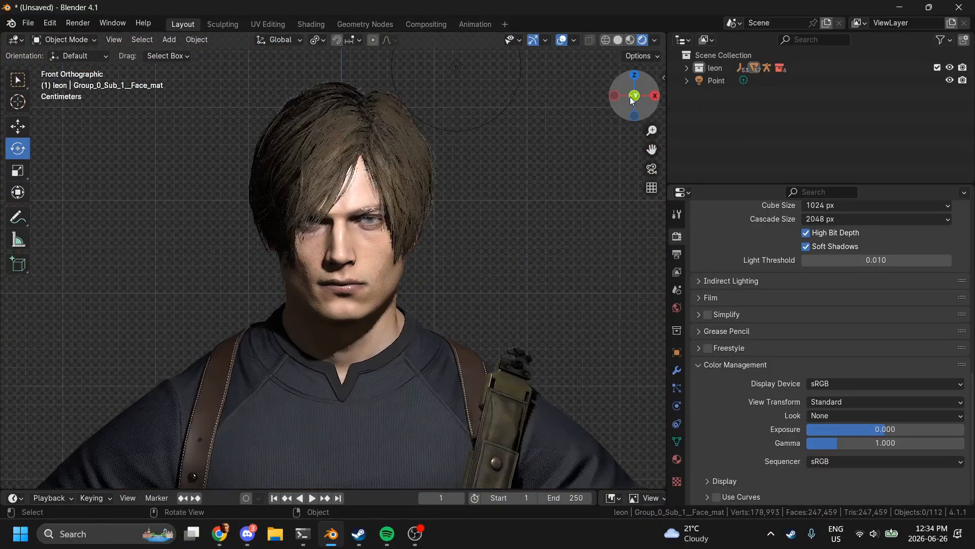
# Step: Return to the Shading workspace, select the face mesh and set the viewport compositor to Always
pyautogui.click(311, 24)
pyautogui.click(476, 249)
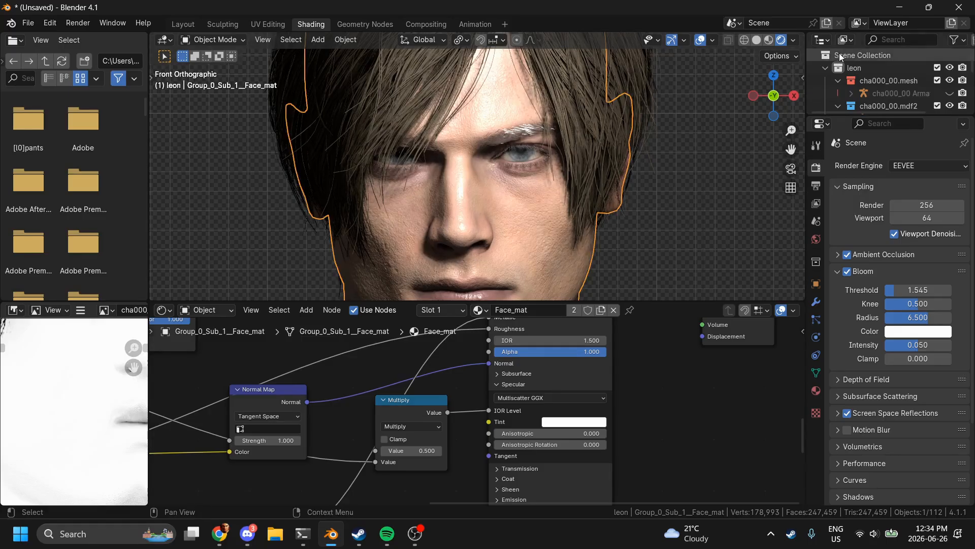
pyautogui.click(792, 42)
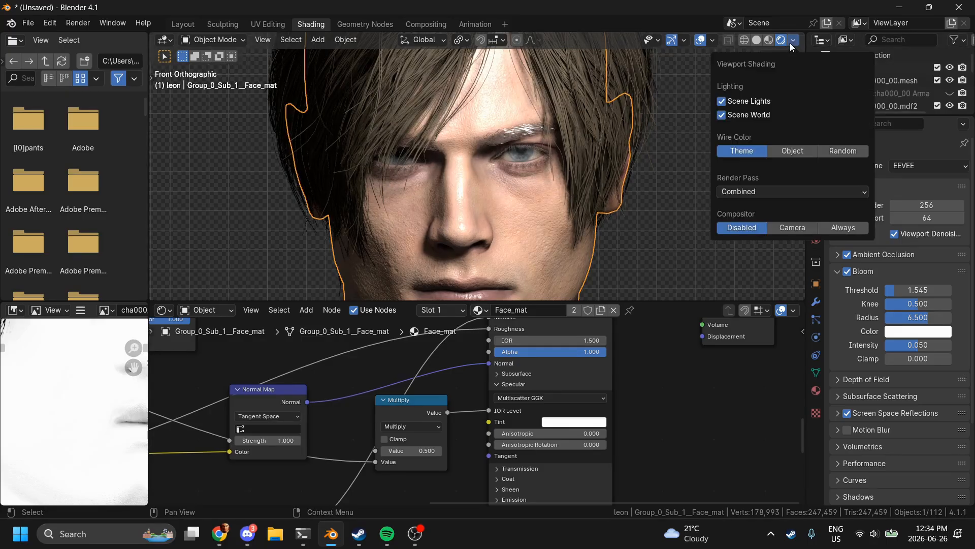
pyautogui.click(844, 228)
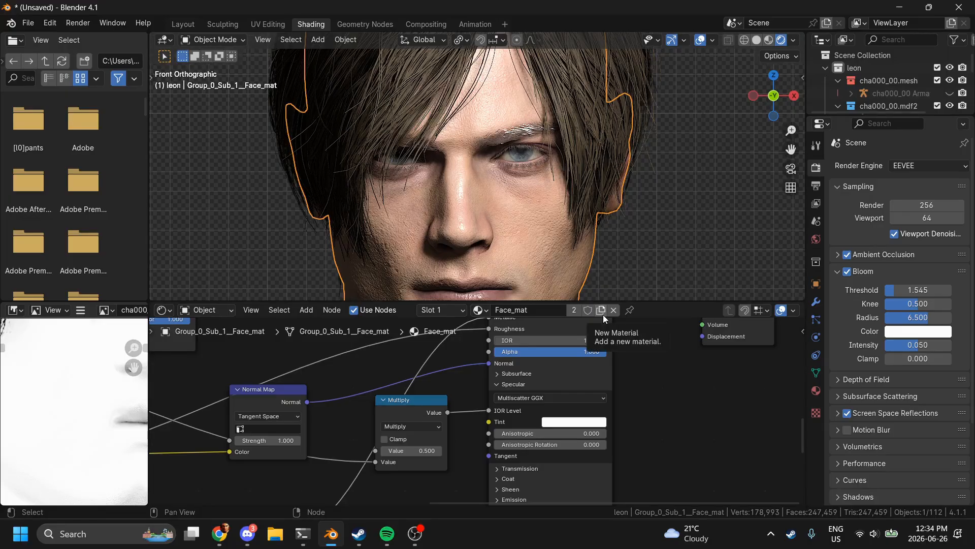
# Step: Expand the Principled BSDF's Subsurface settings and connect the AlphaTranslucentOcclusionCavityMap's separated translucency channel to the Weight input
pyautogui.click(513, 374)
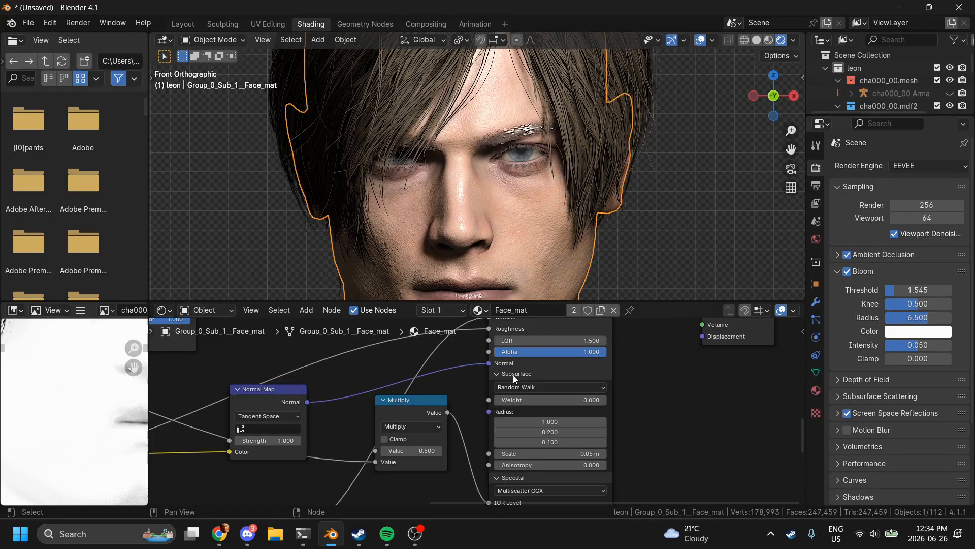
pyautogui.scroll(-1, 512, 375)
pyautogui.hscroll(-10, 513, 375)
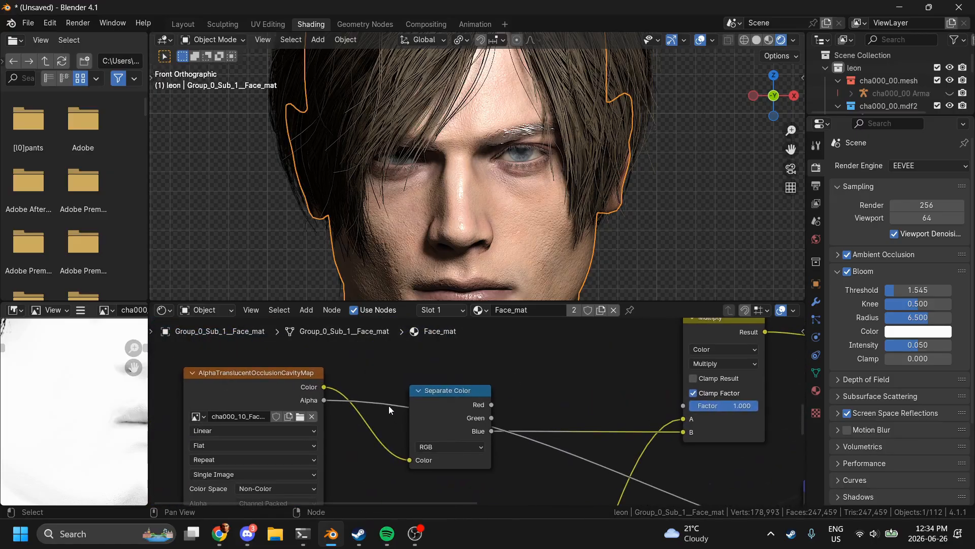
pyautogui.click(242, 375)
pyautogui.hscroll(5, 545, 419)
pyautogui.scroll(-1, 545, 418)
pyautogui.moveTo(366, 380); pyautogui.dragTo(579, 422)
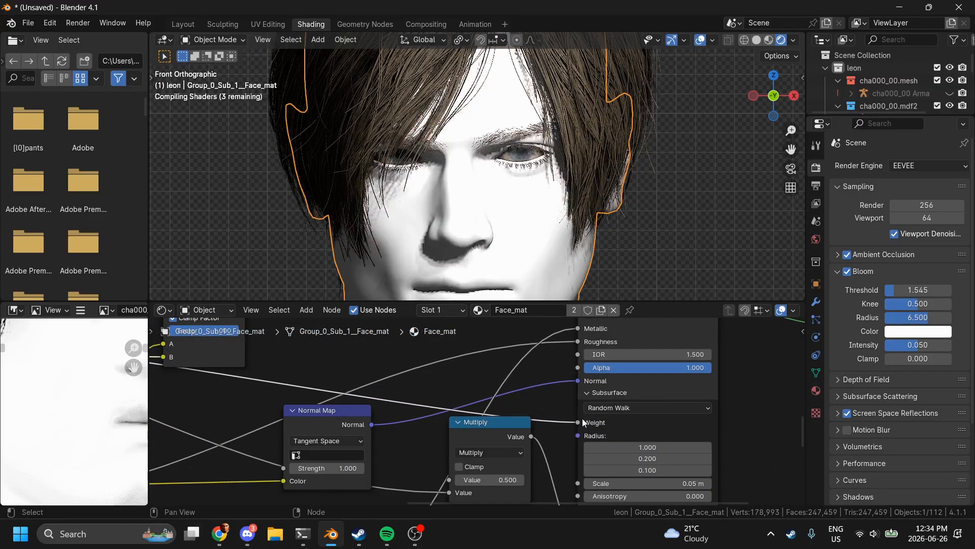
pyautogui.click(731, 227)
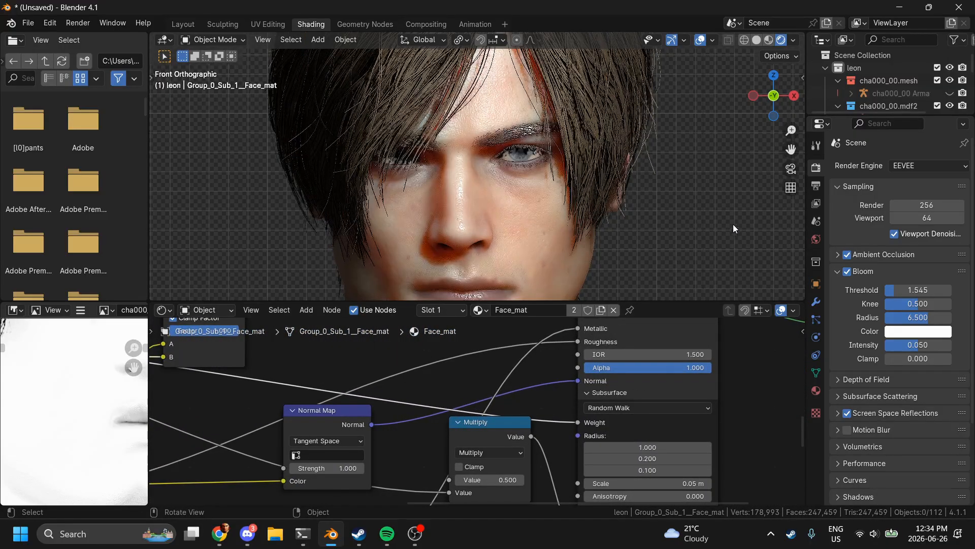
# Step: Set the Principled BSDF's Subsurface Scale to 0.015 m while viewing the nose and cheeks up close
pyautogui.moveTo(779, 105); pyautogui.dragTo(772, 105)
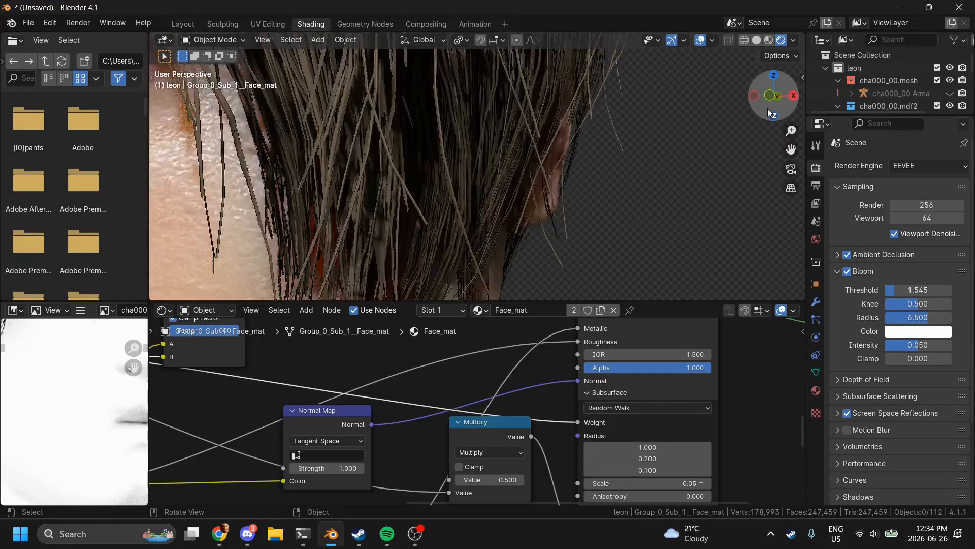
pyautogui.moveTo(790, 149); pyautogui.dragTo(773, 163)
pyautogui.scroll(3, 527, 405)
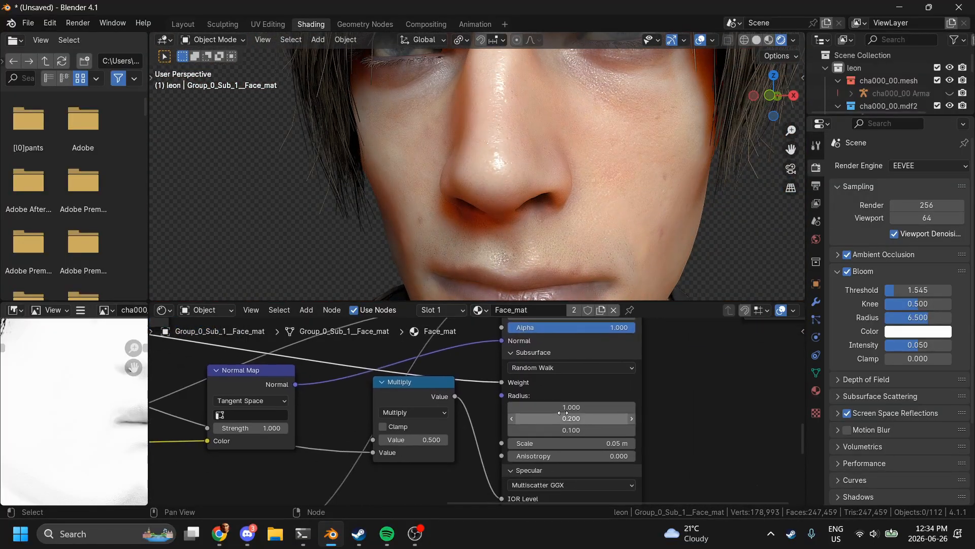
pyautogui.click(527, 404)
pyautogui.press('Right')
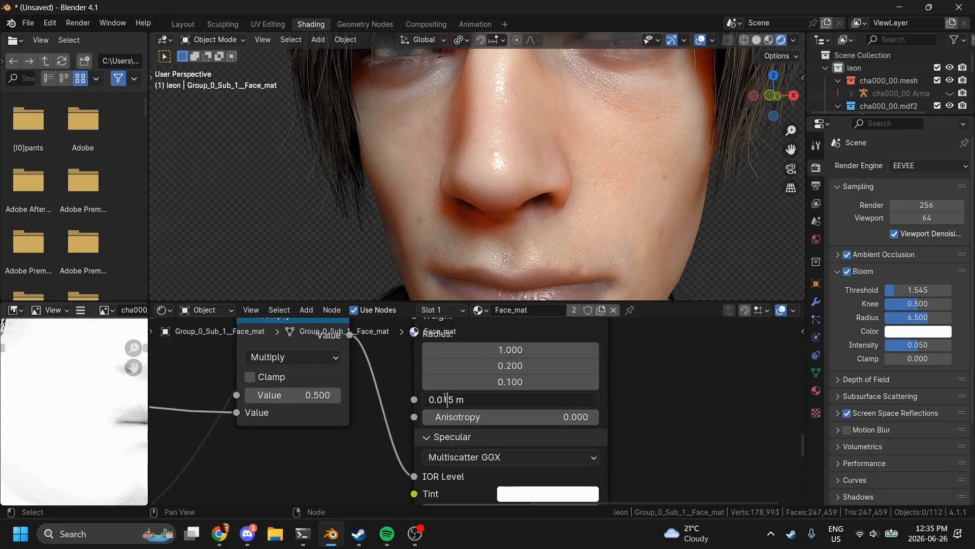
pyautogui.press('Return')
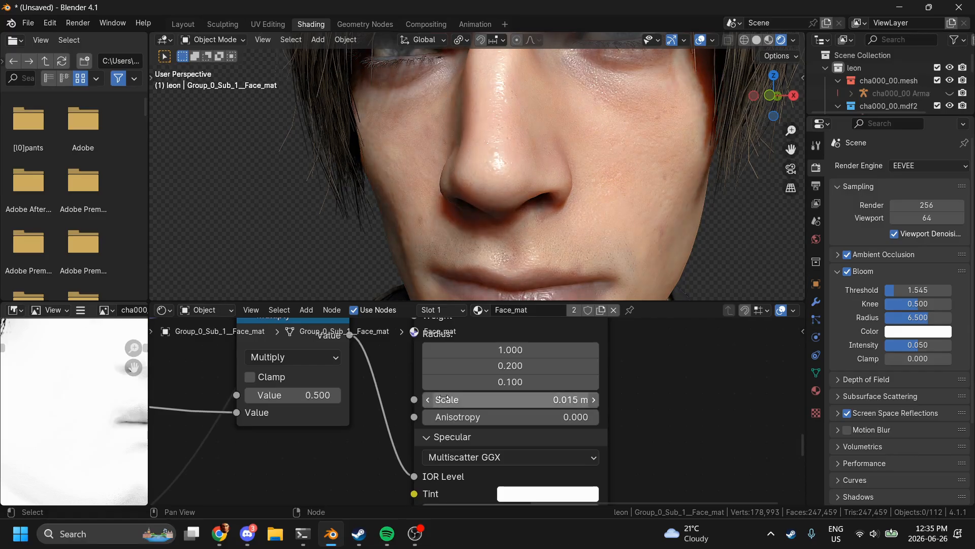
# Step: Inspect the nose's skin shading up close and switch to Chrome to compare it with the Resident Evil 4 Remake screenshot of Leon
pyautogui.scroll(-6, 544, 219)
pyautogui.scroll(5, 632, 211)
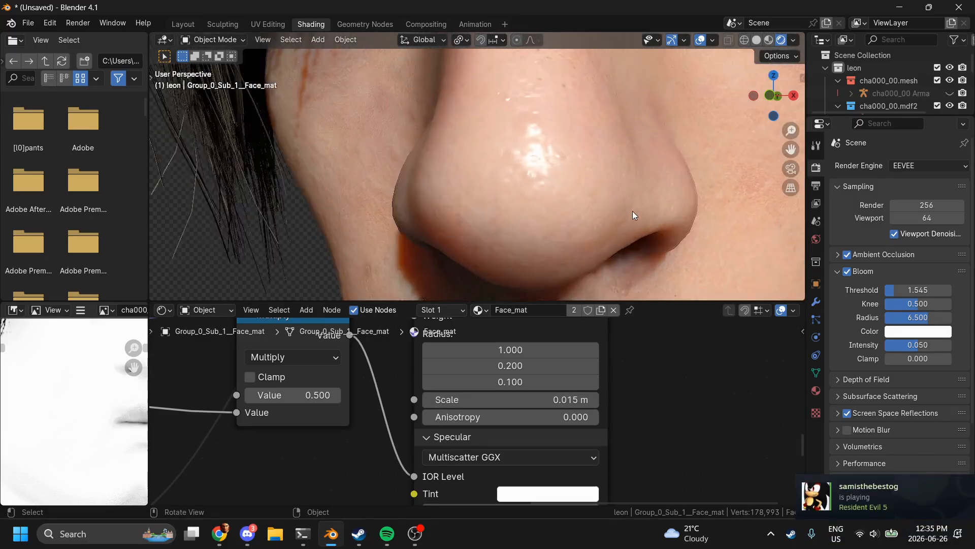
pyautogui.scroll(-3, 632, 211)
pyautogui.moveTo(769, 99)
pyautogui.mouseDown()
pyautogui.moveTo(758, 98)
pyautogui.moveTo(791, 104)
pyautogui.mouseUp()
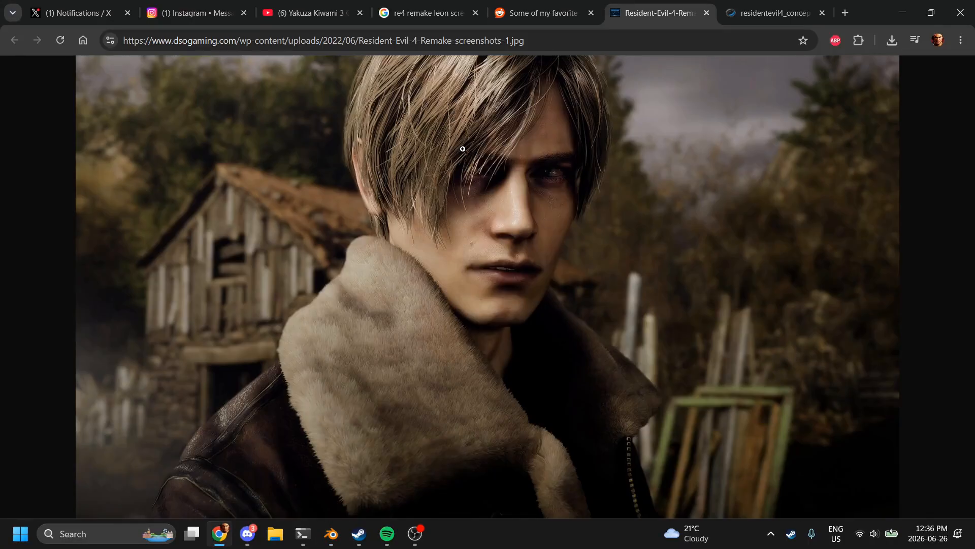
pyautogui.click(462, 148)
pyautogui.click(617, 152)
pyautogui.click(627, 163)
pyautogui.keyDown('ctrl'); pyautogui.scroll(5, 424, 249); pyautogui.keyUp('ctrl')
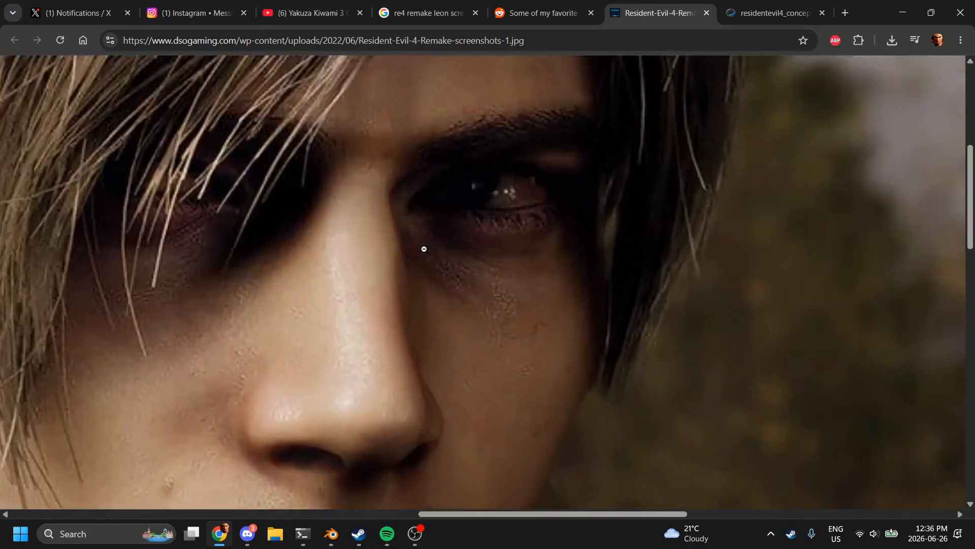
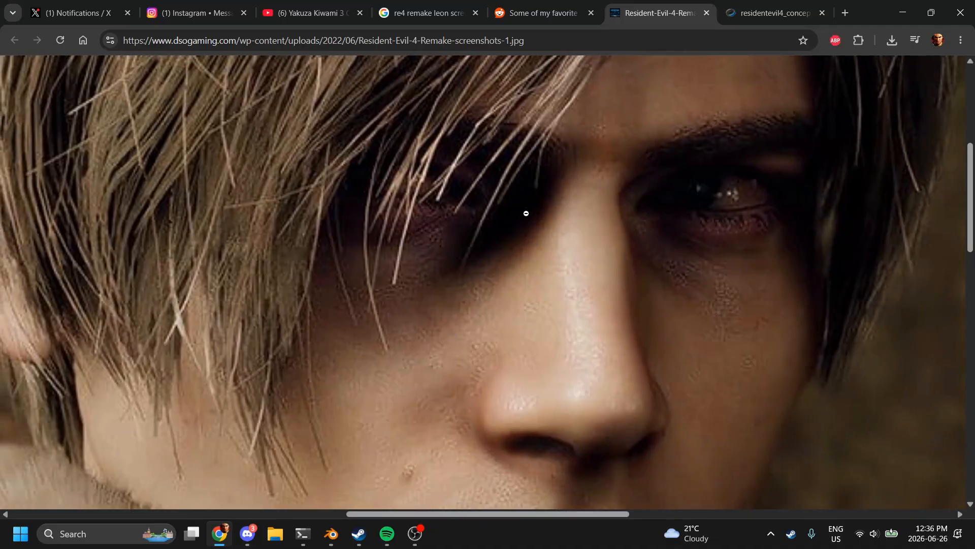
pyautogui.keyDown('ctrl'); pyautogui.scroll(-5, 568, 175); pyautogui.keyUp('ctrl')
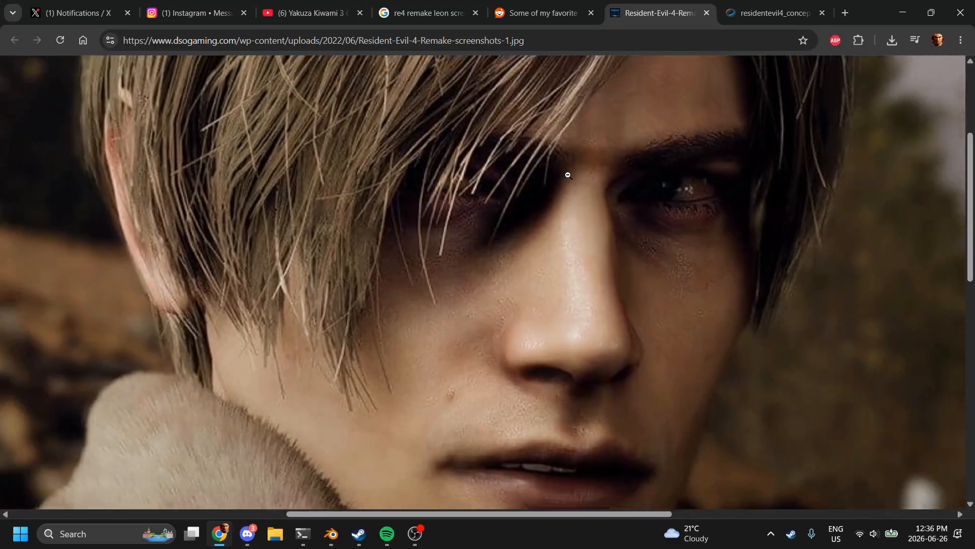
pyautogui.keyDown('ctrl'); pyautogui.scroll(2, 312, 242); pyautogui.keyUp('ctrl')
pyautogui.keyDown('ctrl'); pyautogui.scroll(1, 311, 242); pyautogui.keyUp('ctrl')
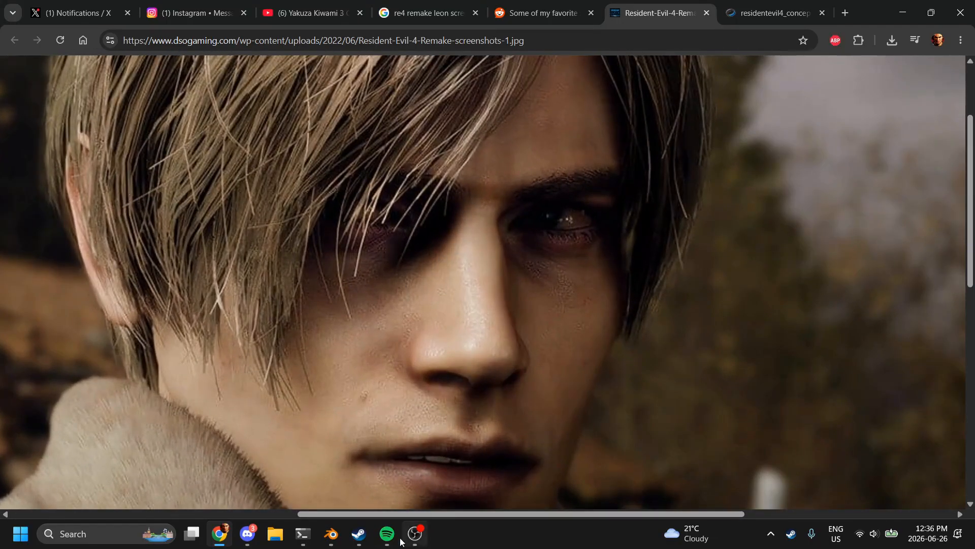
# Step: Switch back to Blender and examine the skin shading around the eye, nose and mouth alongside the Subsurface Radius values
pyautogui.moveTo(331, 533)
pyautogui.click(349, 455)
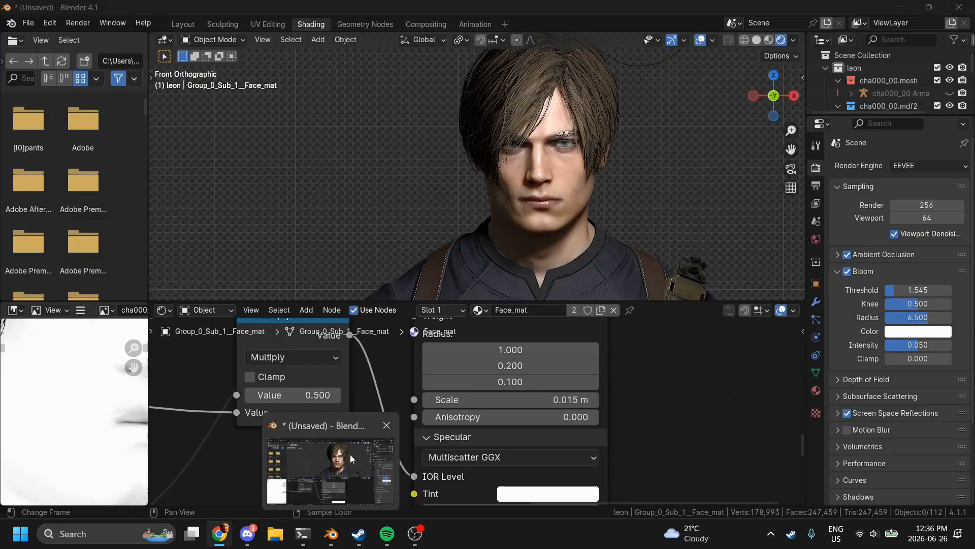
pyautogui.hscroll(-5, 535, 200)
pyautogui.hscroll(5, 535, 200)
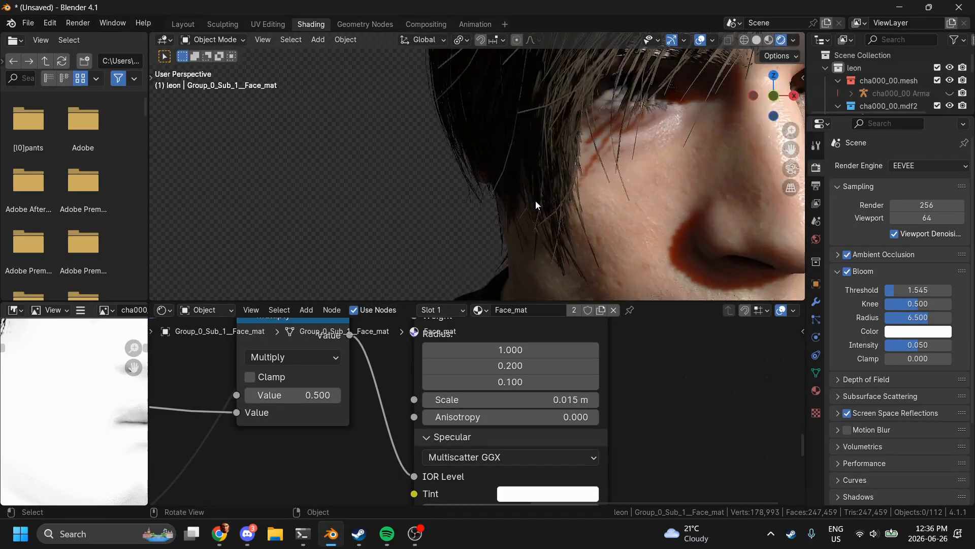
pyautogui.scroll(-1, 535, 200)
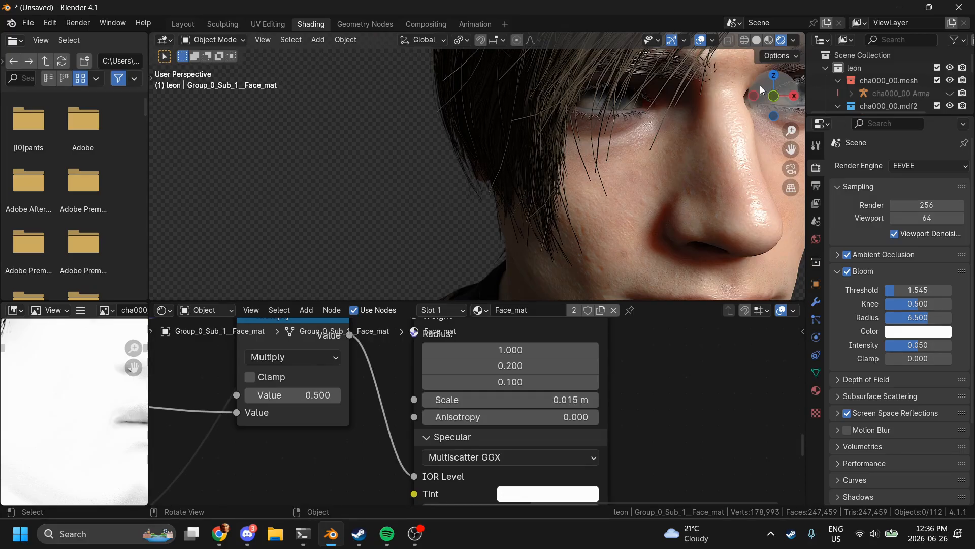
pyautogui.moveTo(760, 86); pyautogui.dragTo(743, 121)
pyautogui.scroll(2, 472, 337)
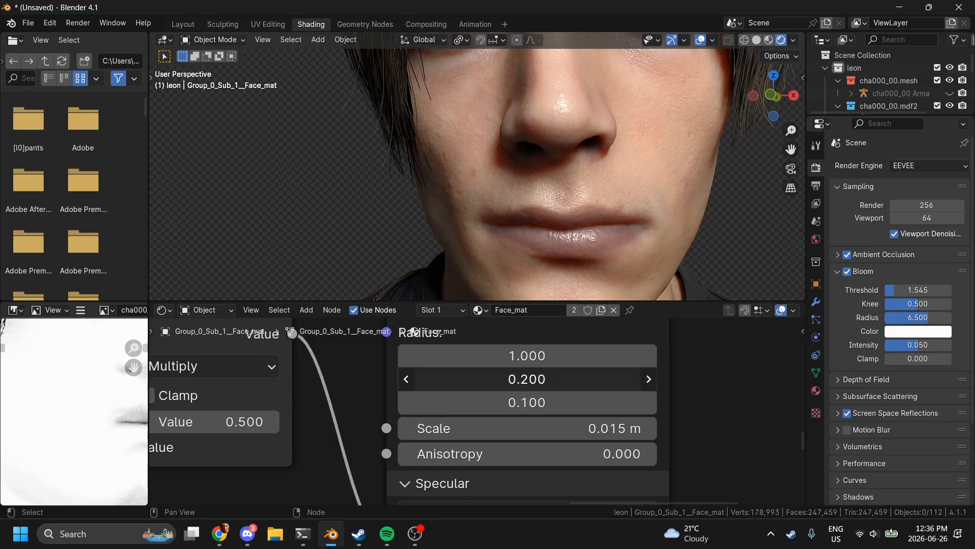
pyautogui.click(503, 381)
pyautogui.click(504, 380)
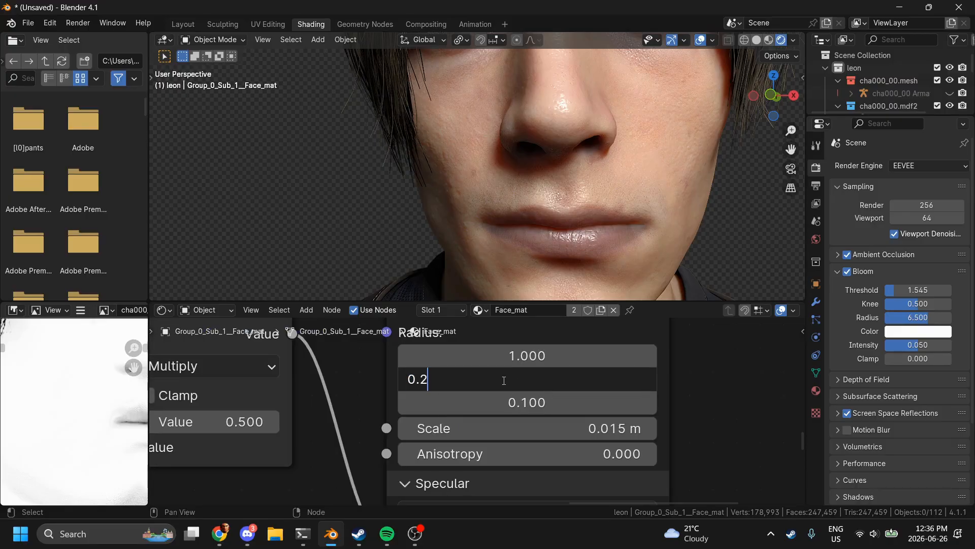
pyautogui.press('Return')
# Step: Add an RGB node in the empty space beside the face material's Principled BSDF
pyautogui.hscroll(3, 572, 381)
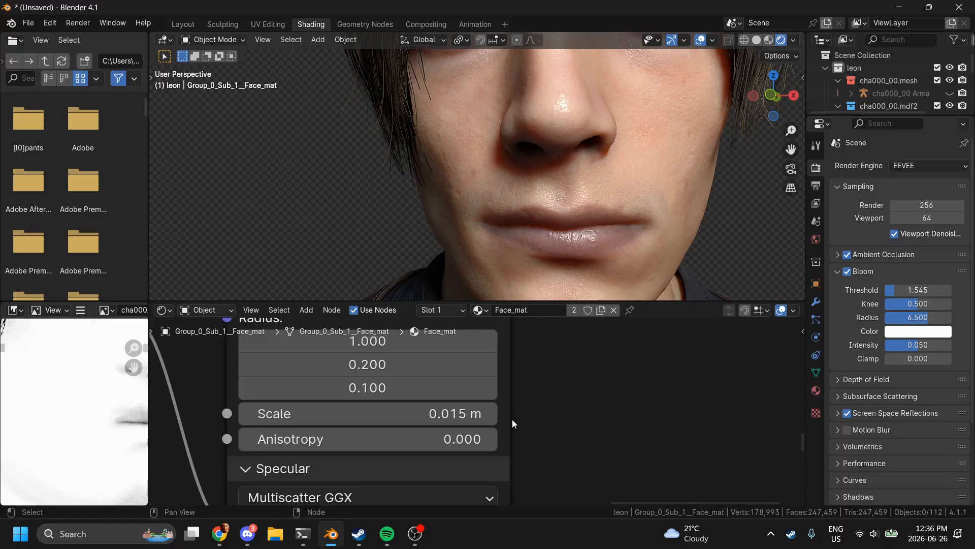
pyautogui.scroll(-3, 512, 419)
pyautogui.hotkey('shift', 'a')
pyautogui.moveTo(512, 419)
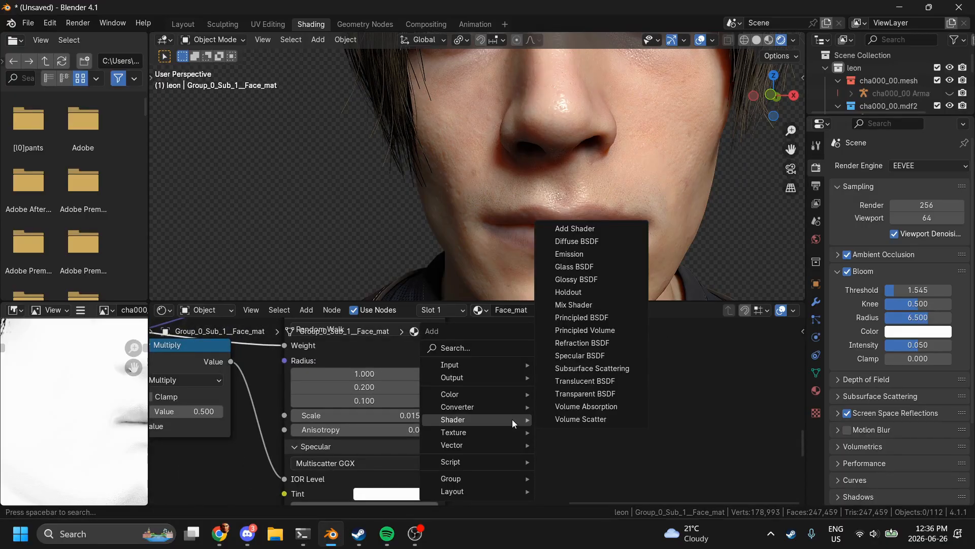
pyautogui.write('color')
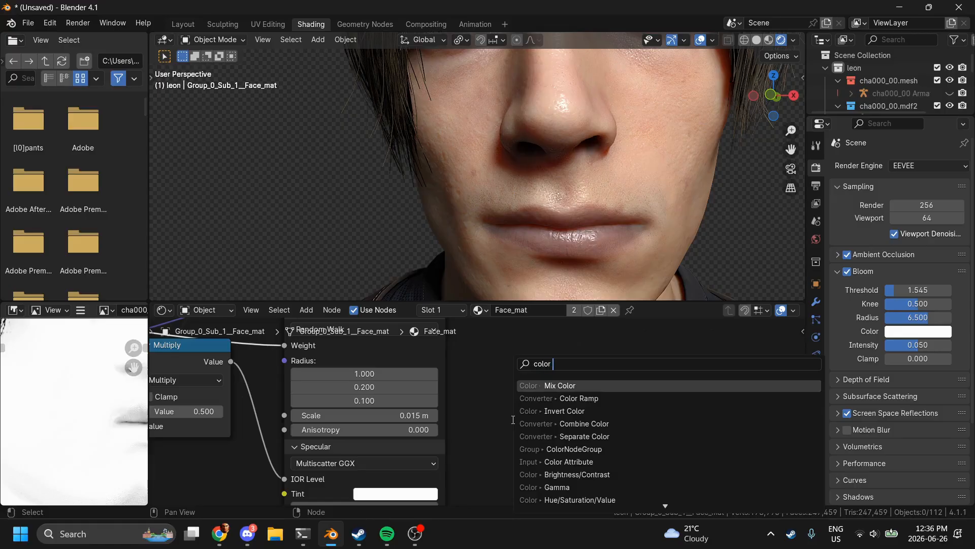
pyautogui.press('BackSpace')
pyautogui.press('BackSpace')
pyautogui.press('BackSpace')
pyautogui.press('BackSpace')
pyautogui.press('BackSpace')
pyautogui.write('rgb')
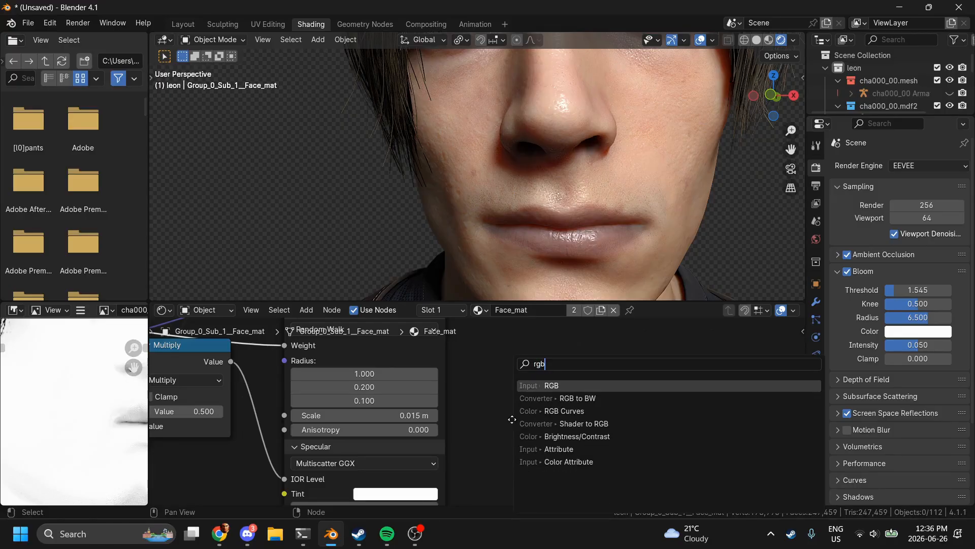
pyautogui.press('Return')
pyautogui.click(491, 331)
# Step: Set the RGB node's color to Red 1, Green 0.2 and Blue 0.1, and shift its hue to a yellow-orange
pyautogui.click(530, 456)
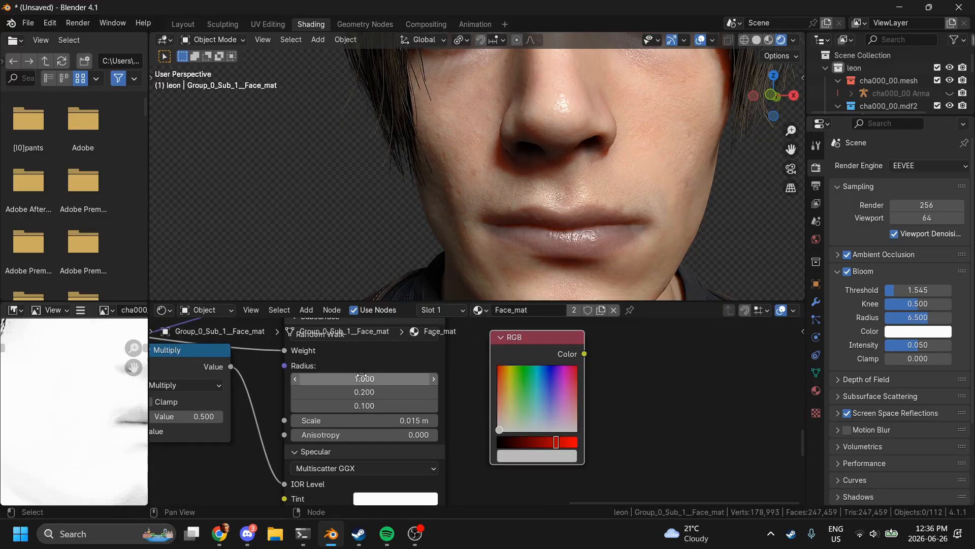
pyautogui.click(523, 452)
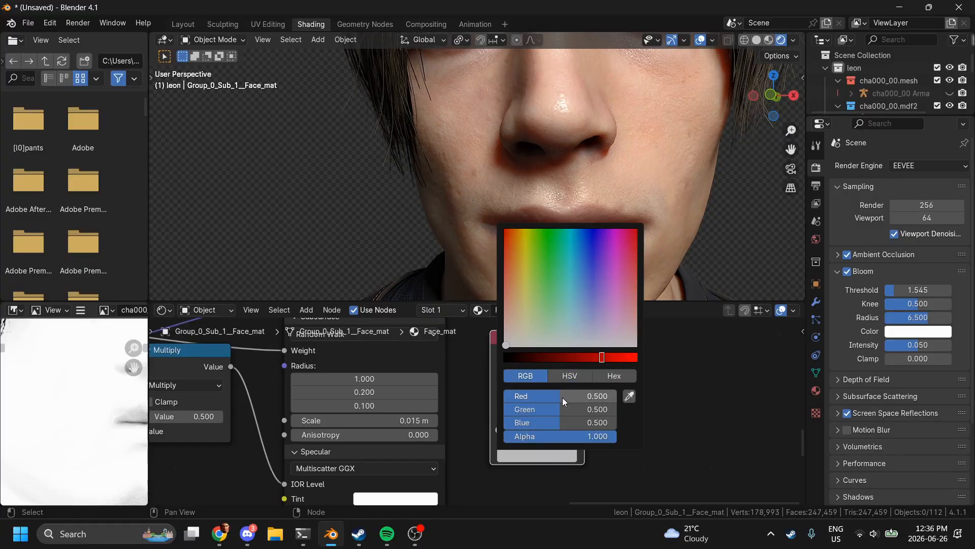
pyautogui.click(562, 398)
pyautogui.write('1')
pyautogui.press('Return')
pyautogui.click(563, 409)
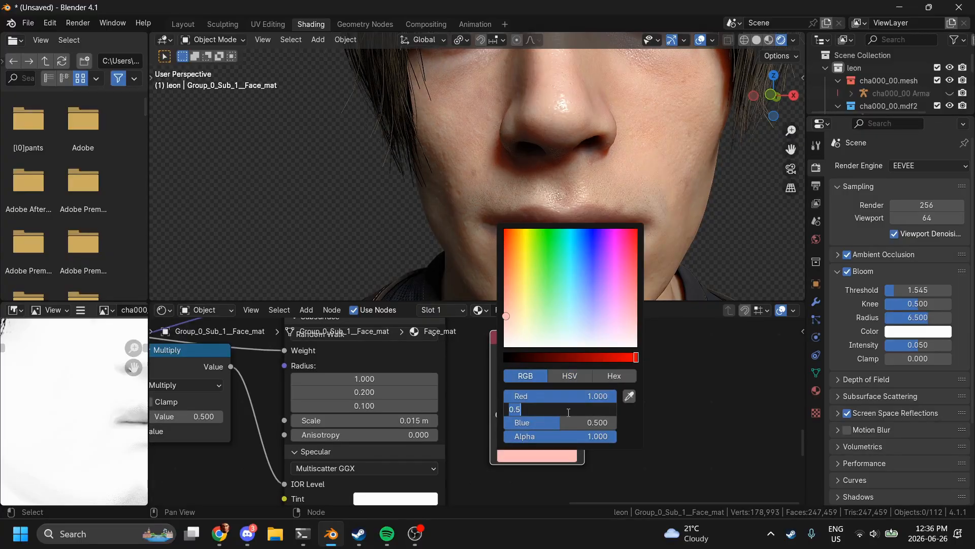
pyautogui.write('0.2')
pyautogui.press('Return')
pyautogui.click(562, 421)
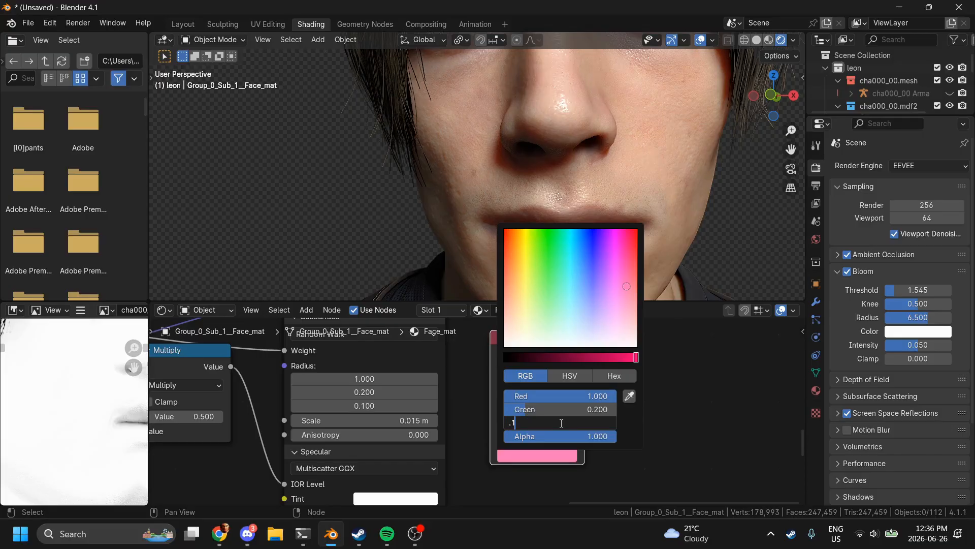
pyautogui.write('.1')
pyautogui.press('Return')
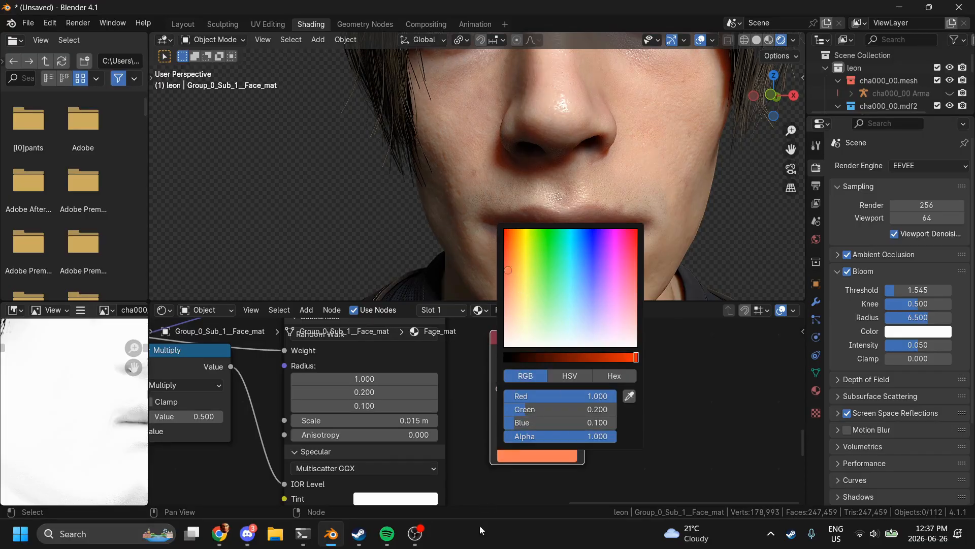
pyautogui.click(529, 450)
pyautogui.moveTo(510, 271); pyautogui.dragTo(519, 271)
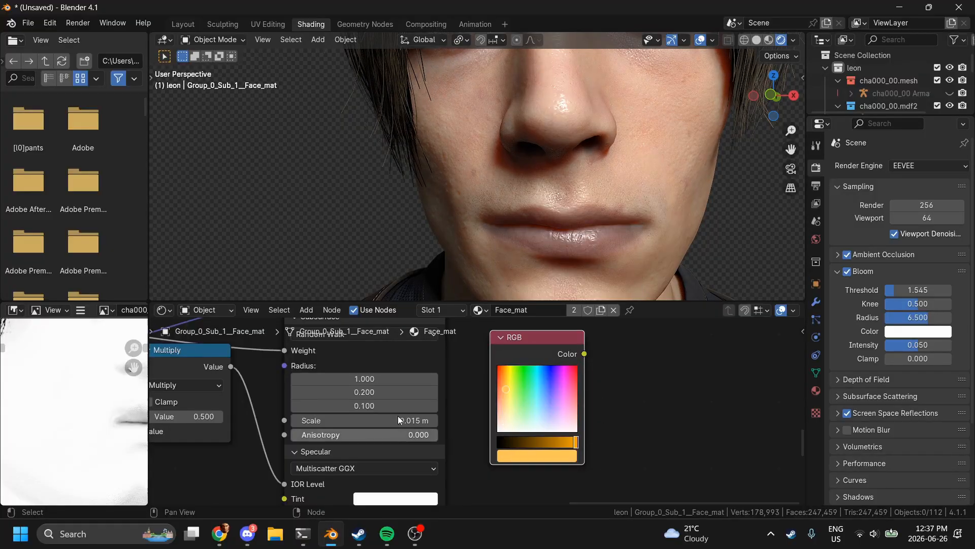
# Step: Set the second Subsurface Radius value to 0.5 and check the face's skin shading from the front
pyautogui.click(396, 392)
pyautogui.write('.5')
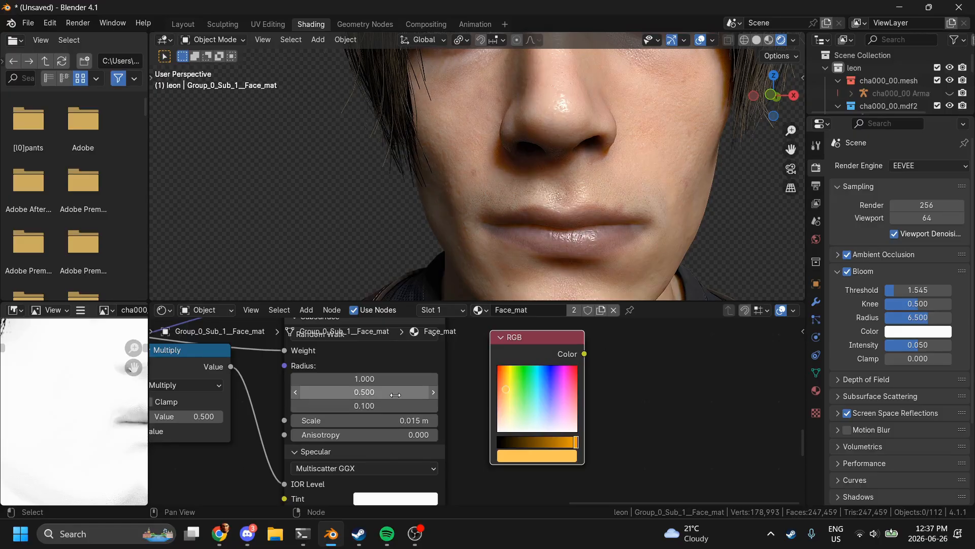
pyautogui.press('Return')
pyautogui.scroll(-5, 572, 133)
pyautogui.scroll(10, 650, 181)
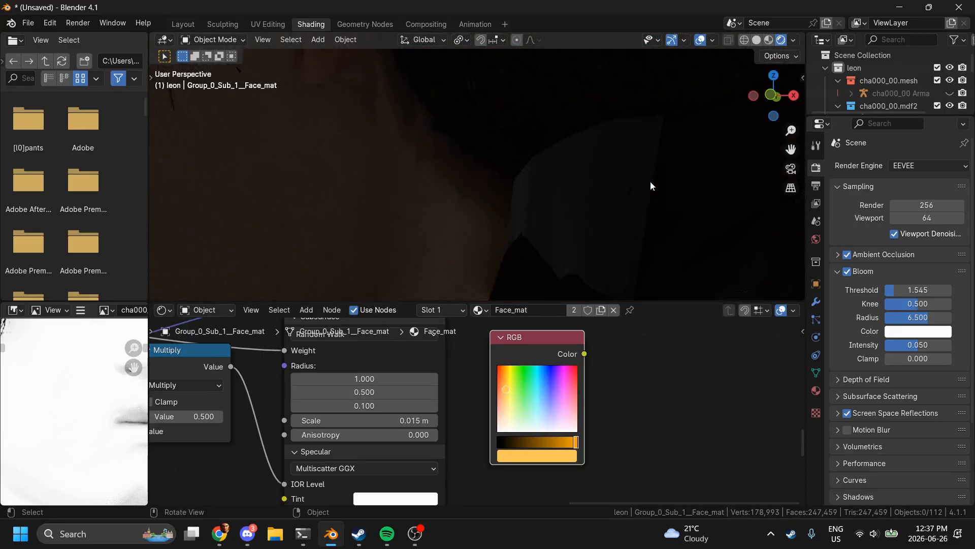
pyautogui.scroll(-10, 569, 139)
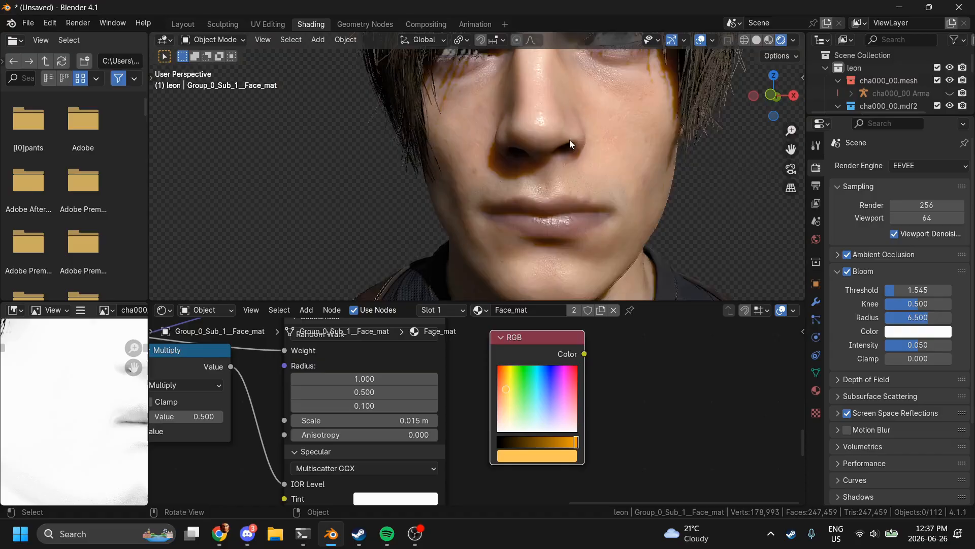
pyautogui.click(772, 95)
pyautogui.scroll(8, 553, 207)
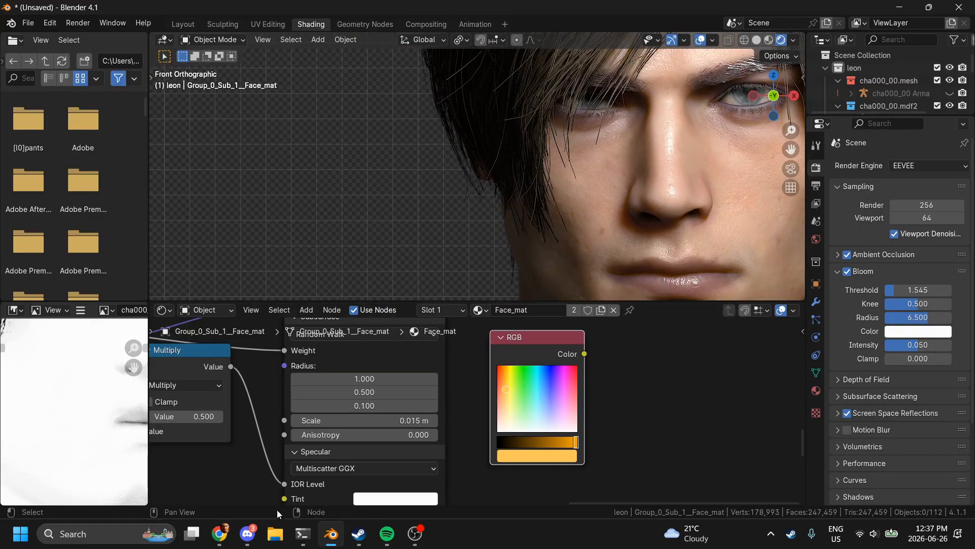
# Step: Switch to Chrome to compare the skin tones with the Resident Evil 4 Remake screenshot of Leon, and return to Blender
pyautogui.click(219, 533)
pyautogui.scroll(-1, 482, 350)
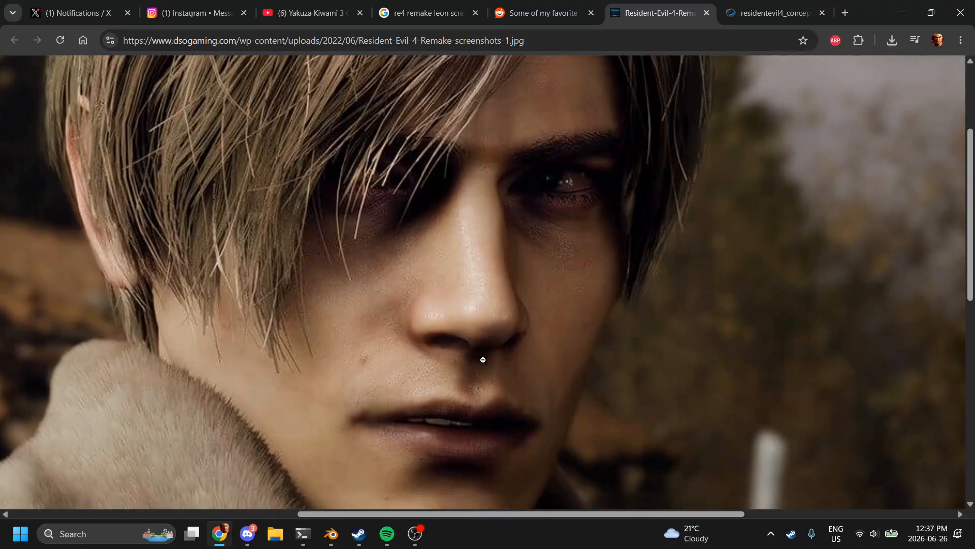
pyautogui.scroll(2, 478, 325)
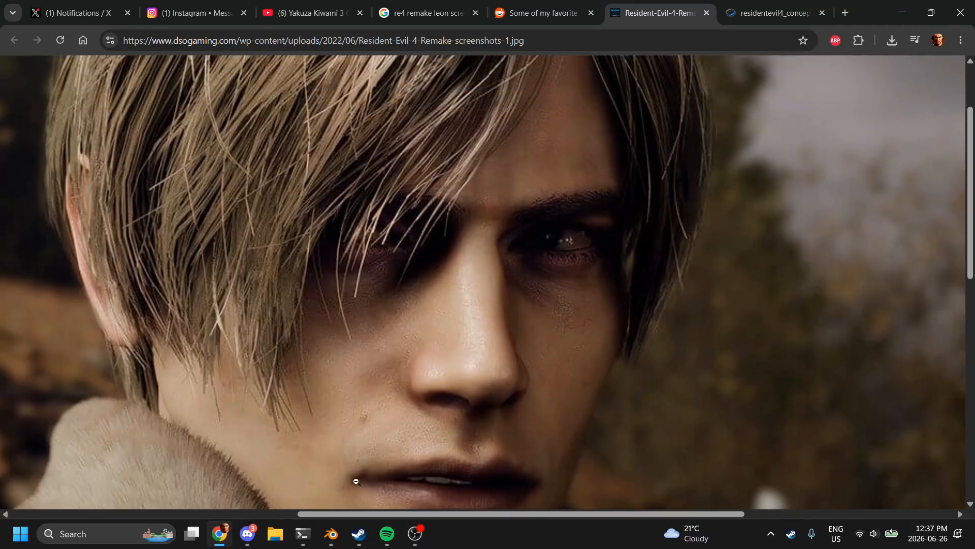
pyautogui.click(323, 541)
pyautogui.scroll(-5, 724, 174)
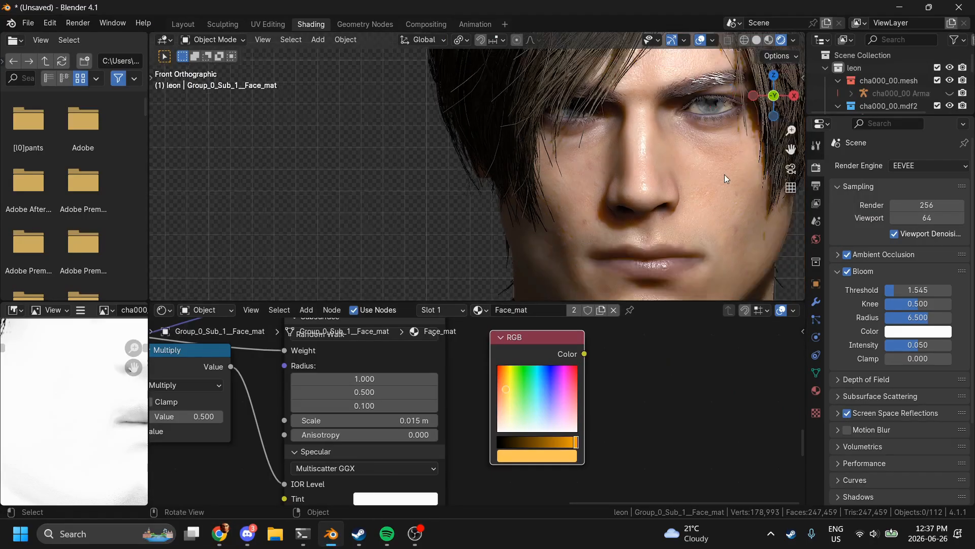
# Step: Set the third Subsurface Radius value to 0.35 and check the skin shading on the face
pyautogui.scroll(3, 430, 433)
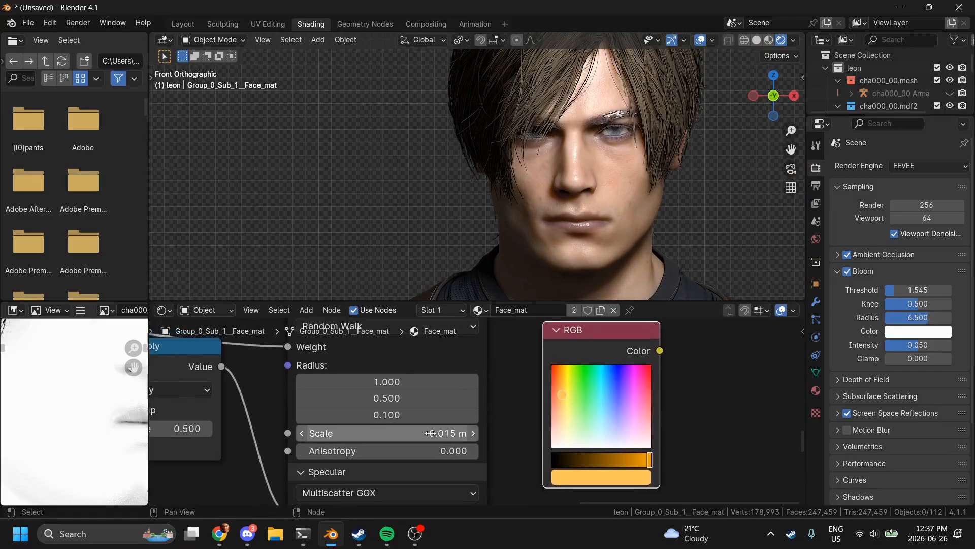
pyautogui.click(431, 433)
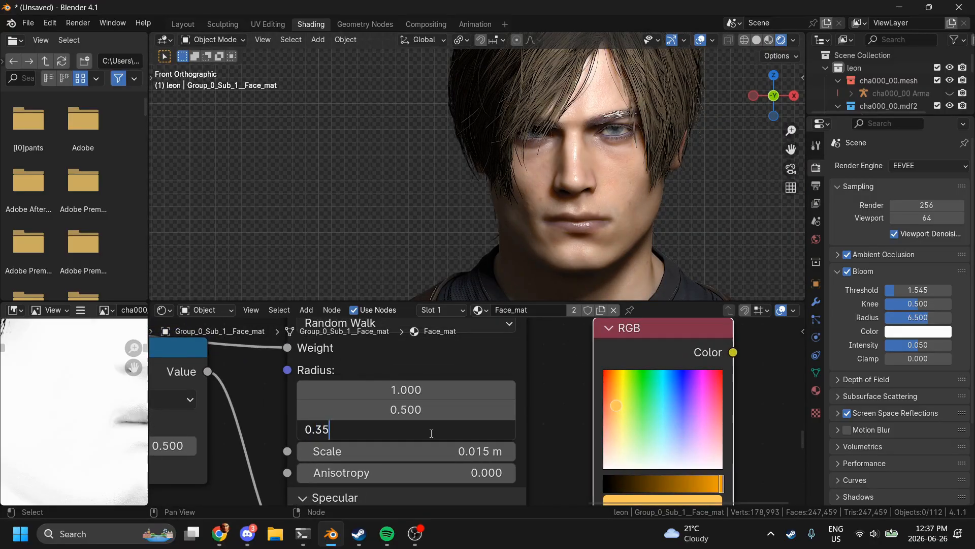
pyautogui.write('0.35')
pyautogui.press('Return')
pyautogui.scroll(4, 705, 238)
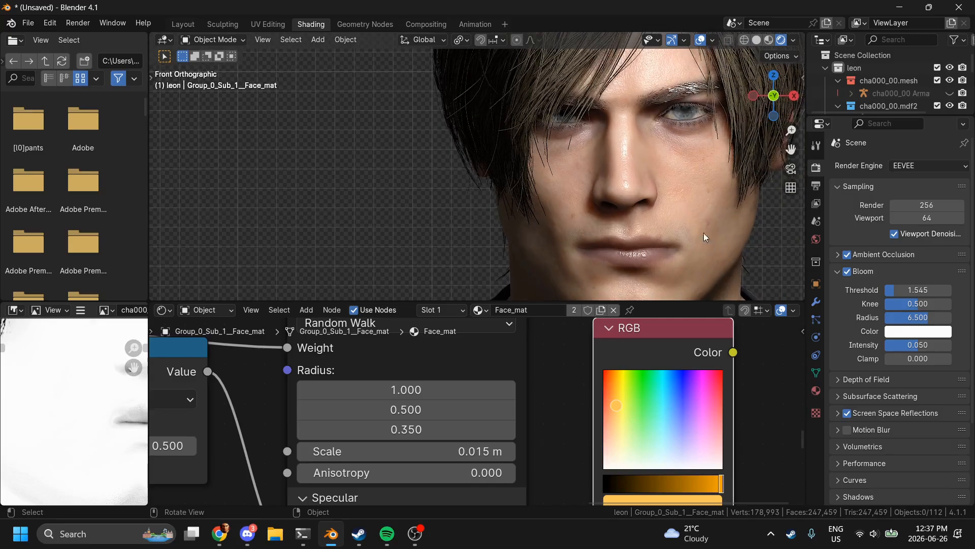
# Step: Try all three Subsurface Radius values at 1.0 on the face, and undo the change
pyautogui.moveTo(408, 390); pyautogui.dragTo(409, 430)
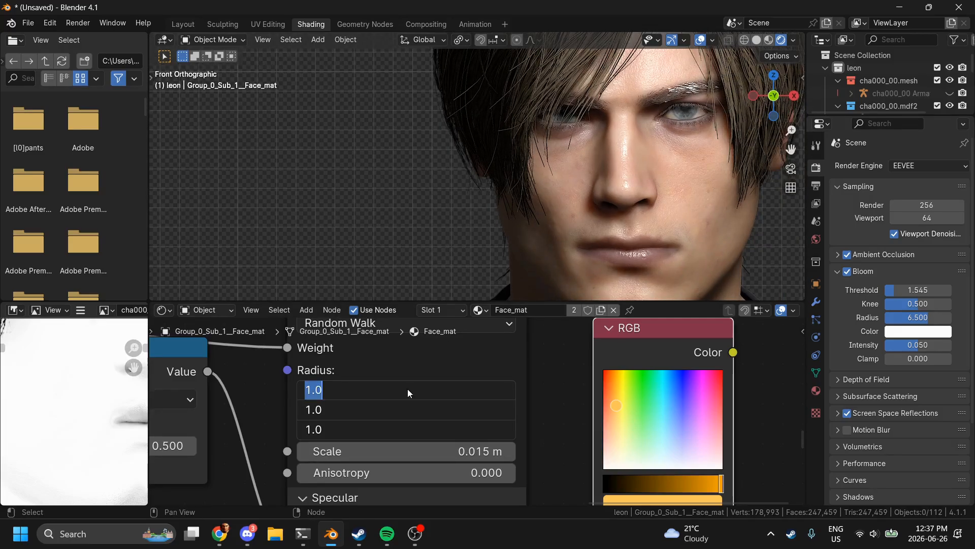
pyautogui.press('Return')
pyautogui.scroll(-4, 694, 116)
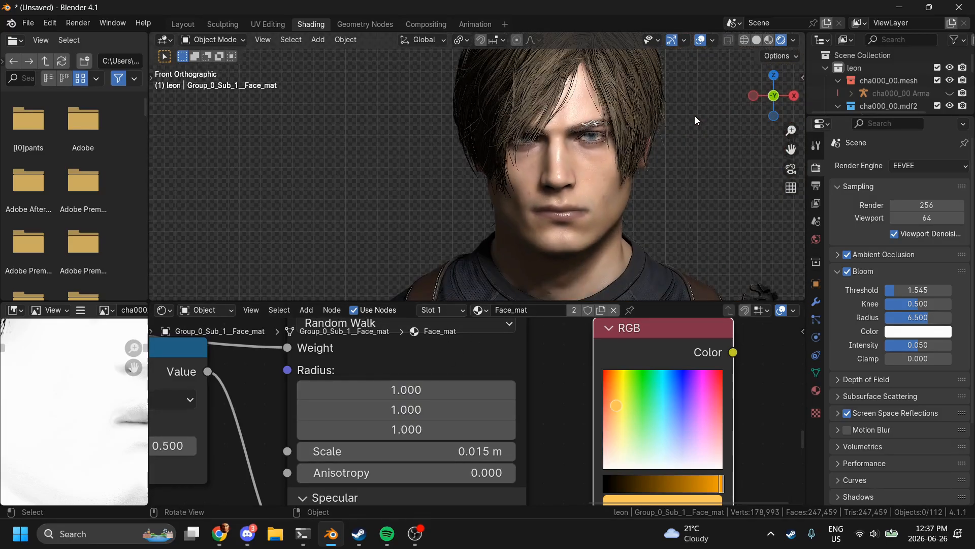
pyautogui.hotkey('ctrl', 'z')
# Step: Delete the RGB node beside the Principled BSDF
pyautogui.scroll(-2, 583, 389)
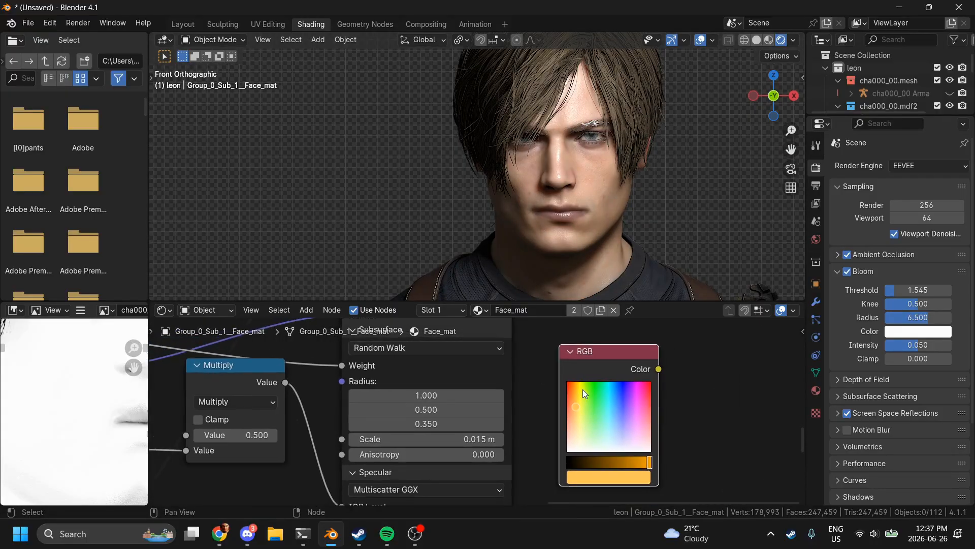
pyautogui.moveTo(522, 377); pyautogui.dragTo(605, 441)
pyautogui.press('x')
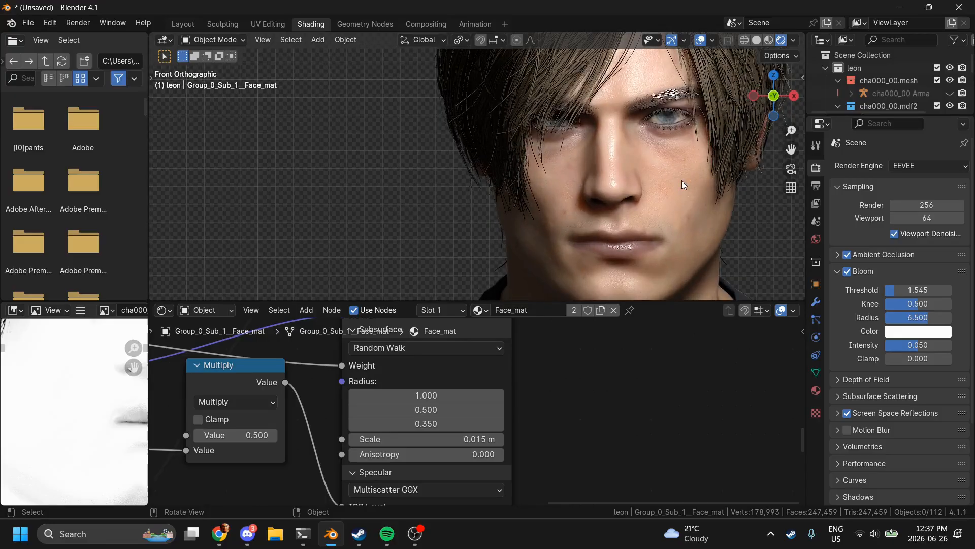
# Step: Switch to the Layout workspace and inspect the face shading from an angle and from the front
pyautogui.click(192, 25)
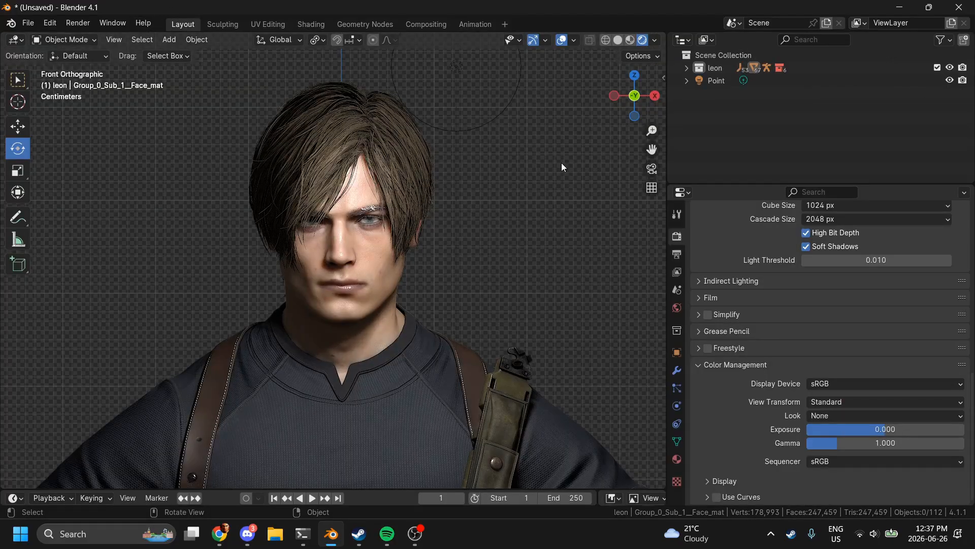
pyautogui.moveTo(635, 99); pyautogui.dragTo(587, 111)
pyautogui.scroll(5, 534, 126)
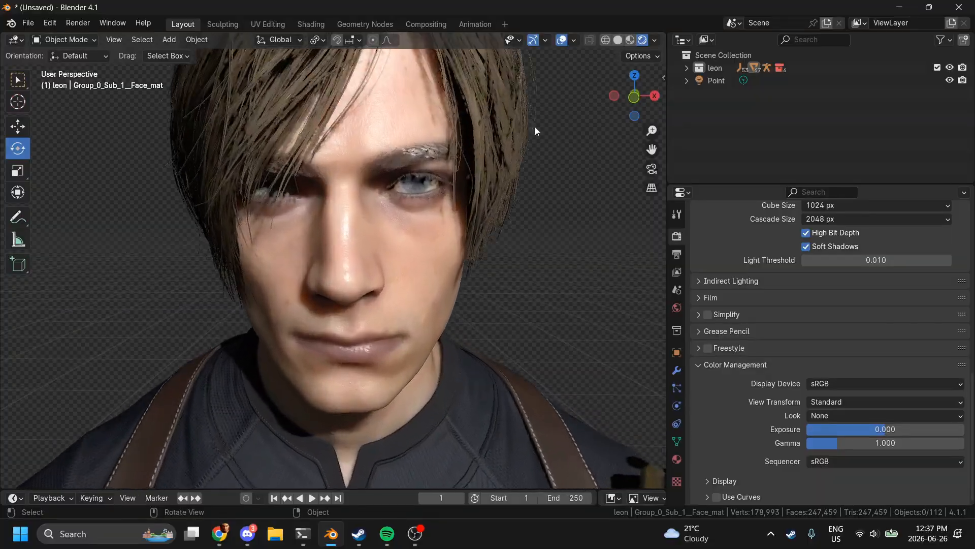
pyautogui.click(638, 98)
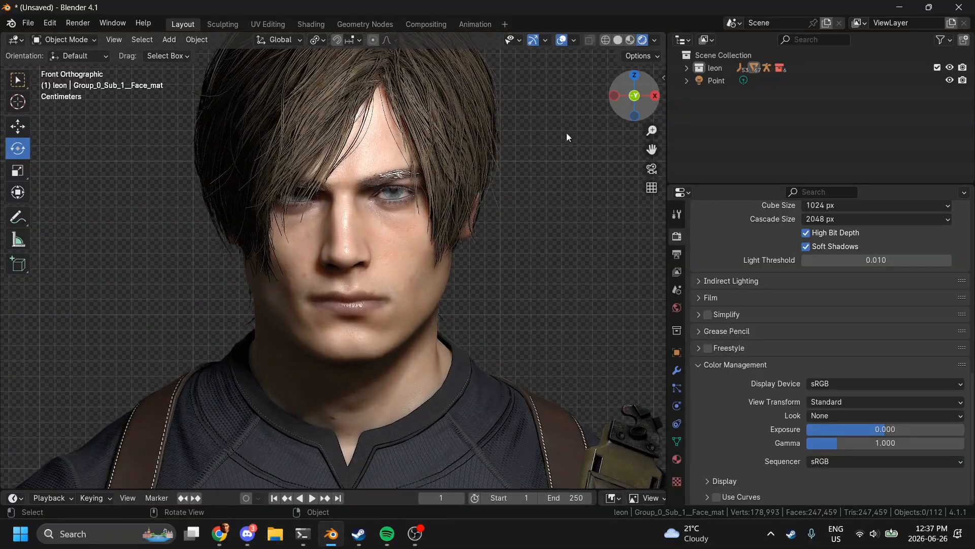
pyautogui.scroll(-2, 490, 147)
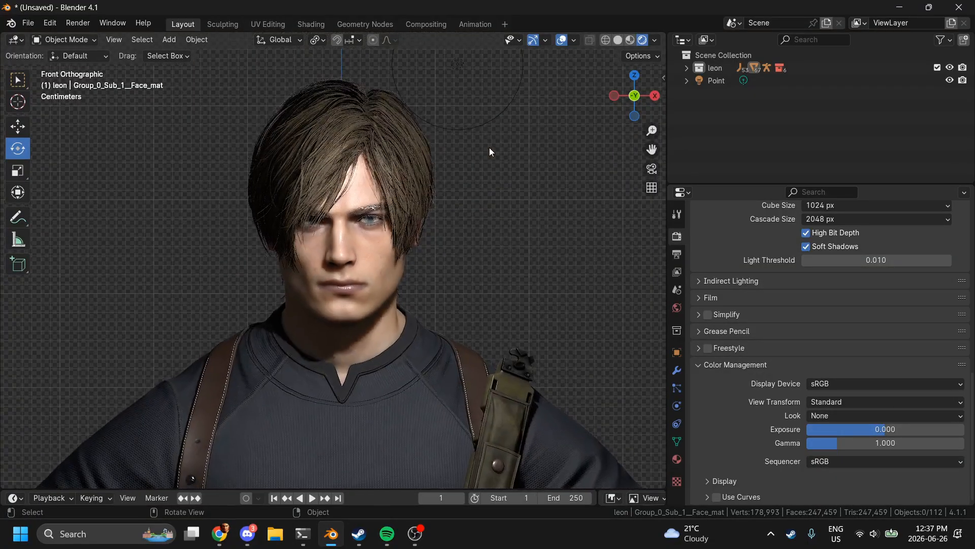
pyautogui.scroll(2, 489, 147)
# Step: Select the EyeAO mesh over the eyes and bring its material's Principled BSDF and Multiply nodes into view in the Shading workspace
pyautogui.click(489, 147)
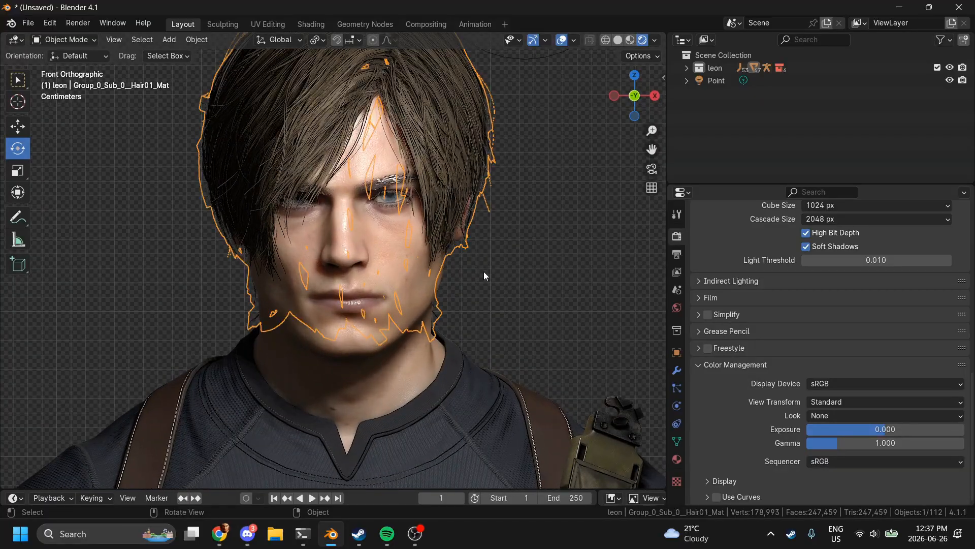
pyautogui.scroll(8, 484, 271)
pyautogui.scroll(-6, 484, 107)
pyautogui.click(485, 107)
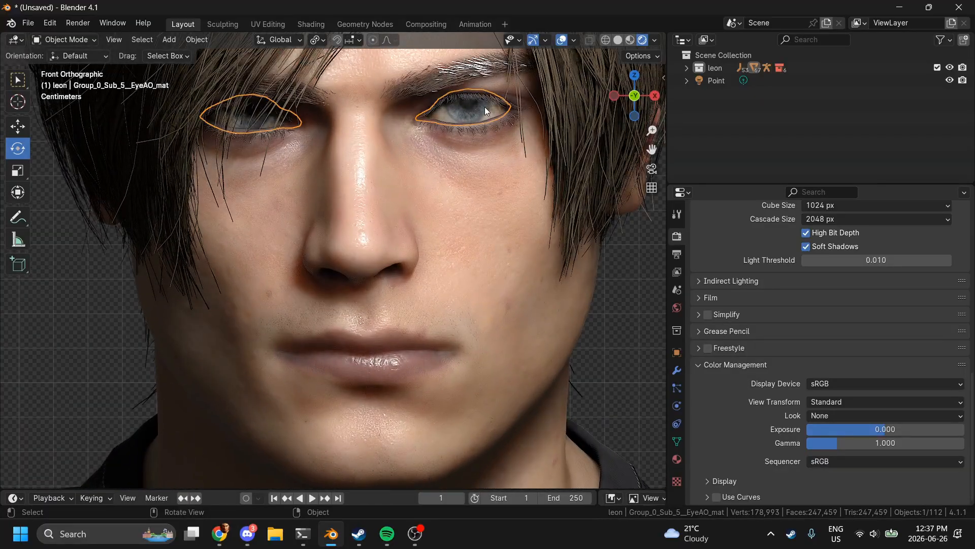
pyautogui.click(307, 24)
pyautogui.scroll(2, 374, 102)
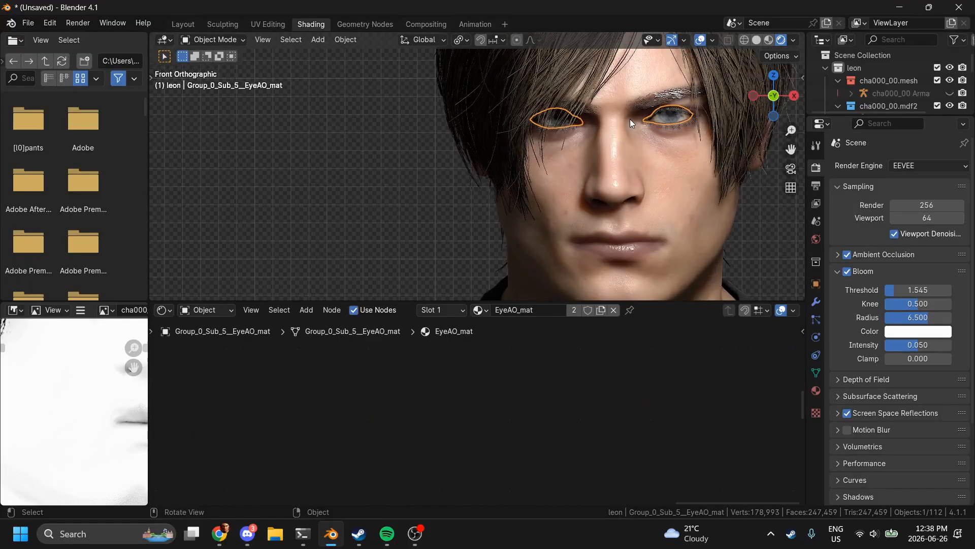
pyautogui.moveTo(781, 151); pyautogui.dragTo(720, 177)
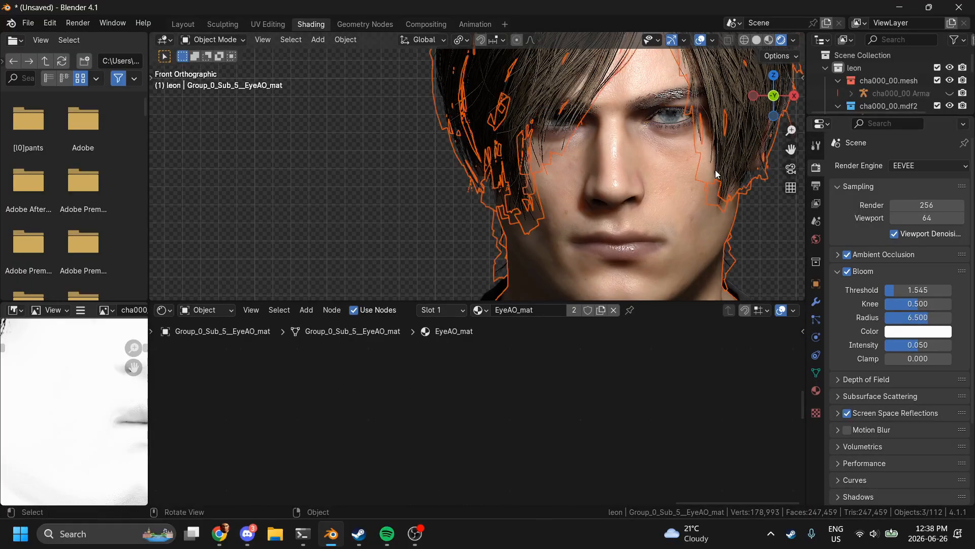
pyautogui.click(673, 117)
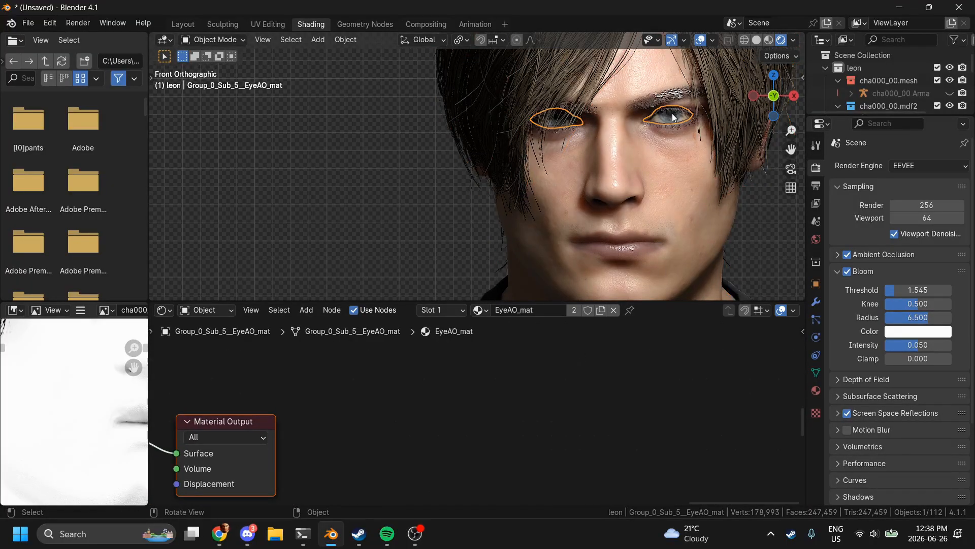
pyautogui.hscroll(-8, 346, 365)
pyautogui.scroll(-4, 346, 366)
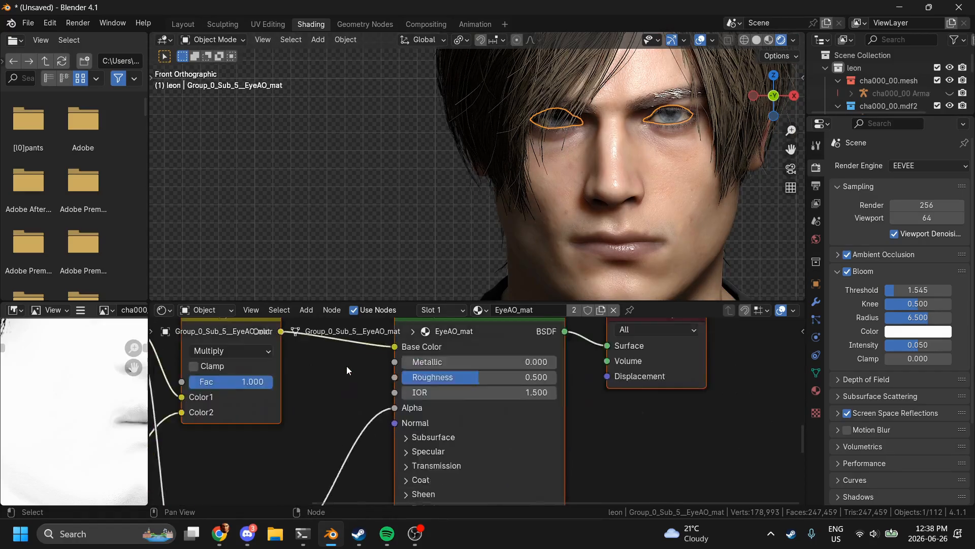
# Step: Set the Specular IOR Level of the EyeAO material's Principled BSDF to 0, and deselect the mesh
pyautogui.scroll(-2, 346, 366)
pyautogui.click(519, 378)
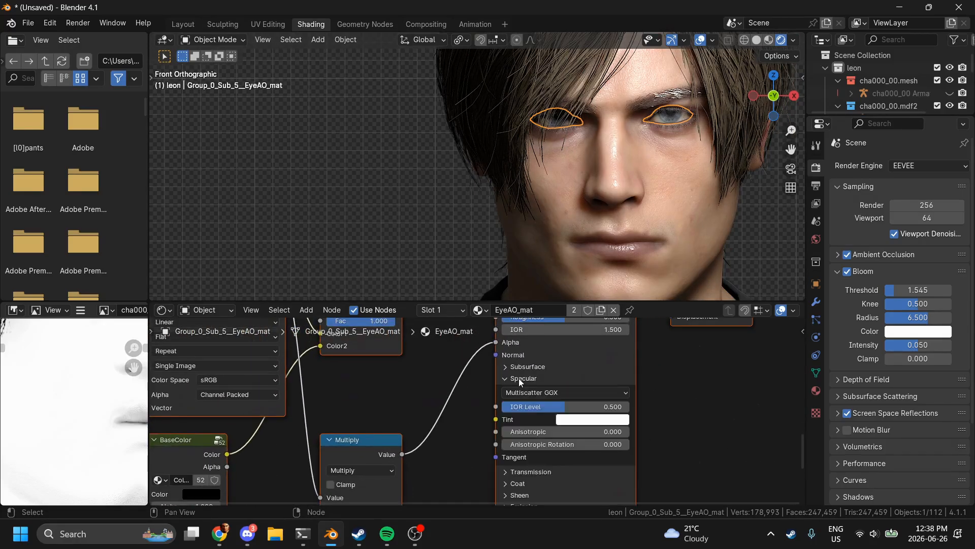
pyautogui.hscroll(-5, 530, 355)
pyautogui.scroll(2, 529, 355)
pyautogui.hscroll(4, 631, 453)
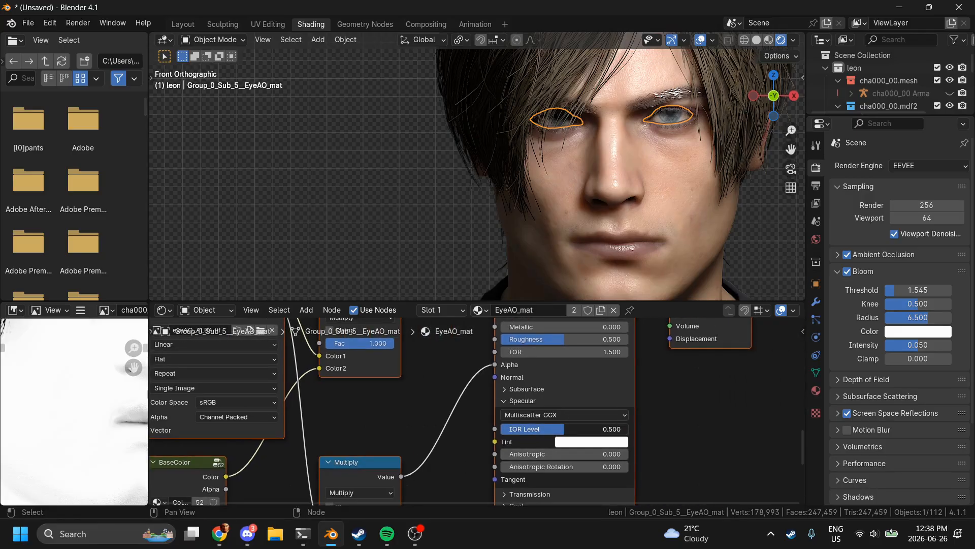
pyautogui.moveTo(564, 429); pyautogui.dragTo(501, 429)
pyautogui.click(772, 246)
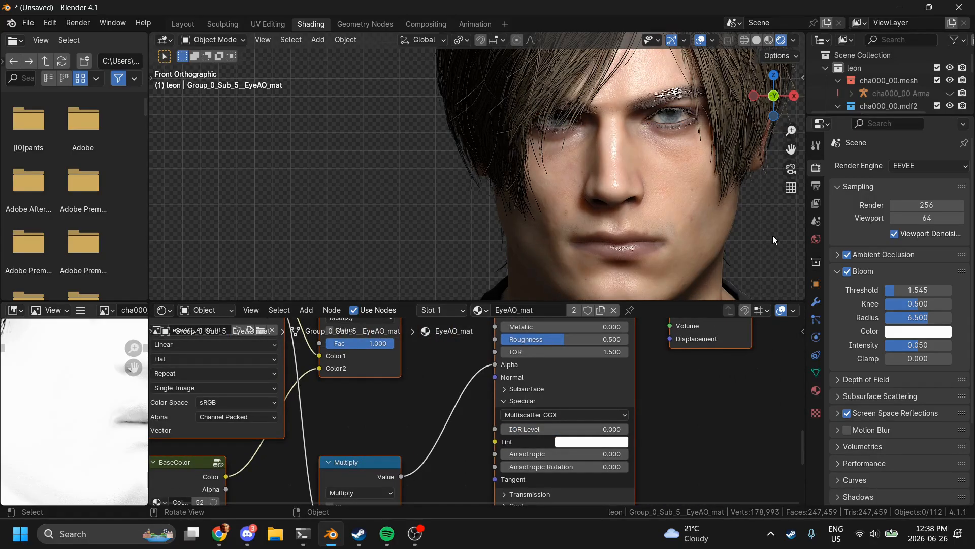
# Step: Select the Eye_inside mesh beneath the outer eye surface so its material nodes are shown
pyautogui.moveTo(785, 106); pyautogui.dragTo(768, 95)
pyautogui.click(767, 96)
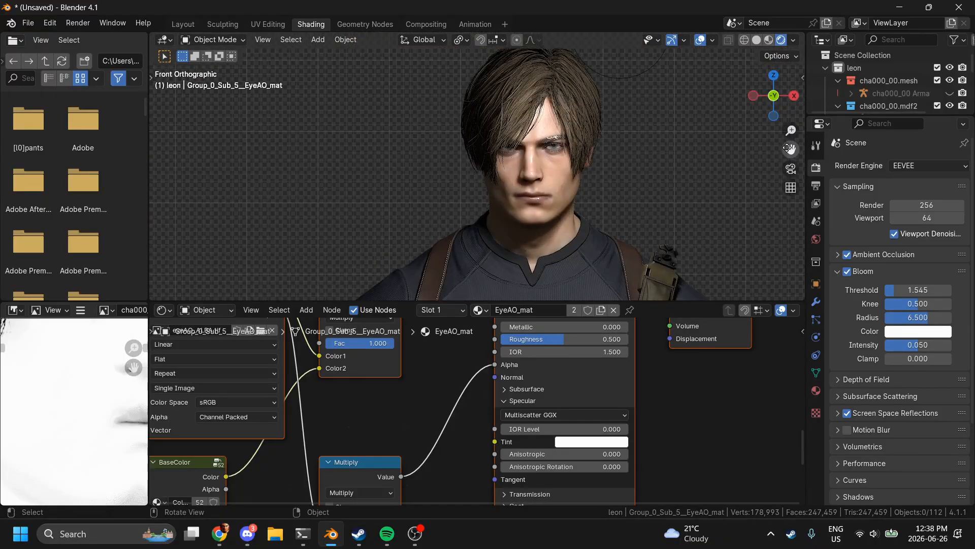
pyautogui.moveTo(787, 144); pyautogui.dragTo(787, 148)
pyautogui.scroll(10, 789, 148)
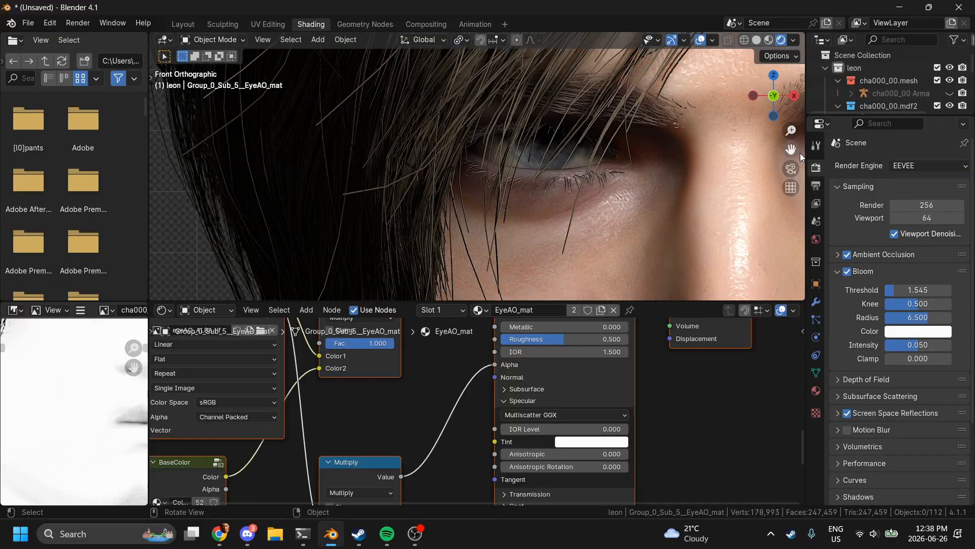
pyautogui.click(554, 136)
pyautogui.moveTo(786, 154); pyautogui.dragTo(494, 131)
pyautogui.click(657, 120)
pyautogui.click(657, 120)
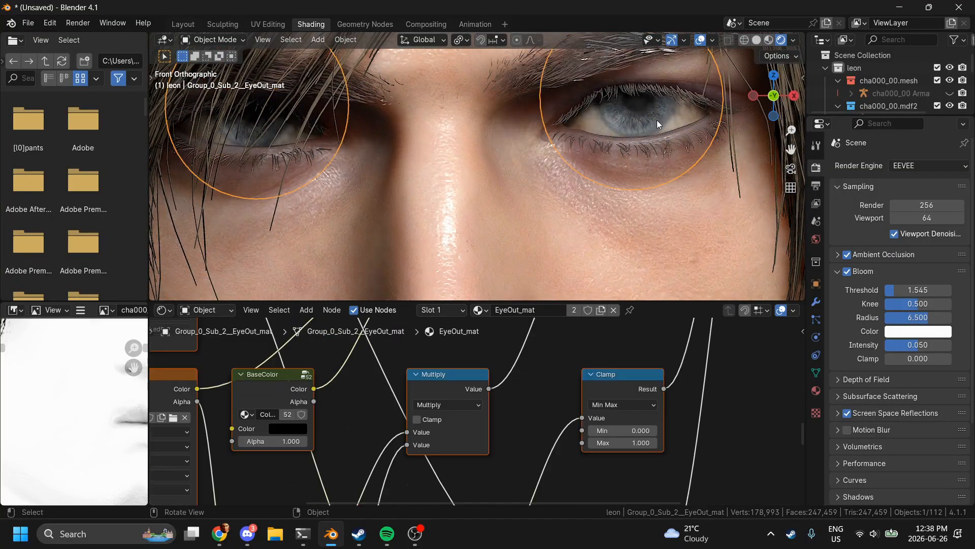
pyautogui.click(656, 119)
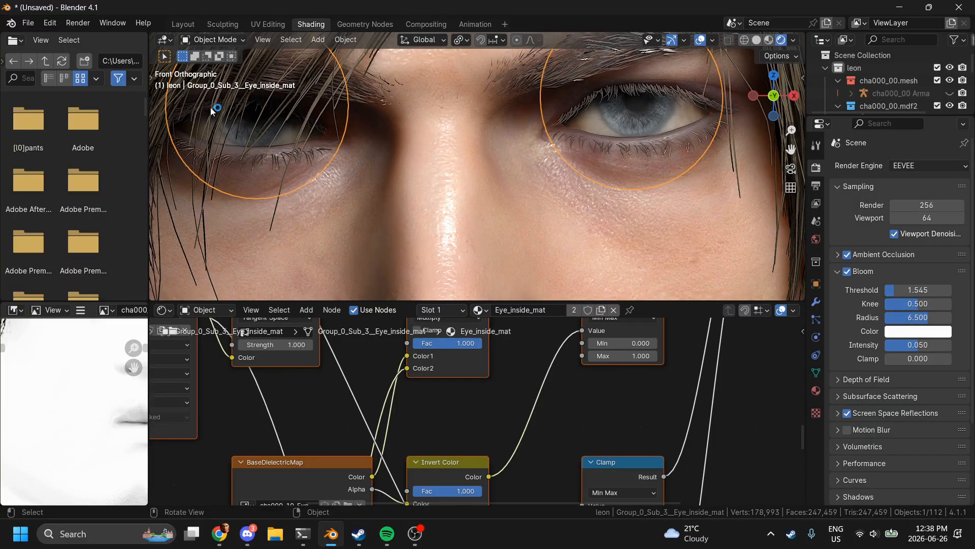
# Step: Delete all nodes from Eye_inside_mat except the three image textures, the Principled BSDF and the Material Output
pyautogui.scroll(-3, 495, 432)
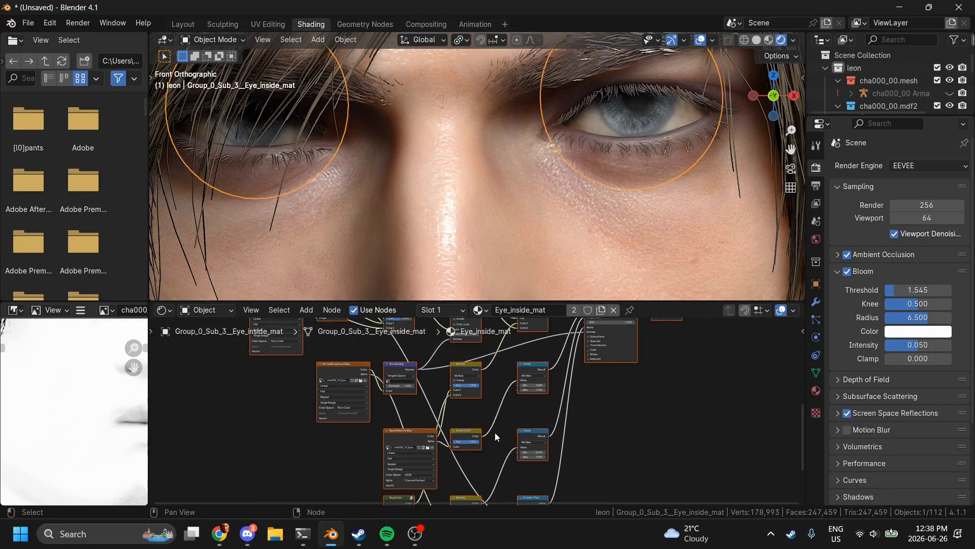
pyautogui.hotkey('ctrl', 'space')
pyautogui.press('Home')
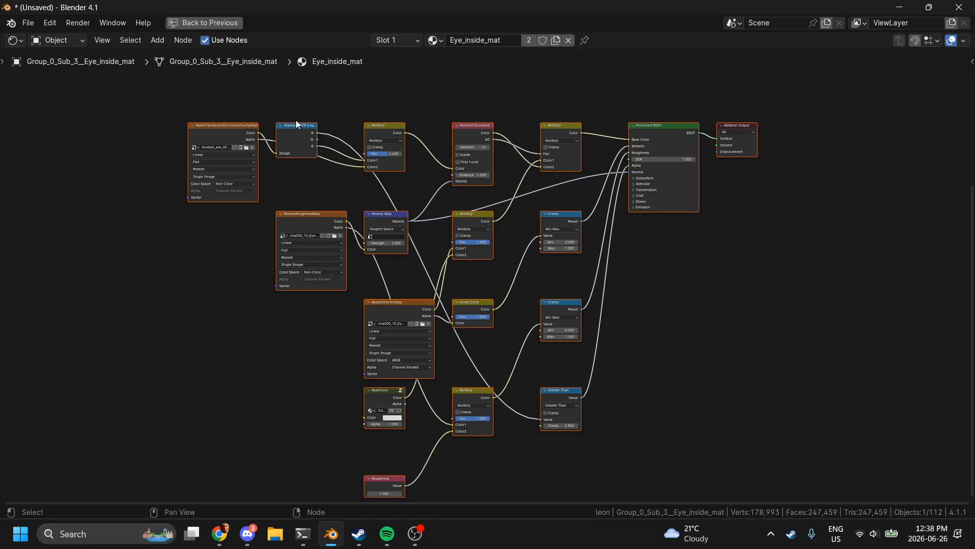
pyautogui.moveTo(292, 107); pyautogui.dragTo(589, 186)
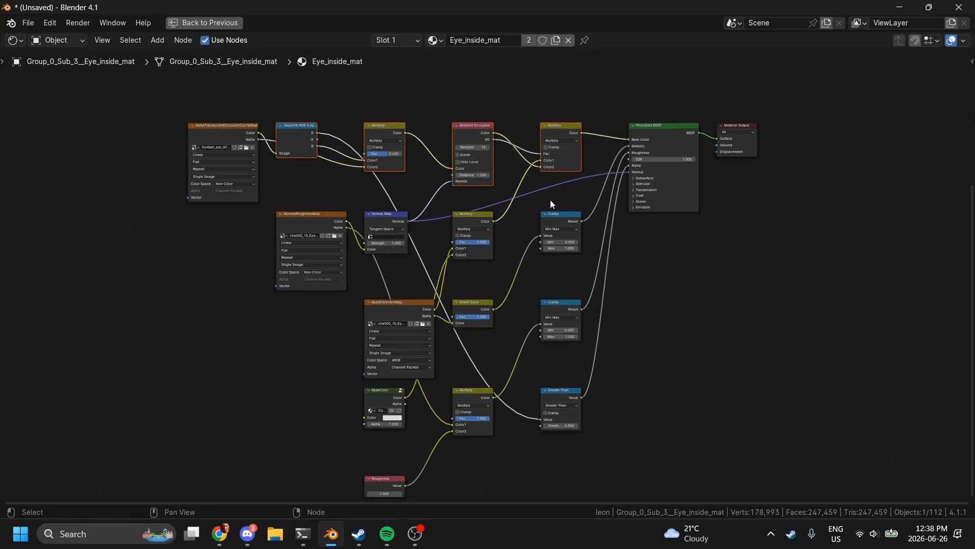
pyautogui.moveTo(637, 471); pyautogui.dragTo(461, 225)
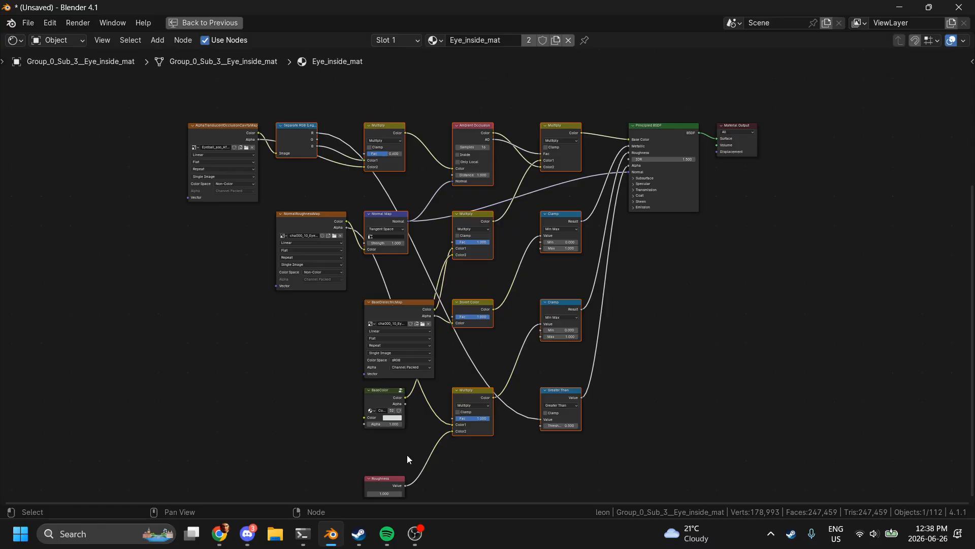
pyautogui.click(337, 410)
pyautogui.keyDown('shift'); pyautogui.moveTo(336, 409); pyautogui.dragTo(569, 397); pyautogui.keyUp('shift')
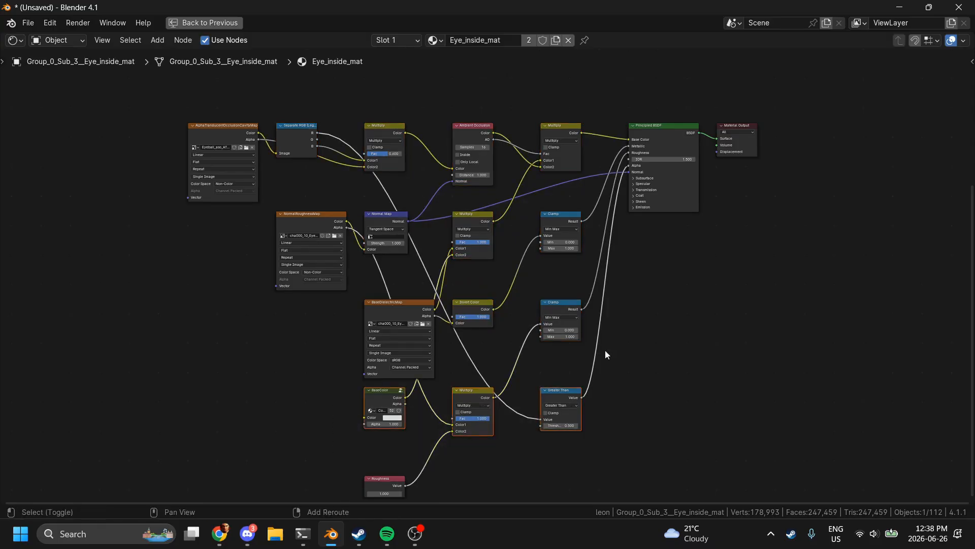
pyautogui.keyDown('shift'); pyautogui.moveTo(326, 461); pyautogui.dragTo(382, 483); pyautogui.keyUp('shift')
pyautogui.keyDown('shift'); pyautogui.moveTo(457, 107); pyautogui.dragTo(568, 349); pyautogui.keyUp('shift')
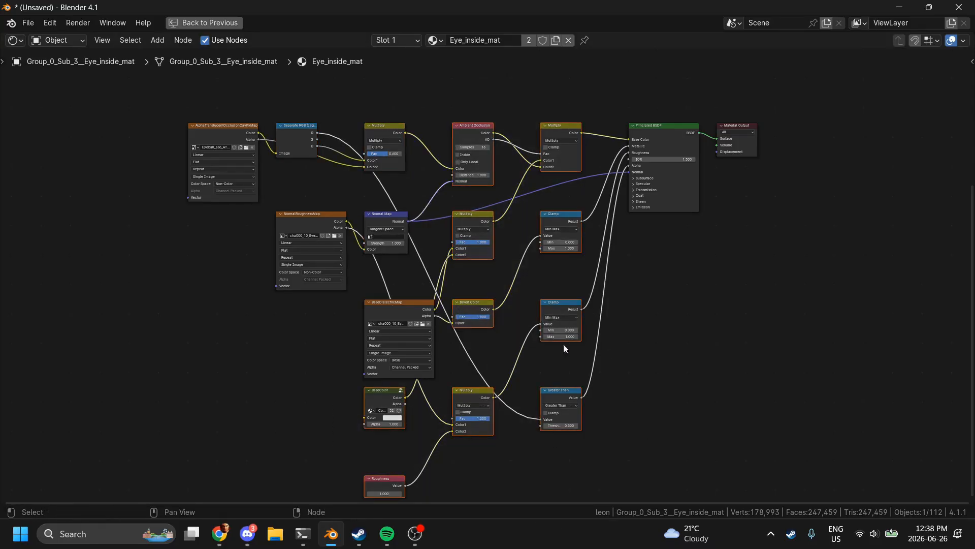
pyautogui.keyDown('shift'); pyautogui.moveTo(285, 99); pyautogui.dragTo(404, 136); pyautogui.keyUp('shift')
pyautogui.press('x')
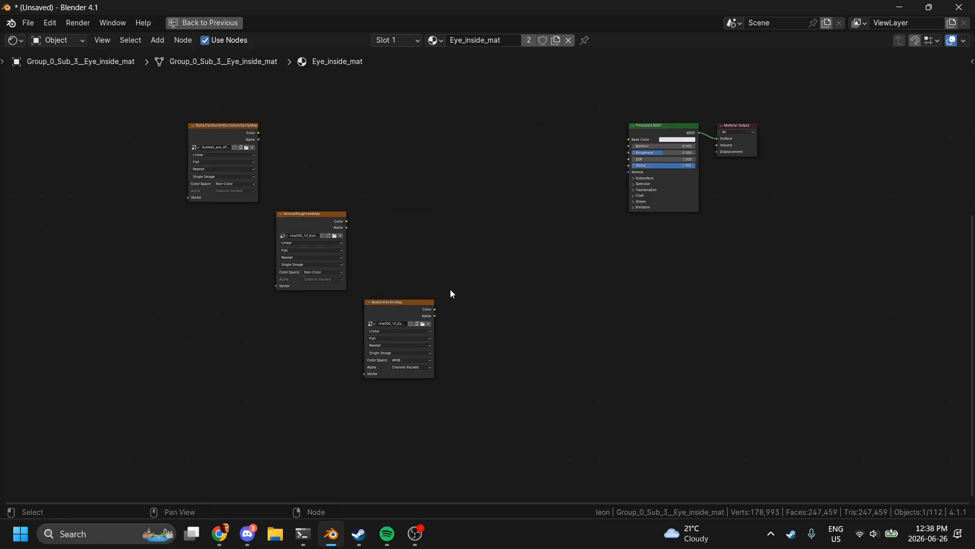
# Step: Connect the BaseDielectricMap color to Base Color, and the NormalRoughnessMap color to Normal and its alpha to Roughness on the Principled BSDF
pyautogui.scroll(2, 547, 234)
pyautogui.hotkey('shift', 'a')
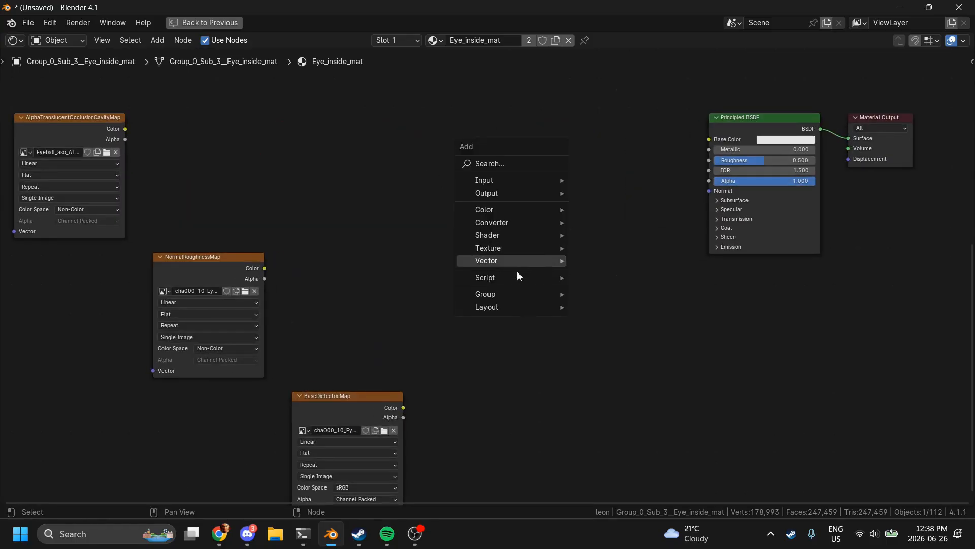
pyautogui.moveTo(498, 294)
pyautogui.moveTo(547, 235)
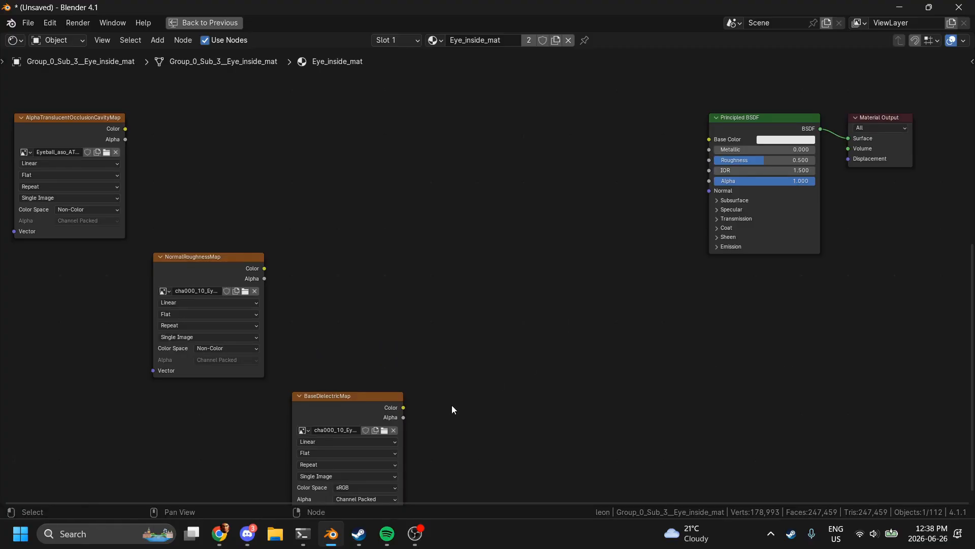
pyautogui.moveTo(404, 407); pyautogui.dragTo(709, 140)
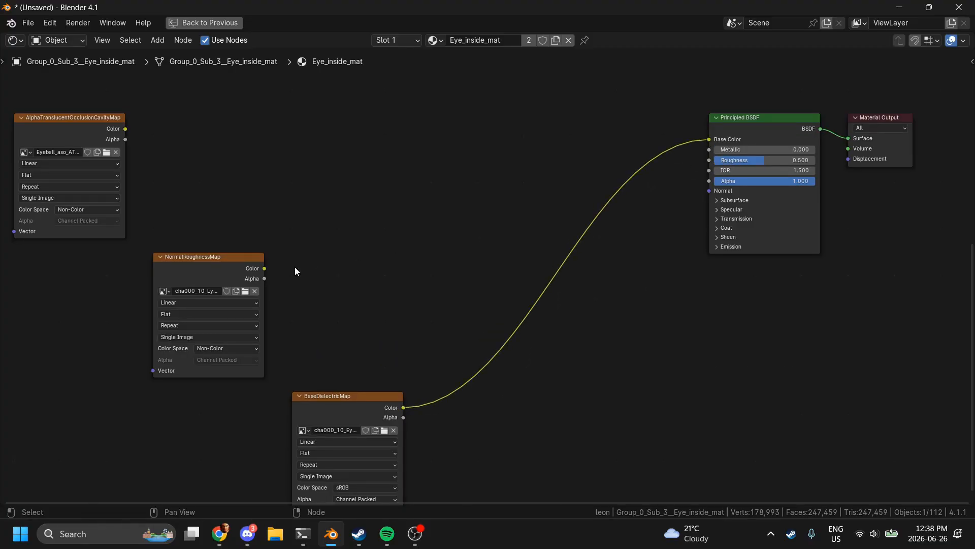
pyautogui.moveTo(265, 268); pyautogui.dragTo(709, 161)
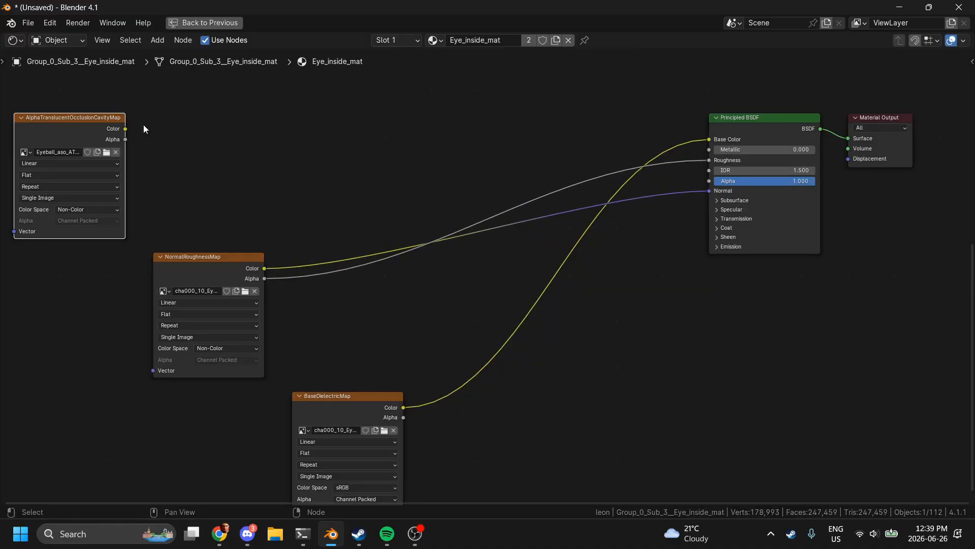
pyautogui.hotkey('ctrl', 'space')
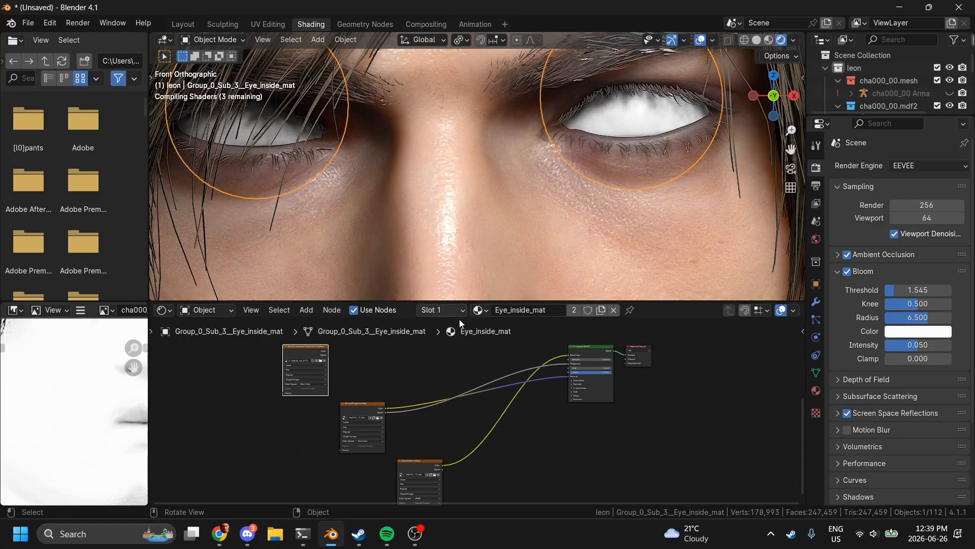
pyautogui.scroll(2, 422, 388)
pyautogui.hotkey('shift', 'a')
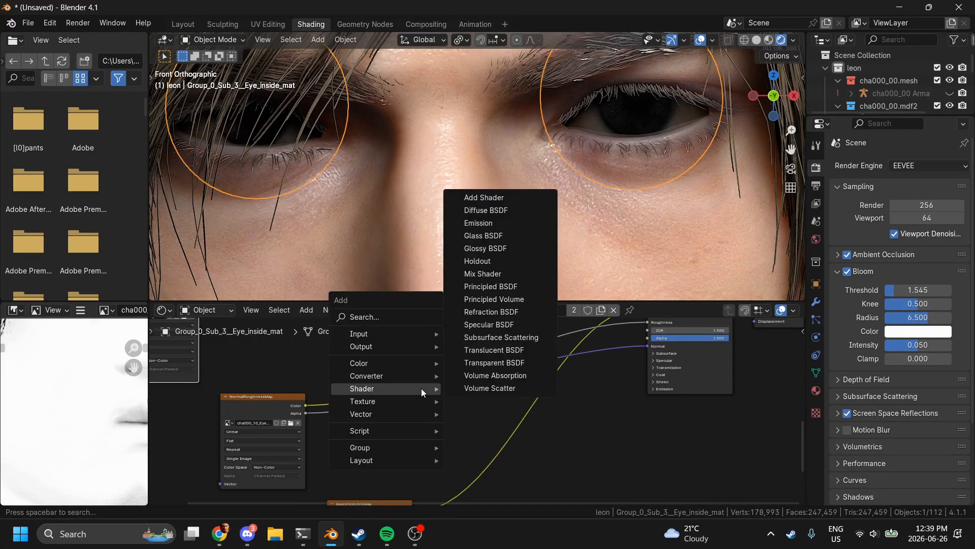
pyautogui.write('no')
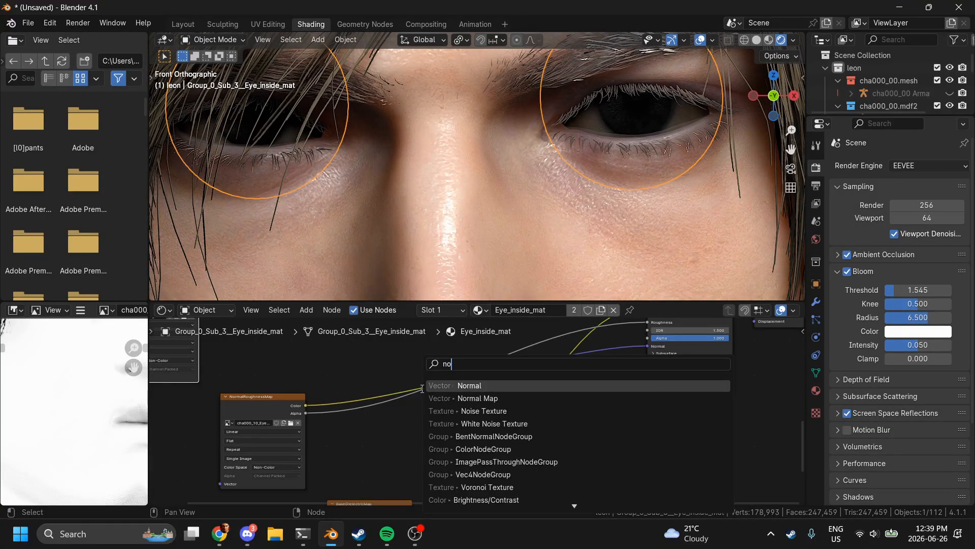
pyautogui.scroll(-1, 498, 496)
pyautogui.click(498, 496)
pyautogui.click(615, 400)
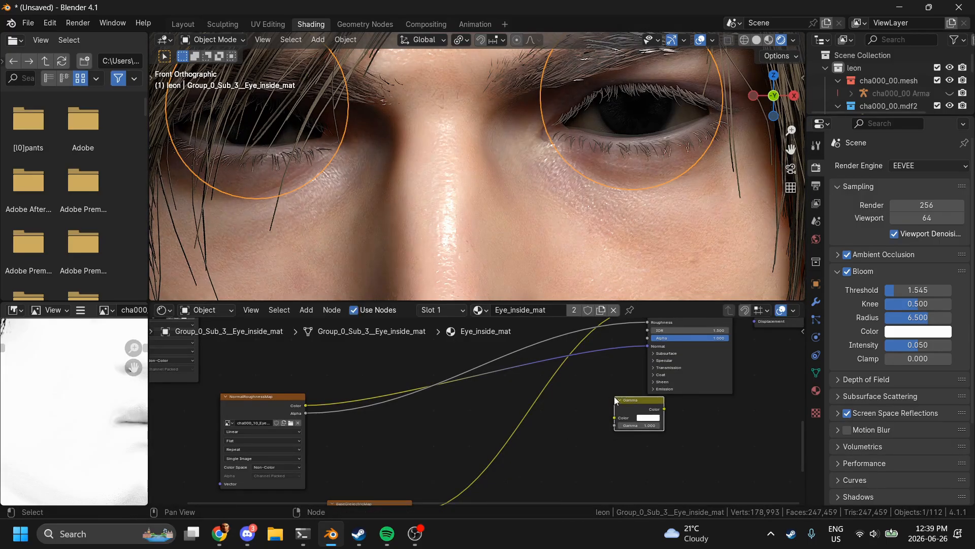
# Step: Insert a Normal Map node on the link between the NormalRoughnessMap color and the Principled BSDF's Normal input
pyautogui.hotkey('shift', 'a')
pyautogui.write('no')
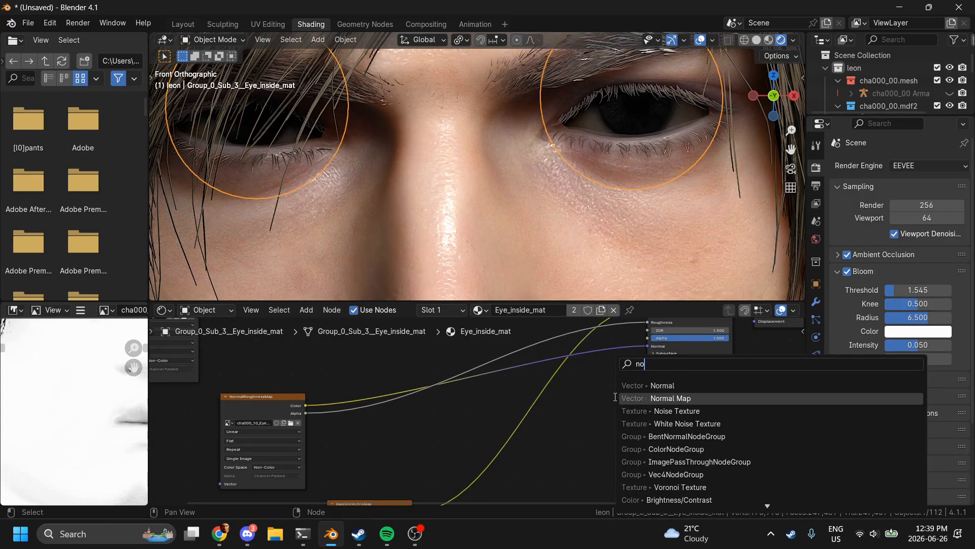
pyautogui.click(615, 397)
pyautogui.click(612, 344)
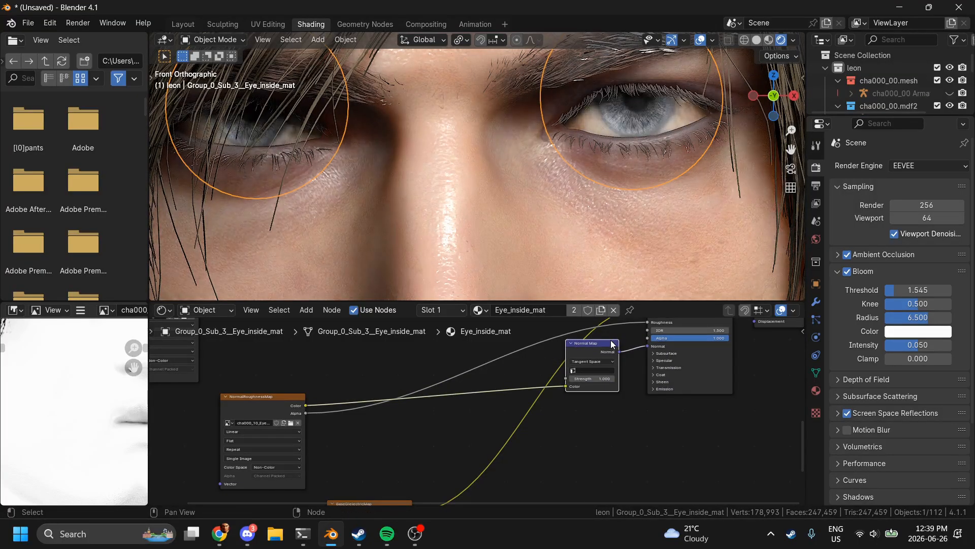
# Step: Examine the rendered eyes up close and display the whole AlphaTranslucentOcclusionCavityMap texture in the image editor
pyautogui.scroll(-6, 702, 176)
pyautogui.click(752, 196)
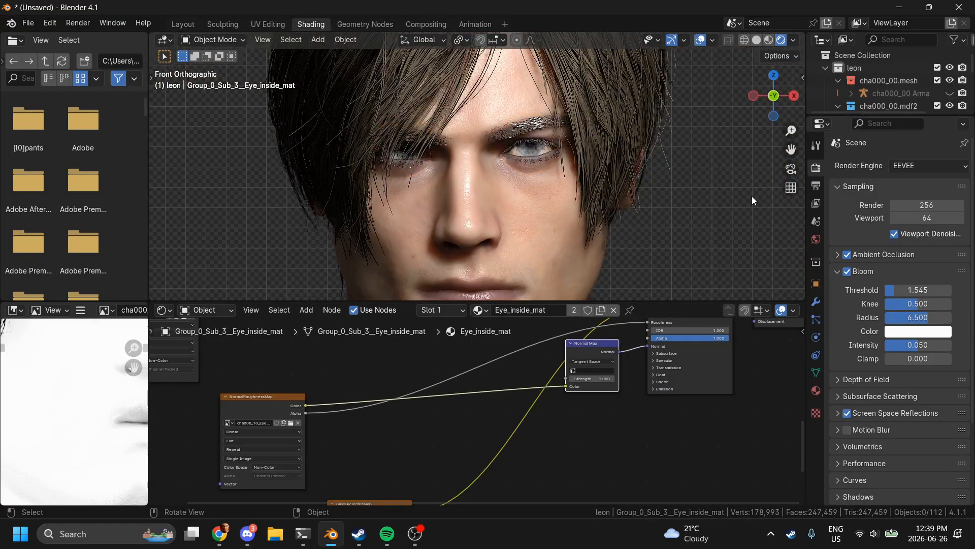
pyautogui.scroll(6, 751, 196)
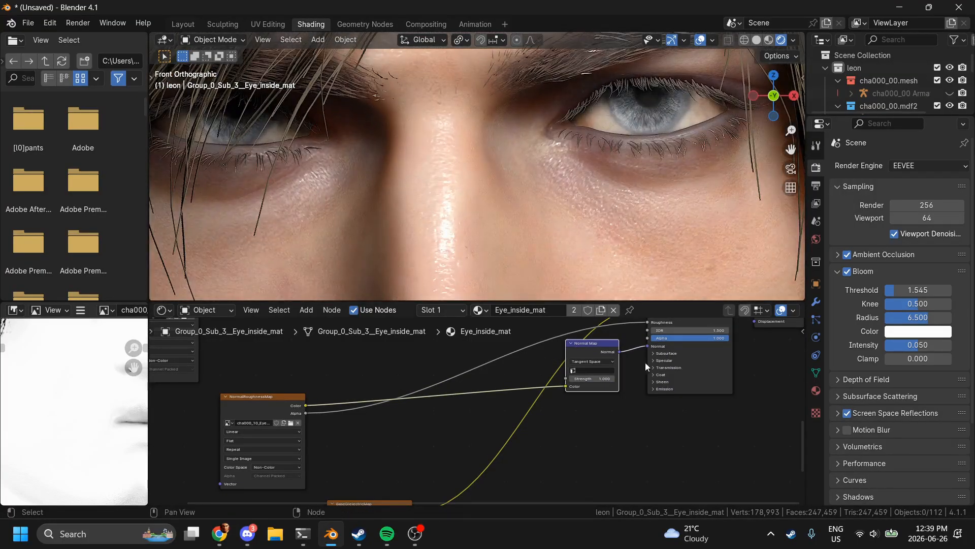
pyautogui.moveTo(779, 107); pyautogui.dragTo(777, 105)
pyautogui.click(772, 98)
pyautogui.moveTo(283, 337); pyautogui.dragTo(498, 390, button='middle')
pyautogui.click(404, 396)
pyautogui.click(379, 404)
pyautogui.click(438, 438)
pyautogui.click(370, 352)
pyautogui.scroll(-4, 76, 401)
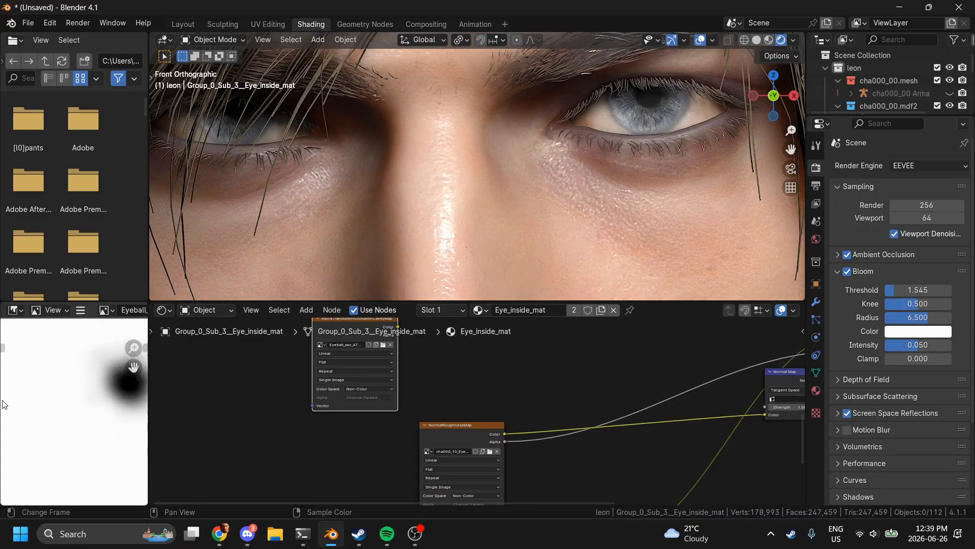
pyautogui.scroll(-1, 11, 397)
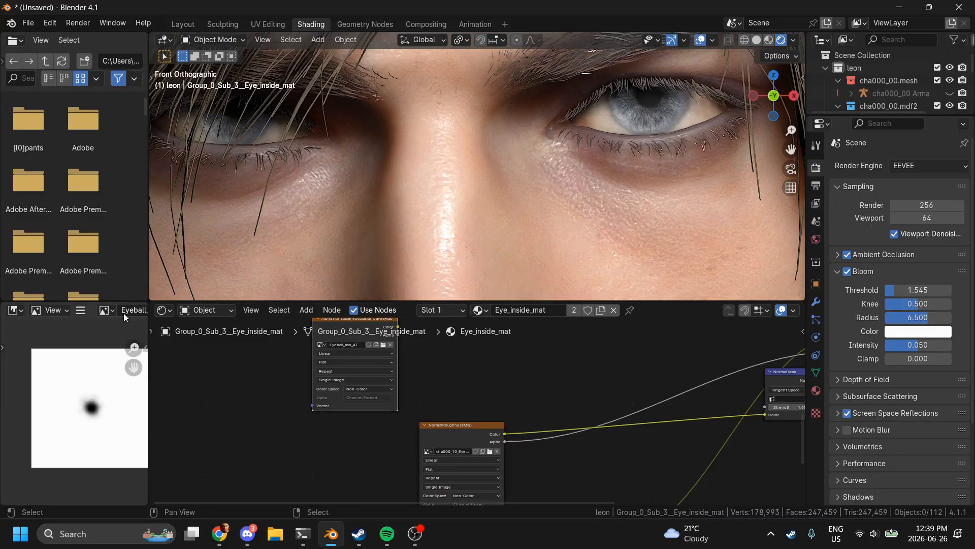
# Step: Expand the Principled BSDF's Specular settings and connect the AlphaTranslucentOcclusionCavityMap color to IOR Level
pyautogui.moveTo(379, 349); pyautogui.dragTo(235, 347, button='middle')
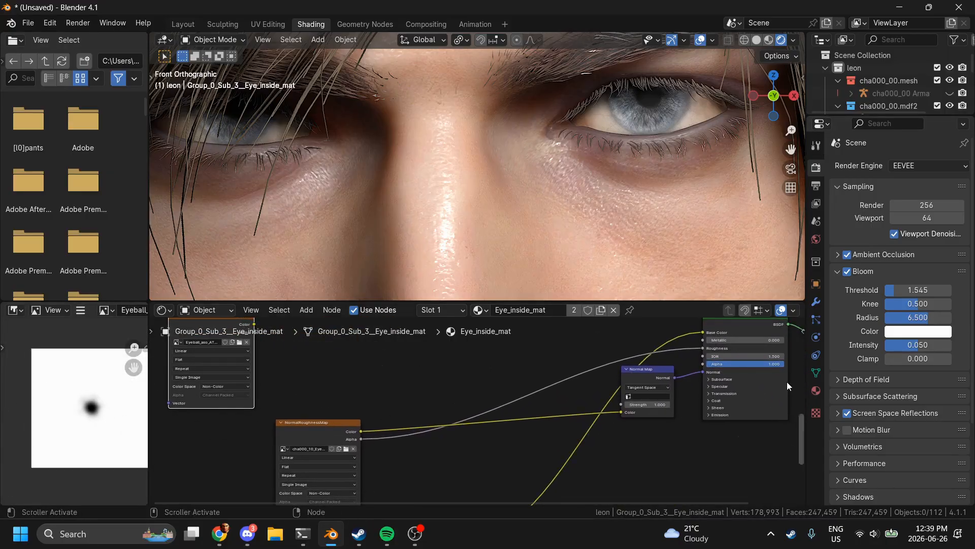
pyautogui.click(717, 387)
pyautogui.moveTo(702, 405); pyautogui.dragTo(252, 376)
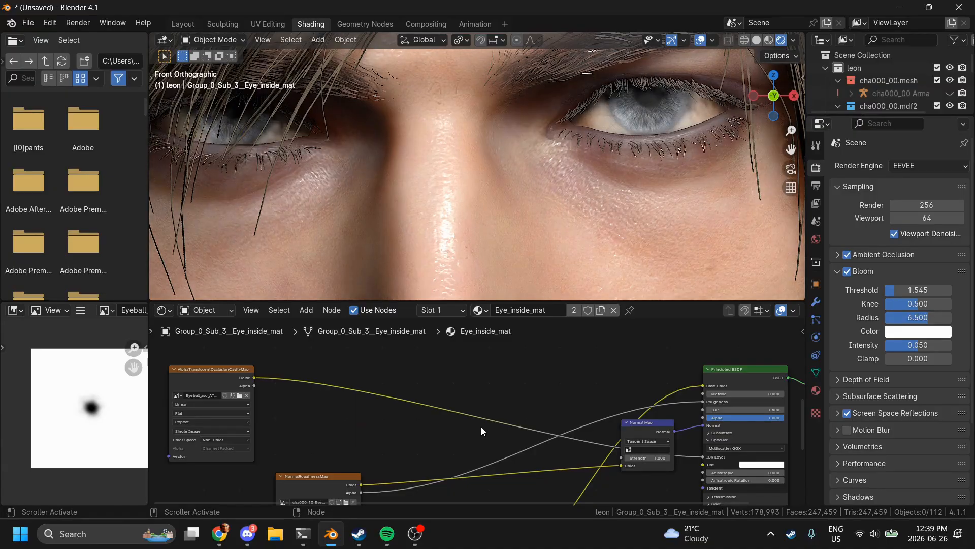
# Step: Switch the display channels to inspect the AlphaTranslucentOcclusionCavityMap image, and connect the texture's alpha to the Principled BSDF's IOR Level
pyautogui.scroll(-5, 119, 312)
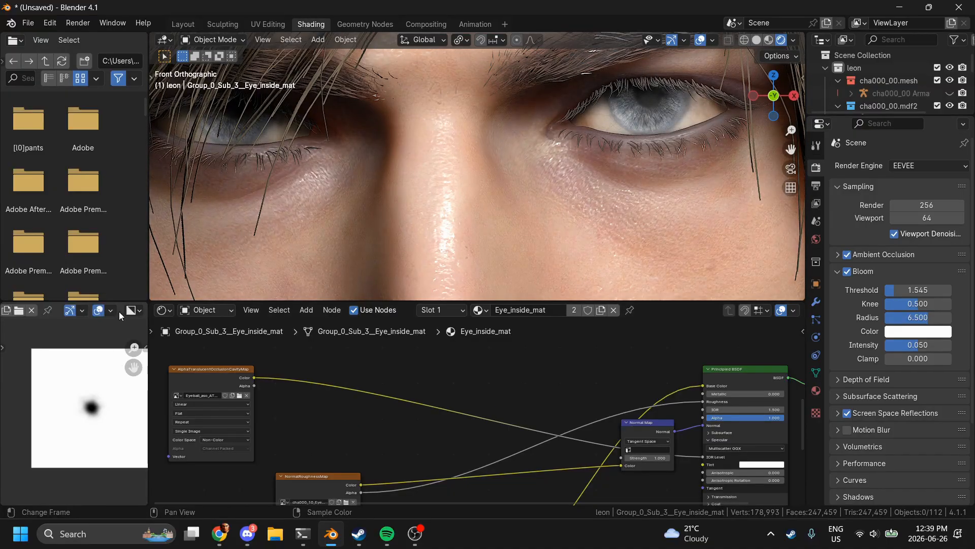
pyautogui.click(133, 310)
pyautogui.click(164, 354)
pyautogui.click(133, 310)
pyautogui.click(166, 340)
pyautogui.moveTo(254, 386); pyautogui.dragTo(706, 427)
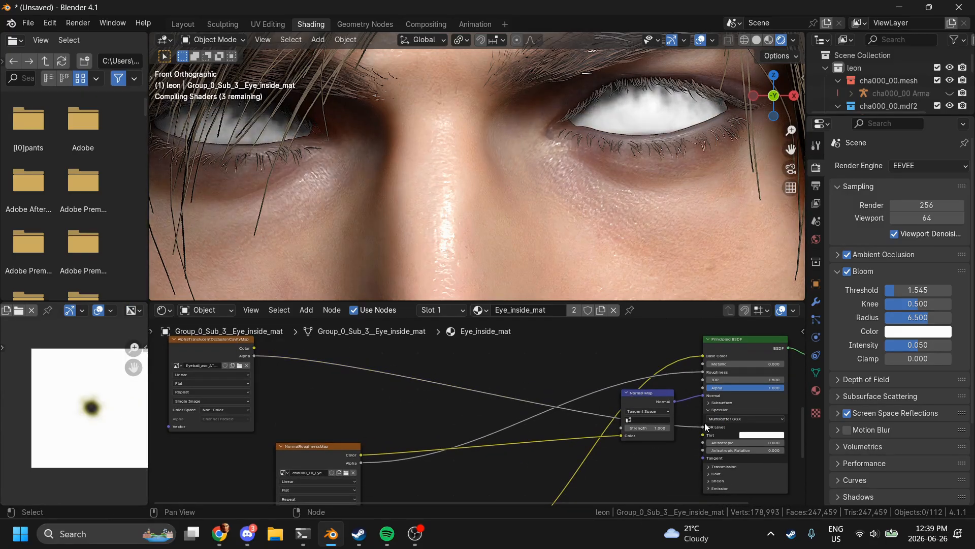
# Step: In the Layout workspace, move the Point light in the front view about 0.1 m along X and about -0.1 m along Z
pyautogui.scroll(-5, 684, 85)
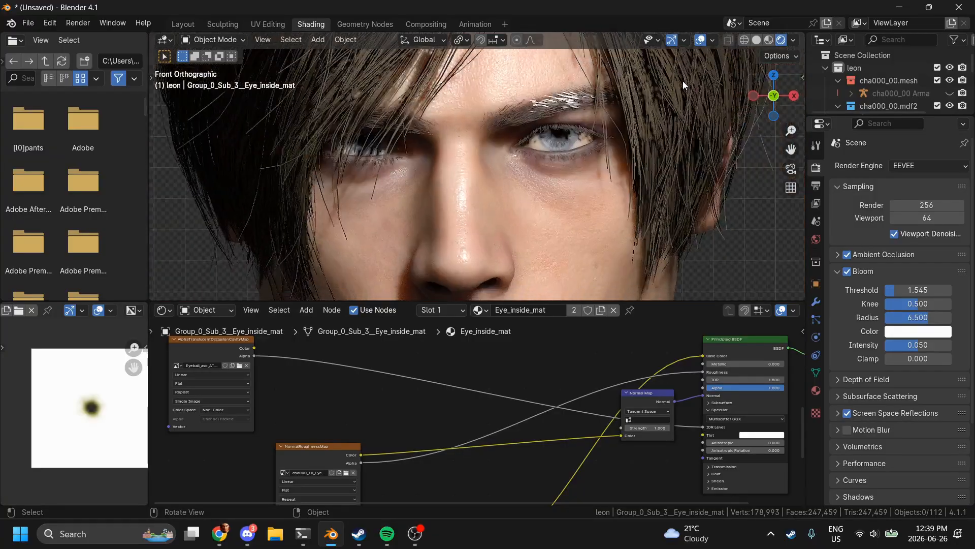
pyautogui.scroll(-2, 708, 163)
pyautogui.moveTo(767, 103)
pyautogui.mouseDown()
pyautogui.moveTo(753, 98)
pyautogui.moveTo(762, 106)
pyautogui.mouseUp()
pyautogui.click(181, 25)
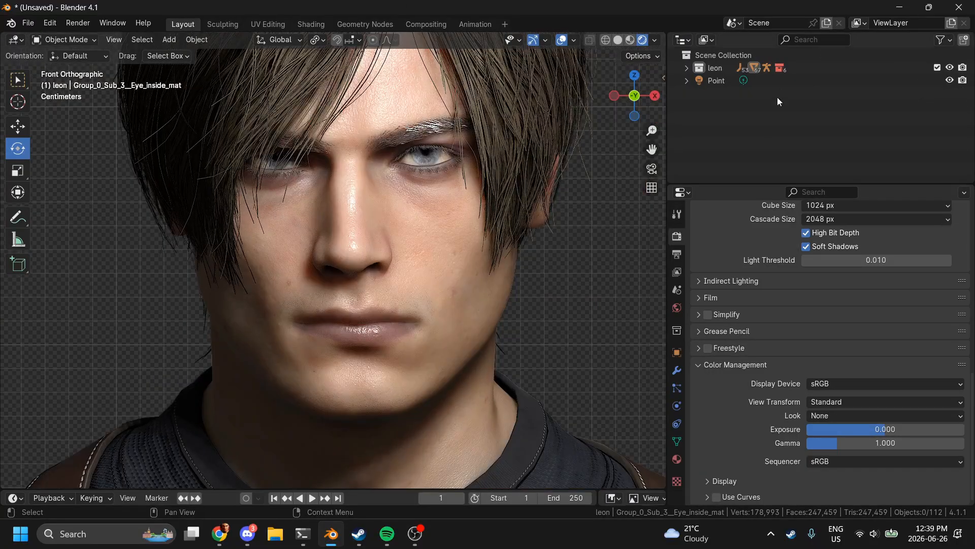
pyautogui.click(719, 80)
pyautogui.scroll(-5, 480, 154)
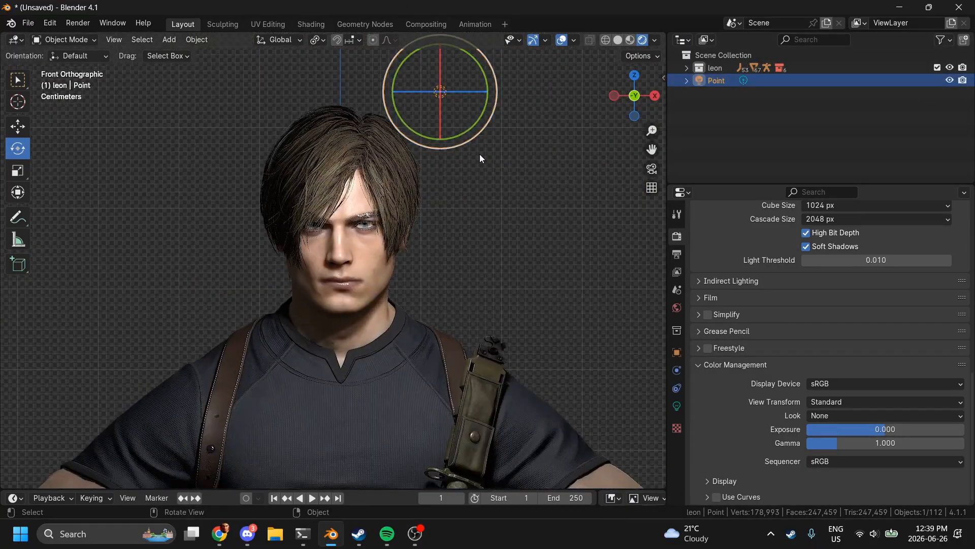
pyautogui.press('g')
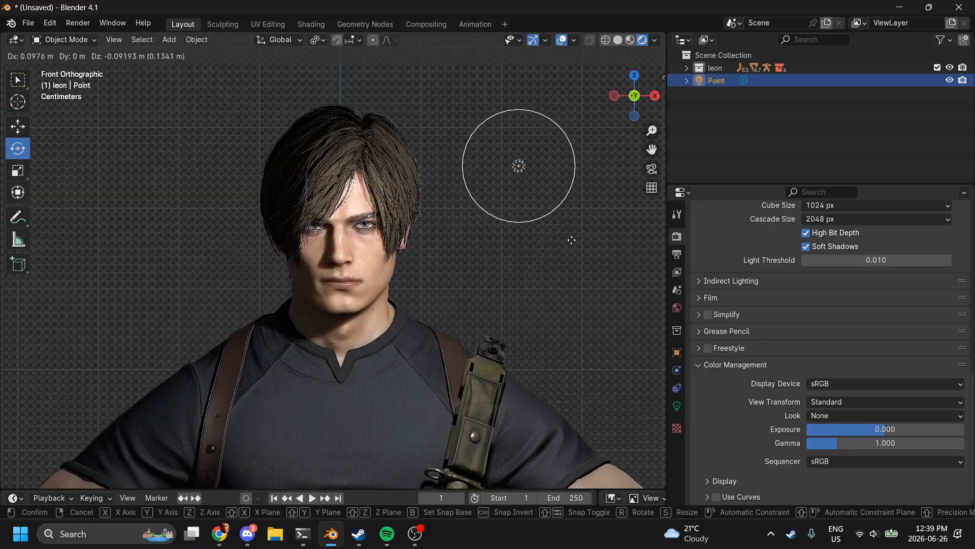
pyautogui.click(570, 245)
pyautogui.scroll(5, 569, 241)
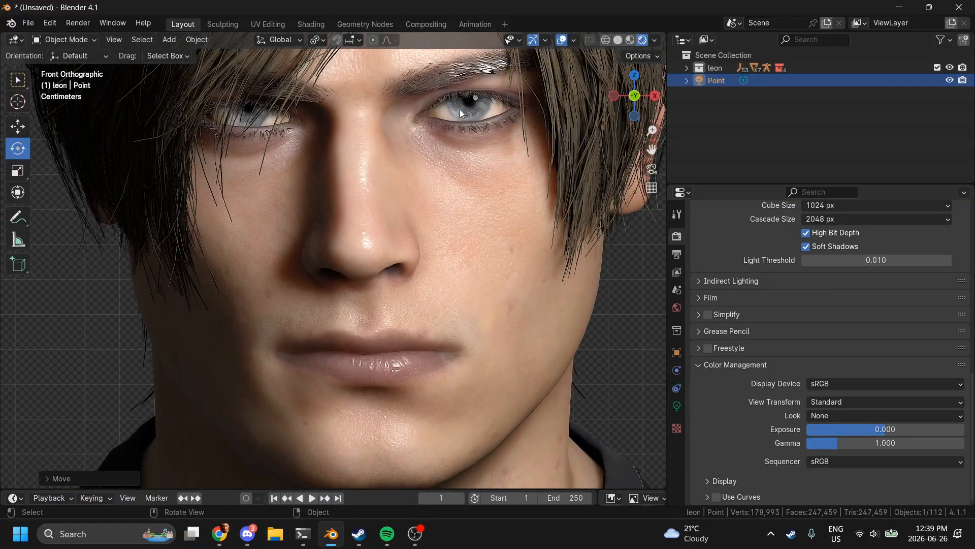
# Step: Select the inner eye mesh and return to its material in the Shading workspace
pyautogui.click(461, 113)
pyautogui.click(461, 113)
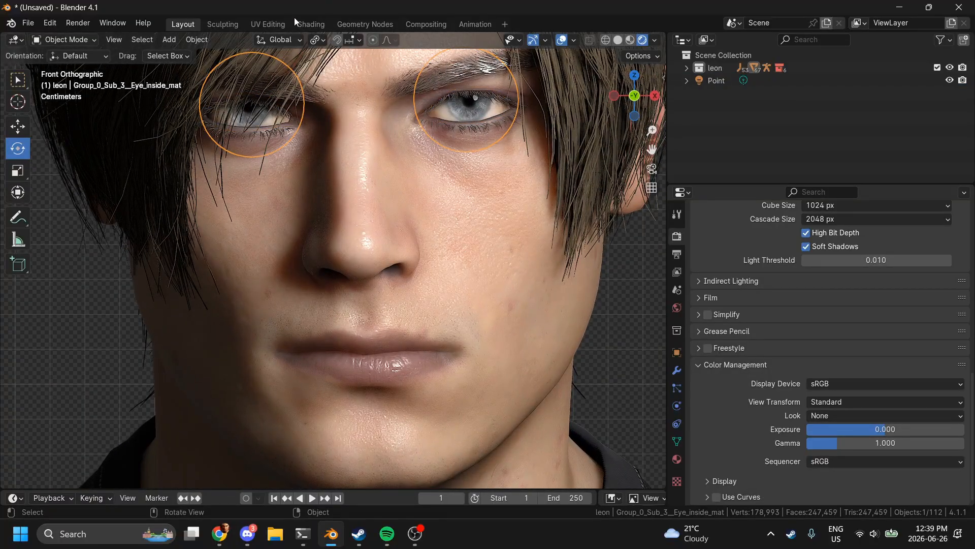
pyautogui.click(332, 25)
pyautogui.scroll(4, 570, 366)
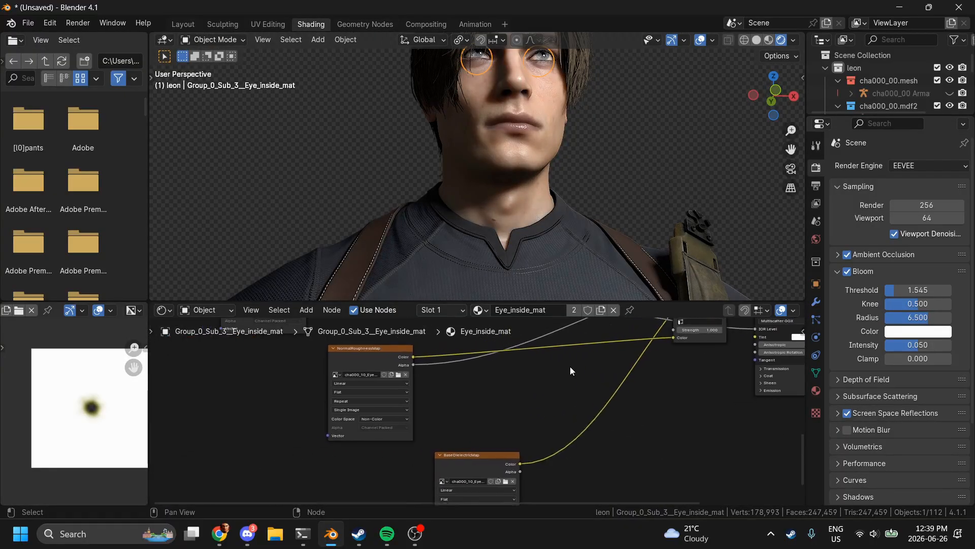
pyautogui.hotkey('shift', 'a')
pyautogui.write('mi')
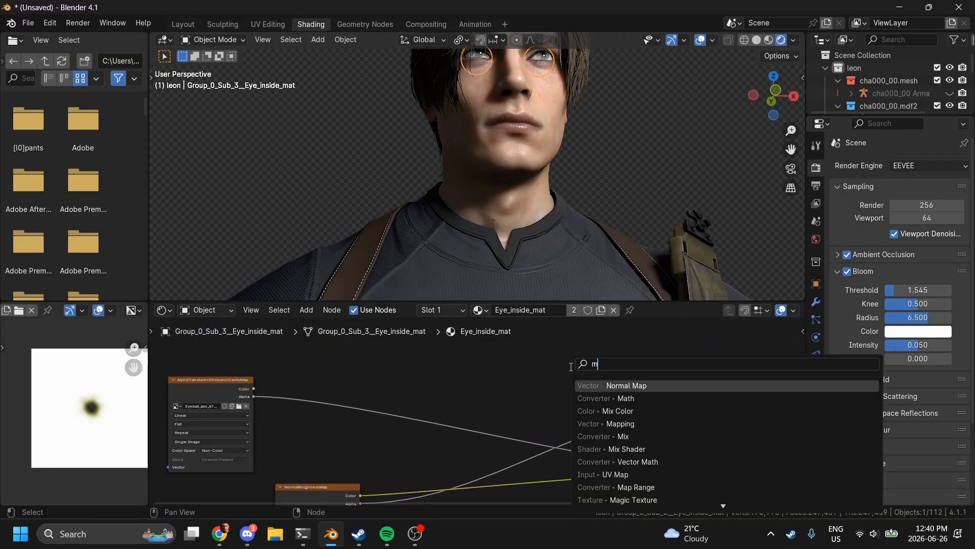
pyautogui.press('BackSpace')
pyautogui.press('BackSpace')
pyautogui.press('Escape')
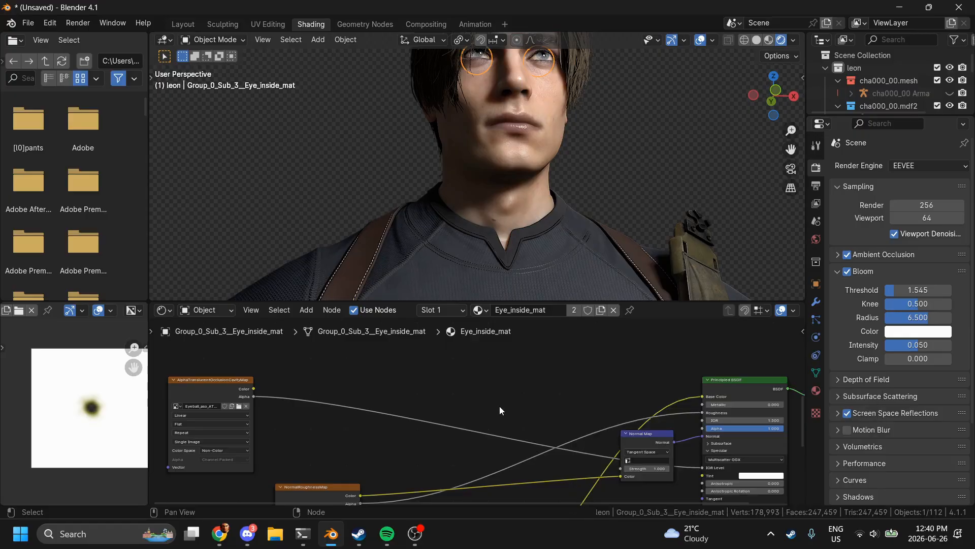
pyautogui.click(776, 90)
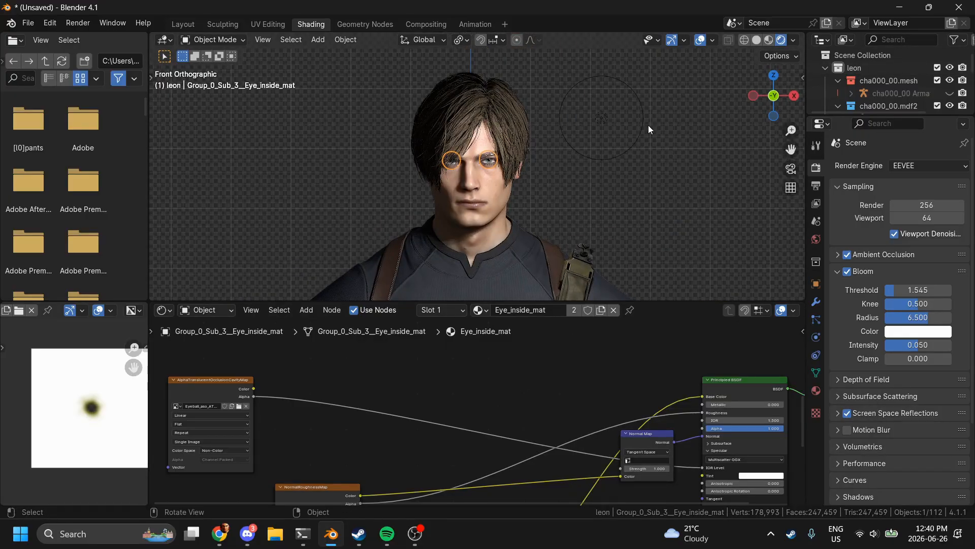
# Step: Compare Leon's eyes with the Resident Evil 4 Remake reference screenshots in Chrome, and return to Blender
pyautogui.scroll(8, 649, 129)
pyautogui.scroll(3, 592, 140)
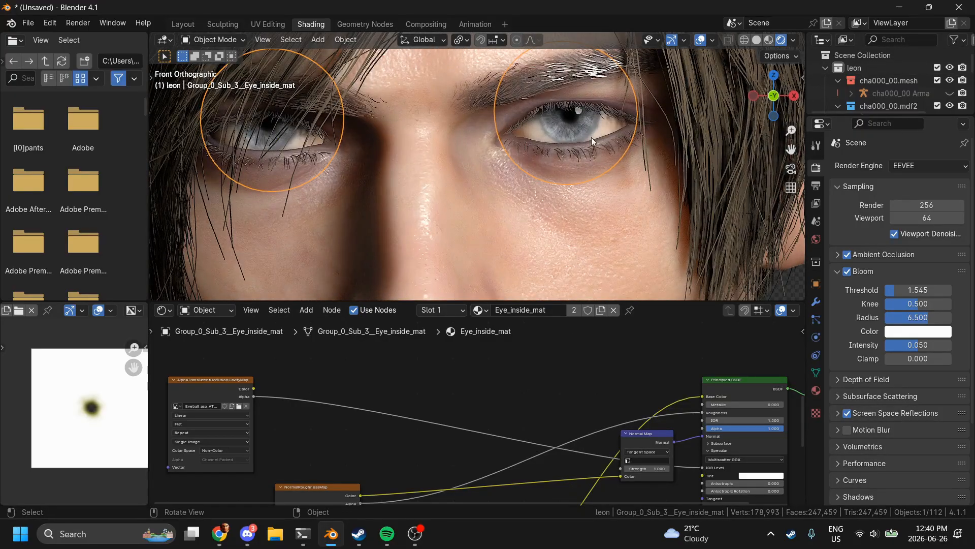
pyautogui.click(220, 533)
pyautogui.click(428, 12)
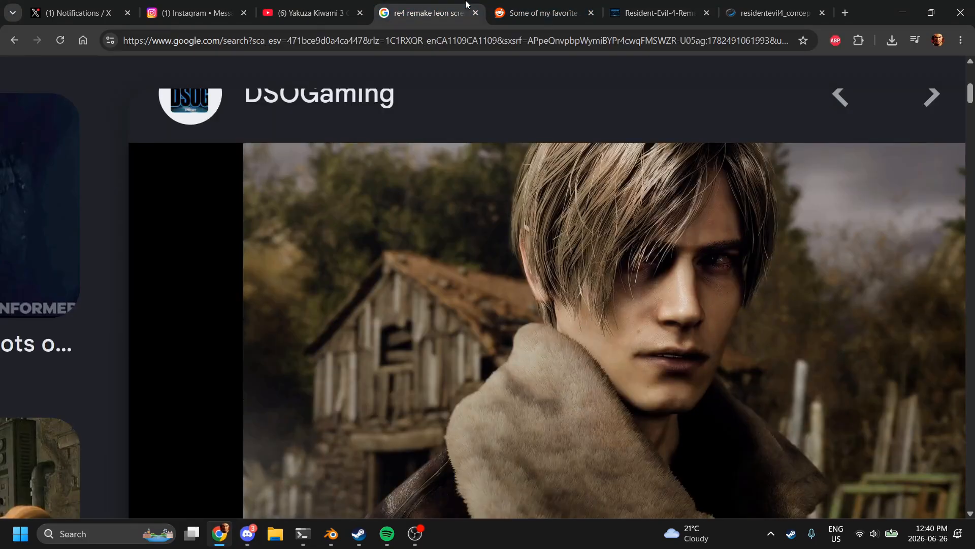
pyautogui.click(491, 303)
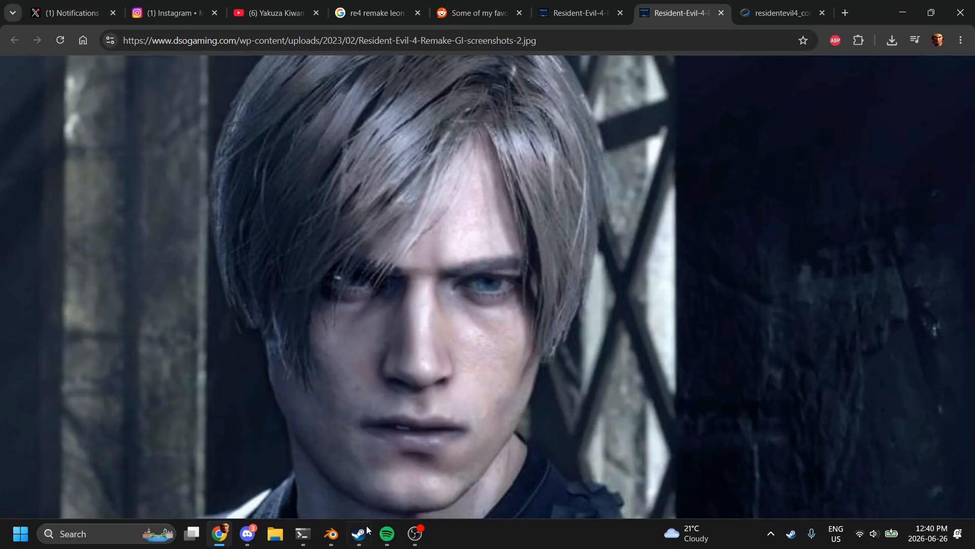
pyautogui.click(331, 534)
pyautogui.scroll(-10, 523, 133)
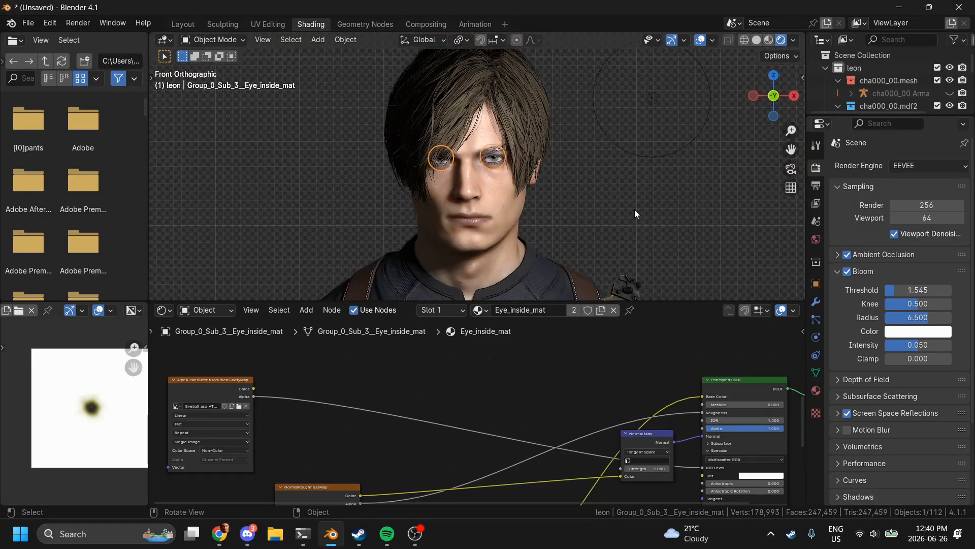
# Step: Deselect the inner eye mesh and examine the eyes up close along with the Eye_inside_mat node layout
pyautogui.click(635, 210)
pyautogui.scroll(6, 635, 210)
pyautogui.keyDown('shift'); pyautogui.scroll(-2, 514, 413); pyautogui.keyUp('shift')
pyautogui.keyDown('shift'); pyautogui.scroll(-3, 514, 418); pyautogui.keyUp('shift')
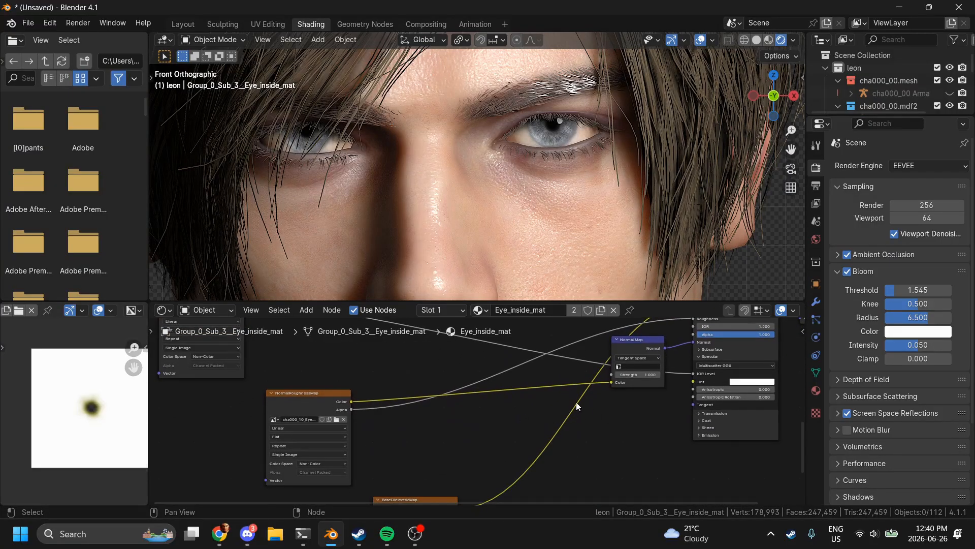
pyautogui.scroll(3, 576, 401)
pyautogui.scroll(-3, 576, 401)
pyautogui.scroll(1, 576, 401)
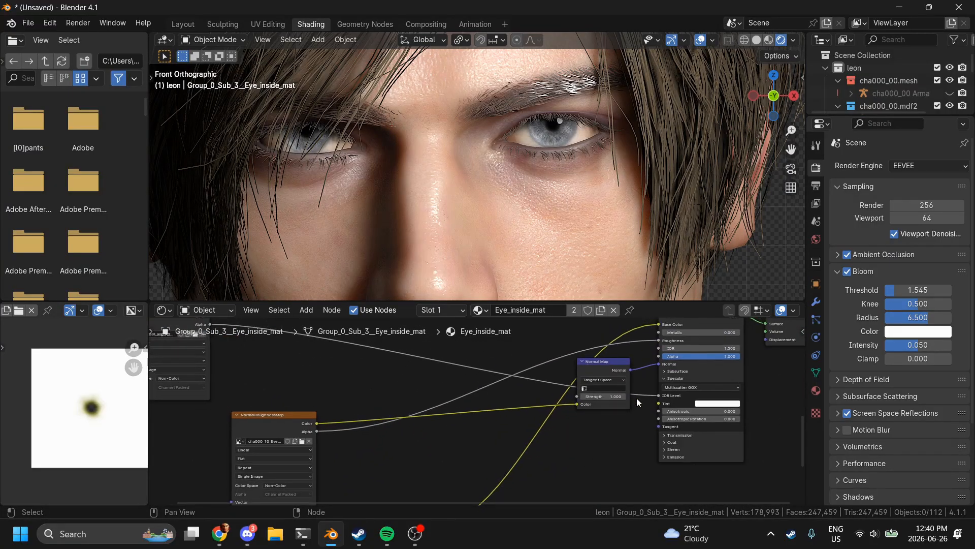
pyautogui.scroll(-3, 636, 398)
pyautogui.hotkey('shift', 'a')
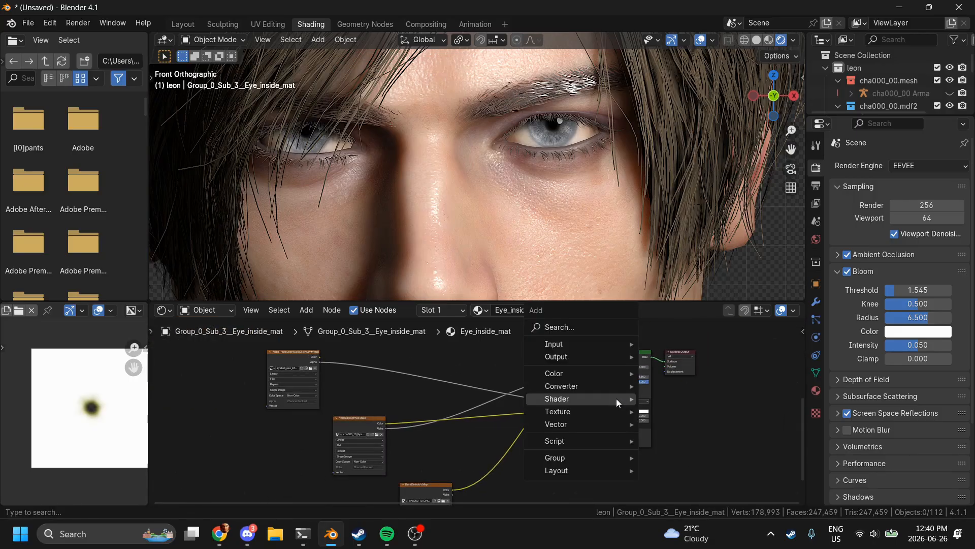
pyautogui.moveTo(617, 398)
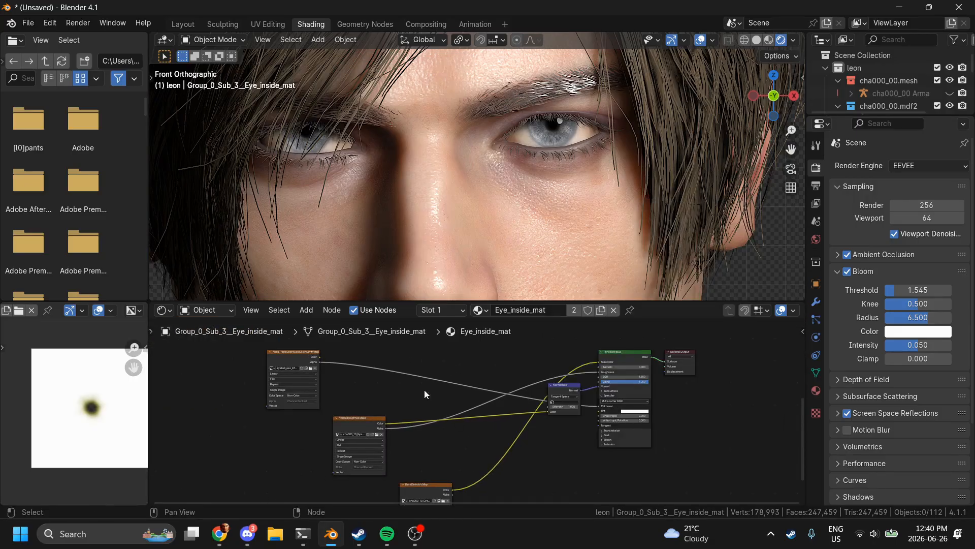
# Step: Move the Material Output farther from the Principled BSDF and add a UV Map node below the Principled BSDF
pyautogui.moveTo(674, 372); pyautogui.dragTo(732, 405)
pyautogui.moveTo(782, 411); pyautogui.dragTo(710, 392, button='middle')
pyautogui.hotkey('shift', 'a')
pyautogui.moveTo(737, 406)
pyautogui.press('space')
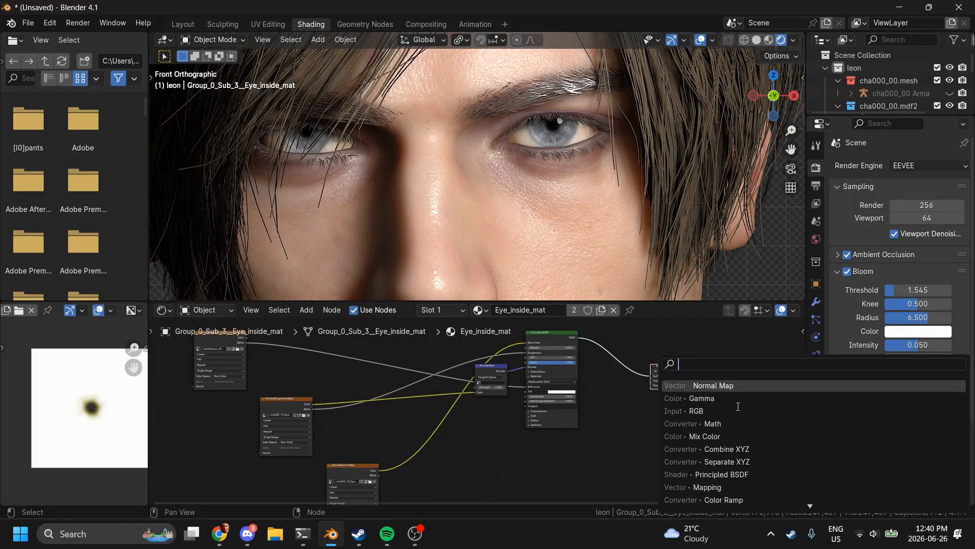
pyautogui.write('u')
pyautogui.press('Return')
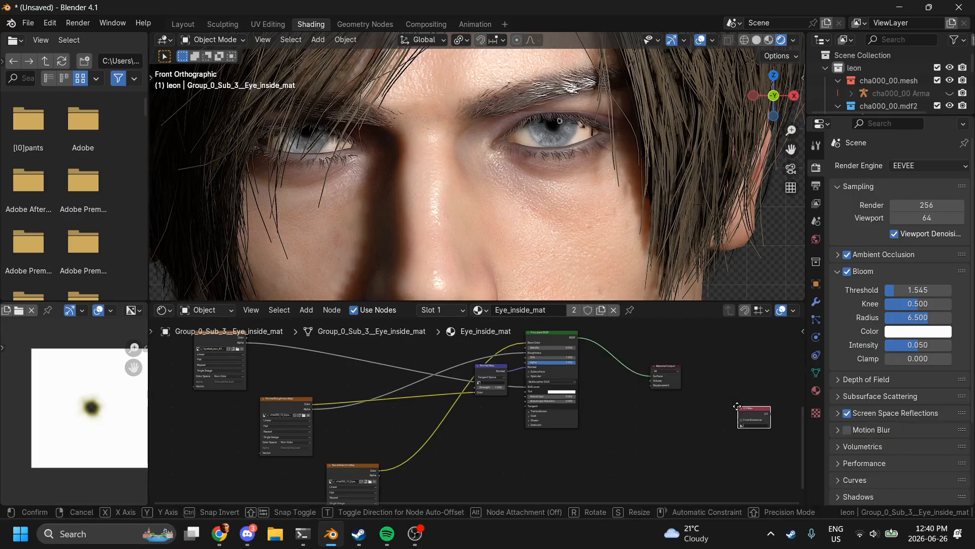
pyautogui.click(497, 459)
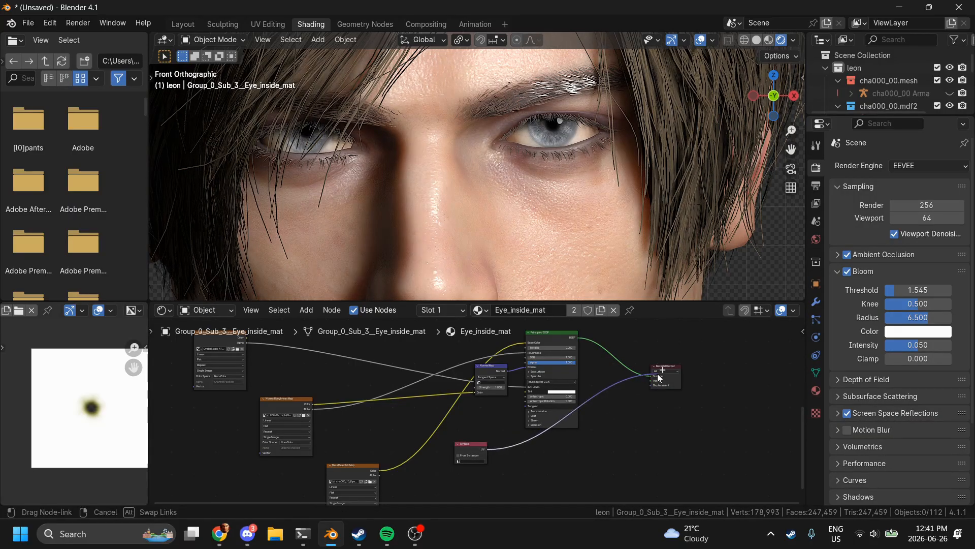
# Step: Connect the UV Map's UV output to the Material Output's Surface and insert a Mapping node on that link
pyautogui.moveTo(654, 380); pyautogui.dragTo(654, 377)
pyautogui.write('n')
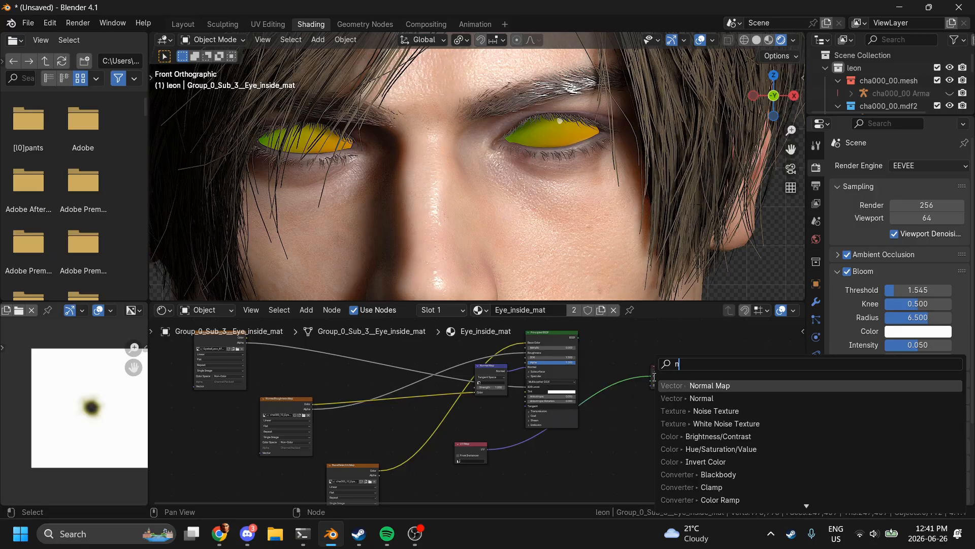
pyautogui.press('BackSpace')
pyautogui.write('mapping')
pyautogui.press('Return')
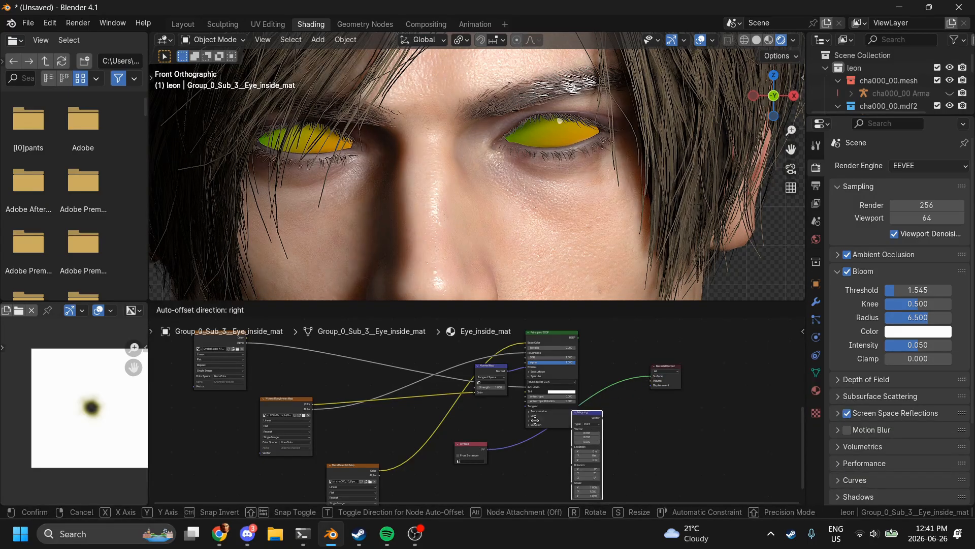
pyautogui.press('Escape')
# Step: Insert a Gradient Texture node between the Mapping node and the Material Output
pyautogui.hotkey('shift', 'a')
pyautogui.write('gra')
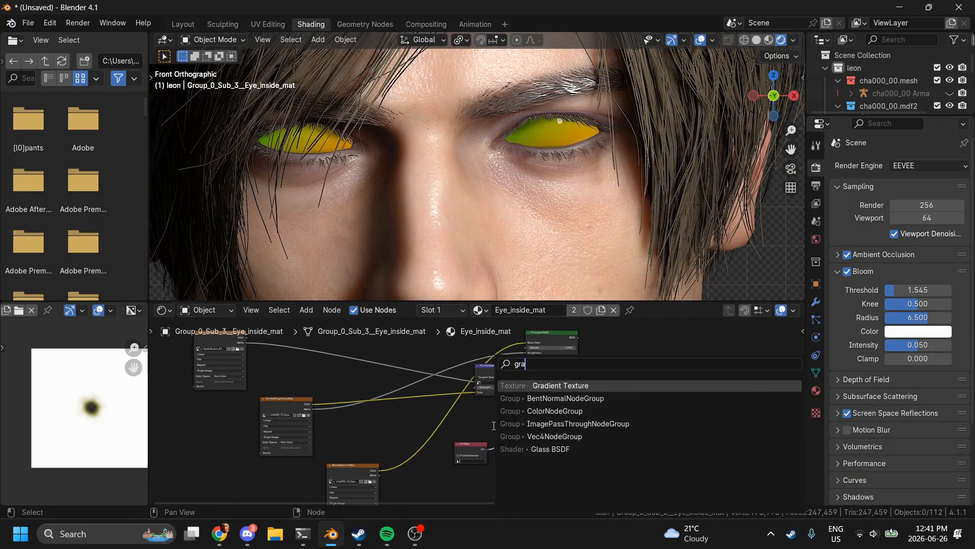
pyautogui.press('Return')
pyautogui.click(591, 391)
# Step: Insert a Color Ramp between the Gradient Texture and Material Output, and move the new node chain clear of the other nodes
pyautogui.hotkey('shift', 'a')
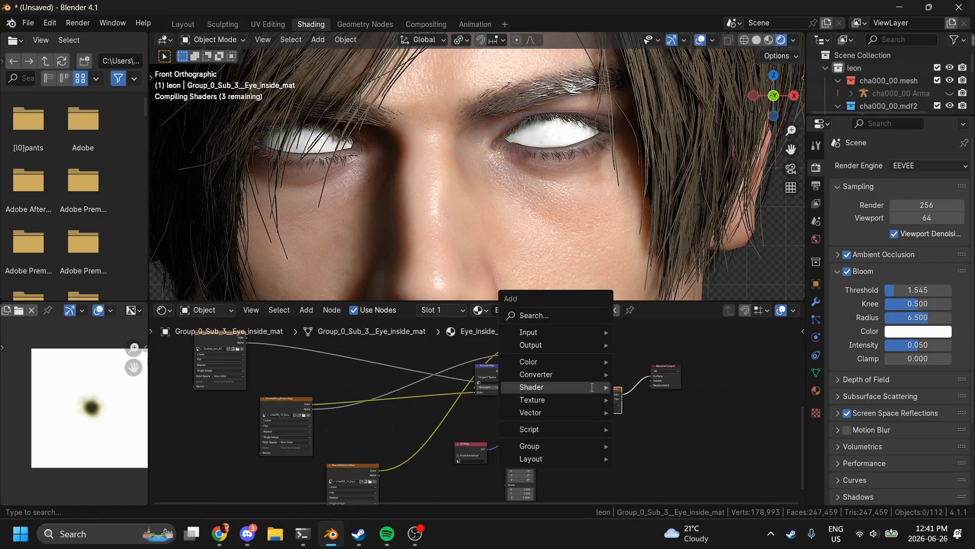
pyautogui.write('color')
pyautogui.press('Down')
pyautogui.press('Return')
pyautogui.click(668, 379)
pyautogui.moveTo(668, 379); pyautogui.dragTo(639, 437)
pyautogui.moveTo(439, 464); pyautogui.dragTo(546, 442)
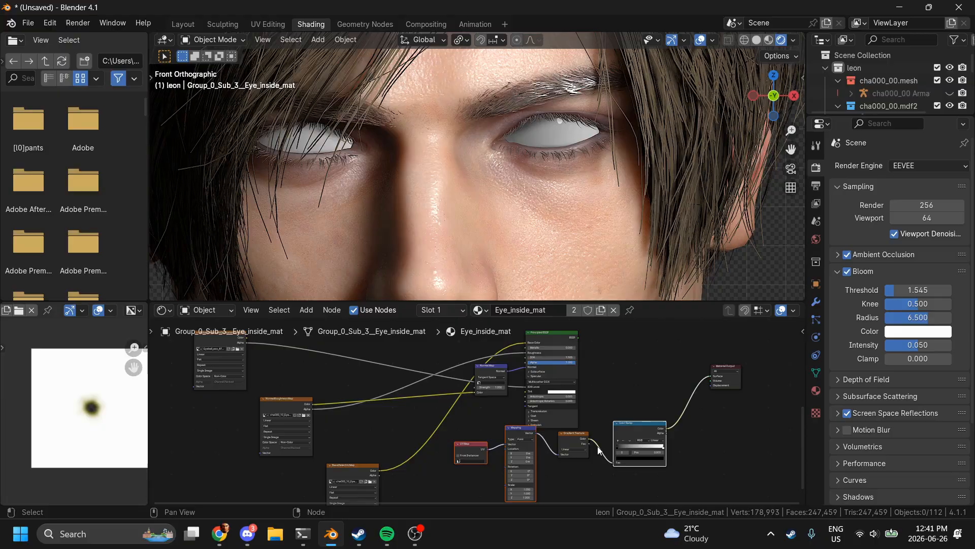
pyautogui.keyDown('shift'); pyautogui.moveTo(419, 463); pyautogui.dragTo(523, 375); pyautogui.keyUp('shift')
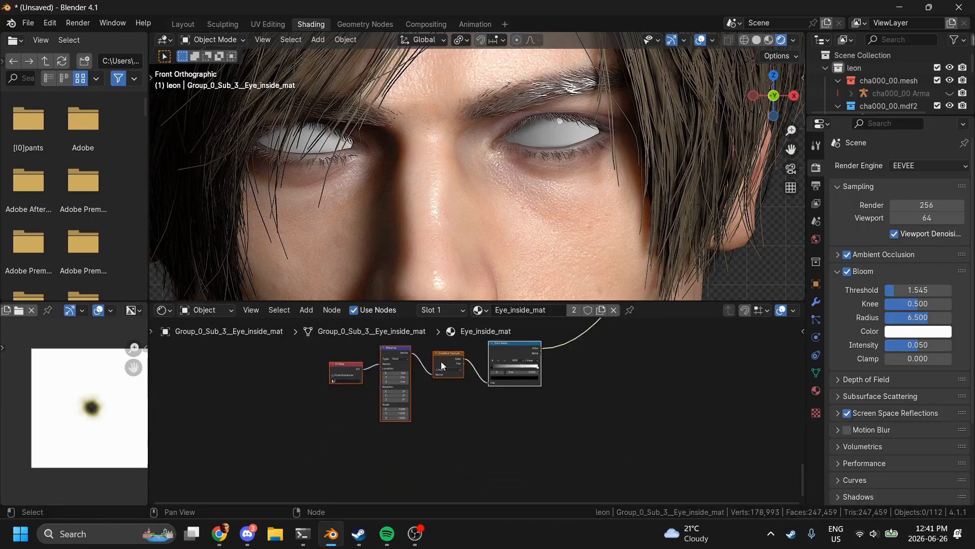
# Step: Set the Gradient Texture type to Quadratic Sphere and move the Color Ramp's black stop to position 0.265
pyautogui.scroll(6, 442, 366)
pyautogui.scroll(2, 441, 363)
pyautogui.click(529, 368)
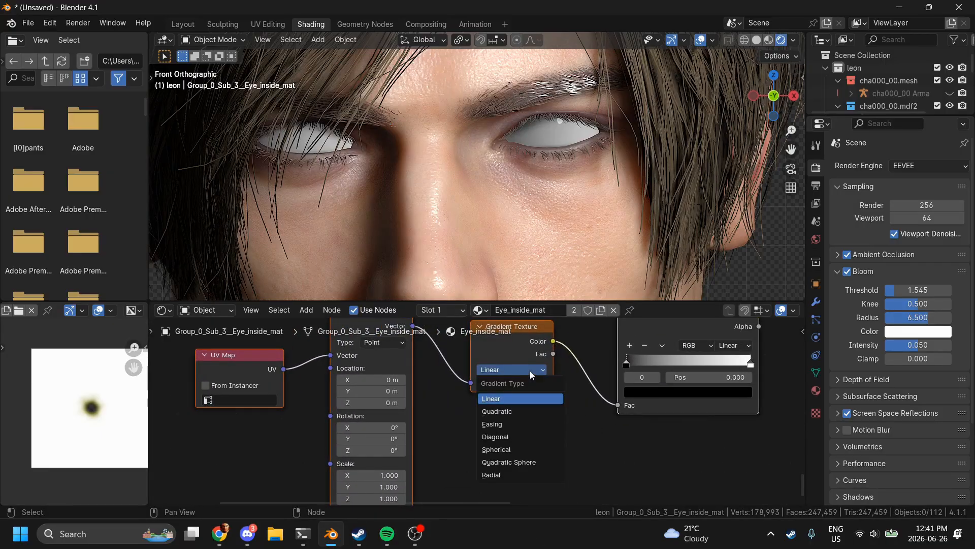
pyautogui.click(516, 461)
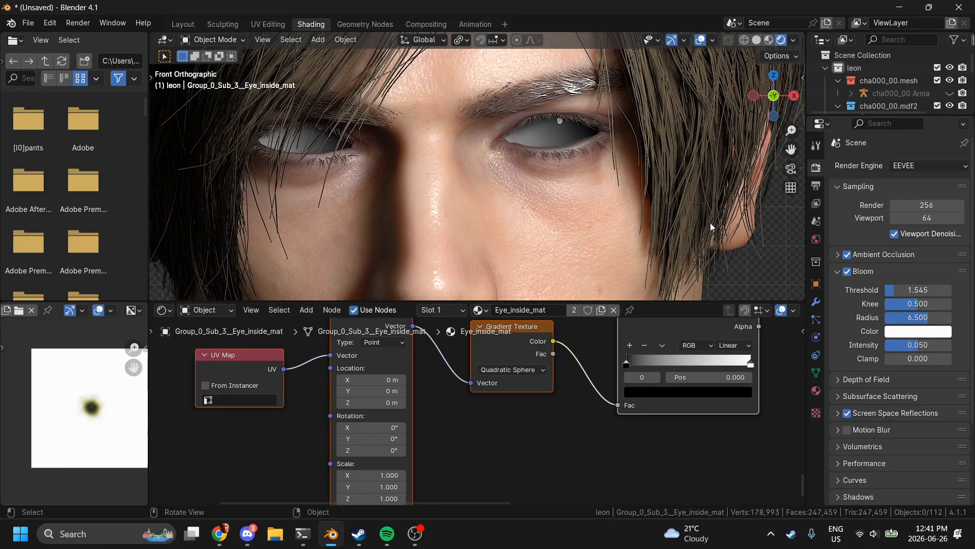
pyautogui.moveTo(375, 426); pyautogui.dragTo(442, 440, button='middle')
pyautogui.scroll(2, 442, 441)
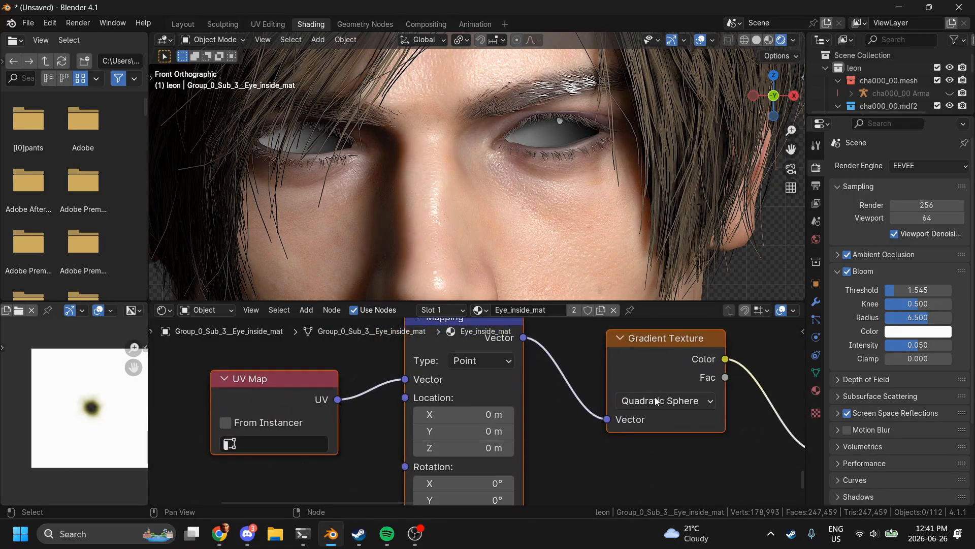
pyautogui.moveTo(656, 399); pyautogui.dragTo(358, 383, button='middle')
pyautogui.moveTo(704, 382); pyautogui.dragTo(607, 407, button='middle')
pyautogui.moveTo(440, 394); pyautogui.dragTo(486, 391)
# Step: Set the Mapping node's Location to -0.5 m in both X and Y
pyautogui.hscroll(-10, 484, 391)
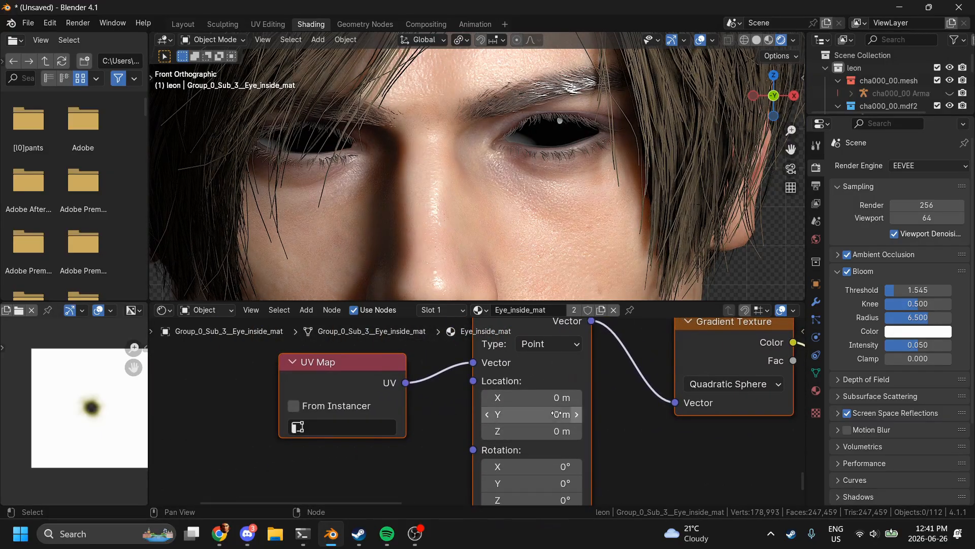
pyautogui.moveTo(556, 414); pyautogui.dragTo(556, 442, button='middle')
pyautogui.click(575, 442)
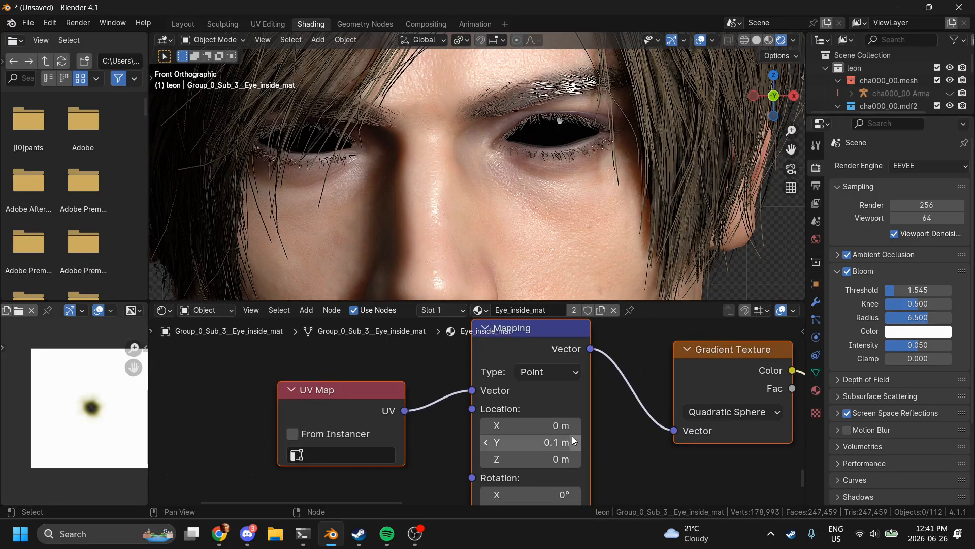
pyautogui.click(486, 442)
pyautogui.click(486, 442)
pyautogui.click(486, 443)
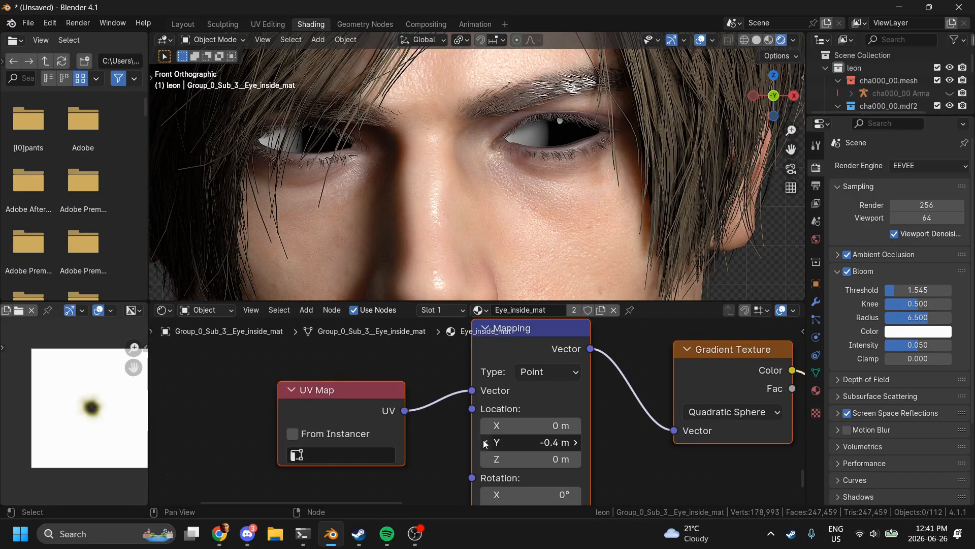
pyautogui.click(486, 442)
pyautogui.click(486, 425)
pyautogui.click(486, 426)
pyautogui.click(486, 425)
pyautogui.click(487, 426)
pyautogui.click(486, 426)
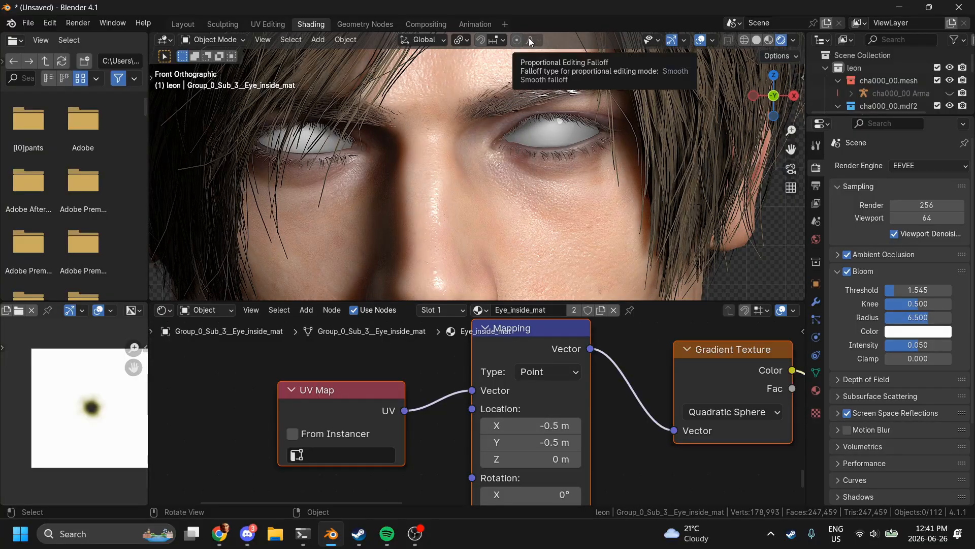
# Step: Move the Color Ramp's black stop to position 0.611 and its white stop to about 0.687
pyautogui.scroll(-10, 533, 109)
pyautogui.moveTo(747, 413); pyautogui.dragTo(495, 440, button='middle')
pyautogui.scroll(4, 490, 440)
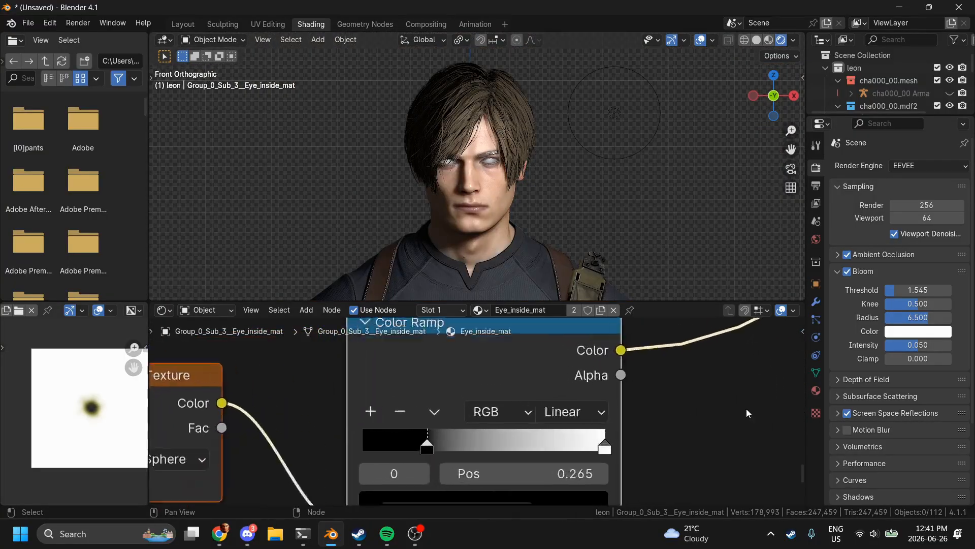
pyautogui.moveTo(428, 450)
pyautogui.mouseDown()
pyautogui.moveTo(492, 438)
pyautogui.moveTo(514, 450)
pyautogui.mouseUp()
pyautogui.scroll(8, 547, 208)
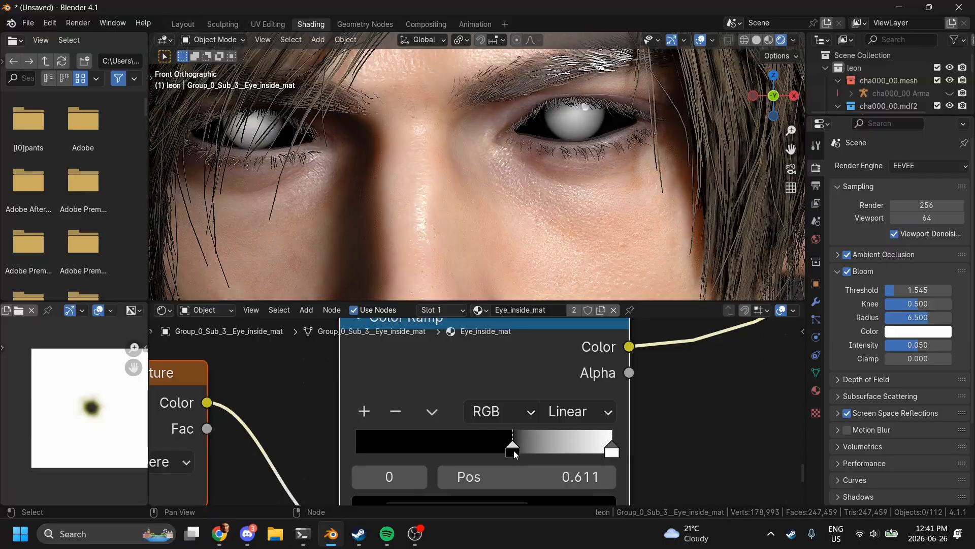
pyautogui.moveTo(612, 449); pyautogui.dragTo(526, 449)
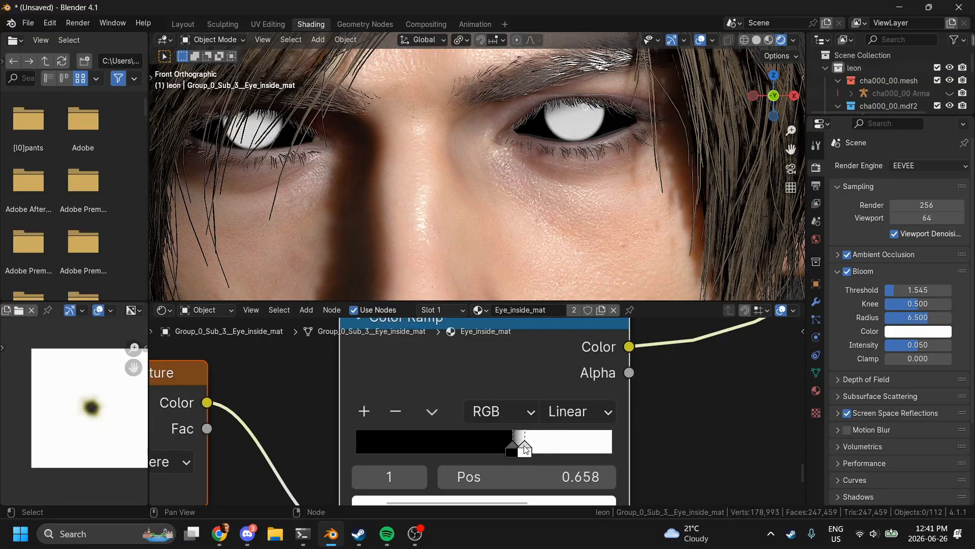
# Step: Restore the front view of the eyes and move the Color Ramp's white stop to position 0.651
pyautogui.scroll(-3, 615, 294)
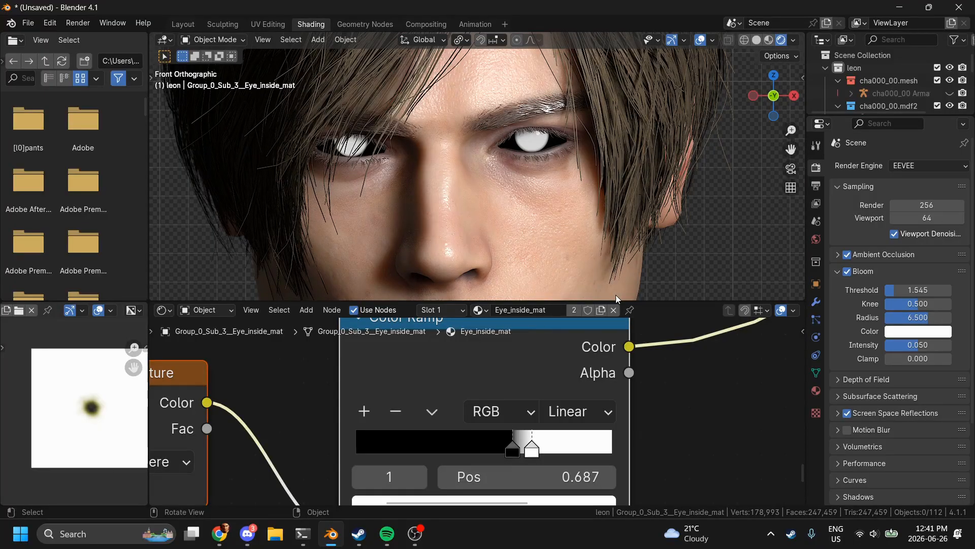
pyautogui.moveTo(616, 294); pyautogui.dragTo(616, 295, button='middle')
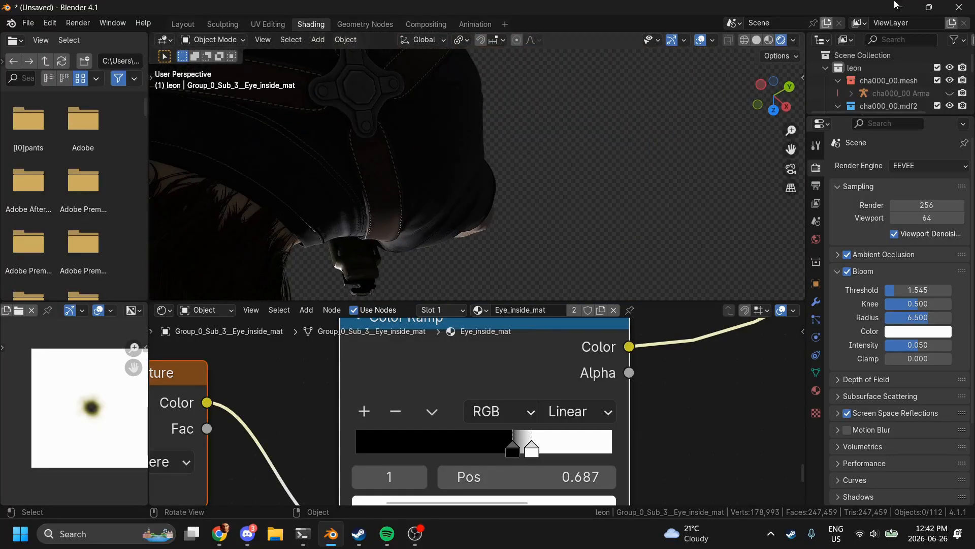
pyautogui.click(773, 110)
pyautogui.scroll(5, 575, 149)
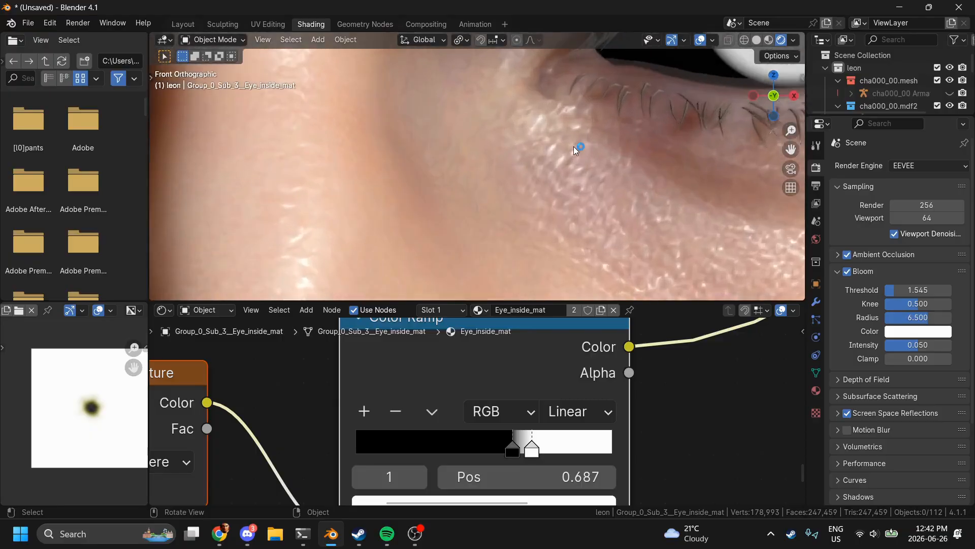
pyautogui.moveTo(535, 451); pyautogui.dragTo(523, 450)
# Step: Reconnect the Principled BSDF's output to the Material Output's Surface
pyautogui.scroll(-2, 568, 442)
pyautogui.scroll(-12, 568, 442)
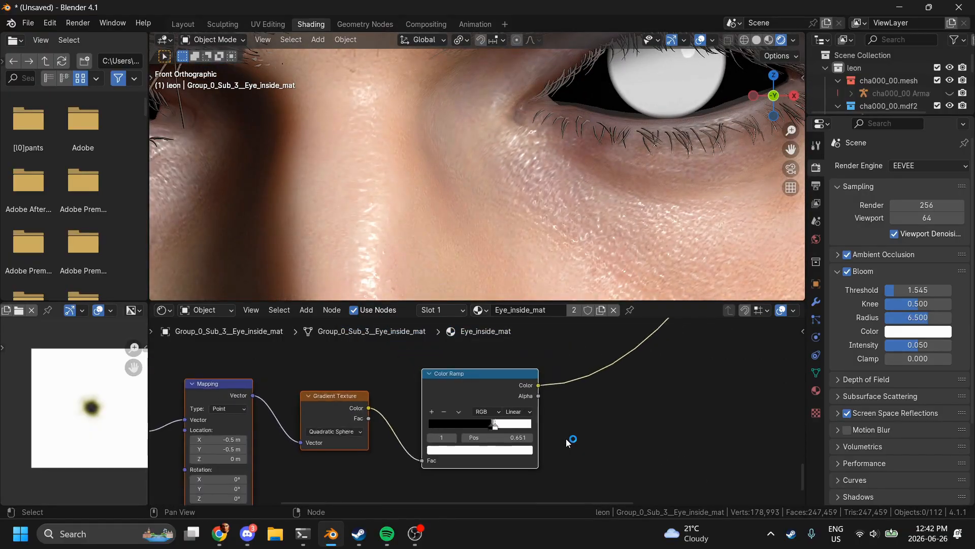
pyautogui.moveTo(567, 440); pyautogui.dragTo(514, 424, button='middle')
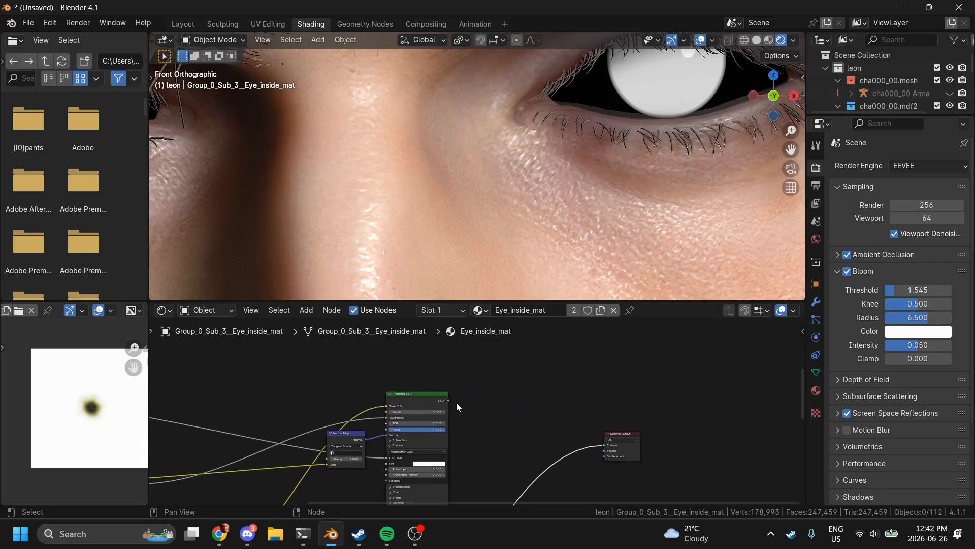
pyautogui.moveTo(450, 400); pyautogui.dragTo(604, 445)
# Step: Insert a Hue/Saturation/Value node on the link from the BaseDielectricMap color to the Principled BSDF's Base Color
pyautogui.hscroll(-8, 602, 446)
pyautogui.scroll(-3, 602, 446)
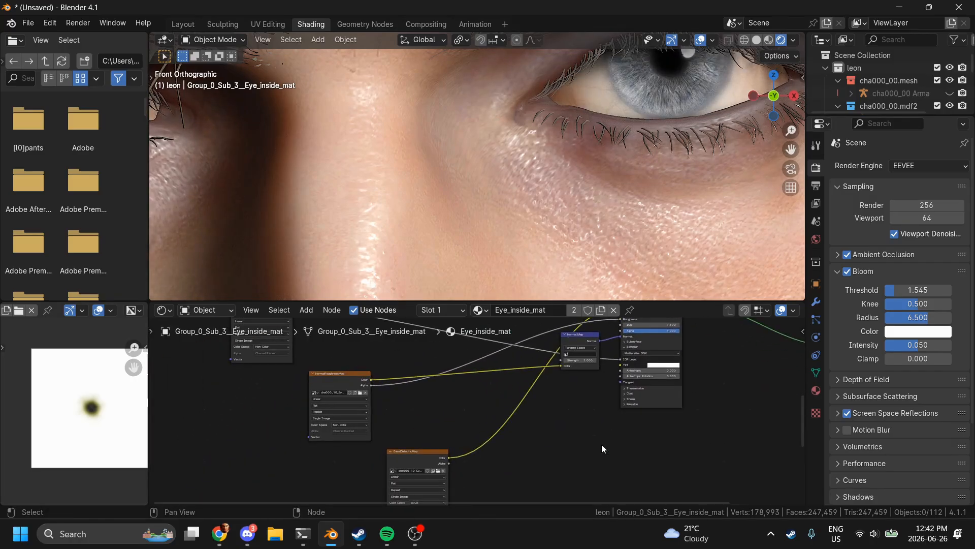
pyautogui.hotkey('shift', 'a')
pyautogui.write('hue')
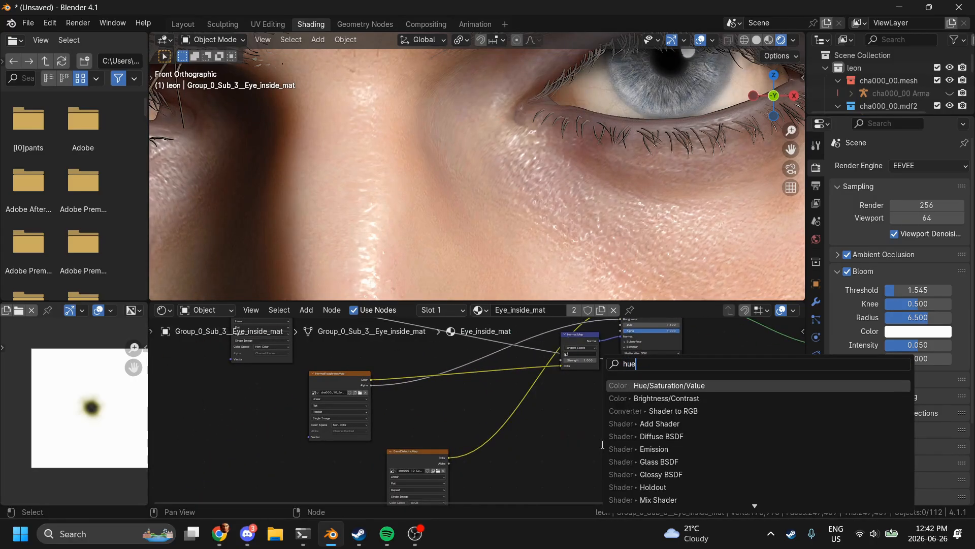
pyautogui.press('Return')
pyautogui.click(508, 400)
pyautogui.scroll(-6, 508, 401)
pyautogui.hscroll(4, 507, 401)
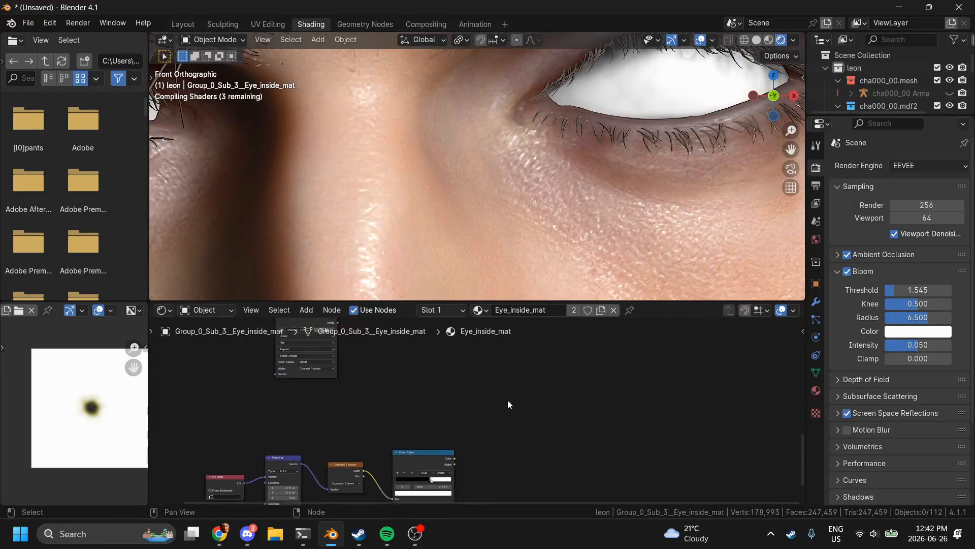
# Step: Connect the Color Ramp's Color output to the Hue/Saturation/Value node's Fac input
pyautogui.scroll(-2, 508, 401)
pyautogui.hscroll(1, 508, 401)
pyautogui.moveTo(442, 435); pyautogui.dragTo(383, 438)
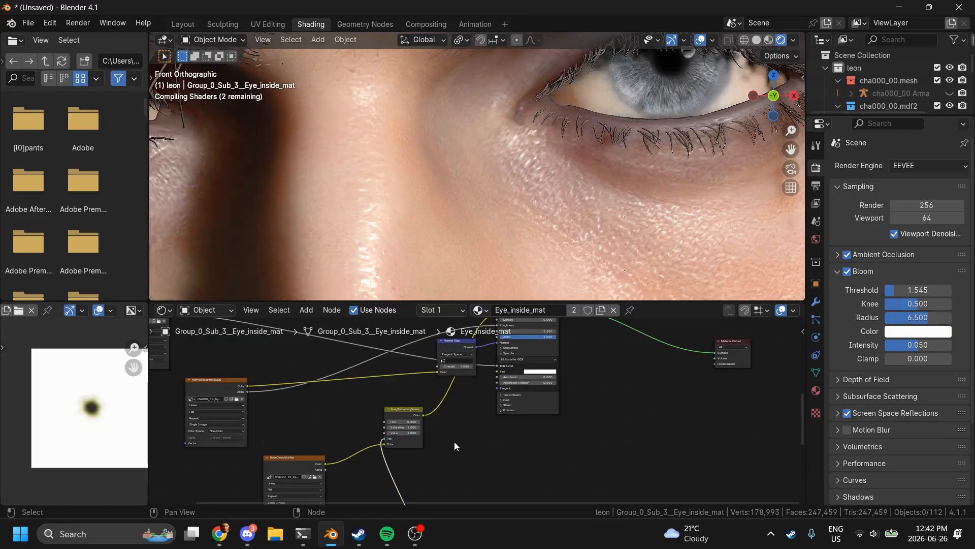
# Step: Lower the Hue/Saturation/Value node's Value to 0.200 to darken the iris
pyautogui.scroll(4, 455, 442)
pyautogui.moveTo(455, 443); pyautogui.dragTo(473, 468, button='middle')
pyautogui.scroll(4, 473, 468)
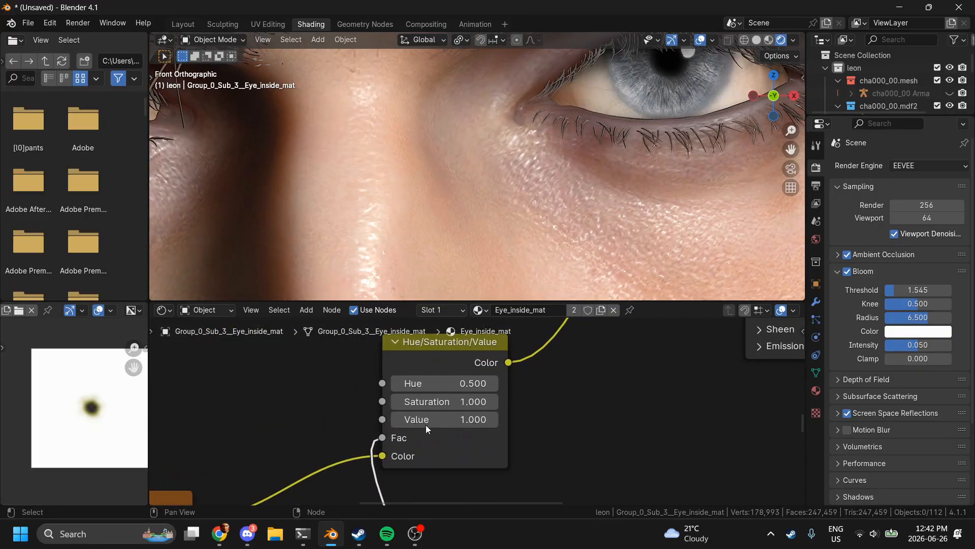
pyautogui.click(395, 419)
pyautogui.click(396, 420)
pyautogui.click(396, 420)
pyautogui.click(396, 419)
pyautogui.click(396, 420)
pyautogui.click(397, 420)
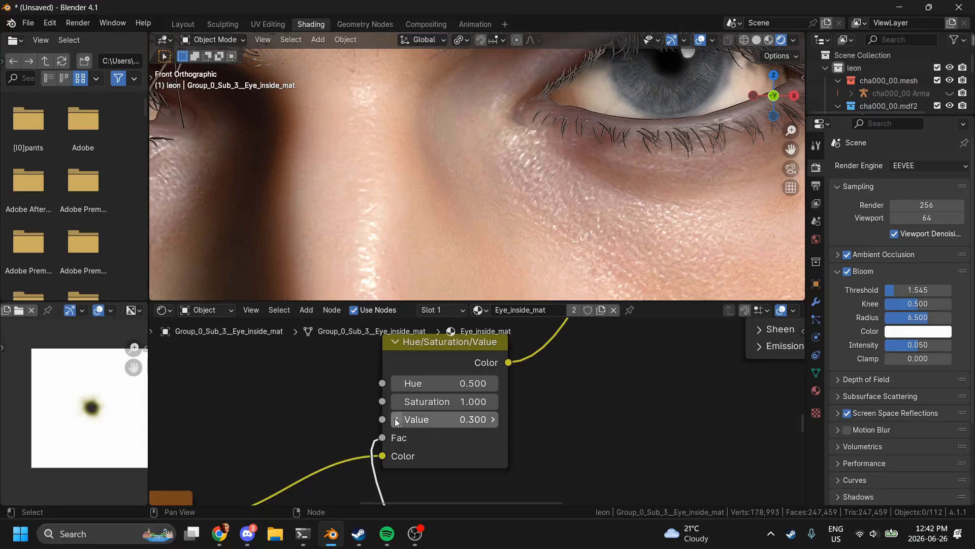
pyautogui.click(397, 419)
pyautogui.click(396, 420)
# Step: Check the eyes in the front view and raise the Hue/Saturation/Value node's Value to 0.400
pyautogui.scroll(-4, 502, 114)
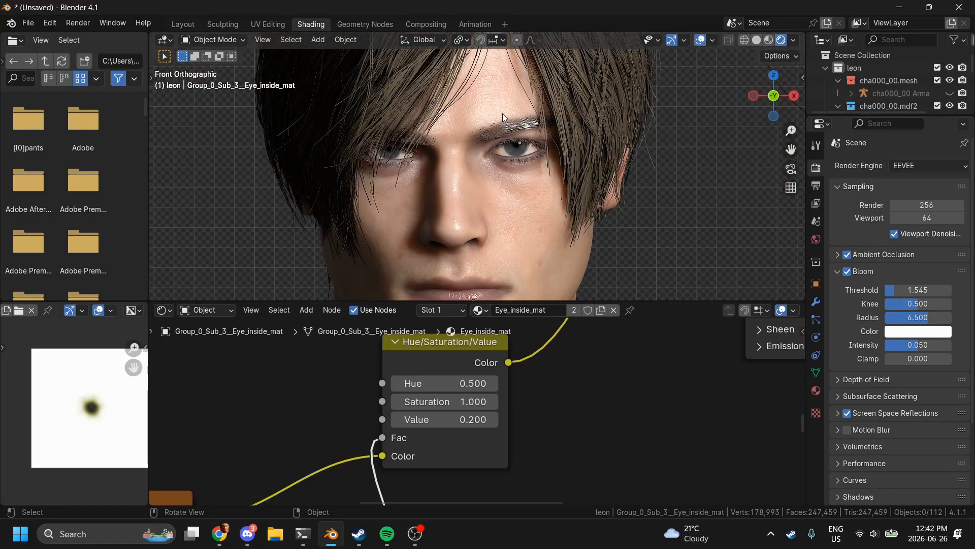
pyautogui.scroll(5, 565, 112)
pyautogui.scroll(3, 566, 112)
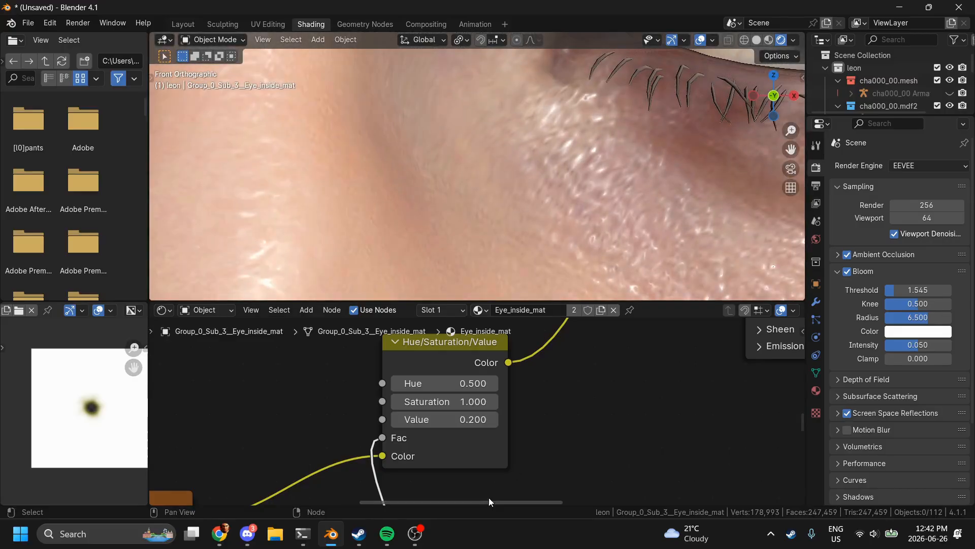
pyautogui.click(494, 419)
pyautogui.scroll(-4, 595, 190)
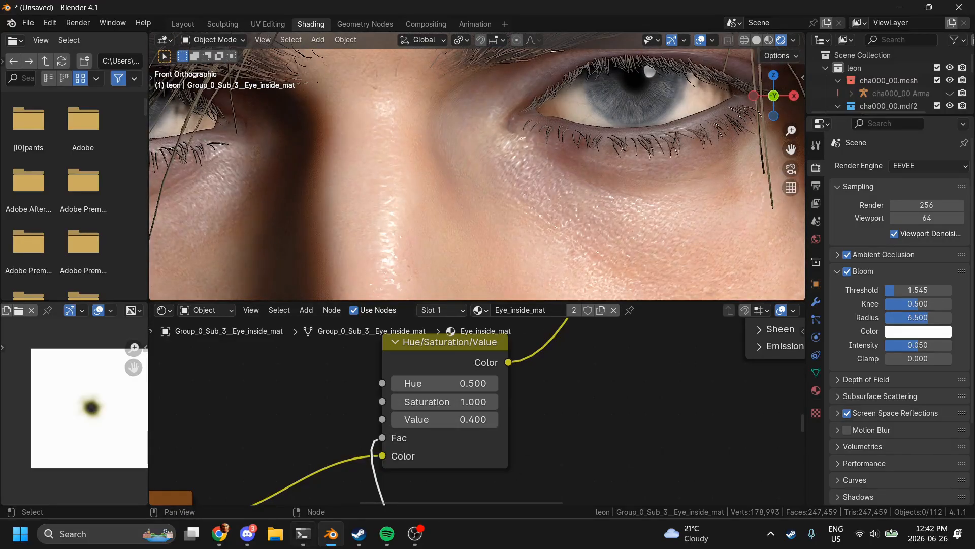
# Step: Switch to the browser and examine the eye color in the Resident Evil 4 Remake reference screenshot
pyautogui.click(219, 533)
pyautogui.keyDown('ctrl'); pyautogui.scroll(3, 514, 329); pyautogui.keyUp('ctrl')
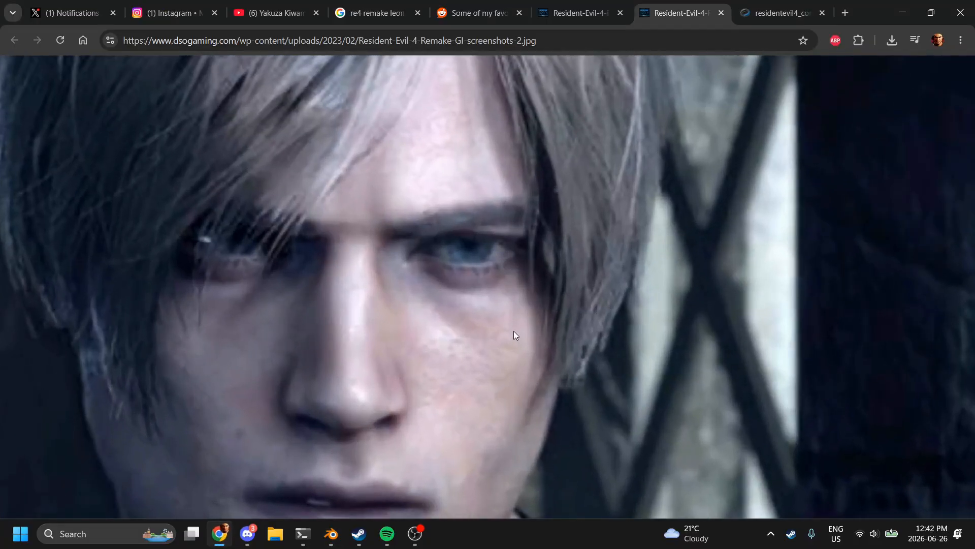
pyautogui.keyDown('ctrl'); pyautogui.scroll(1, 465, 263); pyautogui.keyUp('ctrl')
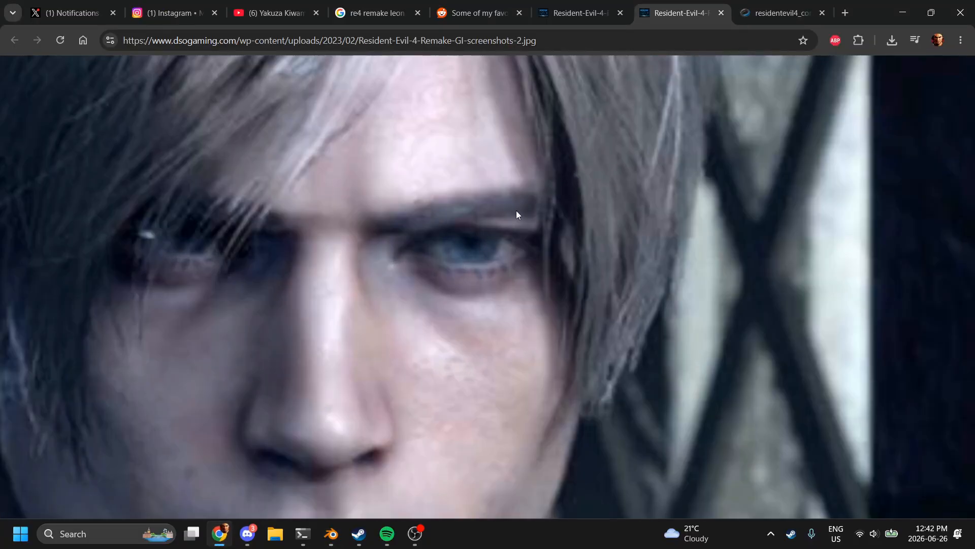
# Step: Return to Blender and disconnect the NormalRoughnessMap's Alpha from the Principled BSDF's Roughness
pyautogui.click(331, 533)
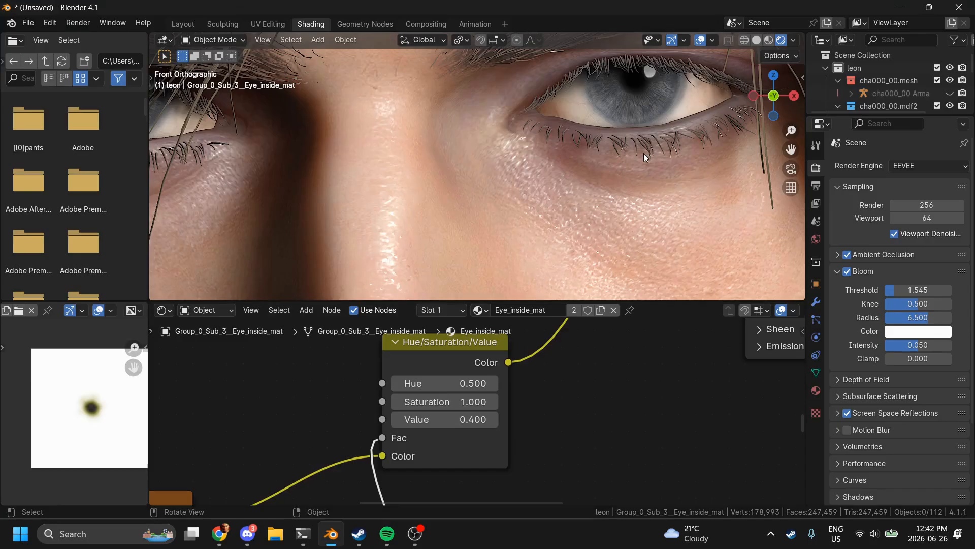
pyautogui.scroll(-6, 644, 154)
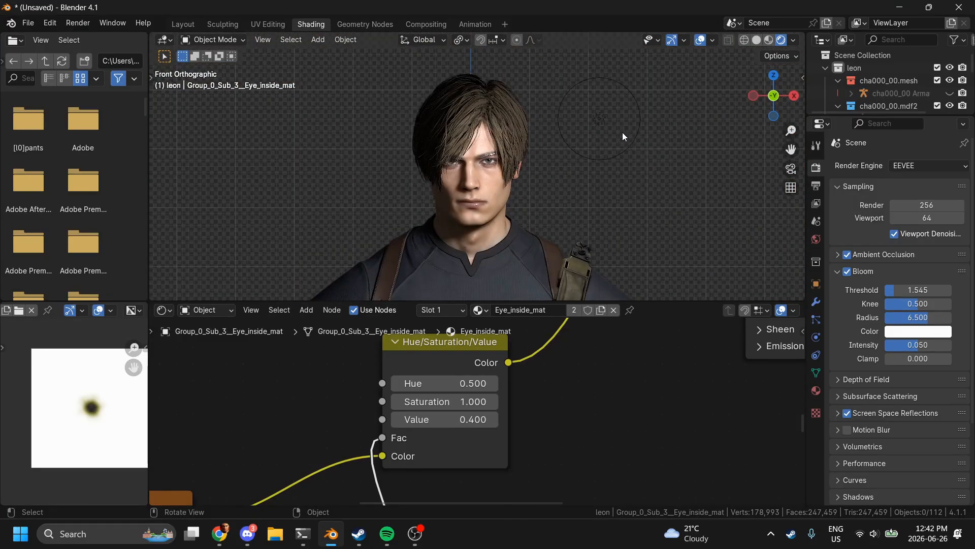
pyautogui.scroll(10, 617, 111)
pyautogui.moveTo(521, 419); pyautogui.dragTo(482, 421, button='middle')
pyautogui.scroll(-7, 477, 422)
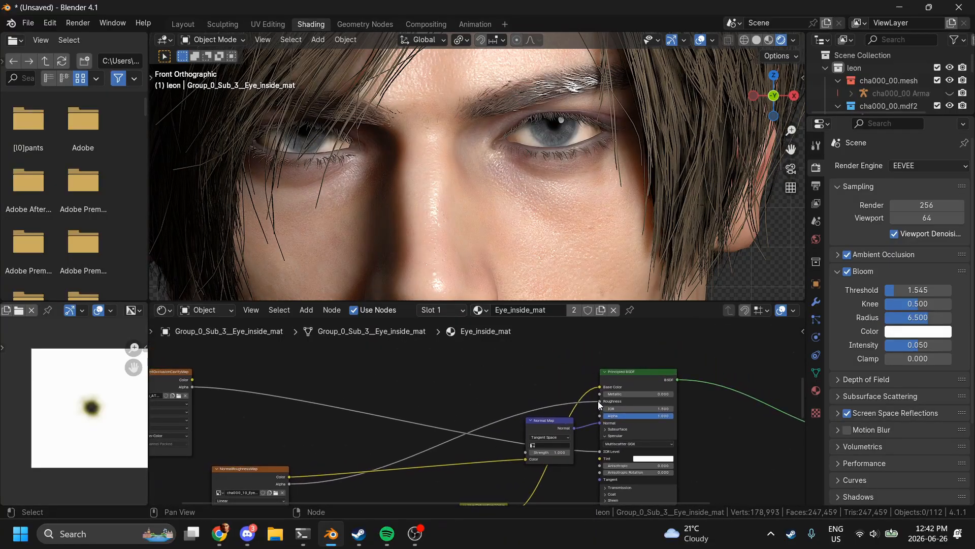
pyautogui.moveTo(598, 401); pyautogui.dragTo(238, 471)
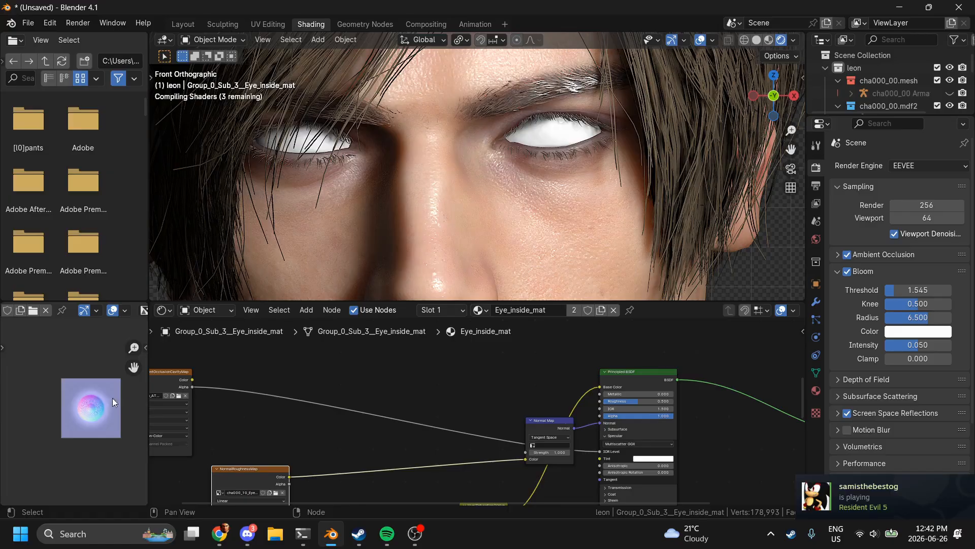
# Step: Check the eye shading and set the Hue/Saturation/Value node's Value back to 1
pyautogui.scroll(3, 616, 395)
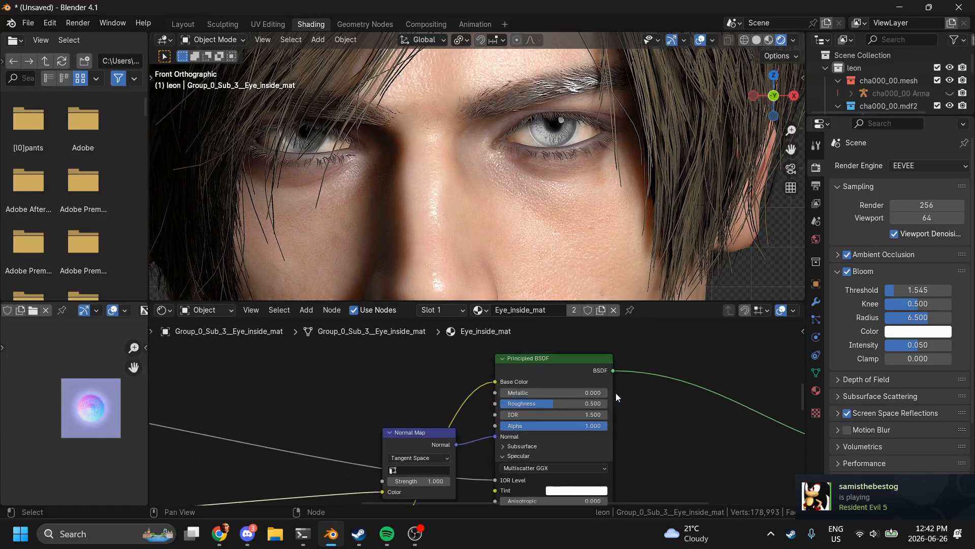
pyautogui.scroll(-10, 616, 393)
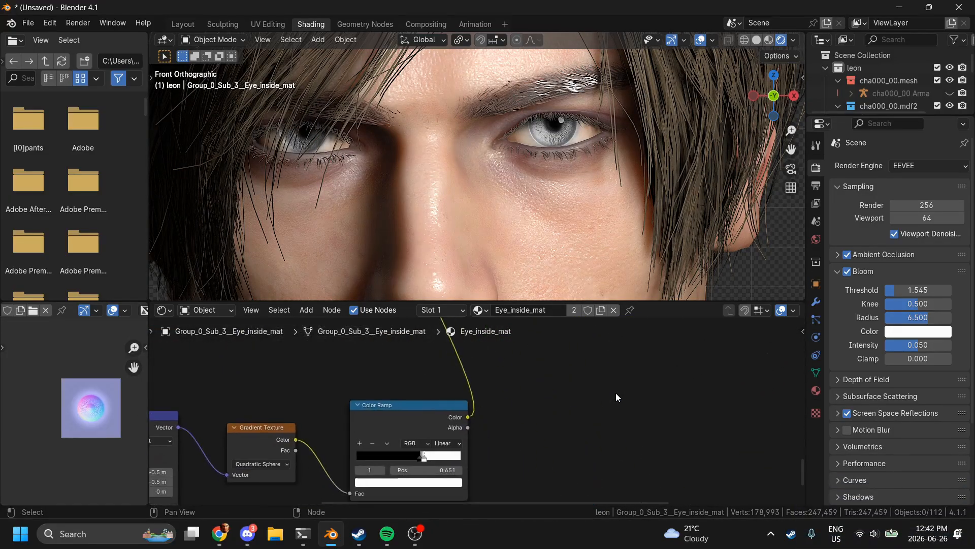
pyautogui.scroll(10, 616, 397)
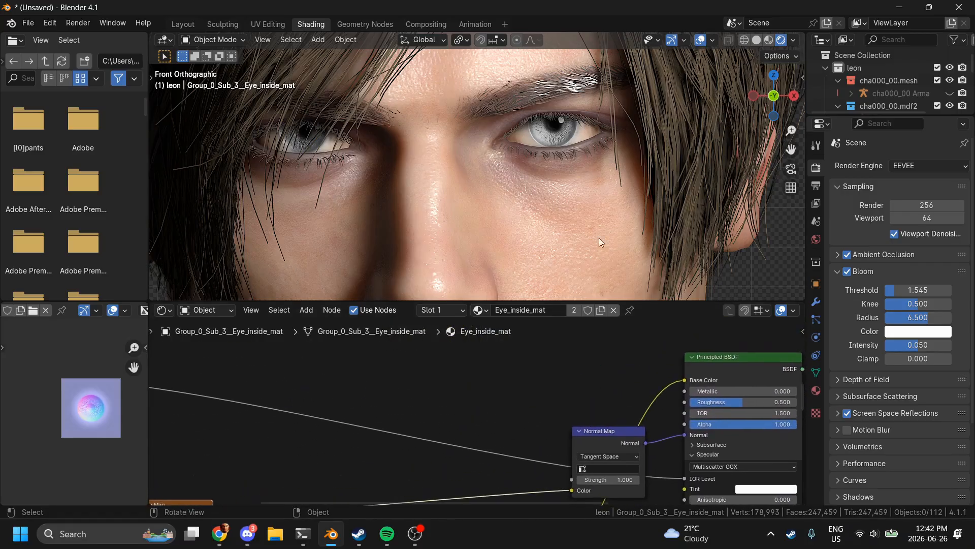
pyautogui.scroll(5, 600, 109)
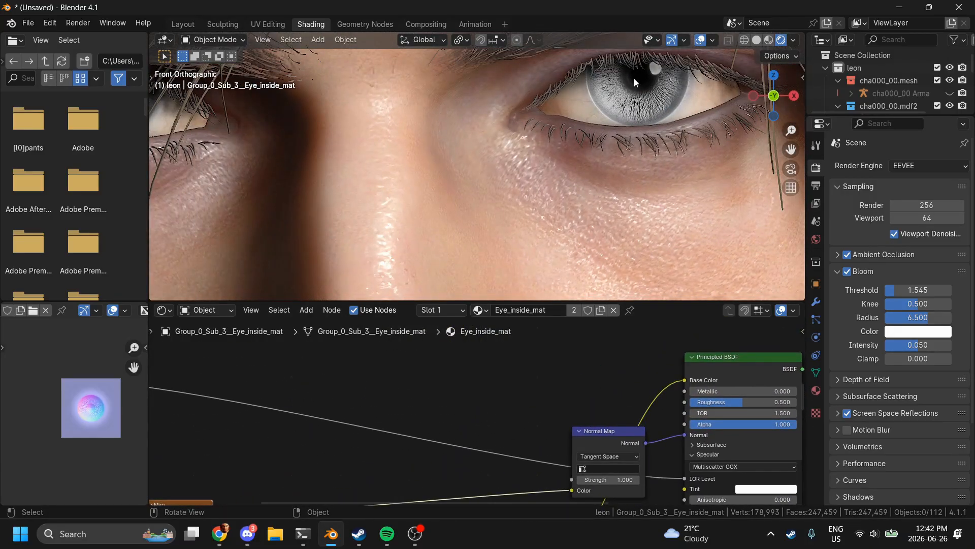
pyautogui.scroll(-2, 501, 410)
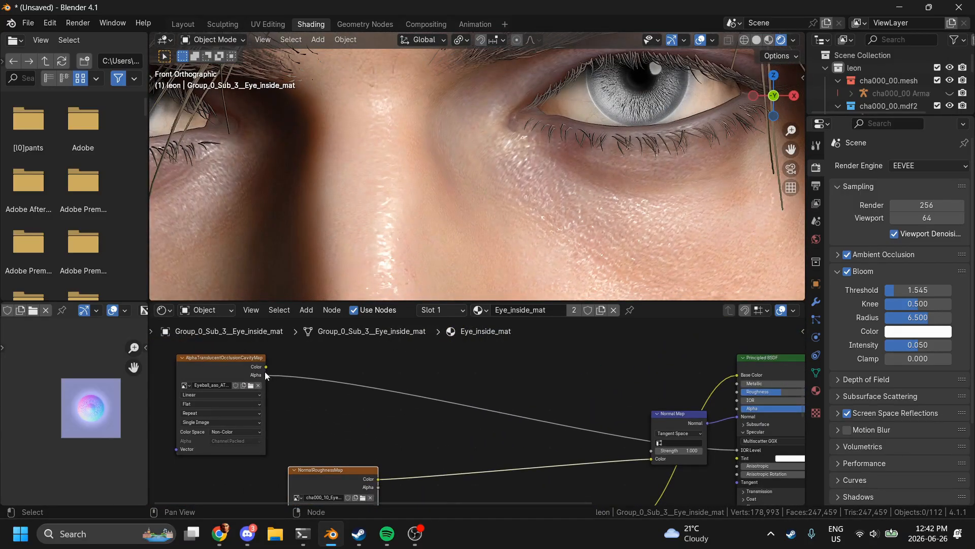
pyautogui.moveTo(453, 370); pyautogui.dragTo(388, 430, button='middle')
pyautogui.moveTo(552, 446); pyautogui.dragTo(523, 475, button='middle')
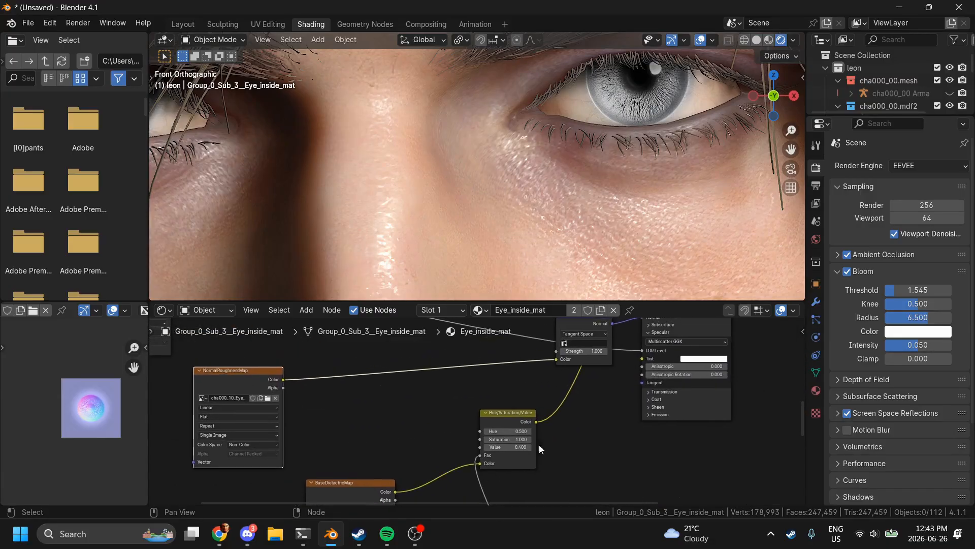
pyautogui.doubleClick(506, 447)
pyautogui.write('1')
pyautogui.press('Return')
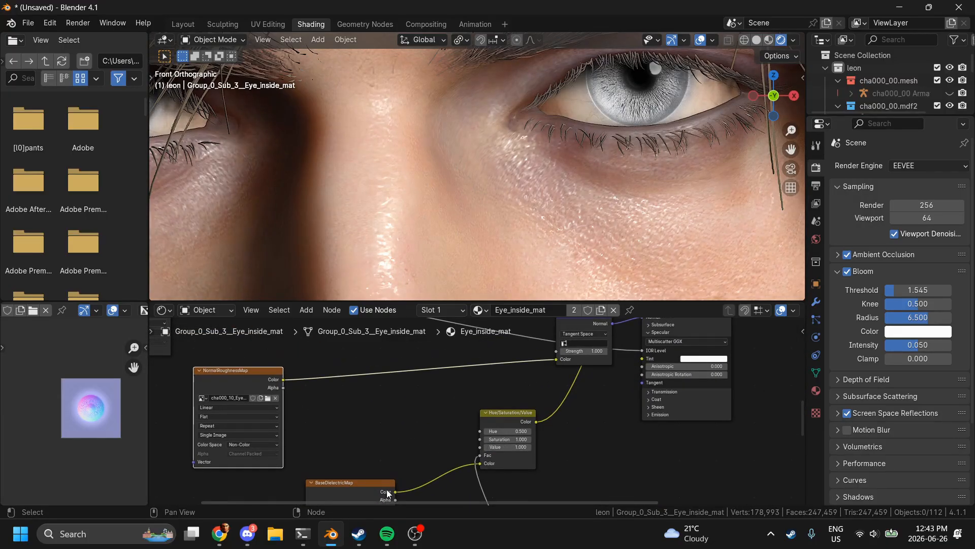
# Step: Connect the BaseDielectricMap's Color to the Principled BSDF's Specular Tint through a new Hue/Saturation/Value node
pyautogui.moveTo(388, 491); pyautogui.dragTo(511, 394)
pyautogui.moveTo(627, 359); pyautogui.dragTo(642, 357)
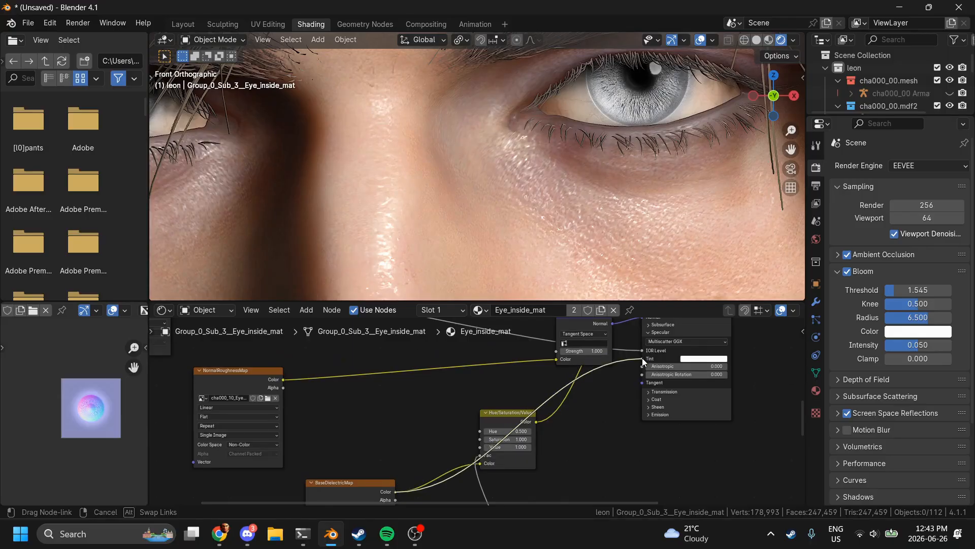
pyautogui.hotkey('shift', 'a')
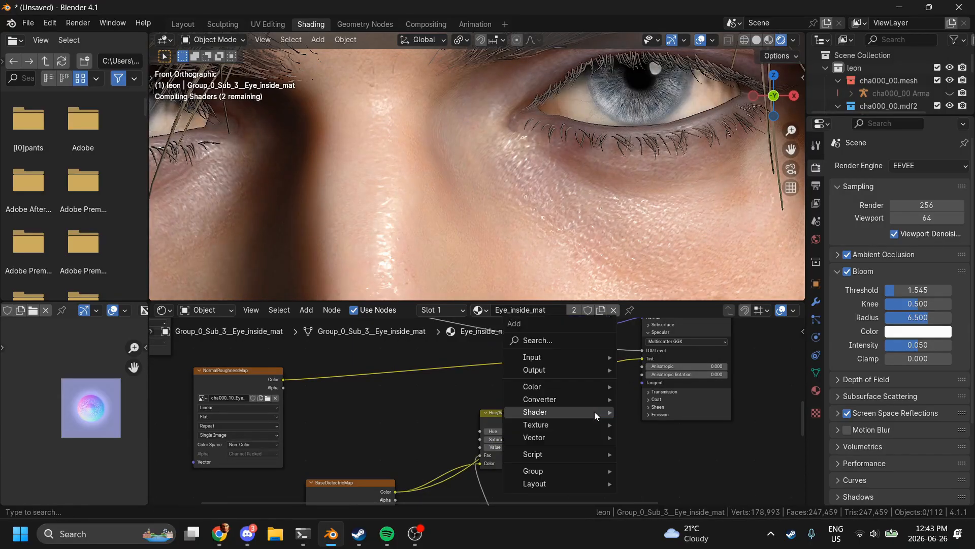
pyautogui.write('hue')
pyautogui.press('Return')
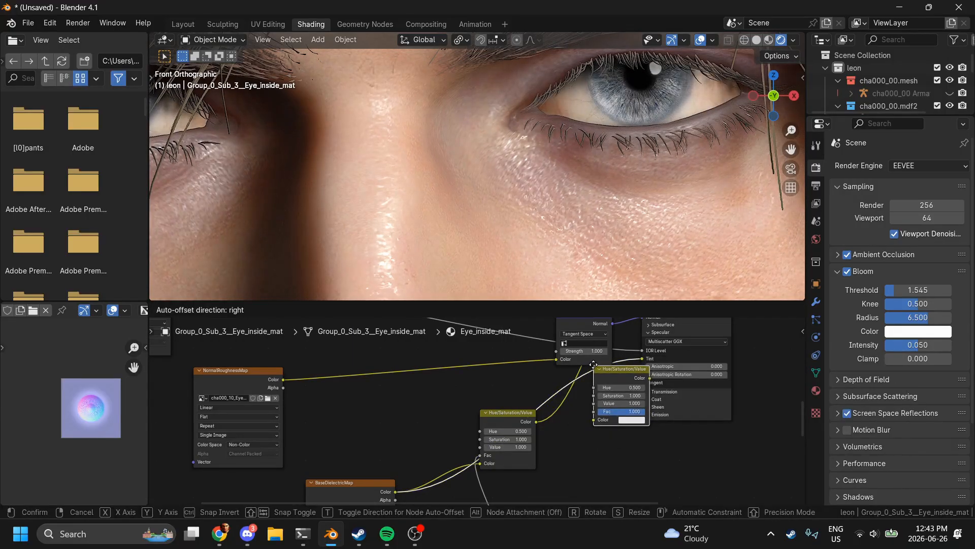
pyautogui.click(592, 364)
pyautogui.moveTo(579, 370); pyautogui.dragTo(471, 394)
# Step: Set the tint Hue/Saturation/Value node's Value to 2.000 and connect the Color Ramp's Color to its Fac
pyautogui.scroll(5, 472, 394)
pyautogui.scroll(5, 471, 394)
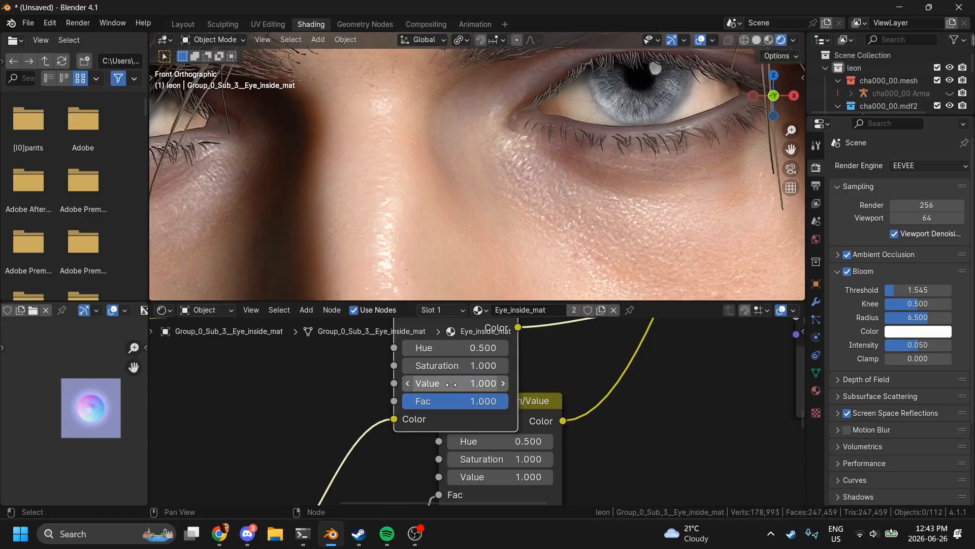
pyautogui.moveTo(451, 385); pyautogui.dragTo(467, 384)
pyautogui.moveTo(395, 402); pyautogui.dragTo(632, 415)
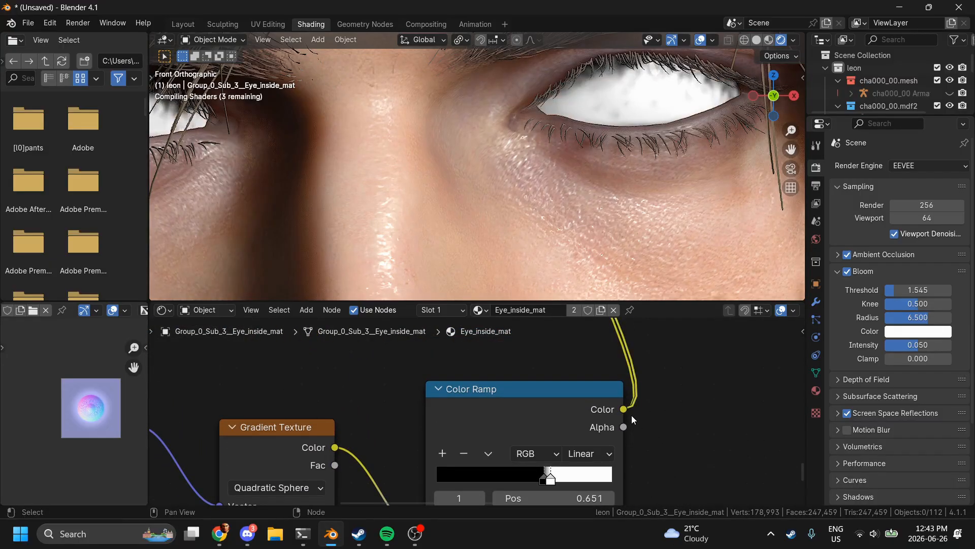
pyautogui.scroll(12, 669, 403)
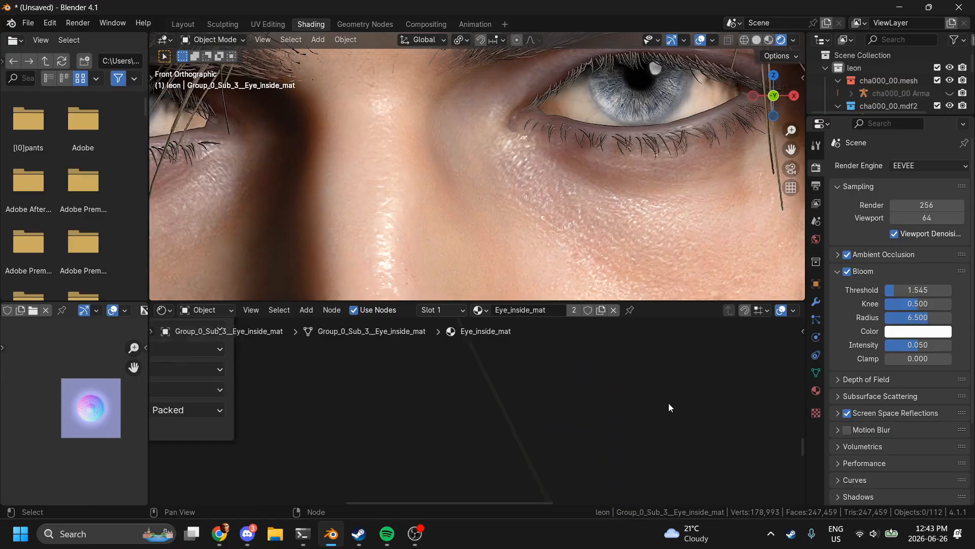
# Step: Lower the base color Hue/Saturation/Value node's Value to 0 and raise the tint node's Saturation to 2.000
pyautogui.moveTo(594, 418); pyautogui.dragTo(549, 427)
pyautogui.scroll(-4, 606, 197)
pyautogui.scroll(5, 447, 425)
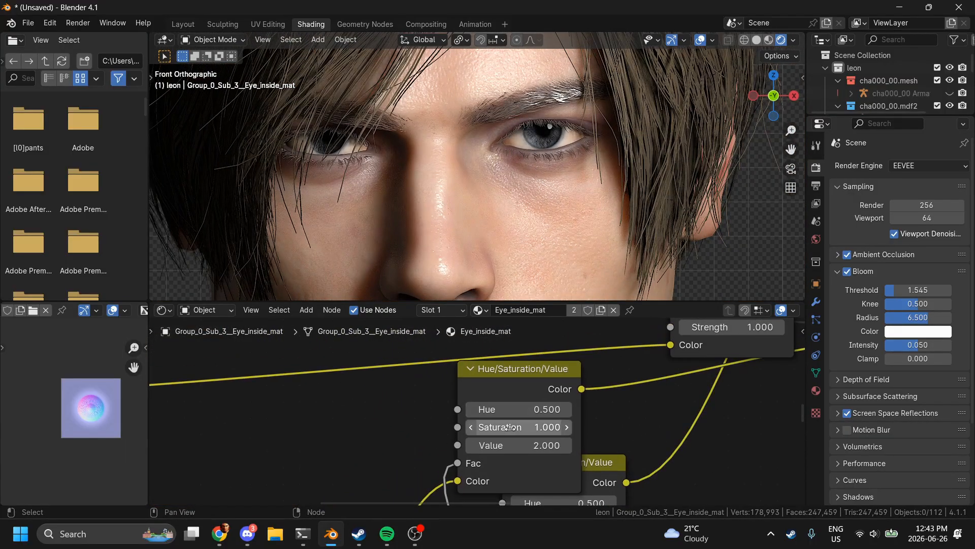
pyautogui.scroll(3, 587, 276)
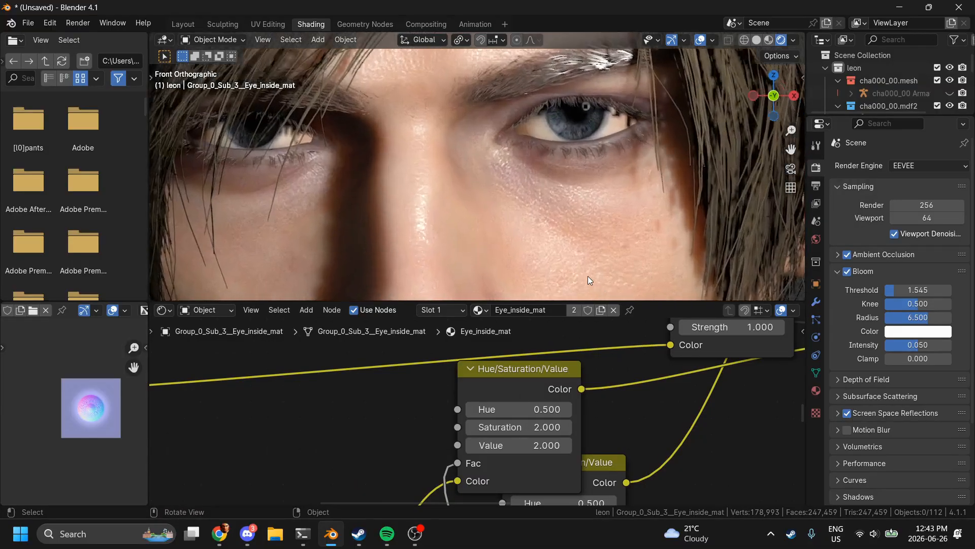
pyautogui.scroll(-4, 587, 276)
pyautogui.scroll(-4, 587, 276)
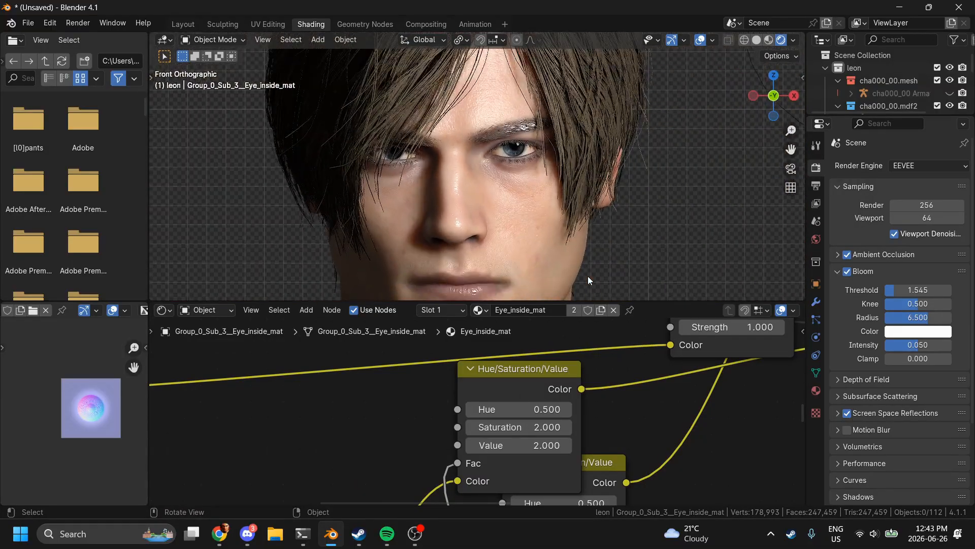
# Step: Raise the base color Hue/Saturation/Value node's Value to 0.400
pyautogui.moveTo(570, 475); pyautogui.dragTo(558, 379, button='middle')
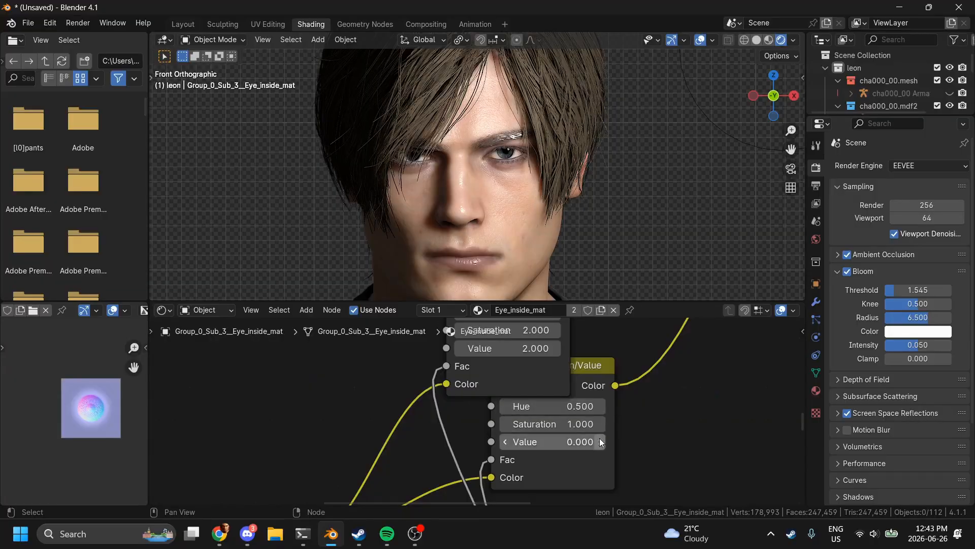
pyautogui.click(603, 441)
pyautogui.click(601, 442)
pyautogui.click(601, 442)
pyautogui.click(602, 442)
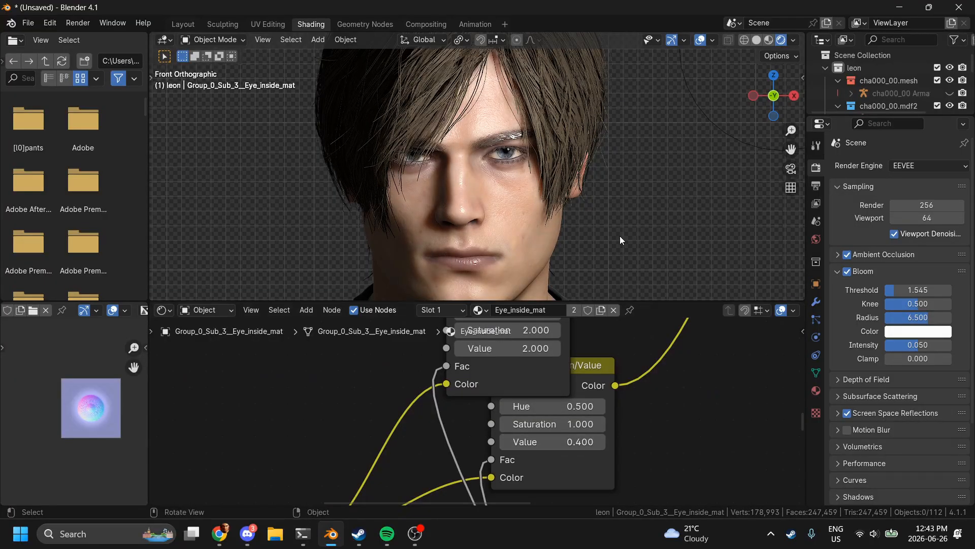
# Step: Increase the base color Hue/Saturation/Value node's Saturation to 2.000
pyautogui.click(600, 424)
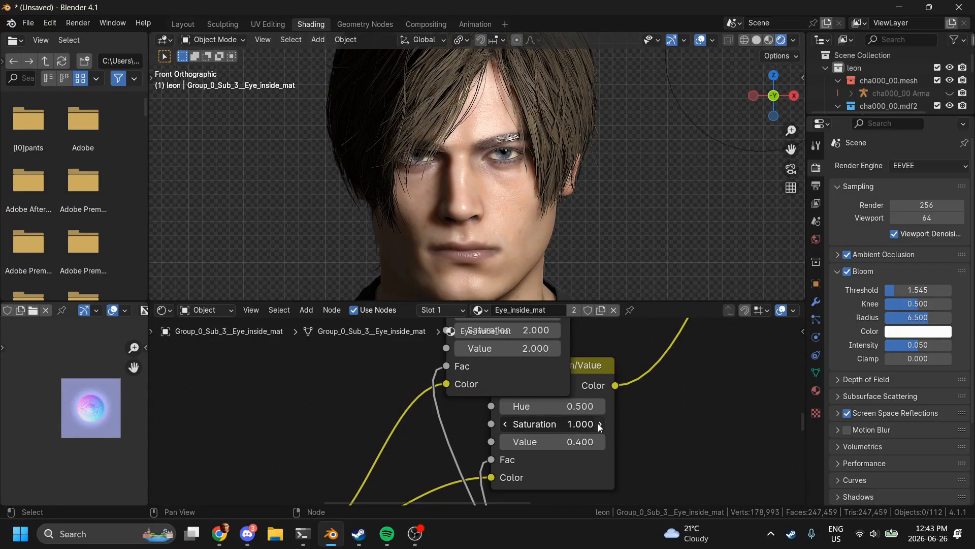
pyautogui.click(600, 424)
pyautogui.click(600, 424)
pyautogui.scroll(5, 639, 232)
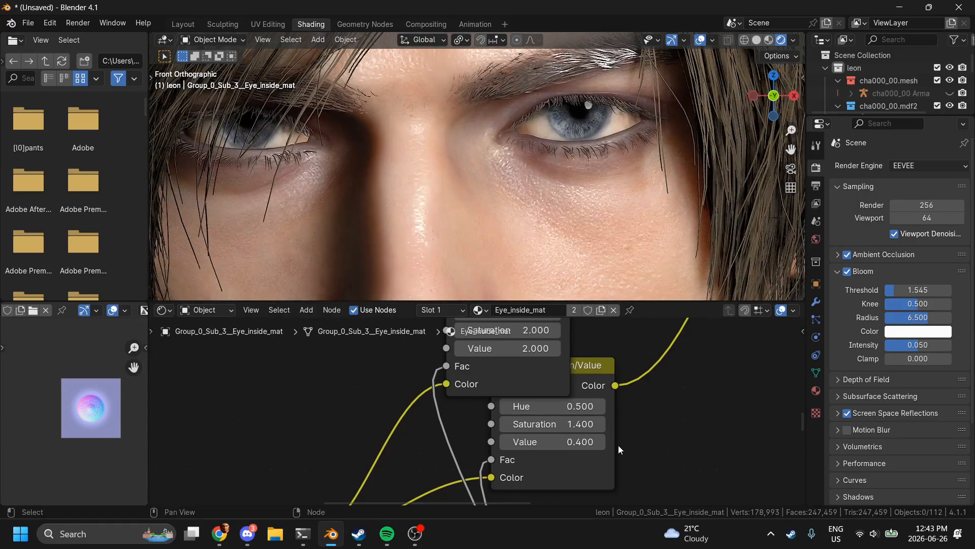
pyautogui.moveTo(547, 424); pyautogui.dragTo(577, 423)
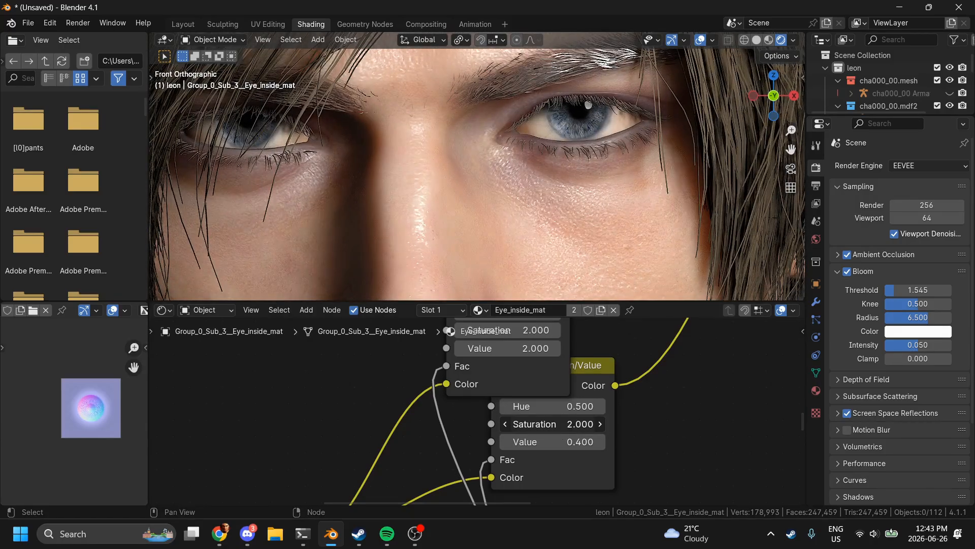
# Step: Set the base color Hue/Saturation/Value node's Value to 0.900 and the Saturation of both Hue/Saturation/Value nodes to 1.000
pyautogui.click(600, 442)
pyautogui.click(600, 441)
pyautogui.click(600, 441)
pyautogui.click(600, 441)
pyautogui.click(599, 442)
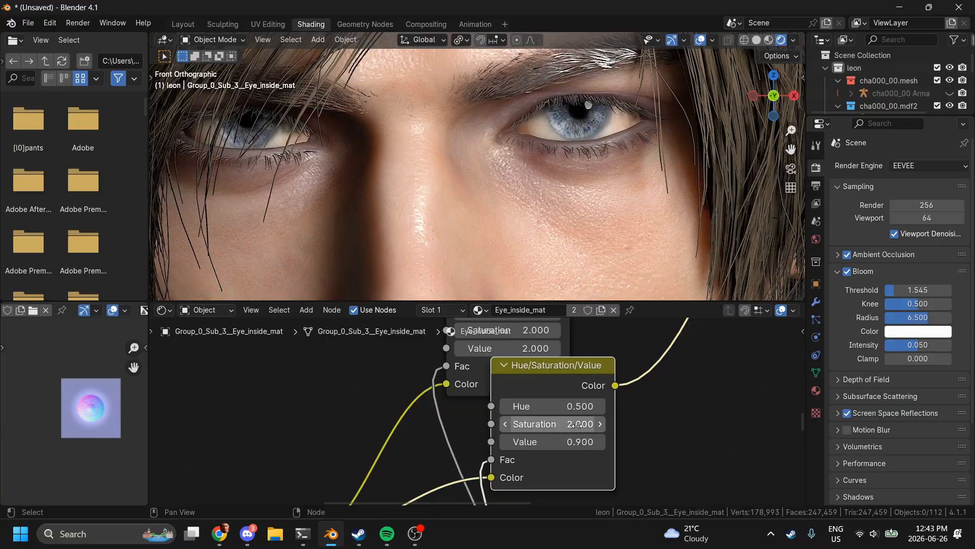
pyautogui.write('1')
pyautogui.press('Return')
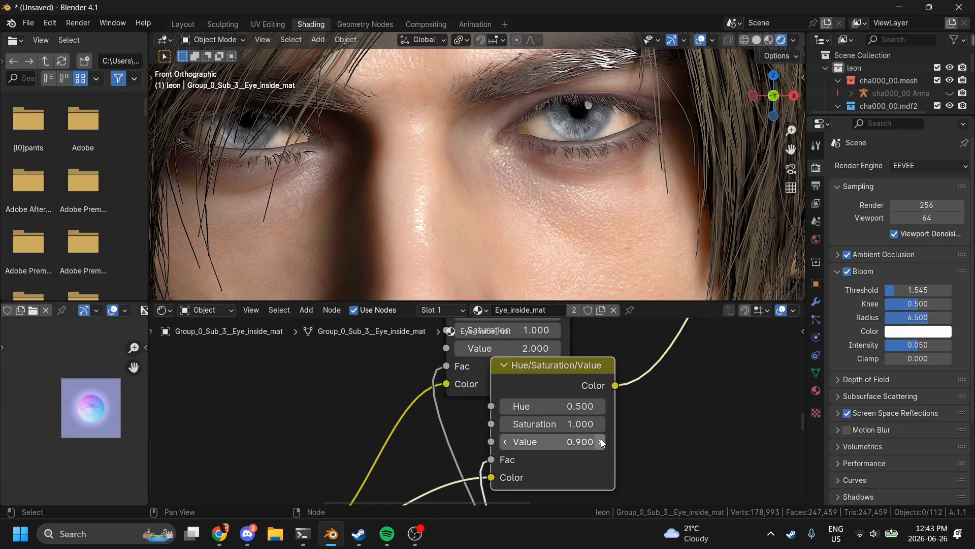
# Step: Set the base color Hue/Saturation/Value node's Value to 0.400 and adjust the Eye_inside_mat material's Roughness
pyautogui.moveTo(539, 424); pyautogui.dragTo(512, 442)
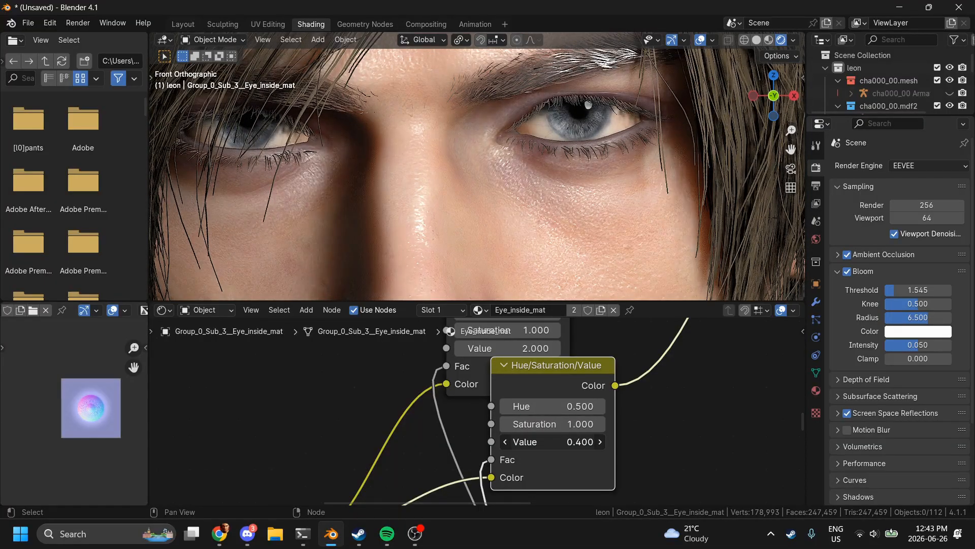
pyautogui.scroll(-10, 705, 141)
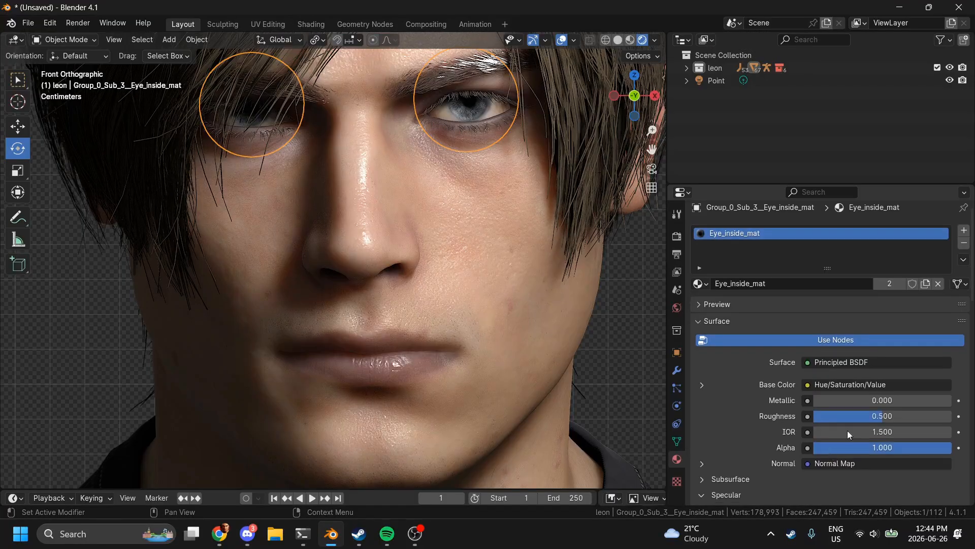
pyautogui.moveTo(847, 416)
pyautogui.mouseDown()
pyautogui.moveTo(884, 416)
pyautogui.moveTo(859, 416)
pyautogui.moveTo(867, 416)
pyautogui.mouseUp()
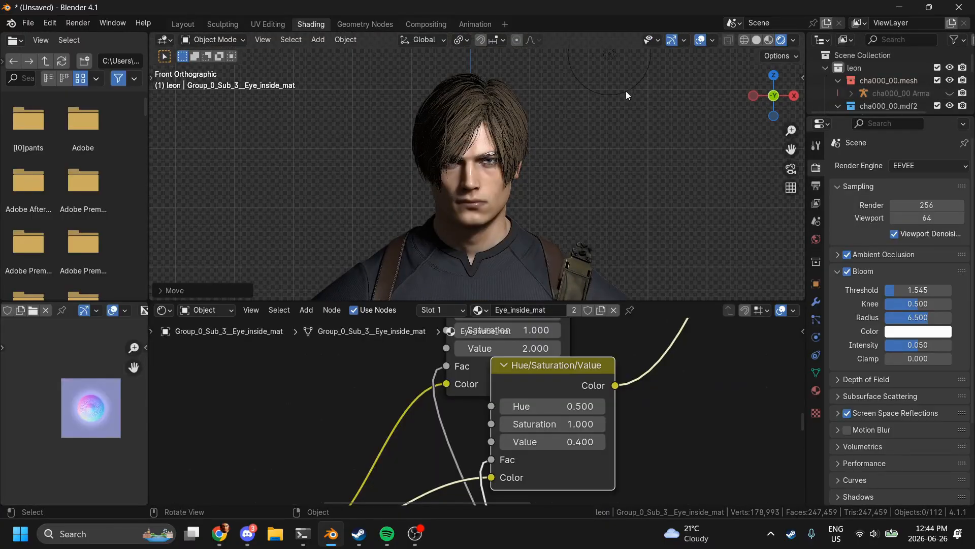
# Step: Move the point light down in front of Leon's face
pyautogui.moveTo(607, 61); pyautogui.dragTo(455, 209)
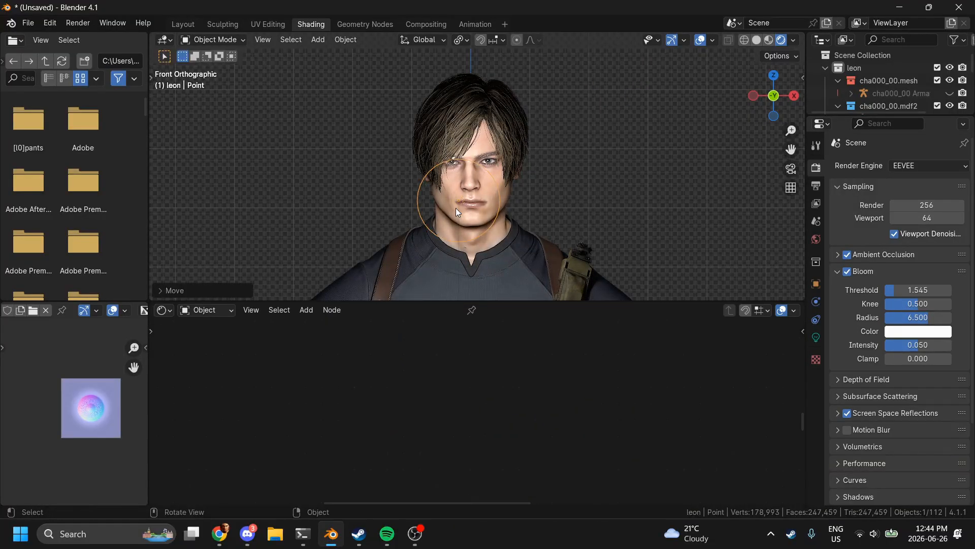
pyautogui.scroll(5, 518, 157)
pyautogui.scroll(-2, 517, 157)
pyautogui.click(743, 199)
pyautogui.scroll(-3, 743, 199)
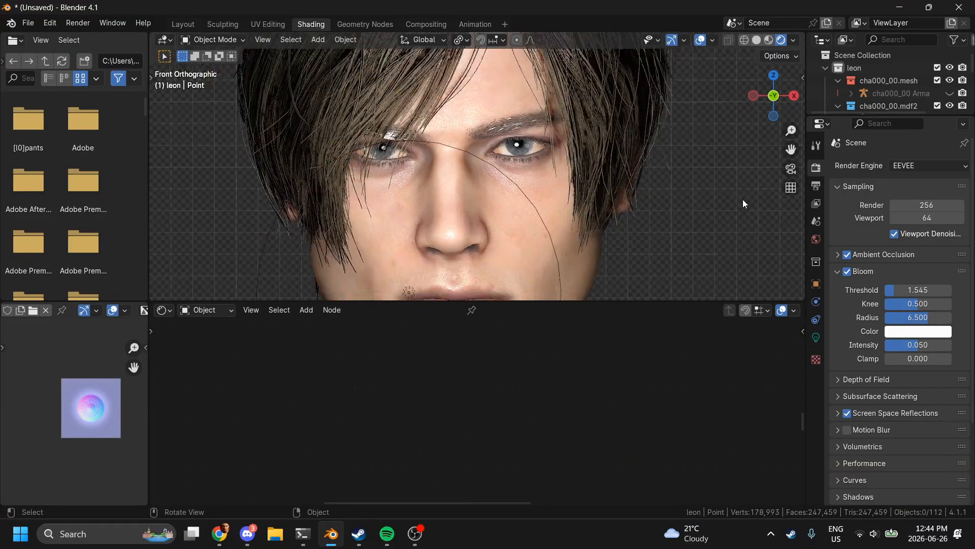
# Step: Select the inner eye mesh behind the EyeAO and EyeOut layers to show its Eye_inside_mat nodes
pyautogui.scroll(5, 742, 199)
pyautogui.click(638, 113)
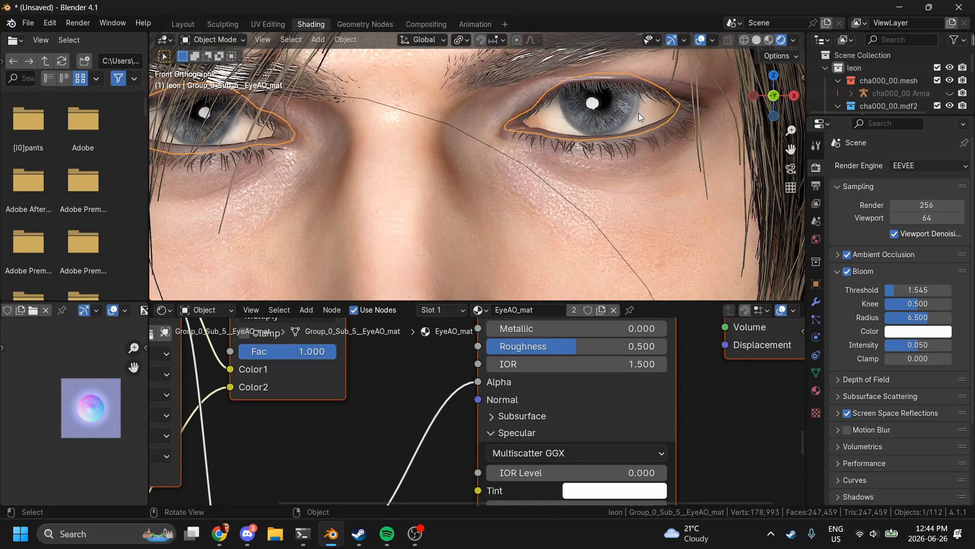
pyautogui.click(634, 109)
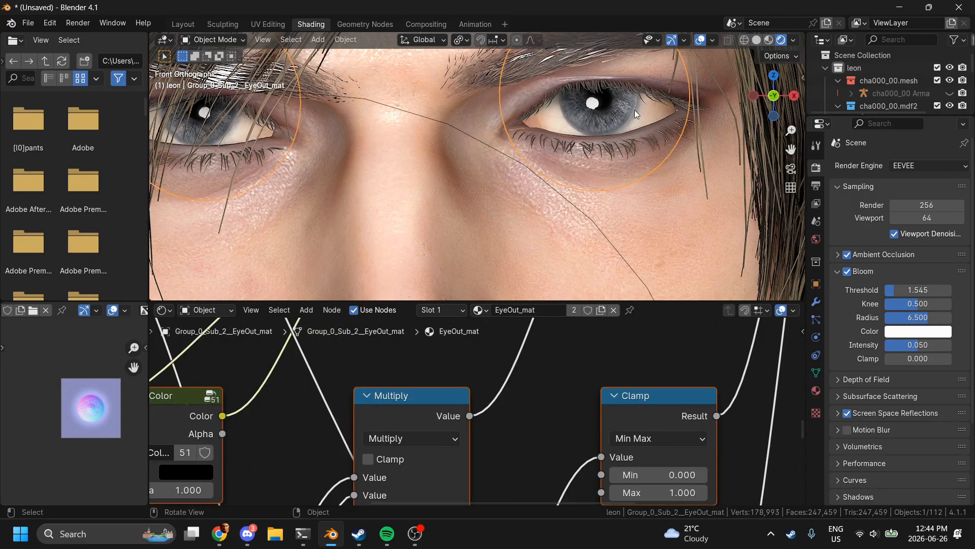
pyautogui.click(635, 110)
# Step: Insert a Mix Color node on the link between the Hue/Saturation/Value node and the Principled BSDF's Base Color
pyautogui.scroll(-10, 628, 390)
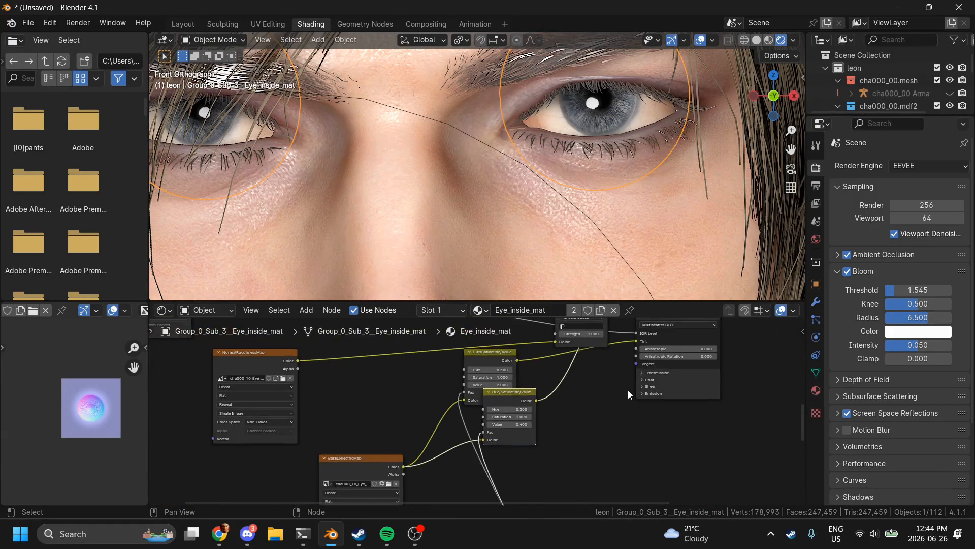
pyautogui.scroll(3, 627, 390)
pyautogui.hscroll(1, 628, 390)
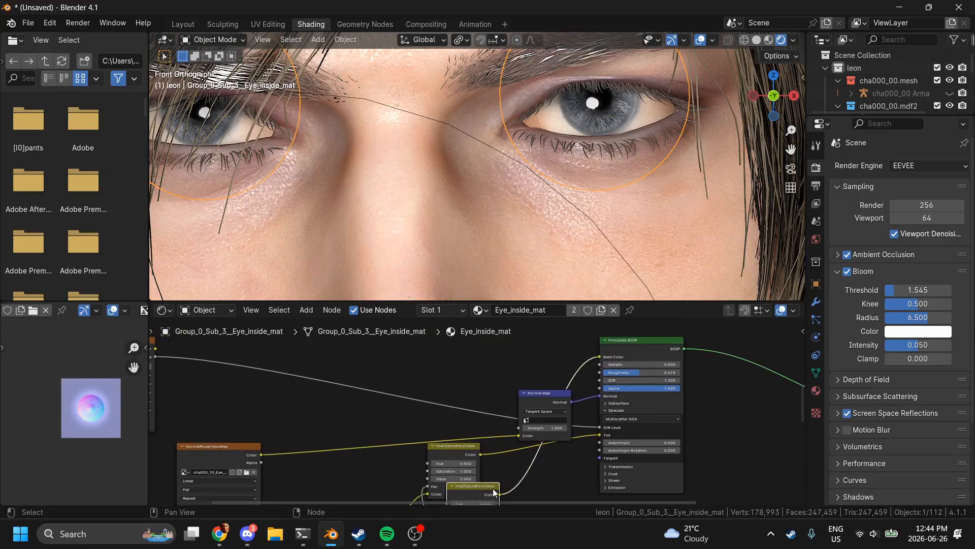
pyautogui.hscroll(2, 493, 489)
pyautogui.hotkey('shift', 'a')
pyautogui.write('mix')
pyautogui.press('Down')
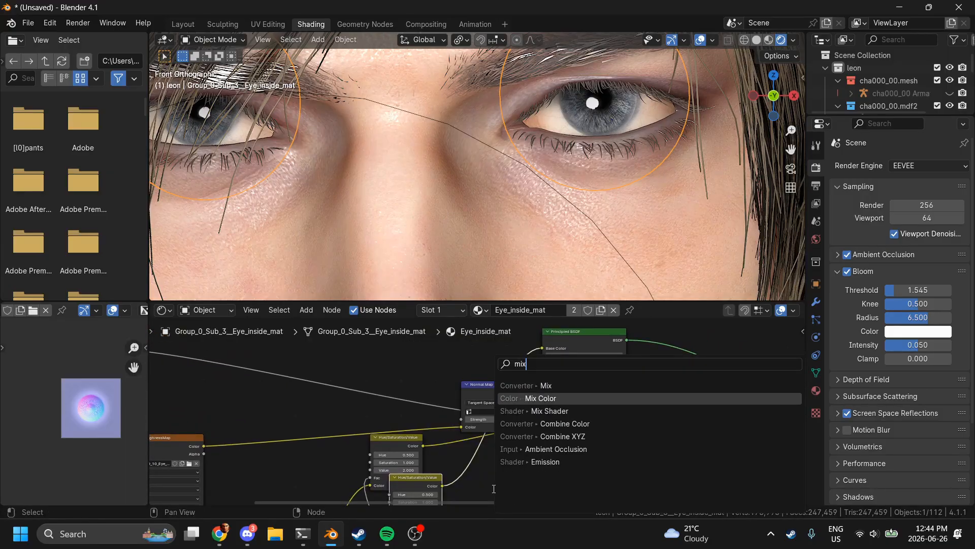
pyautogui.press('Return')
pyautogui.click(500, 388)
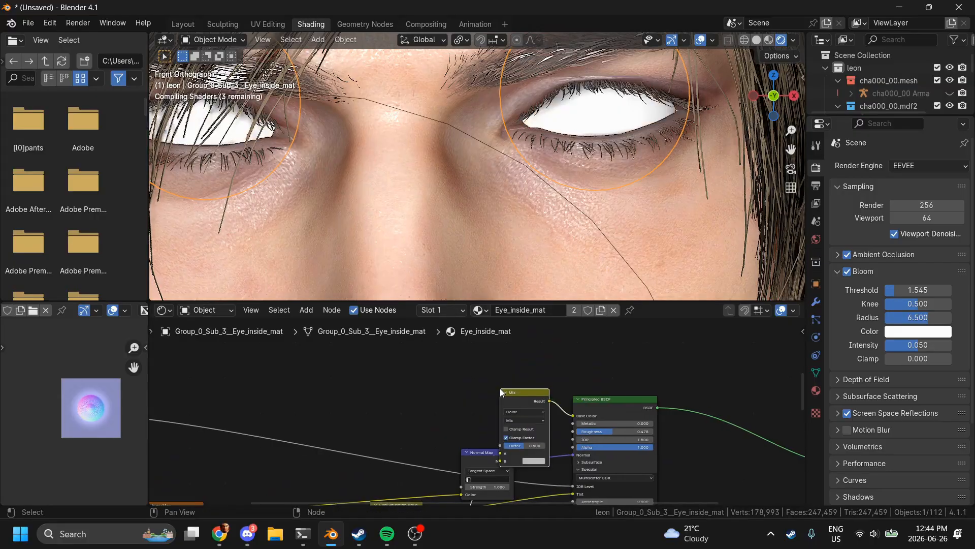
pyautogui.moveTo(521, 399); pyautogui.dragTo(548, 349)
pyautogui.click(539, 351)
# Step: Connect the existing Color Ramp's color output to the Mix node's Factor
pyautogui.scroll(-6, 539, 351)
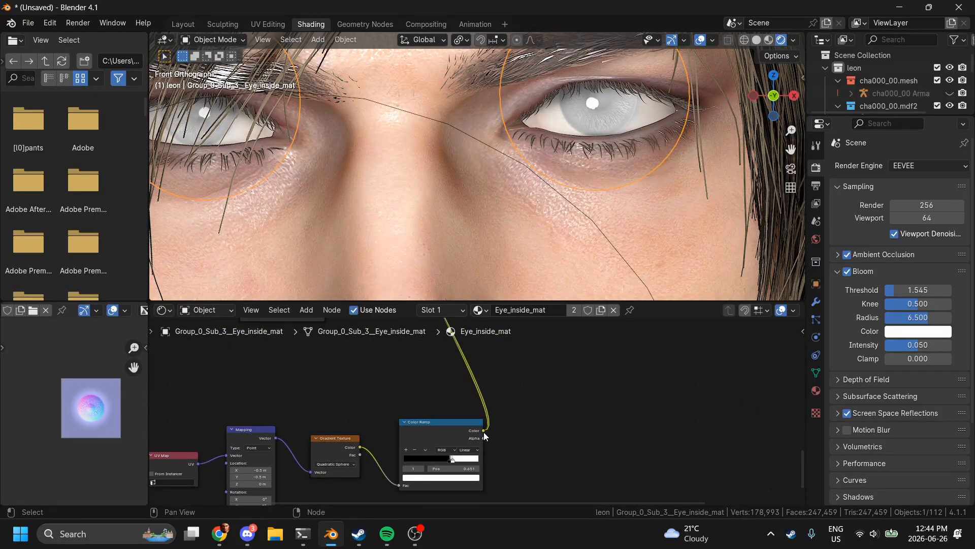
pyautogui.moveTo(484, 435); pyautogui.dragTo(523, 429)
pyautogui.keyDown('shift'); pyautogui.scroll(-8, 523, 430); pyautogui.keyUp('shift')
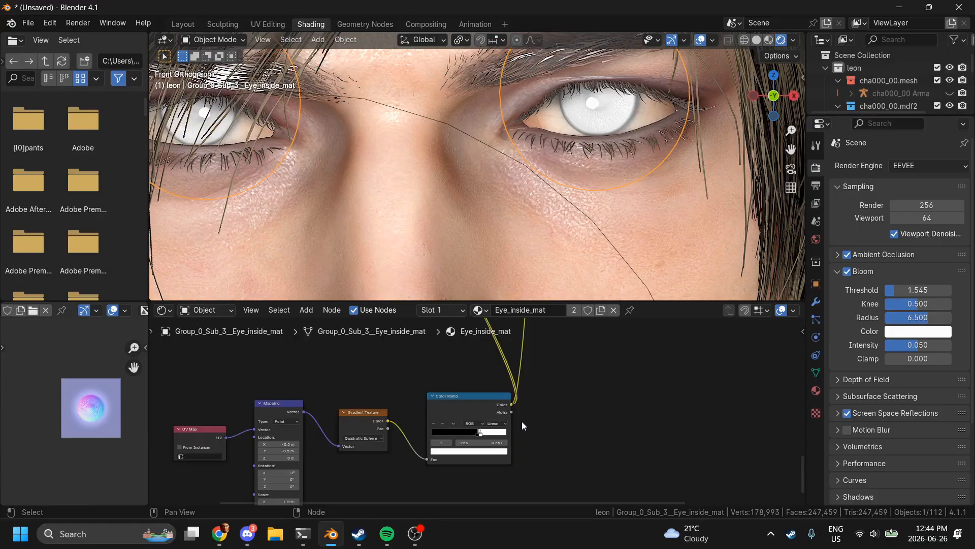
pyautogui.keyDown('shift'); pyautogui.scroll(3, 522, 421); pyautogui.keyUp('shift')
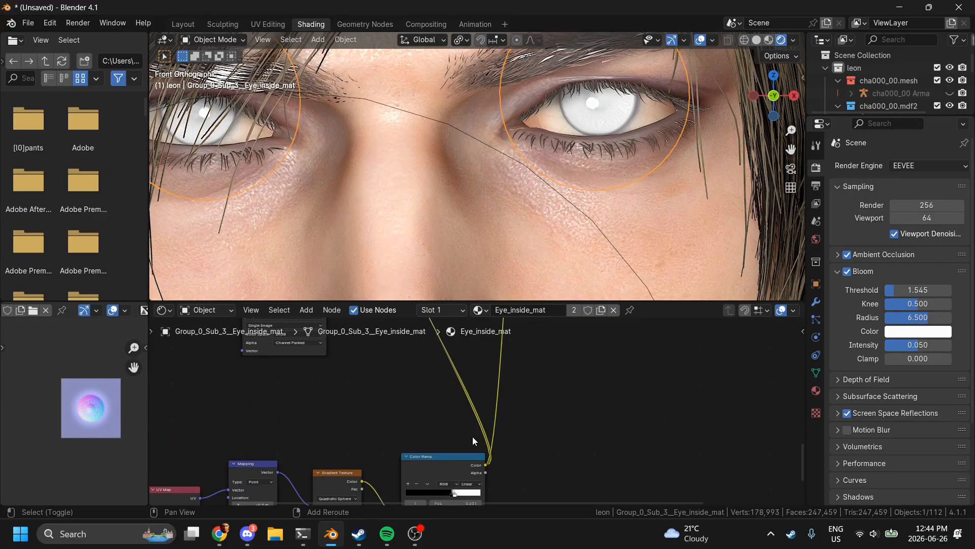
# Step: Connect the Gradient Texture's color to the Mix node's Factor and insert a new Color Ramp on that link
pyautogui.moveTo(370, 480); pyautogui.dragTo(529, 384)
pyautogui.keyDown('shift'); pyautogui.scroll(-3, 529, 384); pyautogui.keyUp('shift')
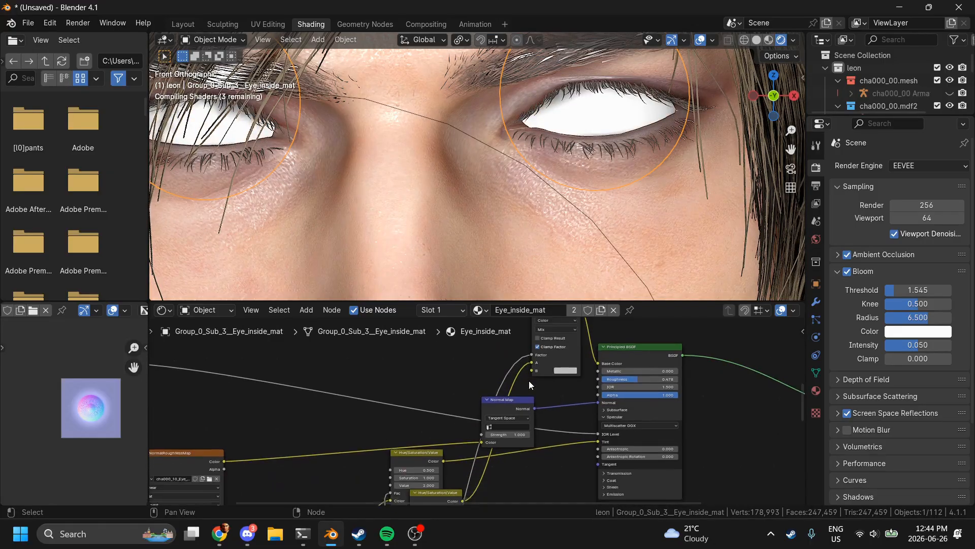
pyautogui.hotkey('shift', 'a')
pyautogui.write('co')
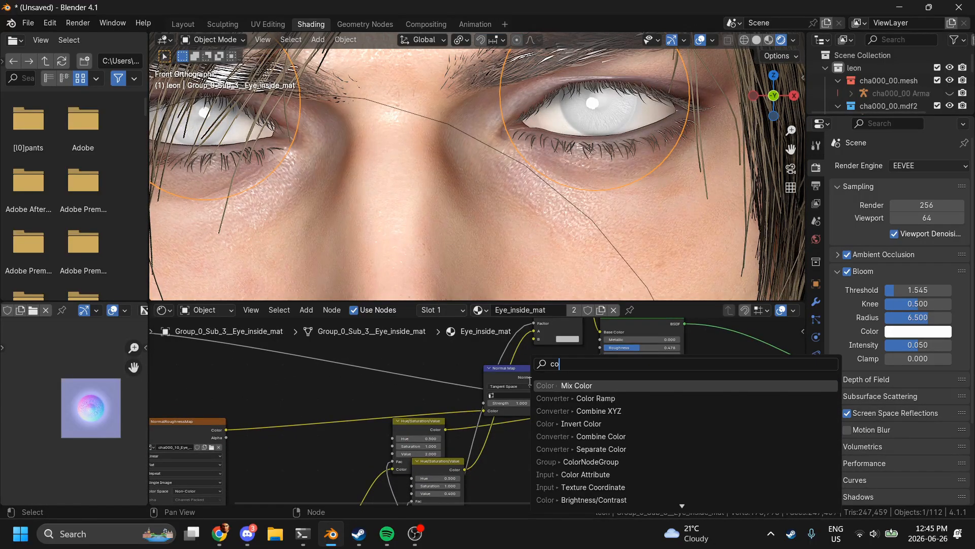
pyautogui.press('Down')
pyautogui.press('Return')
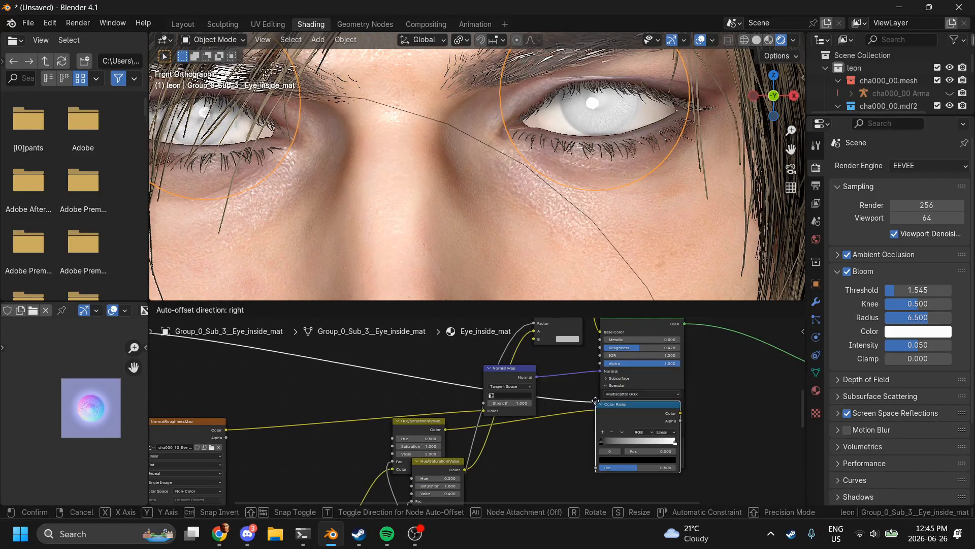
pyautogui.click(460, 440)
pyautogui.moveTo(460, 440); pyautogui.dragTo(446, 351)
pyautogui.click(445, 351)
# Step: Preview the new Color Ramp on the eye by connecting its color to the Material Output's Surface
pyautogui.hscroll(3, 446, 351)
pyautogui.scroll(-2, 446, 351)
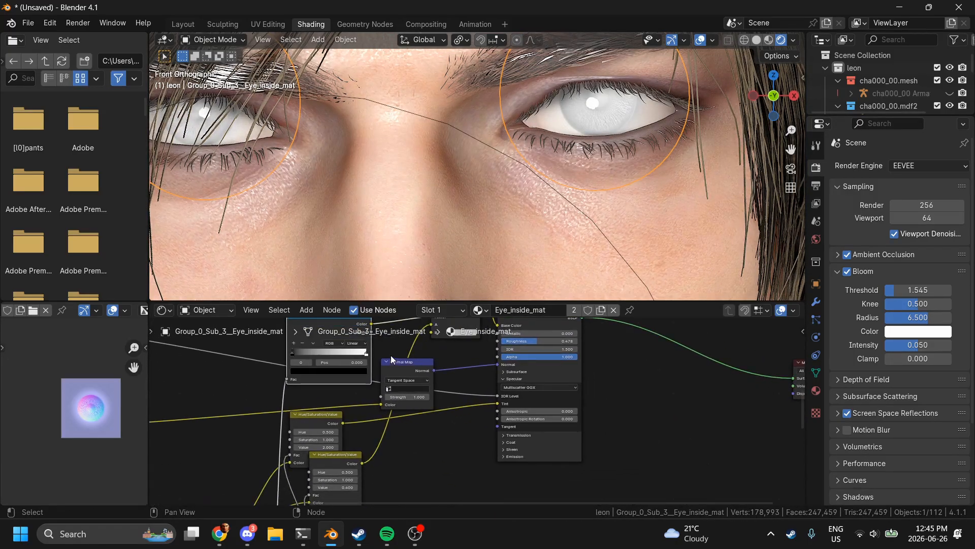
pyautogui.scroll(1, 391, 358)
pyautogui.moveTo(372, 335); pyautogui.dragTo(768, 388)
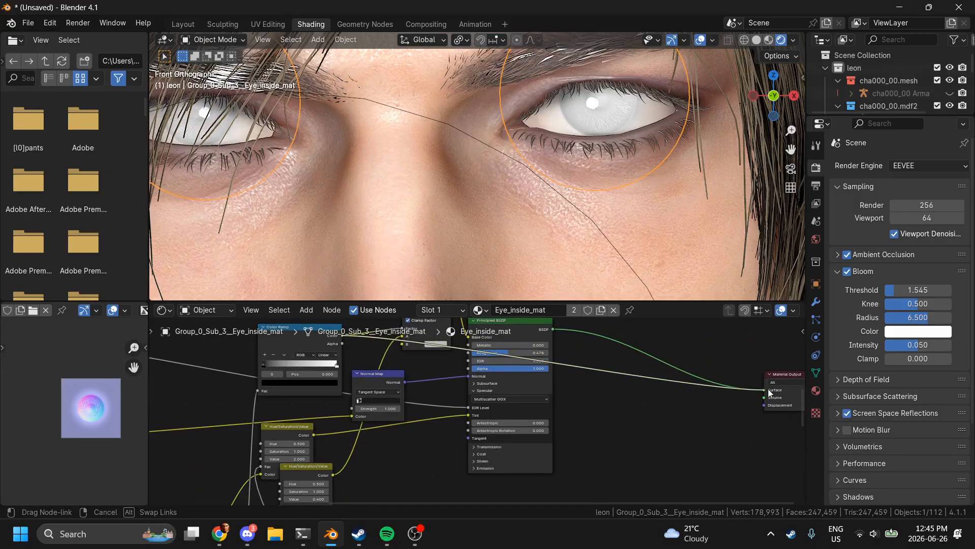
# Step: Shape the new Color Ramp into a dark ring with a black stop around 0.615 between white stops, the lower one at 0.540
pyautogui.hscroll(-5, 768, 389)
pyautogui.scroll(1, 768, 388)
pyautogui.scroll(3, 605, 390)
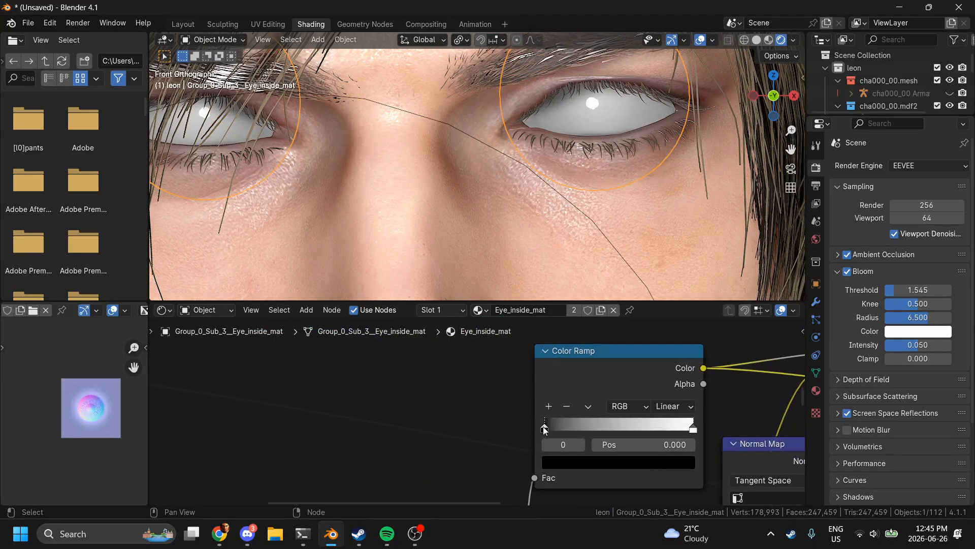
pyautogui.moveTo(543, 426); pyautogui.dragTo(635, 430)
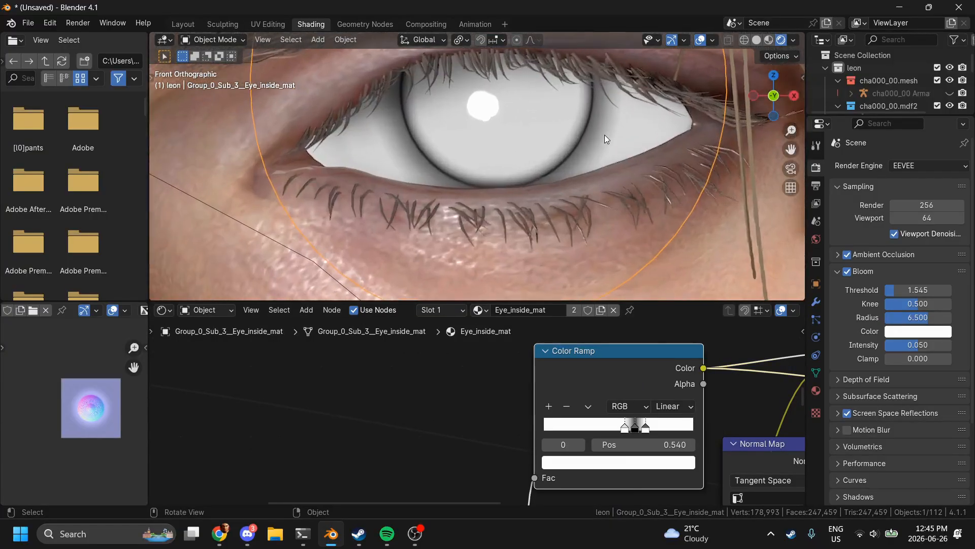
pyautogui.scroll(3, 614, 383)
# Step: Move the ring's upper white stop further up the ramp and place the black stop at 0.618
pyautogui.click(563, 447)
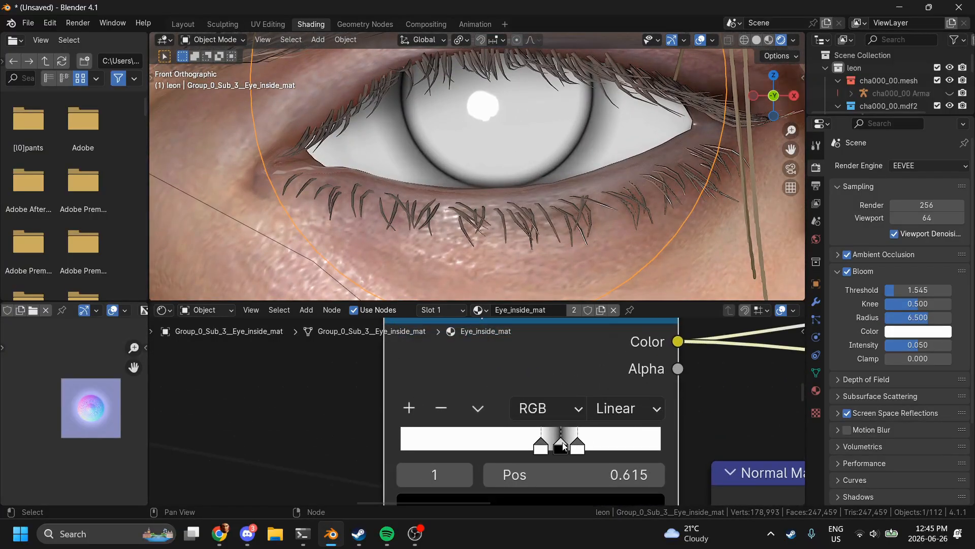
pyautogui.moveTo(563, 447); pyautogui.dragTo(595, 446)
pyautogui.click(574, 449)
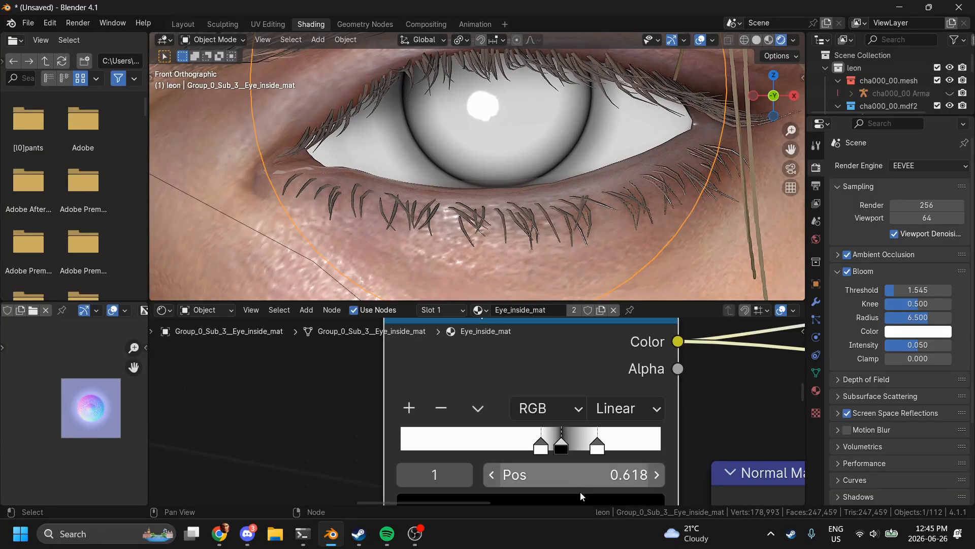
# Step: Lighten the ring's middle color stop from black to light gray
pyautogui.keyDown('shift'); pyautogui.scroll(-2, 578, 493); pyautogui.keyUp('shift')
pyautogui.click(598, 449)
pyautogui.moveTo(494, 276); pyautogui.dragTo(601, 275)
# Step: Reconnect the Principled BSDF to the Material Output's Surface
pyautogui.scroll(-5, 731, 395)
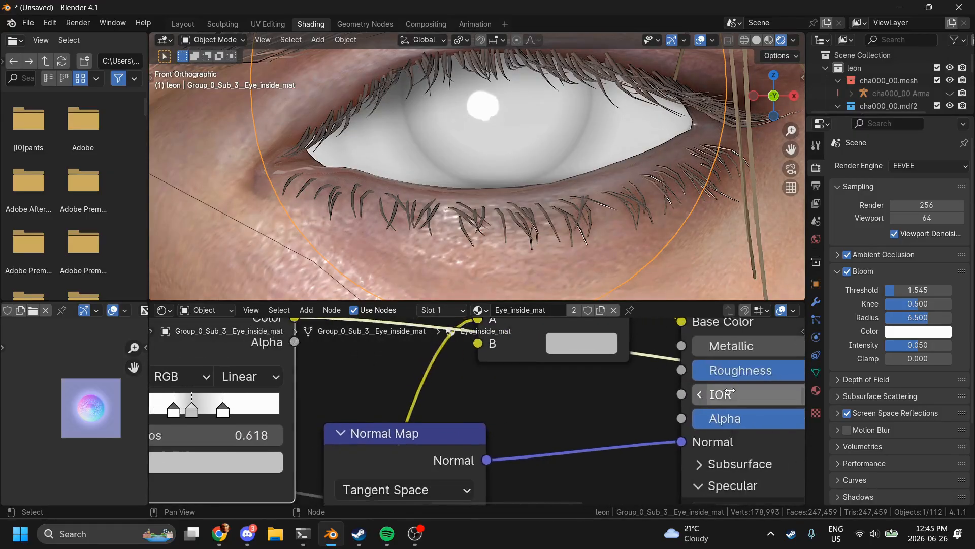
pyautogui.moveTo(588, 387); pyautogui.dragTo(770, 389)
pyautogui.hscroll(-7, 770, 389)
pyautogui.scroll(2, 770, 389)
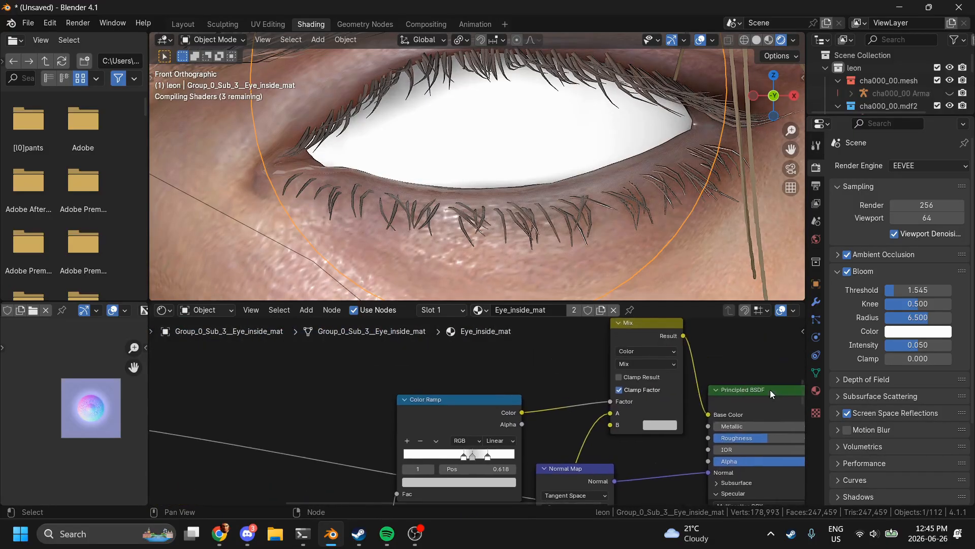
# Step: Set the Mix node's B color to black
pyautogui.scroll(2, 618, 431)
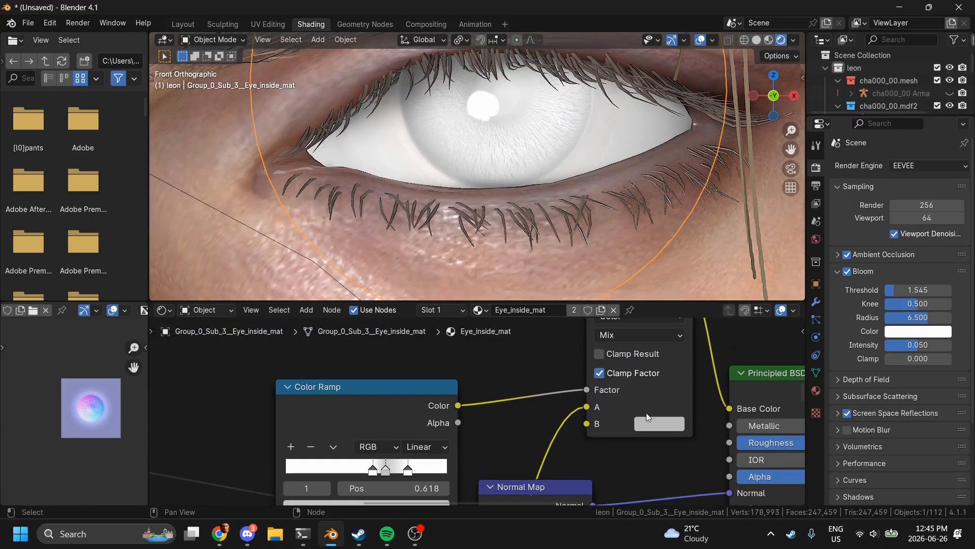
pyautogui.click(659, 423)
pyautogui.moveTo(666, 309); pyautogui.dragTo(643, 312)
pyautogui.scroll(2, 629, 428)
pyautogui.hscroll(1, 629, 428)
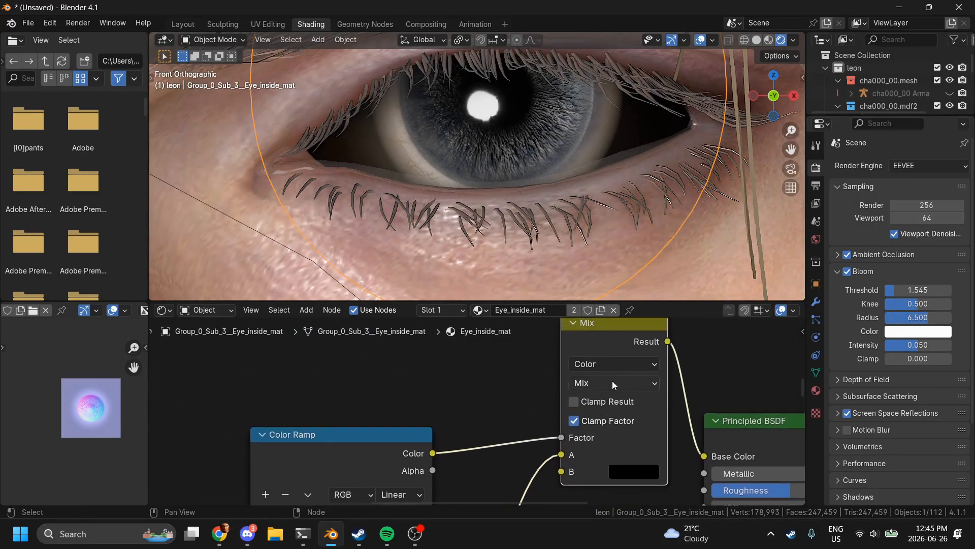
# Step: Change the Mix node's blending mode to Multiply and move the Hue/Saturation/Value link from input A to B
pyautogui.click(612, 380)
pyautogui.click(615, 242)
pyautogui.moveTo(561, 456); pyautogui.dragTo(562, 470)
# Step: Set the Multiply node's A color to black
pyautogui.click(634, 455)
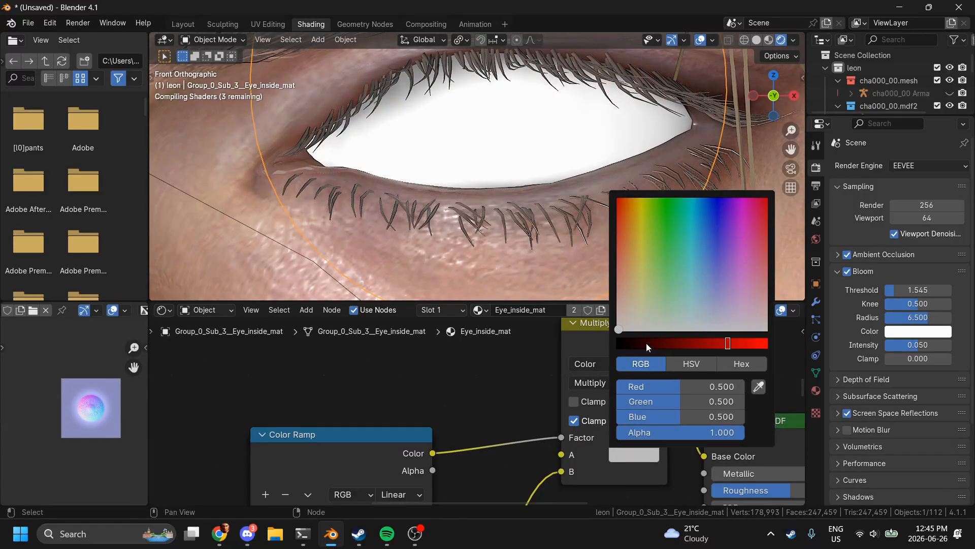
pyautogui.moveTo(646, 342); pyautogui.dragTo(608, 352)
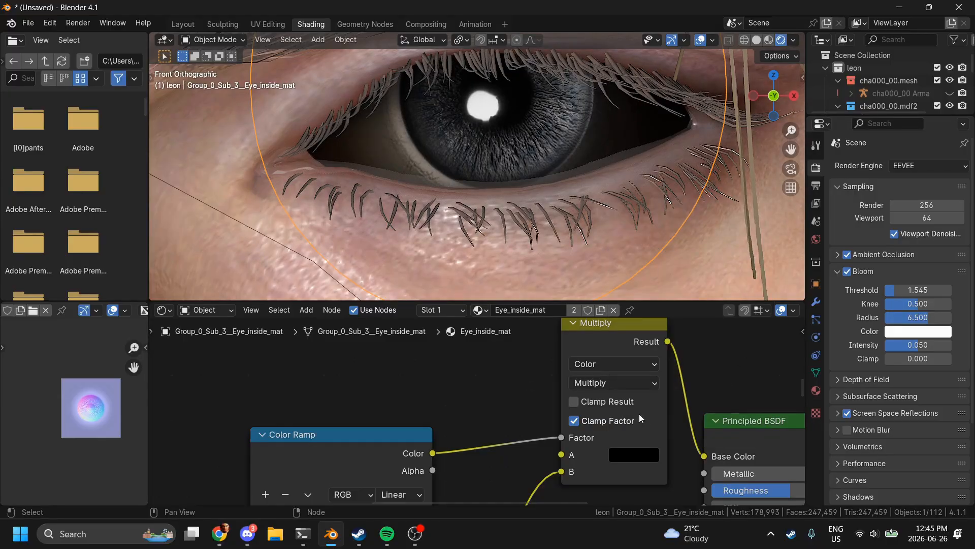
# Step: Wire the Color Ramp into the Multiply node's B input and the Hue/Saturation/Value color into A, and raise the Factor
pyautogui.moveTo(562, 438); pyautogui.dragTo(562, 454)
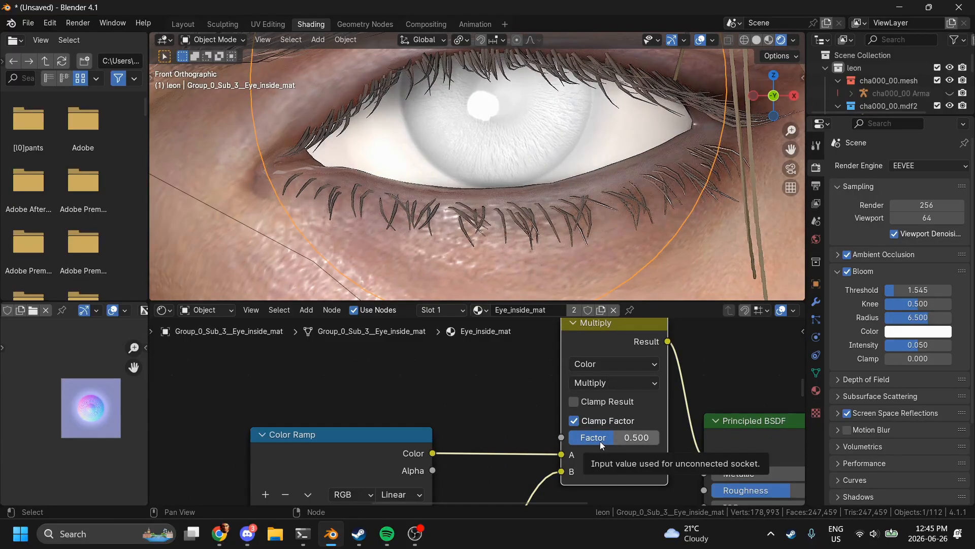
pyautogui.moveTo(562, 454)
pyautogui.mouseDown()
pyautogui.moveTo(556, 473)
pyautogui.moveTo(551, 450)
pyautogui.mouseUp()
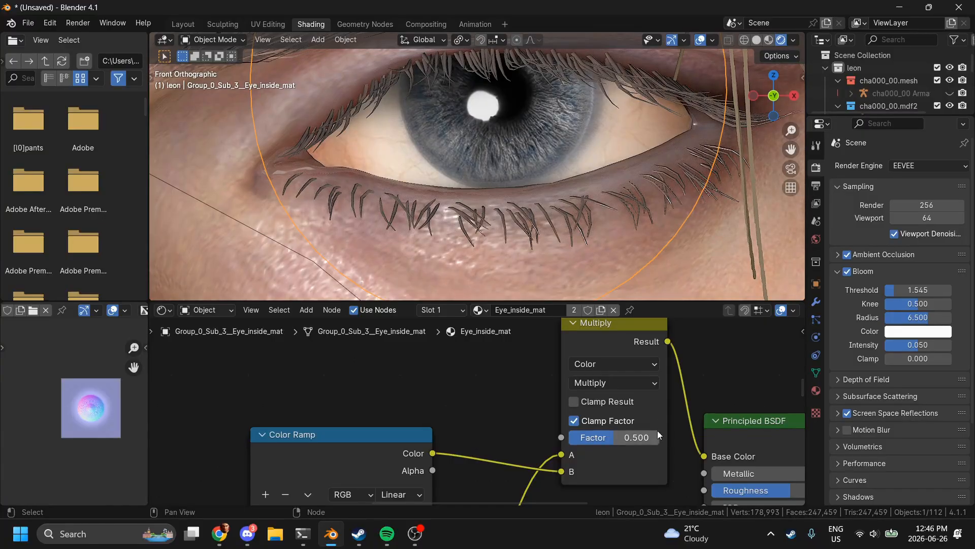
pyautogui.moveTo(613, 438); pyautogui.dragTo(660, 437)
# Step: Darken the ramp's middle stop to a gray with Red, Green and Blue at 0.171
pyautogui.moveTo(316, 421); pyautogui.dragTo(435, 323, button='middle')
pyautogui.scroll(8, 425, 406)
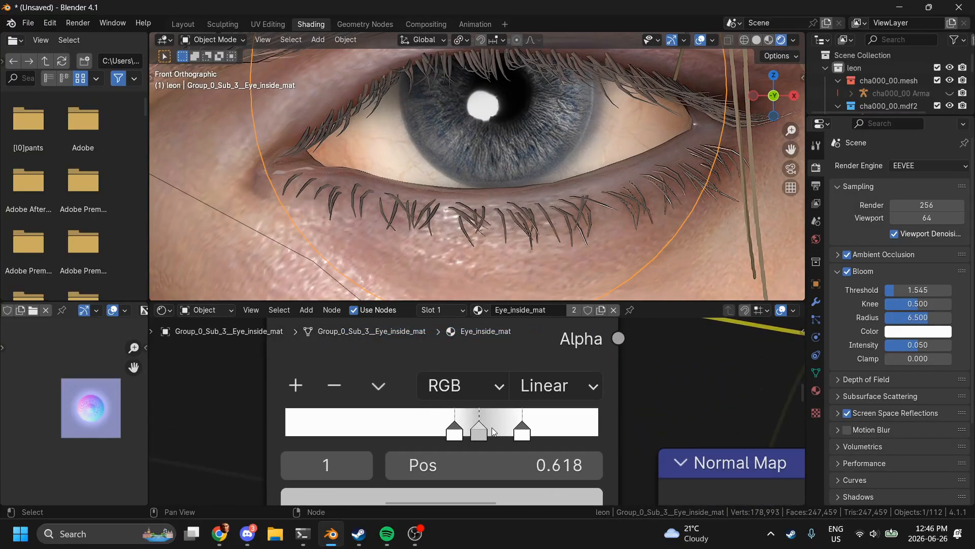
pyautogui.moveTo(489, 461); pyautogui.dragTo(488, 424, button='middle')
pyautogui.click(468, 464)
pyautogui.click(427, 321)
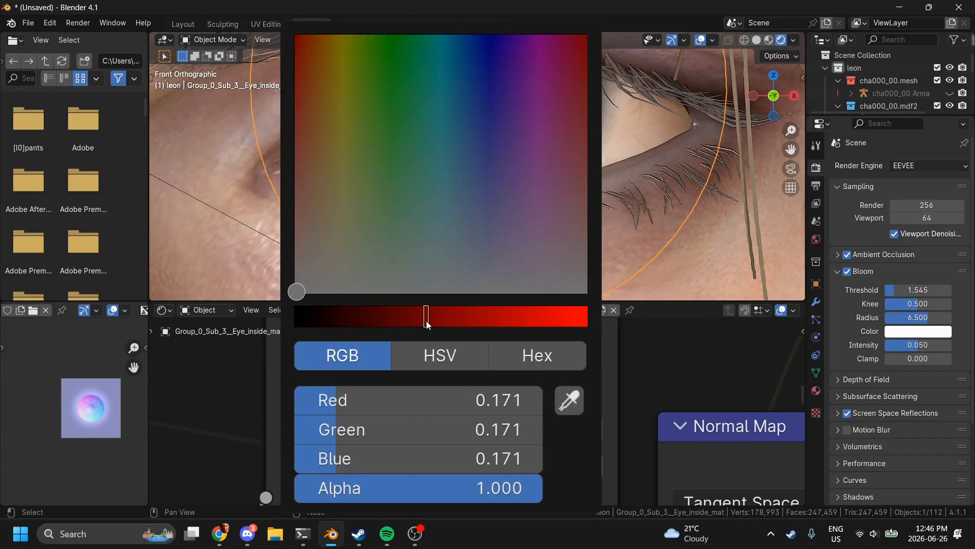
# Step: Darken the gray of the iris ring Color Ramp's middle stop at position 0.618 a little further
pyautogui.scroll(-5, 635, 196)
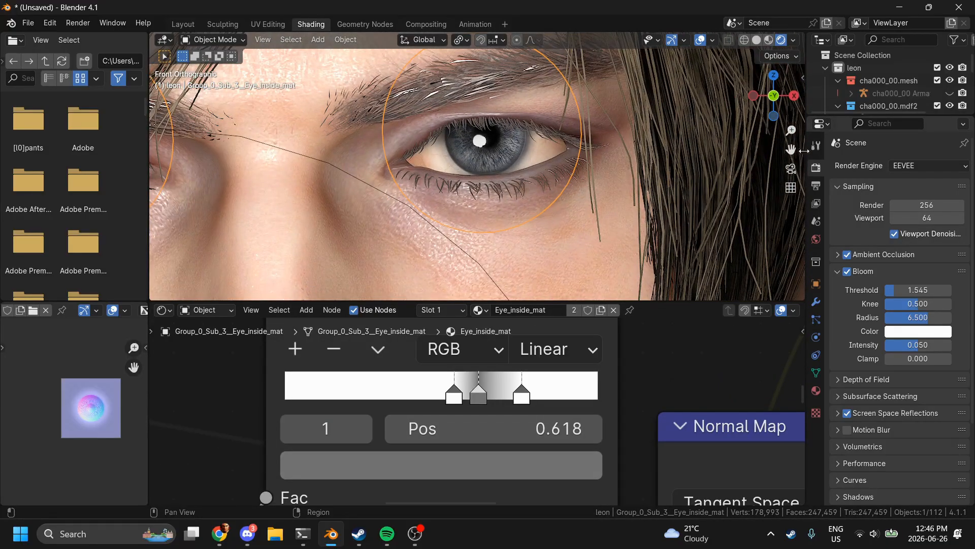
pyautogui.moveTo(791, 149); pyautogui.dragTo(970, 152)
pyautogui.click(465, 473)
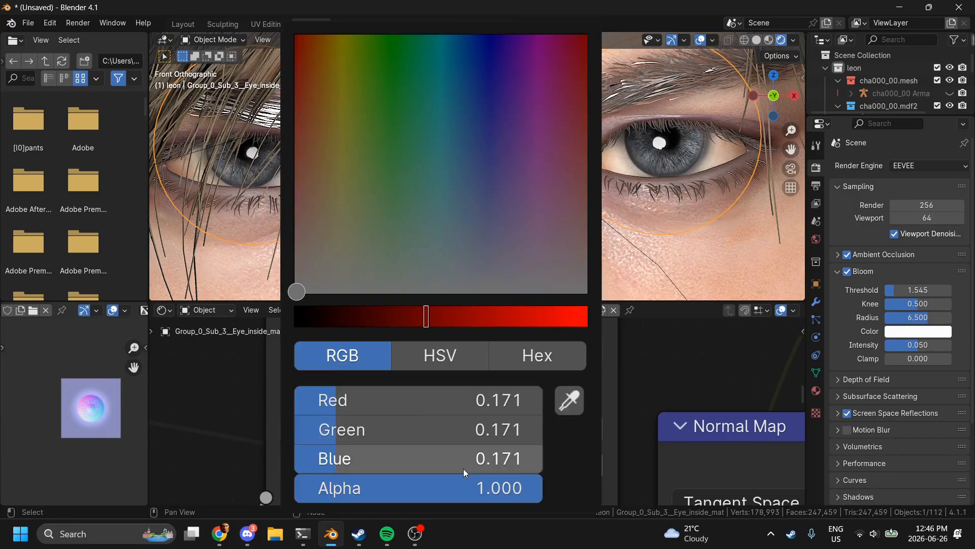
pyautogui.moveTo(413, 315); pyautogui.dragTo(390, 316)
pyautogui.scroll(-5, 714, 423)
pyautogui.scroll(-6, 715, 422)
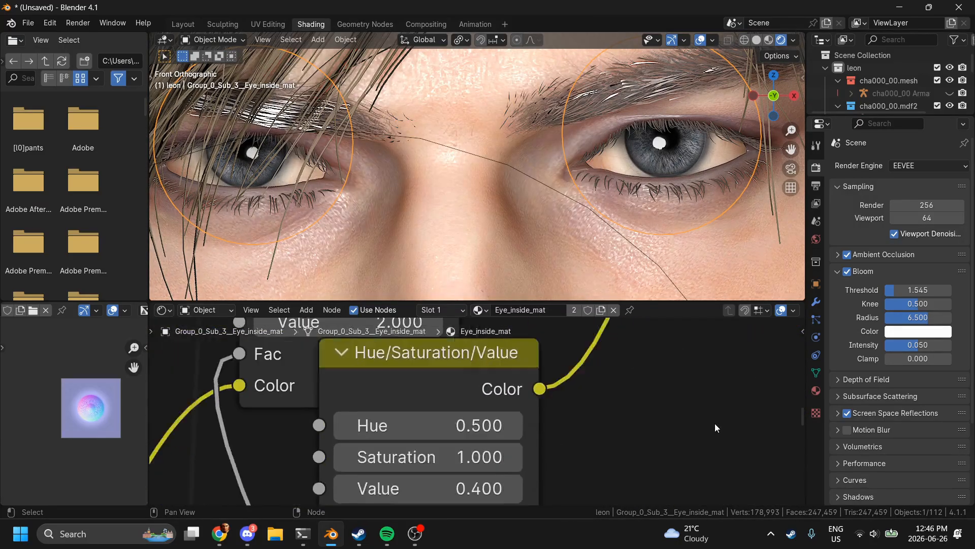
# Step: Set the black stop of the black-to-white Color Ramp mask to position 0.575 to soften its transition
pyautogui.scroll(8, 715, 422)
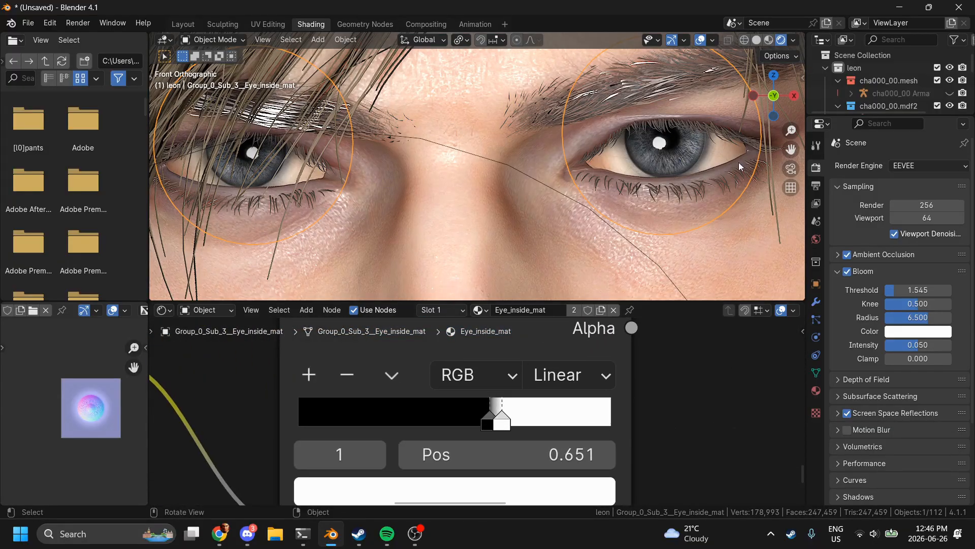
pyautogui.scroll(9, 706, 105)
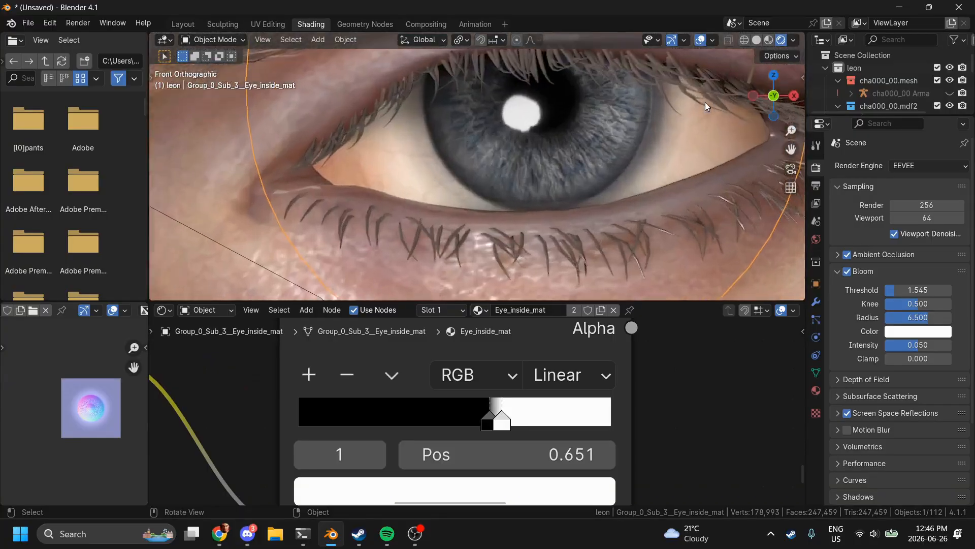
pyautogui.moveTo(485, 414)
pyautogui.mouseDown()
pyautogui.moveTo(526, 426)
pyautogui.moveTo(466, 429)
pyautogui.moveTo(473, 433)
pyautogui.mouseUp()
pyautogui.scroll(-6, 627, 181)
pyautogui.scroll(-3, 626, 182)
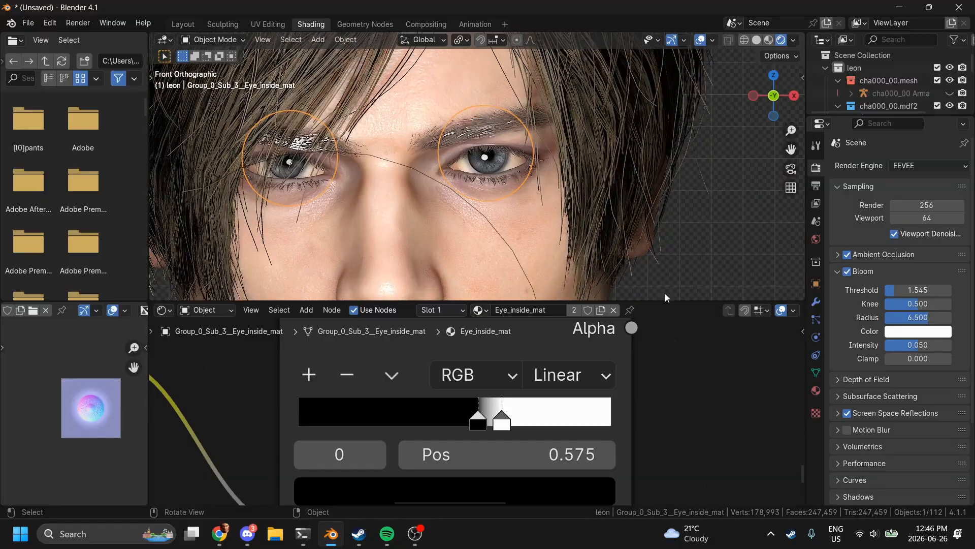
# Step: Shift the Hue/Saturation/Value node with Value 0.400 slightly in the Eye_inside_mat node tree
pyautogui.scroll(10, 700, 381)
pyautogui.hscroll(-3, 700, 381)
pyautogui.scroll(3, 700, 381)
pyautogui.scroll(-4, 700, 381)
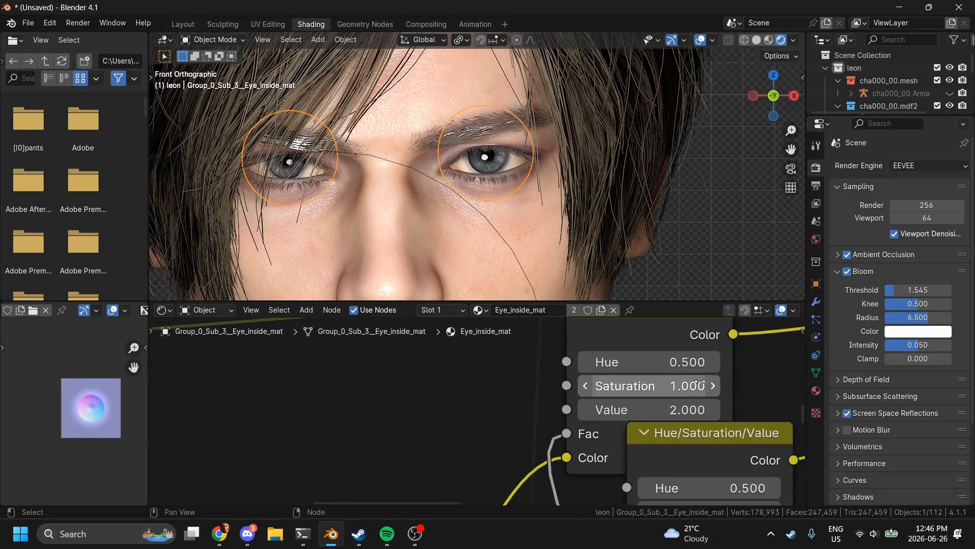
pyautogui.hscroll(2, 699, 381)
pyautogui.scroll(-2, 699, 381)
pyautogui.moveTo(614, 387); pyautogui.dragTo(624, 407)
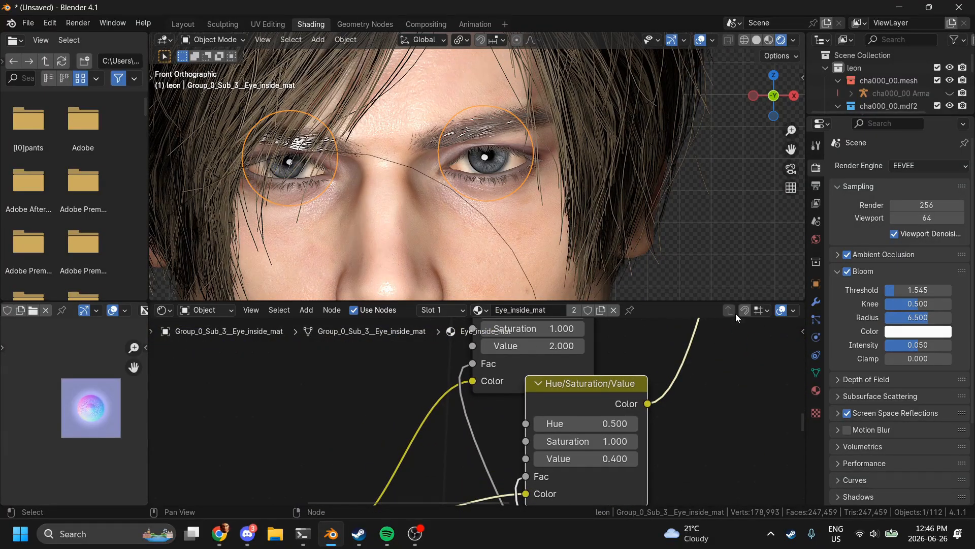
pyautogui.scroll(-7, 723, 209)
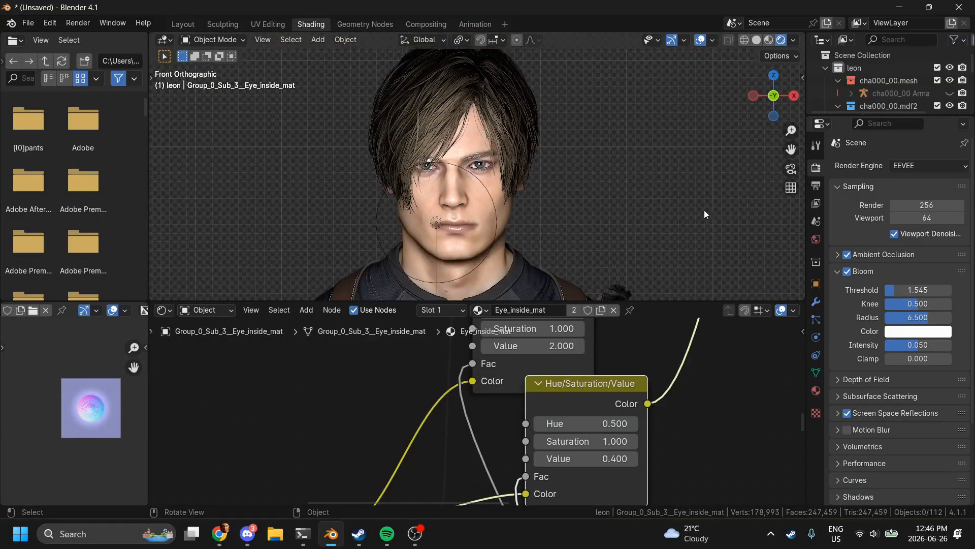
# Step: Deselect the eye mesh and set the Multiply node's Factor to 0.713, checking the eyes up close and from afar
pyautogui.click(595, 169)
pyautogui.scroll(10, 595, 170)
pyautogui.scroll(-4, 596, 170)
pyautogui.scroll(6, 638, 388)
pyautogui.hscroll(4, 638, 388)
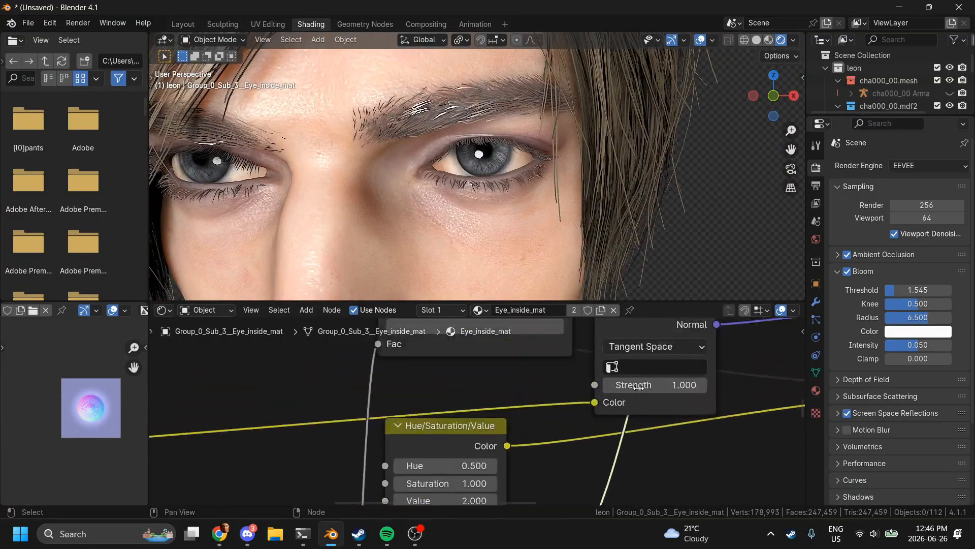
pyautogui.scroll(3, 638, 388)
pyautogui.hscroll(4, 639, 388)
pyautogui.moveTo(584, 412)
pyautogui.mouseDown()
pyautogui.moveTo(530, 412)
pyautogui.moveTo(569, 412)
pyautogui.mouseUp()
pyautogui.scroll(-6, 593, 115)
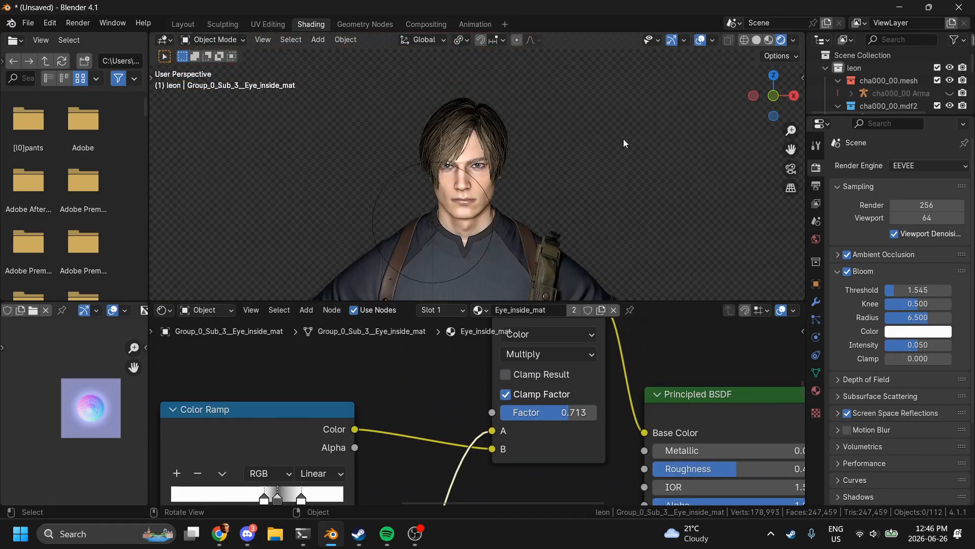
# Step: In the Layout workspace, move the Point light up beside the head and inspect the lit eye up close
pyautogui.click(179, 24)
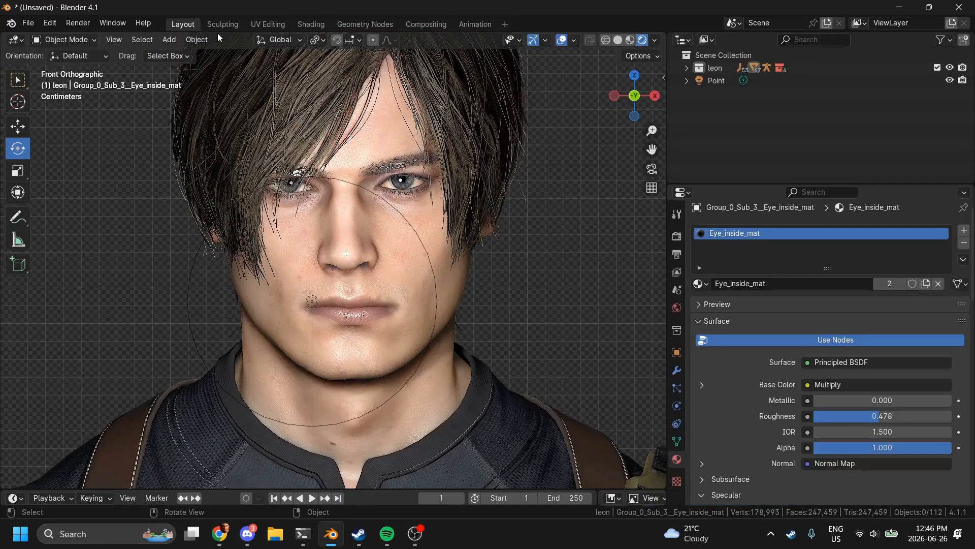
pyautogui.click(727, 80)
pyautogui.press('g')
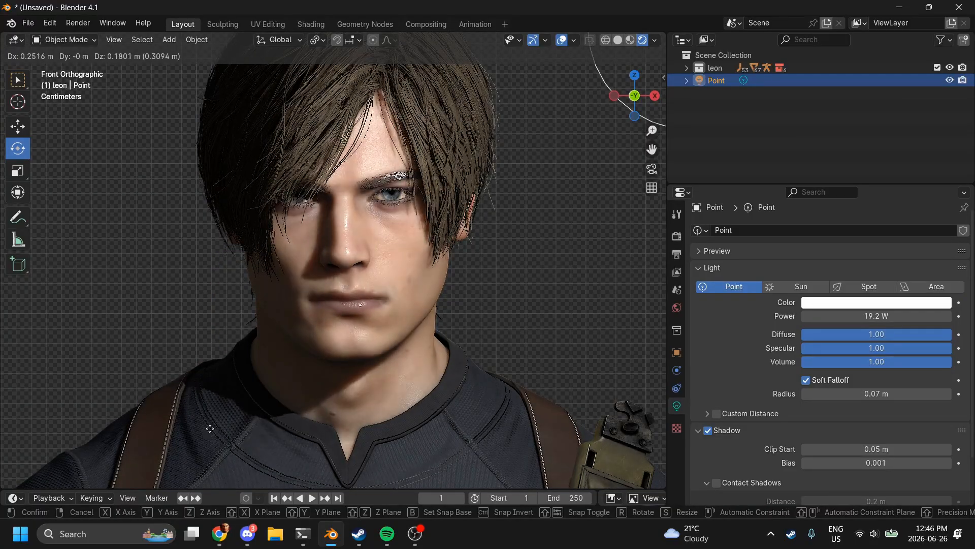
pyautogui.click(211, 371)
pyautogui.scroll(3, 452, 204)
pyautogui.scroll(3, 452, 203)
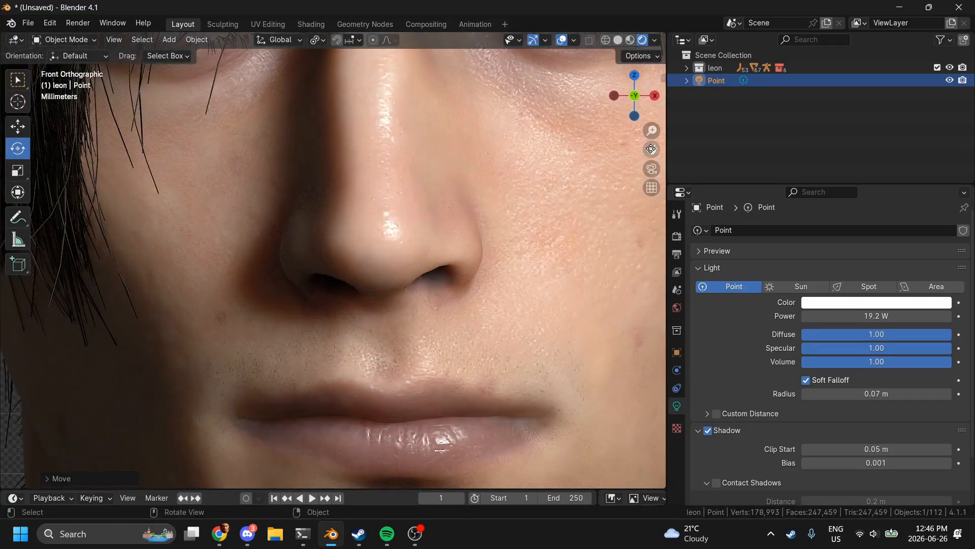
pyautogui.moveTo(651, 149); pyautogui.dragTo(435, 398)
pyautogui.scroll(8, 523, 188)
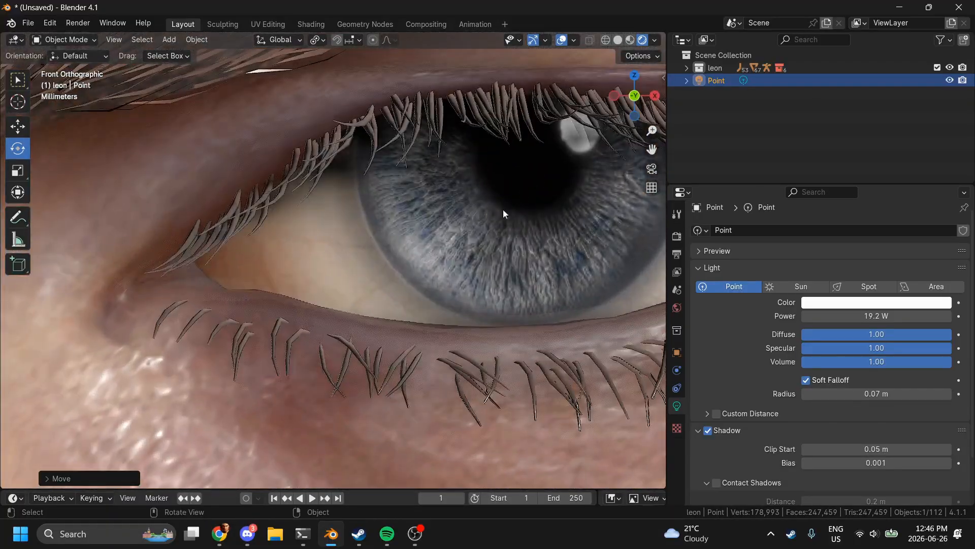
# Step: Back in the Shading workspace, select the inner eye mesh and set its Principled BSDF Roughness to 0.556, then deselect it
pyautogui.click(312, 25)
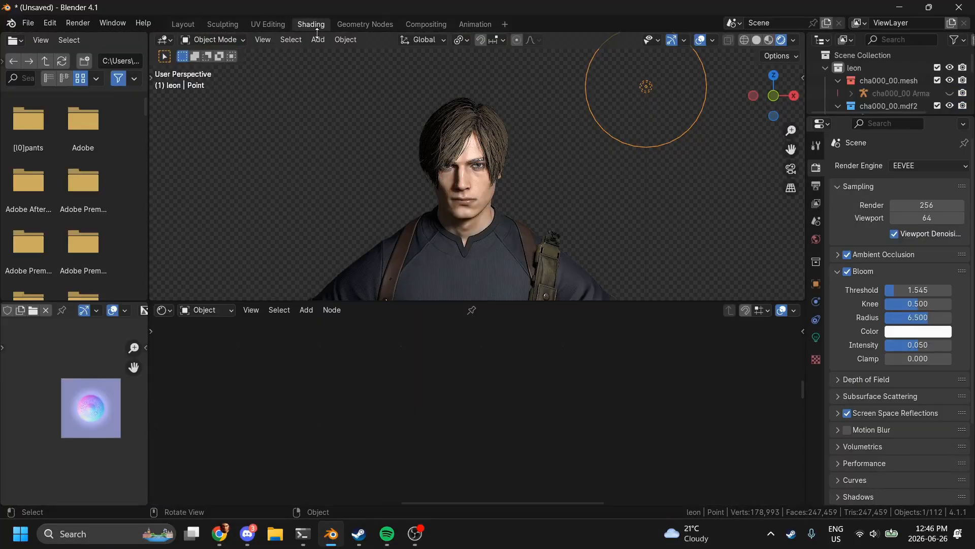
pyautogui.scroll(10, 435, 103)
pyautogui.scroll(-5, 435, 103)
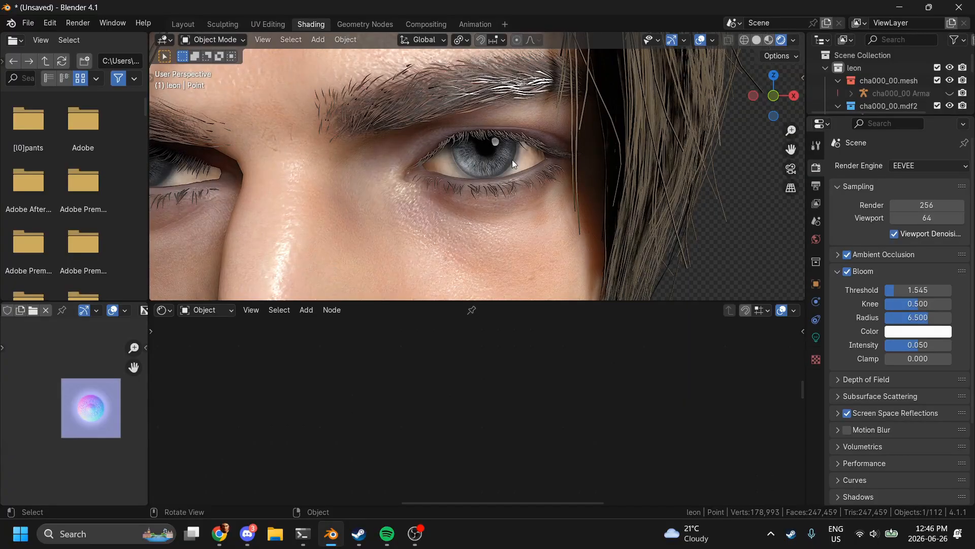
pyautogui.click(511, 159)
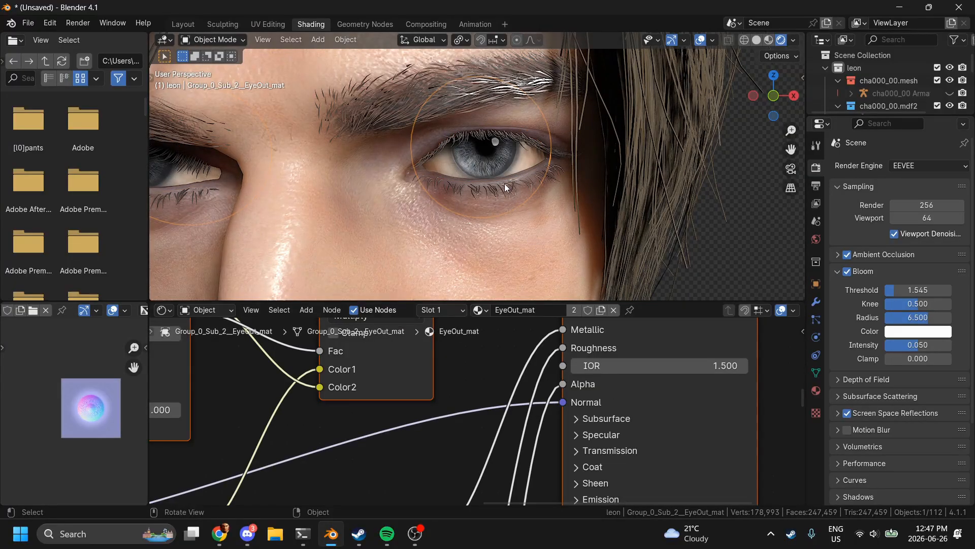
pyautogui.click(492, 161)
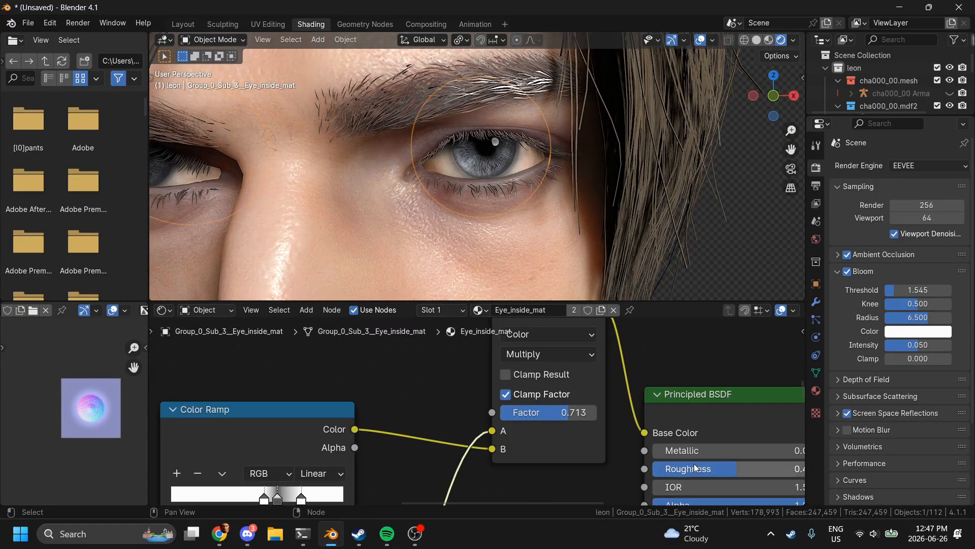
pyautogui.moveTo(694, 463); pyautogui.dragTo(792, 464)
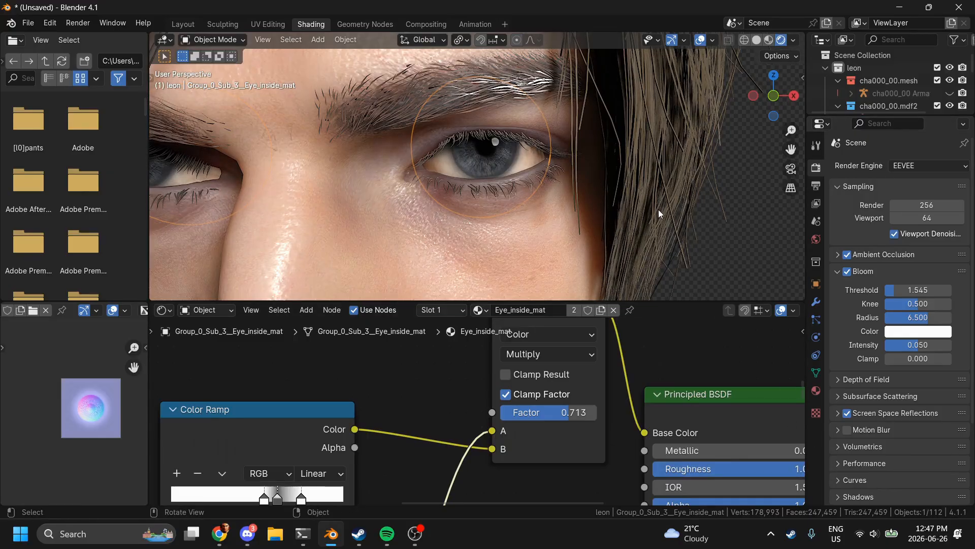
pyautogui.click(771, 101)
pyautogui.scroll(4, 632, 139)
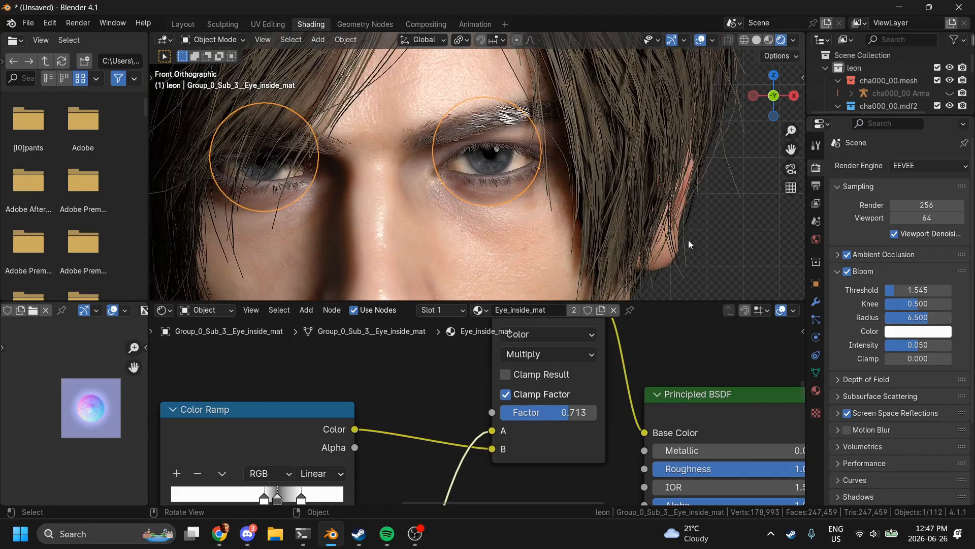
pyautogui.moveTo(699, 410); pyautogui.dragTo(604, 380, button='middle')
pyautogui.moveTo(662, 437)
pyautogui.mouseDown()
pyautogui.moveTo(635, 440)
pyautogui.moveTo(656, 440)
pyautogui.mouseUp()
pyautogui.scroll(-4, 709, 171)
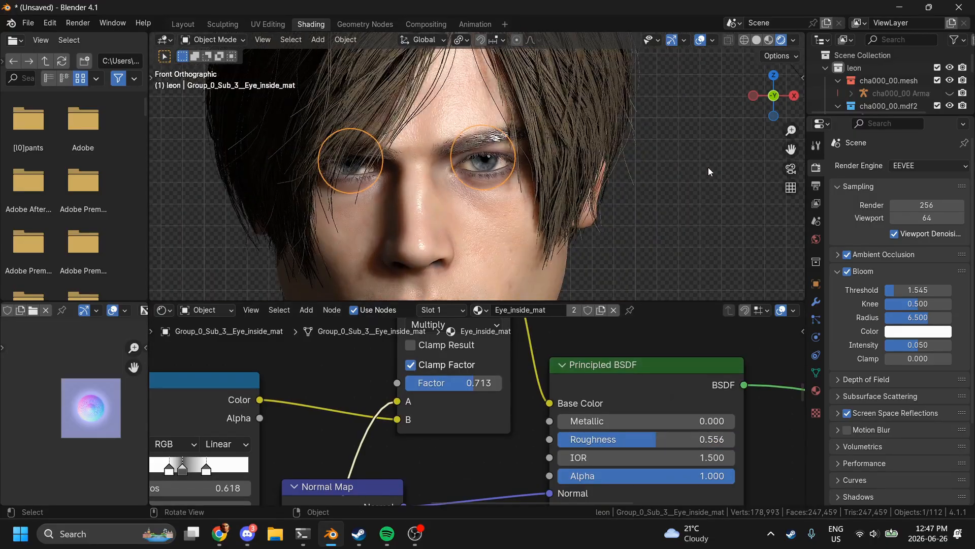
pyautogui.click(708, 172)
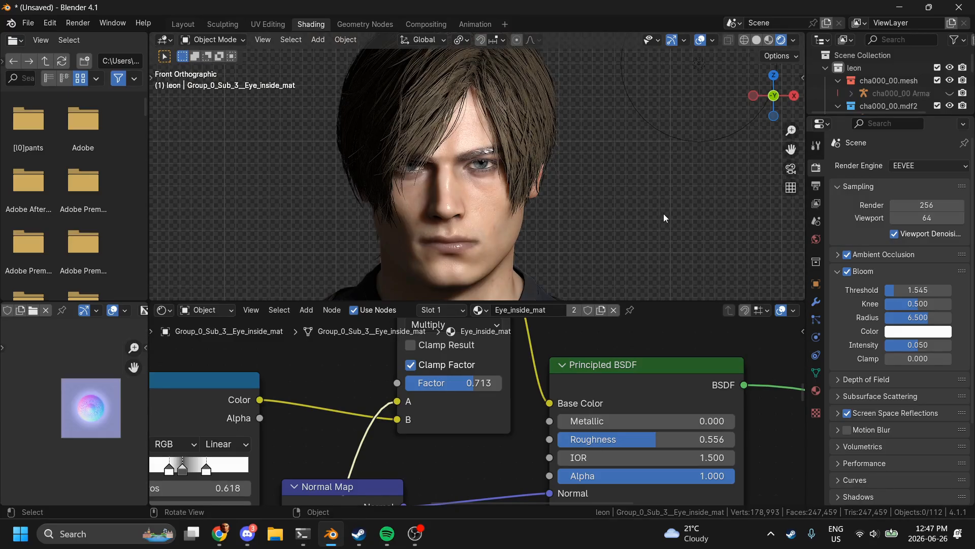
# Step: Move the Point light slightly lower and farther out from the head, and check how it lights the eyes
pyautogui.scroll(7, 589, 167)
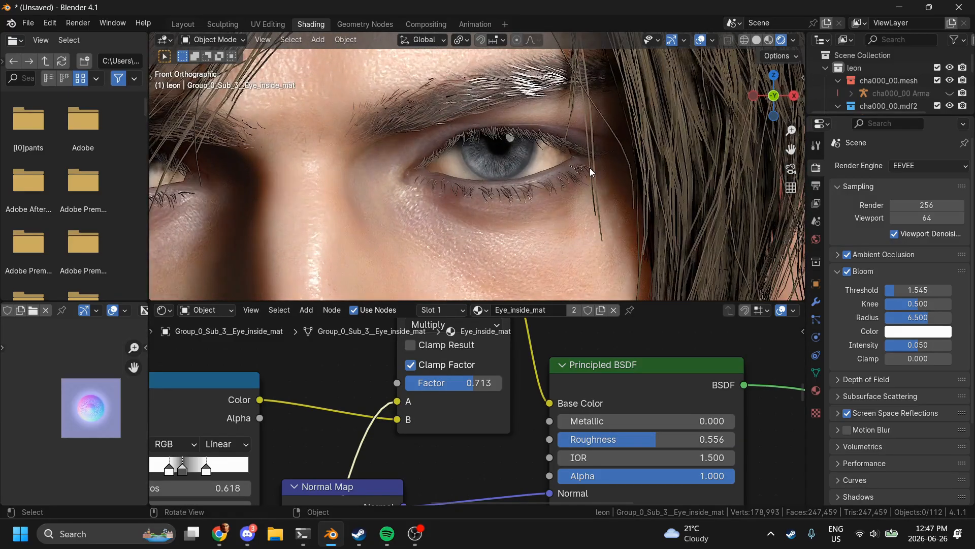
pyautogui.scroll(2, 590, 167)
pyautogui.scroll(2, 504, 194)
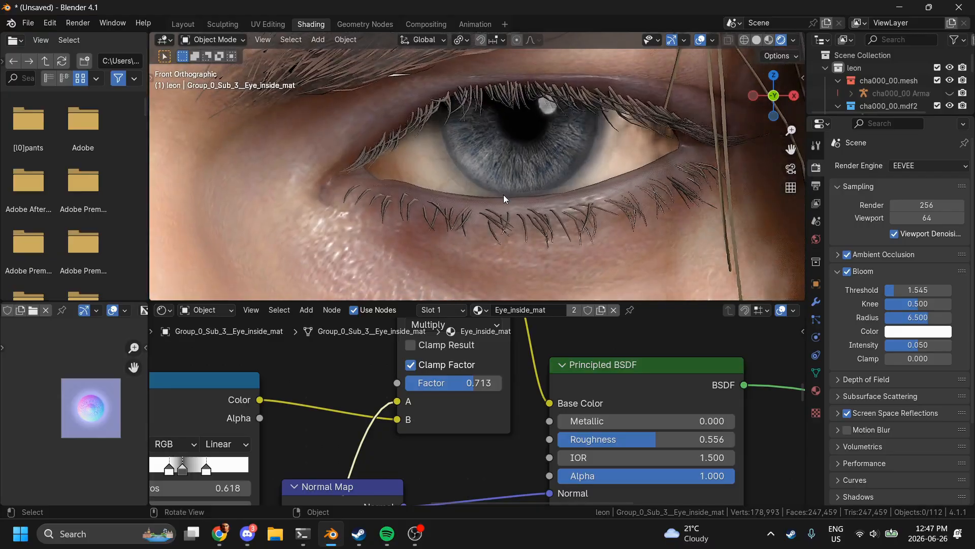
pyautogui.scroll(-10, 504, 195)
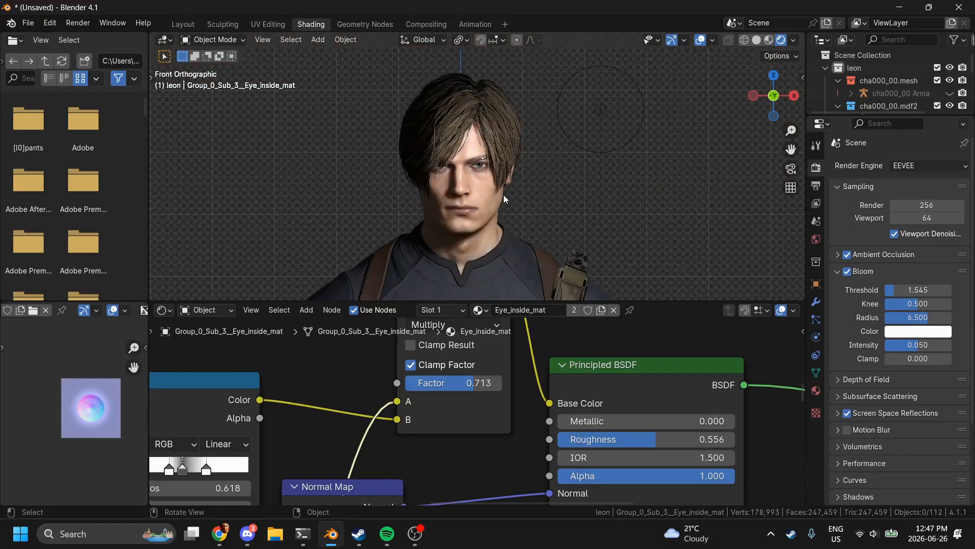
pyautogui.click(602, 111)
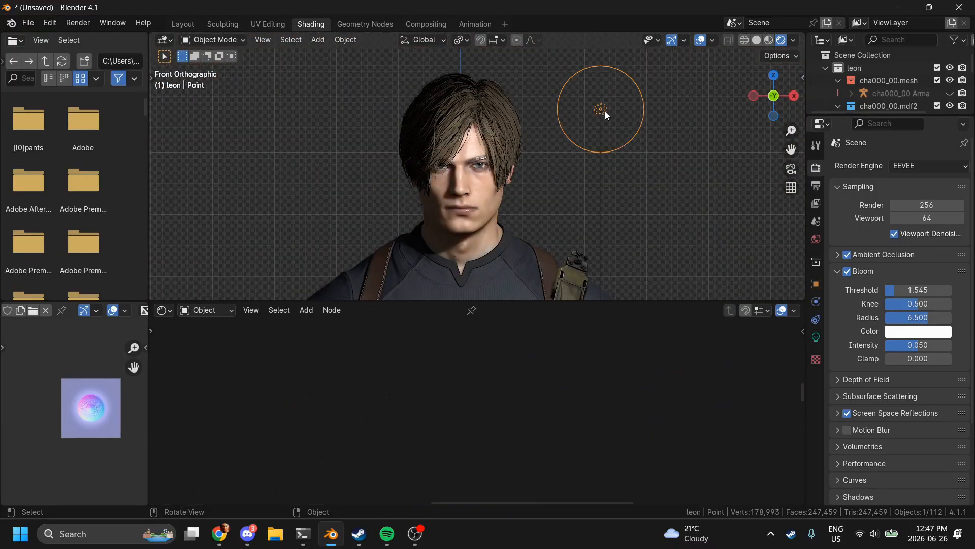
pyautogui.press('g')
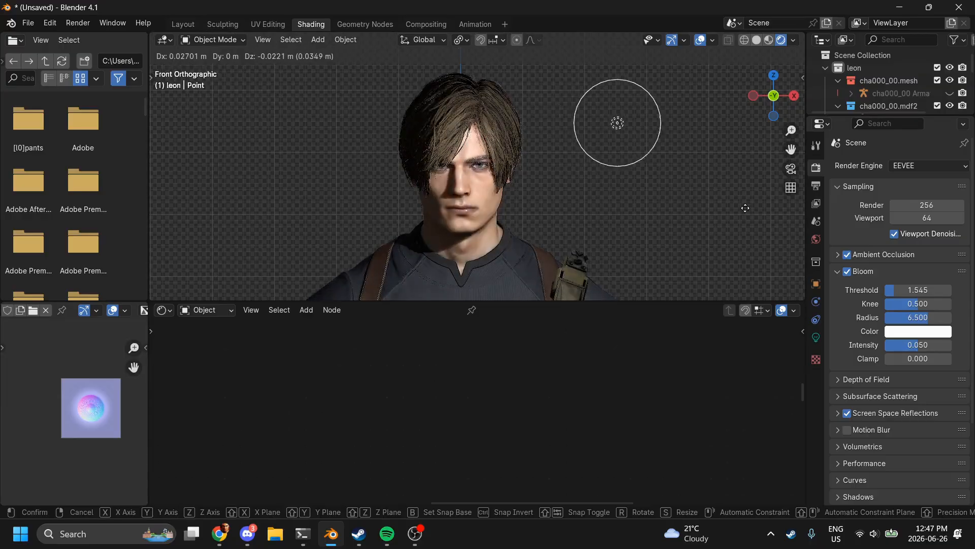
pyautogui.click(742, 218)
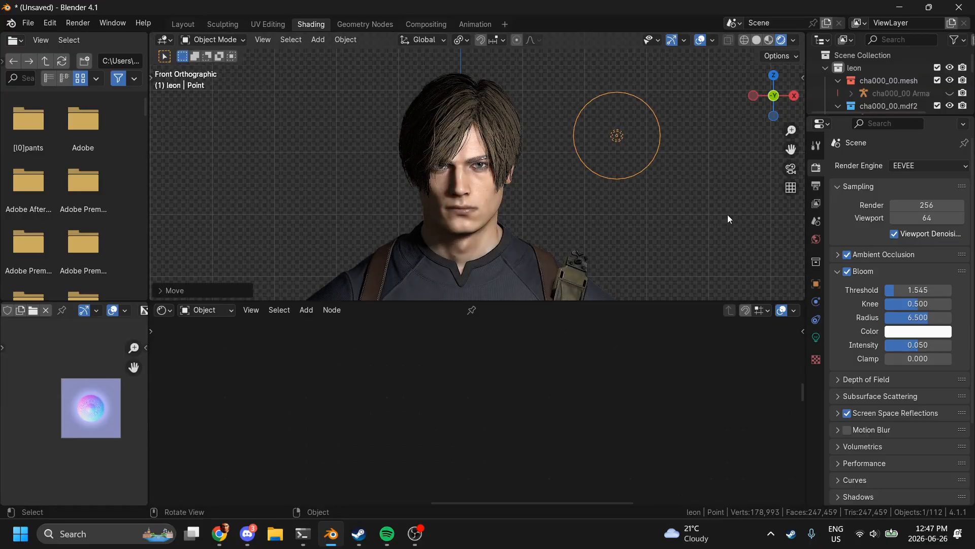
pyautogui.scroll(9, 604, 125)
pyautogui.scroll(-5, 603, 125)
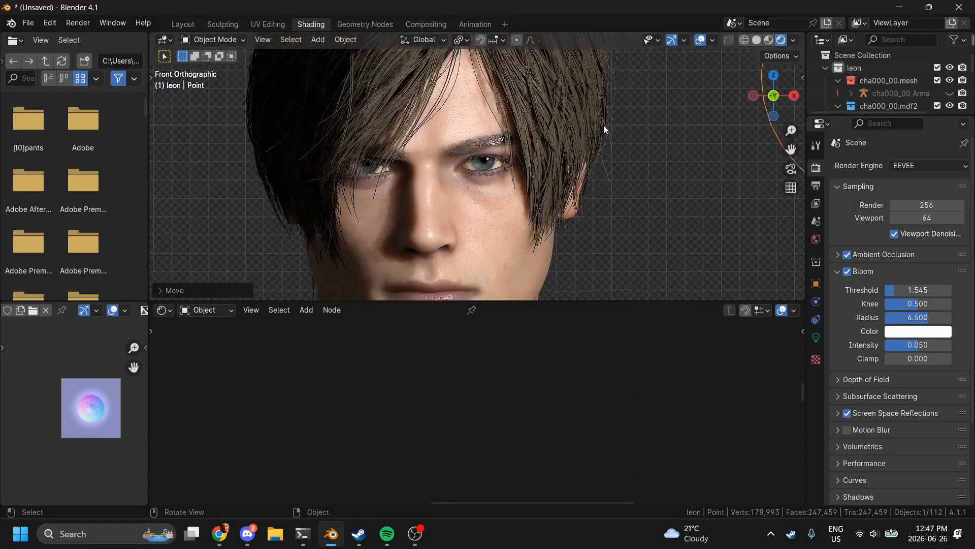
# Step: Select the face mesh to bring up its Face_mat node tree
pyautogui.click(603, 125)
pyautogui.scroll(-4, 603, 125)
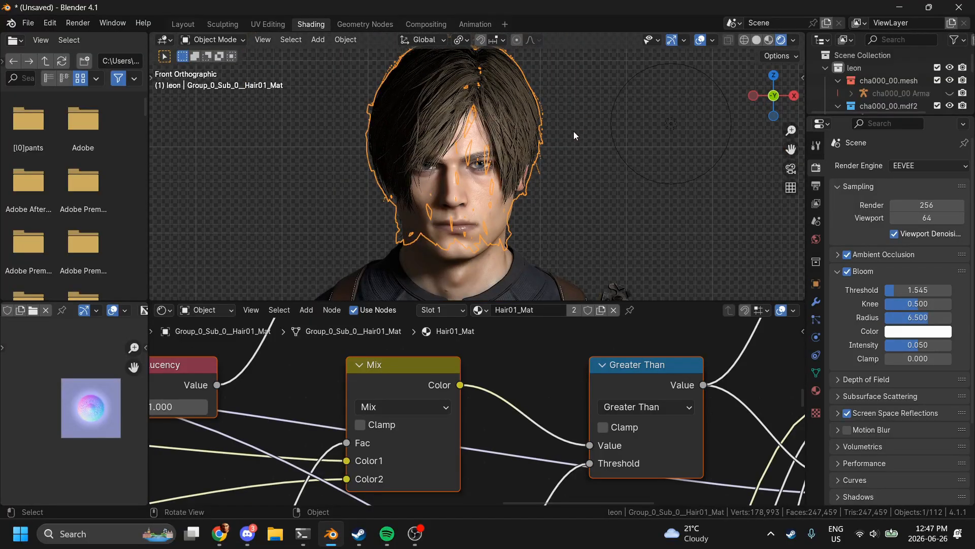
pyautogui.click(565, 190)
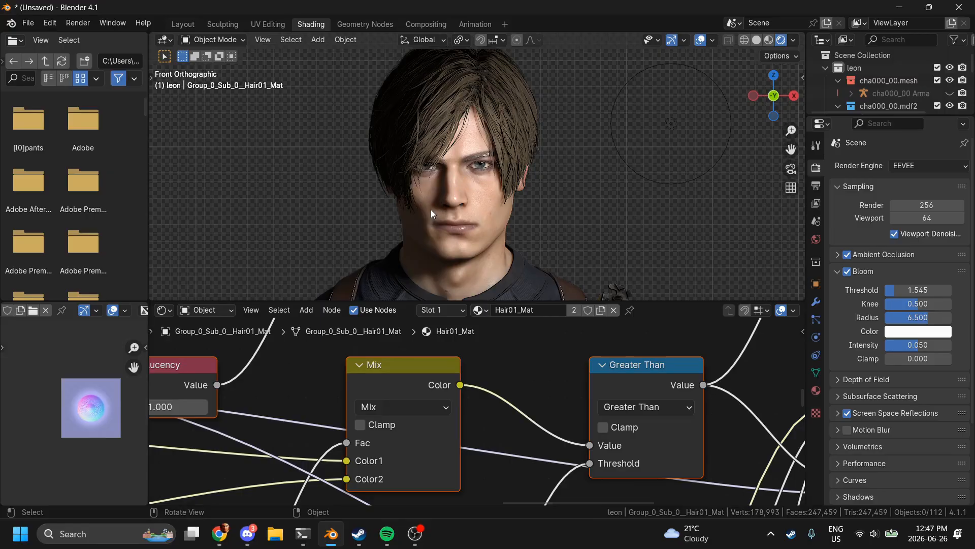
pyautogui.click(675, 124)
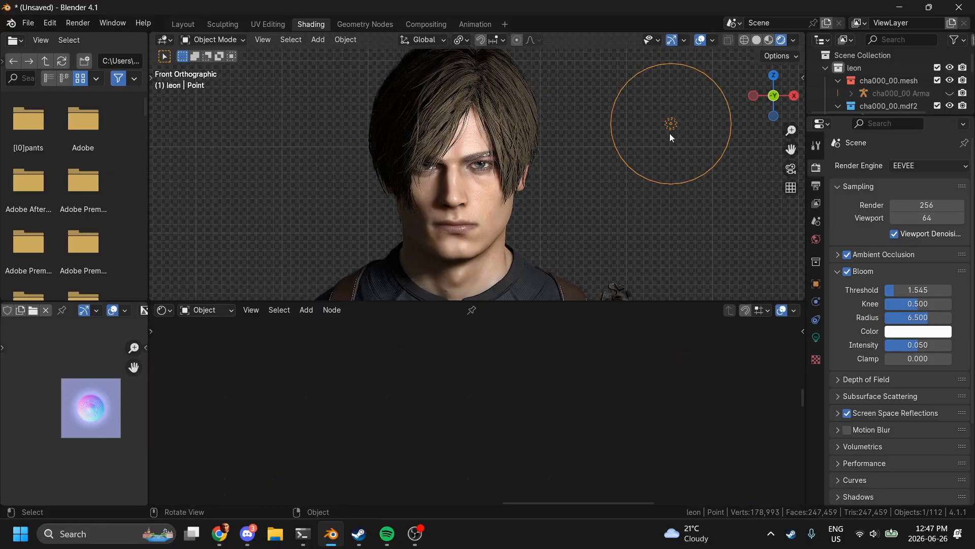
pyautogui.scroll(5, 531, 132)
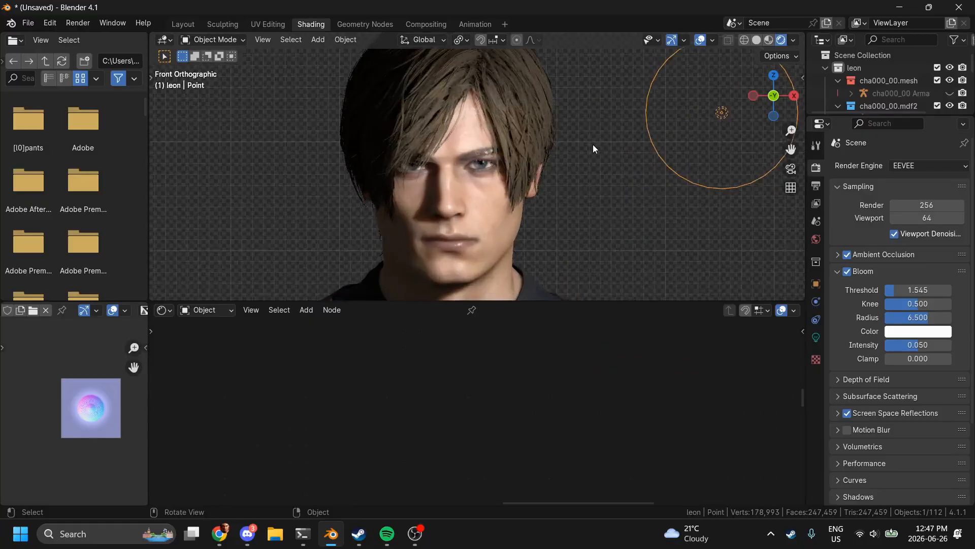
pyautogui.click(493, 226)
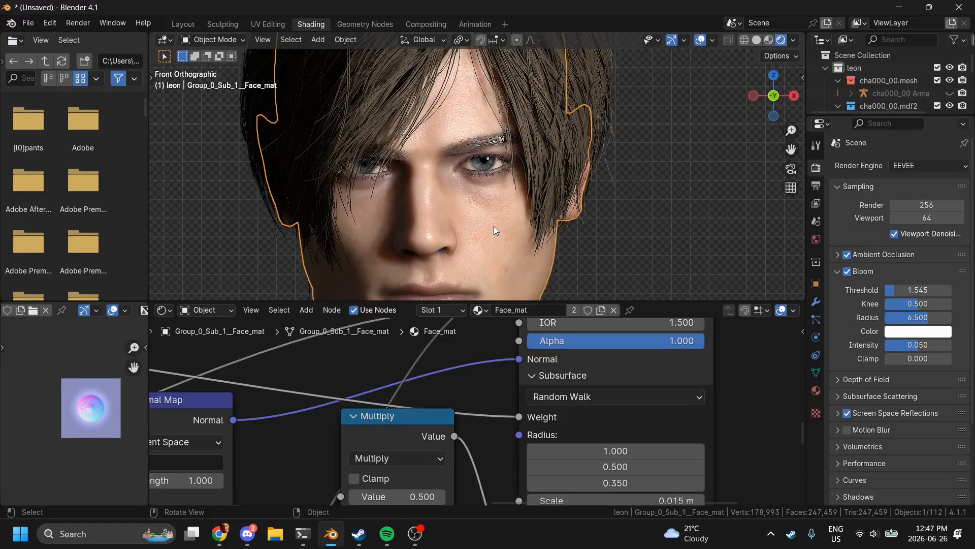
# Step: Select the hair mesh to bring up its Hair01_Mat node tree
pyautogui.click(497, 170)
pyautogui.click(558, 111)
pyautogui.scroll(-7, 557, 111)
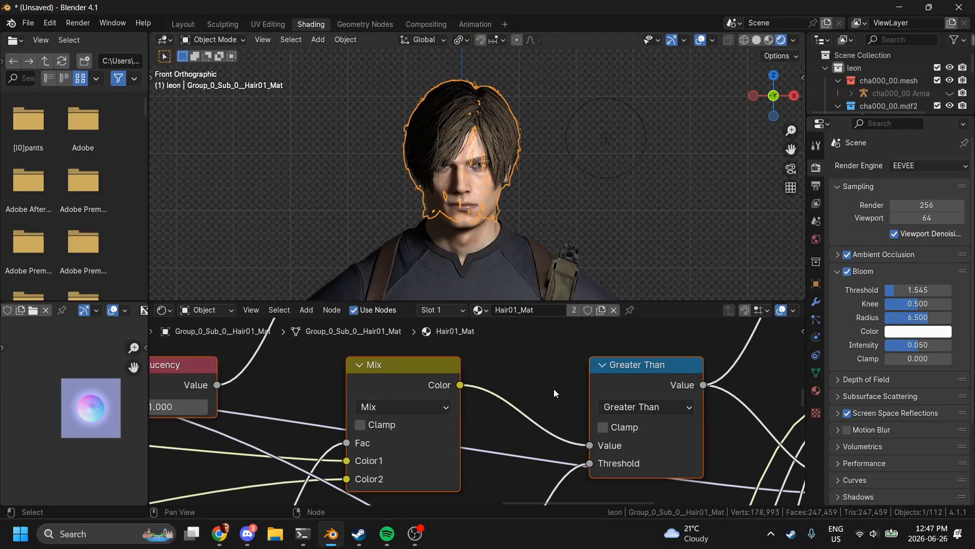
pyautogui.scroll(-6, 554, 389)
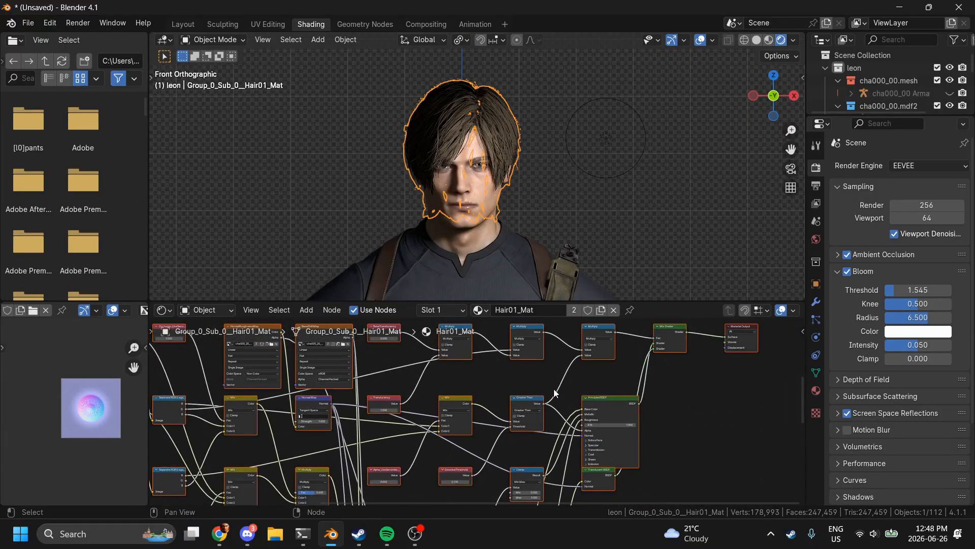
# Step: Examine the whole Hair01_Mat node tree in a maximized node editor, from the texture maps to the shader nodes
pyautogui.hotkey('ctrl', 'space')
pyautogui.scroll(-3, 555, 392)
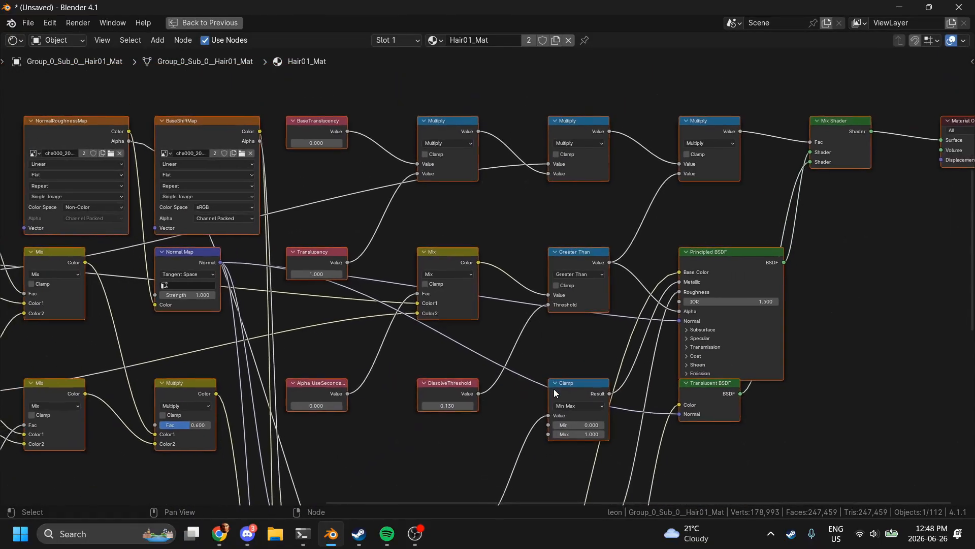
pyautogui.scroll(-5, 554, 388)
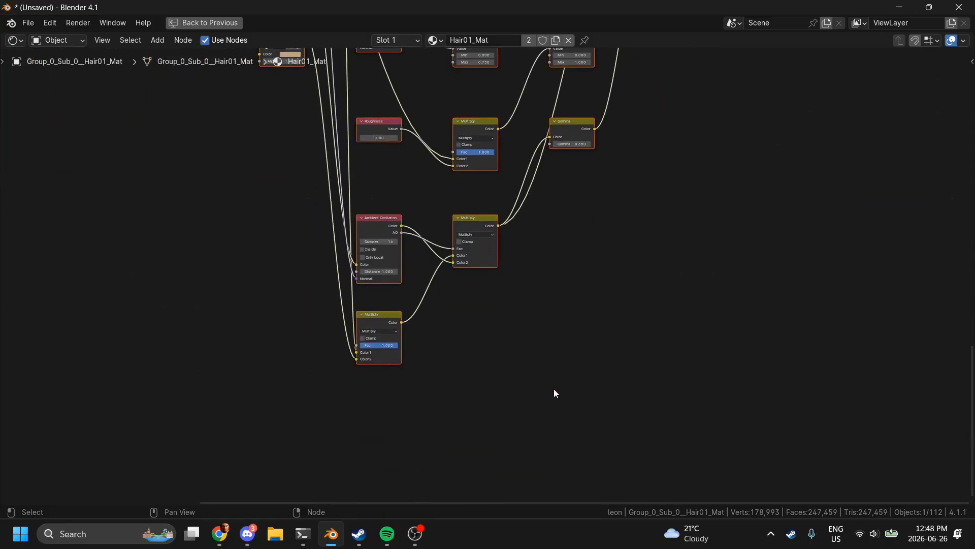
pyautogui.scroll(5, 553, 388)
pyautogui.scroll(1, 554, 388)
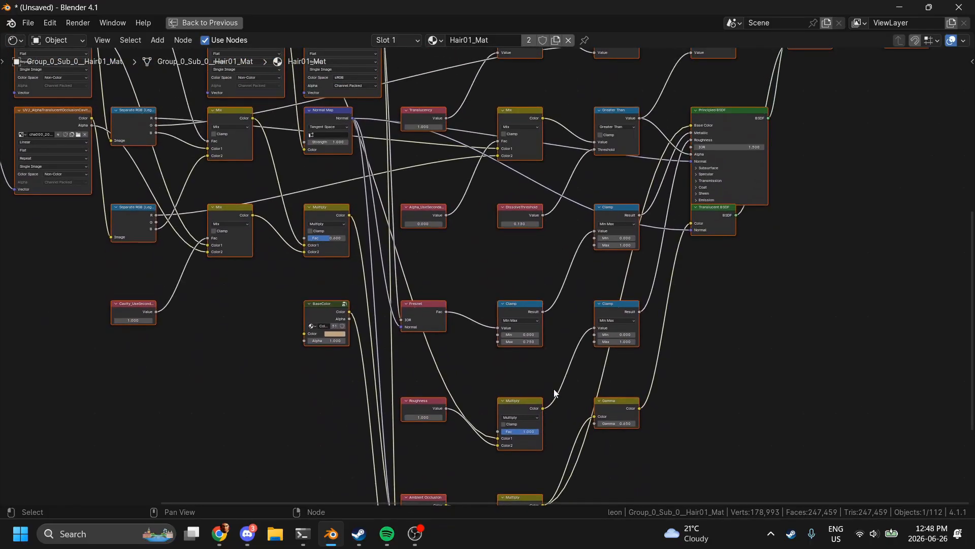
pyautogui.scroll(4, 554, 389)
pyautogui.scroll(-2, 554, 388)
pyautogui.hscroll(-5, 554, 389)
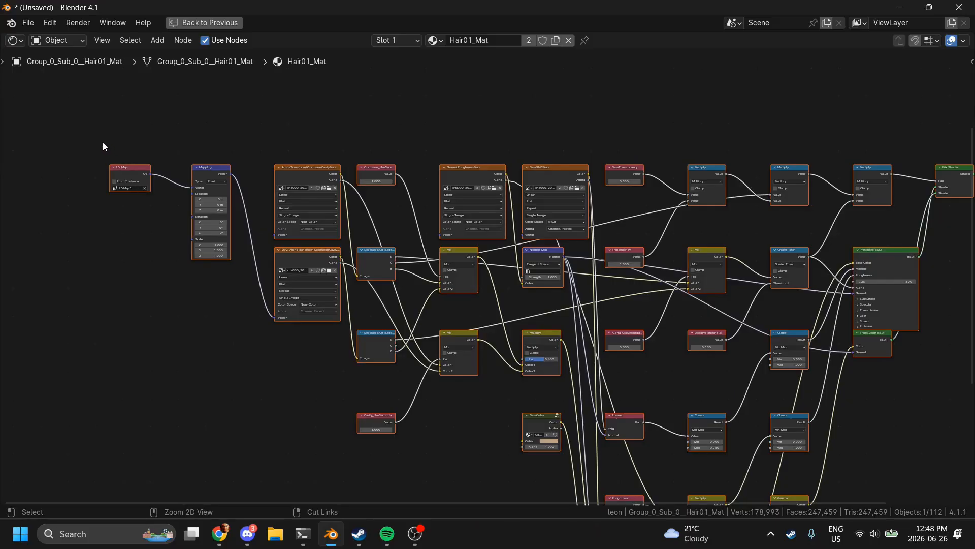
# Step: Delete every Hair01_Mat node except UV Map, Mapping, the four image textures, the BaseColor group and Material Output
pyautogui.keyDown('ctrl'); pyautogui.moveTo(103, 143); pyautogui.dragTo(221, 235); pyautogui.keyUp('ctrl')
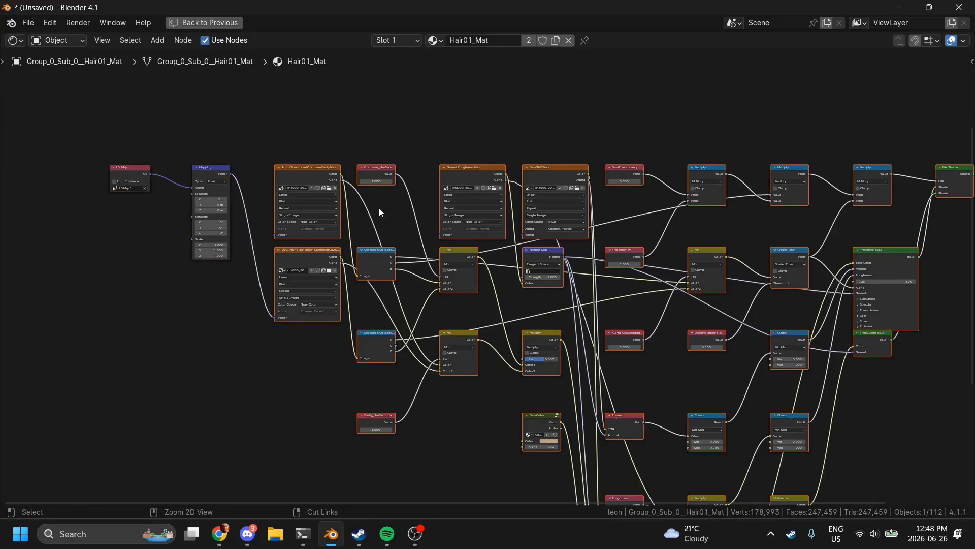
pyautogui.click(366, 141)
pyautogui.moveTo(401, 367); pyautogui.dragTo(412, 441)
pyautogui.keyDown('ctrl'); pyautogui.moveTo(434, 403); pyautogui.dragTo(934, 269); pyautogui.keyUp('ctrl')
pyautogui.scroll(-3, 933, 270)
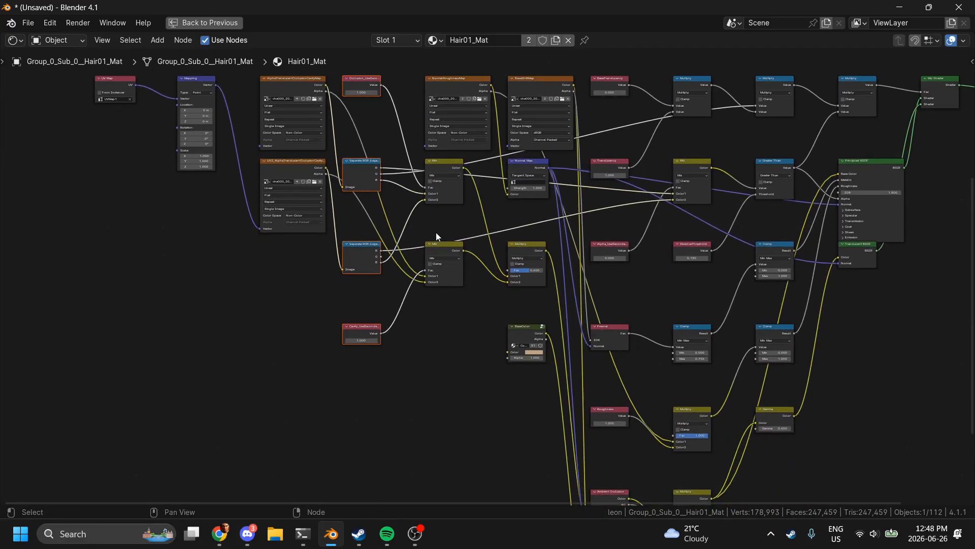
pyautogui.keyDown('shift'); pyautogui.moveTo(406, 174); pyautogui.dragTo(925, 290); pyautogui.keyUp('shift')
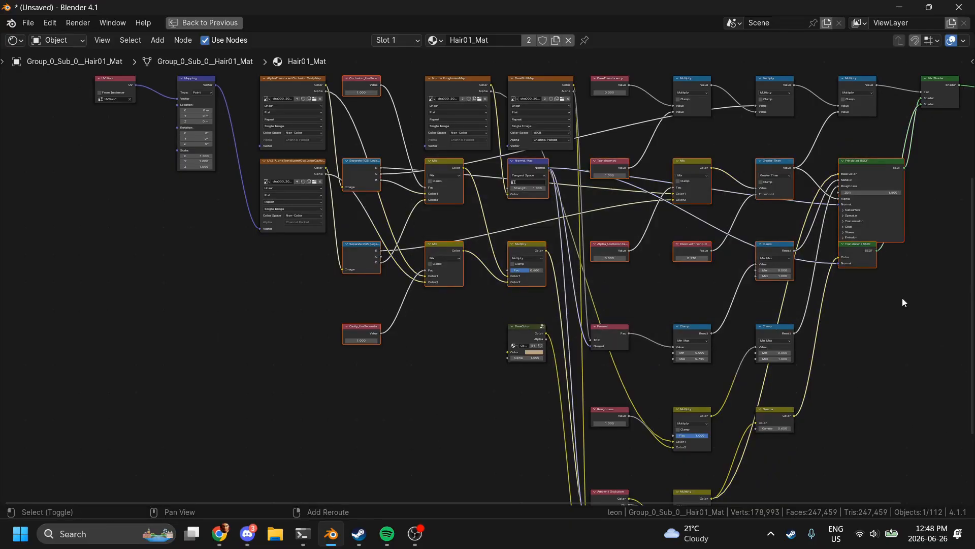
pyautogui.keyDown('shift'); pyautogui.moveTo(608, 296); pyautogui.dragTo(859, 440); pyautogui.keyUp('shift')
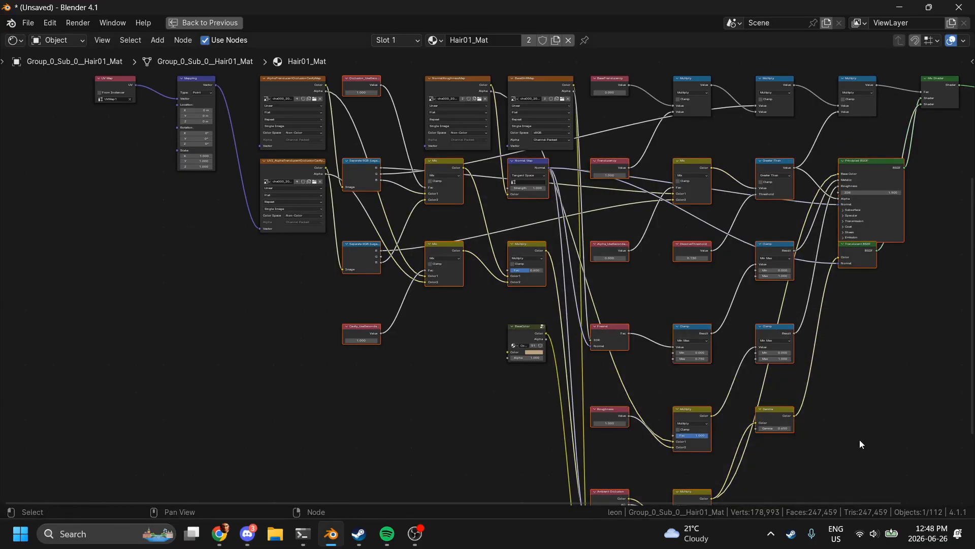
pyautogui.scroll(-5, 860, 439)
pyautogui.keyDown('shift'); pyautogui.moveTo(696, 483); pyautogui.dragTo(564, 363); pyautogui.keyUp('shift')
pyautogui.scroll(6, 751, 334)
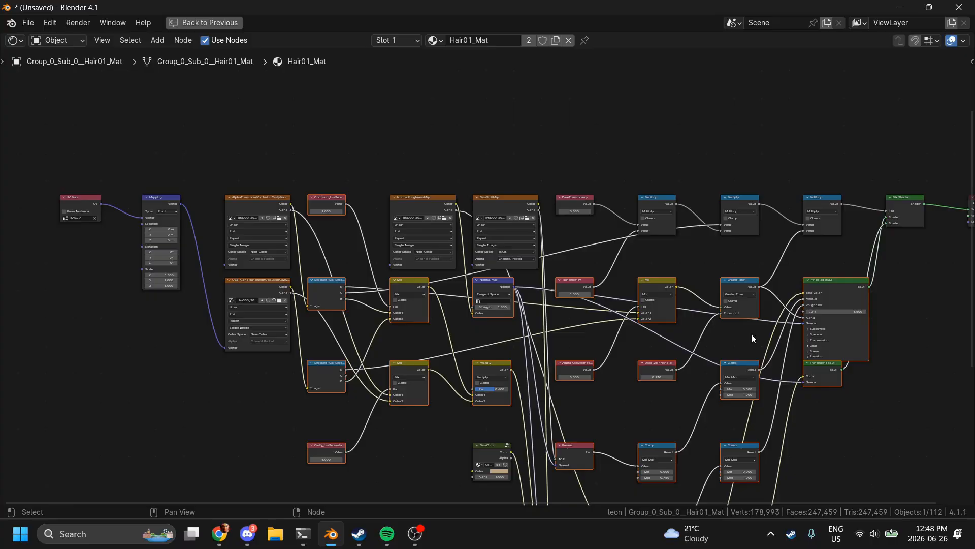
pyautogui.keyDown('shift'); pyautogui.moveTo(568, 177); pyautogui.dragTo(898, 307); pyautogui.keyUp('shift')
pyautogui.keyDown('ctrl'); pyautogui.hscroll(5, 898, 307); pyautogui.keyUp('ctrl')
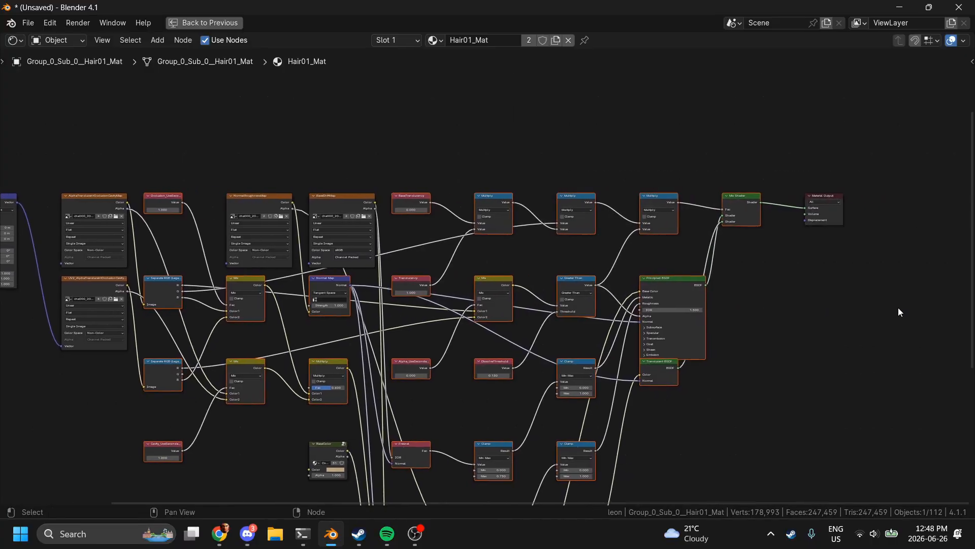
pyautogui.press('x')
pyautogui.keyDown('ctrl'); pyautogui.hscroll(-5, 695, 281); pyautogui.keyUp('ctrl')
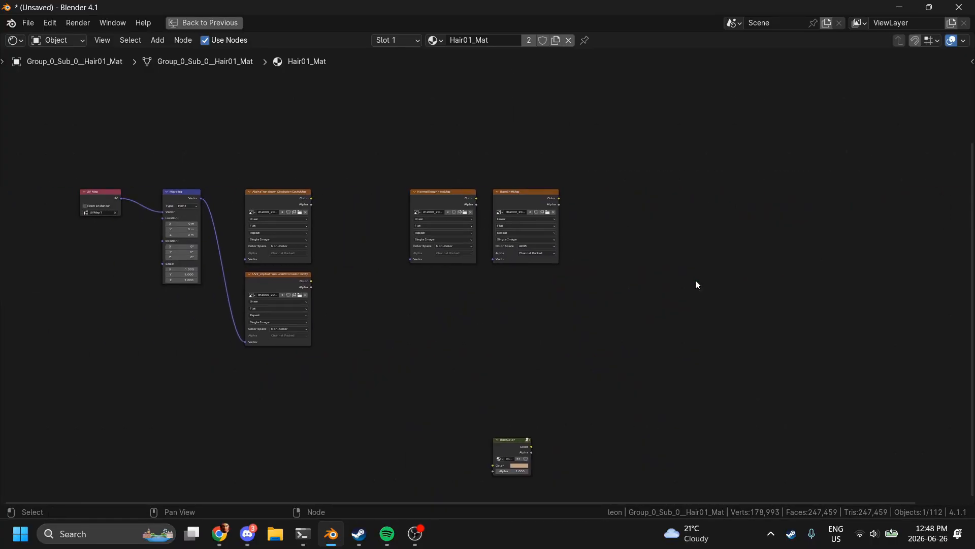
# Step: Move the BaseColor group node up beneath the BaseShiftMap texture and restore the normal workspace layout
pyautogui.moveTo(504, 454); pyautogui.dragTo(511, 293)
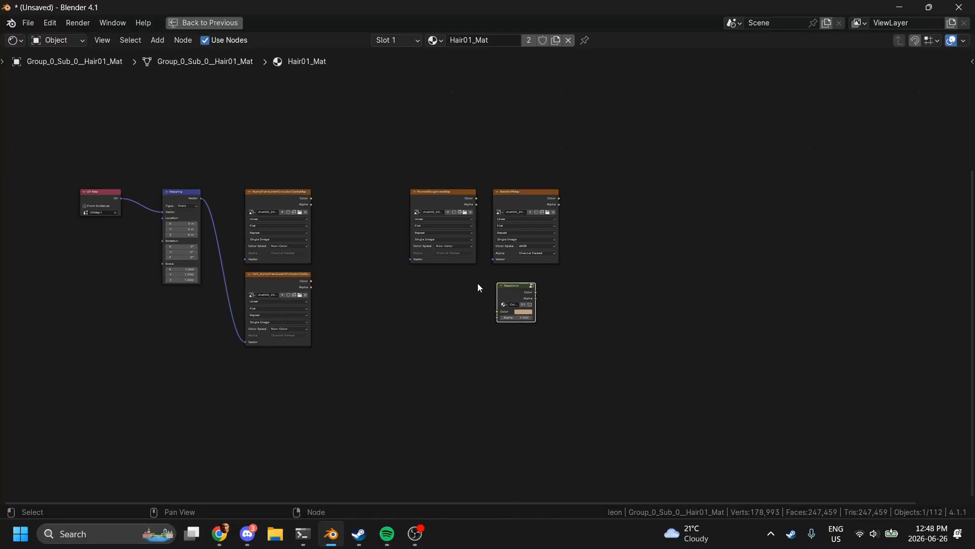
pyautogui.hotkey('ctrl', 'space')
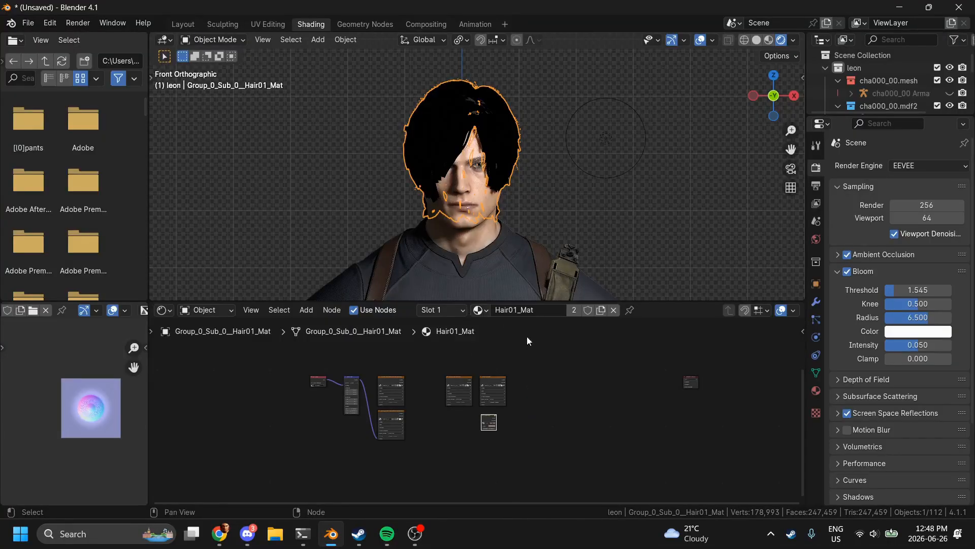
pyautogui.keyDown('ctrl'); pyautogui.hscroll(6, 526, 336); pyautogui.keyUp('ctrl')
pyautogui.press('Home')
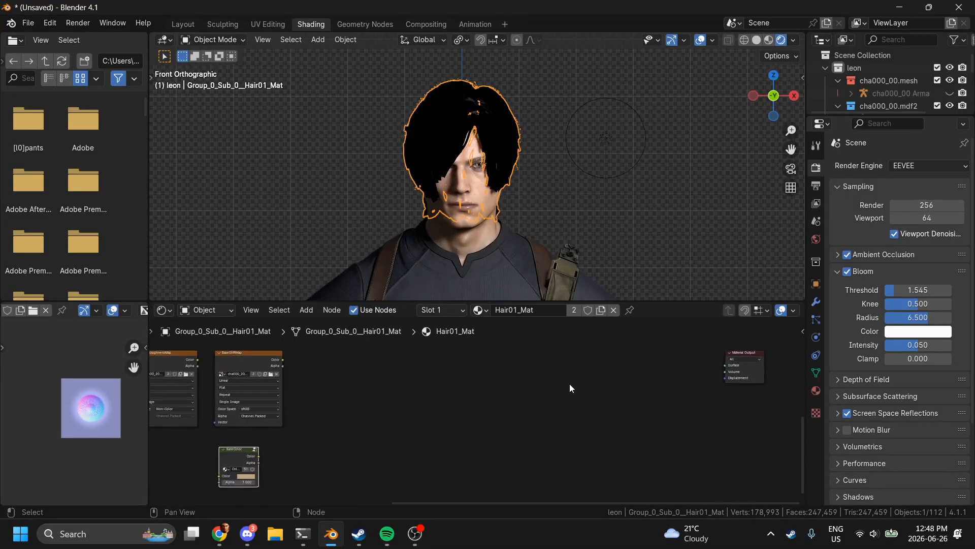
# Step: Add a Principled BSDF near the Material Output and connect its BSDF output to Surface
pyautogui.hotkey('shift', 'a')
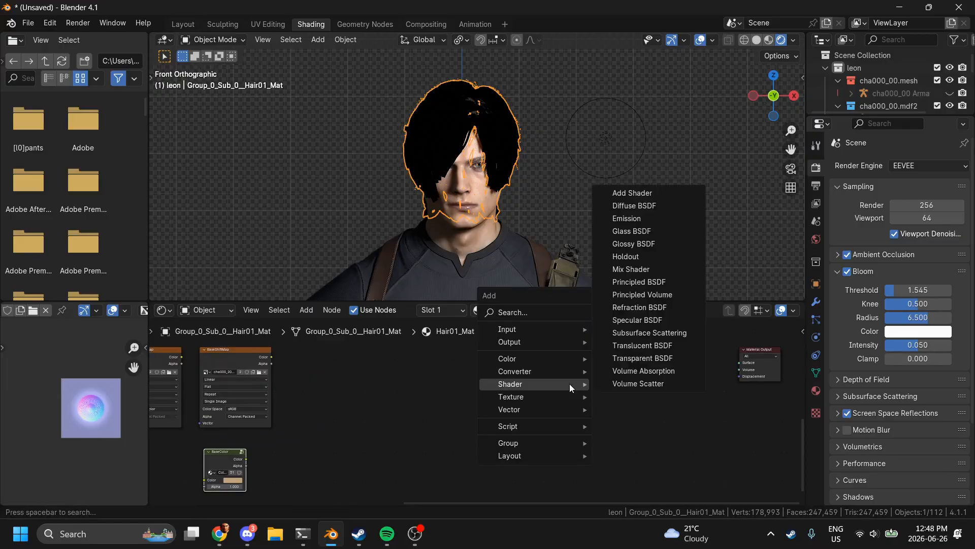
pyautogui.click(653, 281)
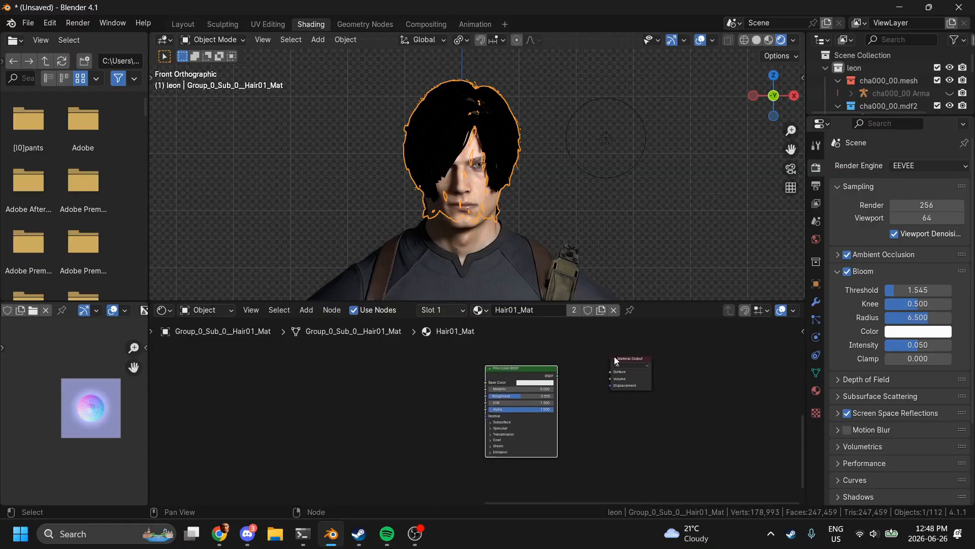
pyautogui.click(552, 384)
pyautogui.moveTo(564, 368); pyautogui.dragTo(642, 360)
pyautogui.keyDown('ctrl'); pyautogui.hscroll(-10, 634, 361); pyautogui.keyUp('ctrl')
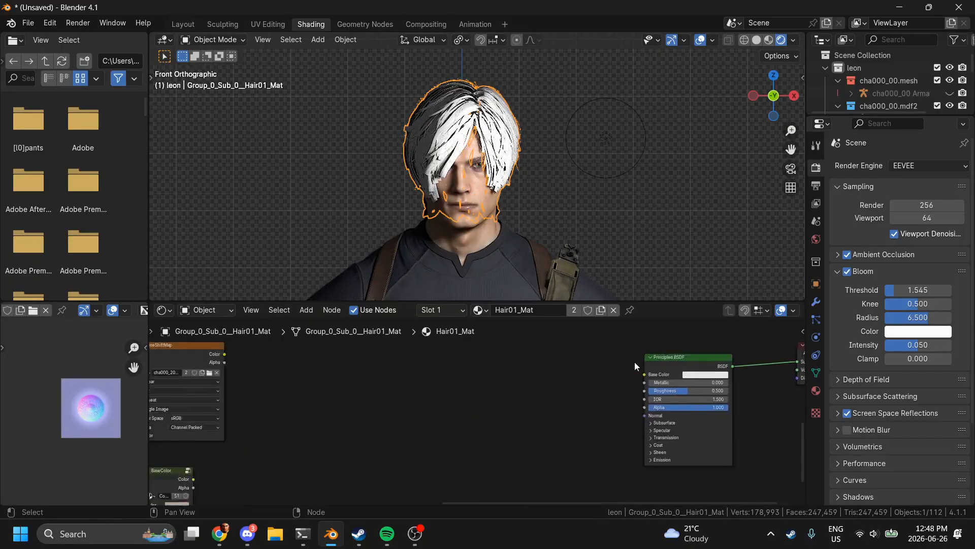
# Step: Gather the NormalRoughnessMap, BaseShiftMap and BaseColor nodes beside the shader, with the UV Map, Mapping and AlphaTranslucentOcclusionCavityMap nodes below them
pyautogui.scroll(-1, 526, 376)
pyautogui.moveTo(206, 326); pyautogui.dragTo(437, 501)
pyautogui.moveTo(338, 372); pyautogui.dragTo(639, 356)
pyautogui.hscroll(-10, 639, 355)
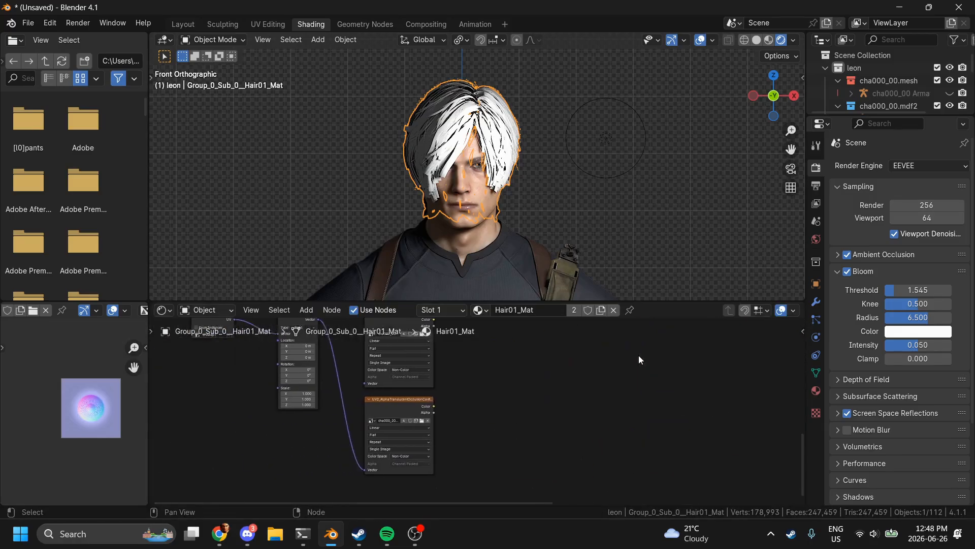
pyautogui.moveTo(640, 449); pyautogui.dragTo(190, 288)
pyautogui.press('g')
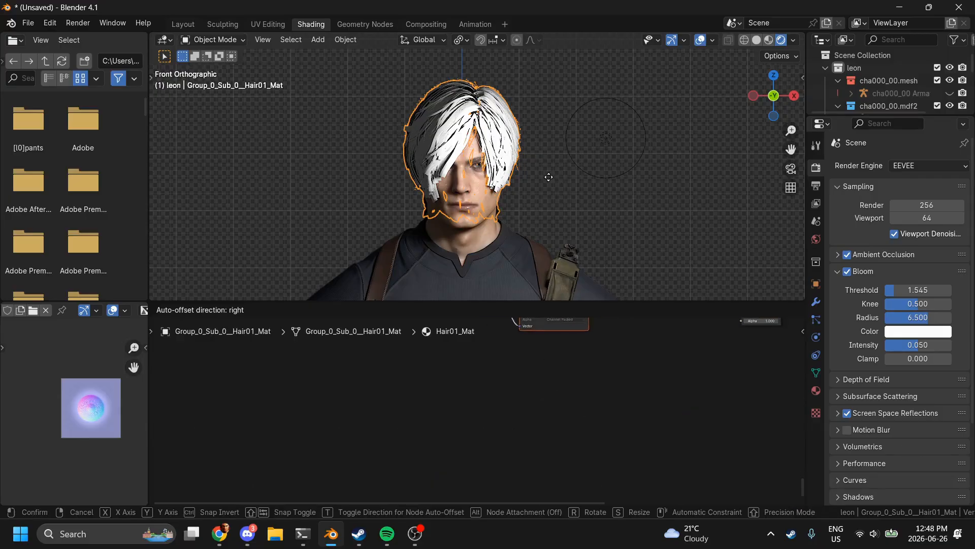
pyautogui.click(634, 467)
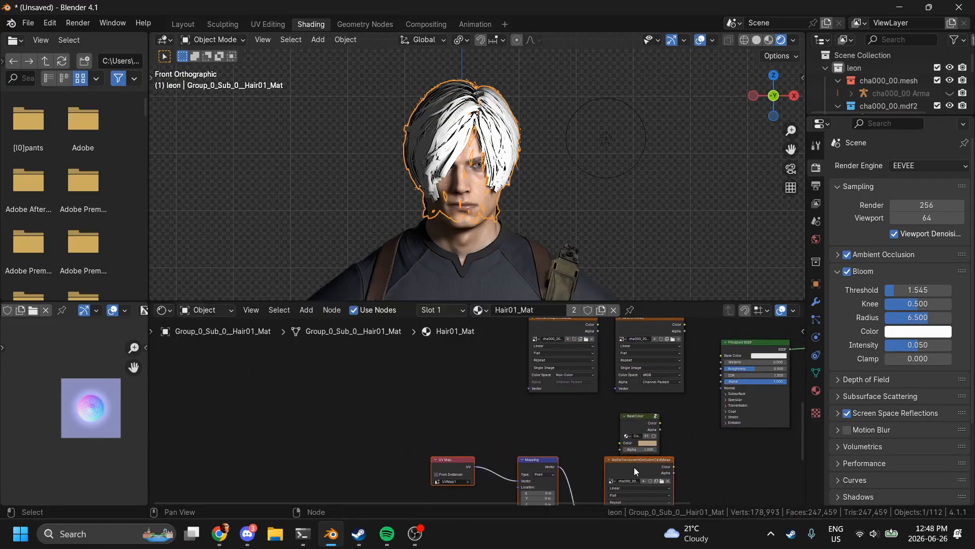
# Step: Select the BaseShiftMap node and inspect its image cha000_20_Hair_ALBD.tif enlarged in a maximized image editor
pyautogui.hscroll(5, 634, 468)
pyautogui.scroll(3, 634, 467)
pyautogui.scroll(3, 633, 467)
pyautogui.click(532, 386)
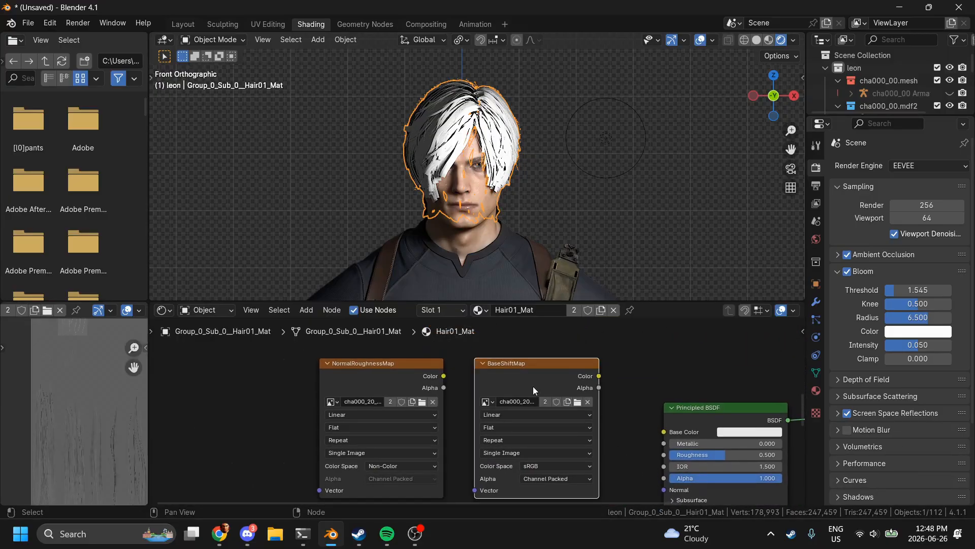
pyautogui.hotkey('ctrl', 'space')
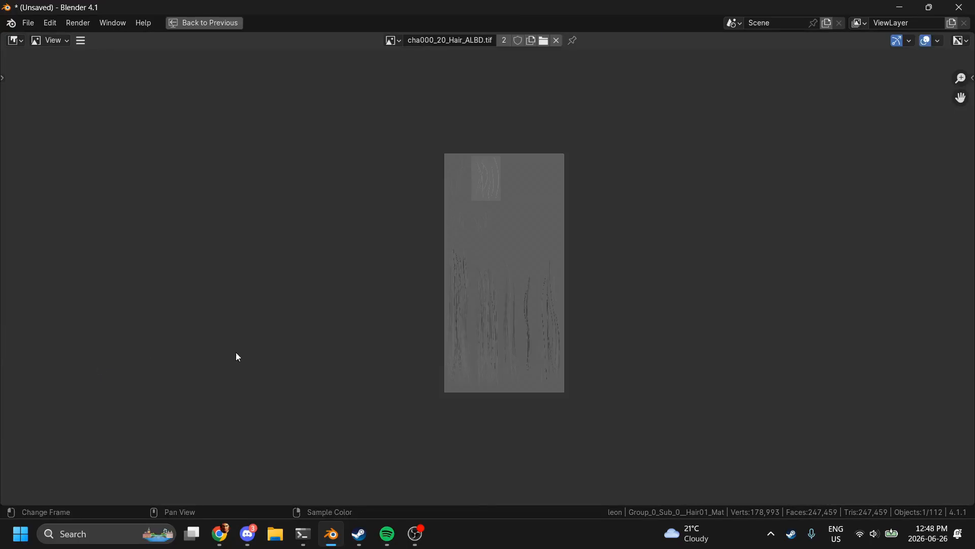
pyautogui.scroll(2, 320, 346)
pyautogui.scroll(1, 323, 351)
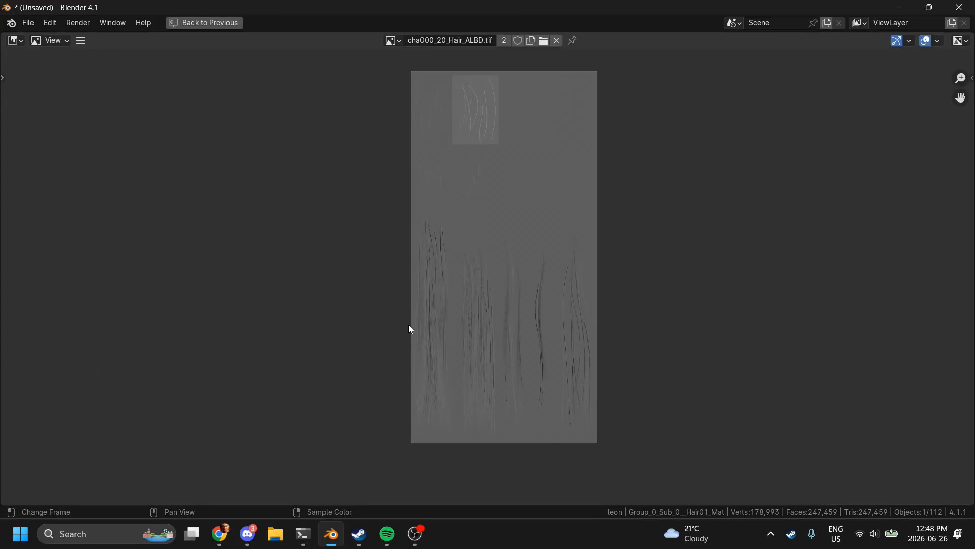
pyautogui.scroll(2, 410, 327)
pyautogui.scroll(1, 409, 329)
pyautogui.scroll(-2, 410, 329)
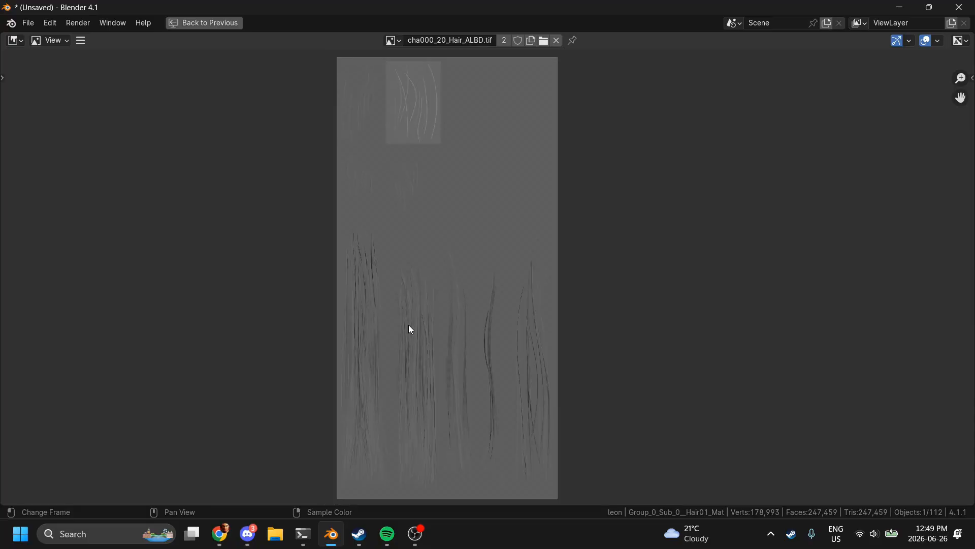
# Step: Display only the Color channels of the hair albedo image, then restore the workspace layout
pyautogui.click(962, 41)
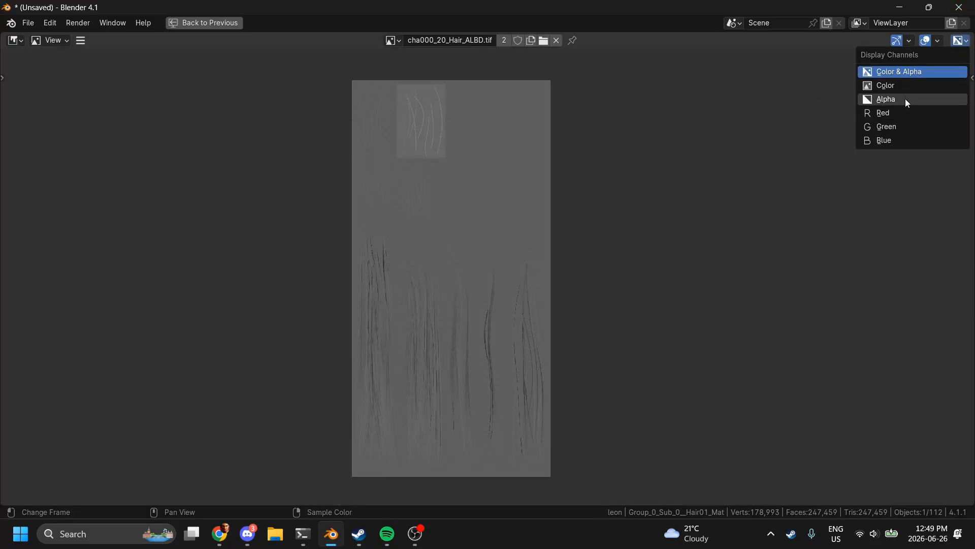
pyautogui.click(909, 86)
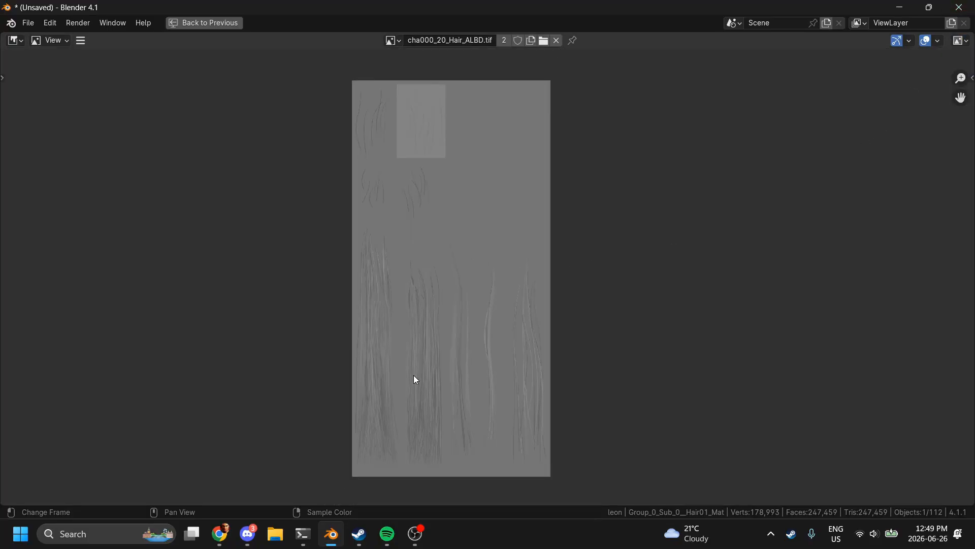
pyautogui.hotkey('ctrl', 'space')
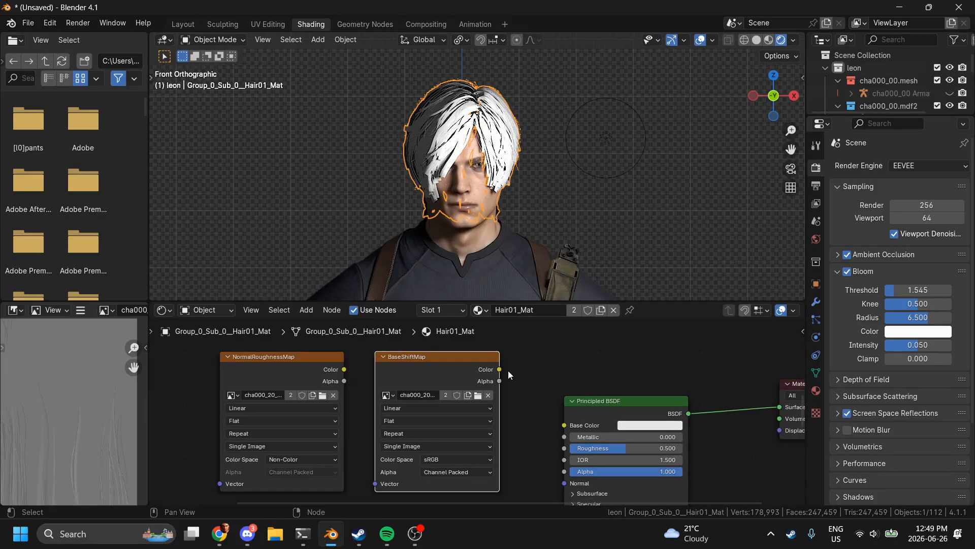
# Step: Connect BaseShiftMap's Color to the Principled BSDF's Base Color and insert a Mix Color node on that link
pyautogui.moveTo(500, 369); pyautogui.dragTo(564, 426)
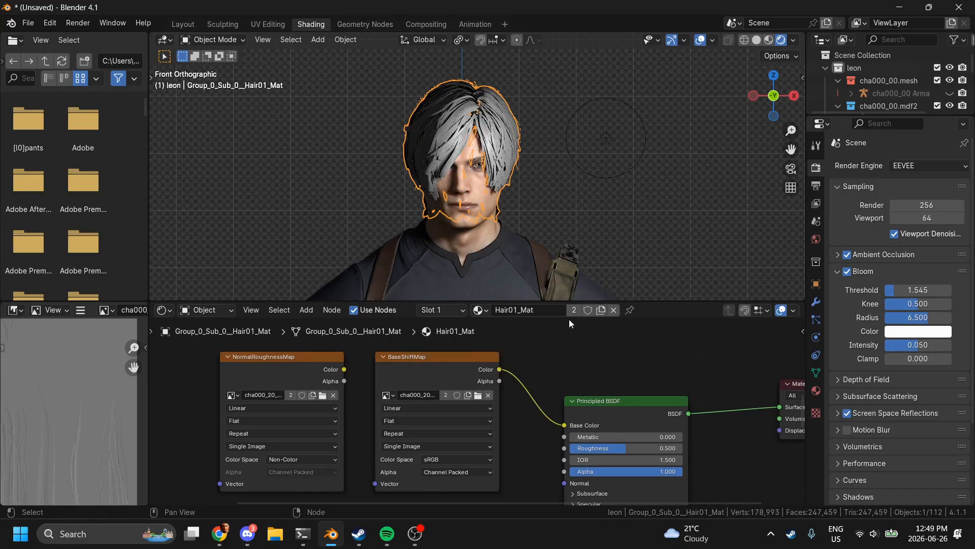
pyautogui.hotkey('shift', 'a')
pyautogui.write('mi')
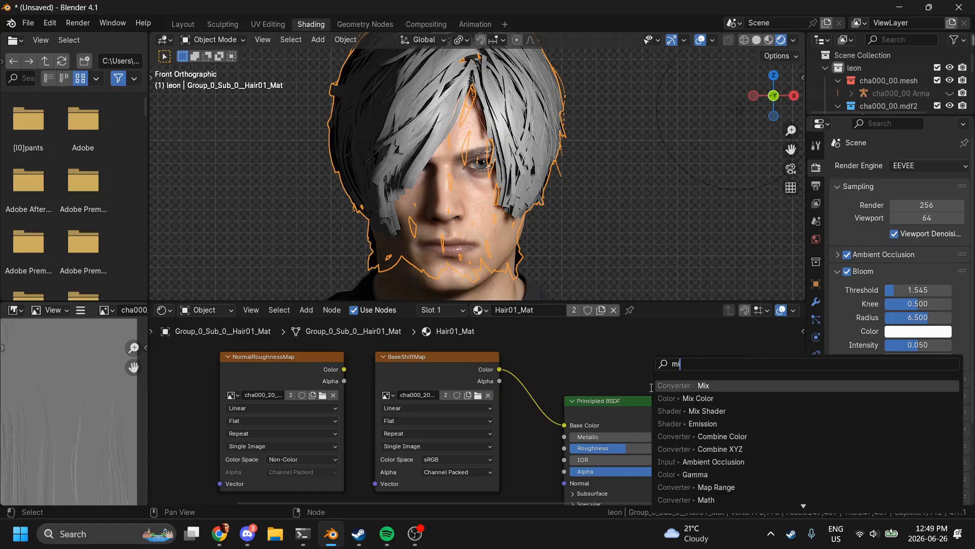
pyautogui.press('Down')
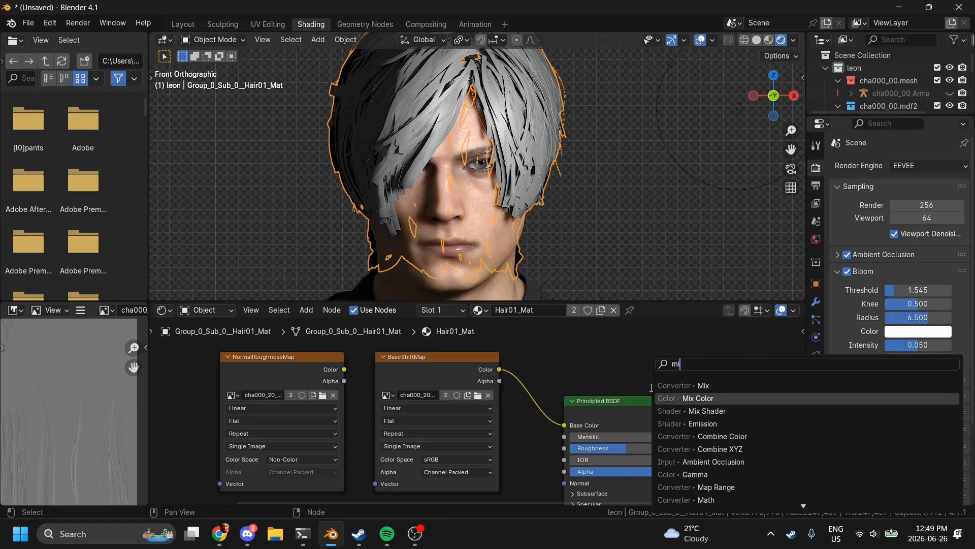
pyautogui.press('Return')
pyautogui.click(565, 381)
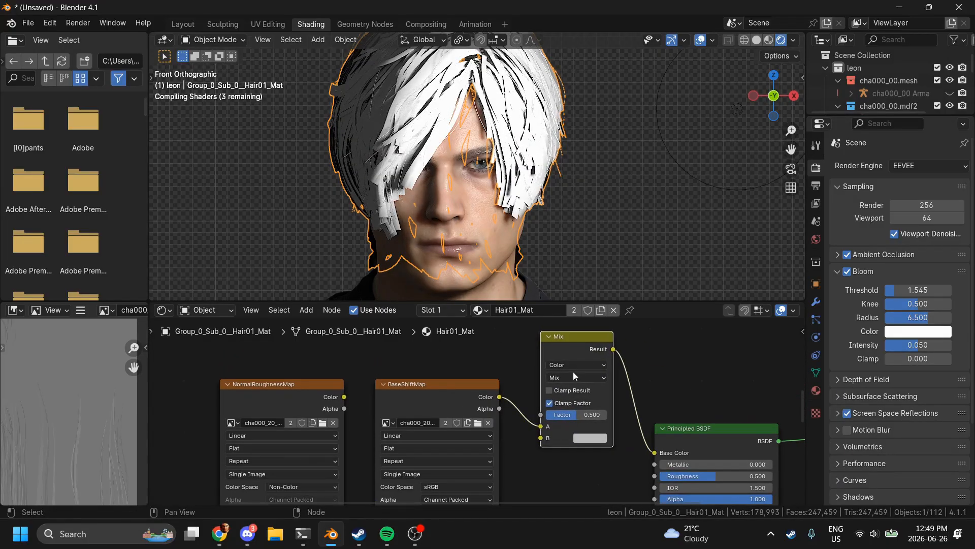
# Step: Set the blend mode of the new Mix Color node to Multiply
pyautogui.click(563, 377)
pyautogui.click(578, 285)
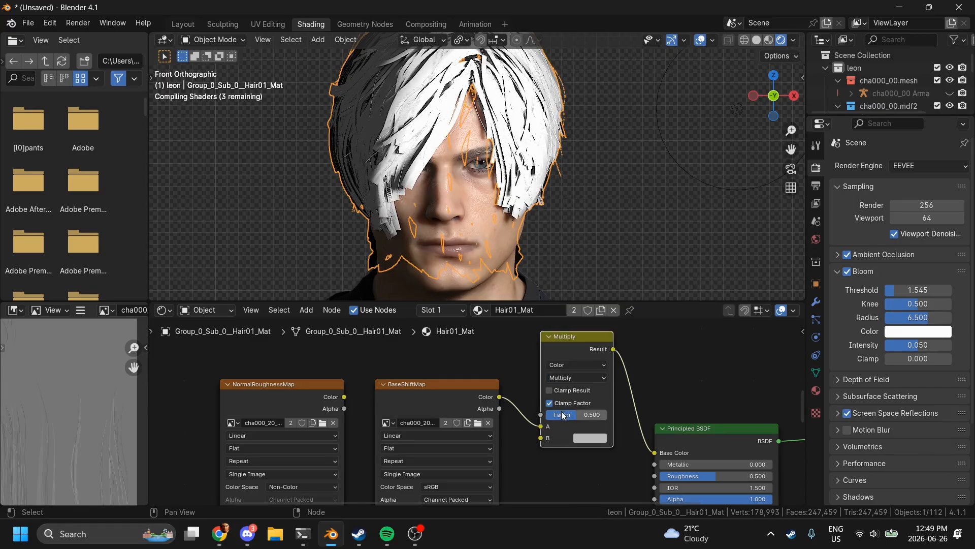
pyautogui.keyDown('shift'); pyautogui.scroll(-6, 604, 419); pyautogui.keyUp('shift')
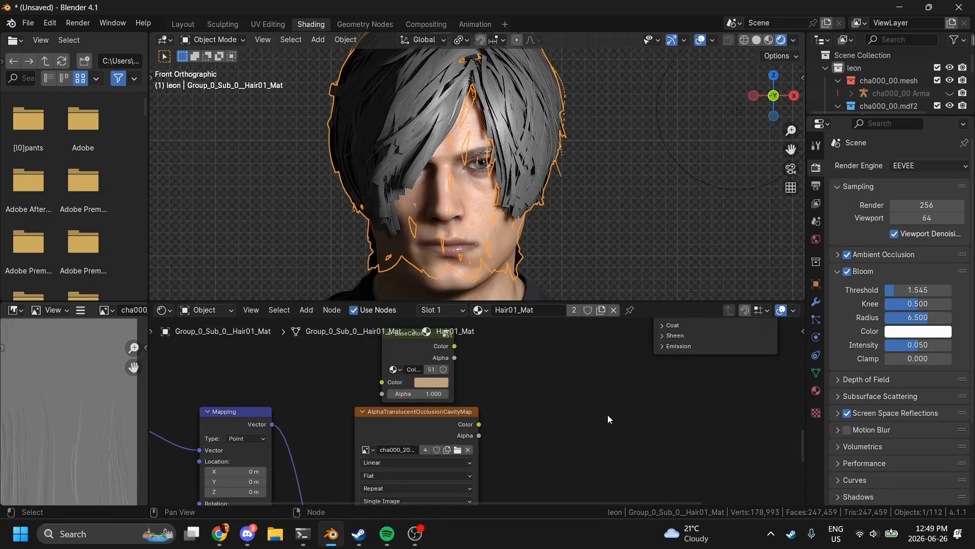
# Step: Try the BaseColor group's Color output as the Multiply node's B input, and delete the BaseColor group node
pyautogui.moveTo(455, 346); pyautogui.dragTo(551, 369)
pyautogui.moveTo(532, 431); pyautogui.dragTo(547, 365, button='middle')
pyautogui.click(416, 433)
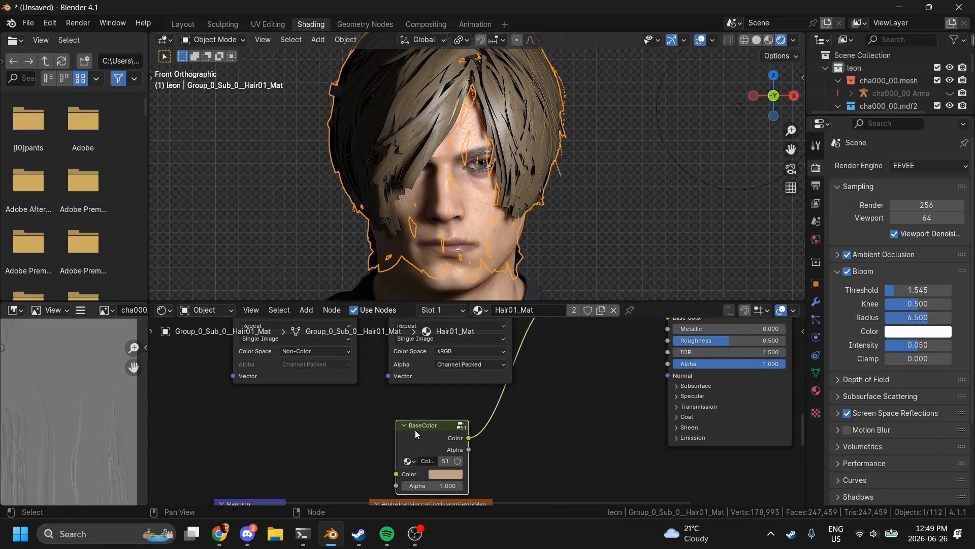
pyautogui.press('x')
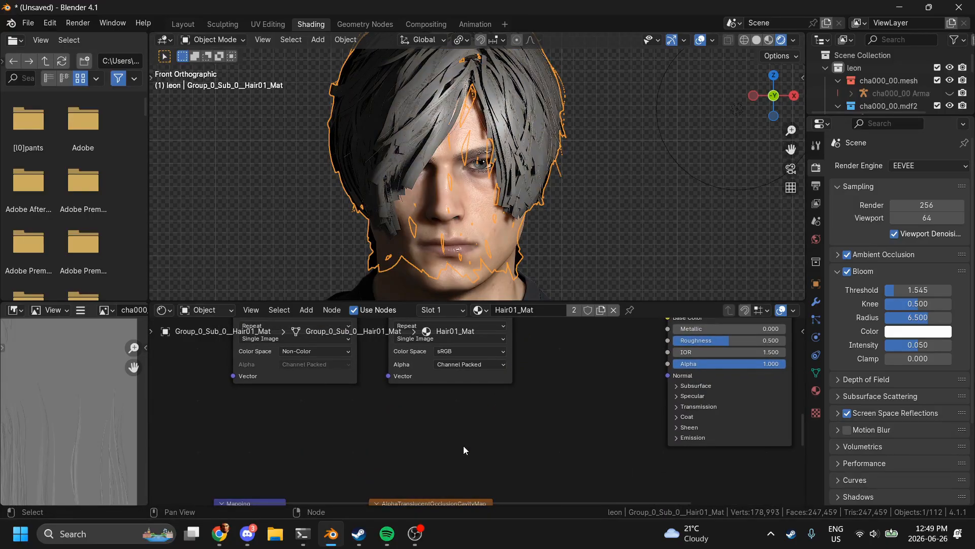
# Step: Collapse the Outliner hierarchy and select Material 01 (Hair01_Mat) in the cha000_20.mdf2 collection
pyautogui.moveTo(594, 325); pyautogui.dragTo(565, 432, button='middle')
pyautogui.click(573, 410)
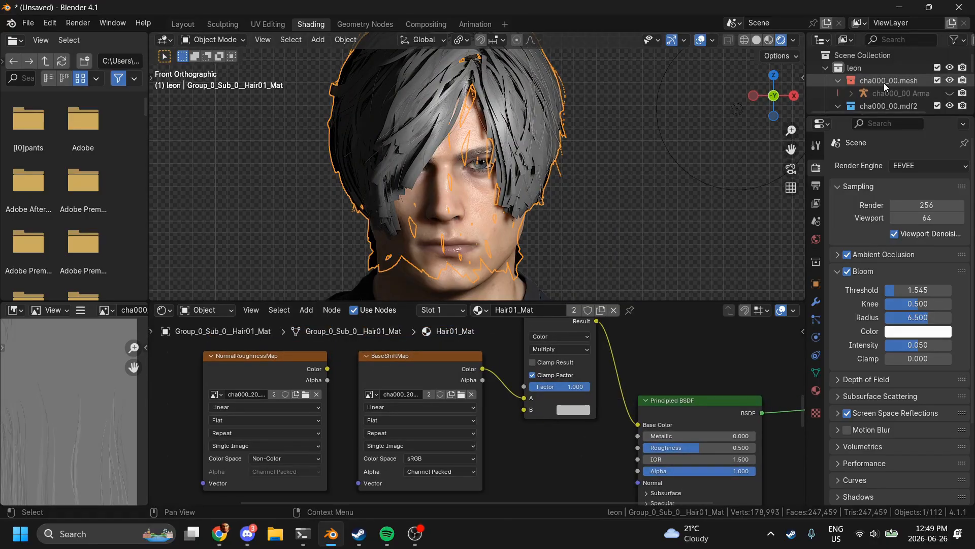
pyautogui.scroll(-2, 884, 87)
pyautogui.scroll(-10, 884, 87)
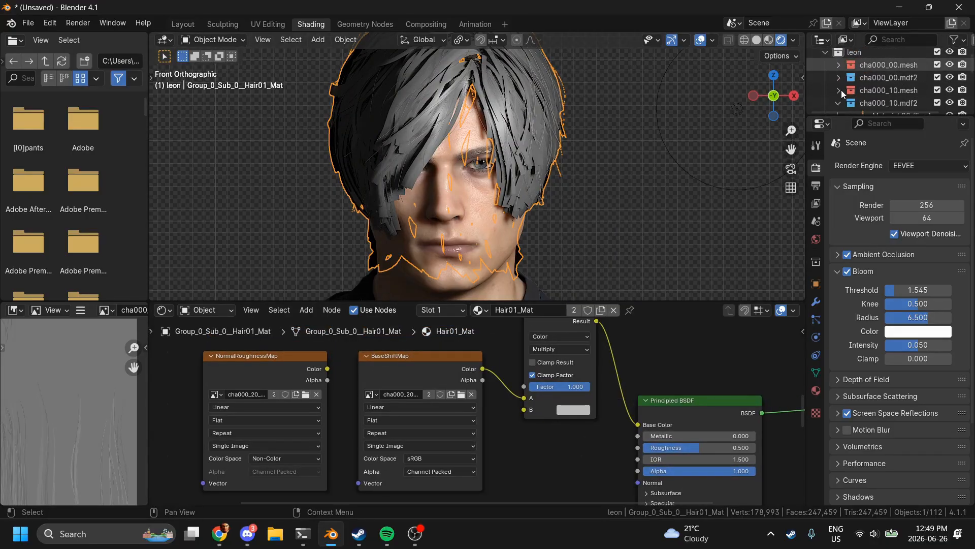
pyautogui.click(838, 58)
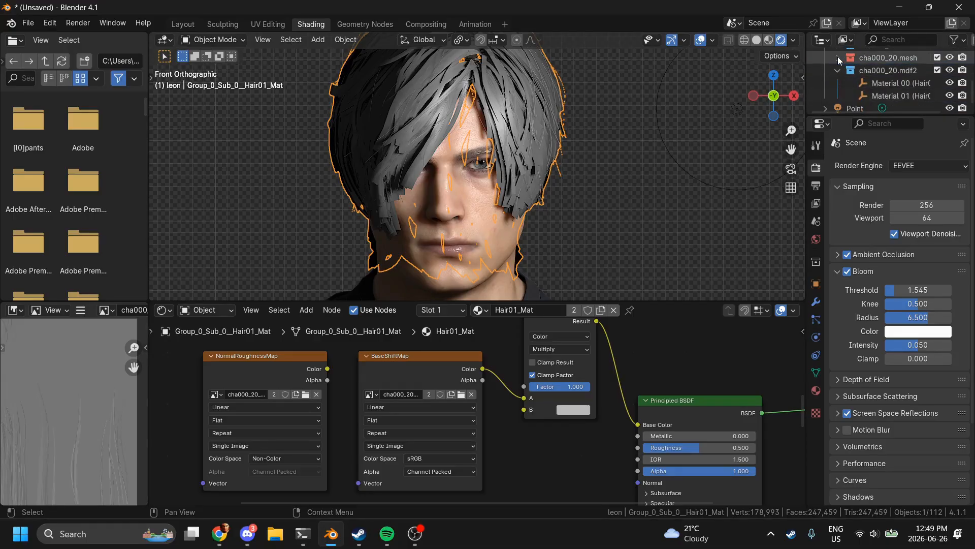
pyautogui.click(884, 59)
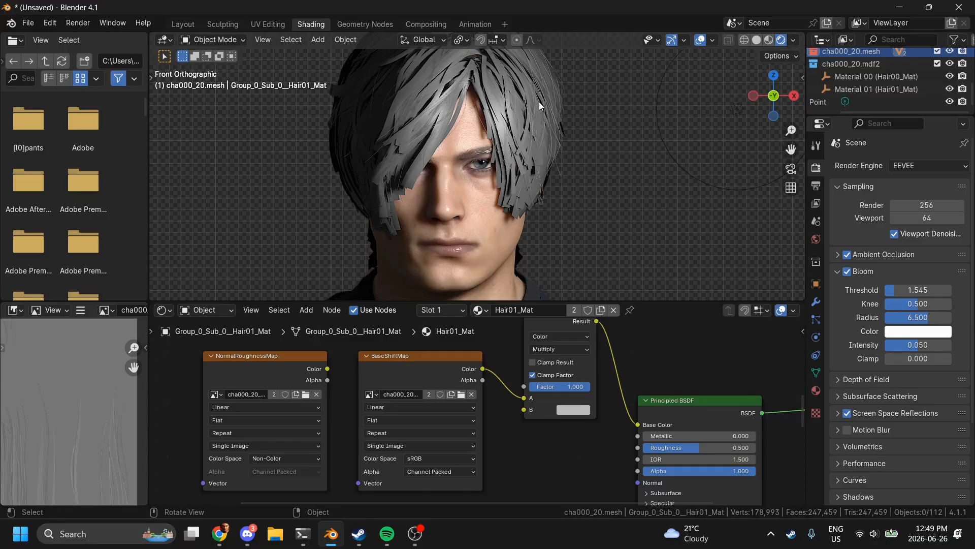
pyautogui.click(914, 76)
pyautogui.click(493, 126)
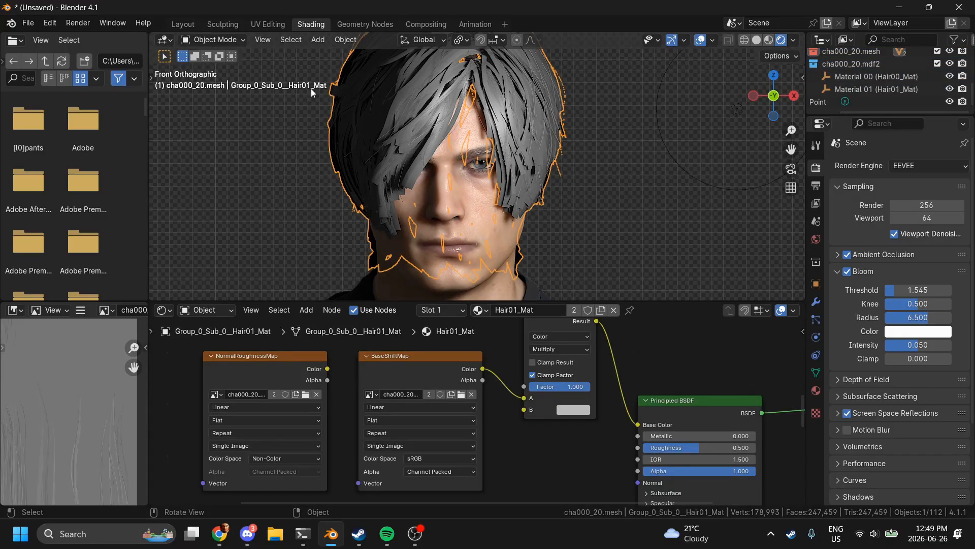
pyautogui.click(854, 92)
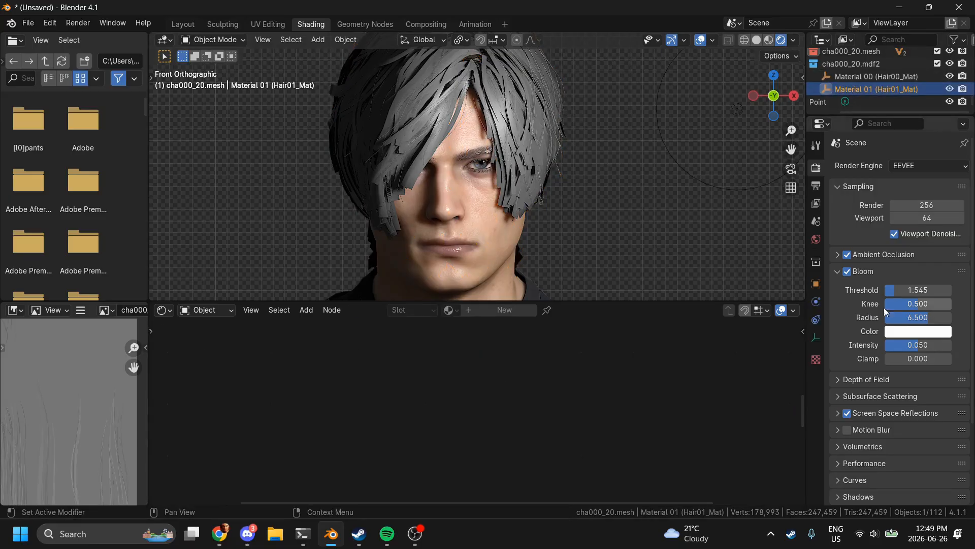
# Step: Widen the Properties editor and copy the hex code BFA585 from the material object's BaseColor property
pyautogui.click(815, 285)
pyautogui.scroll(-15, 927, 362)
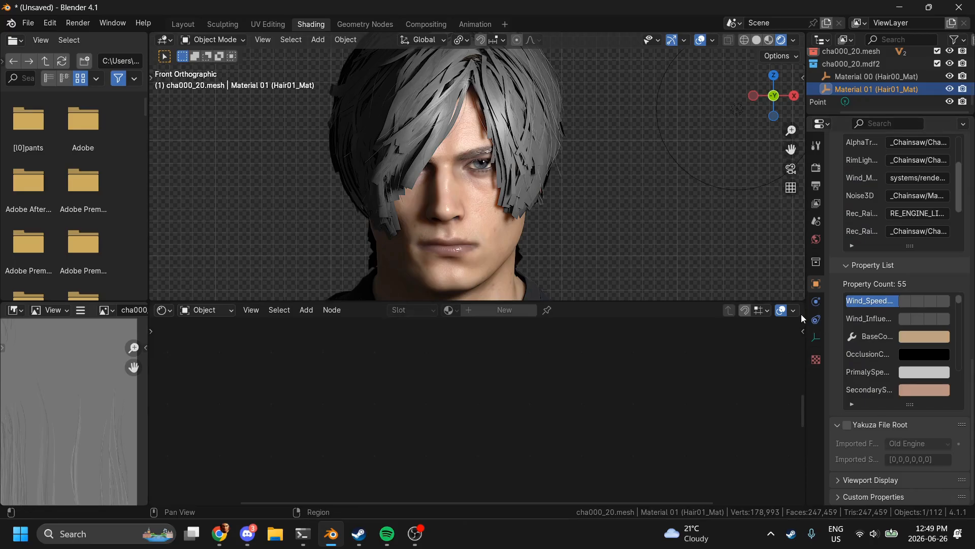
pyautogui.moveTo(803, 318); pyautogui.dragTo(688, 330)
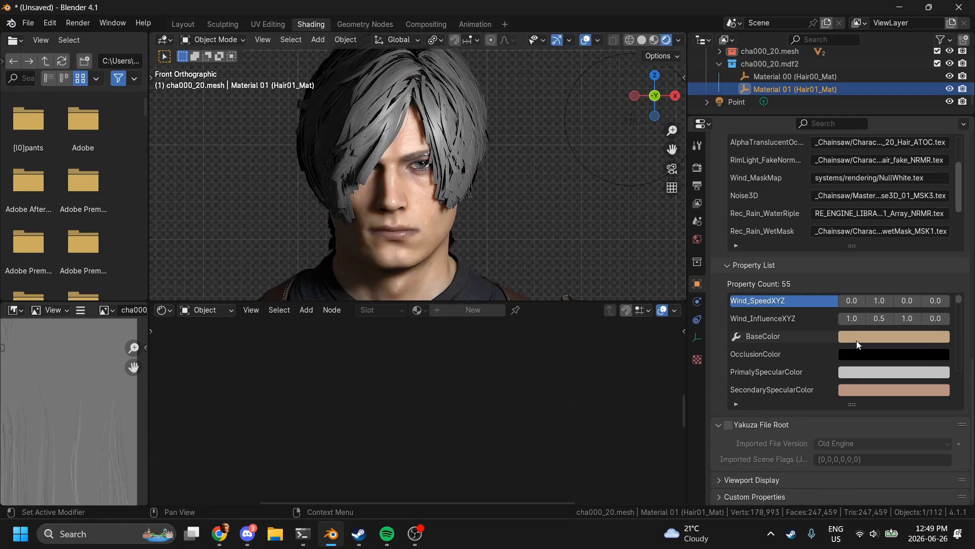
pyautogui.click(857, 339)
pyautogui.click(923, 261)
pyautogui.click(870, 277)
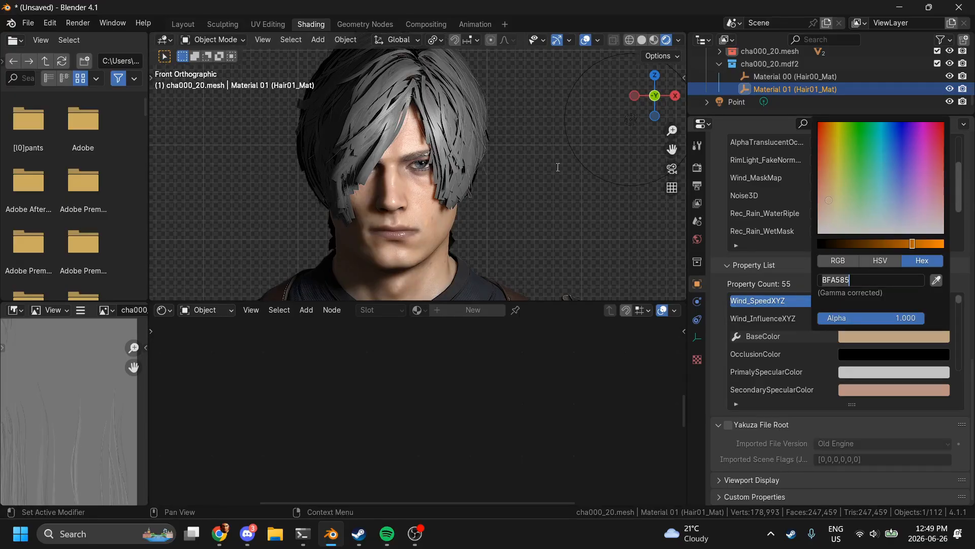
pyautogui.press('Return')
# Step: Select the Hair01_Mat hair mesh and set the Multiply node's B color to hex BFA585
pyautogui.click(469, 231)
pyautogui.click(504, 409)
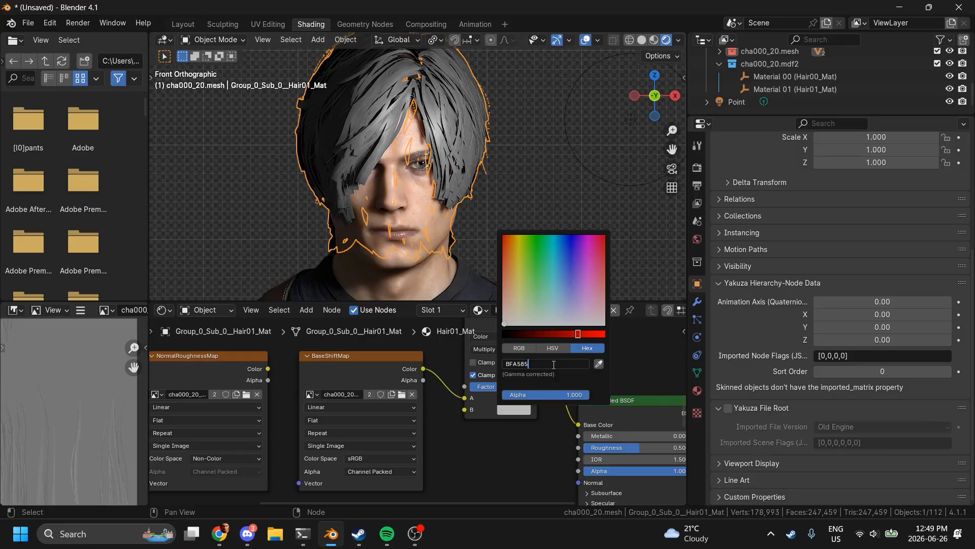
pyautogui.press('Return')
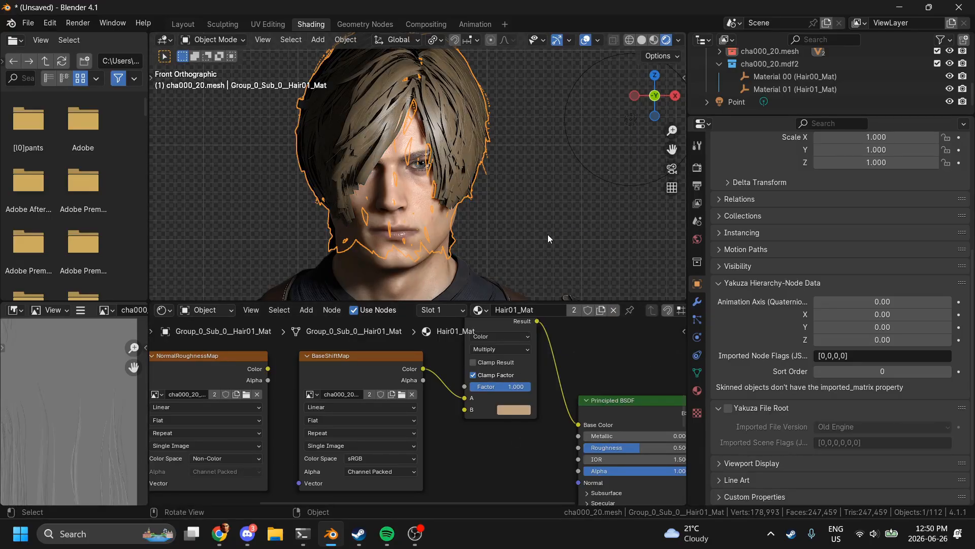
# Step: Examine the tinted hair on the model up close and from a distance, including a slightly rotated view
pyautogui.scroll(-2, 549, 238)
pyautogui.click(555, 250)
pyautogui.click(428, 128)
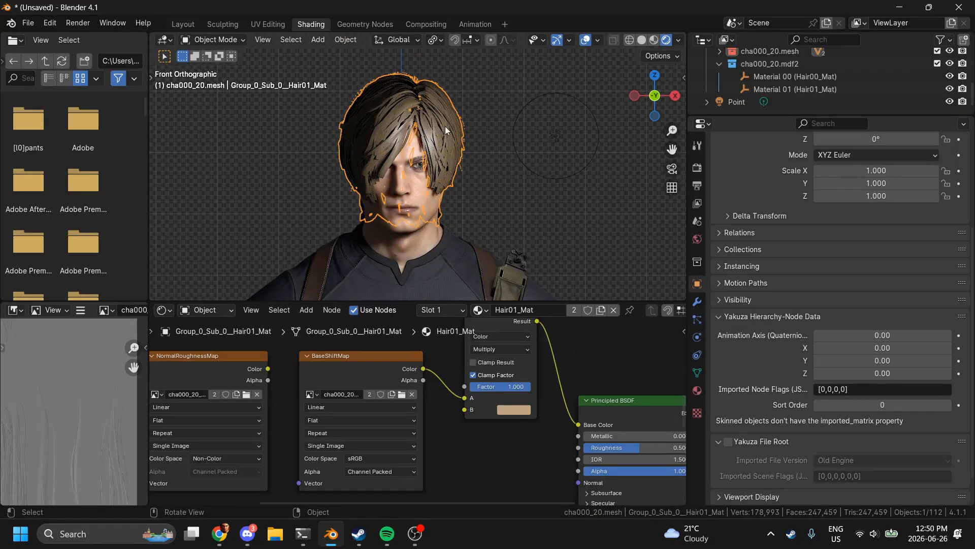
pyautogui.moveTo(465, 434); pyautogui.dragTo(467, 419, button='middle')
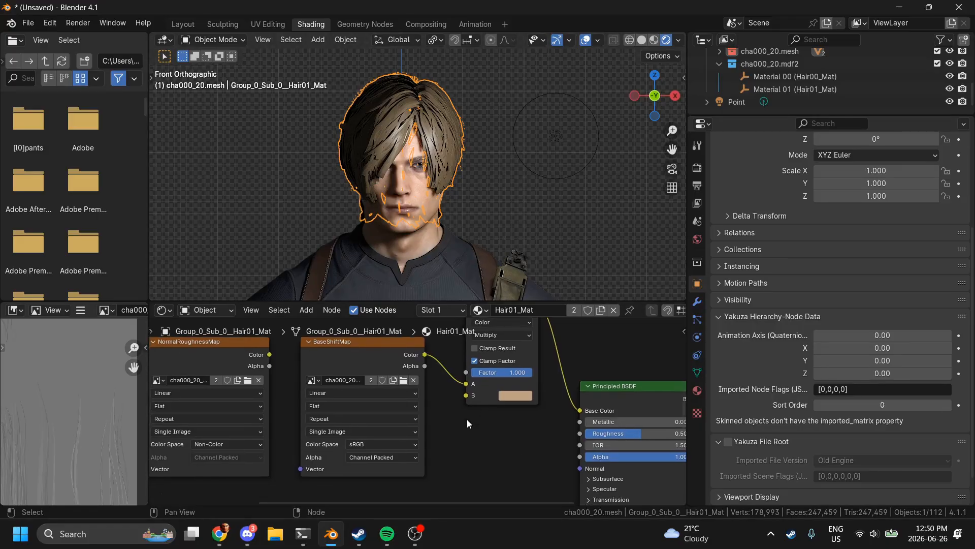
pyautogui.scroll(2, 489, 283)
pyautogui.scroll(2, 489, 283)
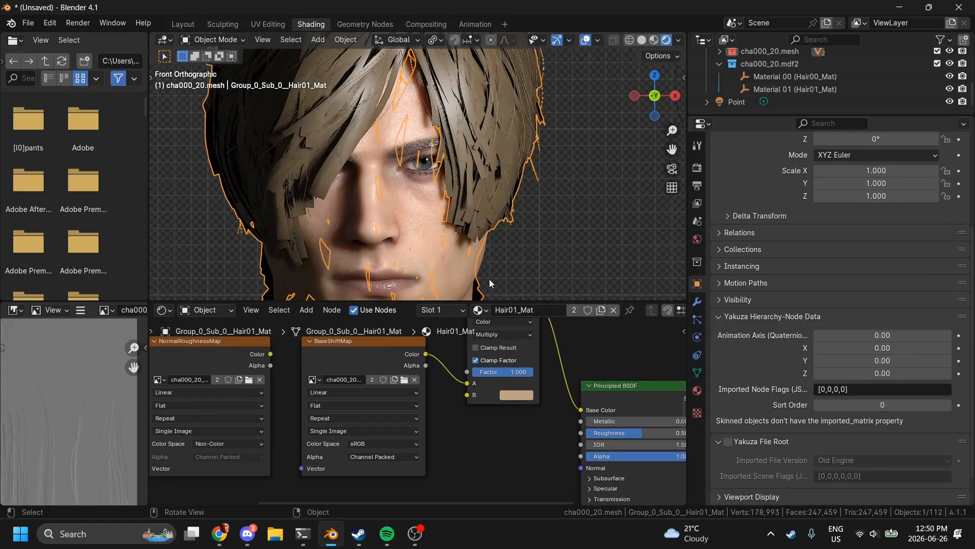
pyautogui.moveTo(645, 112)
pyautogui.mouseDown()
pyautogui.moveTo(203, 118)
pyautogui.moveTo(646, 112)
pyautogui.mouseUp()
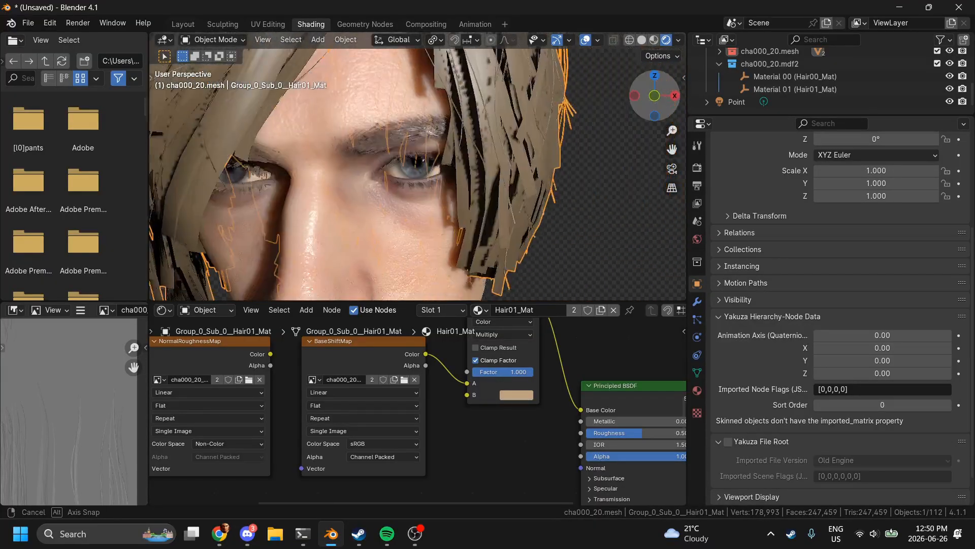
pyautogui.scroll(-5, 646, 112)
pyautogui.scroll(5, 646, 112)
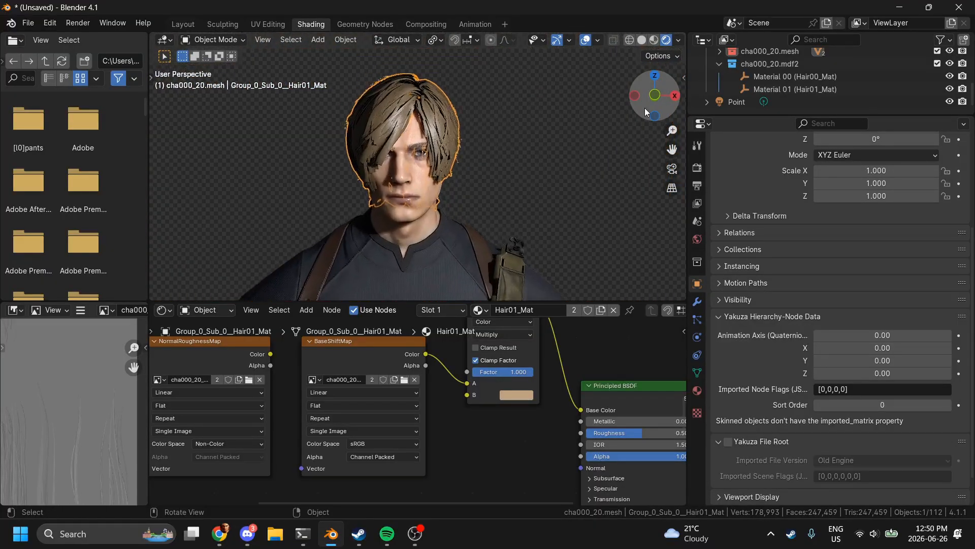
pyautogui.scroll(-1, 646, 112)
# Step: Inspect the Alpha channel of BaseShiftMap's image cha000_20_Hair_ALBD.tif in a maximized image editor, and restore the layout
pyautogui.moveTo(396, 447); pyautogui.dragTo(469, 358, button='middle')
pyautogui.scroll(-2, 414, 443)
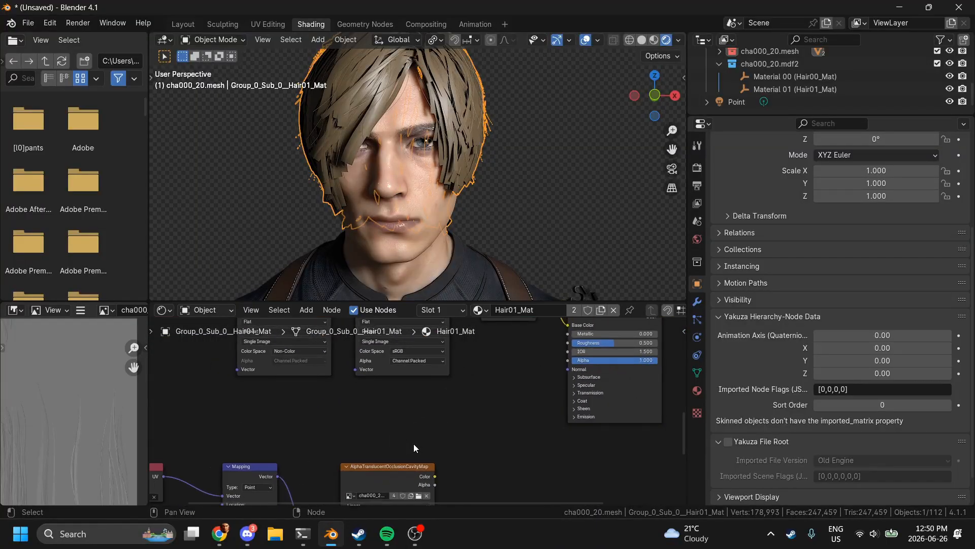
pyautogui.click(385, 358)
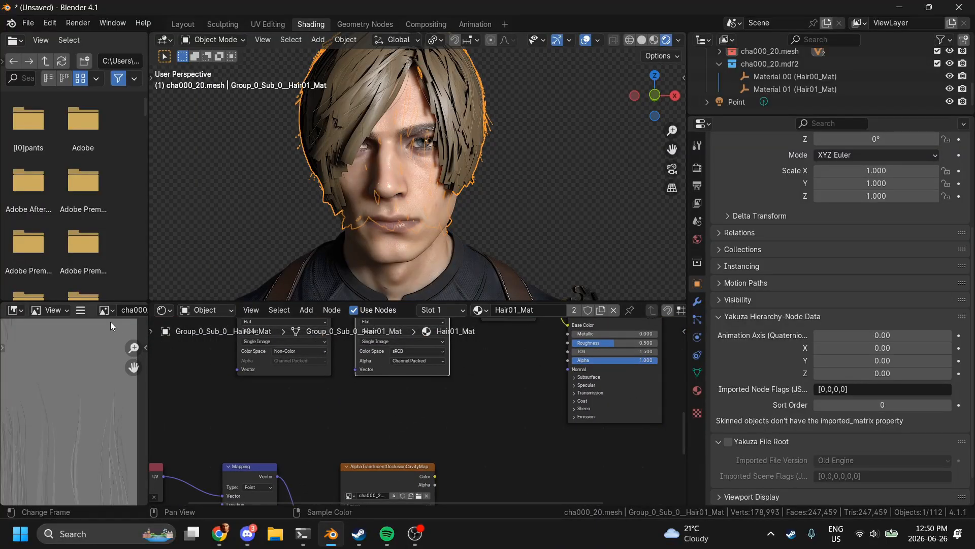
pyautogui.hotkey('ctrl', 'space')
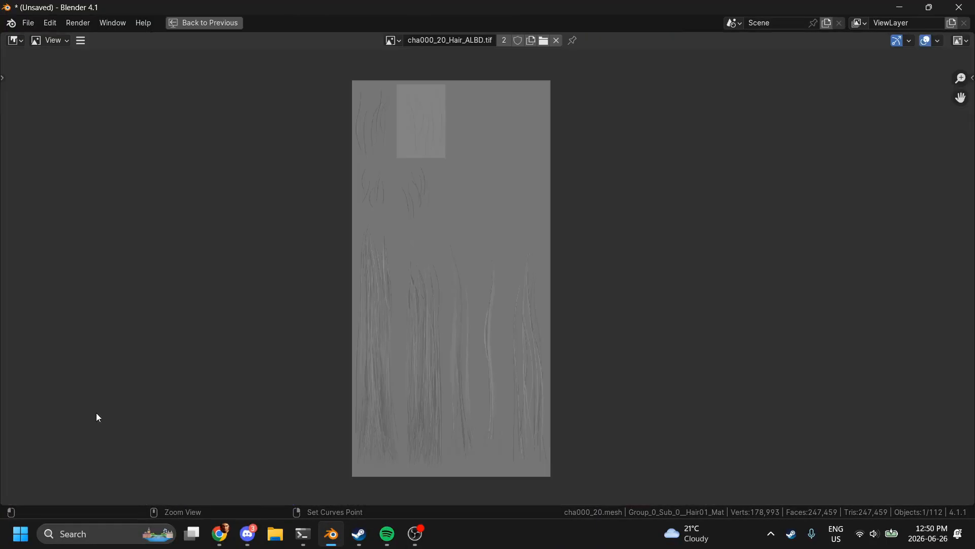
pyautogui.click(965, 41)
pyautogui.click(941, 99)
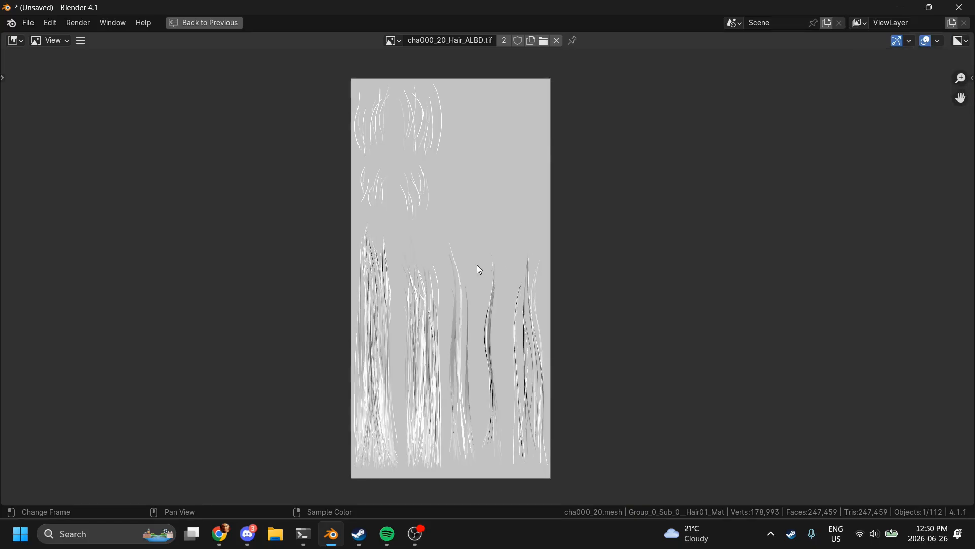
pyautogui.scroll(1, 478, 266)
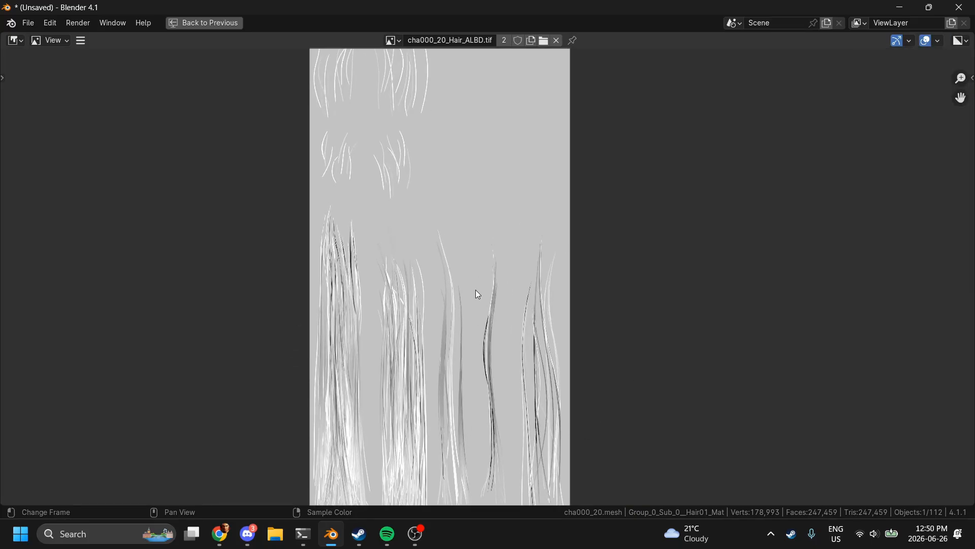
pyautogui.scroll(2, 478, 294)
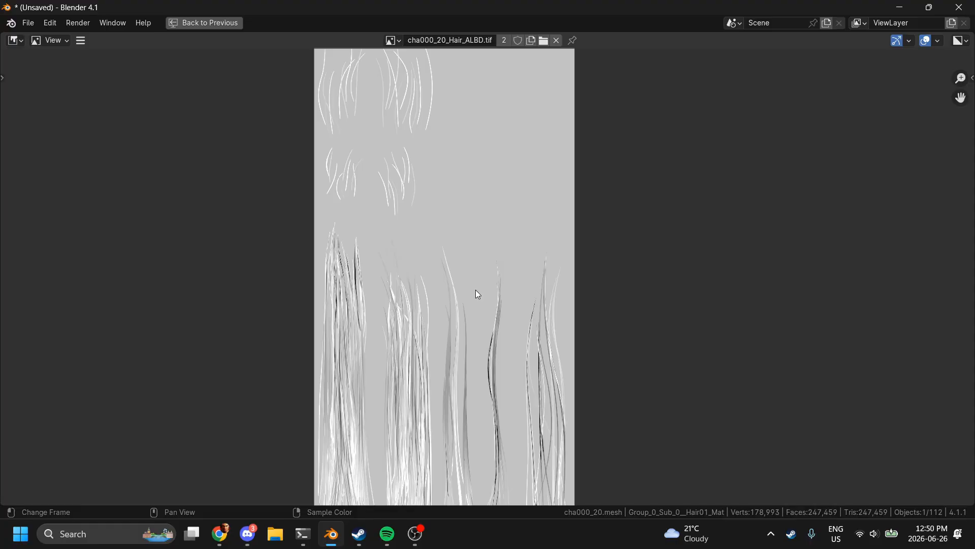
pyautogui.hotkey('ctrl', 'space')
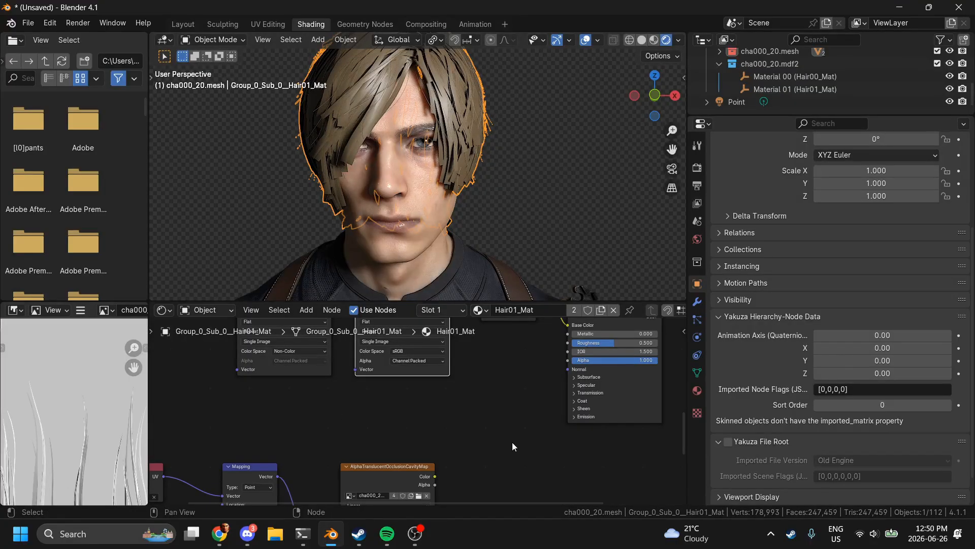
# Step: Select the AlphaTranslucentOcclusionCavityMap node and show its image with Color & Alpha channels in a maximized image editor
pyautogui.moveTo(491, 434); pyautogui.dragTo(505, 443, button='middle')
pyautogui.click(420, 481)
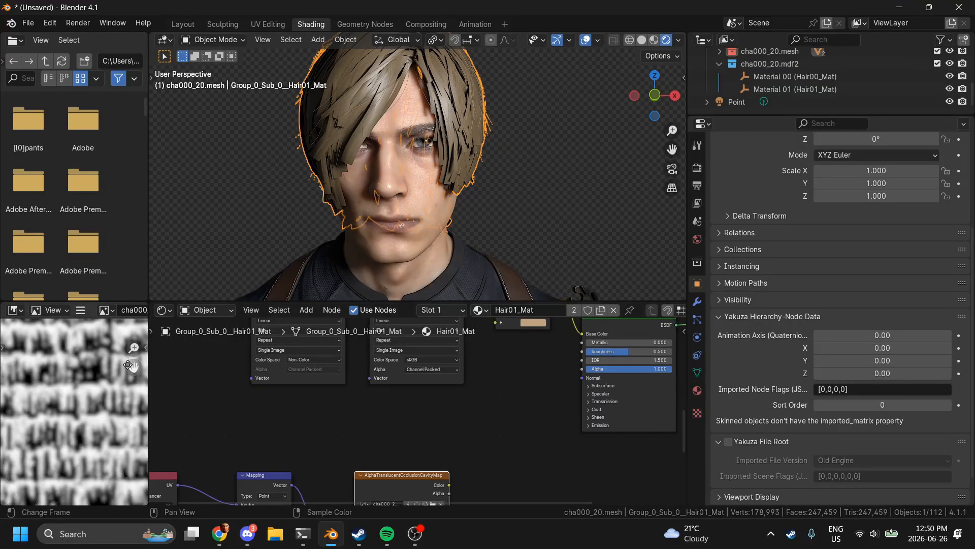
pyautogui.scroll(-3, 136, 312)
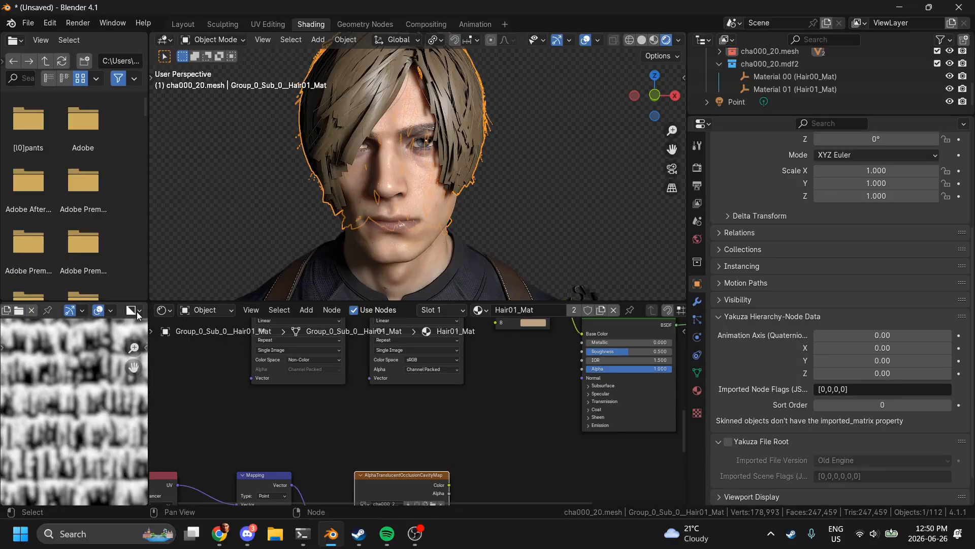
pyautogui.click(134, 311)
pyautogui.click(176, 341)
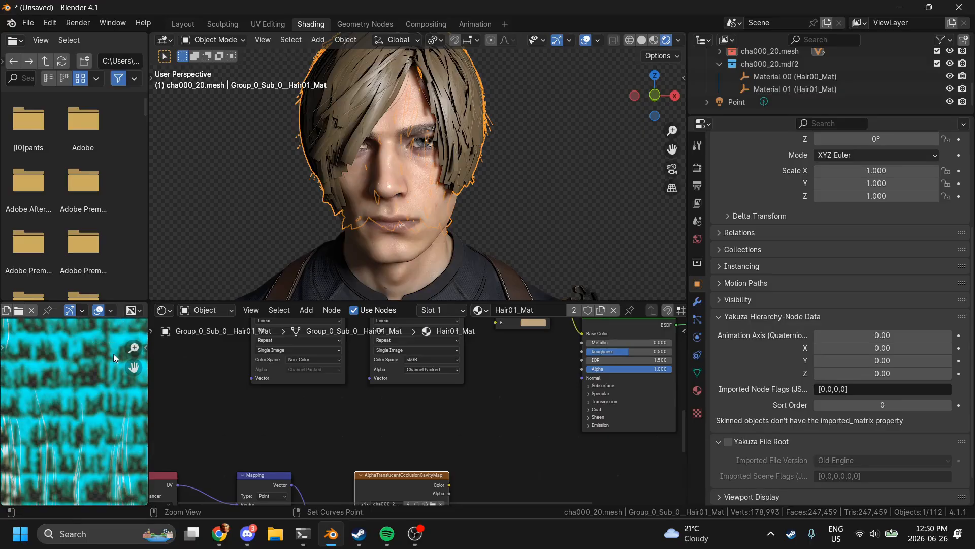
pyautogui.hotkey('ctrl', 'space')
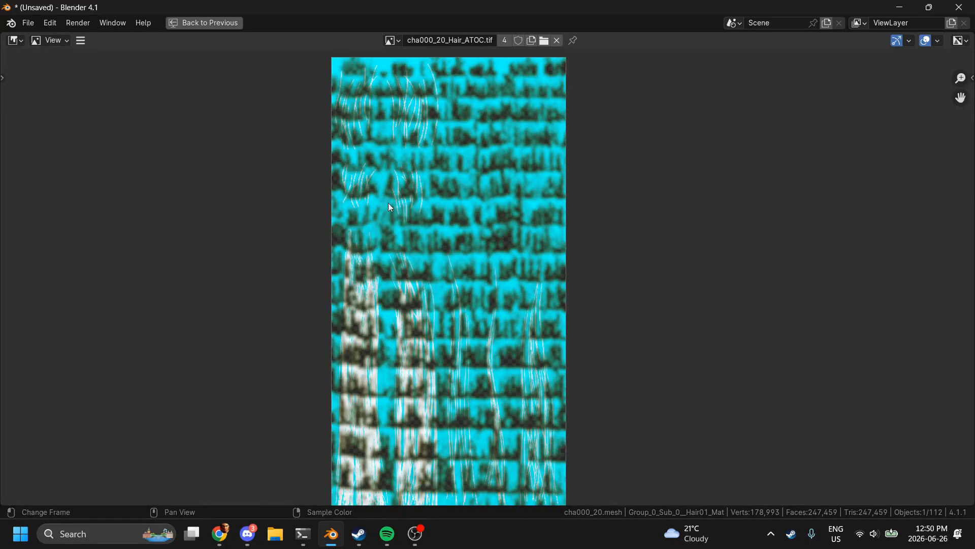
# Step: Inspect only the Red channel of cha000_20_Hair_ATOC.tif up close, and restore the workspace layout
pyautogui.click(956, 40)
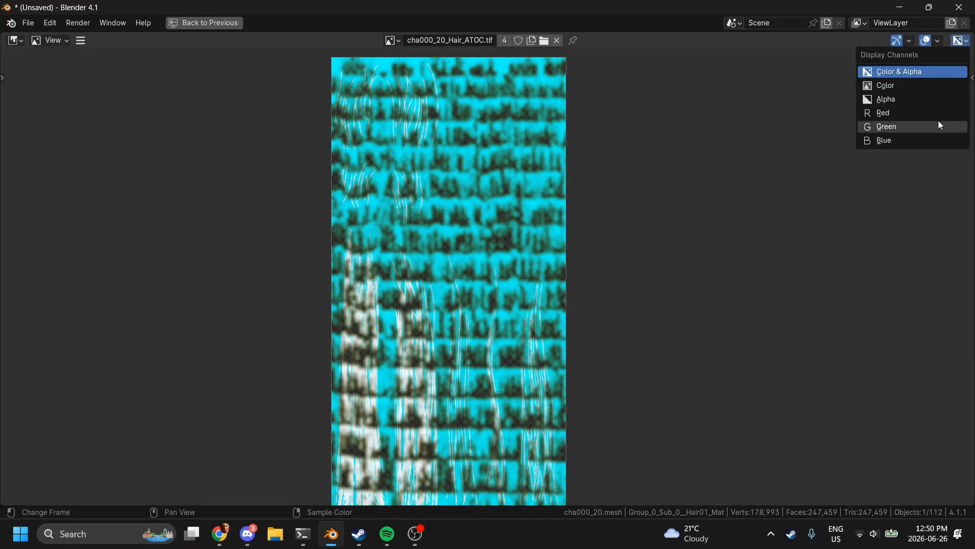
pyautogui.click(884, 113)
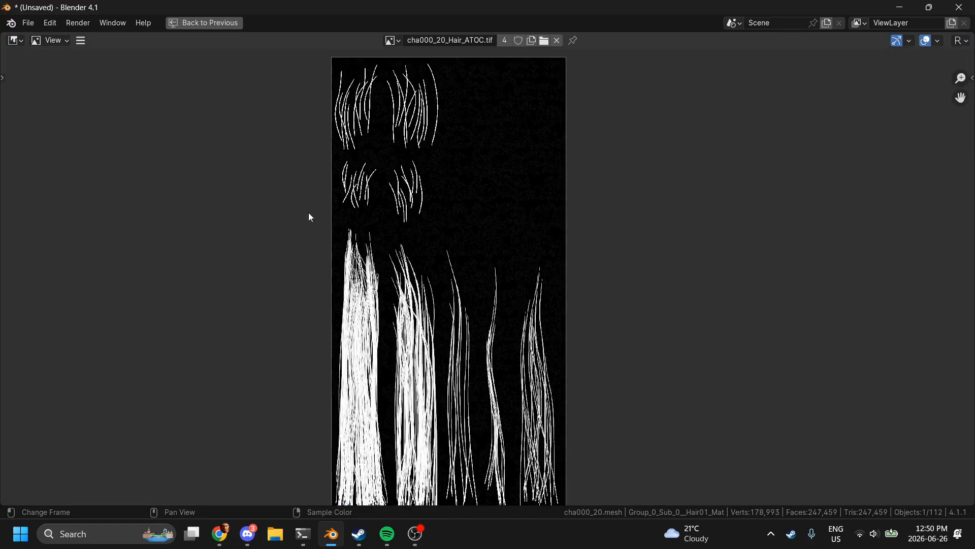
pyautogui.scroll(-1, 472, 279)
pyautogui.scroll(7, 473, 278)
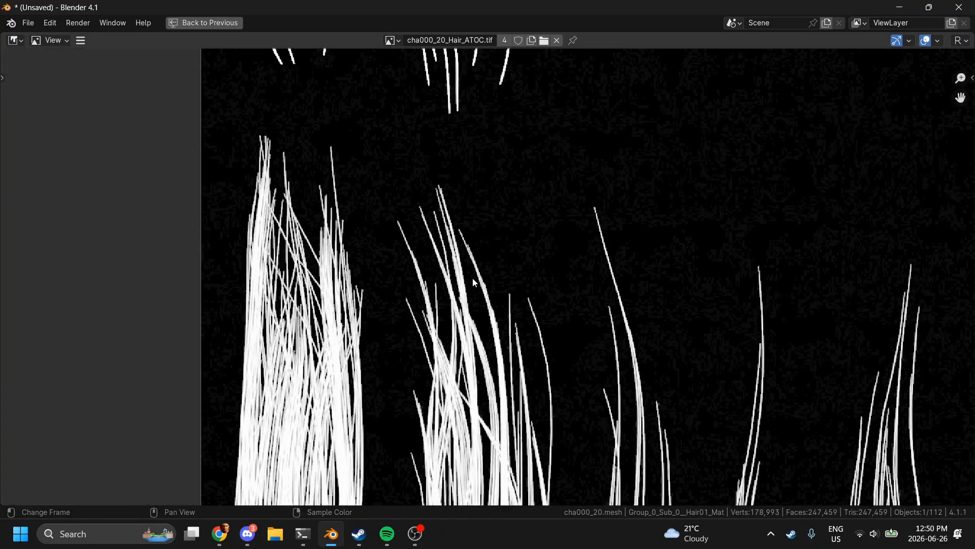
pyautogui.scroll(-5, 472, 277)
pyautogui.hotkey('ctrl', 'space')
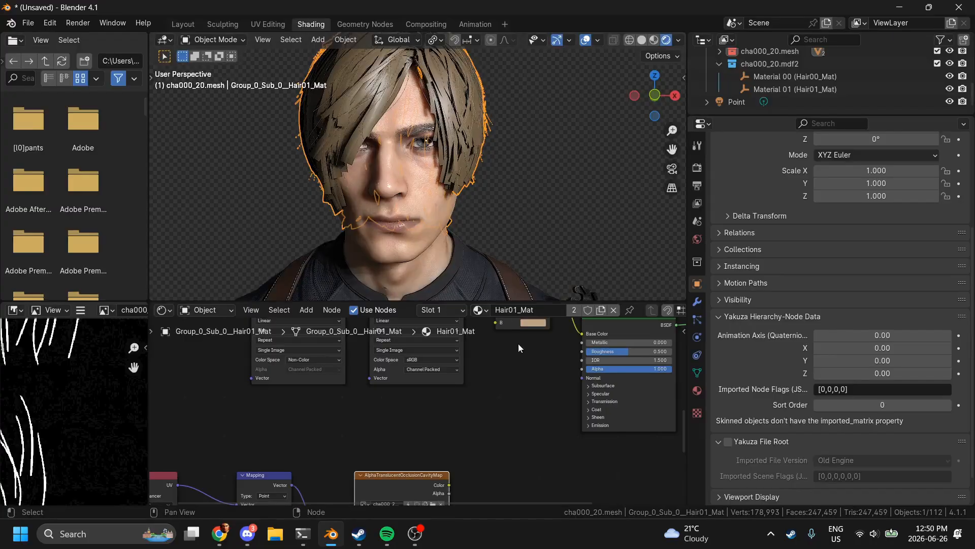
# Step: Add a Separate Color node after the AlphaTranslucentOcclusionCavityMap's Color output and connect its Red output to the Principled BSDF's Alpha
pyautogui.moveTo(446, 450); pyautogui.dragTo(346, 443, button='middle')
pyautogui.hotkey('shift', 'a')
pyautogui.write('se')
pyautogui.press('Return')
pyautogui.click(441, 405)
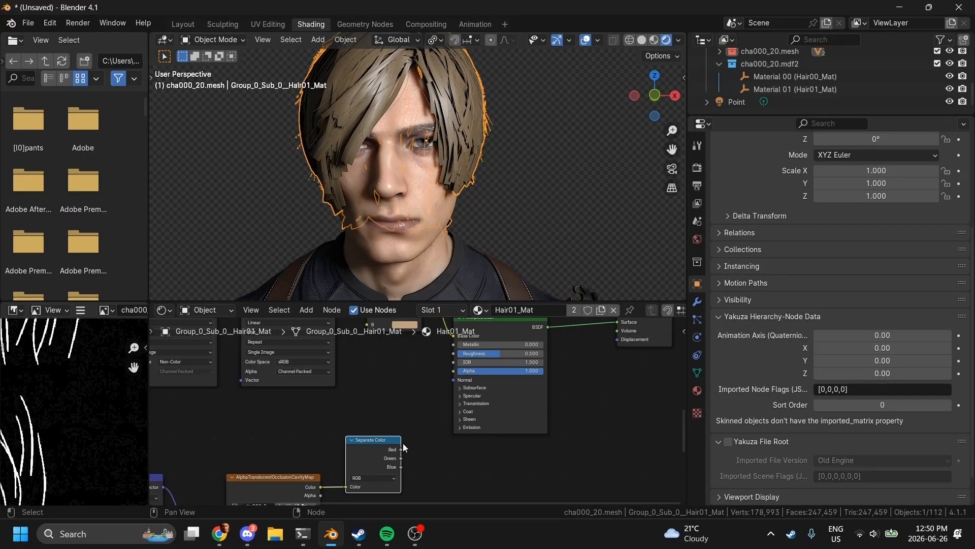
pyautogui.moveTo(401, 449); pyautogui.dragTo(452, 371)
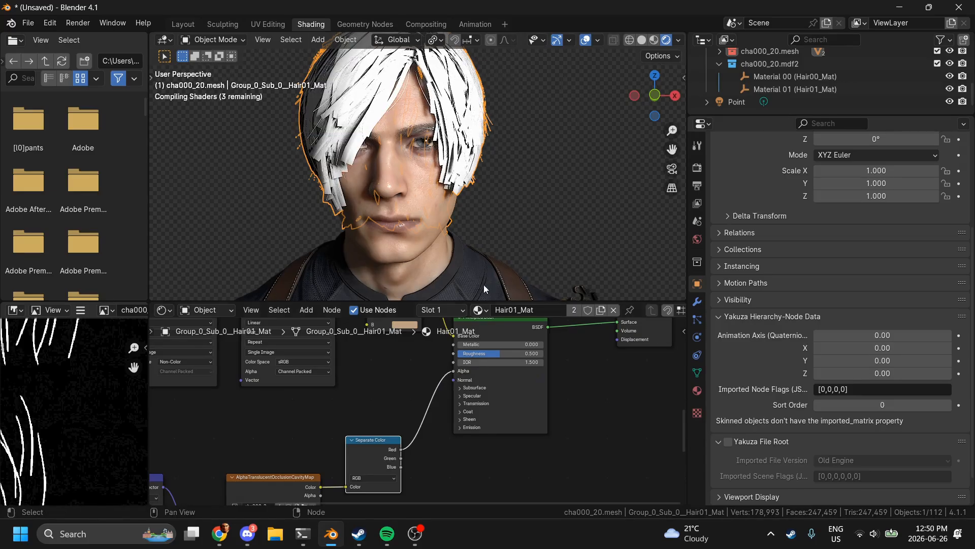
# Step: Deselect the hair mesh and examine its rendered strands from above and from the front, close to the crown
pyautogui.click(547, 177)
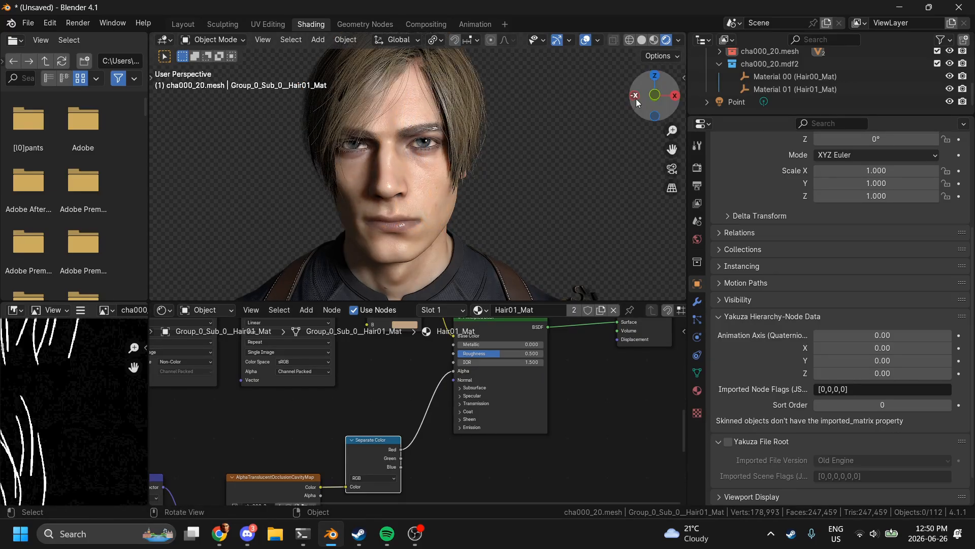
pyautogui.moveTo(641, 94); pyautogui.dragTo(665, 97)
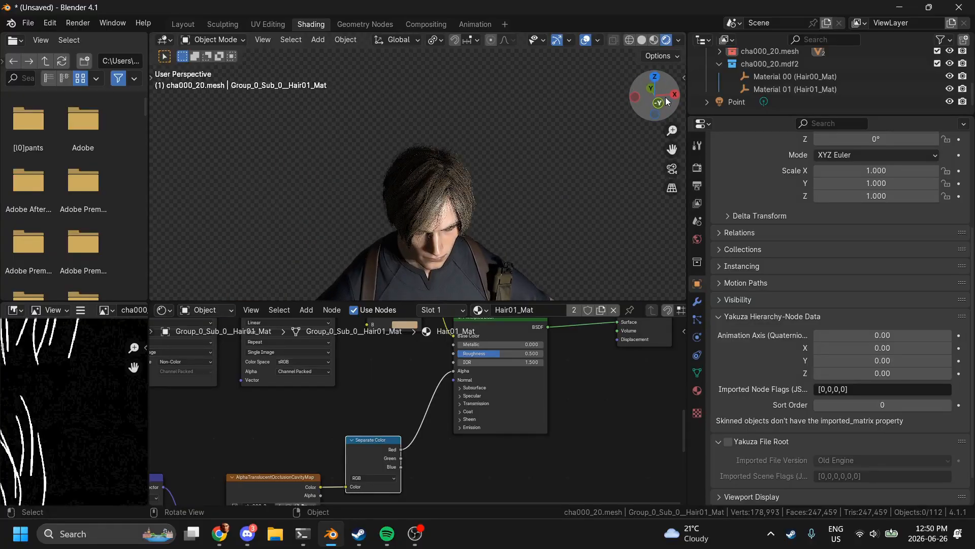
pyautogui.scroll(6, 599, 129)
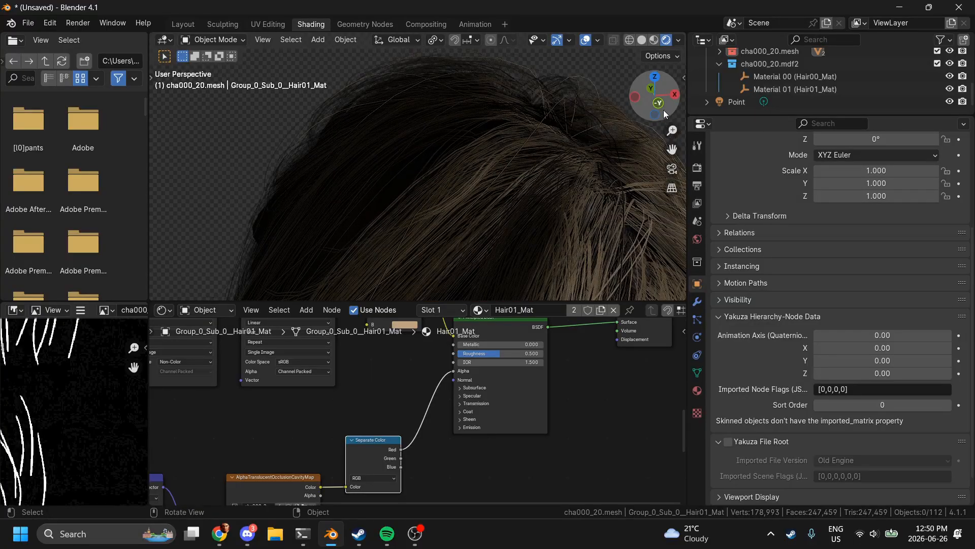
pyautogui.click(659, 104)
pyautogui.moveTo(672, 149); pyautogui.dragTo(729, 265)
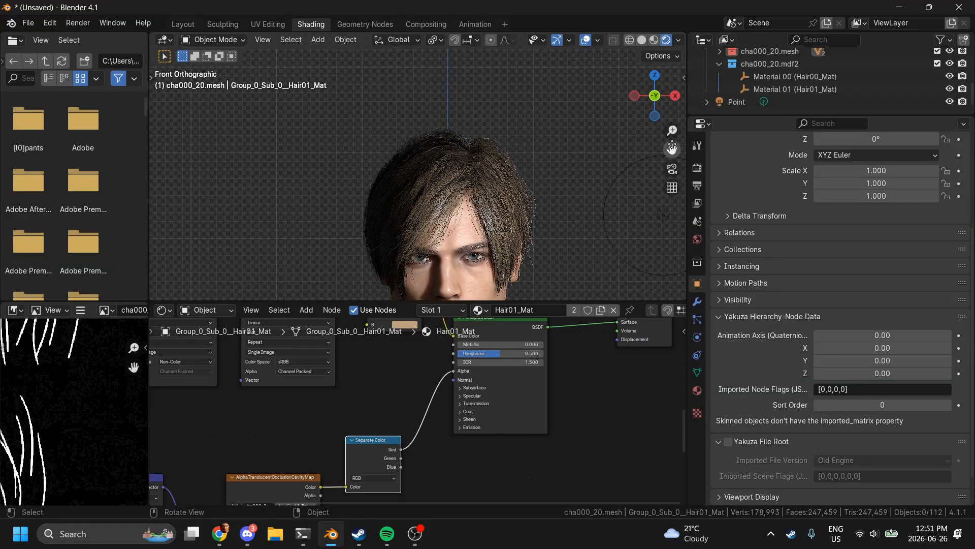
pyautogui.scroll(6, 582, 175)
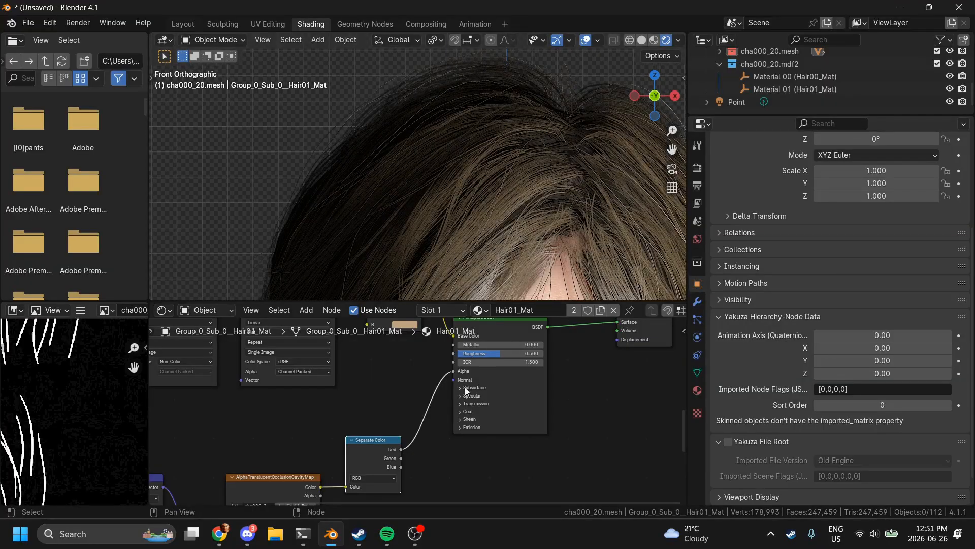
# Step: Switch the viewport shading to Material Preview and examine the strands around the hair parting
pyautogui.scroll(3, 463, 390)
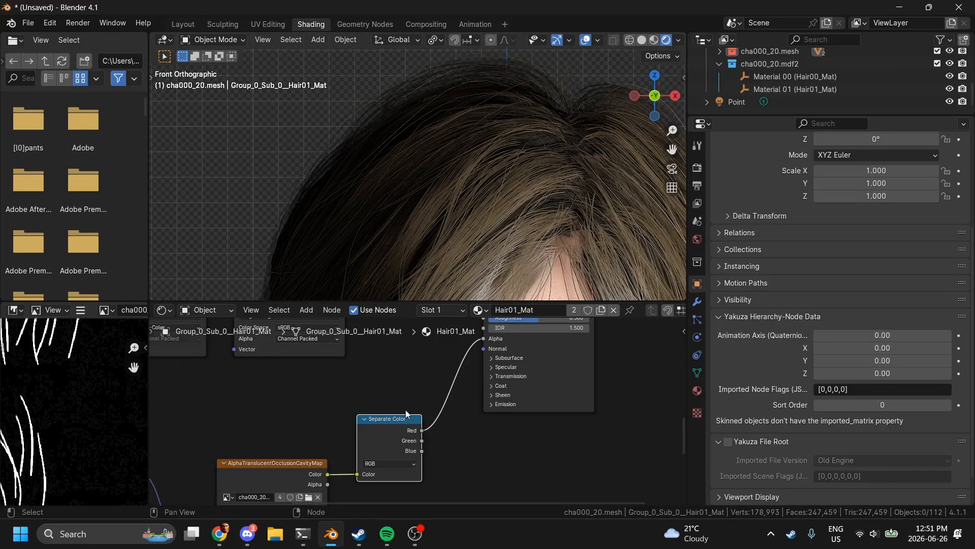
pyautogui.hotkey('shift', 'a')
pyautogui.moveTo(406, 410)
pyautogui.scroll(-6, 501, 173)
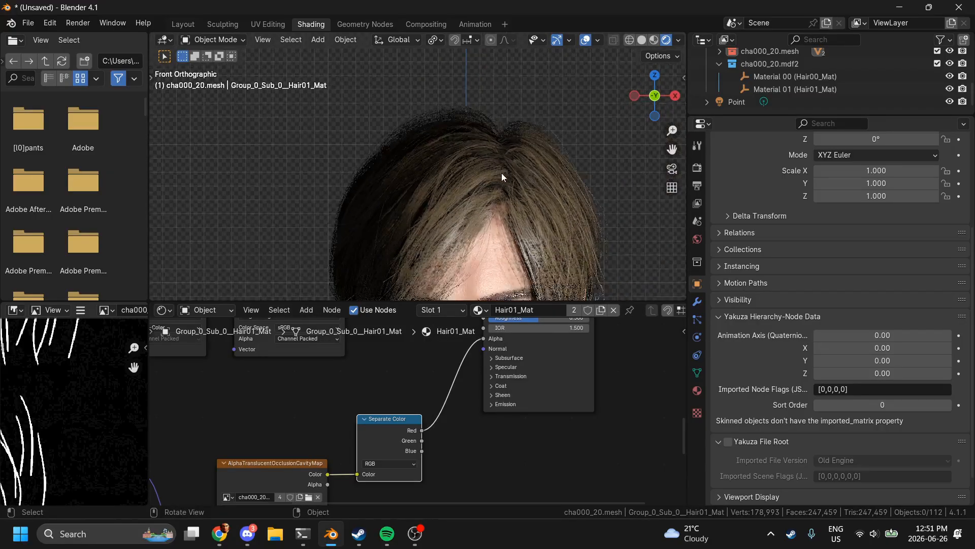
pyautogui.click(660, 41)
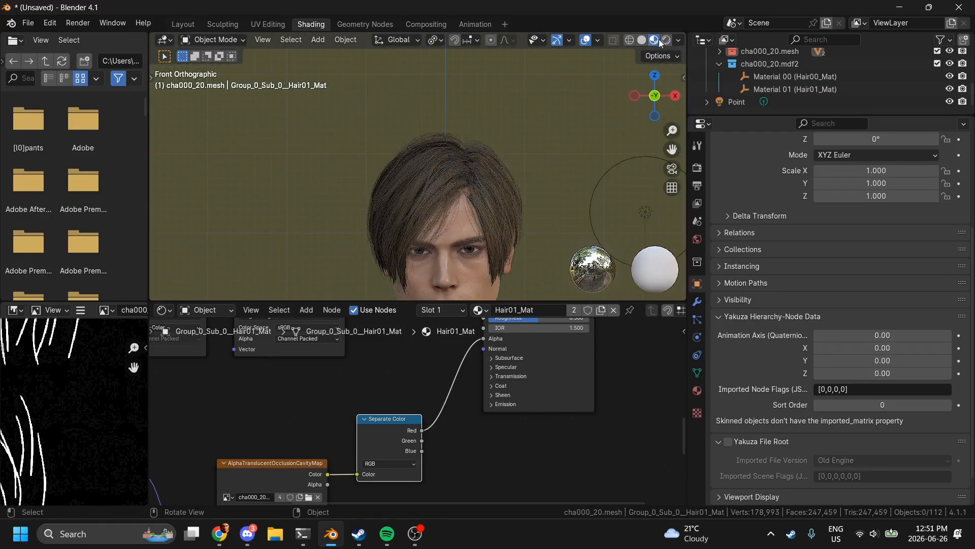
pyautogui.moveTo(654, 97)
pyautogui.mouseDown()
pyautogui.moveTo(488, 103)
pyautogui.moveTo(417, 122)
pyautogui.moveTo(254, 85)
pyautogui.mouseUp()
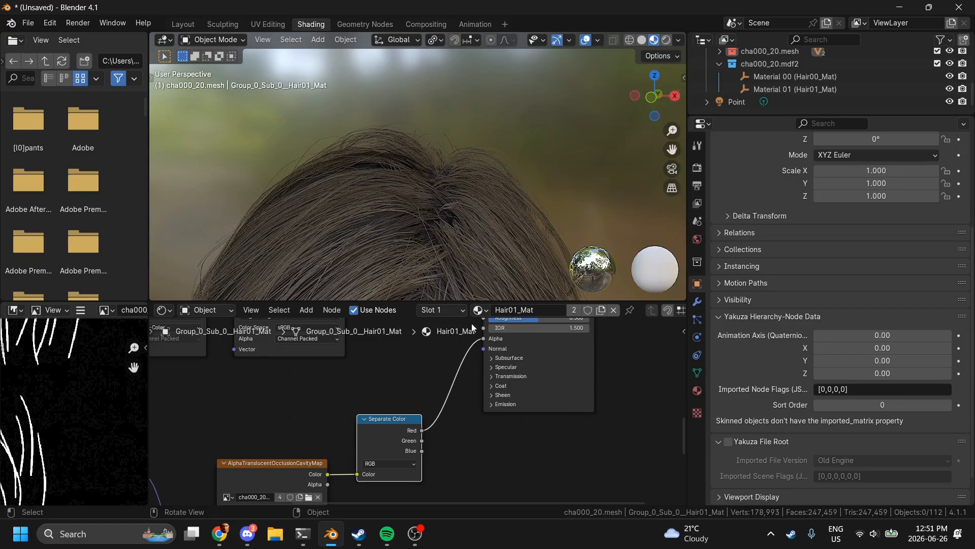
# Step: Preview the strand mask by connecting the Separate Color's Red output directly to the Material Output's Surface
pyautogui.moveTo(422, 431); pyautogui.dragTo(550, 377)
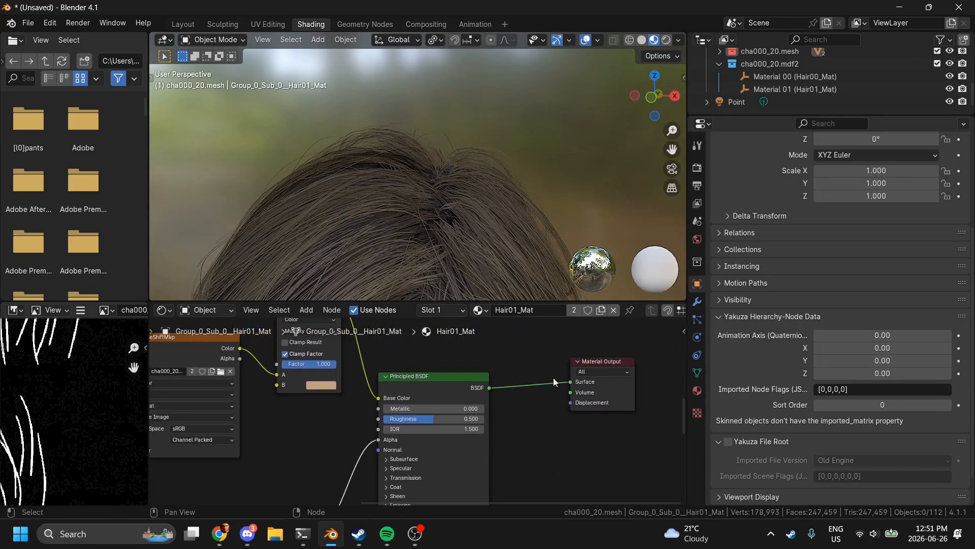
pyautogui.scroll(-3, 554, 377)
pyautogui.moveTo(359, 463); pyautogui.dragTo(602, 375)
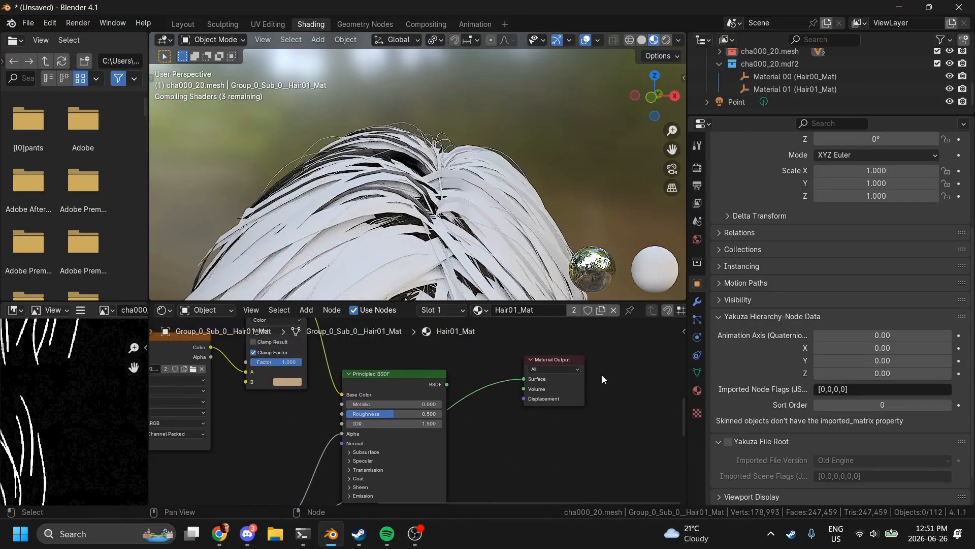
# Step: Insert a Color Ramp between the Red output and the Surface input, and move its white stop to position 0.076
pyautogui.scroll(2, 601, 375)
pyautogui.hotkey('shift', 'a')
pyautogui.write('hu')
pyautogui.press('BackSpace')
pyautogui.press('BackSpace')
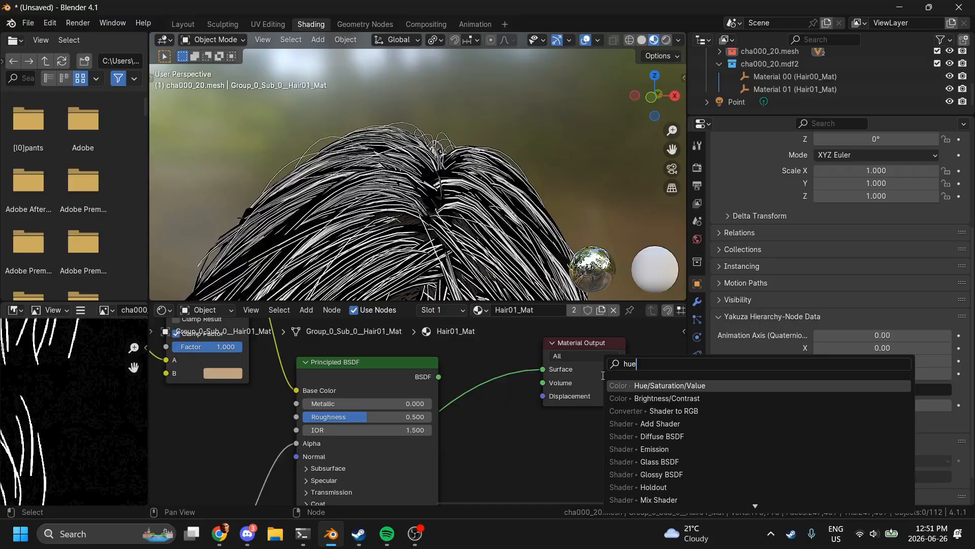
pyautogui.write('color')
pyautogui.press('Return')
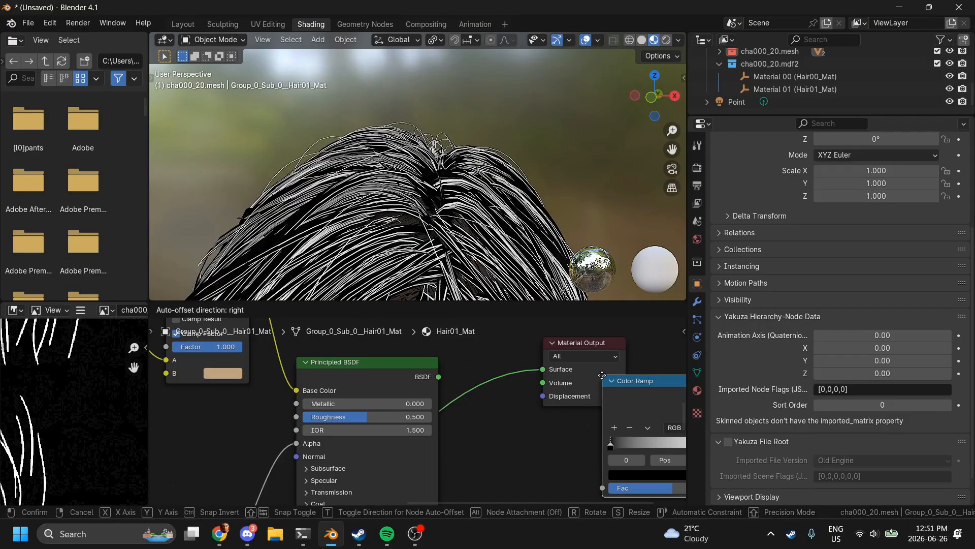
pyautogui.click(471, 379)
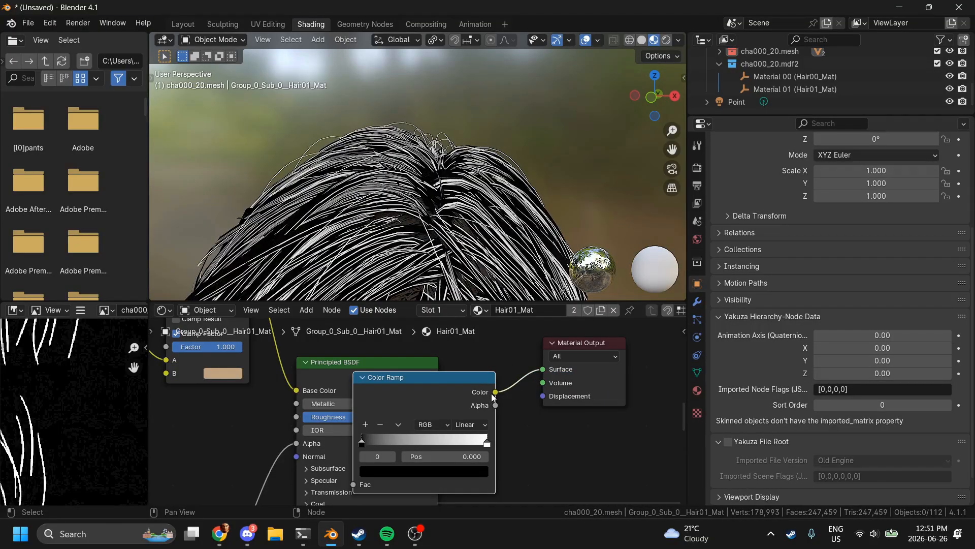
pyautogui.press('g')
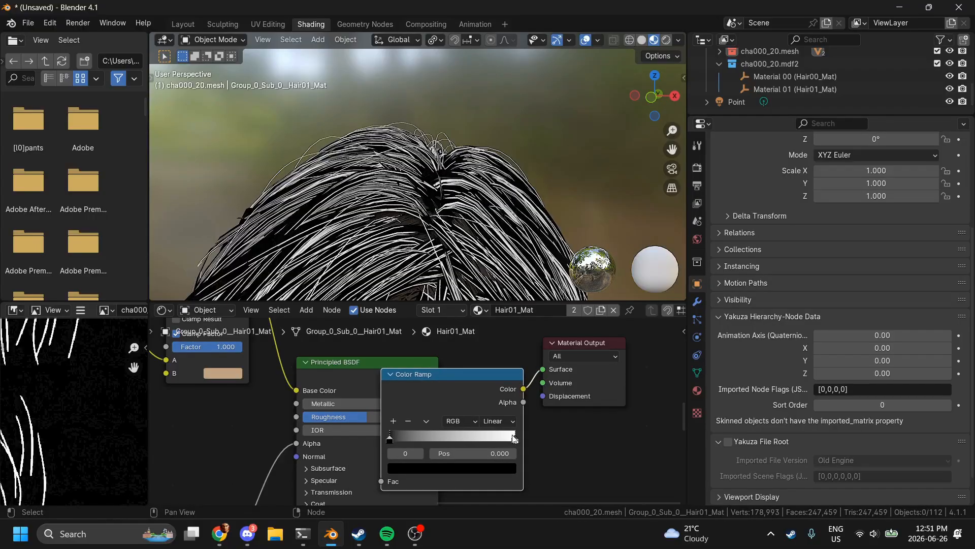
pyautogui.moveTo(513, 437); pyautogui.dragTo(390, 440)
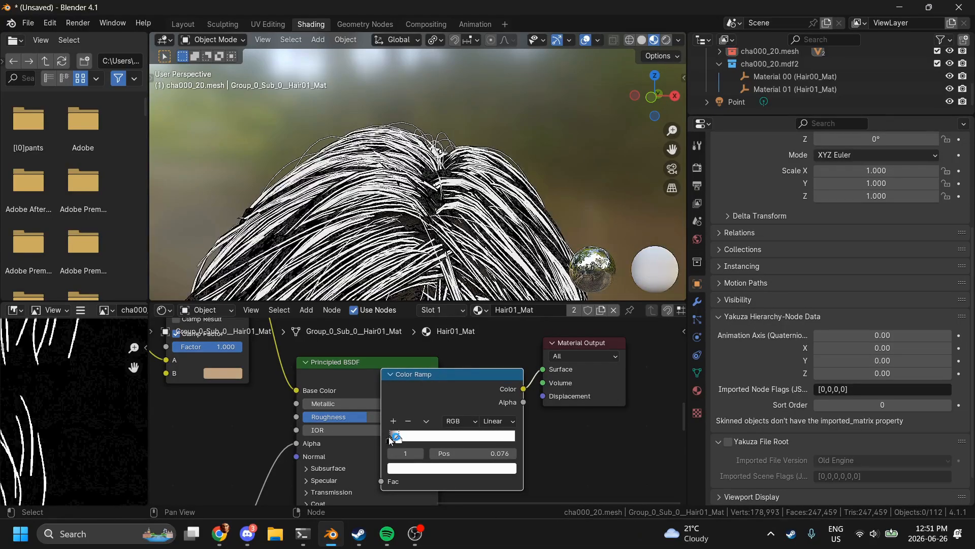
# Step: Reposition the Color Ramp to feed the Principled BSDF's Alpha, and reconnect the BSDF output to the Material Output's Surface
pyautogui.moveTo(430, 404); pyautogui.dragTo(198, 450)
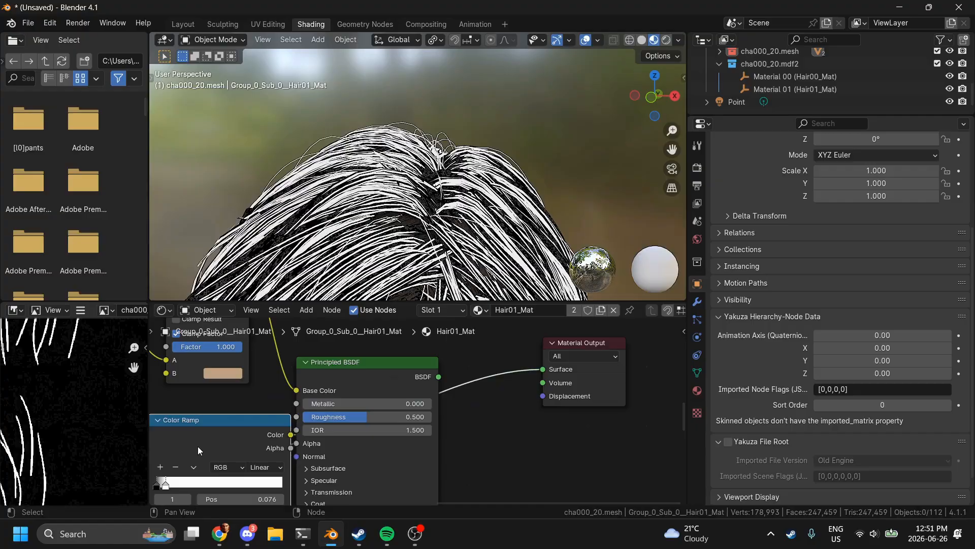
pyautogui.moveTo(535, 358); pyautogui.dragTo(535, 358)
pyautogui.moveTo(286, 440); pyautogui.dragTo(440, 421, button='middle')
pyautogui.moveTo(443, 419); pyautogui.dragTo(450, 424)
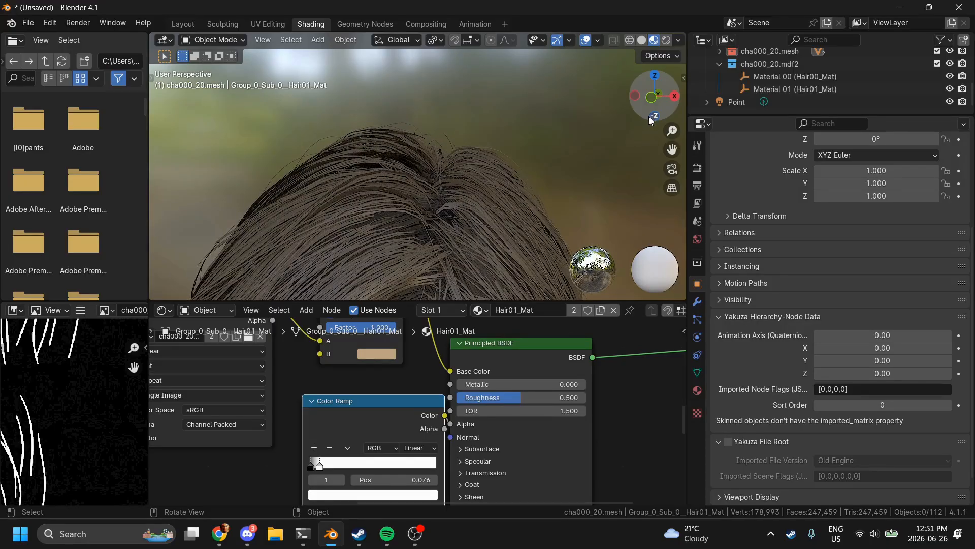
# Step: Examine the thickened hair strands from the front, both close to the eyes and across the whole head
pyautogui.click(652, 99)
pyautogui.moveTo(671, 150); pyautogui.dragTo(667, 142)
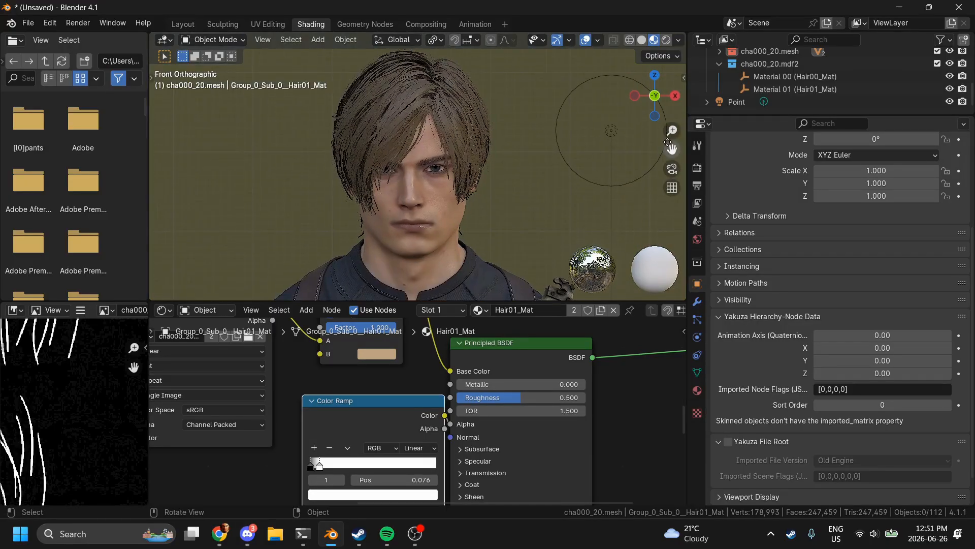
pyautogui.scroll(5, 578, 134)
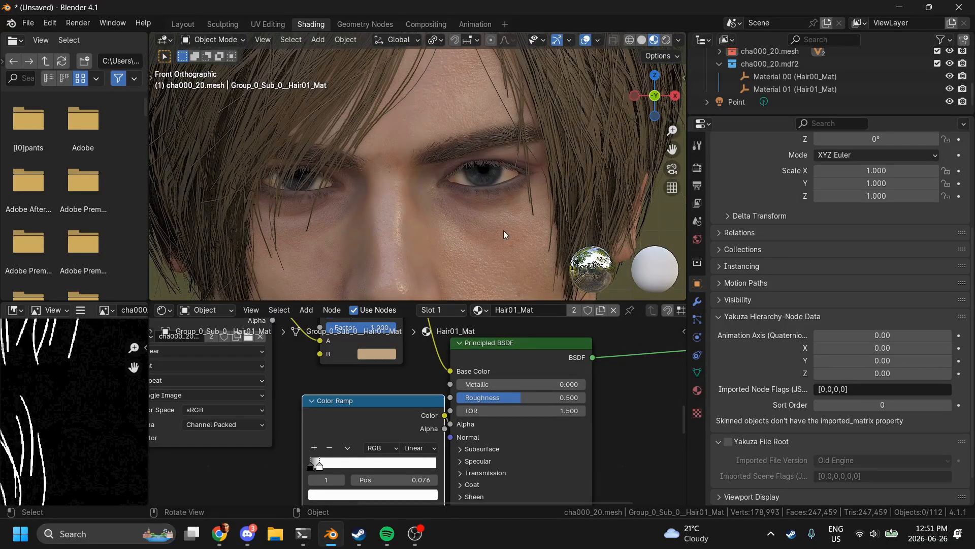
pyautogui.scroll(-5, 530, 177)
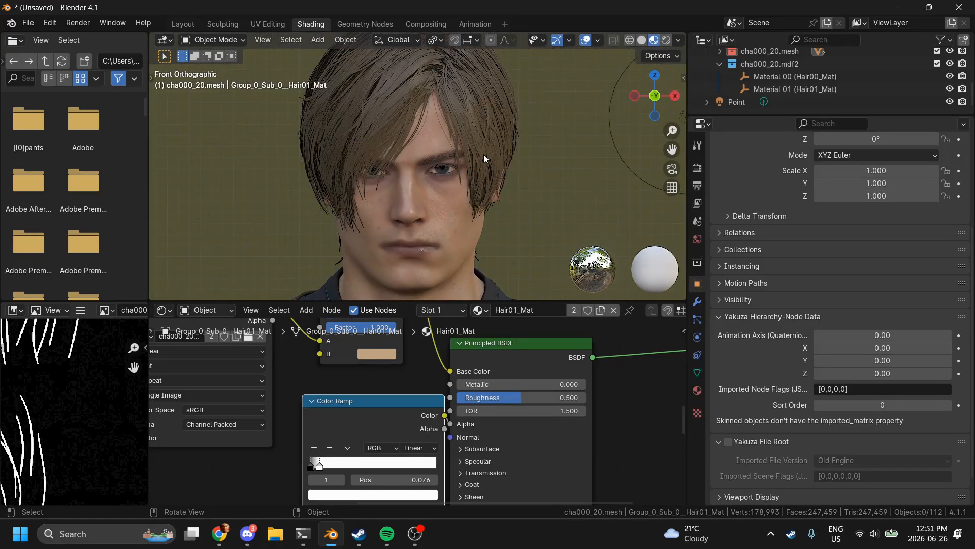
# Step: Compare the hair with the Color Ramp's white stop at positions 1.000 and 0.069, leaving it at 1.000
pyautogui.scroll(4, 374, 420)
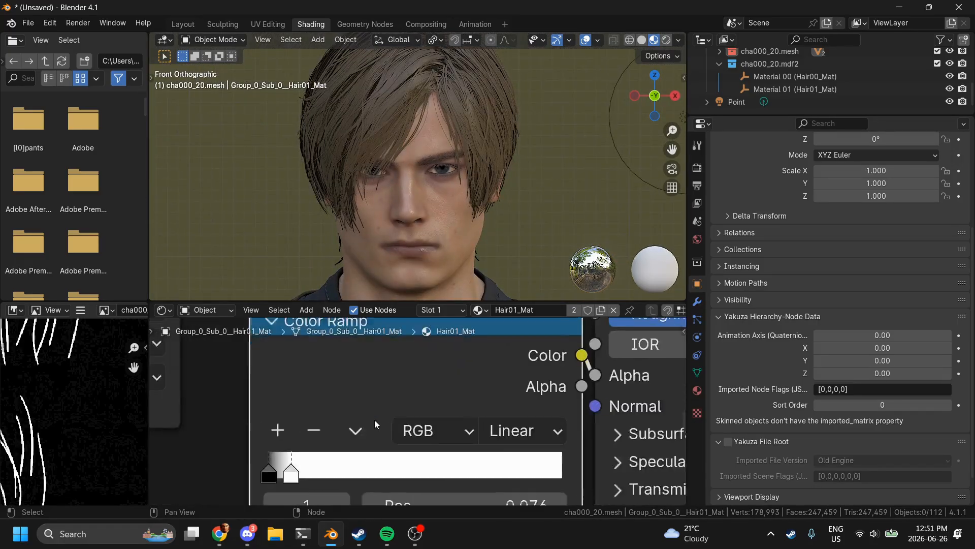
pyautogui.moveTo(322, 457); pyautogui.dragTo(648, 514)
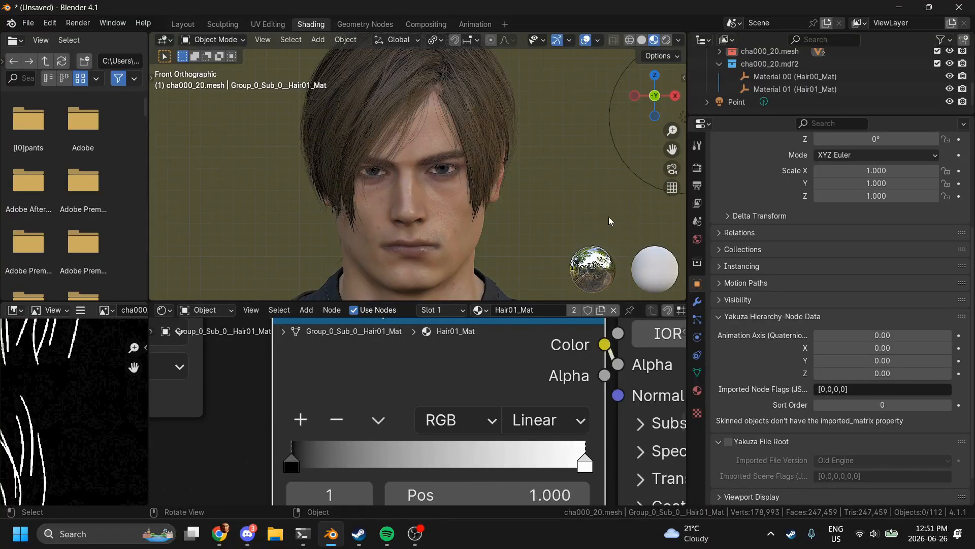
pyautogui.scroll(6, 520, 198)
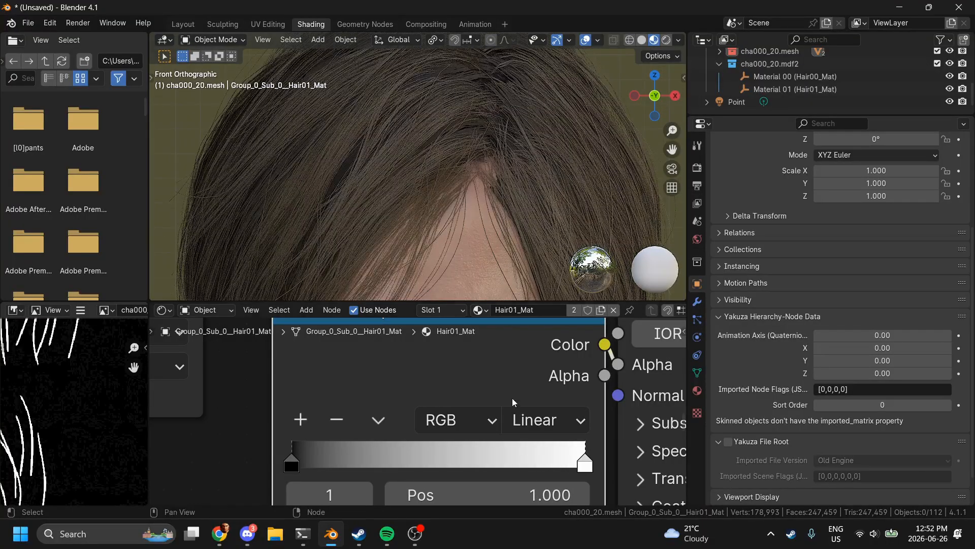
pyautogui.moveTo(584, 465); pyautogui.dragTo(247, 446)
pyautogui.scroll(-6, 506, 124)
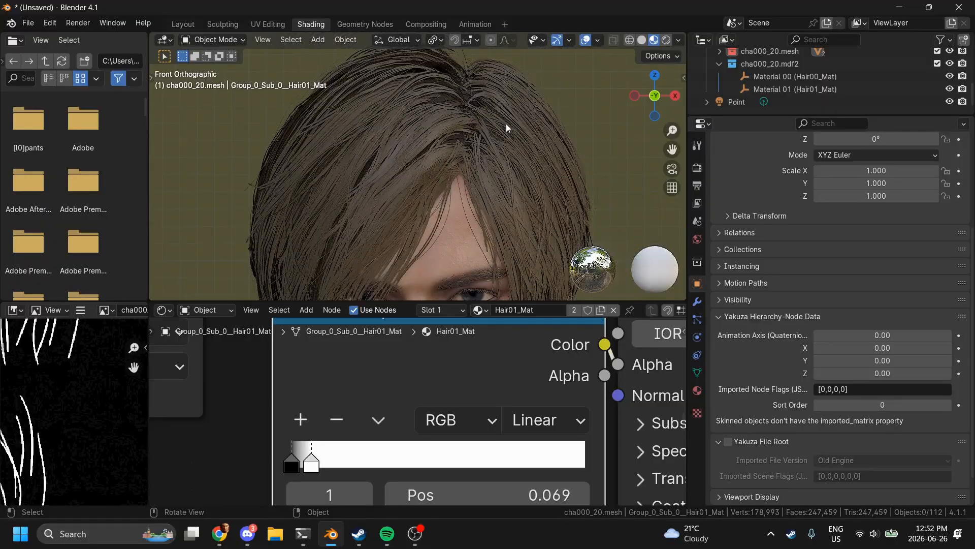
pyautogui.moveTo(319, 457); pyautogui.dragTo(812, 507)
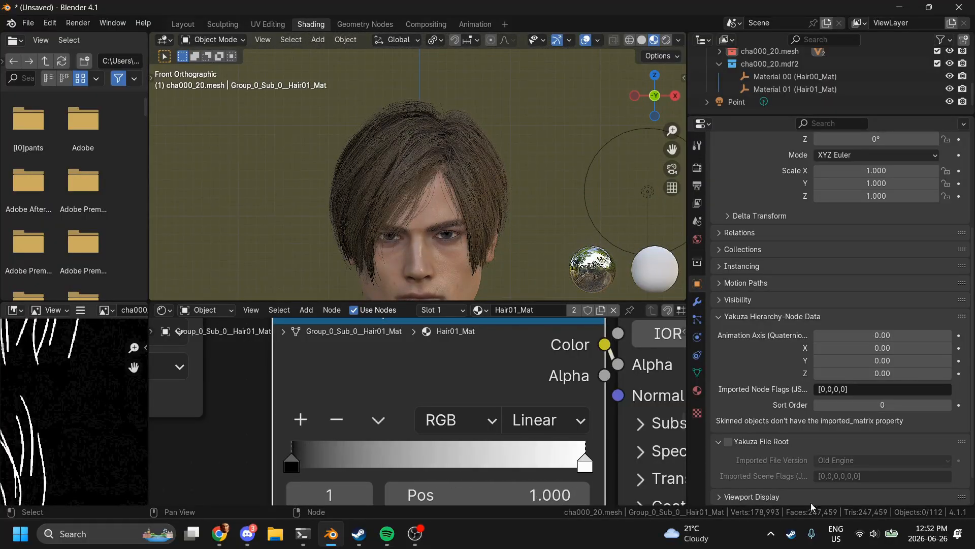
# Step: Reconnect the Separate Color's Red output straight to the Principled BSDF's Alpha and delete the Color Ramp node
pyautogui.scroll(-6, 477, 459)
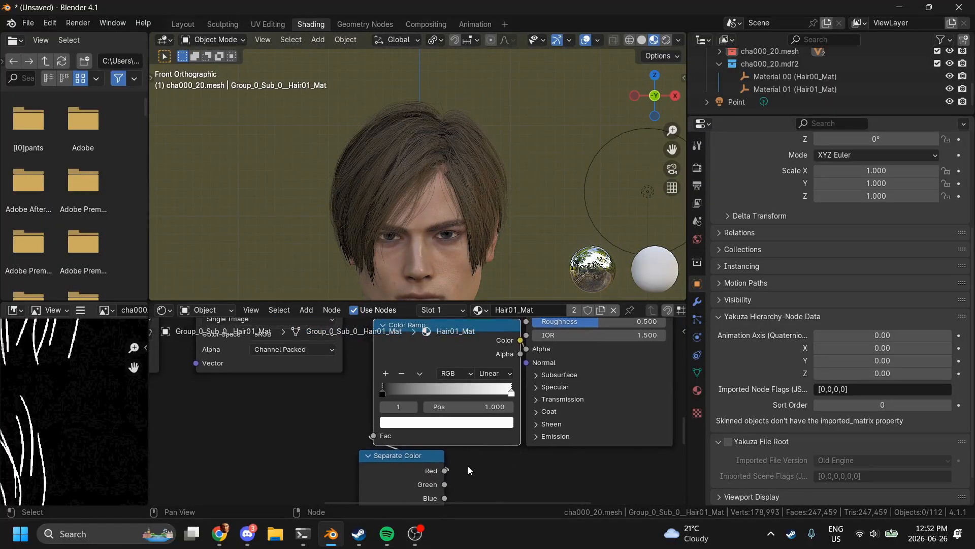
pyautogui.moveTo(445, 471); pyautogui.dragTo(524, 360)
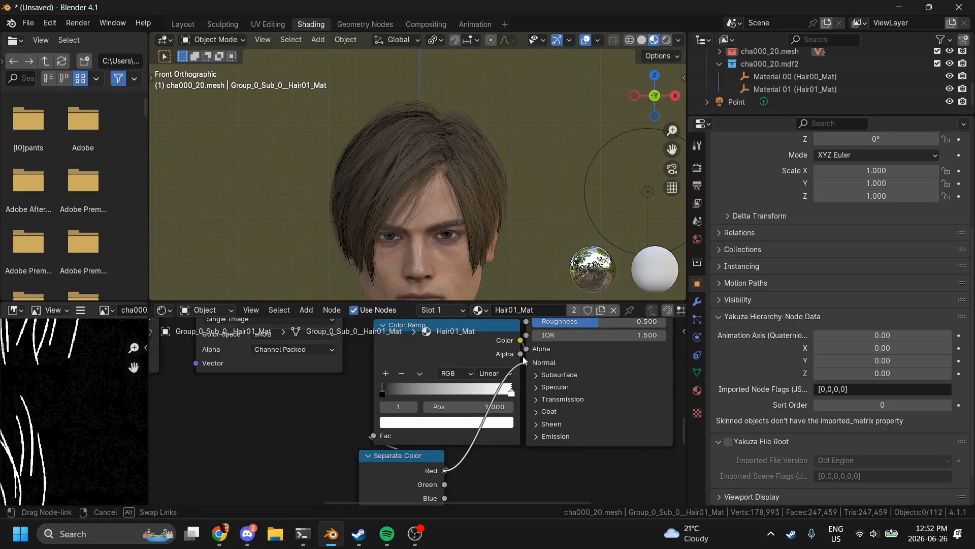
pyautogui.click(447, 339)
pyautogui.press('x')
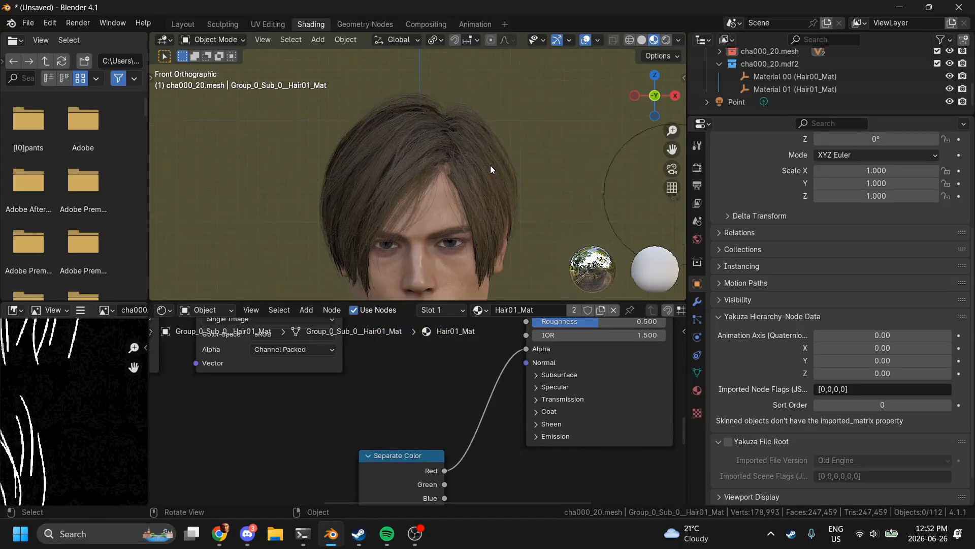
# Step: Select the hair mesh and view only the Green channel of its texture in the image editor
pyautogui.scroll(4, 490, 165)
pyautogui.scroll(-4, 490, 165)
pyautogui.click(392, 153)
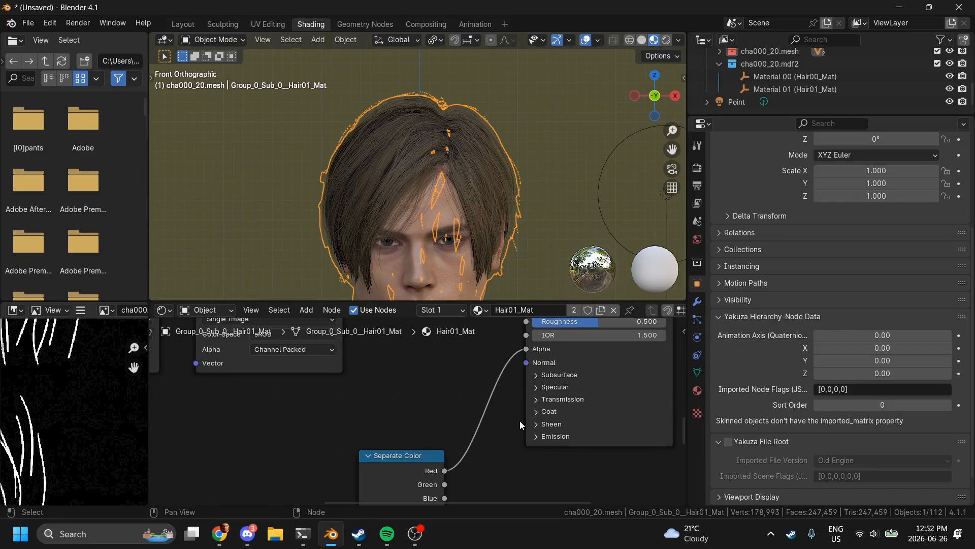
pyautogui.click(134, 310)
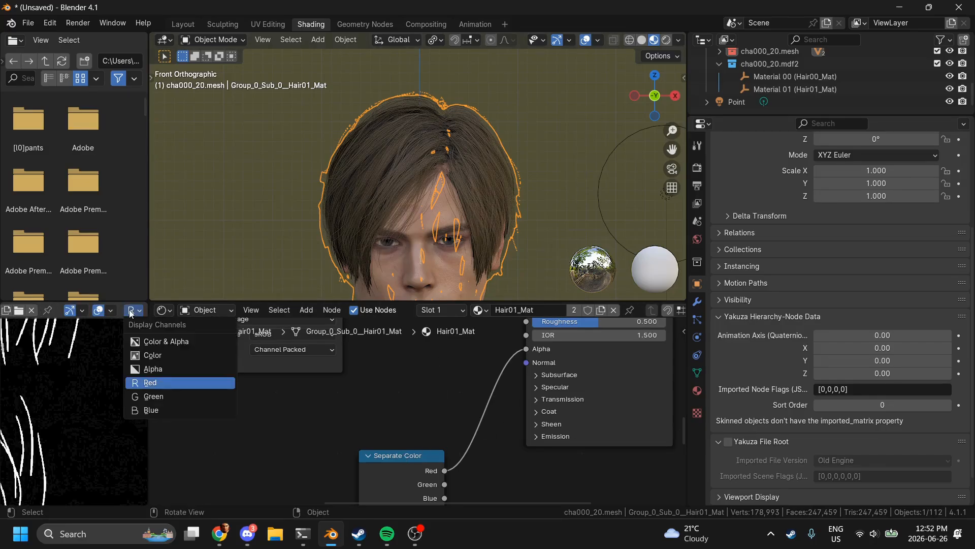
pyautogui.click(157, 396)
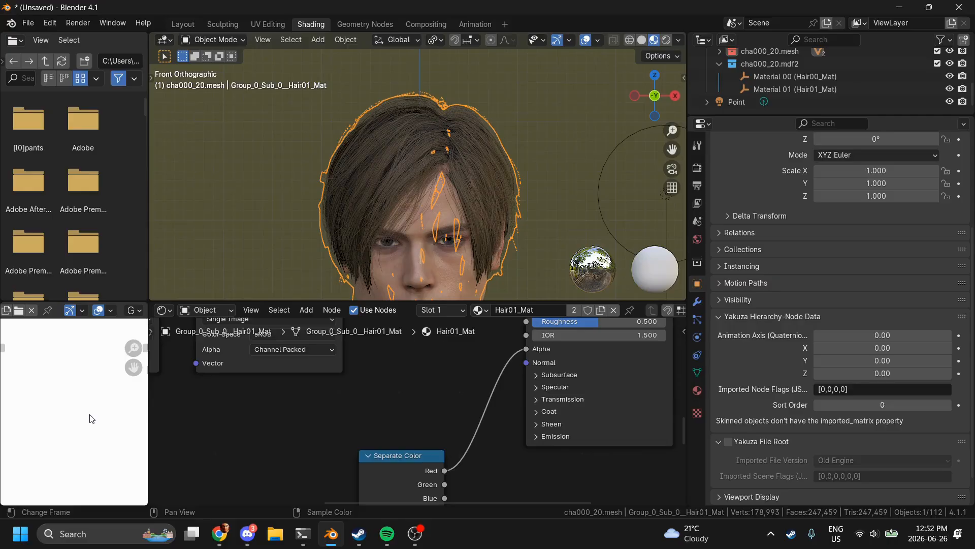
pyautogui.scroll(-2, 90, 415)
pyautogui.scroll(-2, 89, 414)
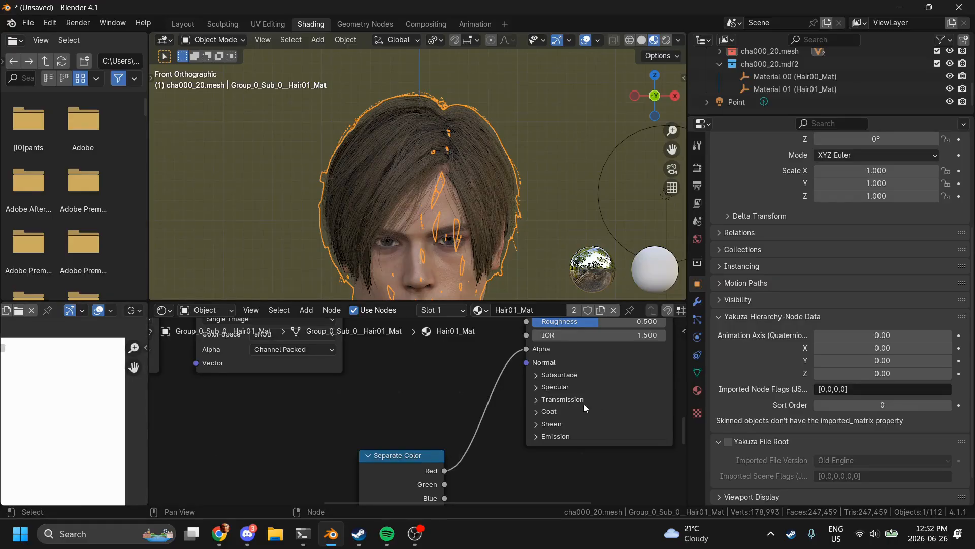
# Step: Connect the Separate Color's Green output to the Subsurface Weight of the Principled BSDF
pyautogui.click(545, 376)
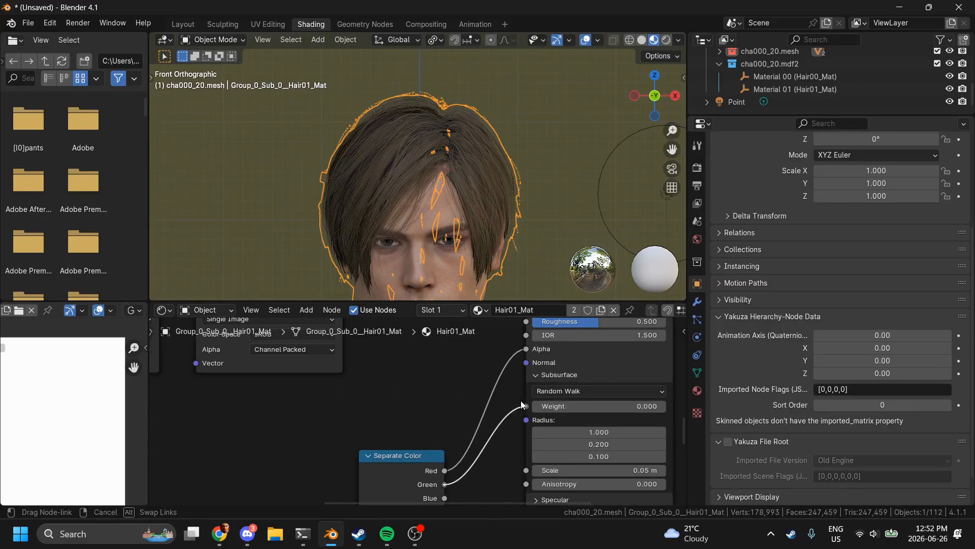
pyautogui.moveTo(520, 400); pyautogui.dragTo(520, 400)
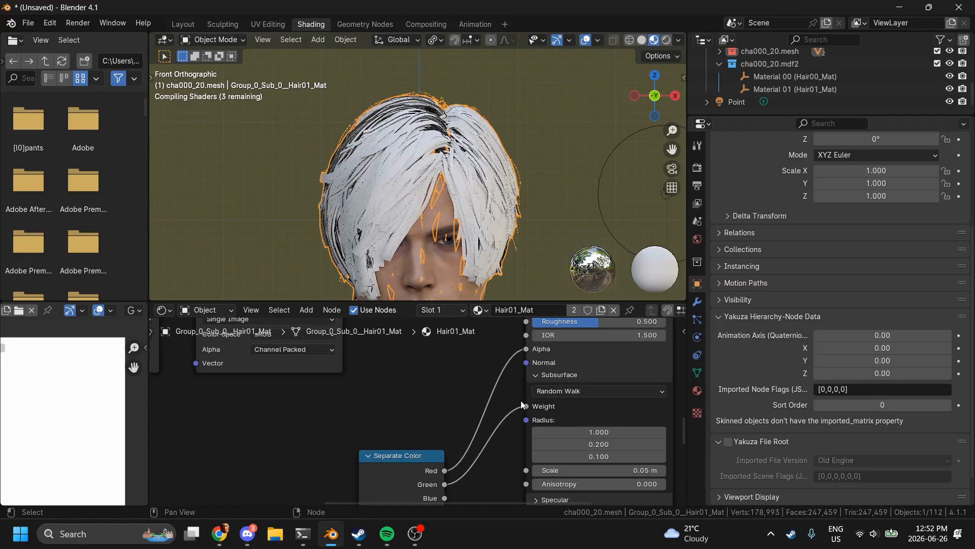
# Step: Show the hair in rendered shading and compare it with the two Resident Evil 4 Remake reference screenshots in Chrome
pyautogui.click(546, 187)
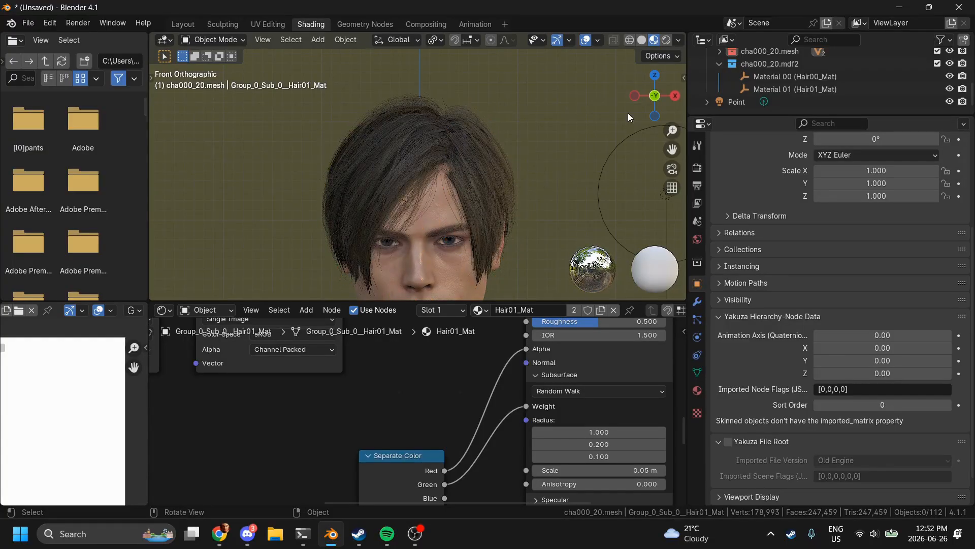
pyautogui.click(667, 40)
pyautogui.click(225, 539)
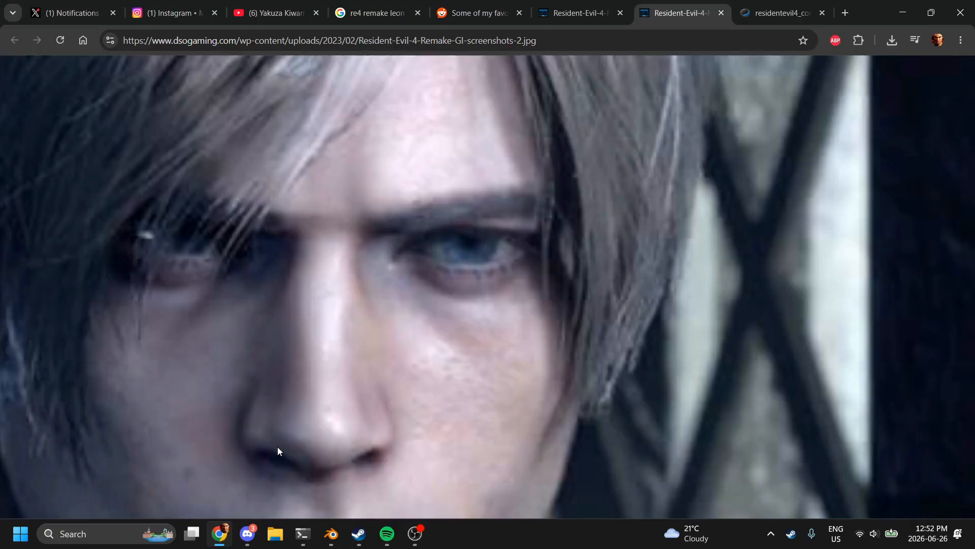
pyautogui.click(403, 312)
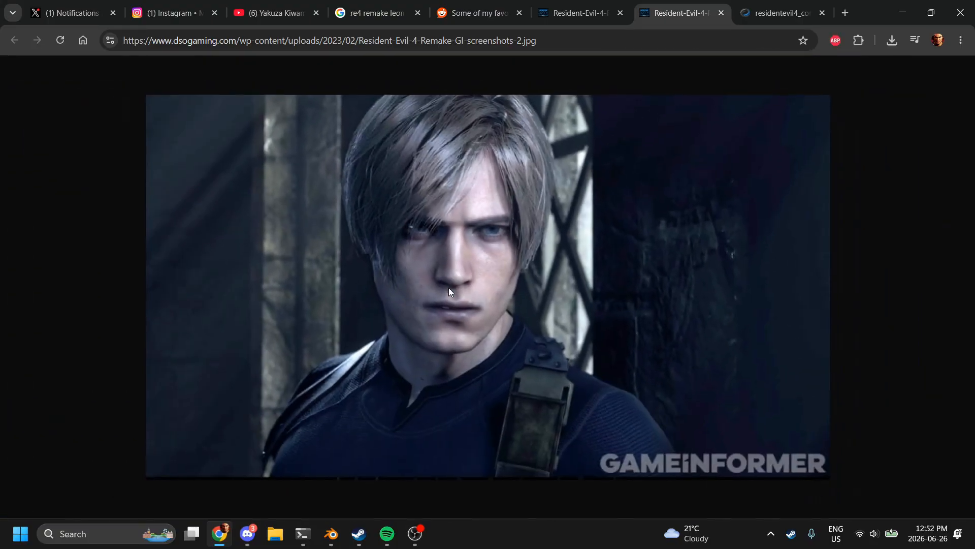
pyautogui.click(575, 10)
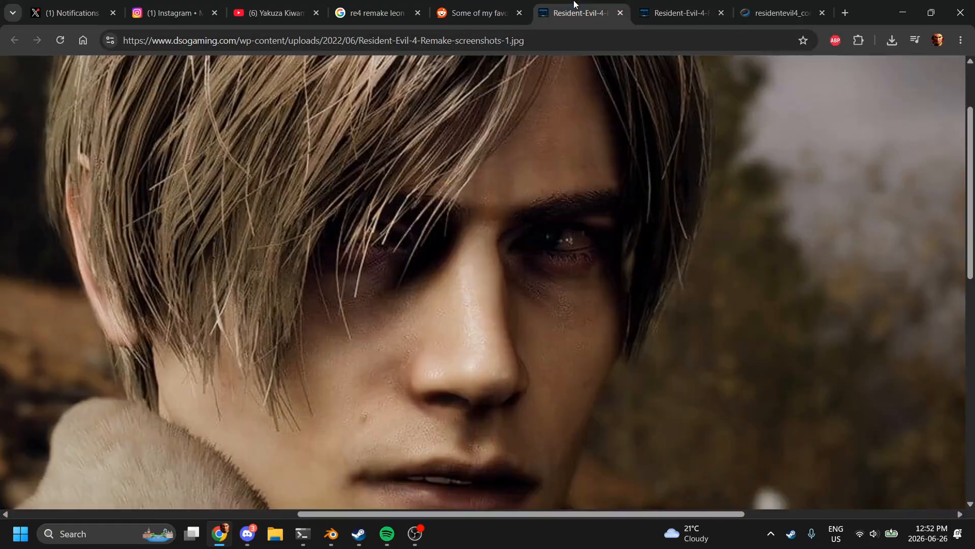
pyautogui.scroll(2, 603, 207)
pyautogui.keyDown('ctrl'); pyautogui.scroll(-4, 604, 208); pyautogui.keyUp('ctrl')
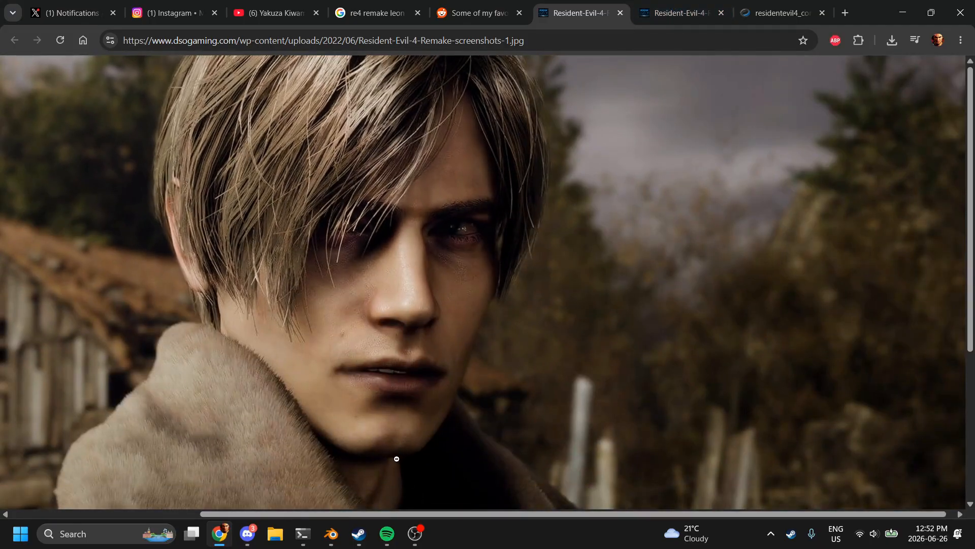
pyautogui.click(331, 533)
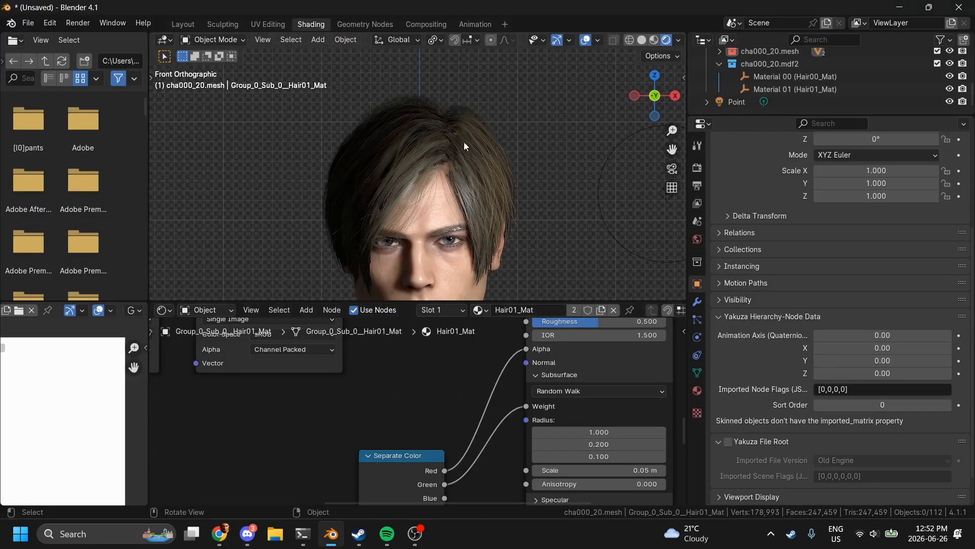
# Step: Set all three Subsurface Radius values of Hair01_Mat to 1.0 and inspect the hair close up
pyautogui.scroll(5, 462, 122)
pyautogui.scroll(-3, 559, 131)
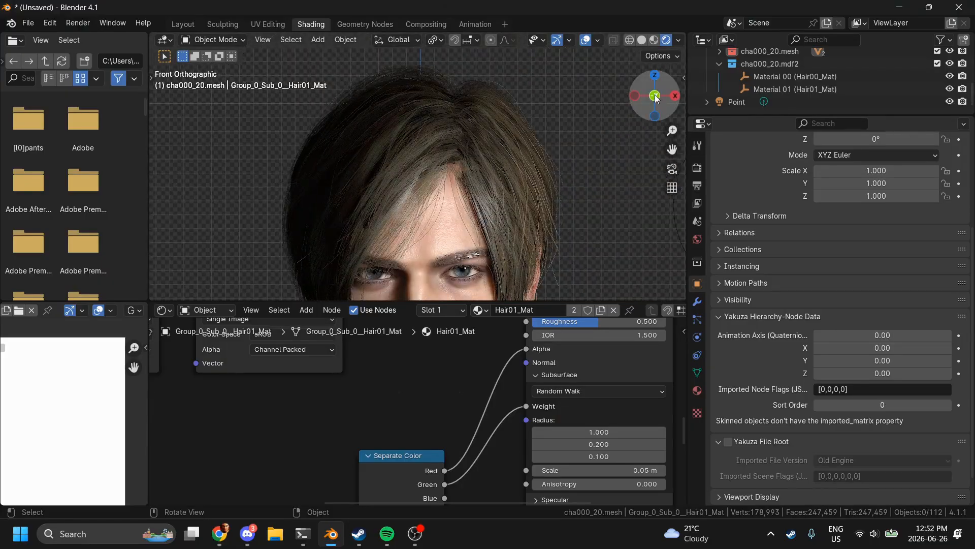
pyautogui.moveTo(656, 98); pyautogui.dragTo(665, 115)
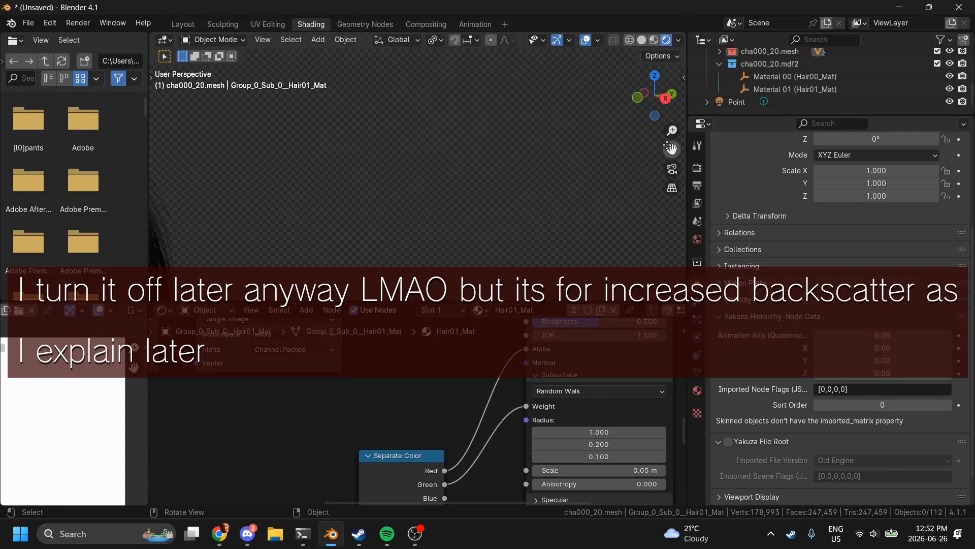
pyautogui.moveTo(671, 147); pyautogui.dragTo(691, 157)
pyautogui.scroll(-6, 667, 146)
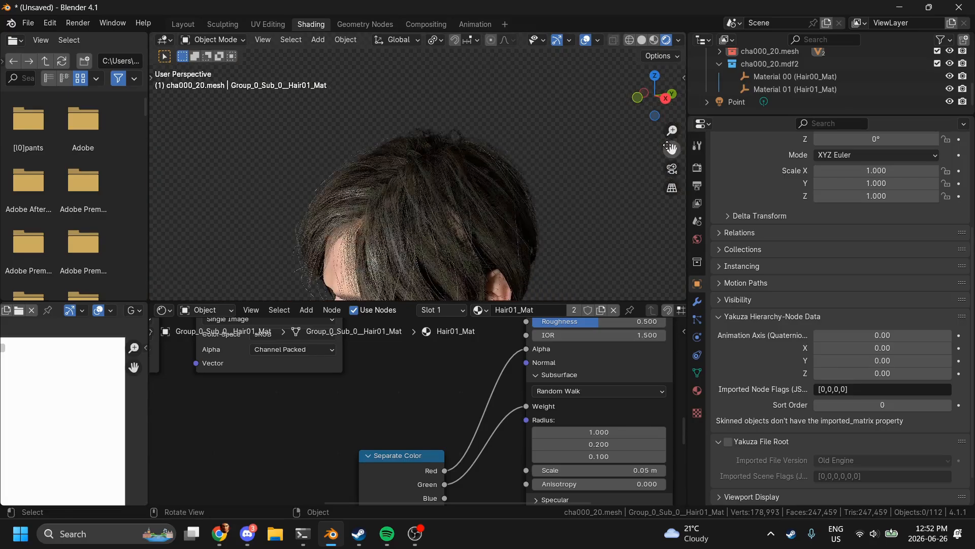
pyautogui.hscroll(3, 588, 425)
pyautogui.click(589, 421)
pyautogui.moveTo(548, 419); pyautogui.dragTo(547, 443)
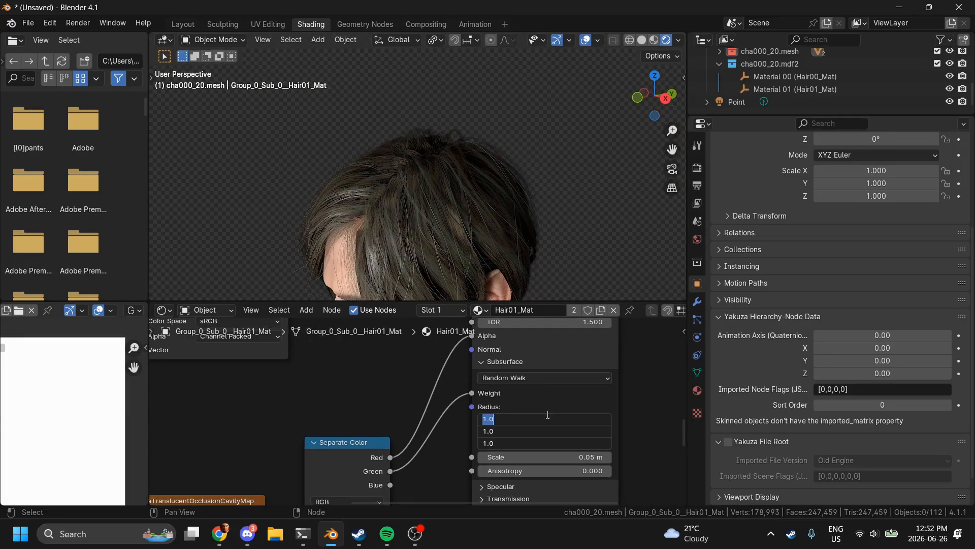
pyautogui.press('Return')
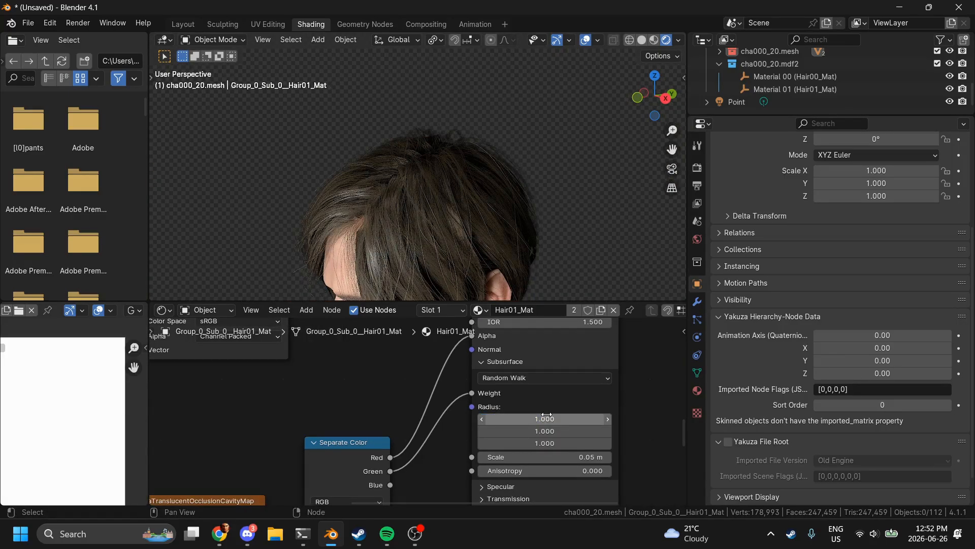
pyautogui.scroll(4, 559, 255)
pyautogui.scroll(-2, 559, 255)
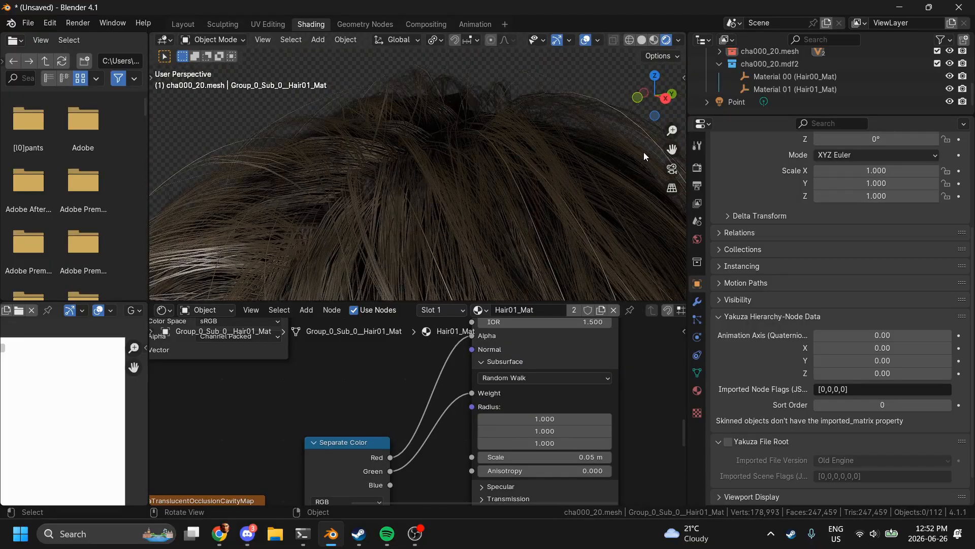
pyautogui.scroll(-2, 644, 151)
pyautogui.click(638, 98)
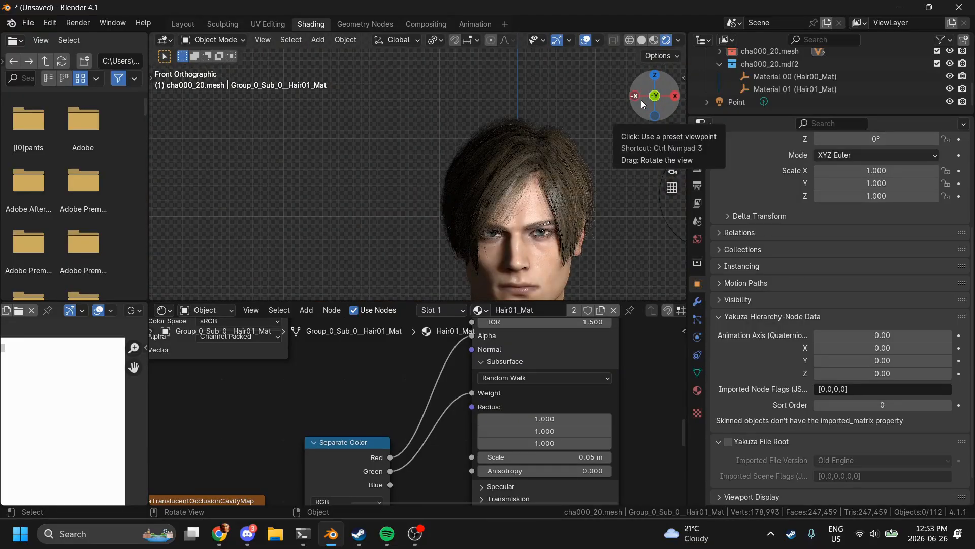
# Step: In the Layout workspace, duplicate the point light and place the copy behind and slightly above the head
pyautogui.click(737, 101)
pyautogui.click(181, 25)
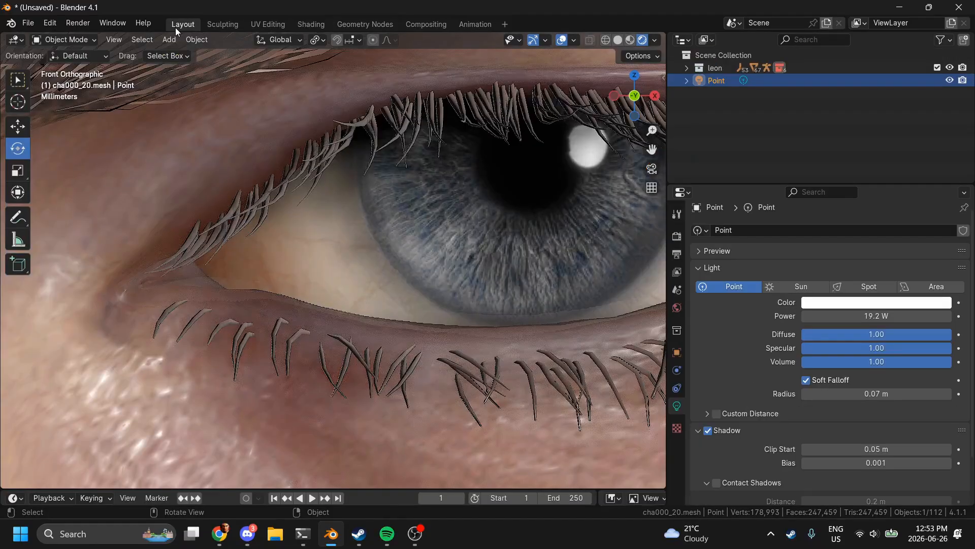
pyautogui.scroll(-8, 382, 115)
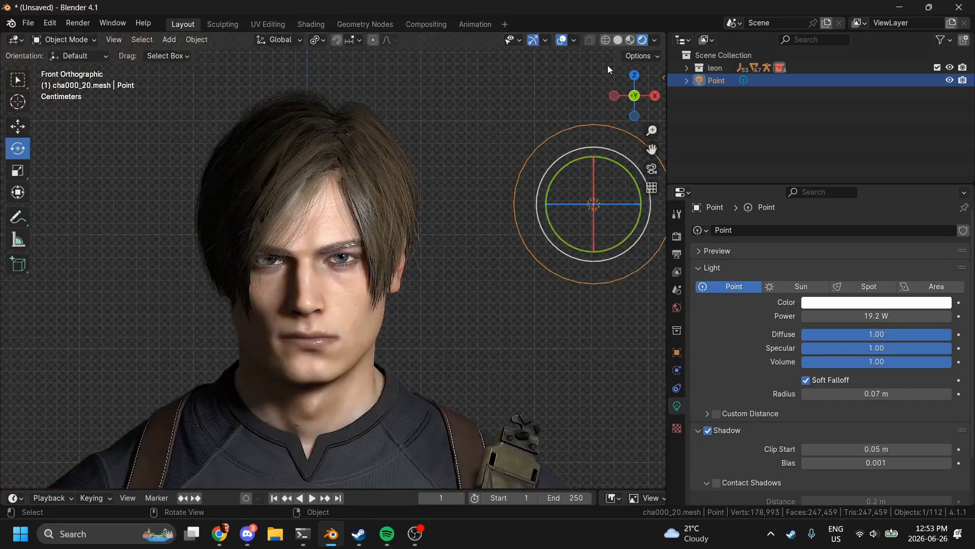
pyautogui.click(615, 96)
pyautogui.scroll(-3, 500, 181)
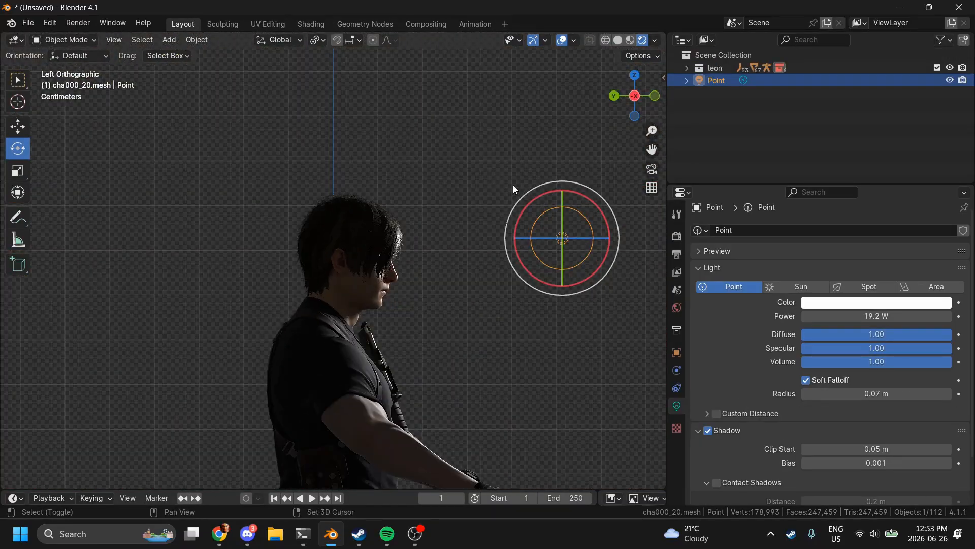
pyautogui.hotkey('shift', 's')
pyautogui.press('Escape')
pyautogui.hotkey('shift', 'd')
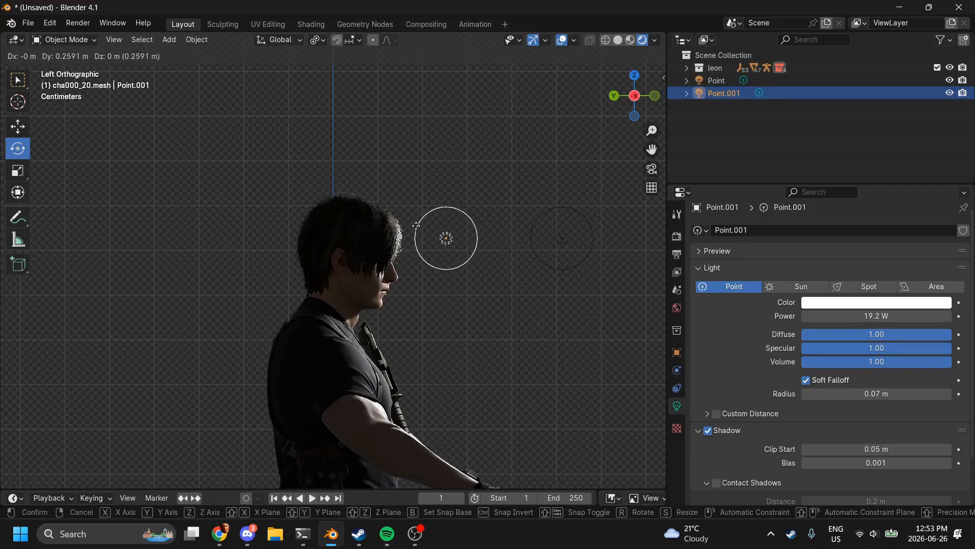
pyautogui.click(256, 209)
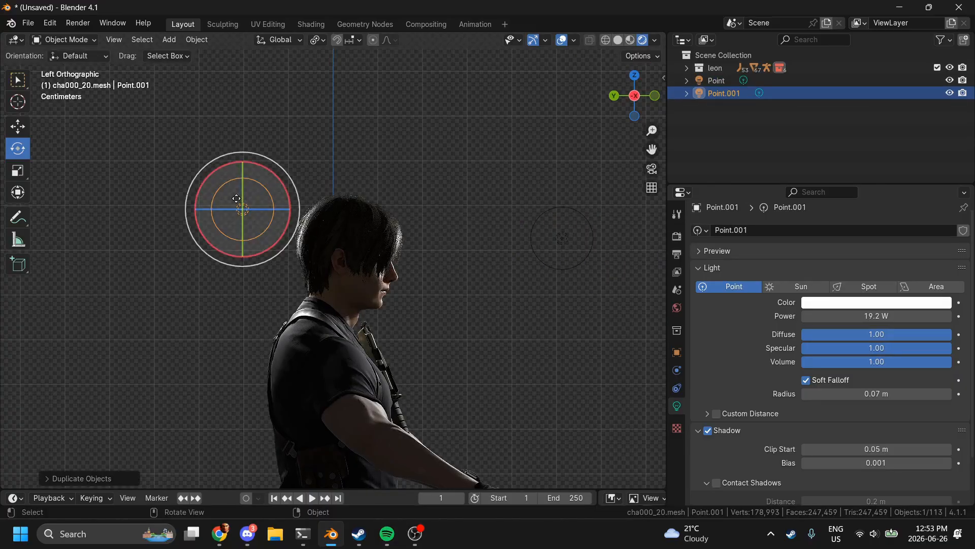
# Step: Reposition the rear light beside the head in front view and place a duplicate on the opposite side
pyautogui.click(655, 96)
pyautogui.scroll(3, 569, 180)
pyautogui.press('g')
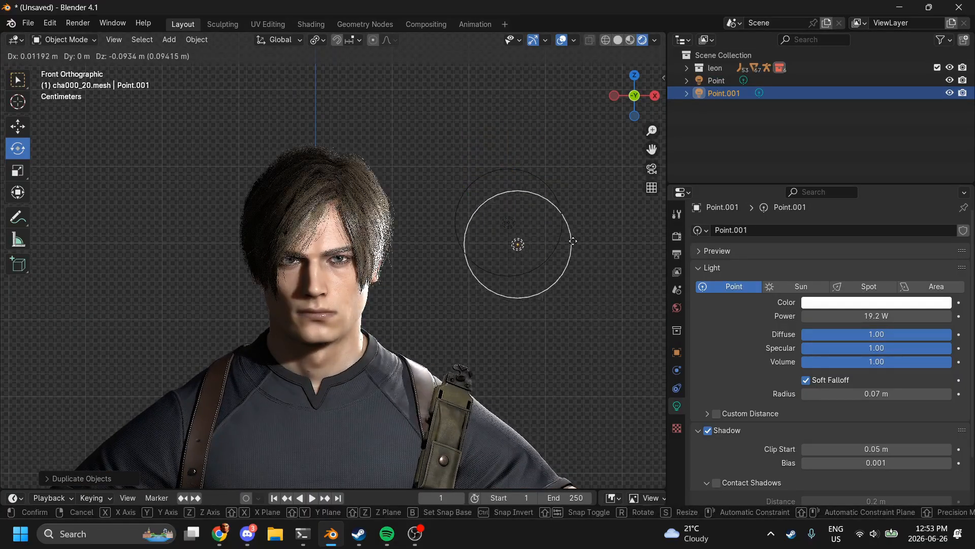
pyautogui.click(572, 236)
pyautogui.hotkey('shift', 'd')
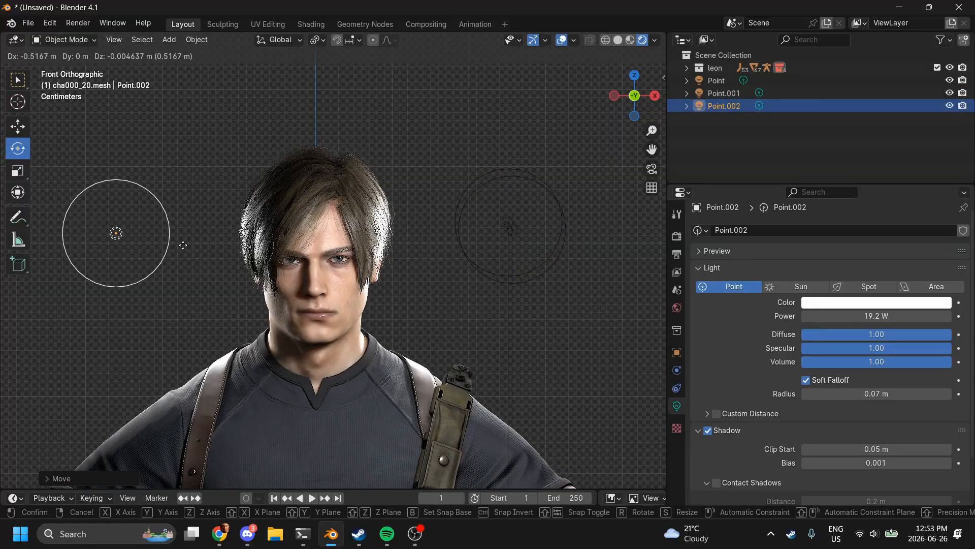
pyautogui.click(14, 229)
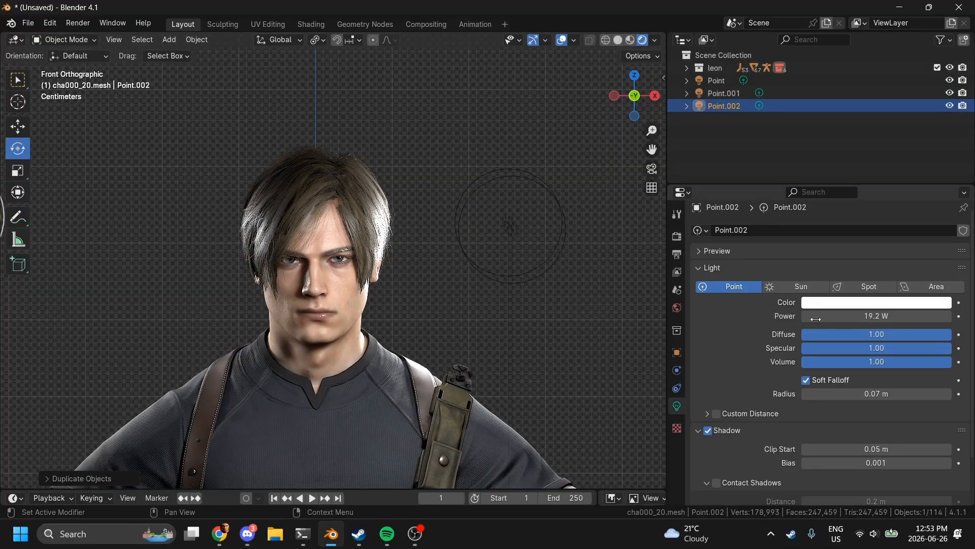
# Step: Expand the leon collection and hide the cha000_20.mesh hair collection
pyautogui.scroll(2, 505, 325)
pyautogui.click(376, 172)
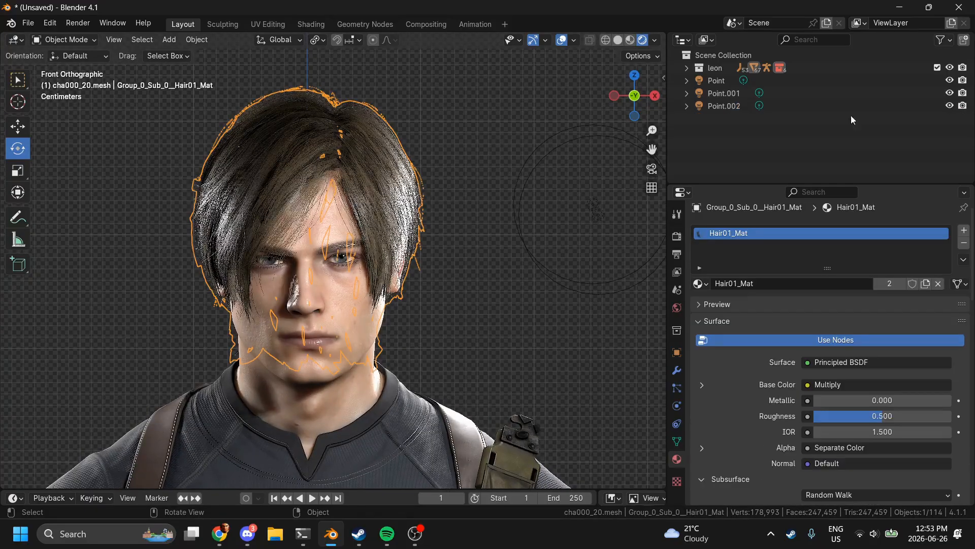
pyautogui.click(697, 71)
pyautogui.click(687, 68)
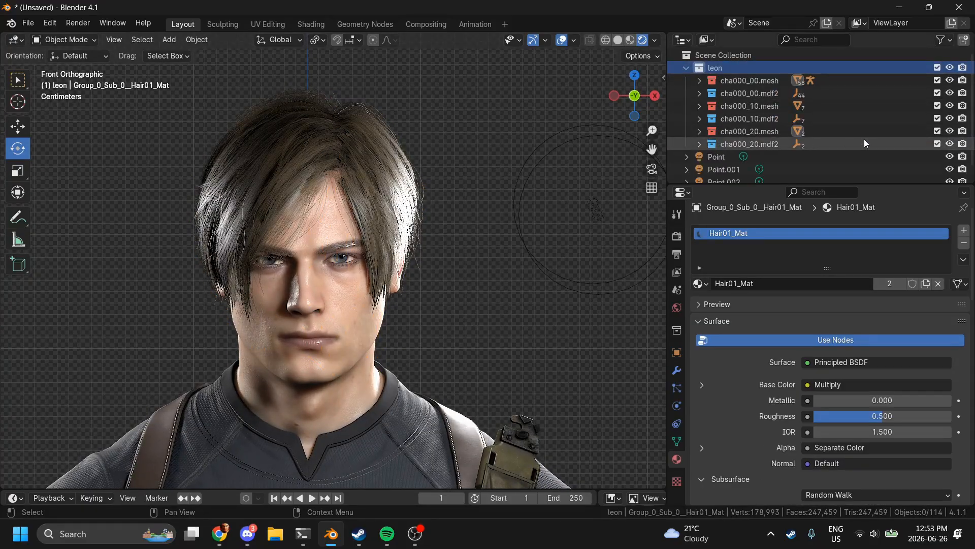
pyautogui.click(949, 131)
pyautogui.click(680, 192)
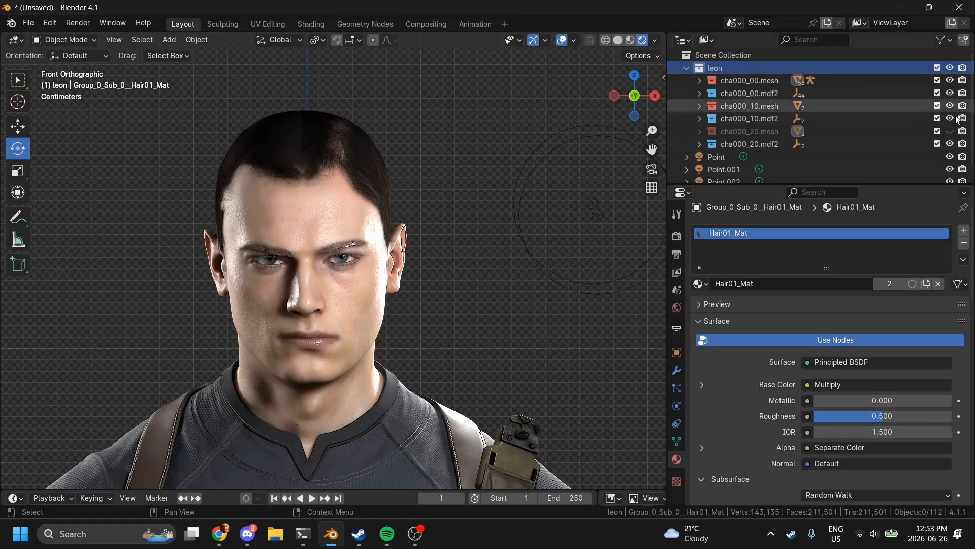
# Step: Select the Point.001 light and move it closer to the side of the head
pyautogui.scroll(-1, 803, 163)
pyautogui.click(721, 160)
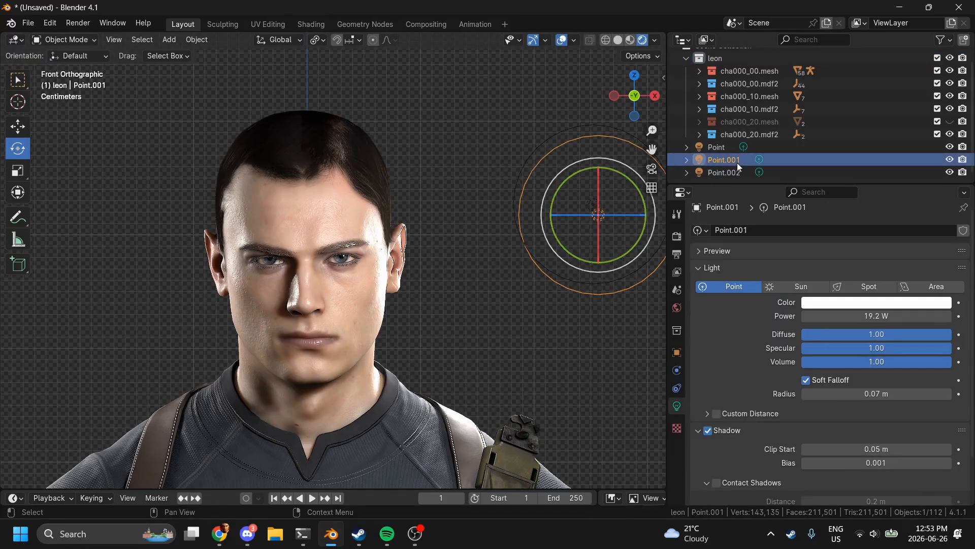
pyautogui.click(721, 172)
pyautogui.click(720, 160)
pyautogui.press('g')
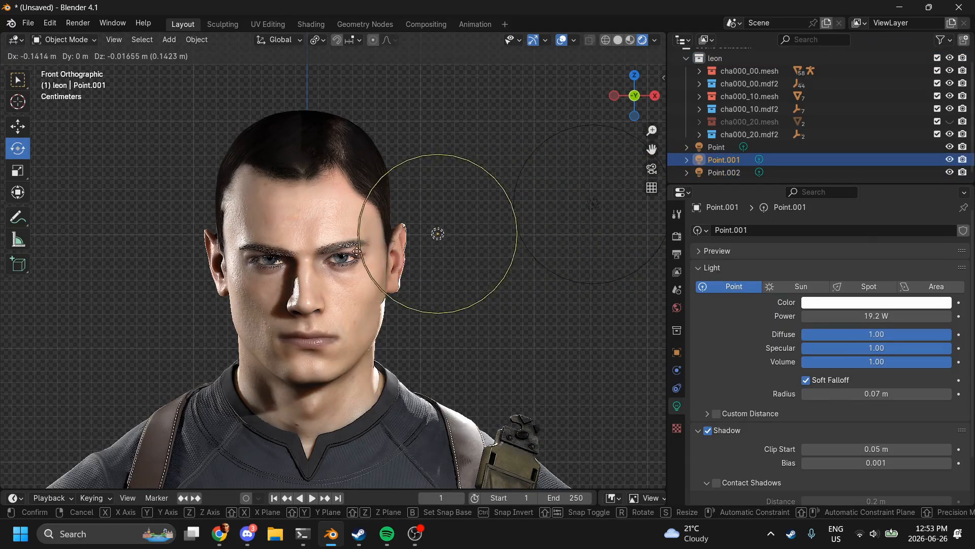
pyautogui.click(395, 244)
pyautogui.scroll(2, 396, 244)
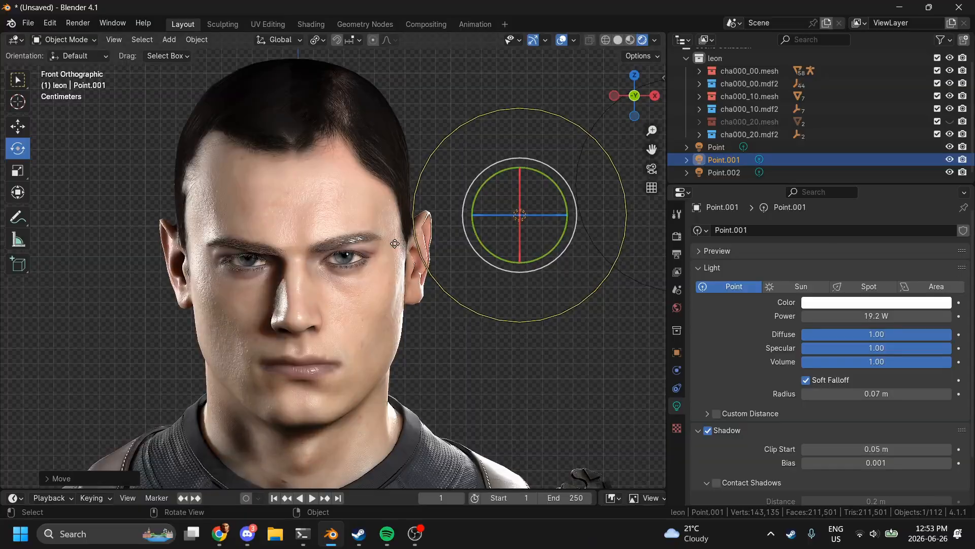
# Step: Enable Subsurface Translucency in the face mesh's material settings
pyautogui.click(389, 276)
pyautogui.scroll(-15, 736, 468)
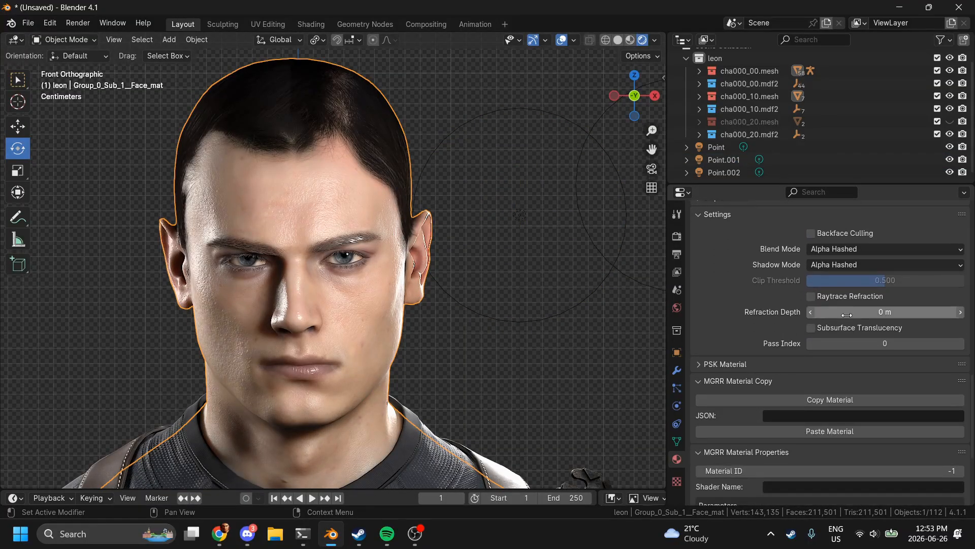
pyautogui.click(831, 327)
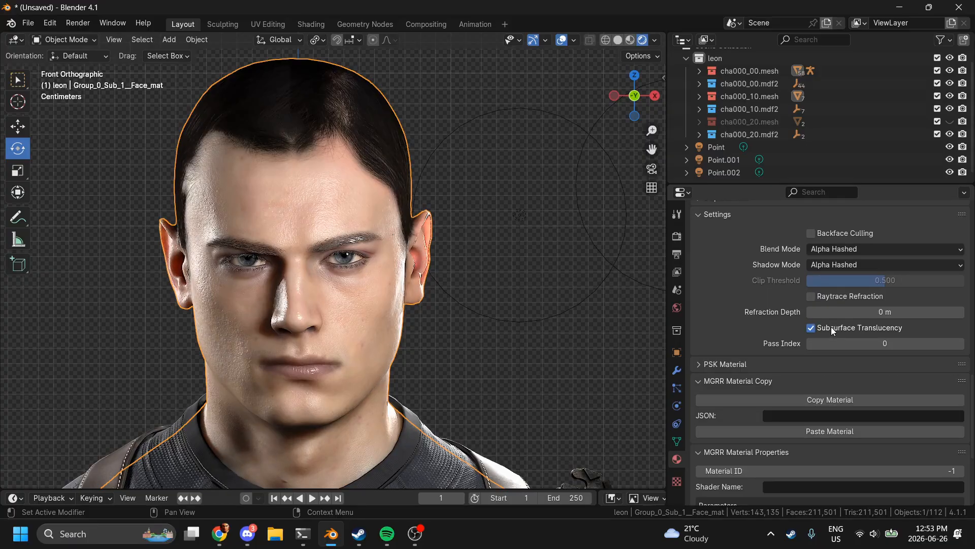
# Step: View the head from behind, hide the Point.001 and Point.002 lights, and compare the ears with Subsurface Translucency off and on
pyautogui.moveTo(635, 96); pyautogui.dragTo(476, 98)
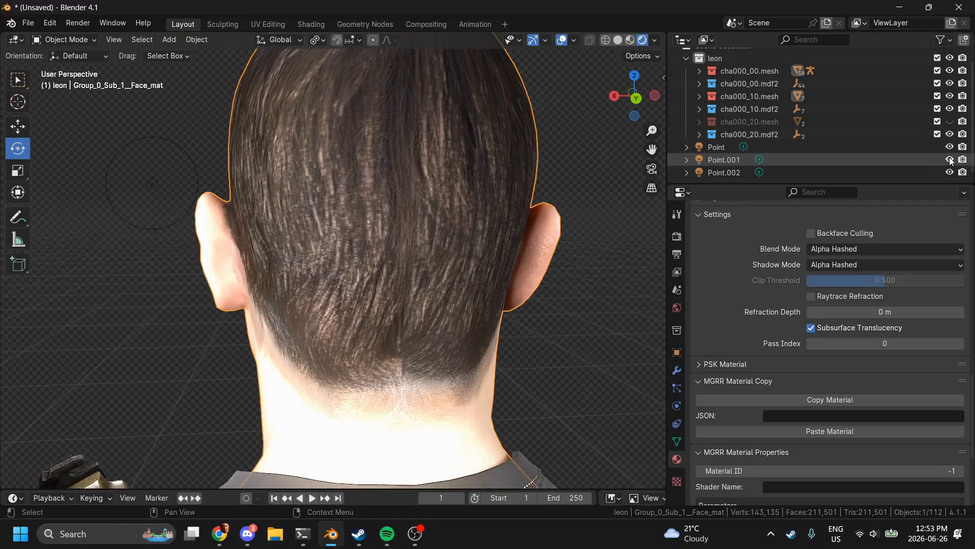
pyautogui.moveTo(949, 159); pyautogui.dragTo(951, 192)
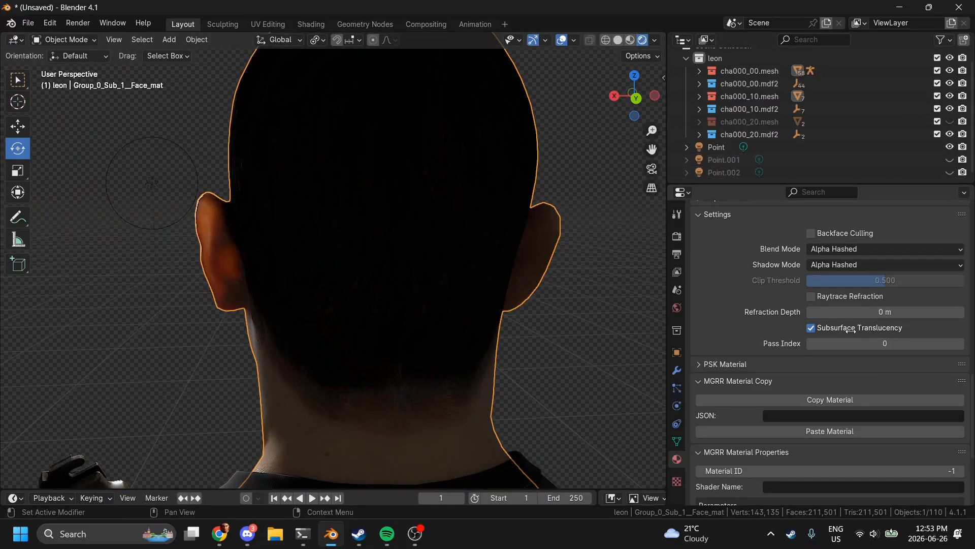
pyautogui.click(817, 329)
pyautogui.click(817, 329)
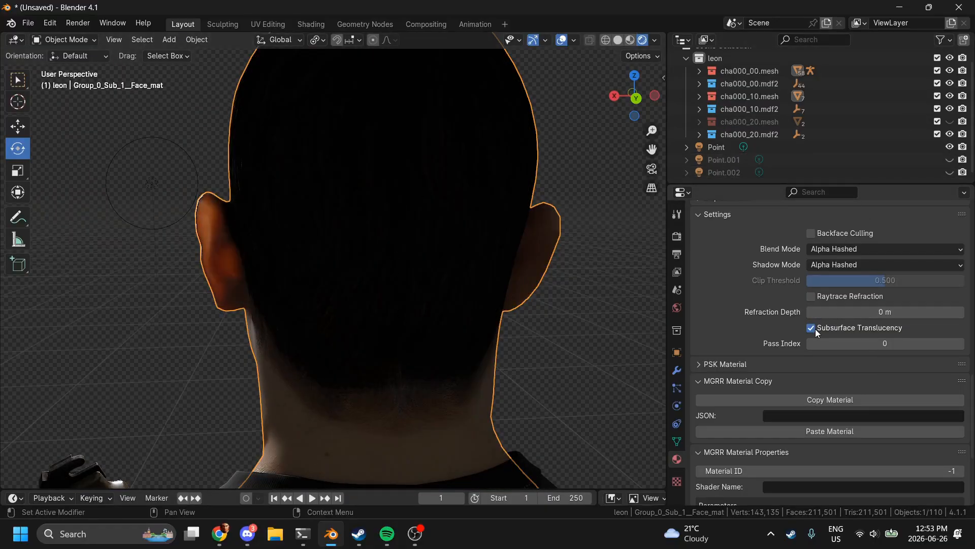
# Step: Return to the front view, hide the remaining Point light, and add a Sun light to the scene
pyautogui.click(624, 100)
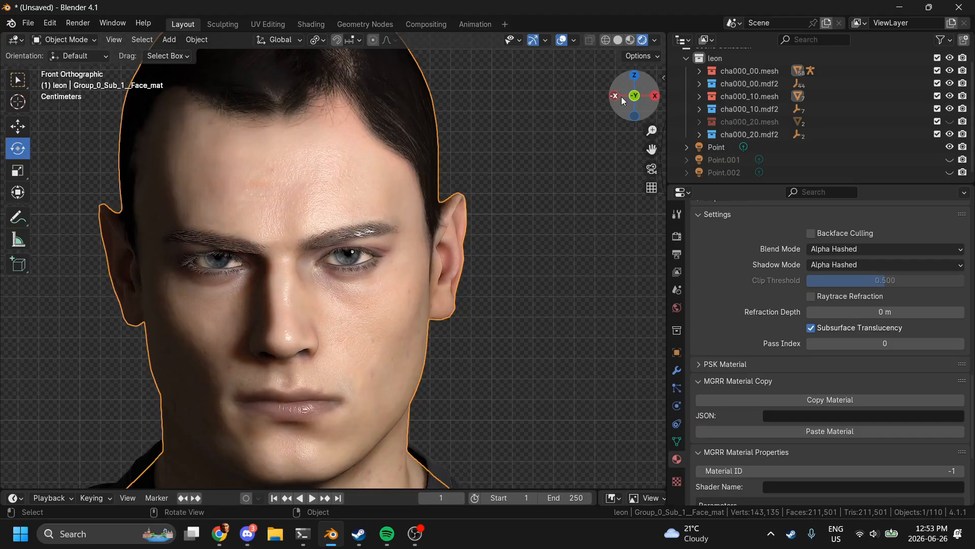
pyautogui.click(950, 147)
pyautogui.scroll(-6, 478, 244)
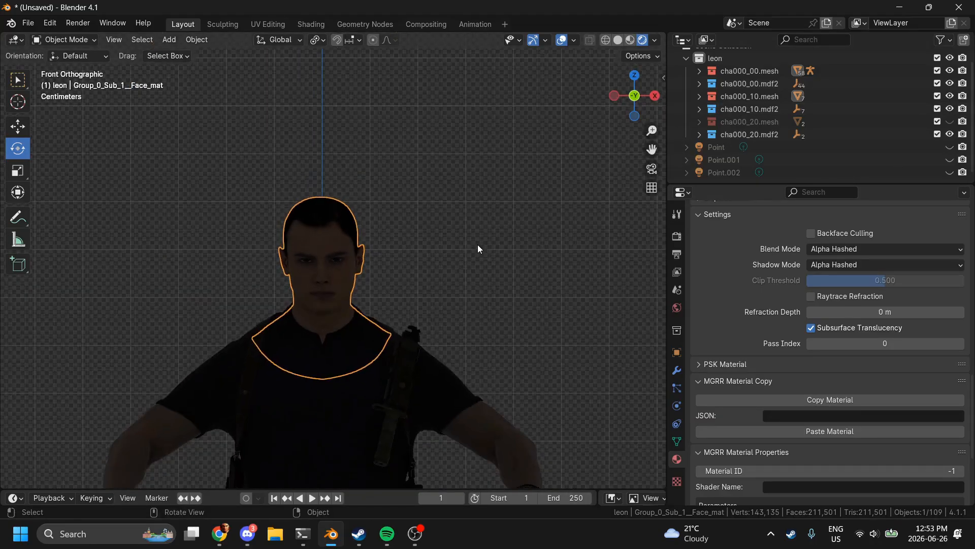
pyautogui.hotkey('shift', 'a')
pyautogui.moveTo(436, 422)
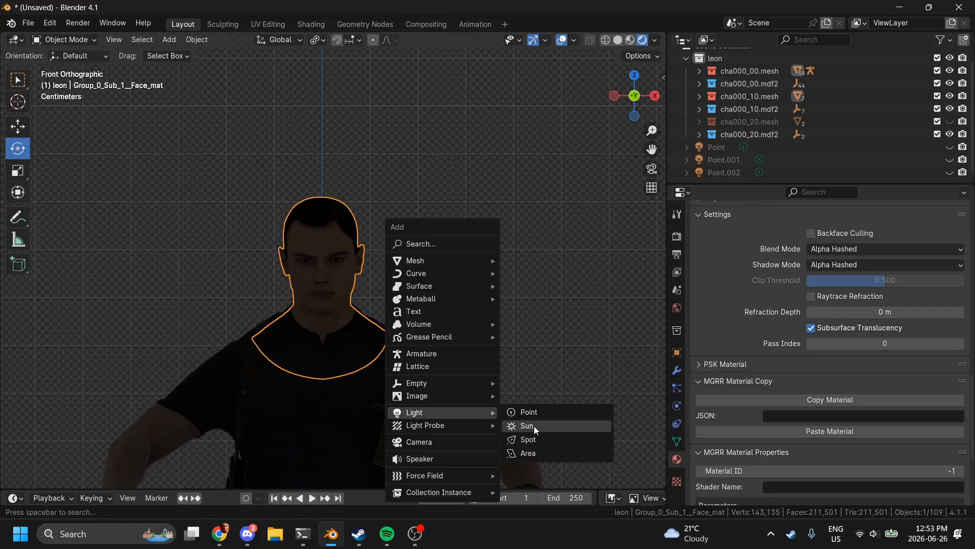
pyautogui.click(535, 425)
# Step: Set the Sun light's strength to 124 and its angle to 92°
pyautogui.scroll(-2, 478, 261)
pyautogui.moveTo(636, 98)
pyautogui.mouseDown()
pyautogui.moveTo(595, 90)
pyautogui.moveTo(621, 90)
pyautogui.mouseUp()
pyautogui.click(882, 290)
pyautogui.write('124')
pyautogui.press('Return')
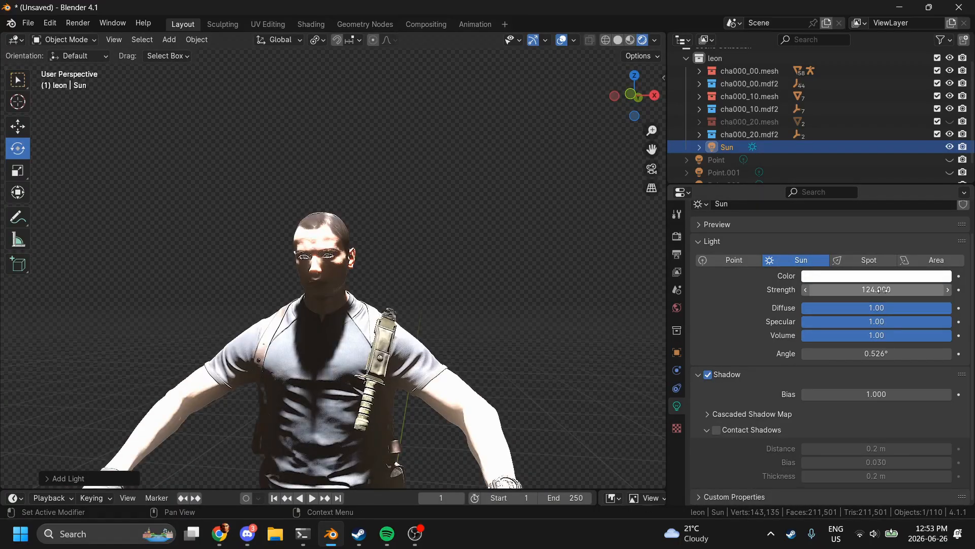
pyautogui.moveTo(876, 354)
pyautogui.mouseDown()
pyautogui.moveTo(920, 354)
pyautogui.moveTo(911, 353)
pyautogui.mouseUp()
pyautogui.scroll(4, 301, 348)
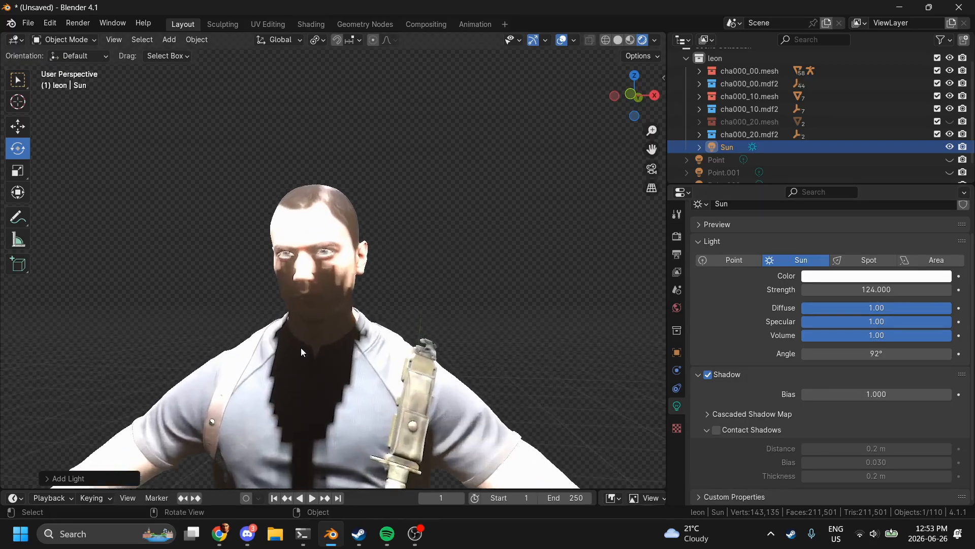
# Step: Rotate the Sun light so it shines on the character from behind, and check the backlit face and ear up close
pyautogui.moveTo(615, 105); pyautogui.dragTo(612, 105)
pyautogui.scroll(-8, 466, 160)
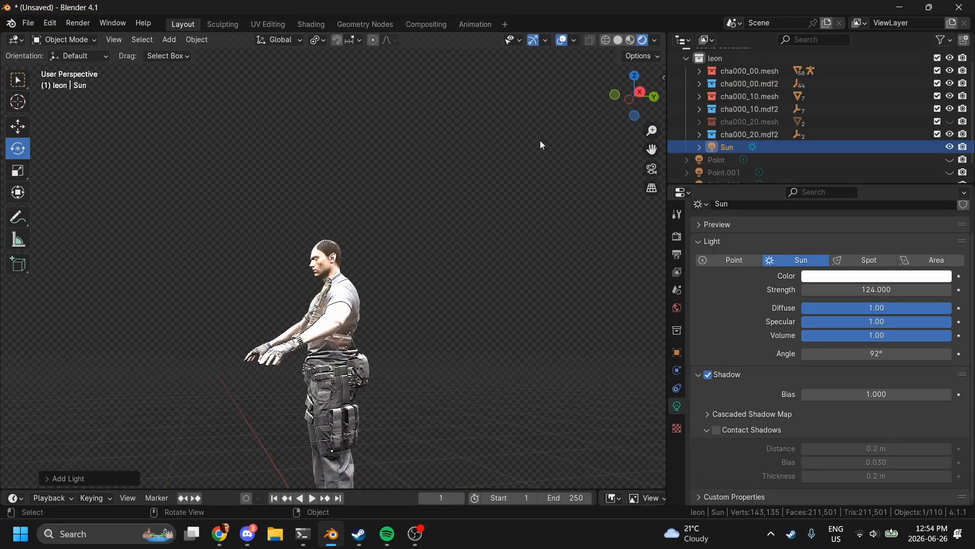
pyautogui.scroll(-3, 370, 322)
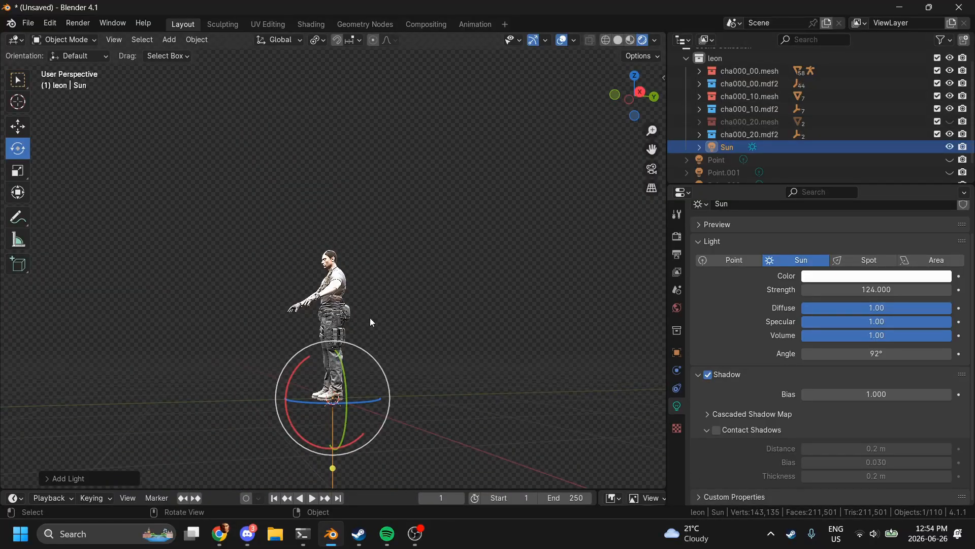
pyautogui.moveTo(333, 339); pyautogui.dragTo(415, 385)
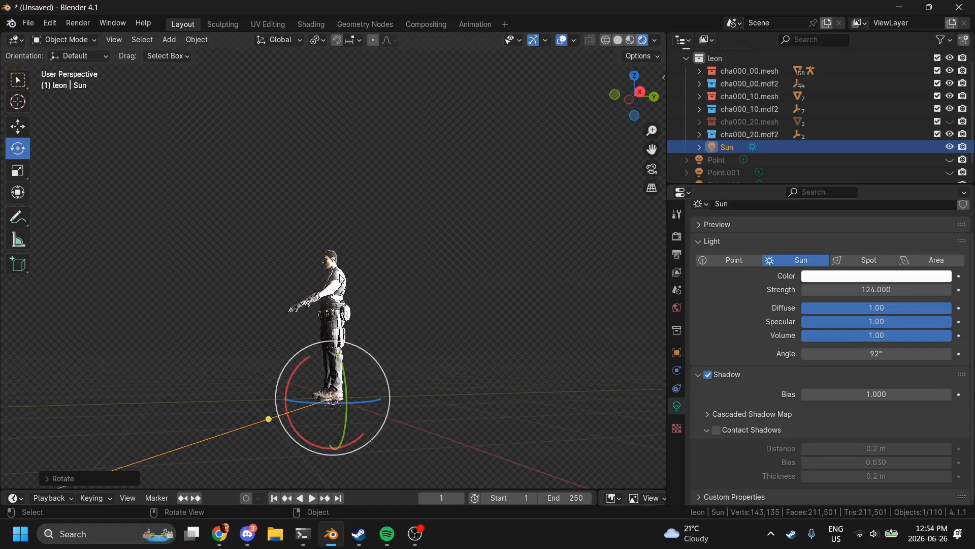
pyautogui.scroll(8, 341, 281)
pyautogui.moveTo(634, 97); pyautogui.dragTo(653, 100)
pyautogui.scroll(3, 430, 216)
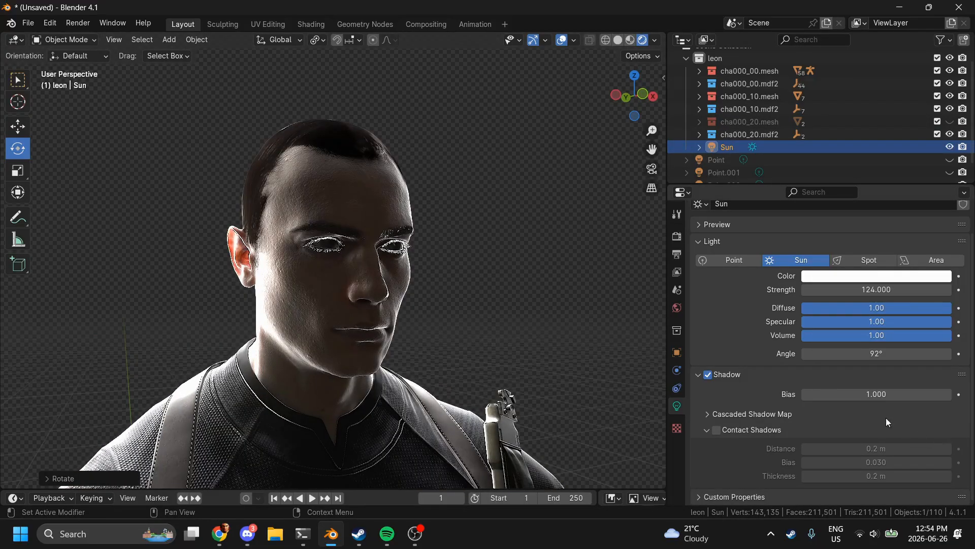
# Step: Set the Sun's shadow bias to 0.001 and delete the Sun light
pyautogui.moveTo(900, 392); pyautogui.dragTo(813, 393)
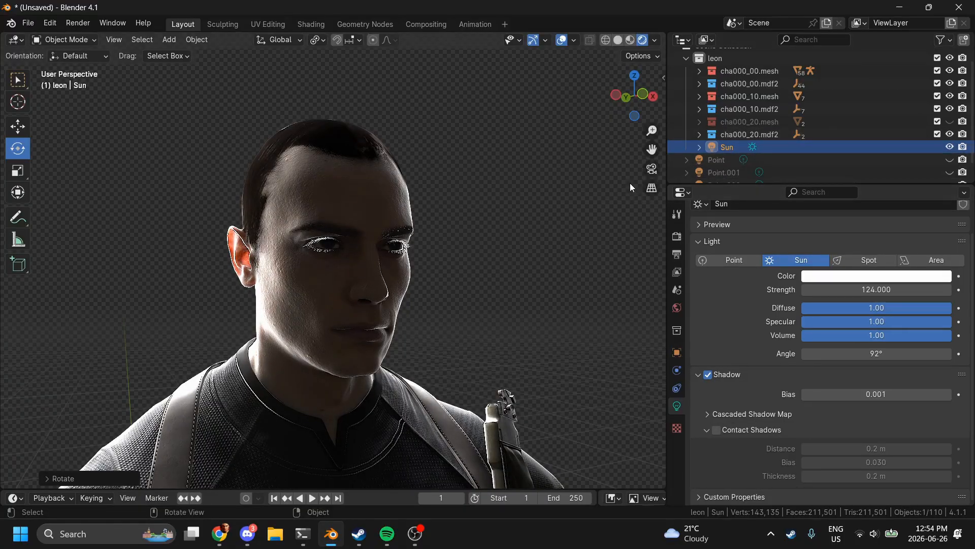
pyautogui.press('Delete')
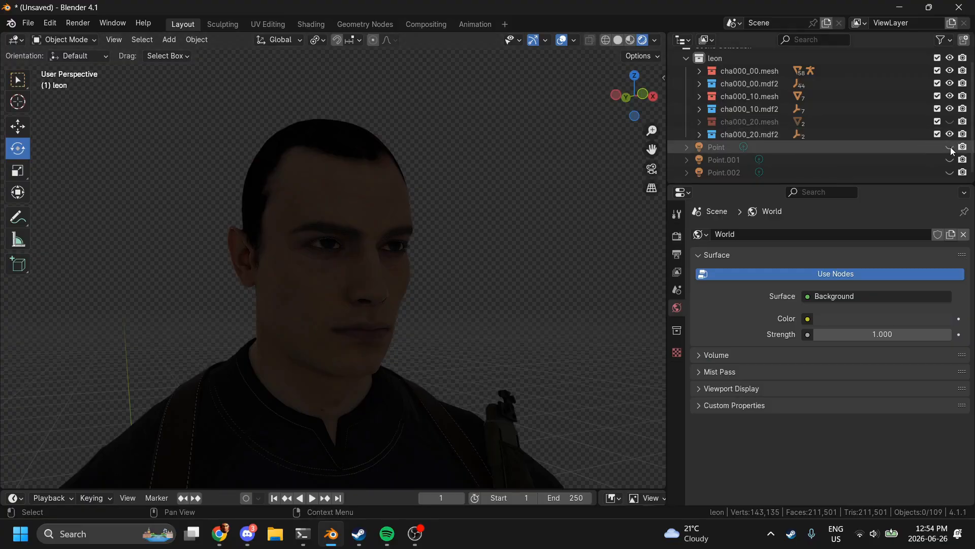
# Step: Add a point light and, from the left side view, place it in front of the character slightly above head height
pyautogui.scroll(-2, 624, 171)
pyautogui.click(623, 95)
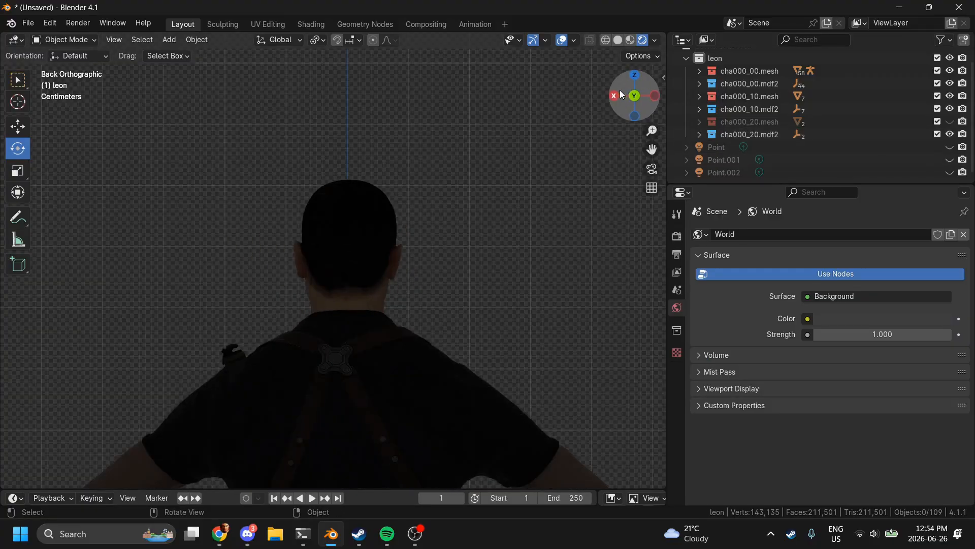
pyautogui.click(650, 95)
pyautogui.hotkey('shift', 'a')
pyautogui.moveTo(465, 259)
pyautogui.click(513, 260)
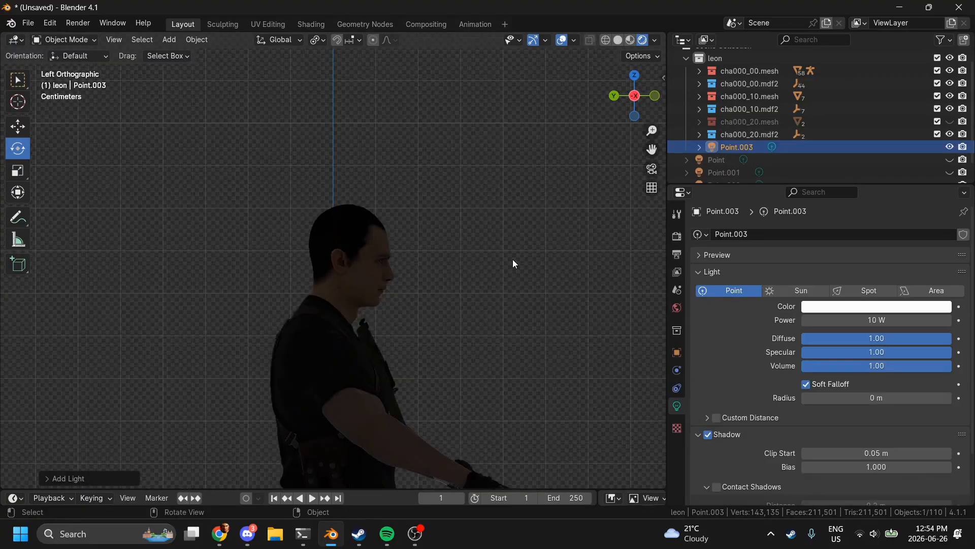
pyautogui.scroll(-3, 513, 259)
pyautogui.press('g')
pyautogui.click(538, 230)
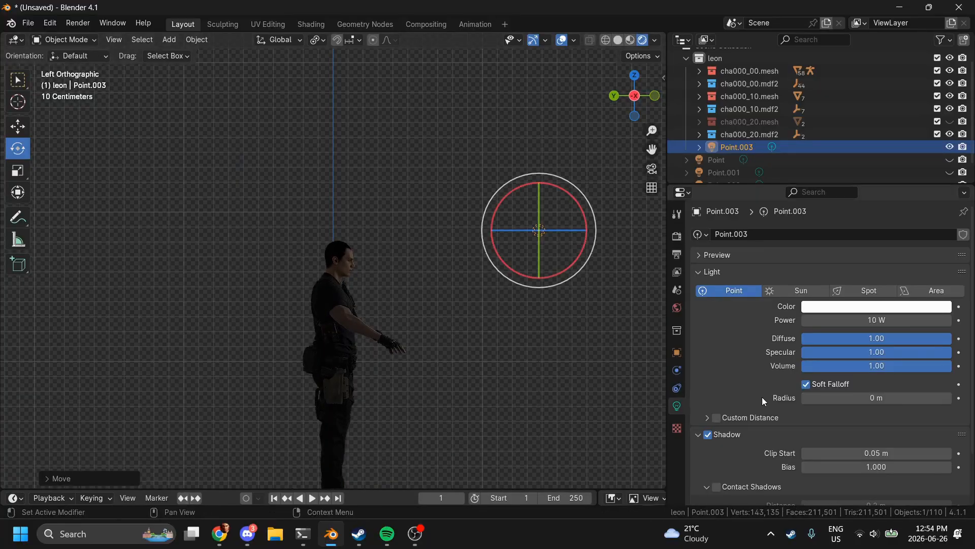
# Step: Set the new point light's power to 595.5 W and its radius to 3.74 m, checking the character from both sides
pyautogui.moveTo(899, 320); pyautogui.dragTo(945, 320)
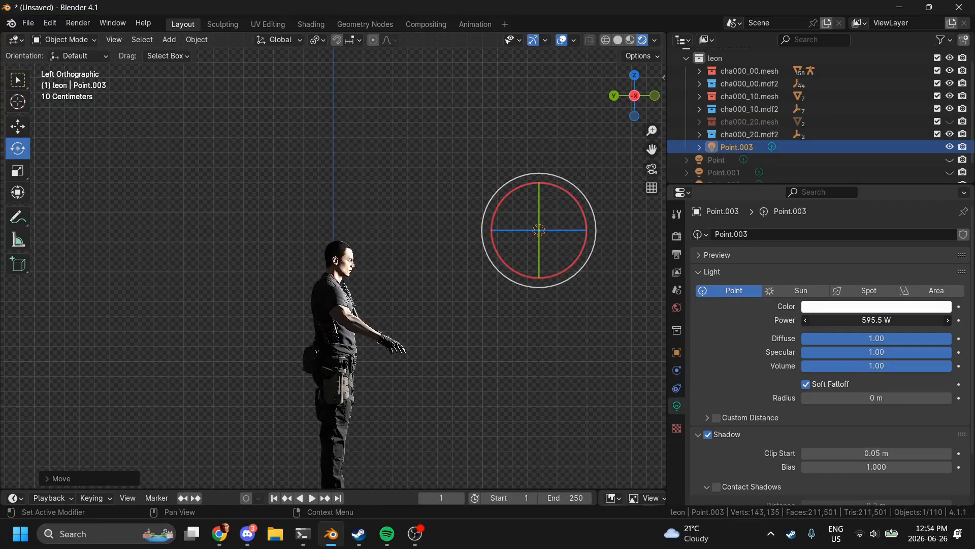
pyautogui.moveTo(865, 397); pyautogui.dragTo(914, 398)
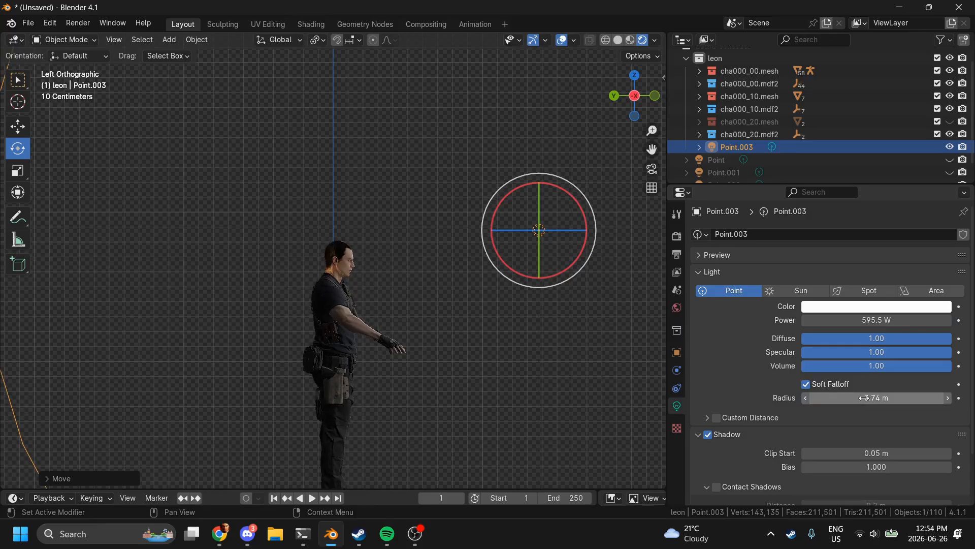
pyautogui.scroll(8, 422, 323)
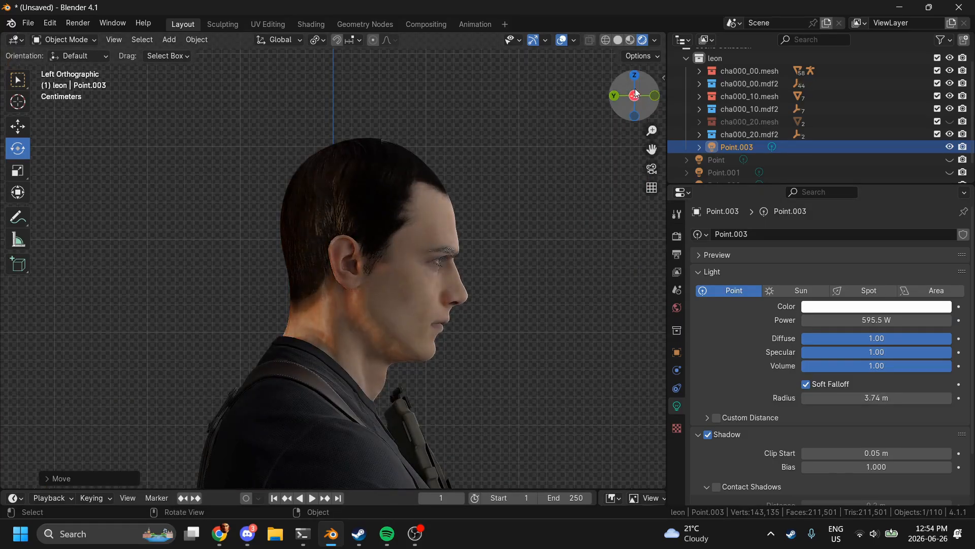
pyautogui.moveTo(637, 93); pyautogui.dragTo(642, 95)
pyautogui.scroll(-6, 488, 122)
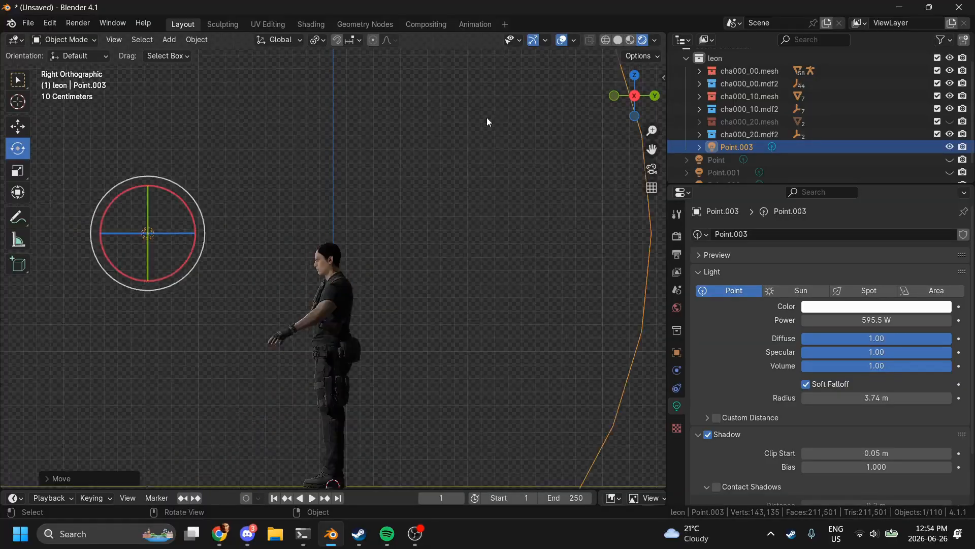
pyautogui.scroll(-3, 488, 122)
pyautogui.scroll(10, 333, 127)
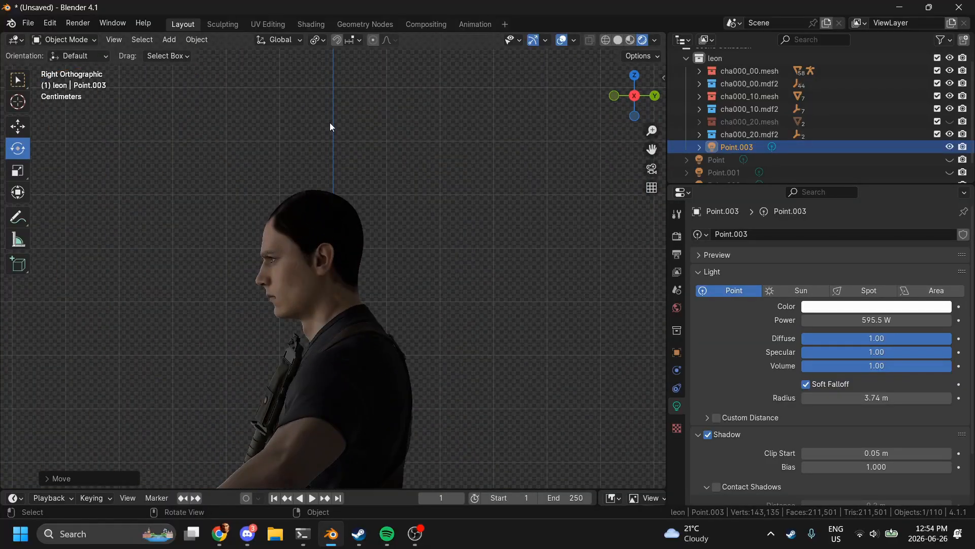
# Step: Raise the new point light's power to 1962.1 W and inspect the ear and neck shading from the side
pyautogui.moveTo(619, 105); pyautogui.dragTo(629, 99)
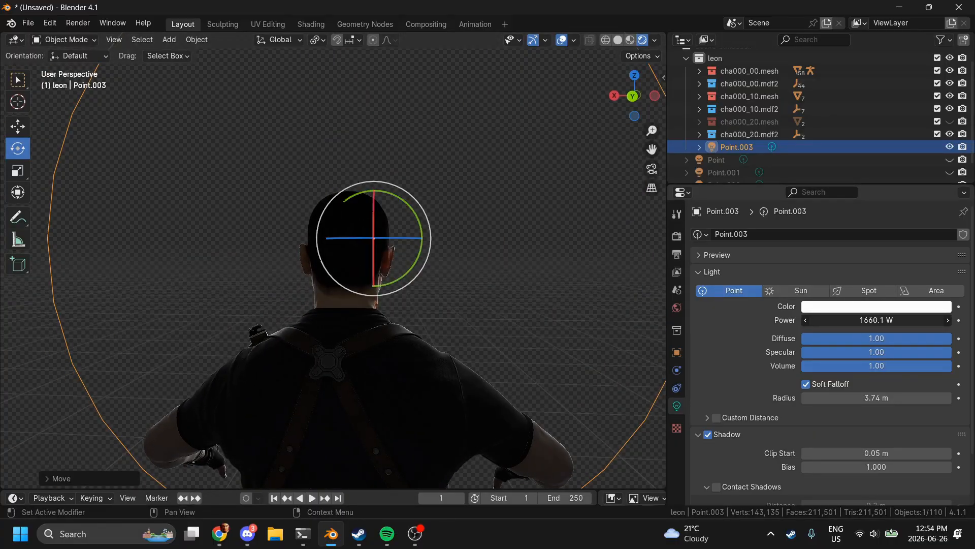
pyautogui.moveTo(847, 320); pyautogui.dragTo(863, 320)
pyautogui.moveTo(619, 87); pyautogui.dragTo(601, 84)
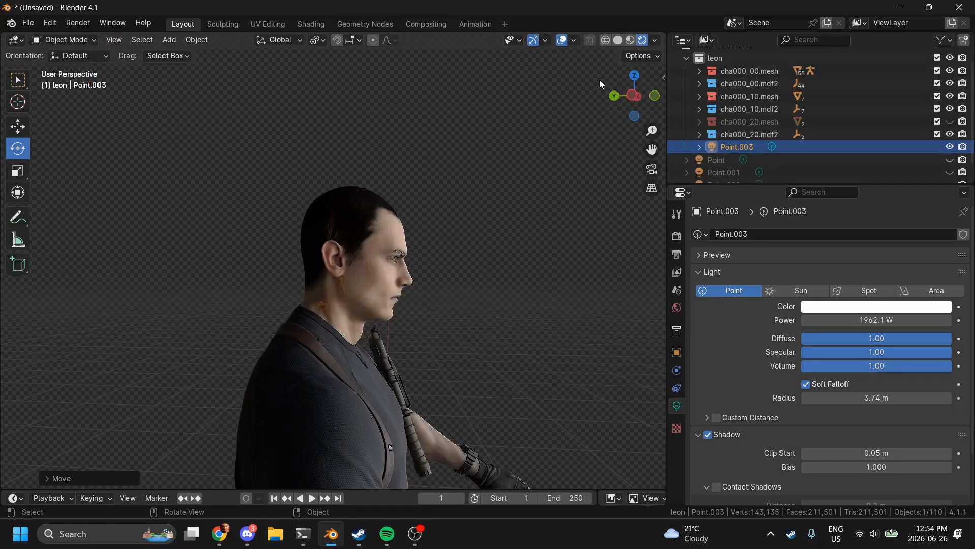
pyautogui.scroll(5, 462, 235)
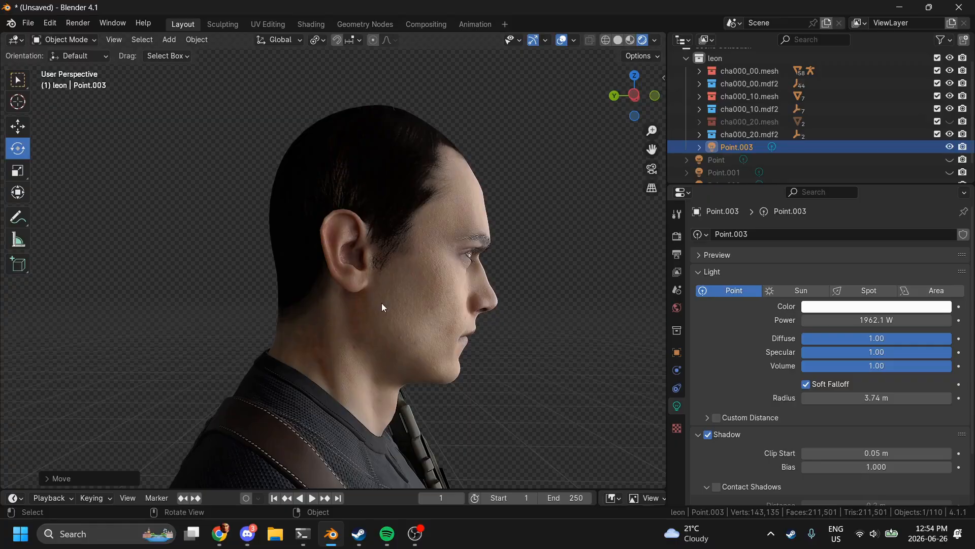
pyautogui.scroll(-4, 562, 225)
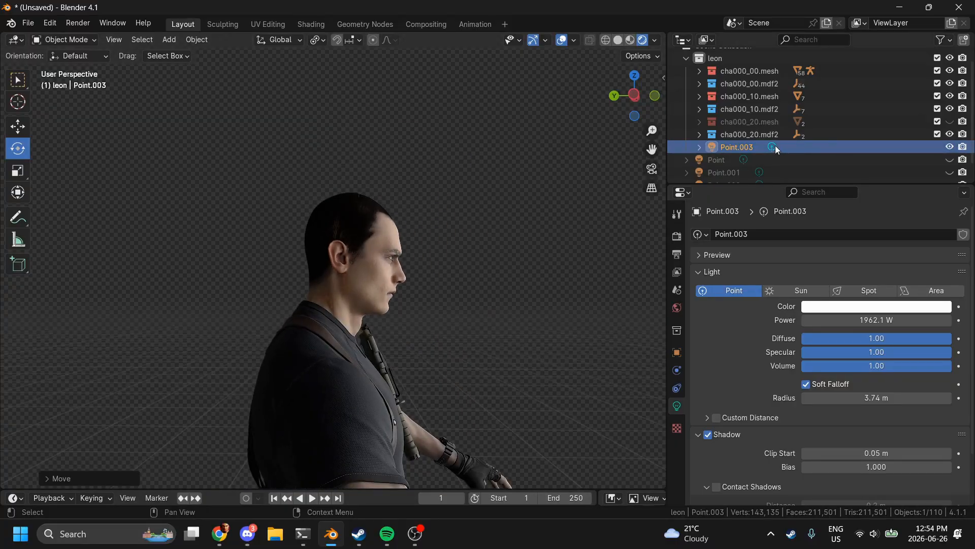
# Step: Delete the Point.003 light and unhide the Point, Point.001 and Point.002 lights
pyautogui.press('Delete')
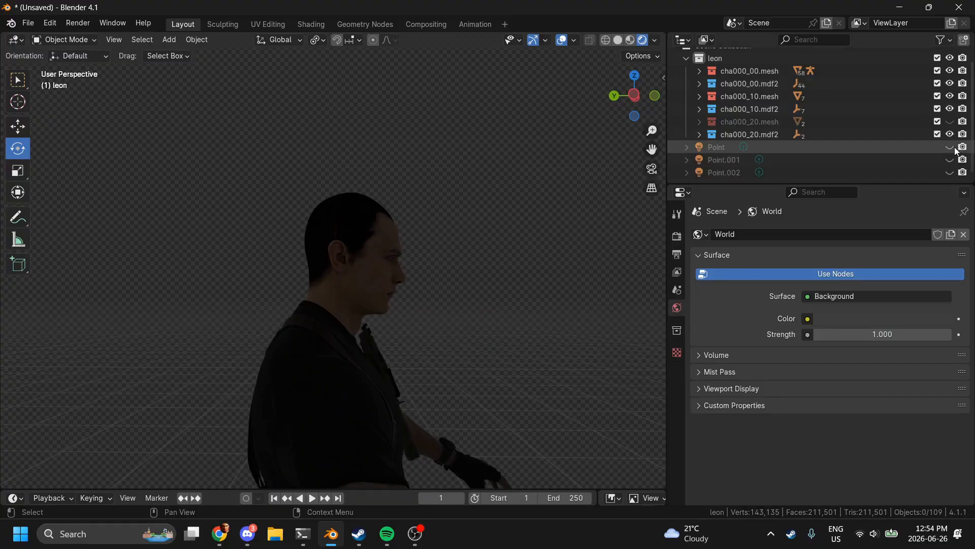
pyautogui.moveTo(950, 147); pyautogui.dragTo(949, 172)
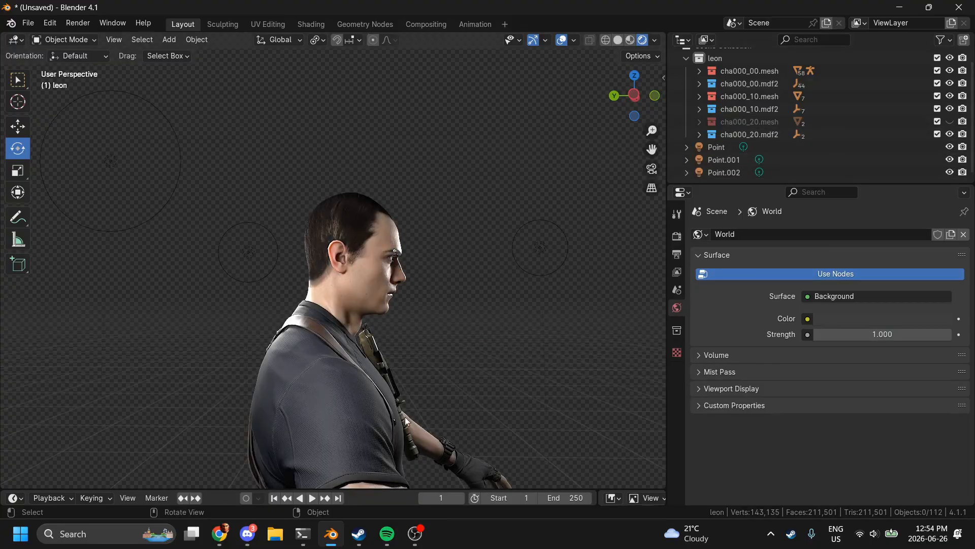
# Step: Select the face mesh in the front view and hide the Point.001 and Point.002 lights
pyautogui.click(655, 92)
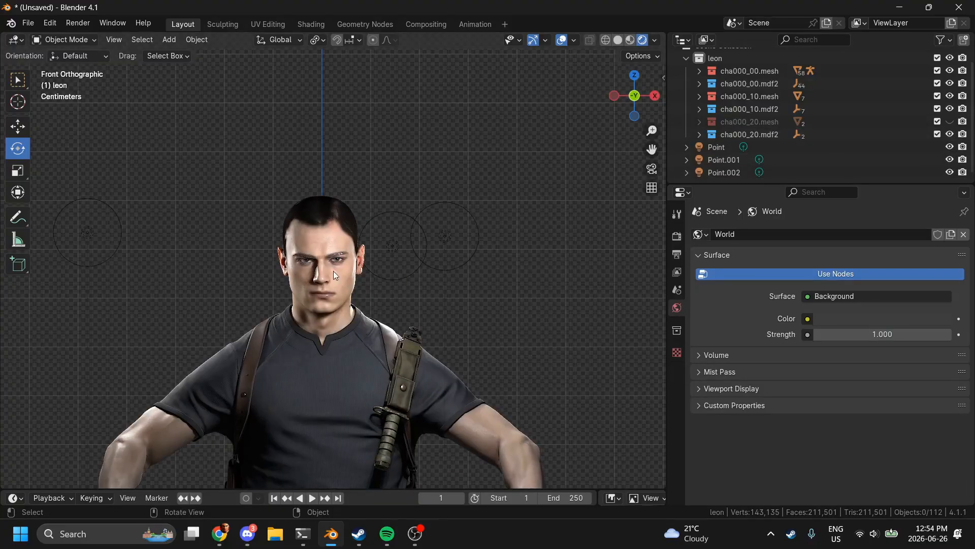
pyautogui.scroll(5, 329, 271)
pyautogui.click(327, 275)
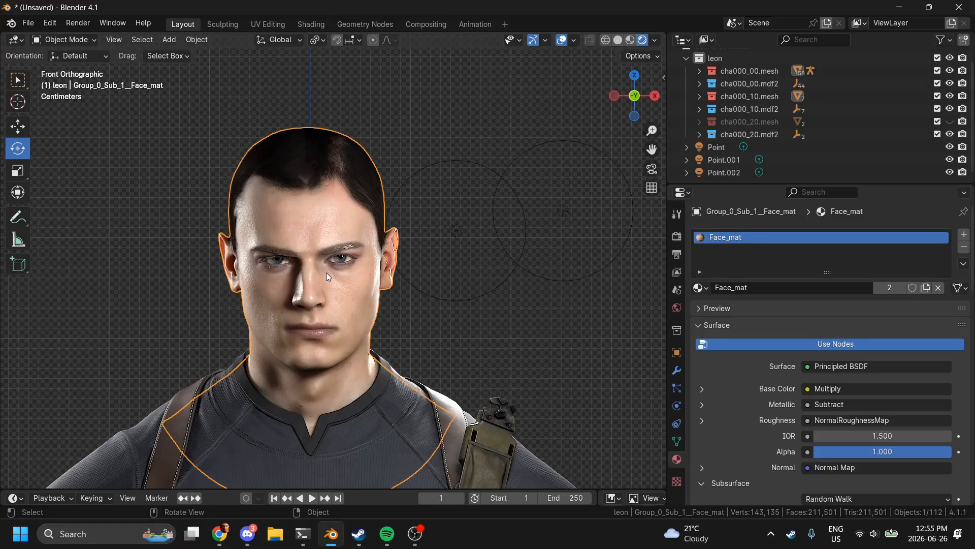
pyautogui.click(950, 159)
pyautogui.click(949, 173)
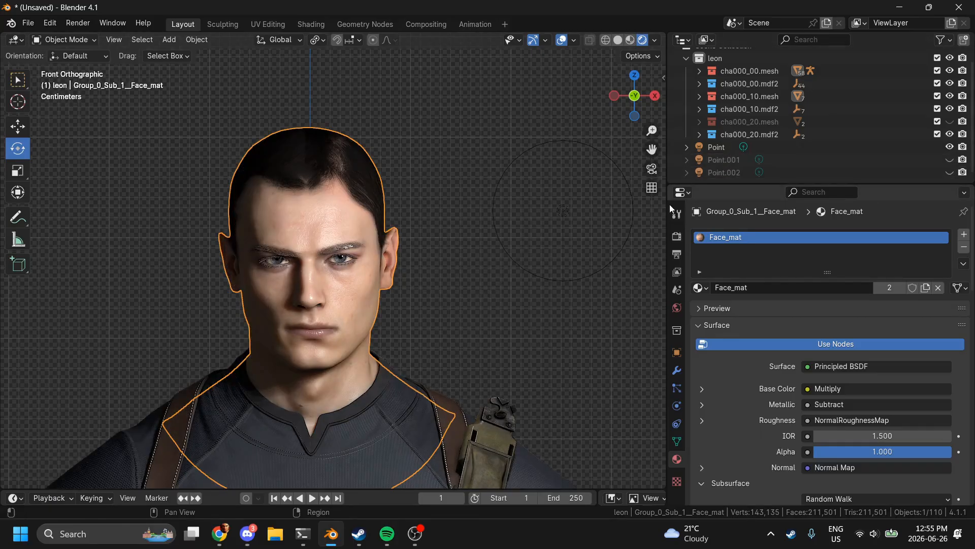
# Step: Switch the scene's render engine to Cycles
pyautogui.click(677, 236)
pyautogui.click(839, 235)
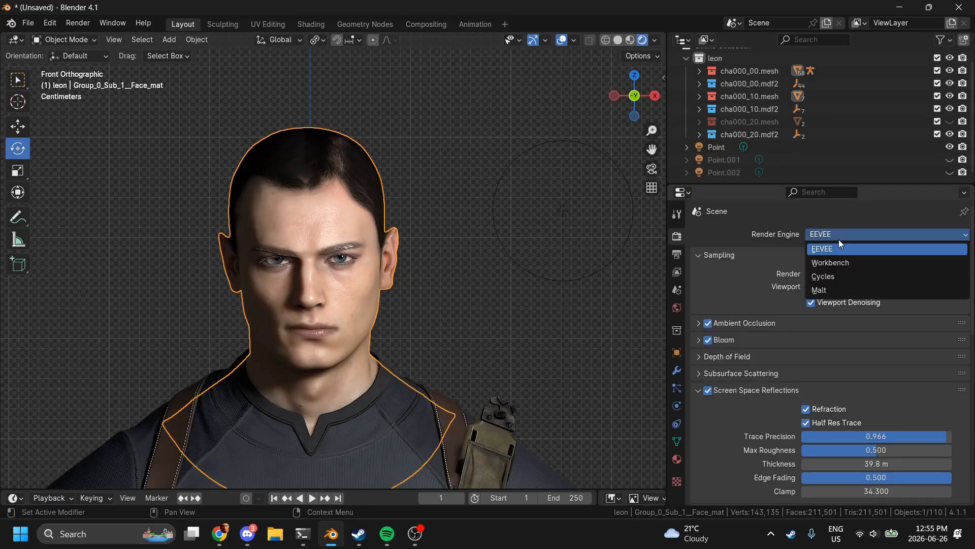
pyautogui.click(818, 275)
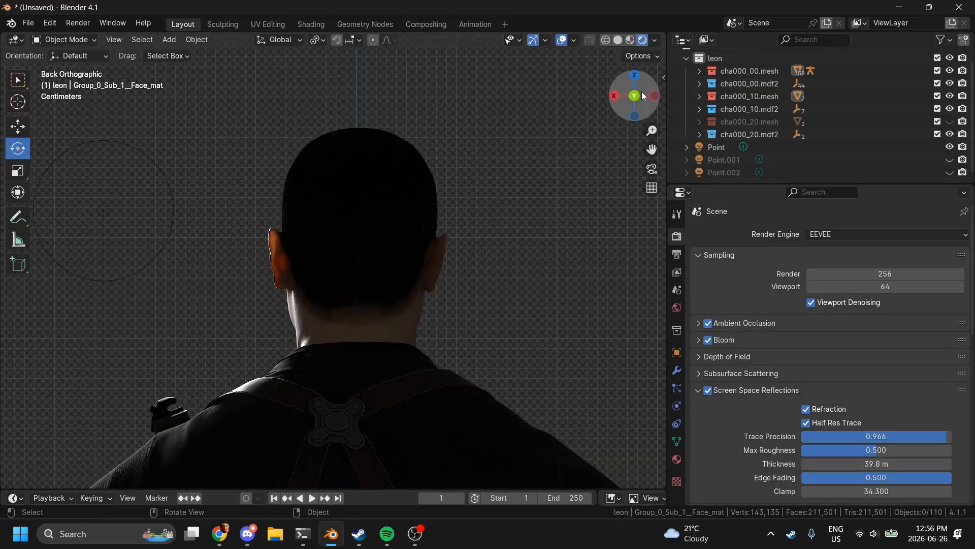
# Step: Check the face and the back of the head under the Point light, and unhide Point.001 and Point.002
pyautogui.moveTo(357, 201); pyautogui.dragTo(357, 195, button='middle')
pyautogui.scroll(4, 357, 201)
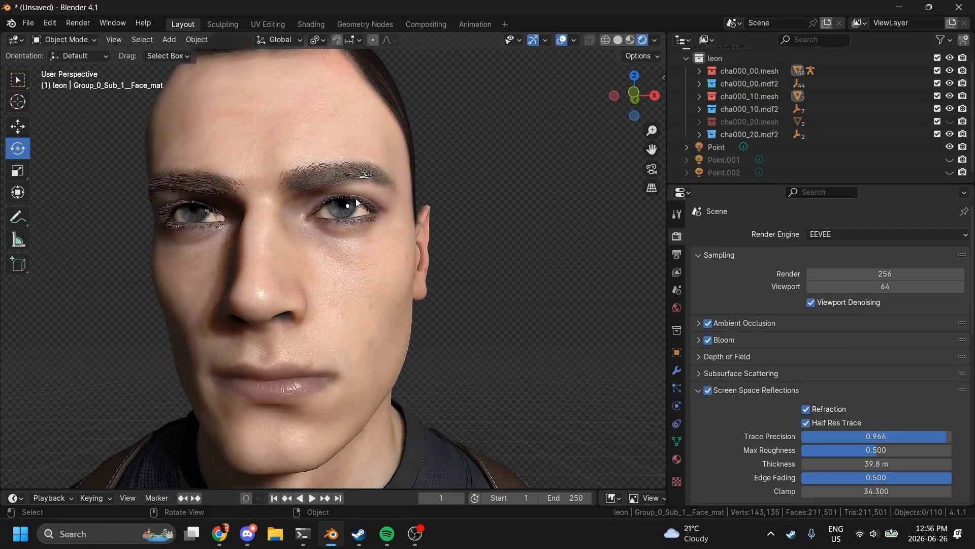
pyautogui.click(333, 280)
pyautogui.moveTo(623, 109); pyautogui.dragTo(739, 143)
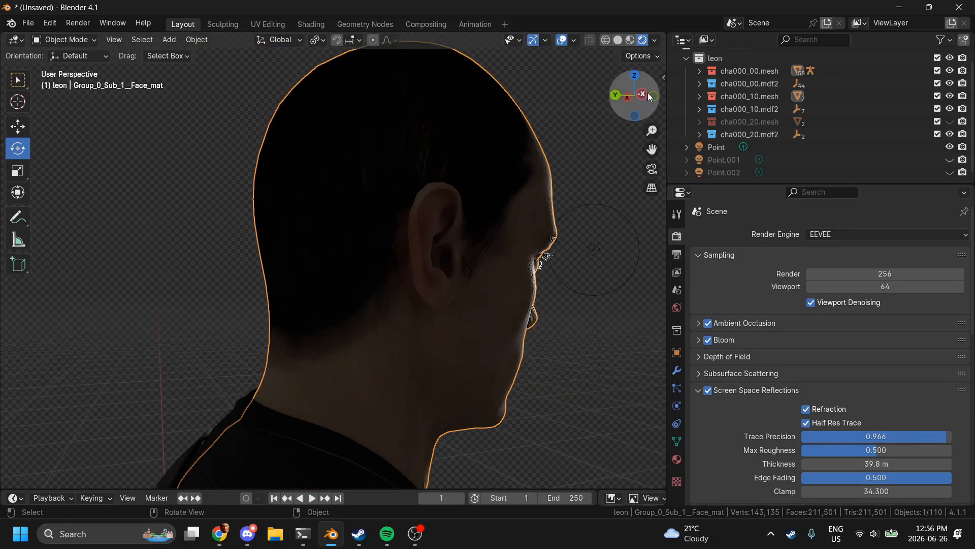
pyautogui.moveTo(645, 94)
pyautogui.mouseDown()
pyautogui.moveTo(540, 93)
pyautogui.moveTo(594, 77)
pyautogui.moveTo(662, 100)
pyautogui.mouseUp()
pyautogui.click(949, 159)
pyautogui.click(949, 172)
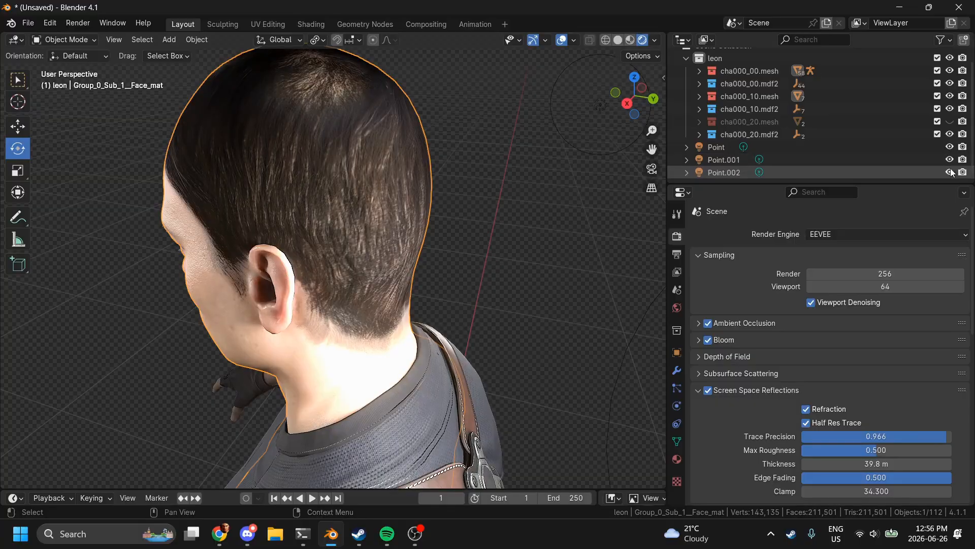
# Step: Show the cha000_20.mesh hair collection in the front view and clear the selection
pyautogui.click(609, 91)
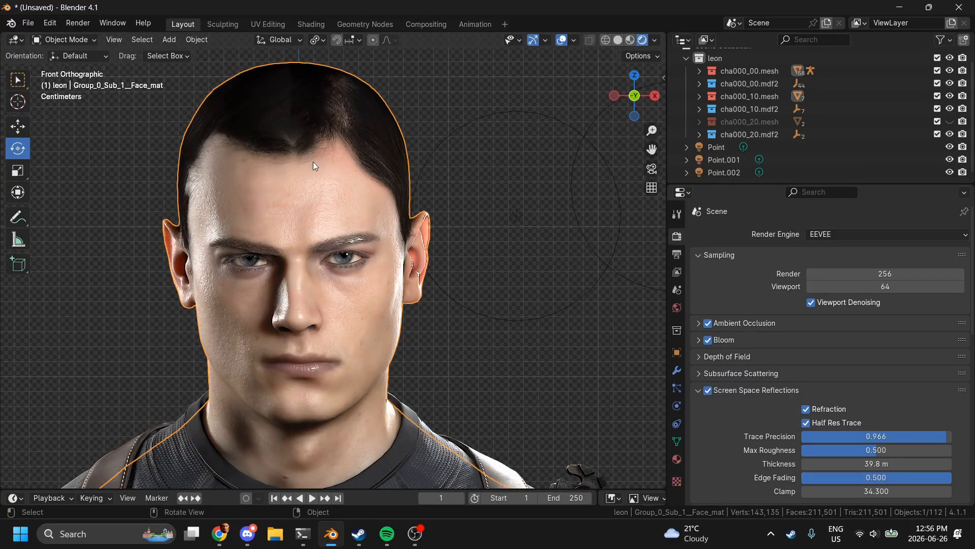
pyautogui.click(949, 121)
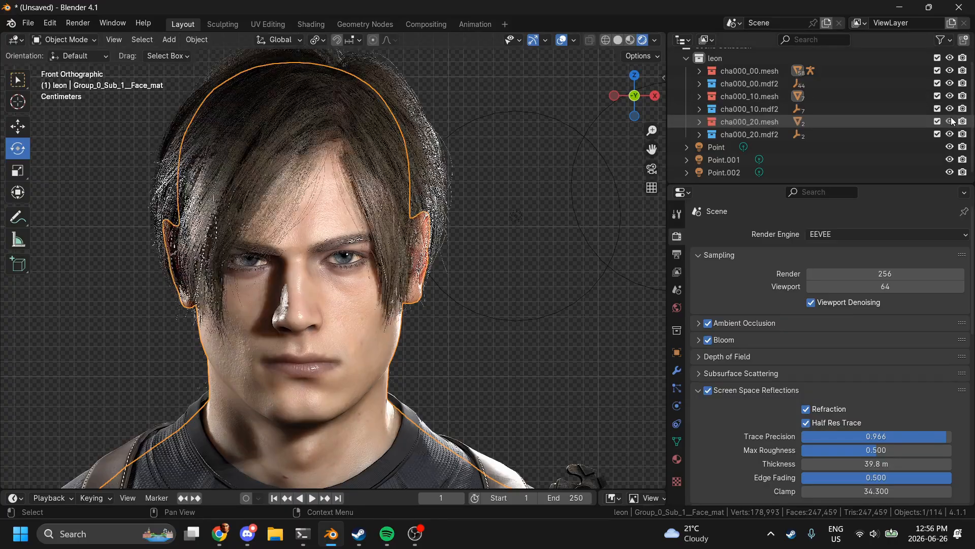
pyautogui.click(556, 209)
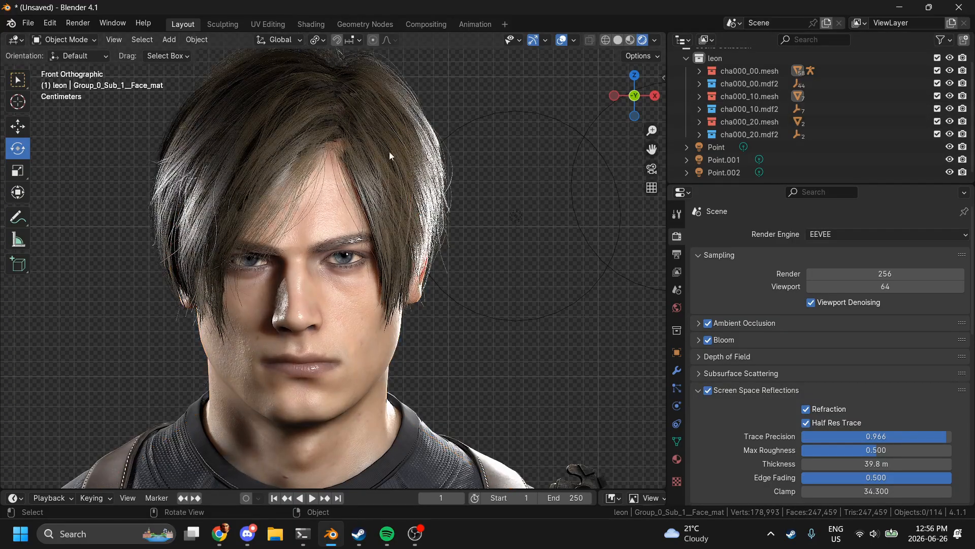
# Step: Enable Subsurface Translucency in the settings of the hair mesh's Hair01_Mat material
pyautogui.click(389, 151)
pyautogui.click(634, 427)
pyautogui.click(676, 458)
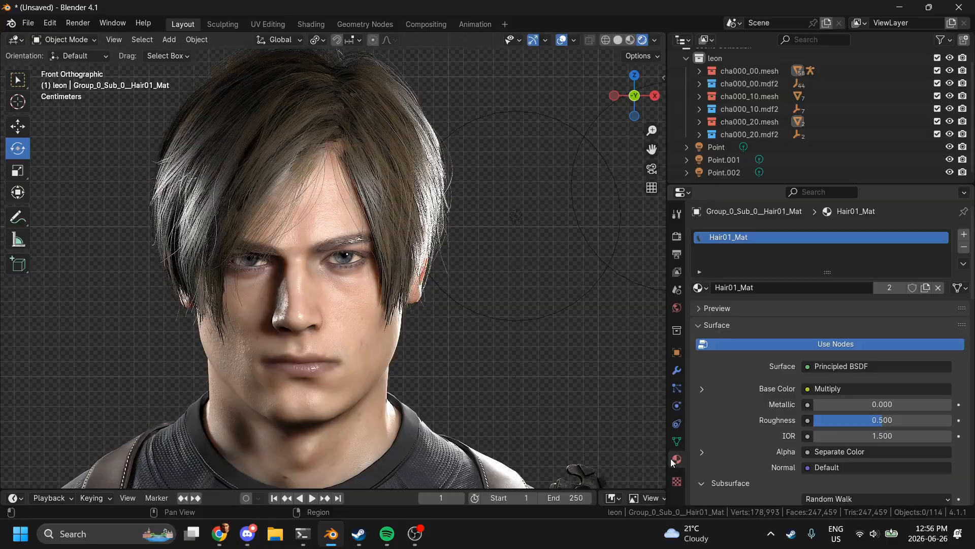
pyautogui.scroll(-15, 779, 391)
pyautogui.click(841, 348)
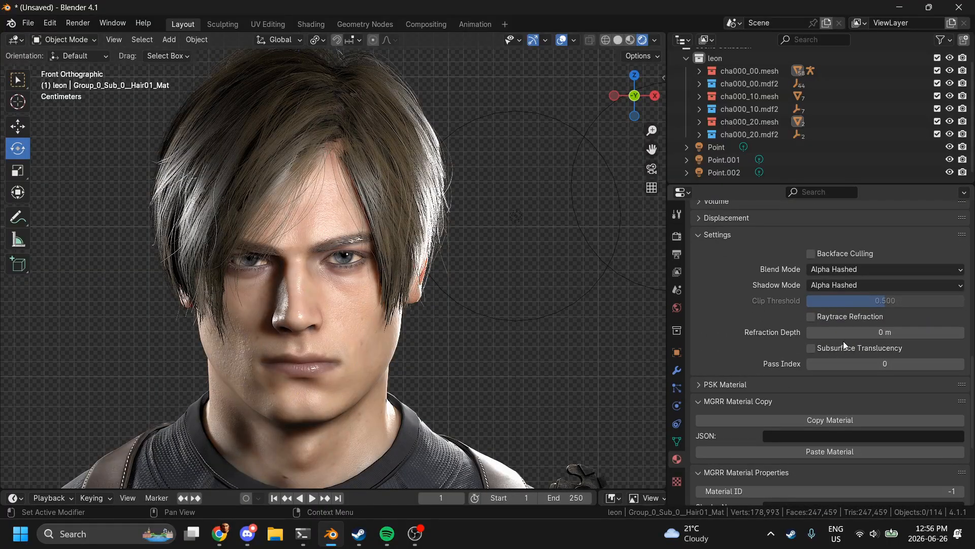
pyautogui.scroll(-2, 507, 249)
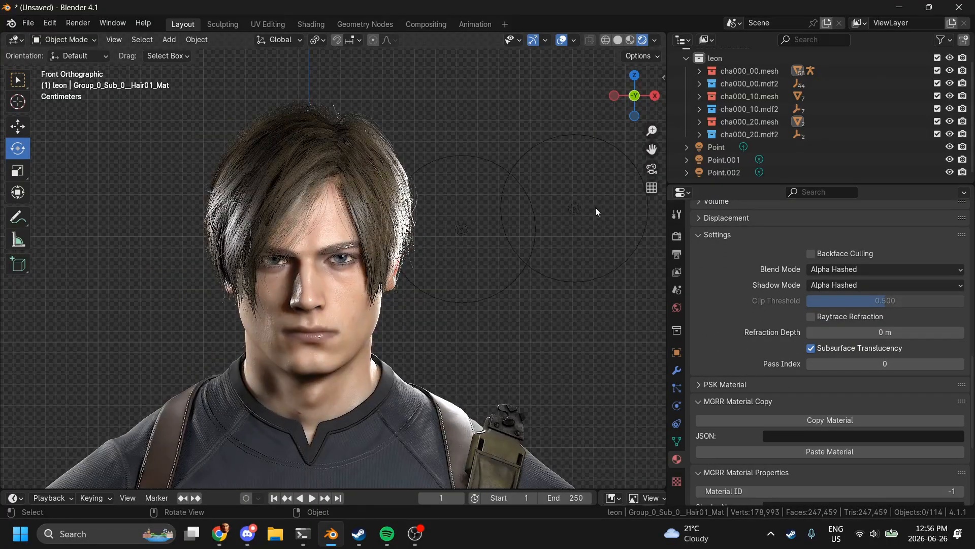
# Step: Hide the Point light and bring the Specular of both Point.001 and Point.002 down to 0.00
pyautogui.click(949, 147)
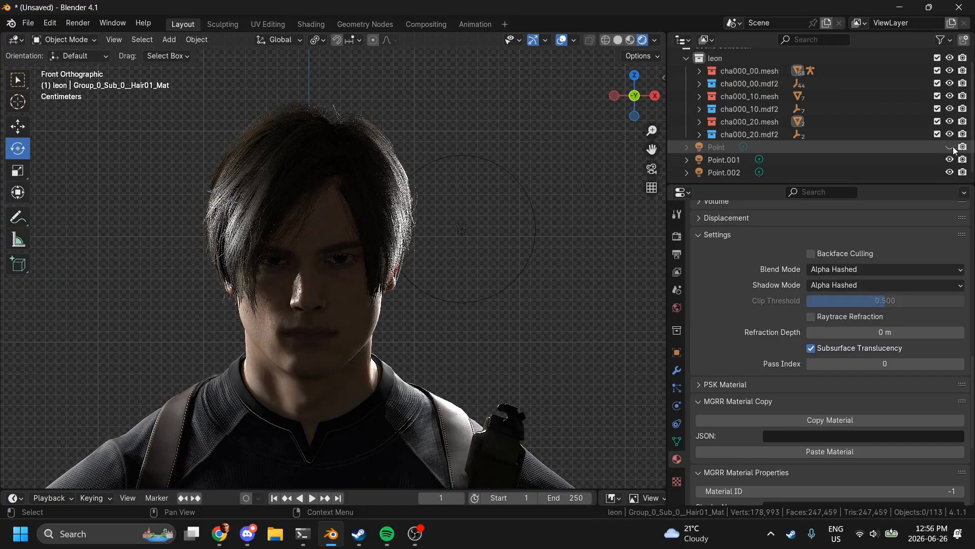
pyautogui.click(813, 157)
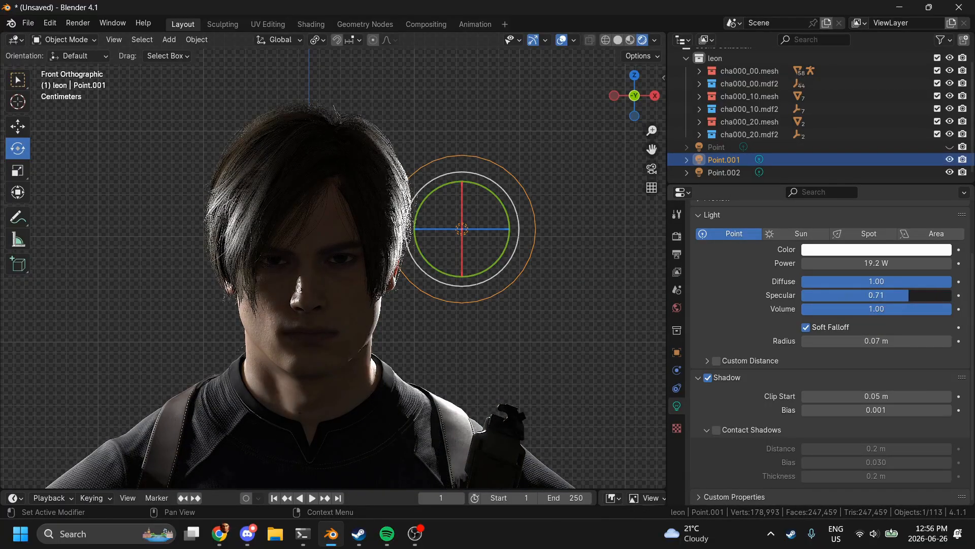
pyautogui.moveTo(914, 295); pyautogui.dragTo(800, 294)
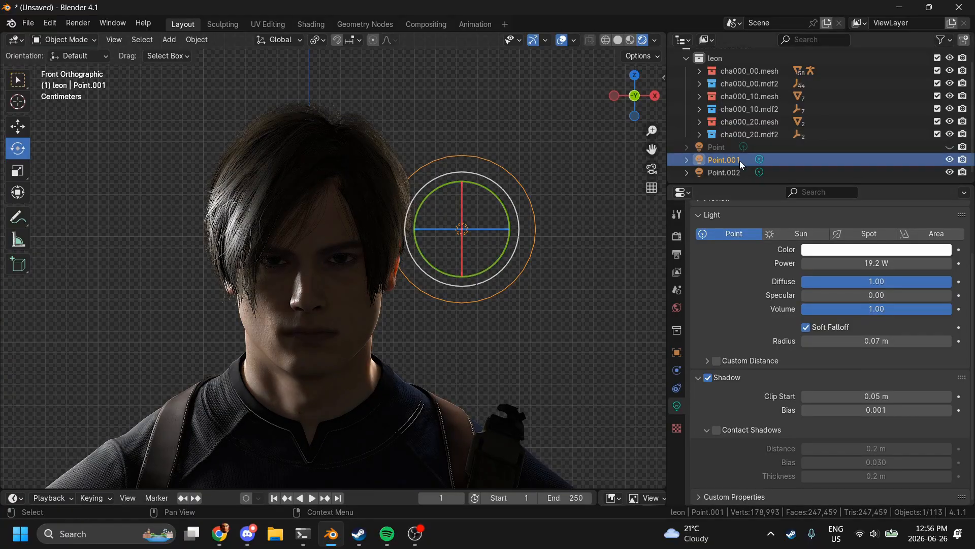
pyautogui.click(733, 172)
pyautogui.moveTo(909, 295); pyautogui.dragTo(800, 295)
# Step: Turn off Subsurface Translucency in the settings of the hair mesh's Hair01_Mat material and hide the viewport overlays
pyautogui.click(383, 174)
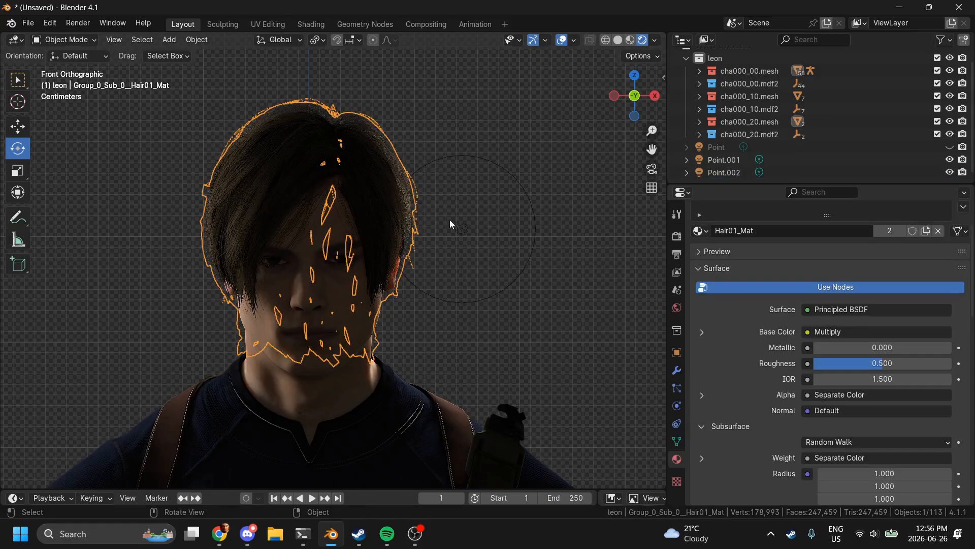
pyautogui.scroll(-12, 866, 454)
pyautogui.scroll(-4, 865, 454)
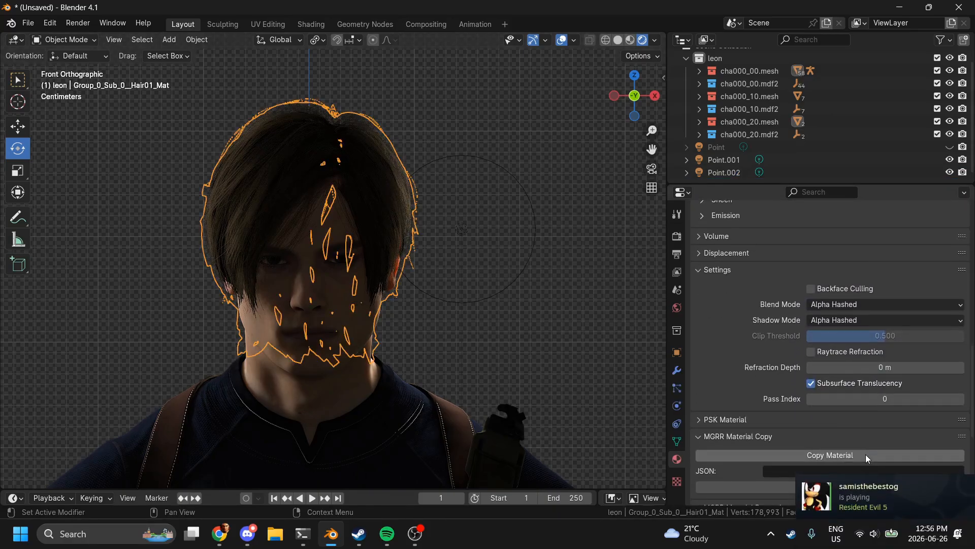
pyautogui.click(831, 384)
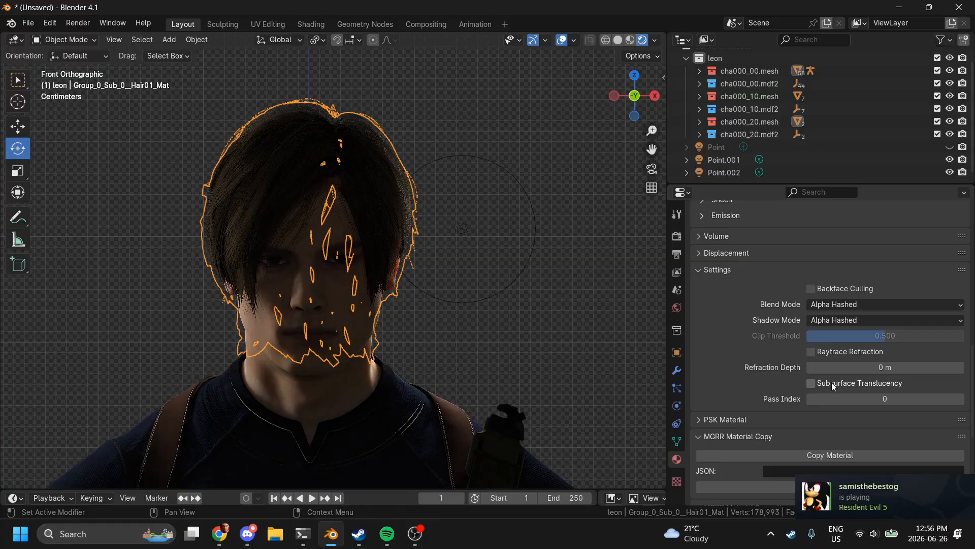
pyautogui.click(562, 40)
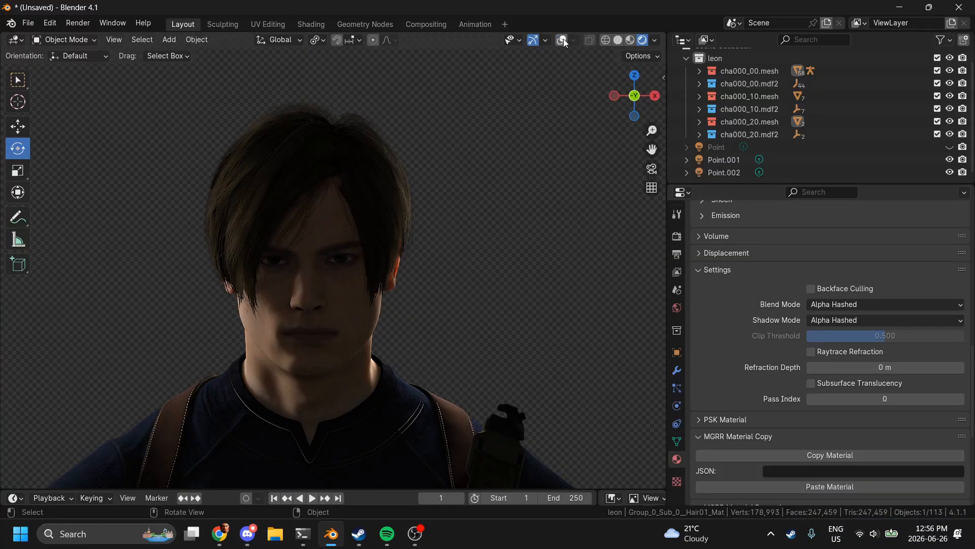
# Step: Toggle Hair01_Mat's Subsurface Translucency on and off to compare the hair shading, leaving it enabled
pyautogui.click(847, 386)
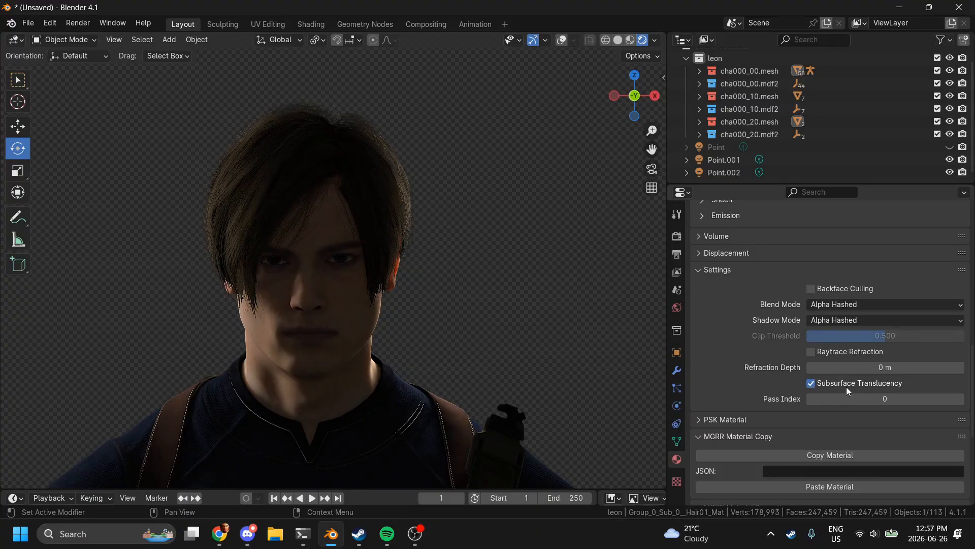
pyautogui.click(846, 386)
pyautogui.click(847, 386)
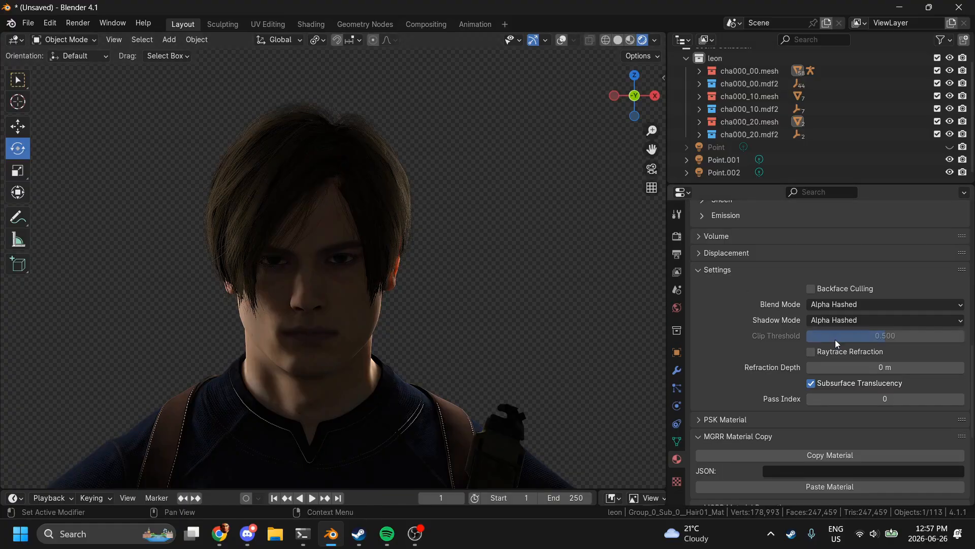
pyautogui.click(835, 384)
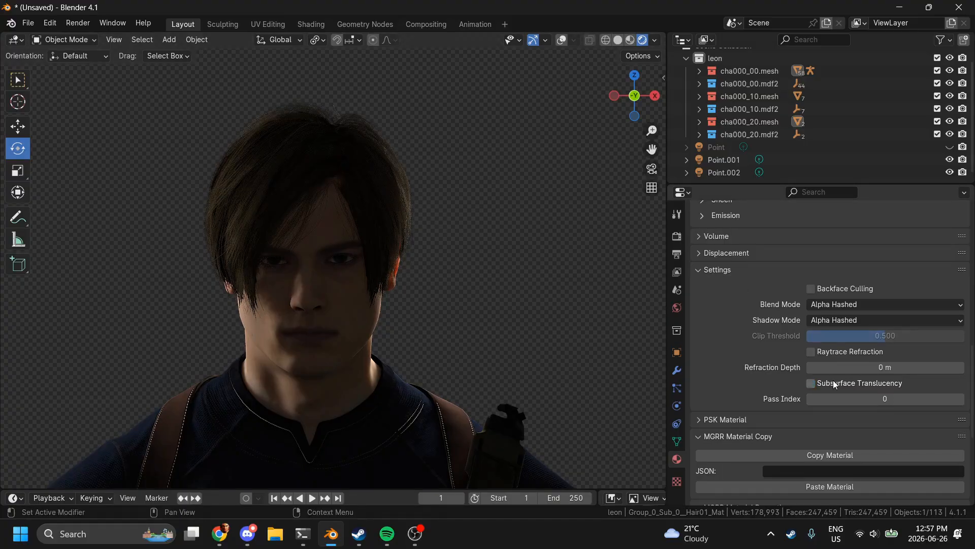
pyautogui.click(835, 384)
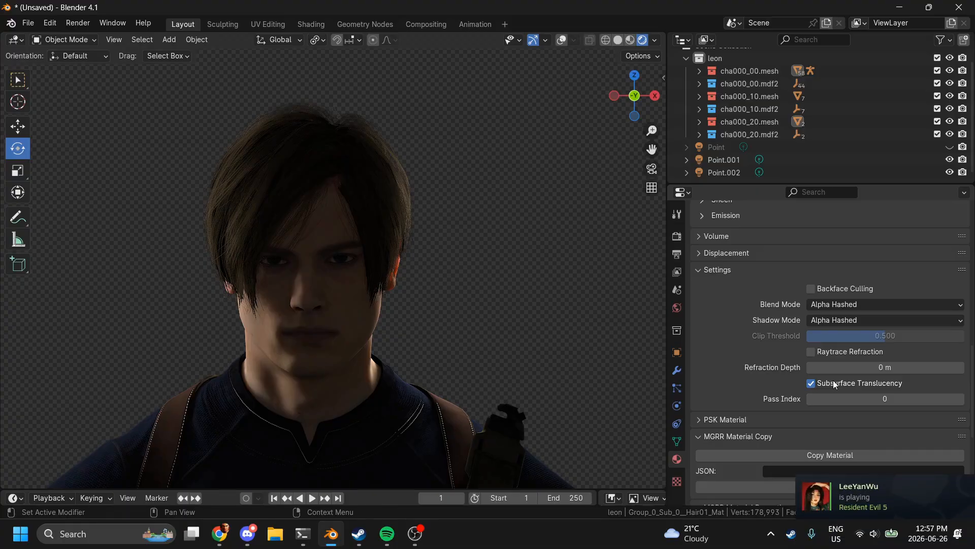
# Step: Unhide the Point light and inspect the hair from behind, up close and in the front view
pyautogui.click(949, 147)
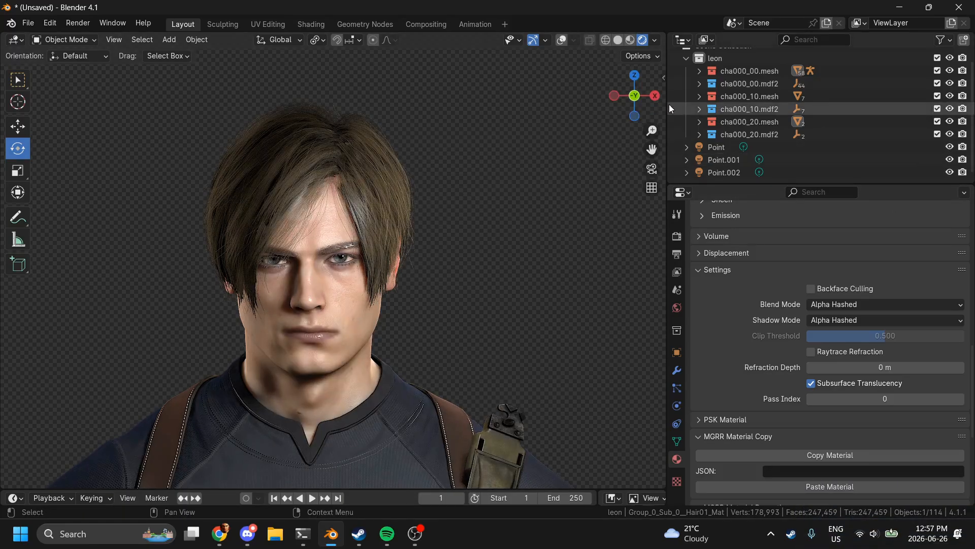
pyautogui.moveTo(635, 96); pyautogui.dragTo(515, 68)
pyautogui.scroll(6, 465, 215)
pyautogui.scroll(-5, 465, 215)
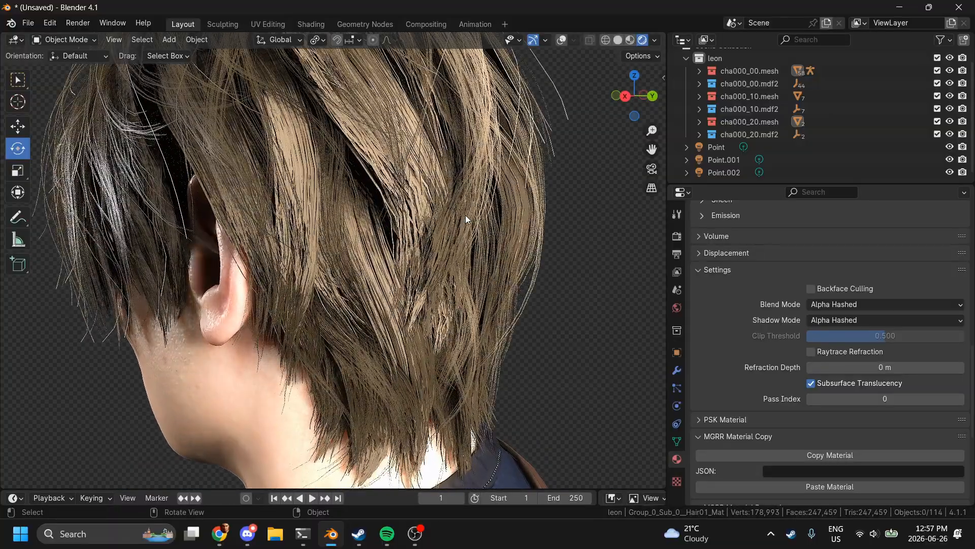
pyautogui.click(613, 96)
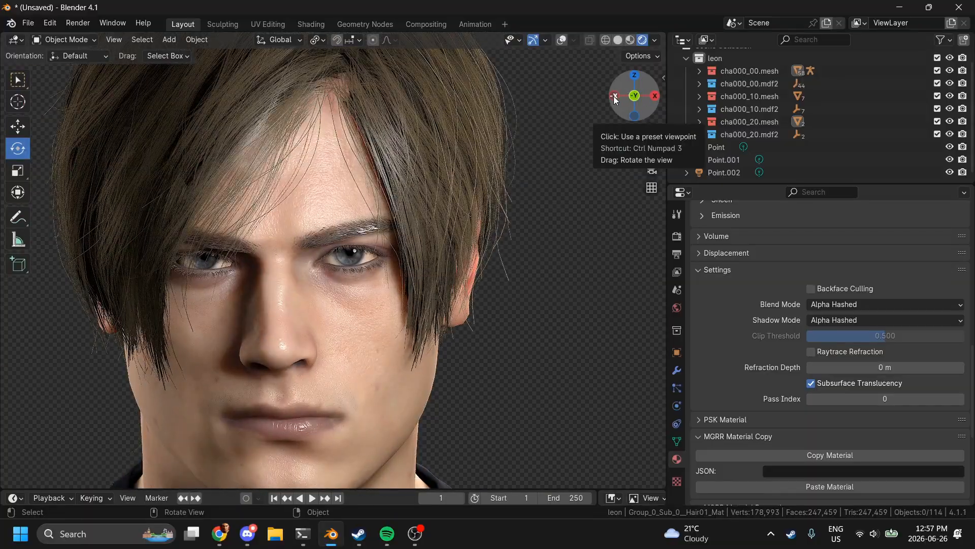
pyautogui.scroll(-3, 615, 117)
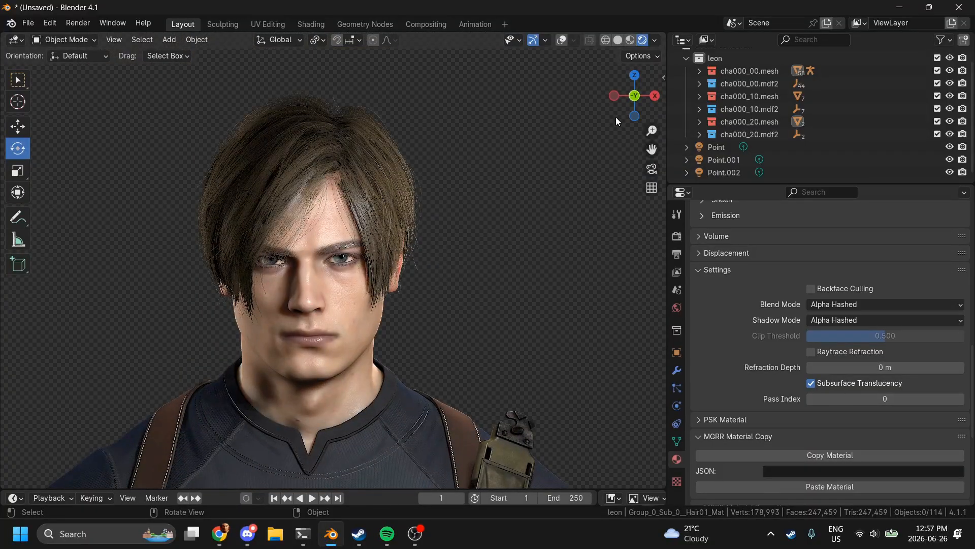
# Step: Raise the Specular of both Point.001 and Point.002 to 1.00
pyautogui.click(290, 180)
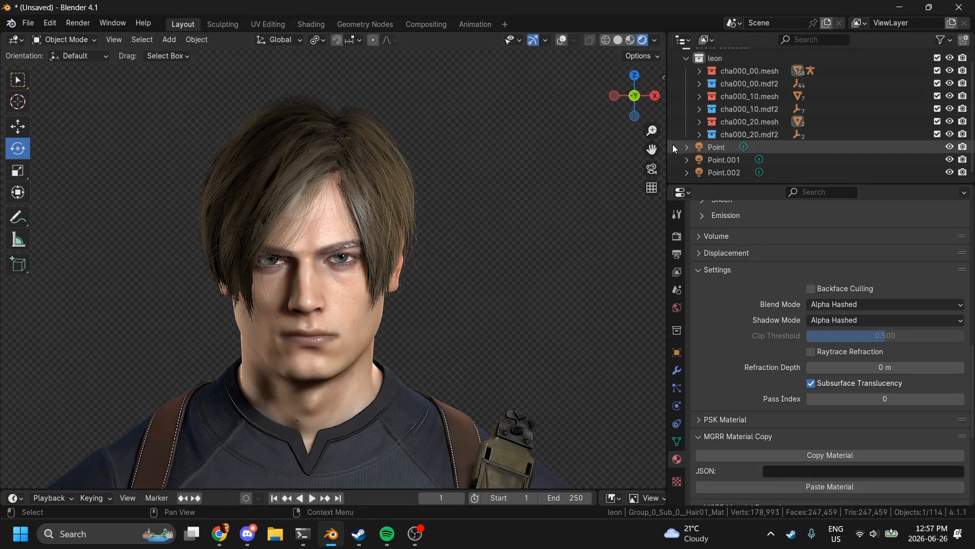
pyautogui.click(723, 158)
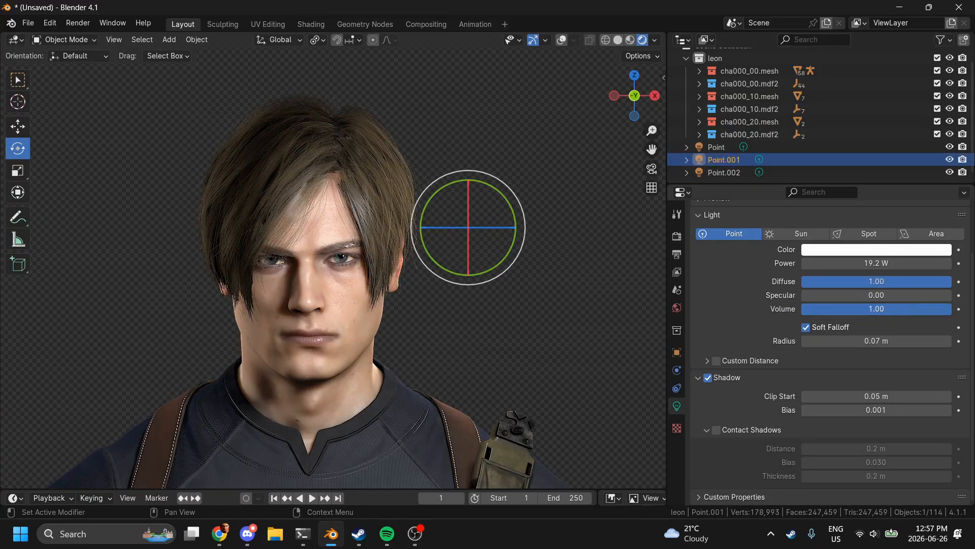
pyautogui.moveTo(878, 297); pyautogui.dragTo(951, 296)
pyautogui.click(732, 172)
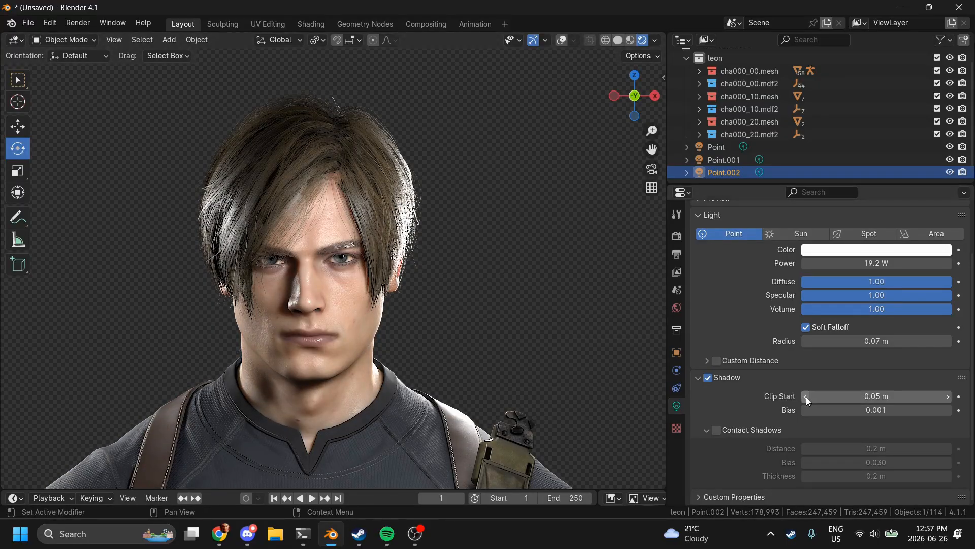
# Step: Set Point.002's power to 6.9 W and give it the pale blue color D3E9FF
pyautogui.moveTo(876, 262)
pyautogui.mouseDown()
pyautogui.moveTo(823, 263)
pyautogui.moveTo(863, 262)
pyautogui.mouseUp()
pyautogui.click(861, 251)
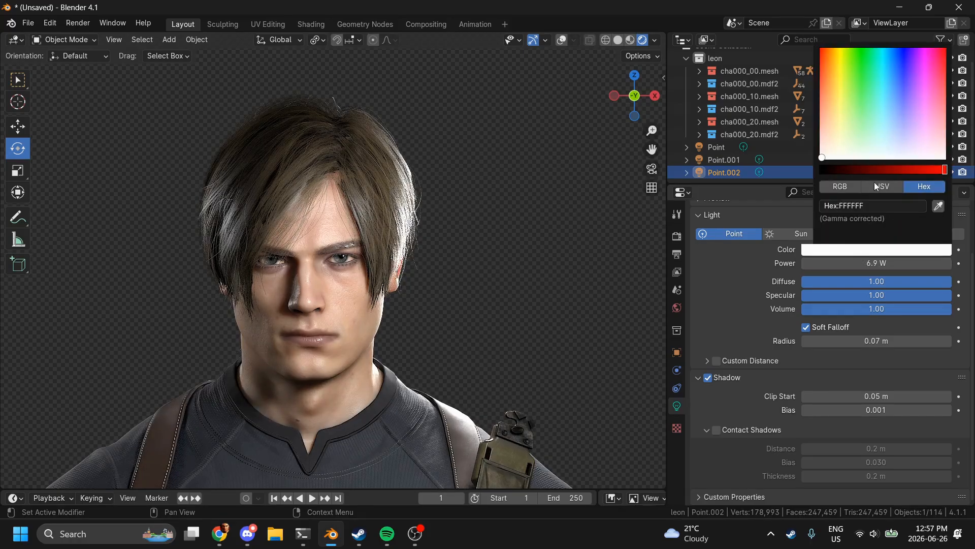
pyautogui.click(895, 122)
pyautogui.moveTo(895, 120); pyautogui.dragTo(904, 138)
pyautogui.click(880, 251)
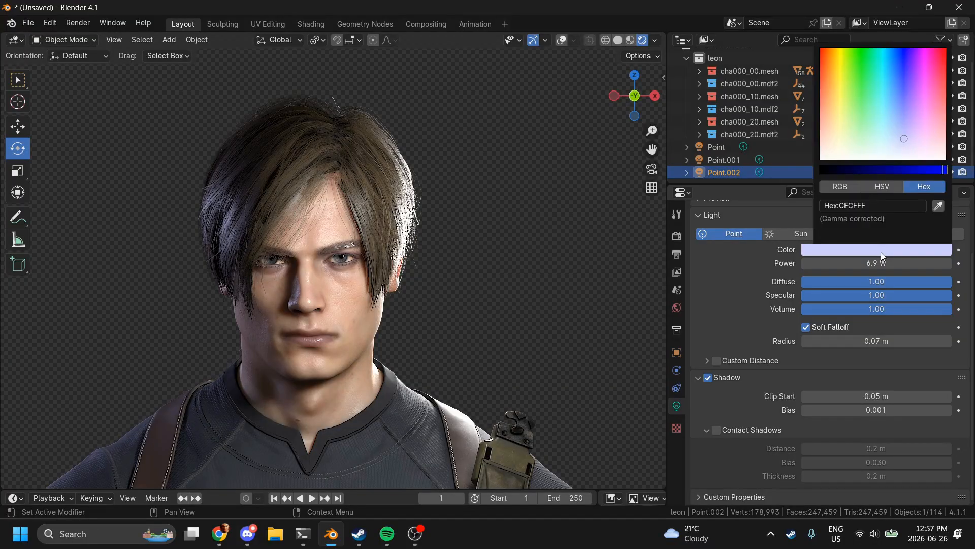
pyautogui.moveTo(842, 113); pyautogui.dragTo(893, 139)
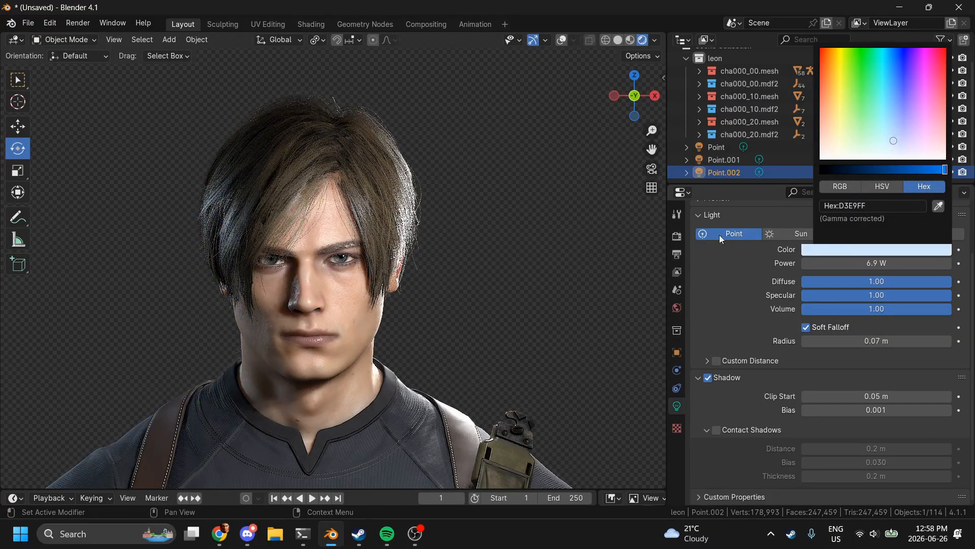
# Step: Keep Point.001 as a point light and give it the warm color FFEDC8
pyautogui.click(724, 147)
pyautogui.click(732, 161)
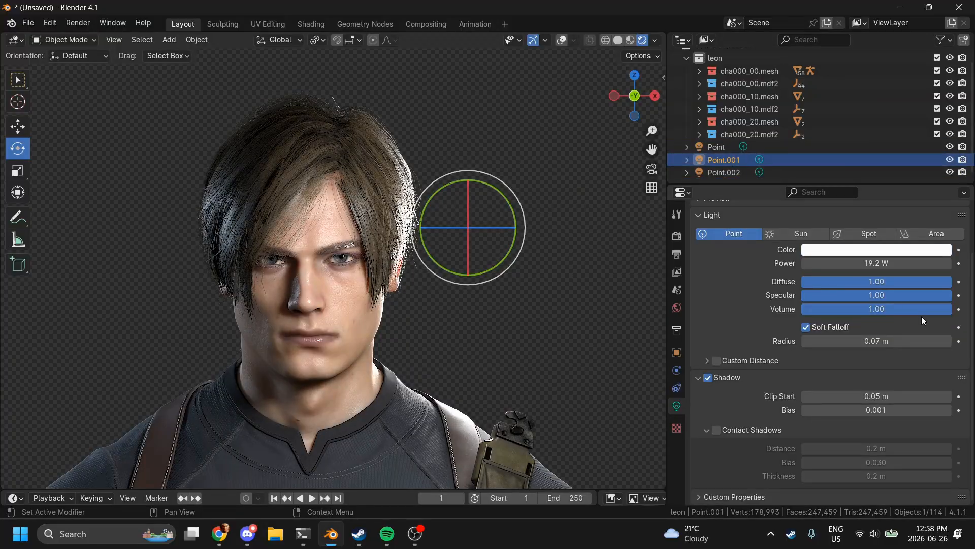
pyautogui.click(871, 237)
pyautogui.click(733, 233)
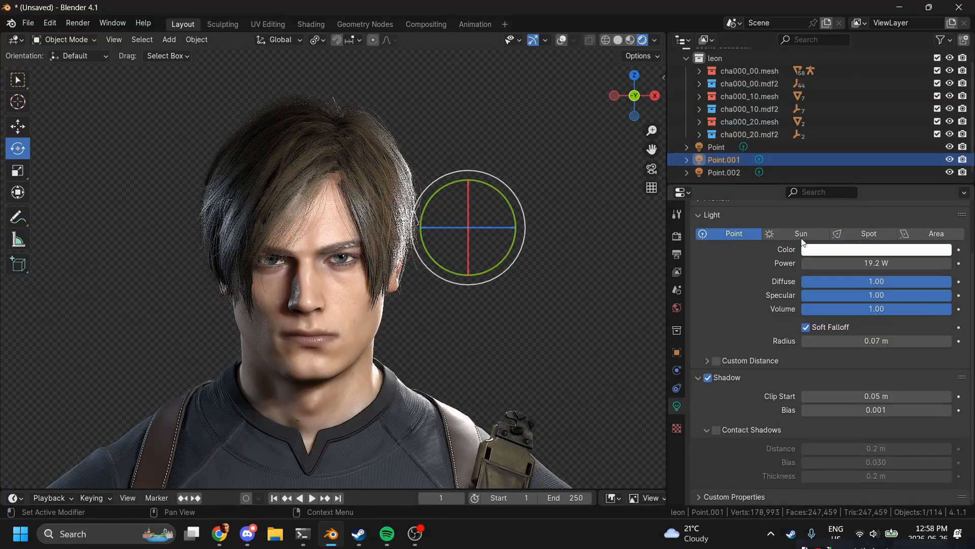
pyautogui.click(866, 250)
pyautogui.moveTo(831, 142); pyautogui.dragTo(834, 136)
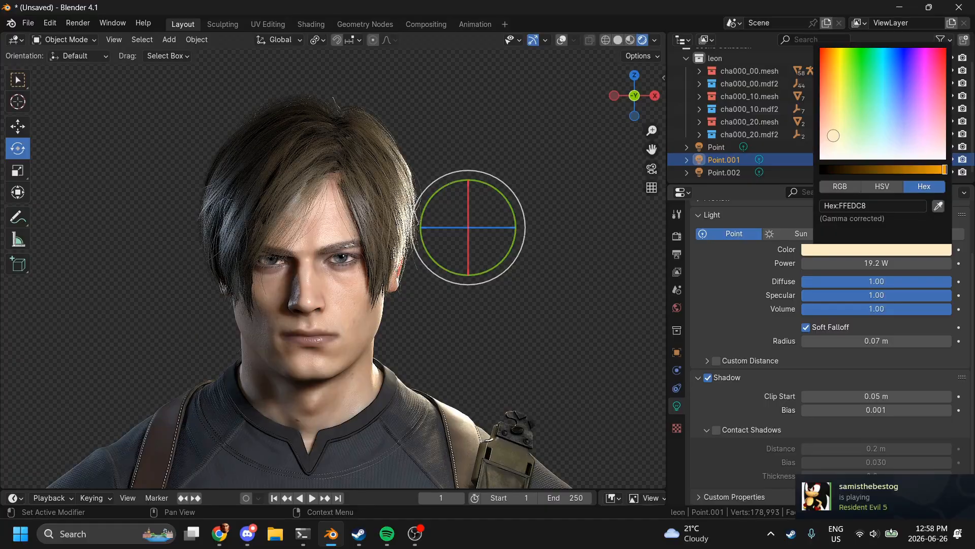
# Step: Tint the main Point light a pale warm cream and clear the selection
pyautogui.click(718, 148)
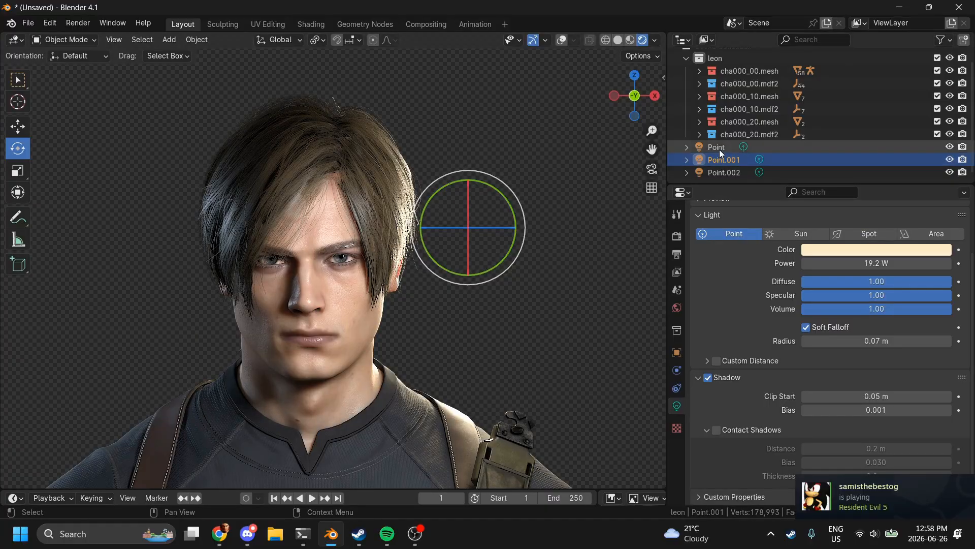
pyautogui.click(838, 251)
pyautogui.click(833, 134)
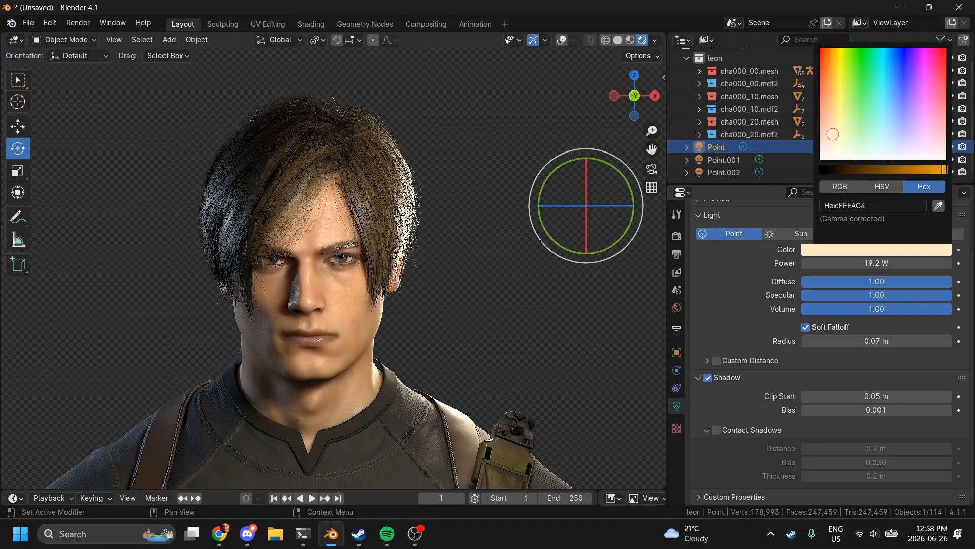
pyautogui.moveTo(833, 134); pyautogui.dragTo(833, 145)
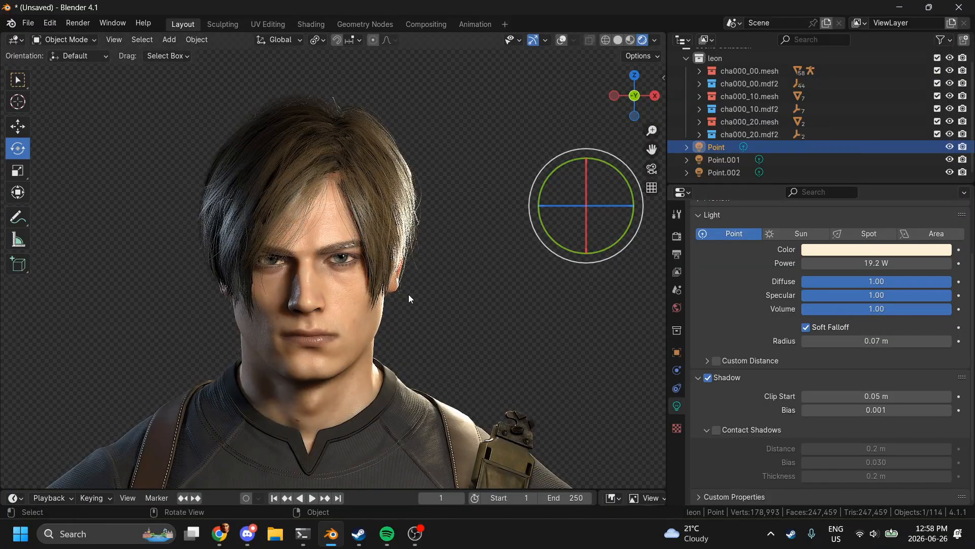
pyautogui.scroll(2, 408, 294)
pyautogui.click(482, 304)
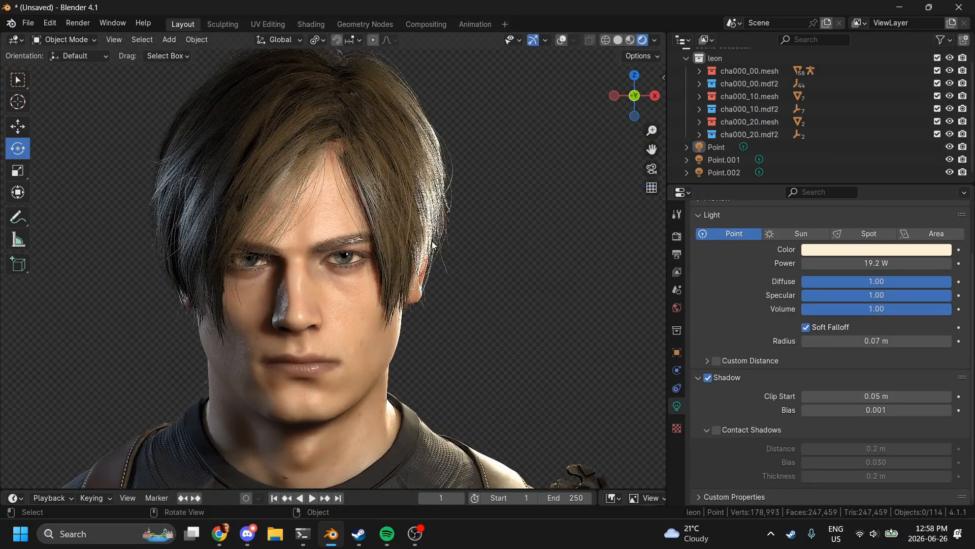
# Step: Select the hair mesh, switch to the Shading workspace with the head centered in the viewport, and clear the selection
pyautogui.click(386, 192)
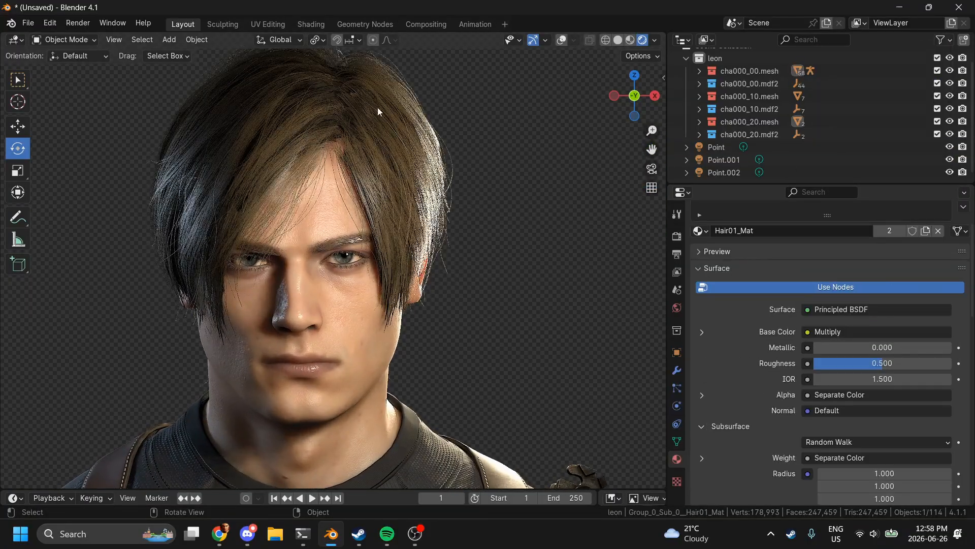
pyautogui.click(311, 24)
pyautogui.scroll(4, 465, 93)
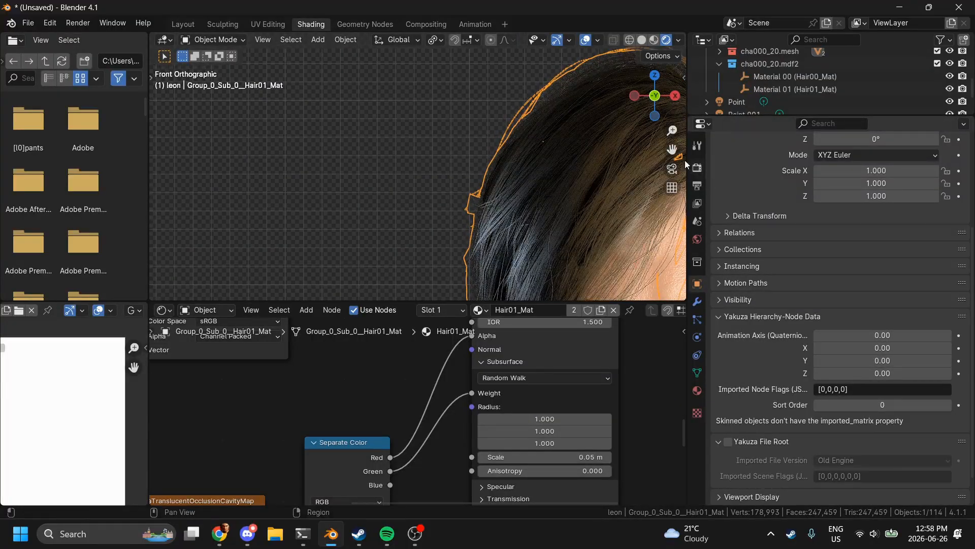
pyautogui.moveTo(664, 148); pyautogui.dragTo(403, 89)
pyautogui.scroll(-3, 665, 147)
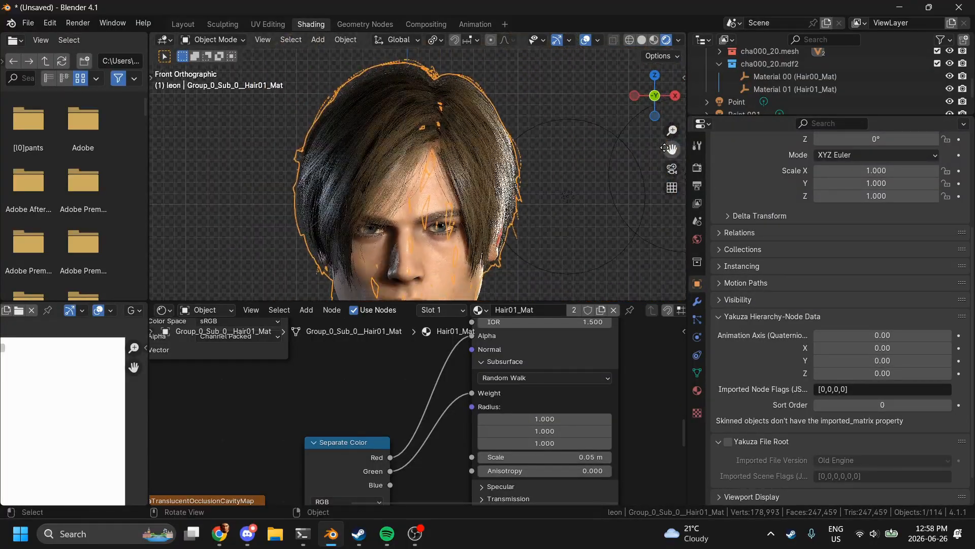
pyautogui.click(590, 99)
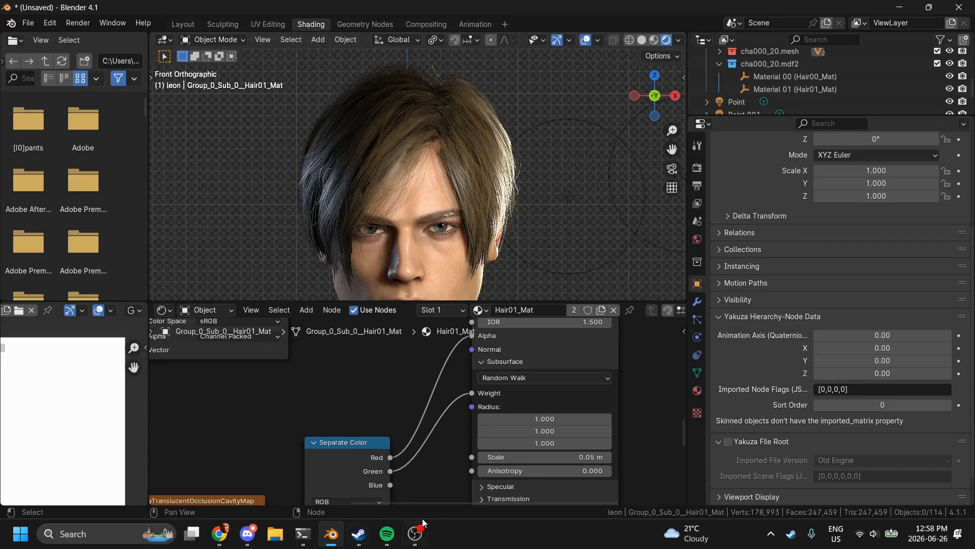
# Step: Preview the NormalRoughnessMap texture of Hair01_Mat in the image editor, showing its color without alpha
pyautogui.scroll(-5, 484, 483)
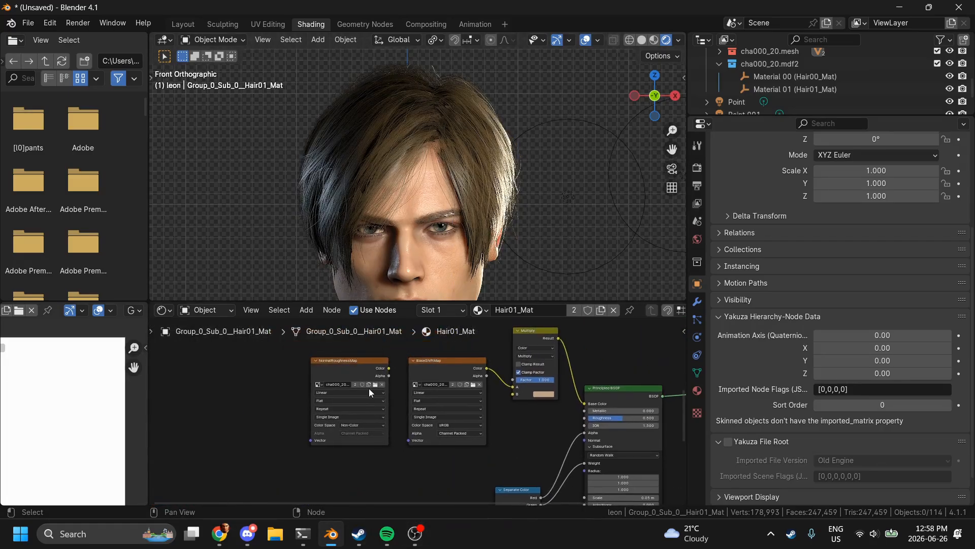
pyautogui.click(354, 374)
pyautogui.click(133, 310)
pyautogui.click(165, 338)
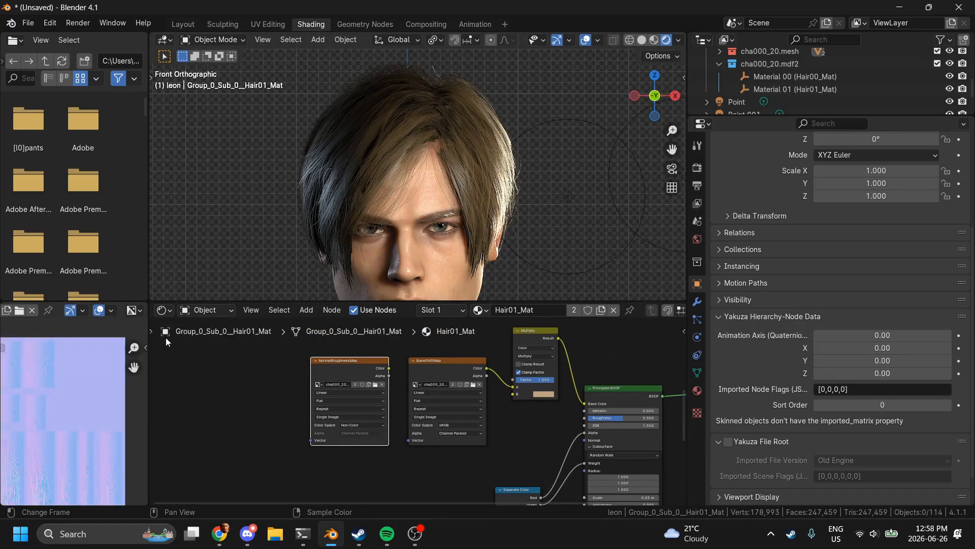
# Step: Connect the NormalRoughnessMap's Color output through a new Normal Map node to the Normal input of Hair01_Mat's Principled BSDF
pyautogui.moveTo(390, 369); pyautogui.dragTo(584, 442)
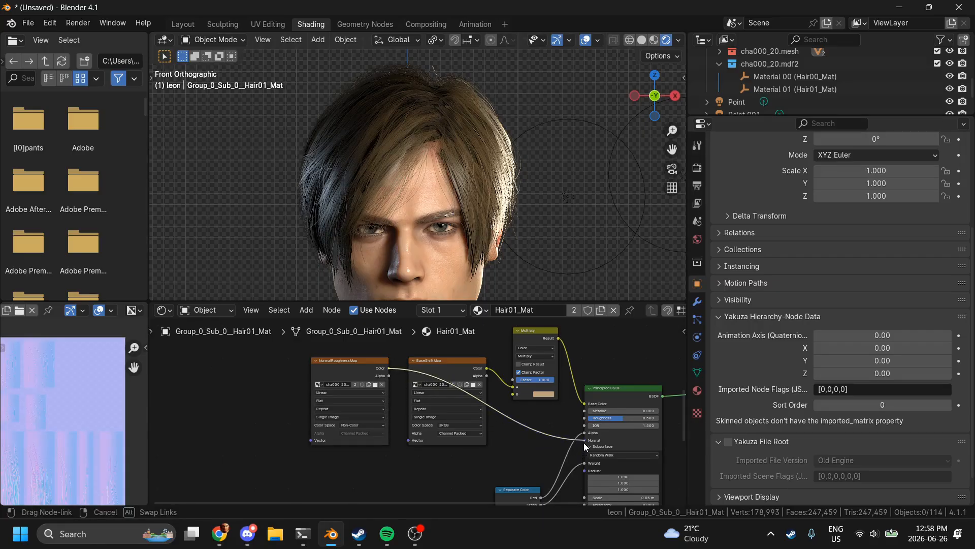
pyautogui.hotkey('shift', 'a')
pyautogui.moveTo(583, 443)
pyautogui.write('no')
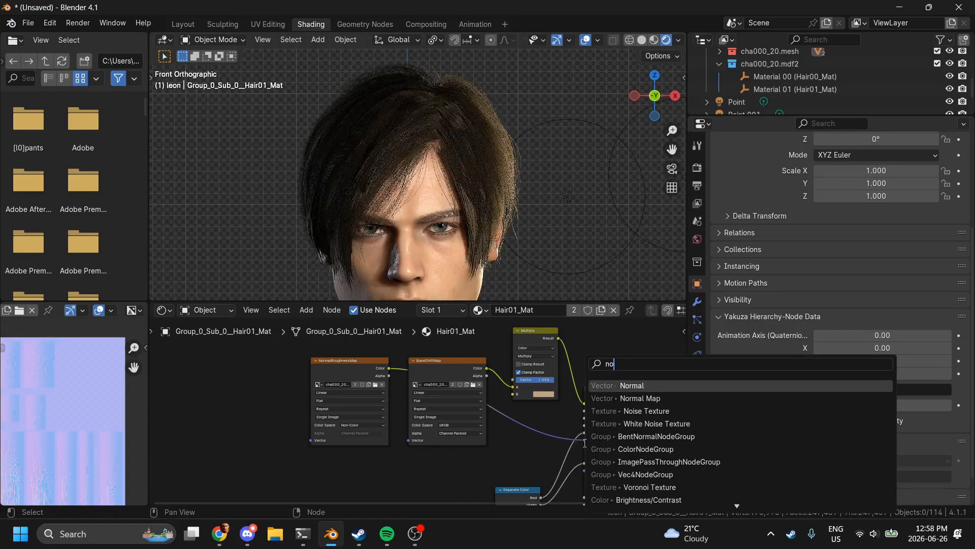
pyautogui.press('Down')
pyautogui.press('Return')
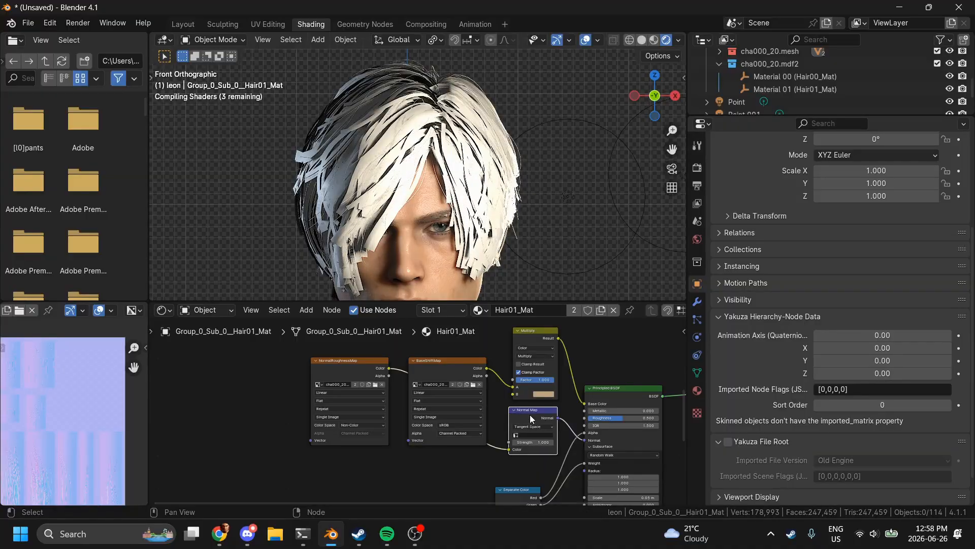
pyautogui.click(496, 441)
pyautogui.scroll(2, 495, 441)
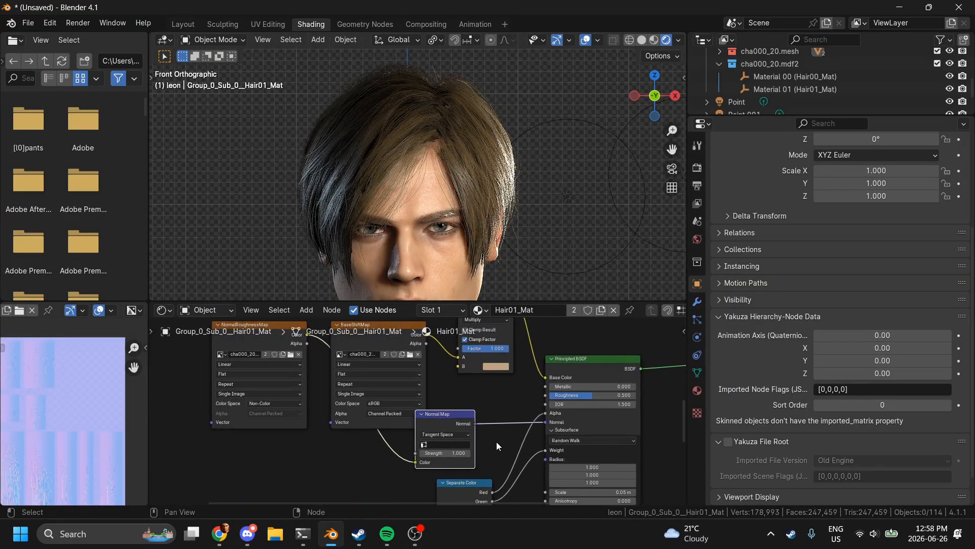
# Step: Connect the NormalRoughnessMap's Alpha output to the Principled BSDF's Roughness input and insert a Math node on that link
pyautogui.moveTo(392, 356); pyautogui.dragTo(633, 408)
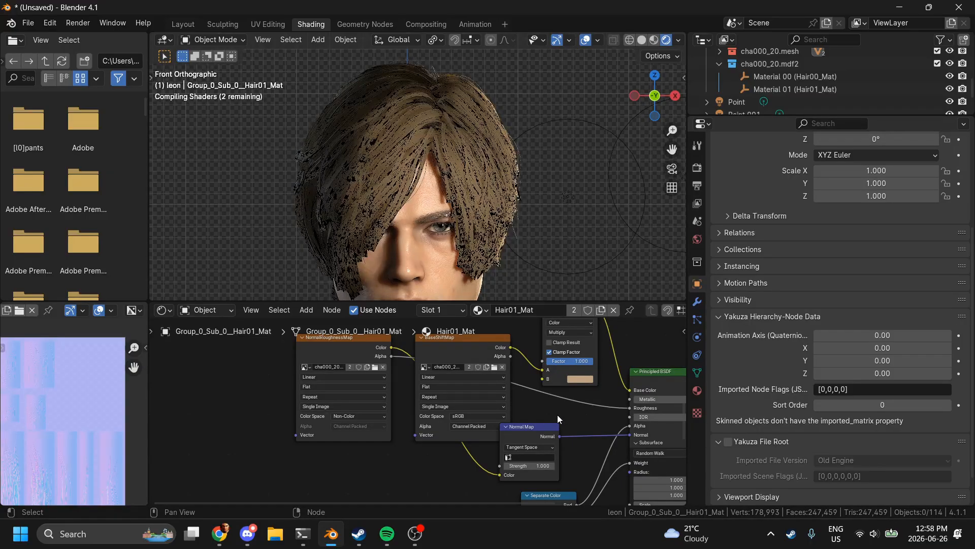
pyautogui.hotkey('shift', 'a')
pyautogui.write('mi')
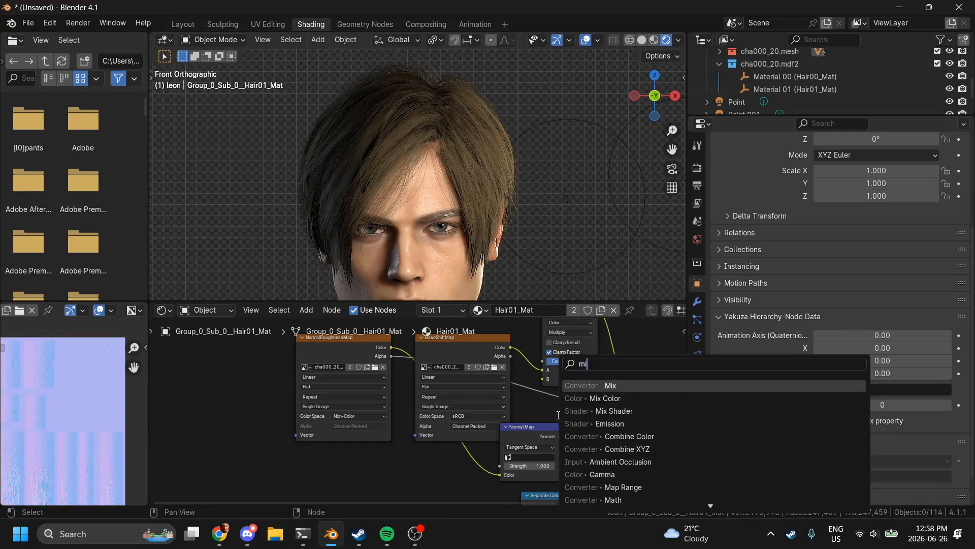
pyautogui.press('BackSpace')
pyautogui.write('ath')
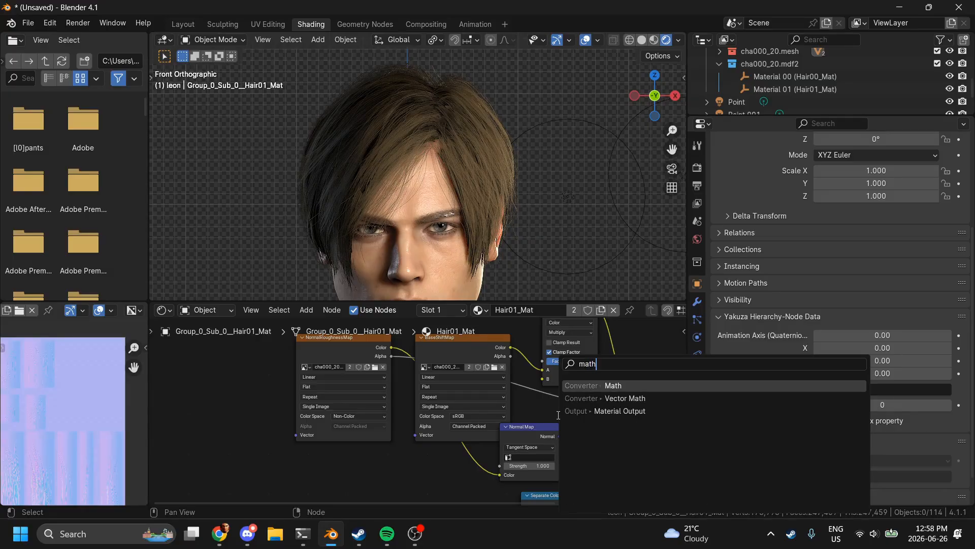
pyautogui.press('Return')
pyautogui.click(574, 428)
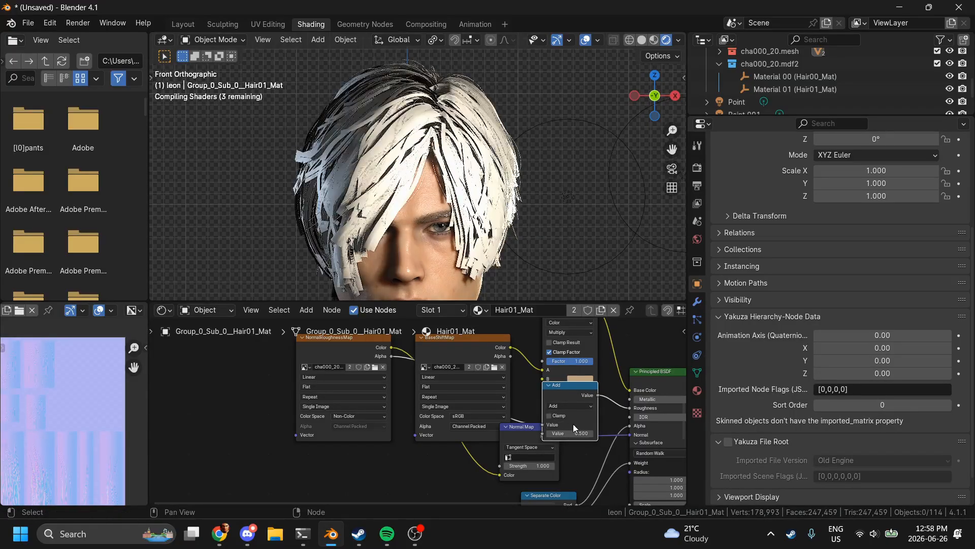
# Step: Switch the Math node on the roughness link to Multiply and set its value to 0.900
pyautogui.scroll(1, 572, 424)
pyautogui.click(483, 396)
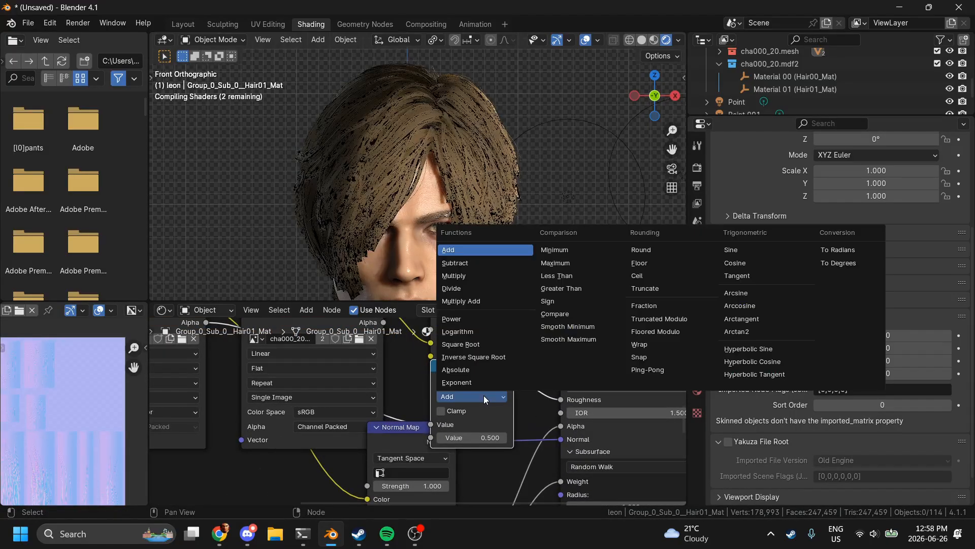
pyautogui.click(474, 276)
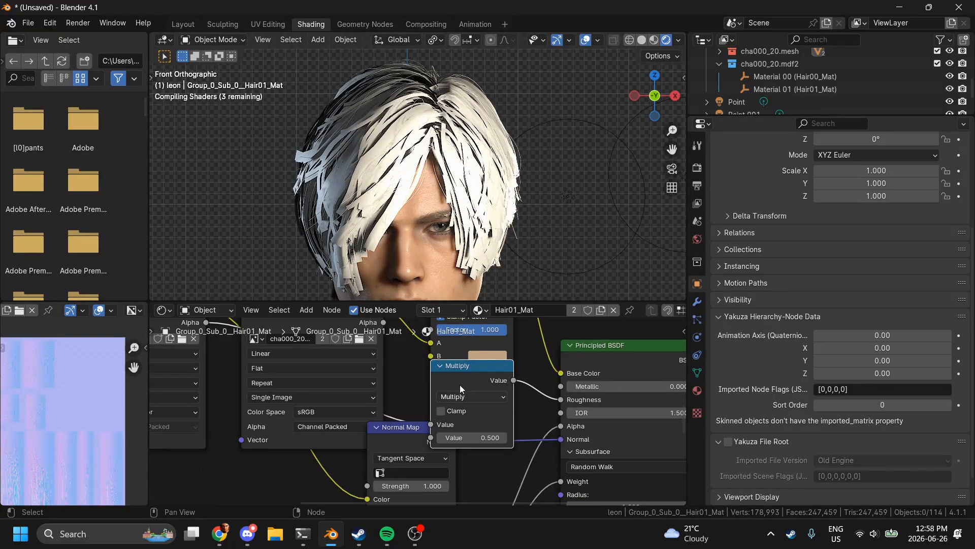
pyautogui.click(503, 437)
pyautogui.click(502, 437)
pyautogui.click(503, 438)
pyautogui.click(503, 438)
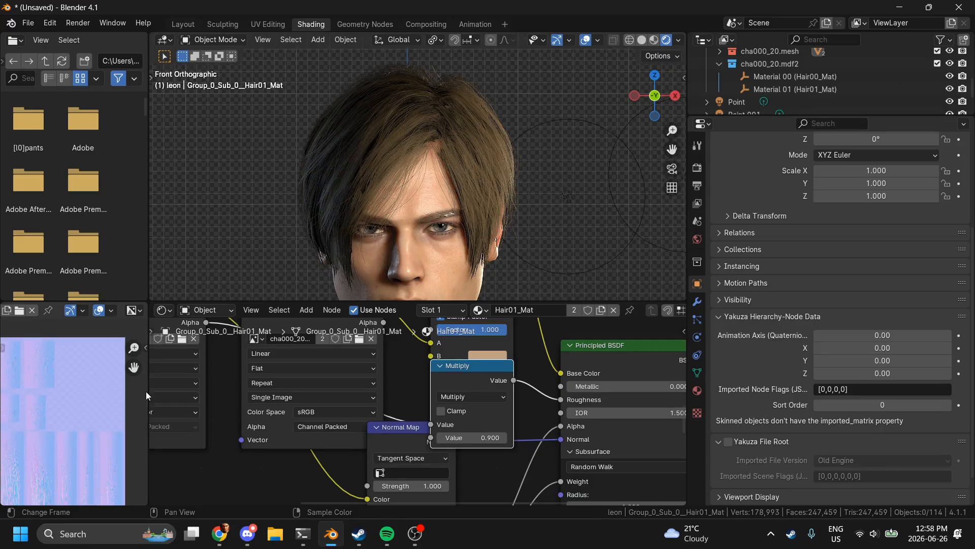
# Step: Display the NormalRoughnessMap's alpha channel in the image editor and inspect it up close
pyautogui.moveTo(145, 391); pyautogui.dragTo(254, 436, button='middle')
pyautogui.click(134, 310)
pyautogui.click(152, 354)
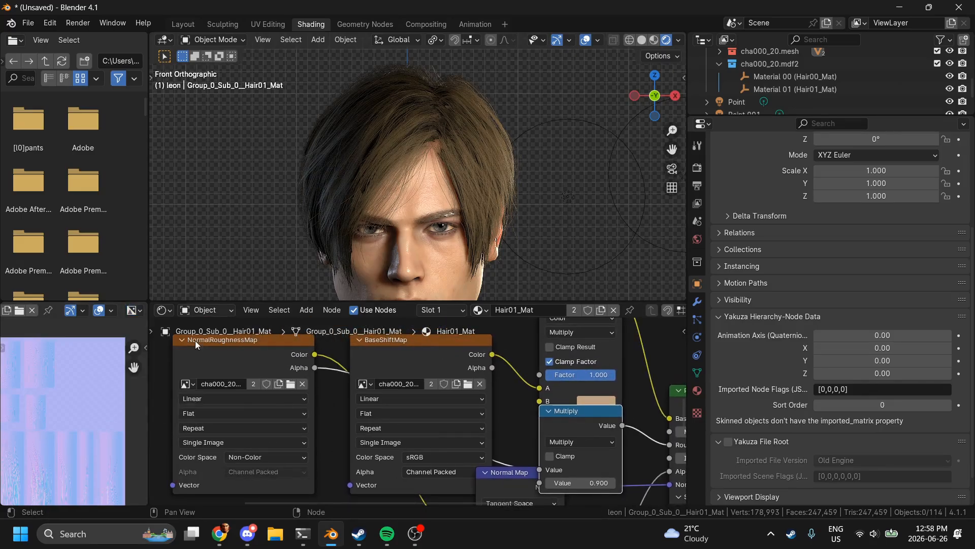
pyautogui.moveTo(48, 415); pyautogui.dragTo(118, 396, button='middle')
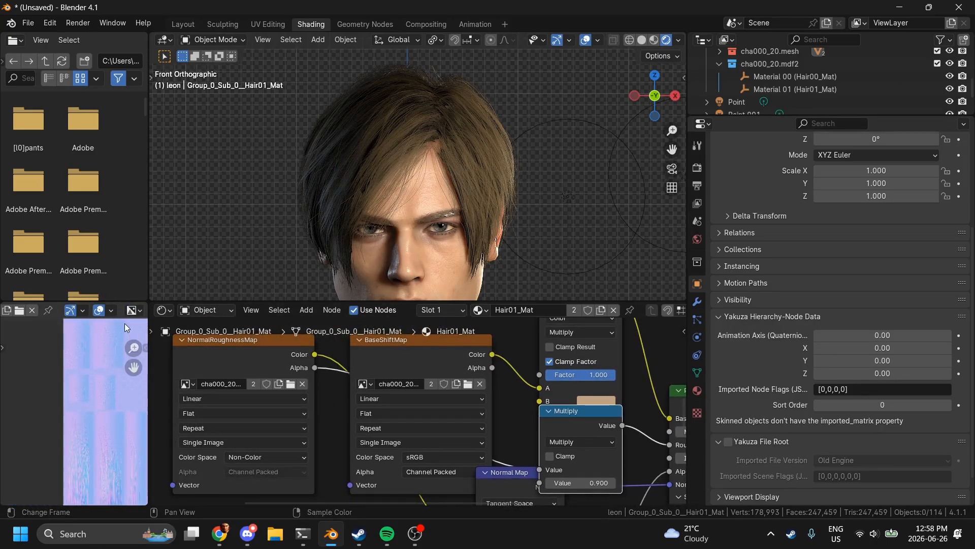
pyautogui.click(133, 310)
pyautogui.click(153, 368)
pyautogui.scroll(-2, 117, 385)
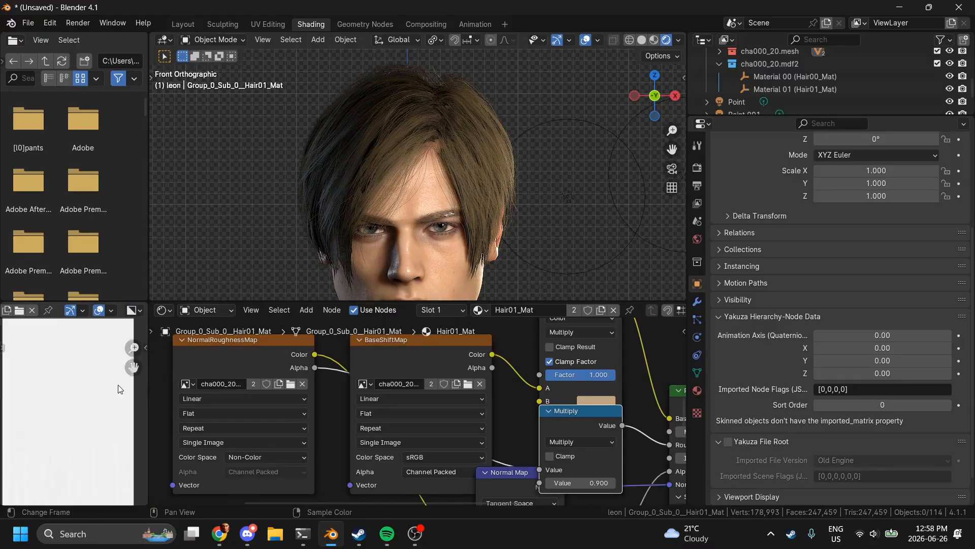
pyautogui.scroll(3, 118, 384)
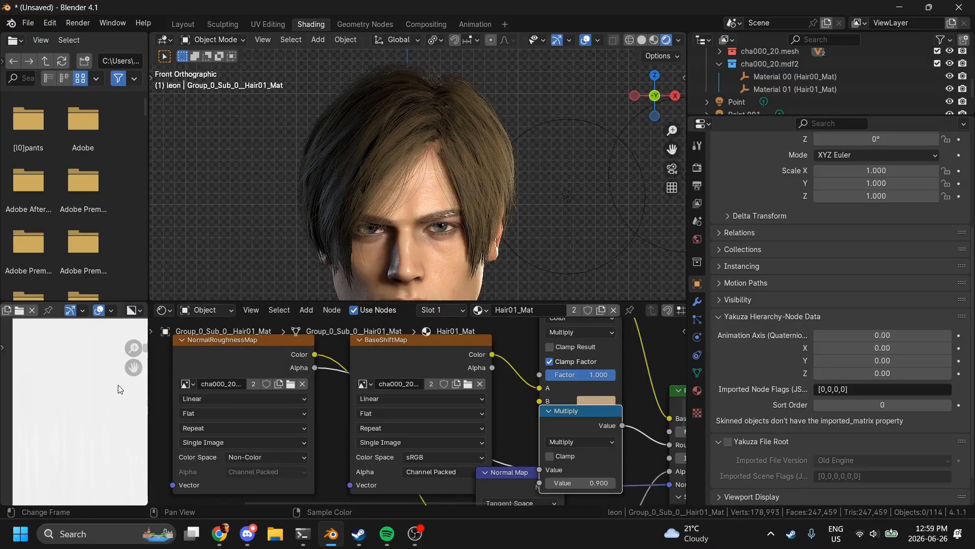
# Step: Examine the texture bindings and property list of Material 01 (Hair01_Mat), widening the properties area to read the roughness and specular entries
pyautogui.click(801, 90)
pyautogui.scroll(-10, 884, 309)
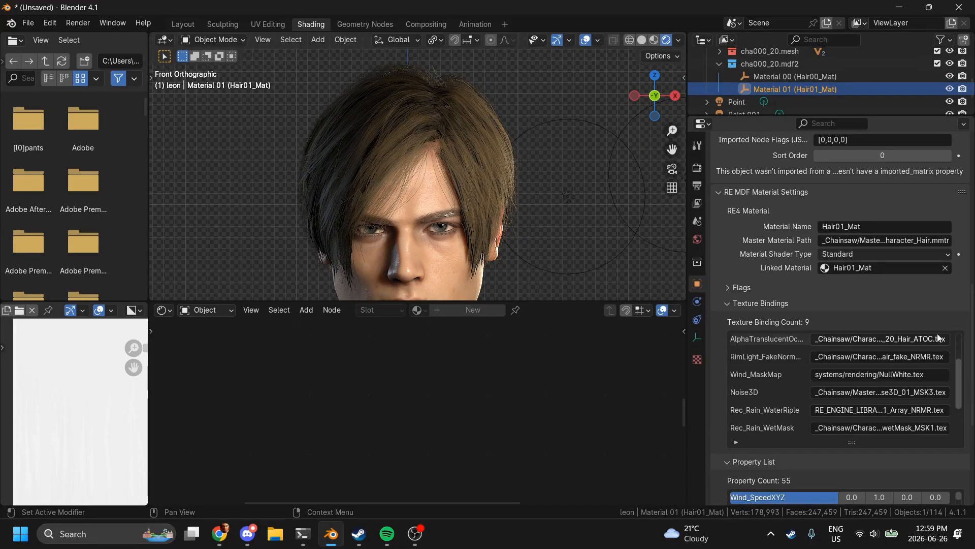
pyautogui.scroll(-8, 939, 338)
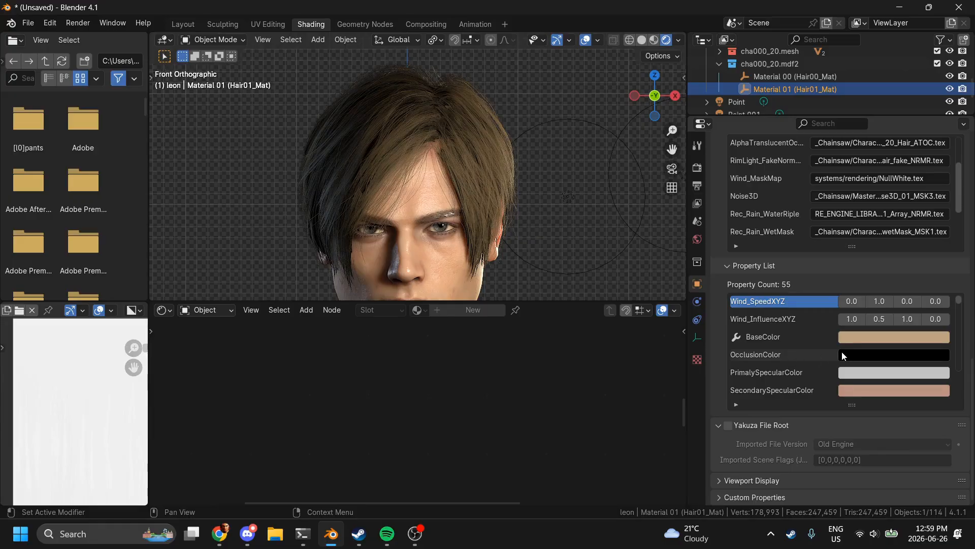
pyautogui.scroll(-5, 846, 366)
pyautogui.scroll(-1, 845, 366)
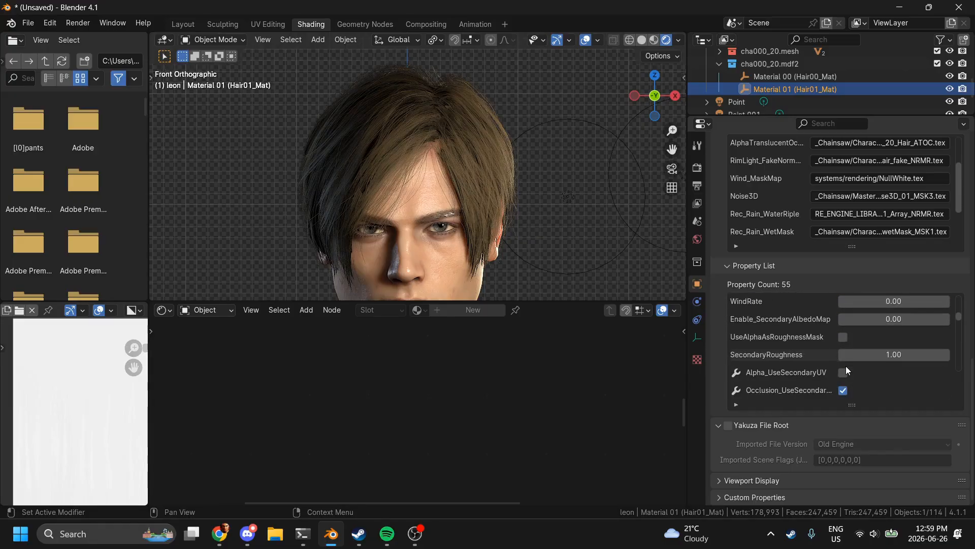
pyautogui.moveTo(689, 332); pyautogui.dragTo(598, 332)
pyautogui.scroll(-6, 800, 388)
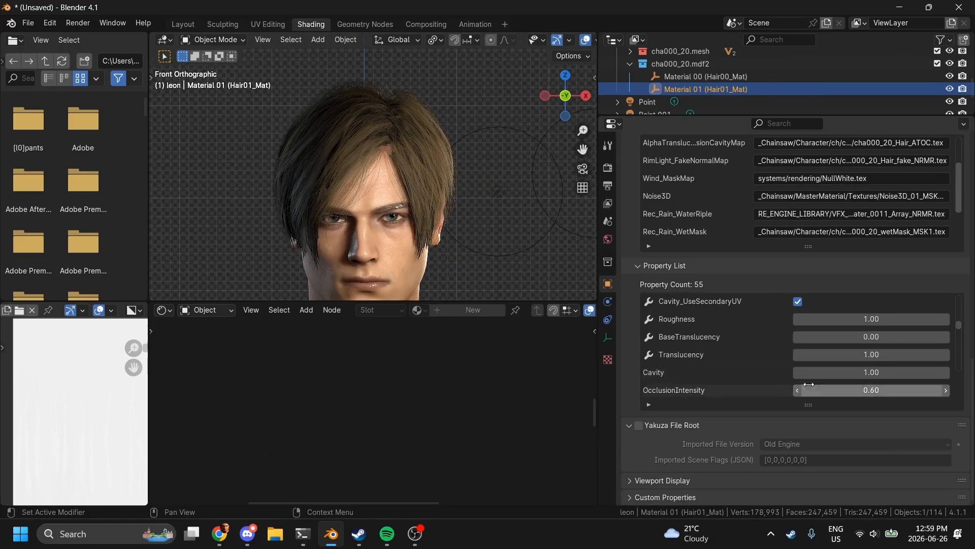
pyautogui.scroll(-3, 880, 393)
pyautogui.scroll(-8, 880, 393)
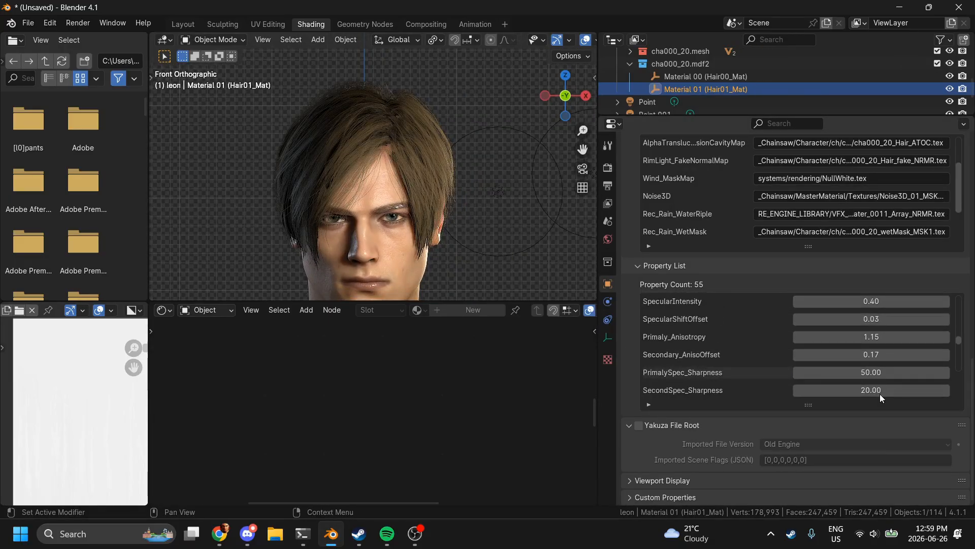
pyautogui.scroll(2, 880, 394)
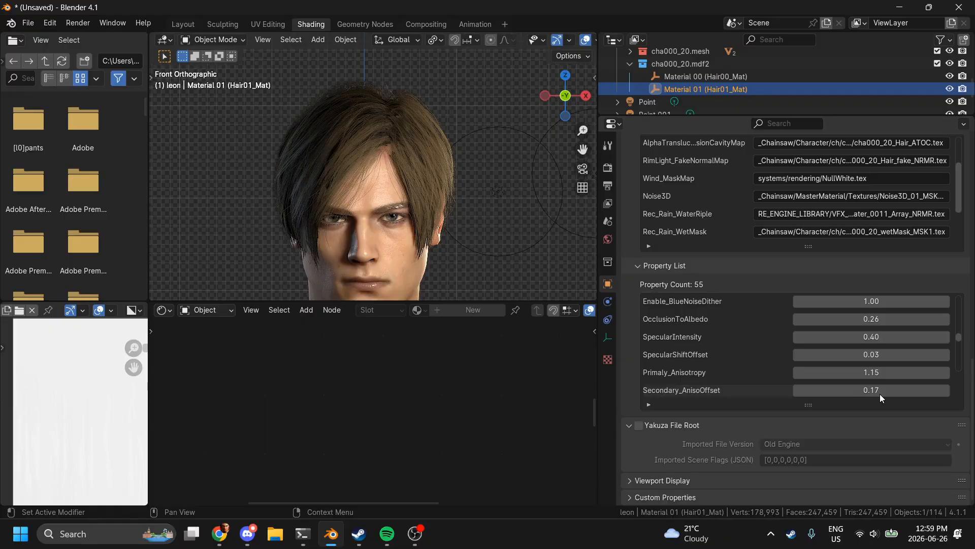
pyautogui.scroll(-10, 879, 394)
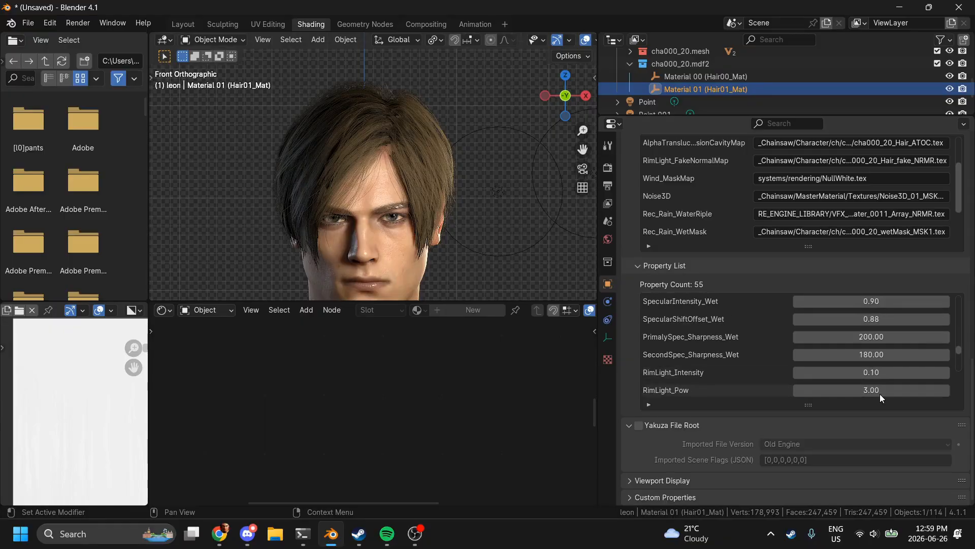
pyautogui.scroll(1, 879, 394)
pyautogui.scroll(-7, 879, 394)
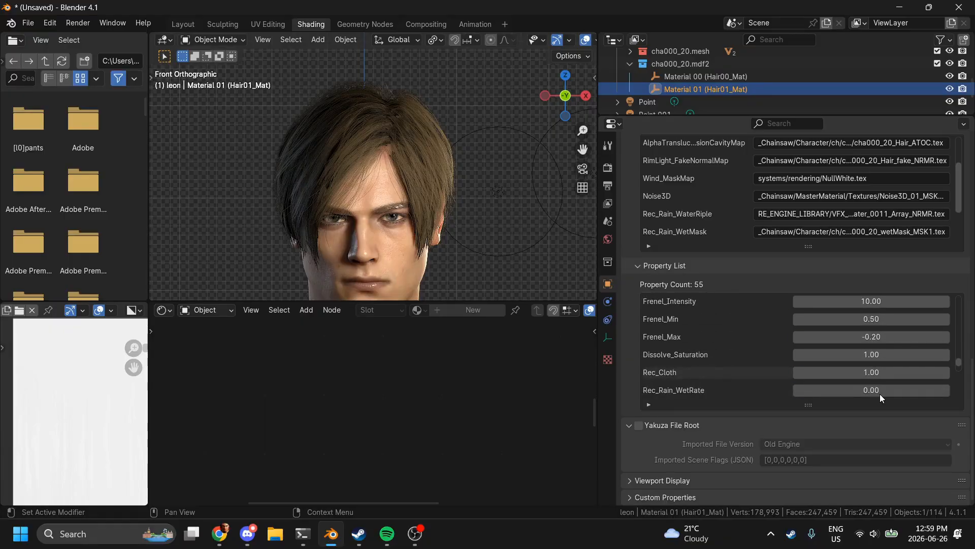
pyautogui.scroll(-4, 880, 394)
pyautogui.scroll(15, 879, 394)
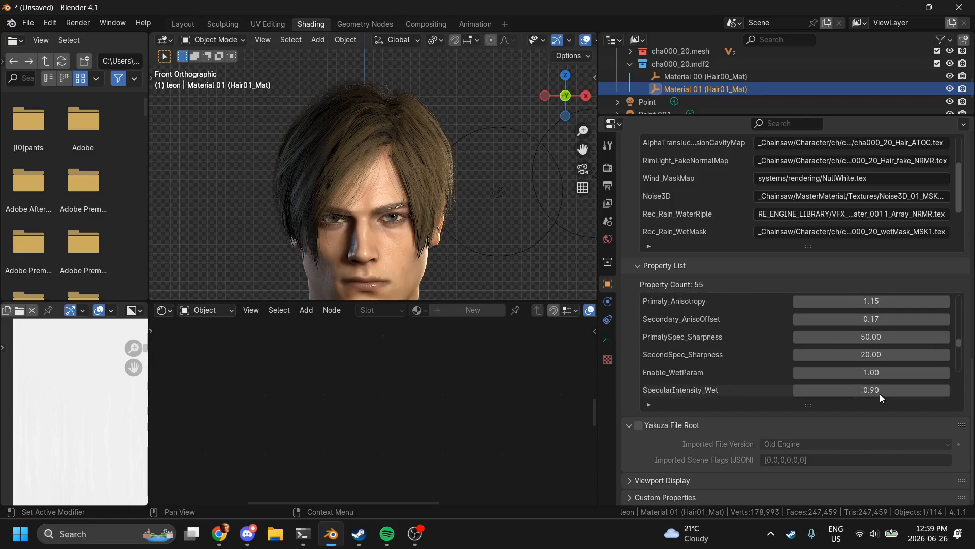
pyautogui.scroll(15, 880, 394)
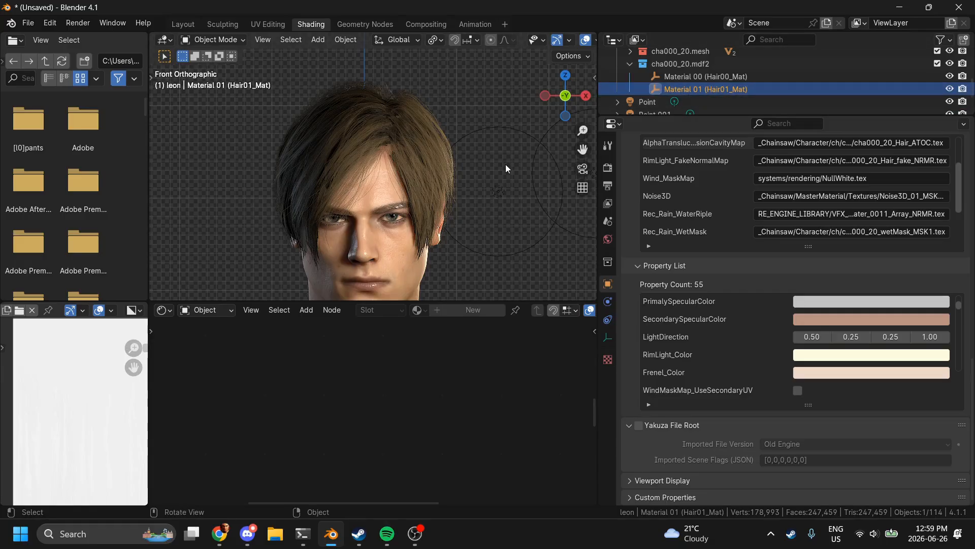
# Step: Reselect the hair mesh, maximize its node graph, and move the BaseShiftMap node above the NormalRoughnessMap node
pyautogui.click(422, 143)
pyautogui.hscroll(5, 467, 471)
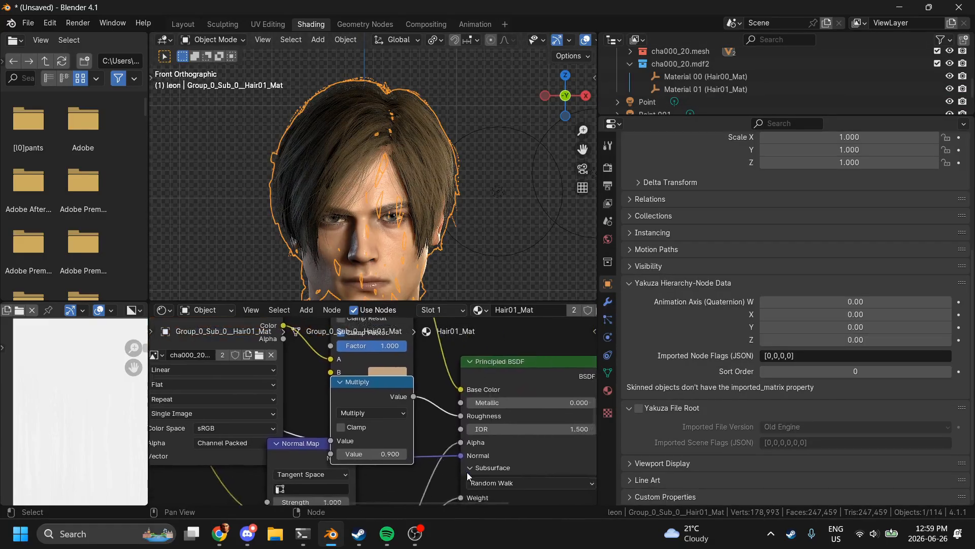
pyautogui.scroll(-10, 468, 471)
pyautogui.hotkey('ctrl', 'space')
pyautogui.hscroll(-3, 467, 471)
pyautogui.scroll(-4, 468, 471)
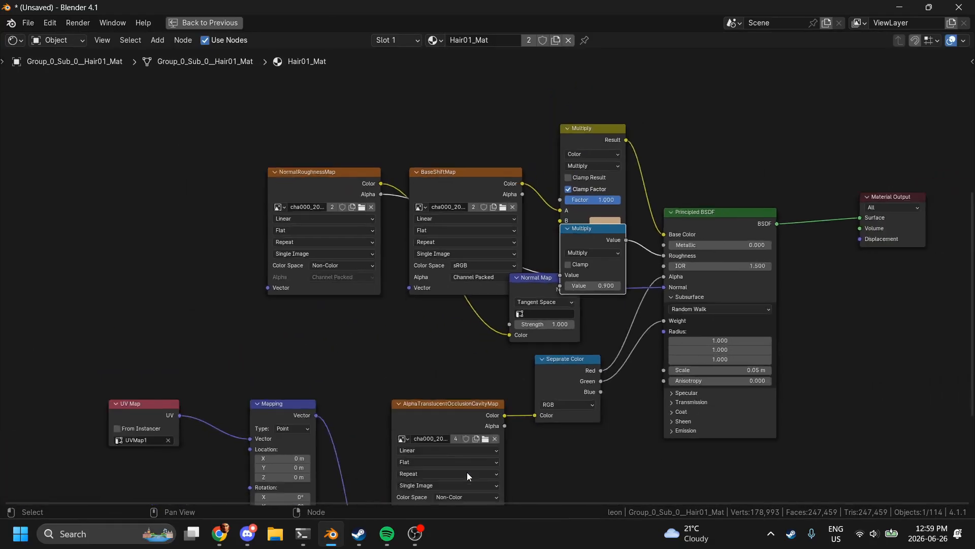
pyautogui.moveTo(420, 185); pyautogui.dragTo(284, 82)
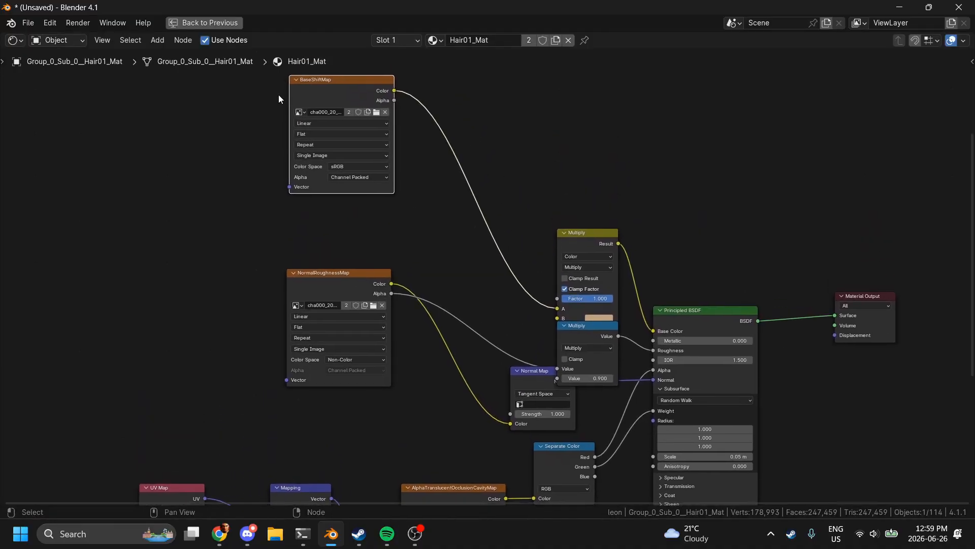
# Step: Move the UV Map, Mapping and AlphaTranslucentOcclusionCavityMap texture nodes together farther from the Separate Color node, and restore the normal layout
pyautogui.moveTo(369, 169); pyautogui.dragTo(401, 178, button='middle')
pyautogui.moveTo(510, 501); pyautogui.dragTo(510, 322, button='middle')
pyautogui.scroll(-2, 510, 322)
pyautogui.scroll(-1, 366, 282)
pyautogui.moveTo(185, 260); pyautogui.dragTo(492, 394)
pyautogui.moveTo(481, 324); pyautogui.dragTo(386, 307)
pyautogui.hotkey('ctrl', 'space')
# Step: Clear the object selection, try a roughness Multiply value of 0.400 on the hair, and settle on 0.600
pyautogui.scroll(4, 460, 220)
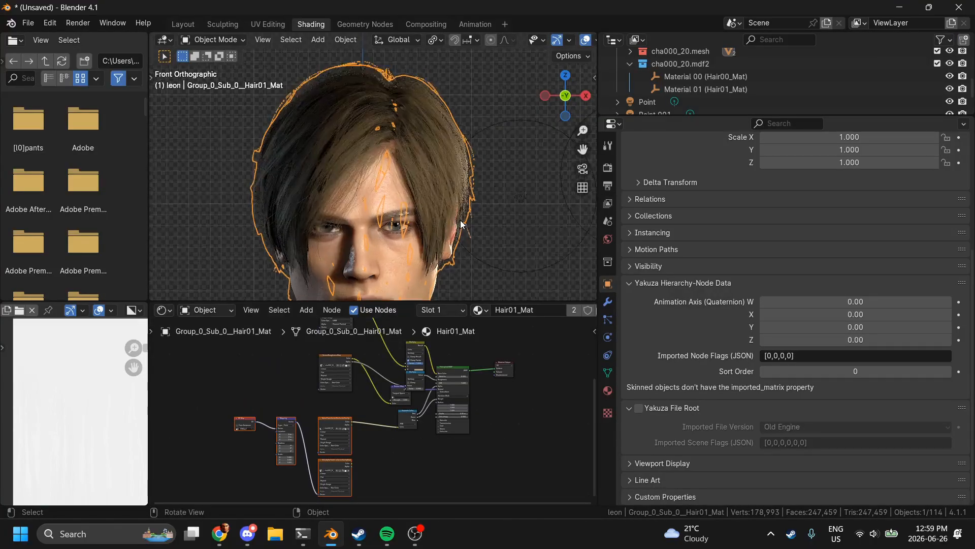
pyautogui.click(534, 181)
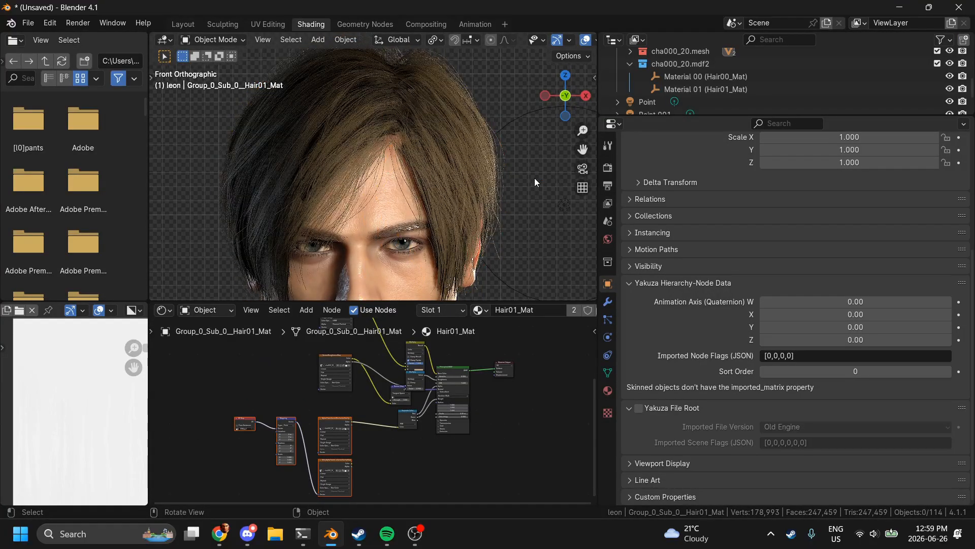
pyautogui.scroll(1, 435, 399)
pyautogui.scroll(7, 435, 400)
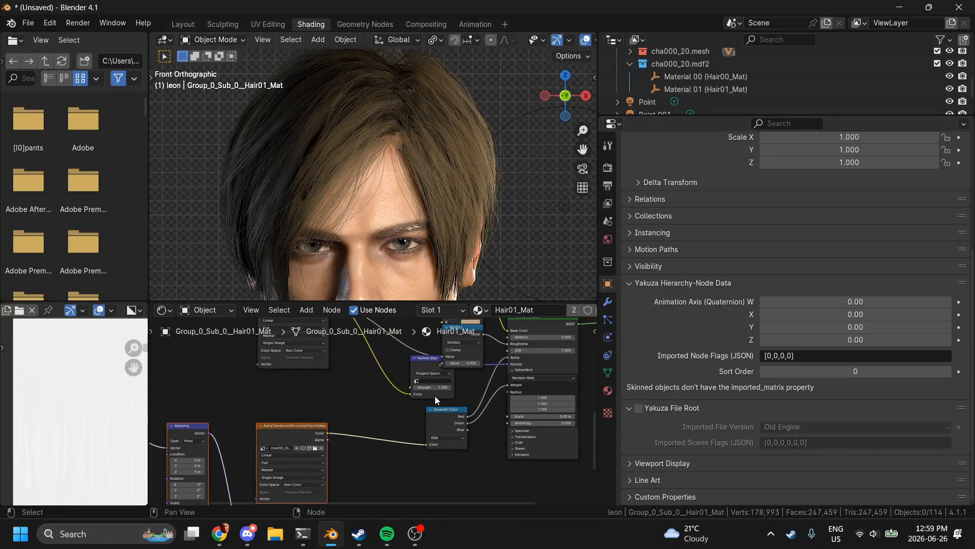
pyautogui.click(371, 384)
pyautogui.click(371, 385)
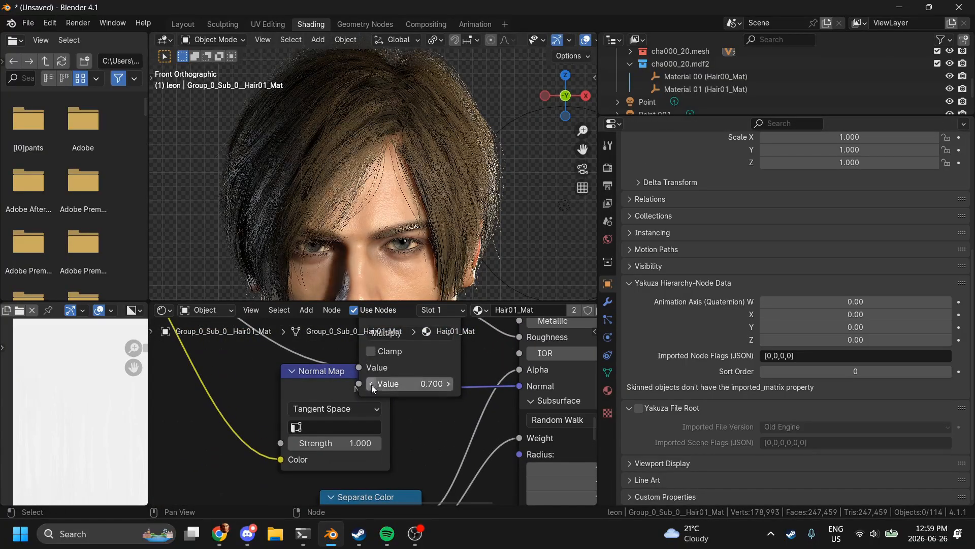
pyautogui.click(370, 385)
pyautogui.click(371, 385)
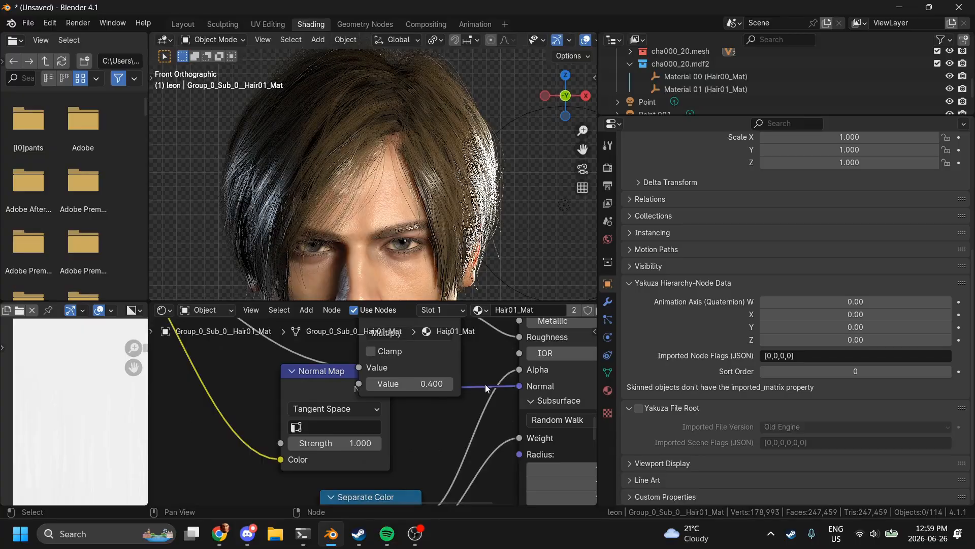
pyautogui.click(449, 384)
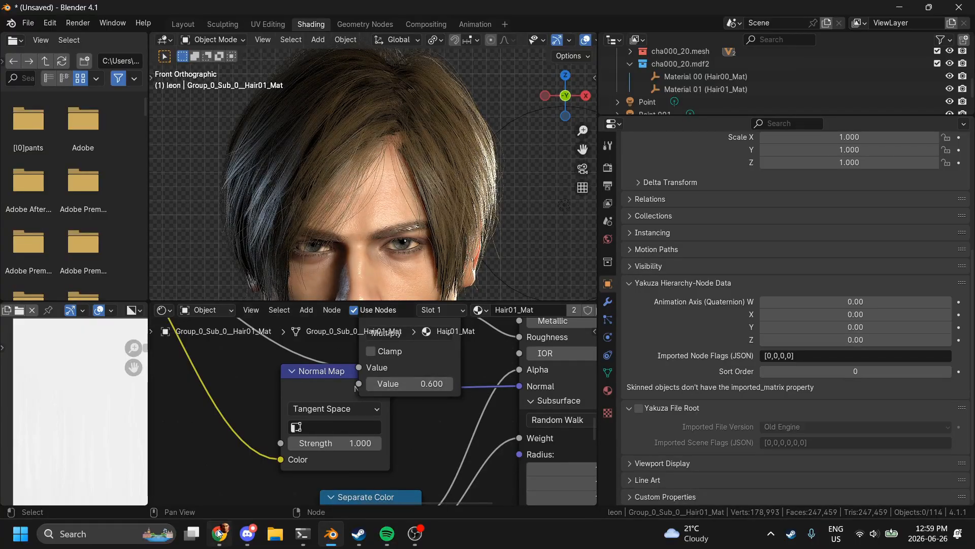
pyautogui.scroll(-4, 459, 145)
pyautogui.scroll(-2, 459, 145)
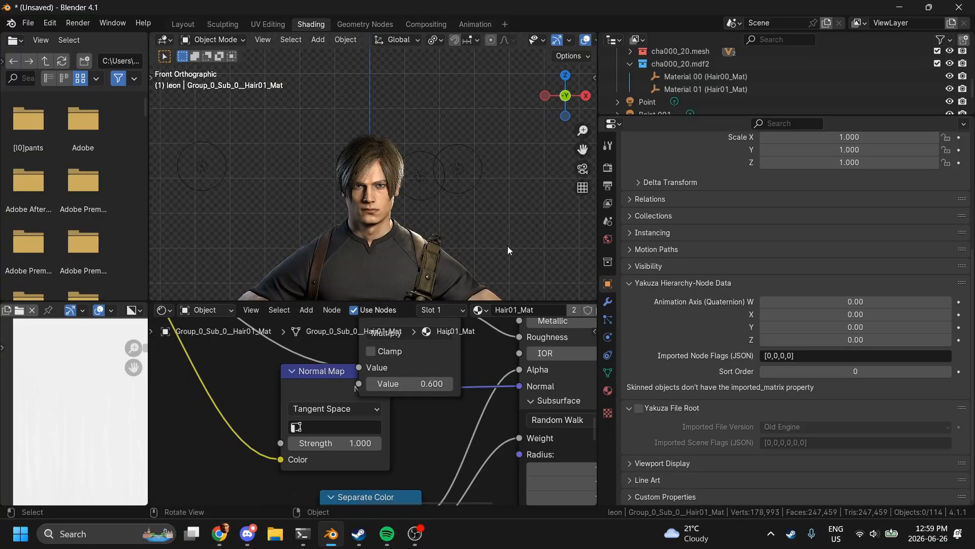
# Step: Inspect the AlphaTranslucentOcclusionCavityMap texture, cha000_20_Hair_ATOC.tif, in a maximized image editor and return to the previous layout
pyautogui.scroll(-2, 295, 455)
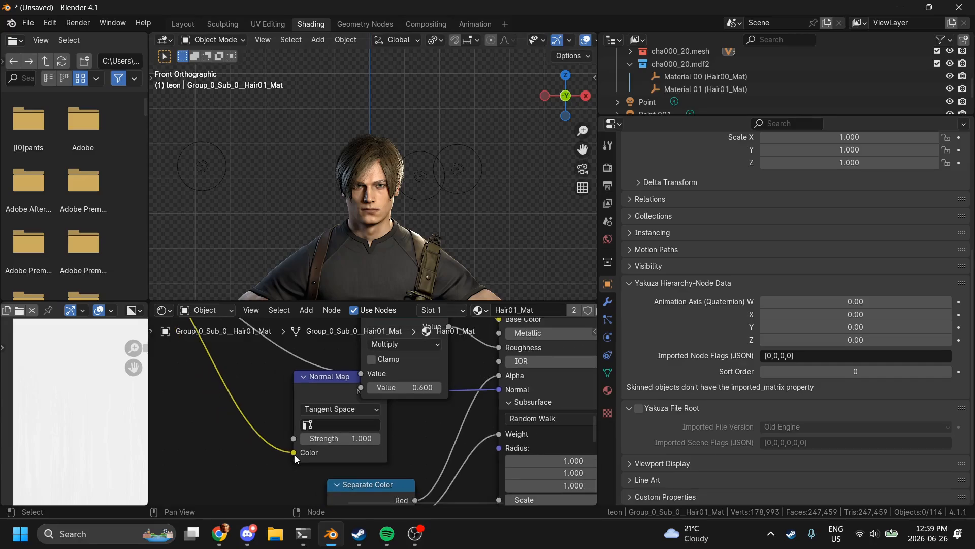
pyautogui.scroll(-3, 294, 455)
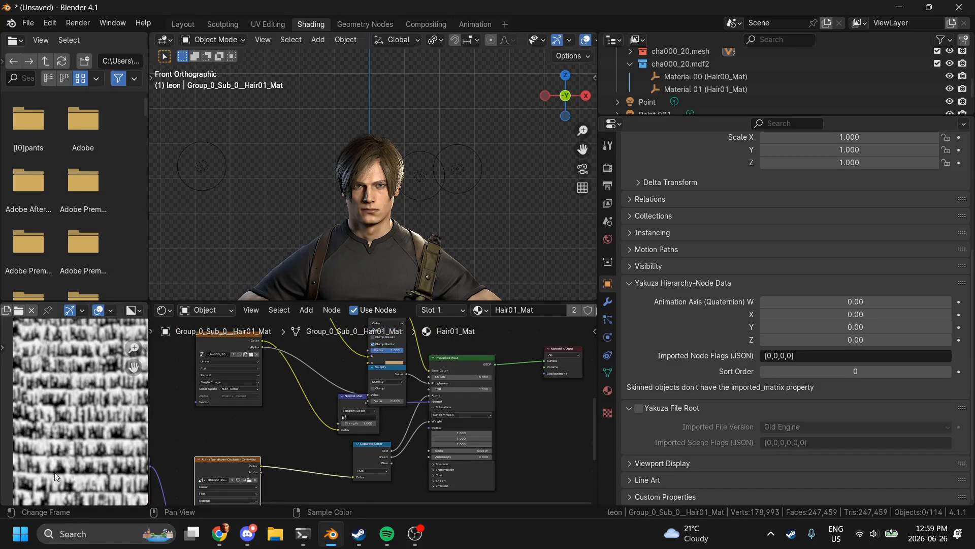
pyautogui.hotkey('ctrl', 'space')
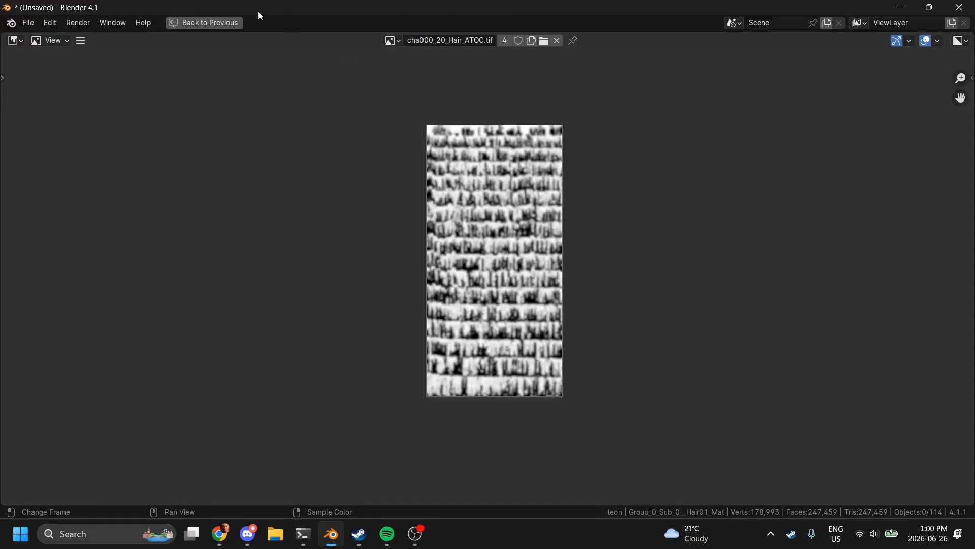
pyautogui.click(213, 24)
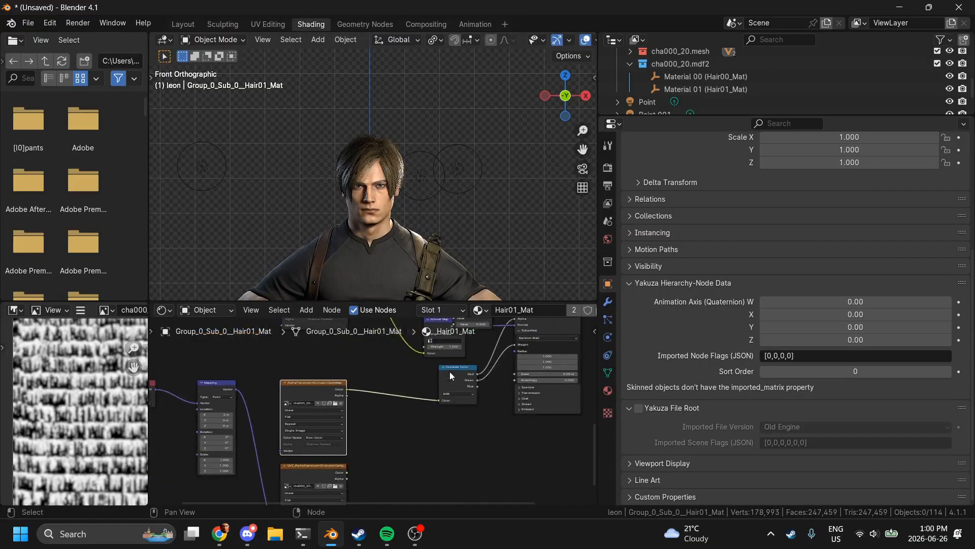
# Step: Add a Separate Color node below the existing one, fed by the Color output of the UV2_AlphaTranslucentOcclusionCavityMap texture
pyautogui.scroll(-2, 450, 372)
pyautogui.click(337, 431)
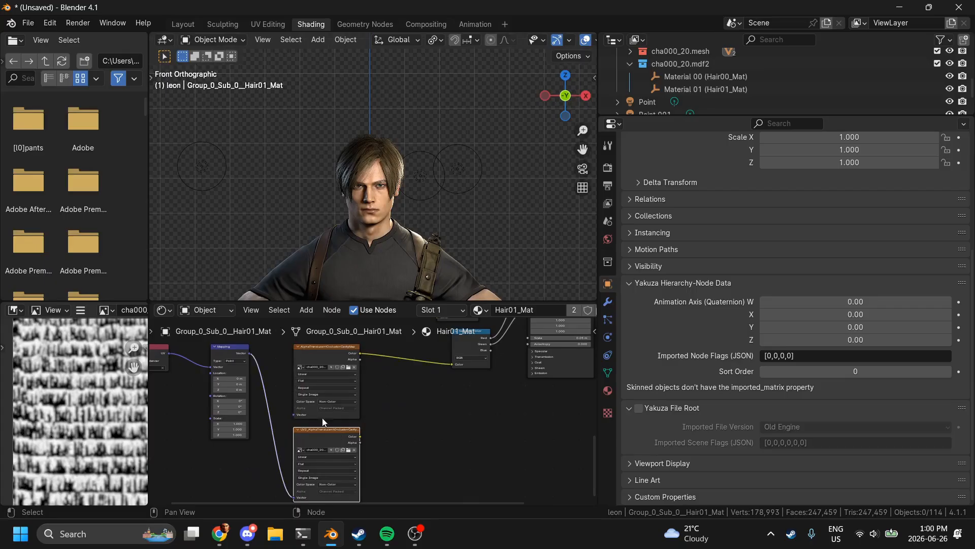
pyautogui.moveTo(367, 435); pyautogui.dragTo(452, 424)
pyautogui.write('se')
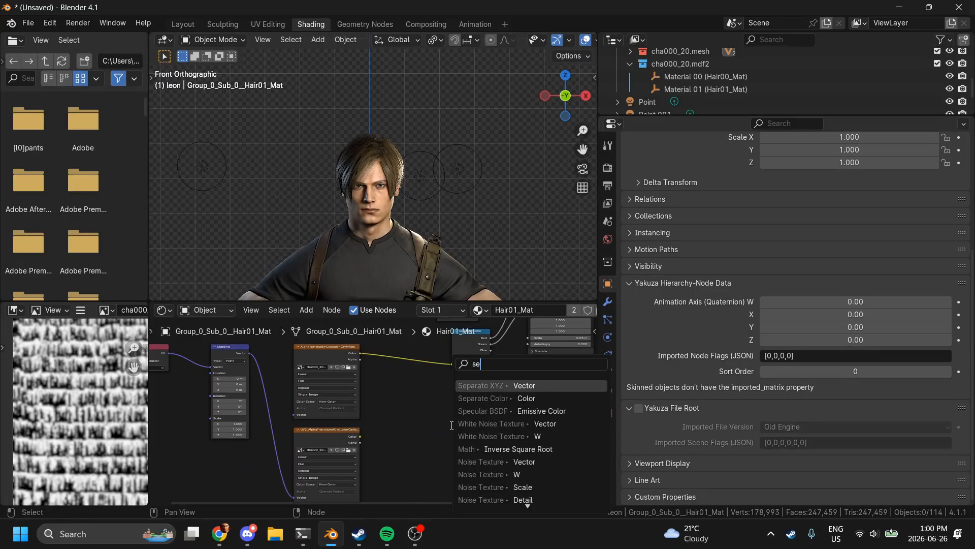
pyautogui.press('Down')
pyautogui.press('Return')
pyautogui.click(451, 414)
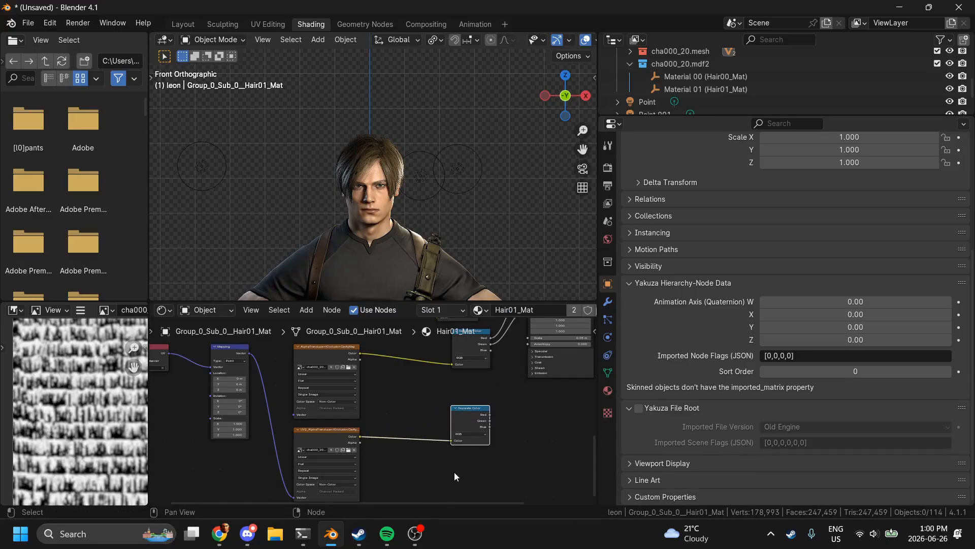
# Step: Select the UV2_AlphaTranslucentOcclusionCavityMap texture node and check the hair mesh's color attributes in its object data properties
pyautogui.click(313, 431)
pyautogui.click(607, 372)
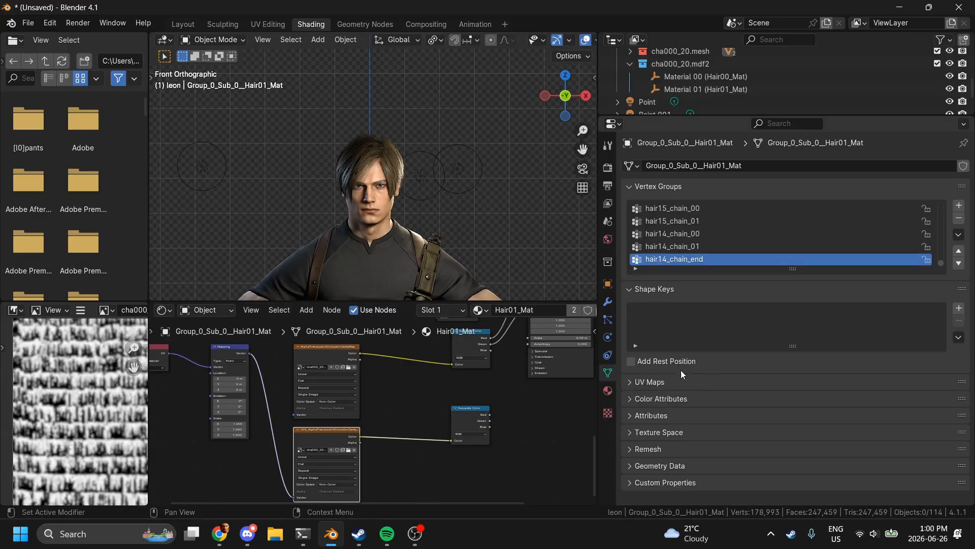
pyautogui.click(668, 399)
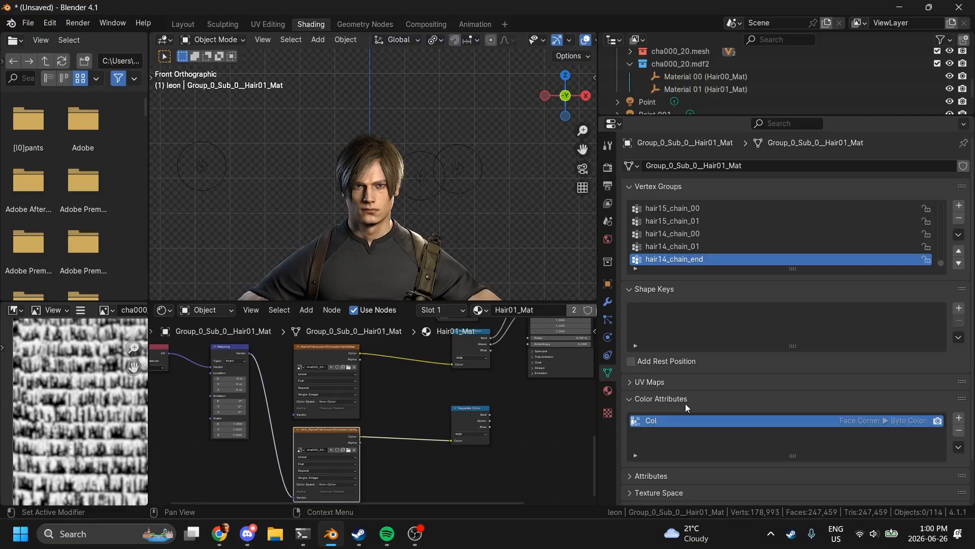
pyautogui.click(663, 400)
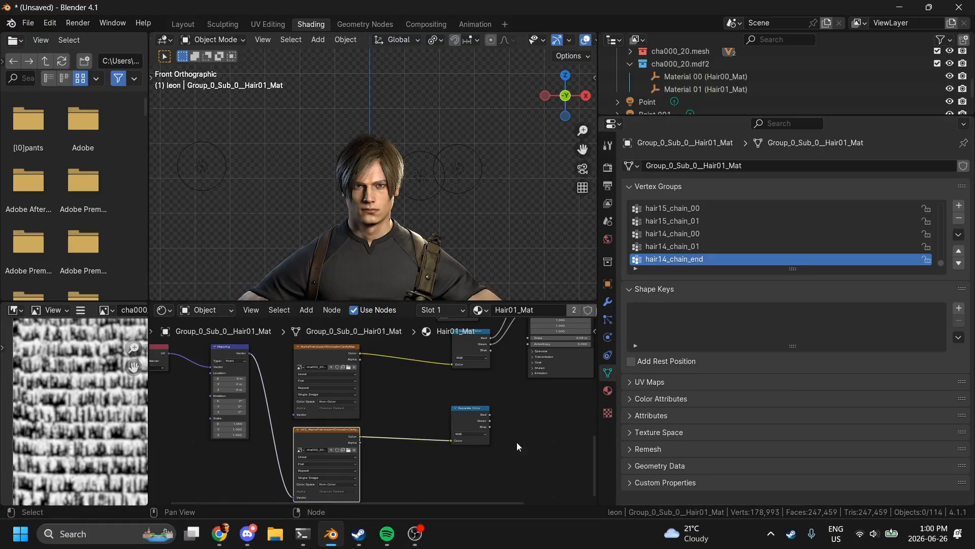
# Step: Examine the UV Map, Mapping and both AlphaTranslucentOcclusionCavityMap texture nodes in the maximized node graph, and restore the normal layout
pyautogui.hscroll(5, 494, 445)
pyautogui.scroll(5, 494, 445)
pyautogui.scroll(-5, 494, 445)
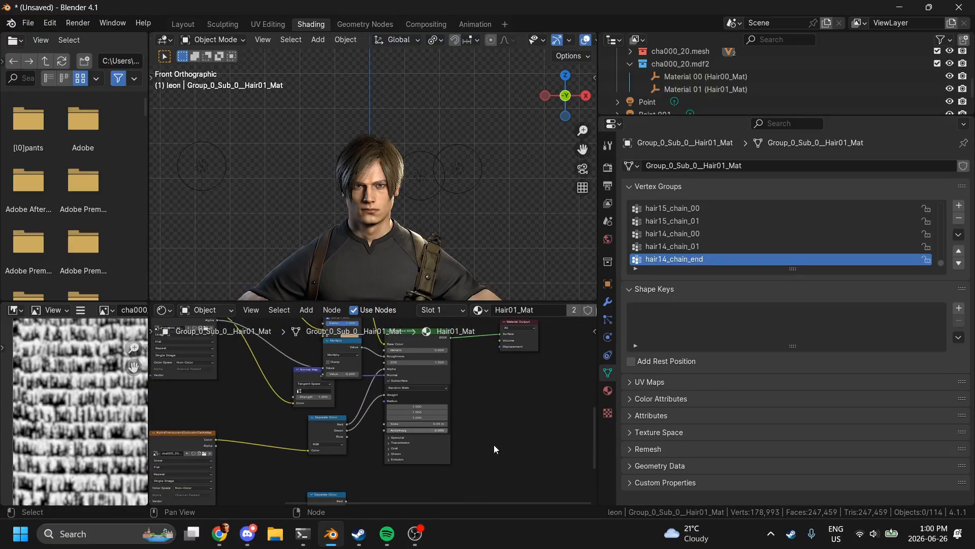
pyautogui.scroll(3, 452, 373)
pyautogui.hscroll(-5, 453, 373)
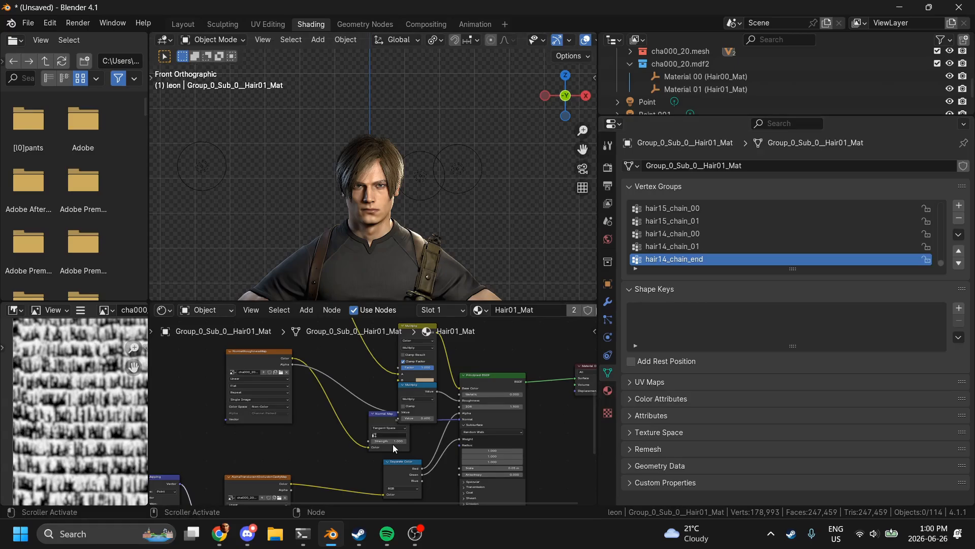
pyautogui.scroll(-3, 392, 444)
pyautogui.hscroll(-3, 393, 444)
pyautogui.hscroll(-3, 392, 443)
pyautogui.hotkey('ctrl', 'space')
pyautogui.hscroll(-1, 392, 444)
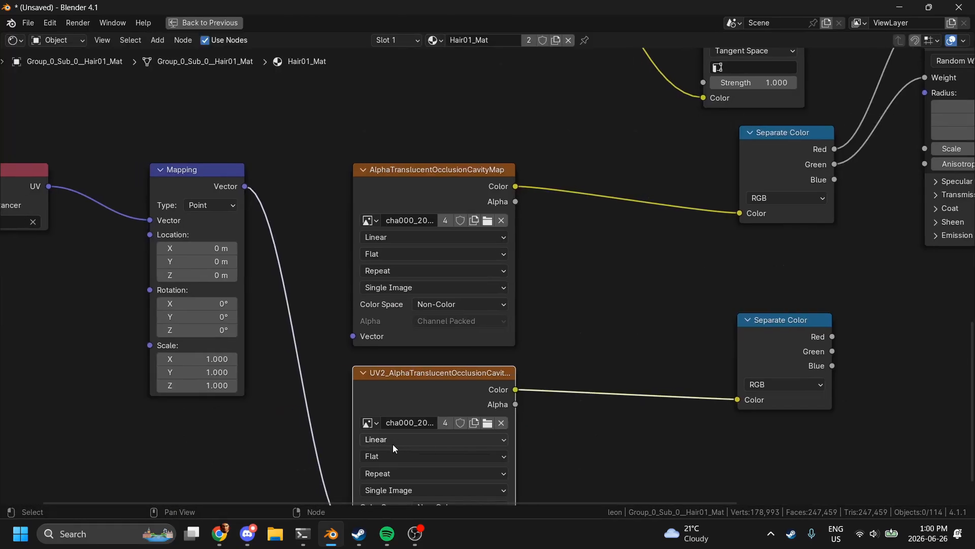
pyautogui.click(396, 207)
pyautogui.click(422, 405)
pyautogui.hscroll(-3, 422, 406)
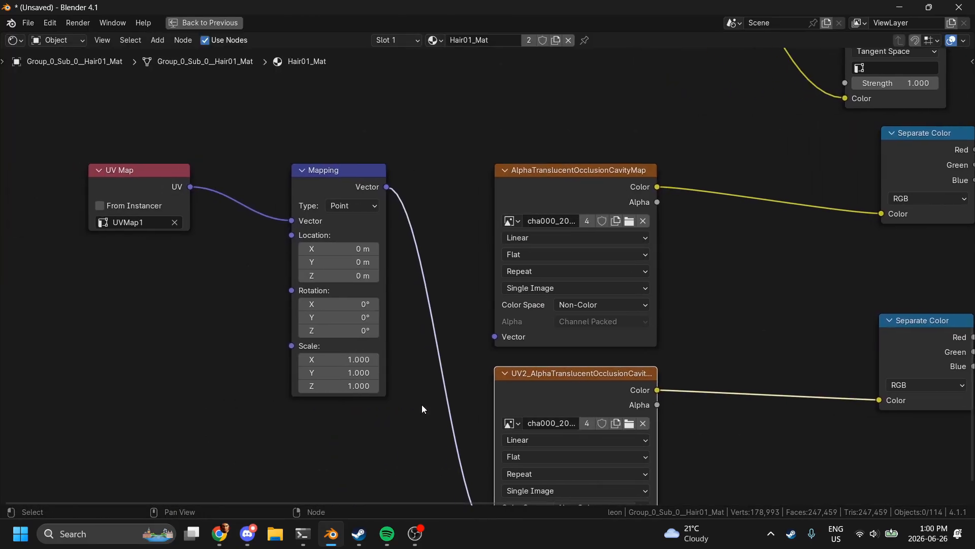
pyautogui.scroll(-3, 421, 405)
pyautogui.moveTo(186, 168); pyautogui.dragTo(395, 386)
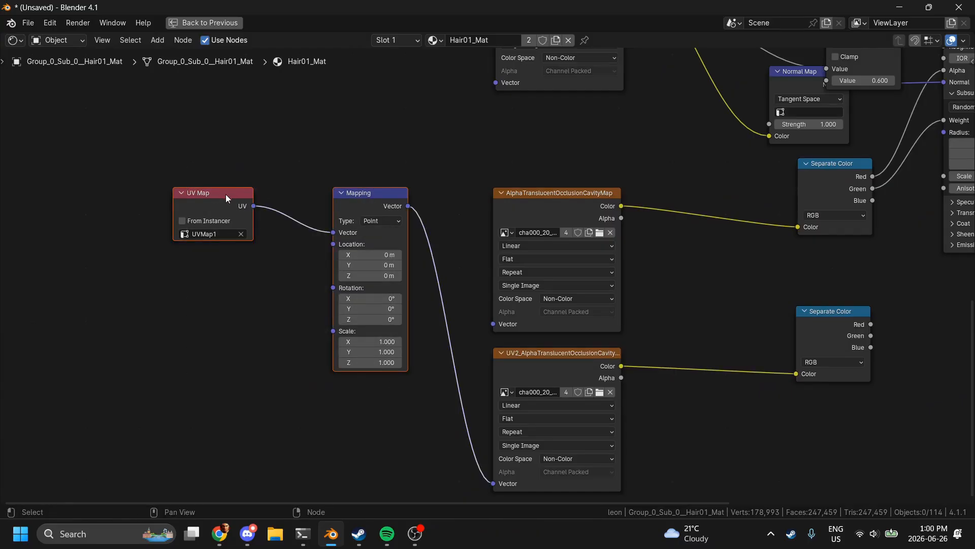
pyautogui.click(566, 203)
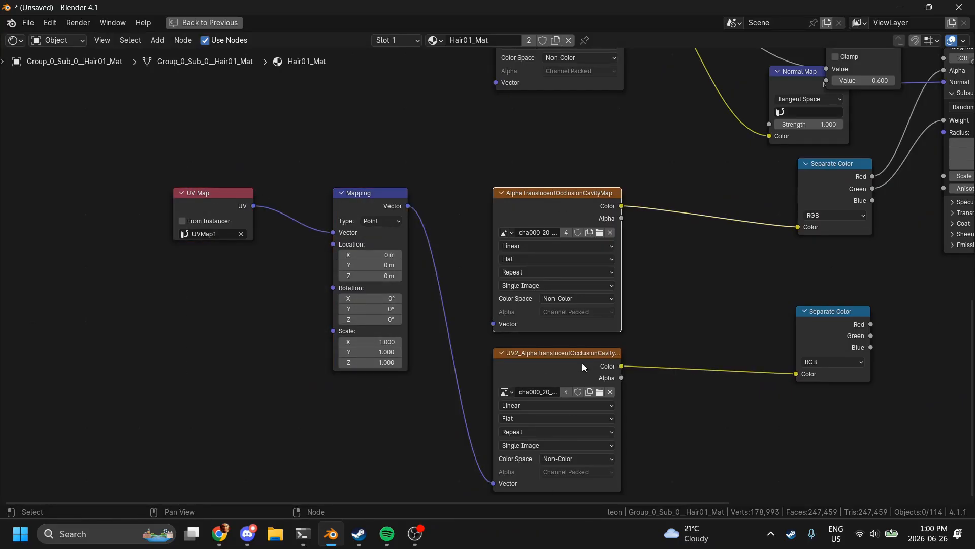
pyautogui.hotkey('ctrl', 'space')
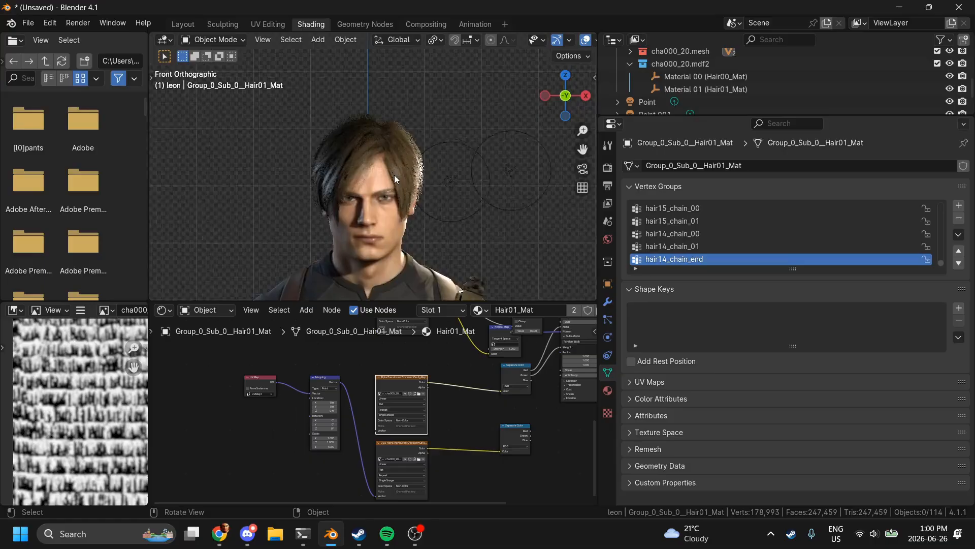
# Step: Move the Principled BSDF and Material Output nodes together farther from the Multiply nodes to make room in between
pyautogui.scroll(5, 394, 174)
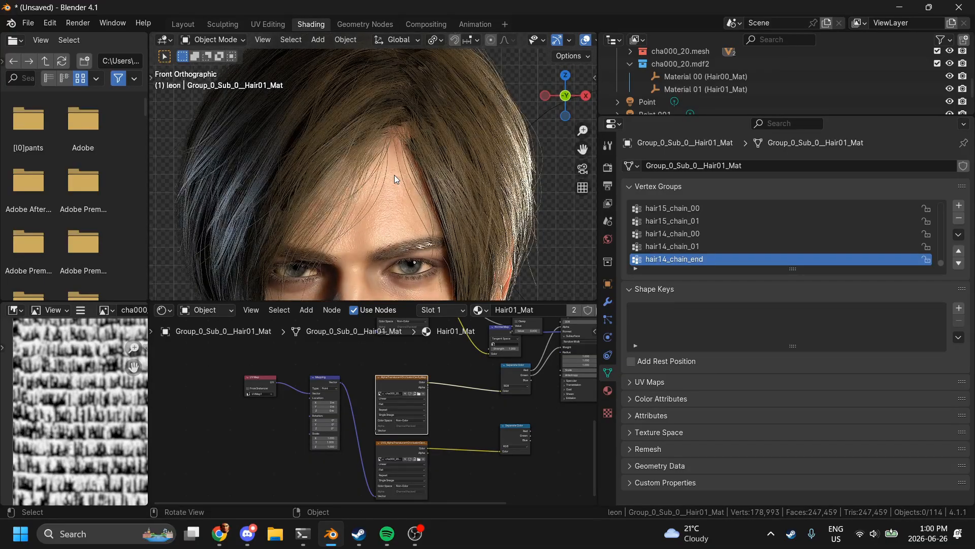
pyautogui.scroll(3, 529, 431)
pyautogui.hscroll(4, 530, 430)
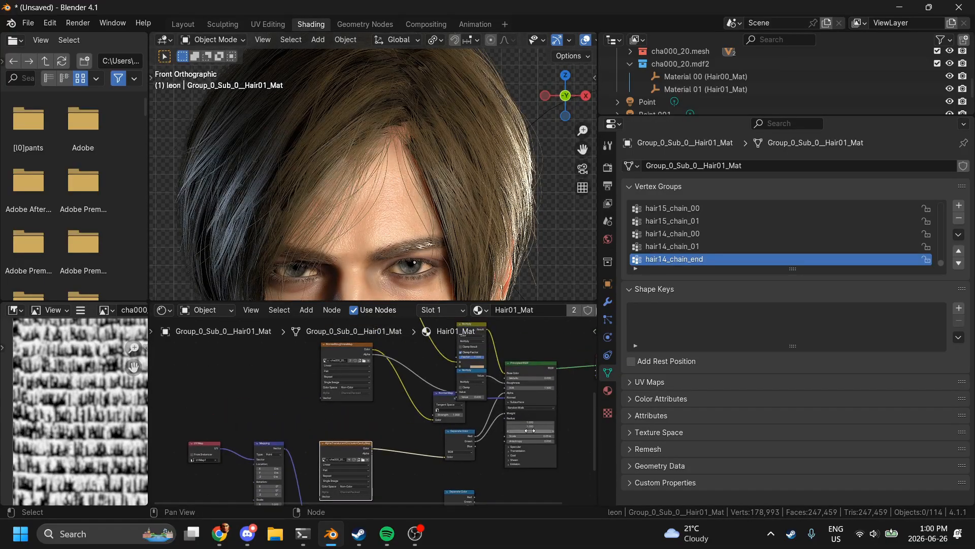
pyautogui.moveTo(487, 355); pyautogui.dragTo(536, 470)
pyautogui.keyDown('shift'); pyautogui.click(568, 369); pyautogui.keyUp('shift')
pyautogui.moveTo(472, 369); pyautogui.dragTo(525, 369)
pyautogui.scroll(2, 491, 386)
# Step: Duplicate the color Multiply node onto the Base Color link and connect the new Separate Color node's Blue output to its second color input
pyautogui.click(424, 362)
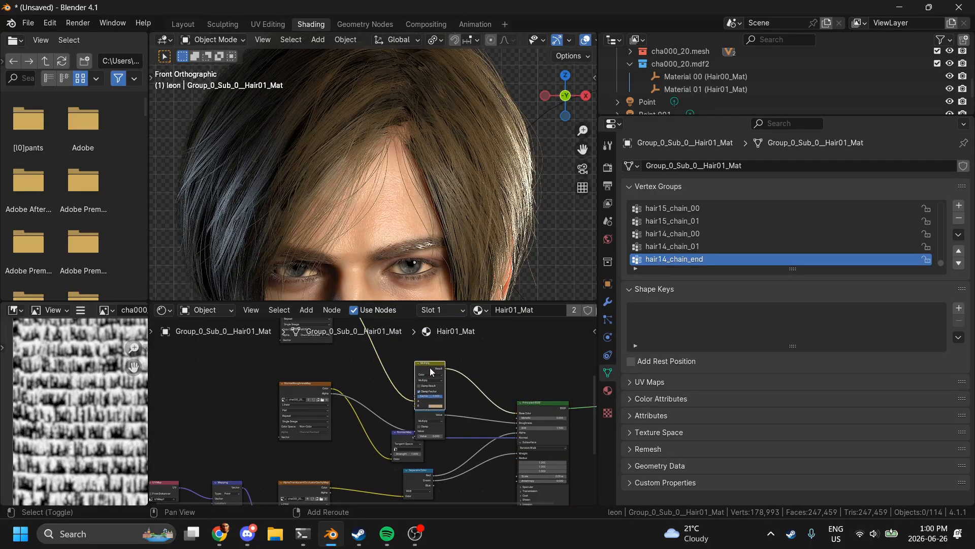
pyautogui.hotkey('shift', 'd')
pyautogui.click(478, 370)
pyautogui.scroll(1, 478, 370)
pyautogui.scroll(-4, 477, 368)
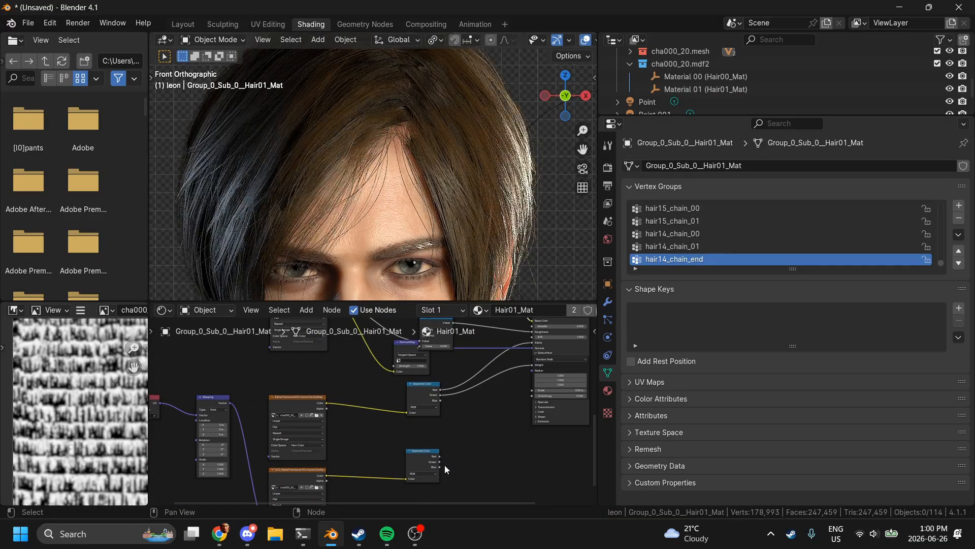
pyautogui.moveTo(440, 467)
pyautogui.mouseDown()
pyautogui.moveTo(523, 316)
pyautogui.moveTo(474, 404)
pyautogui.mouseUp()
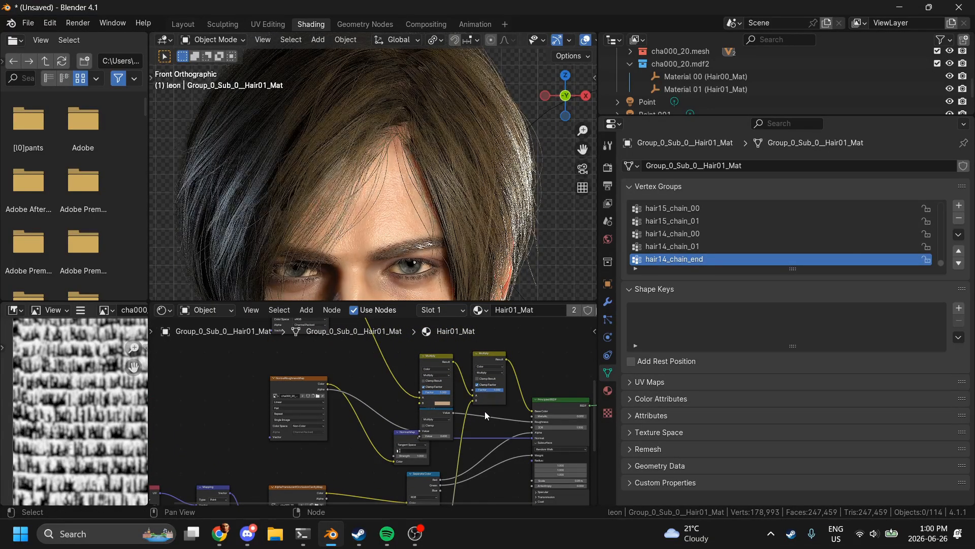
# Step: Expand the Specular settings of the Principled BSDF, check the recording in OBS, and switch back to Blender
pyautogui.scroll(-2, 514, 407)
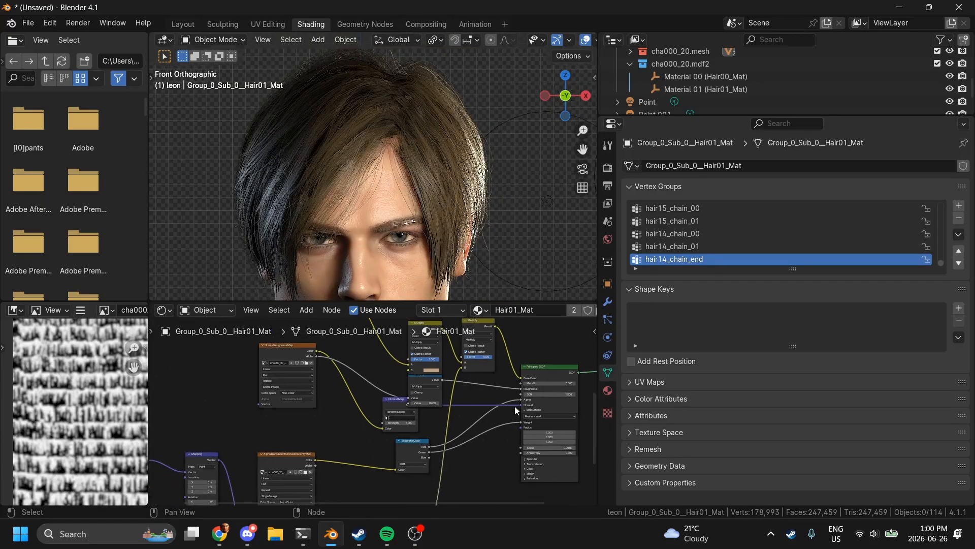
pyautogui.keyDown('ctrl'); pyautogui.scroll(5, 514, 406); pyautogui.keyUp('ctrl')
pyautogui.scroll(-5, 514, 406)
pyautogui.keyDown('ctrl'); pyautogui.scroll(-2, 514, 407); pyautogui.keyUp('ctrl')
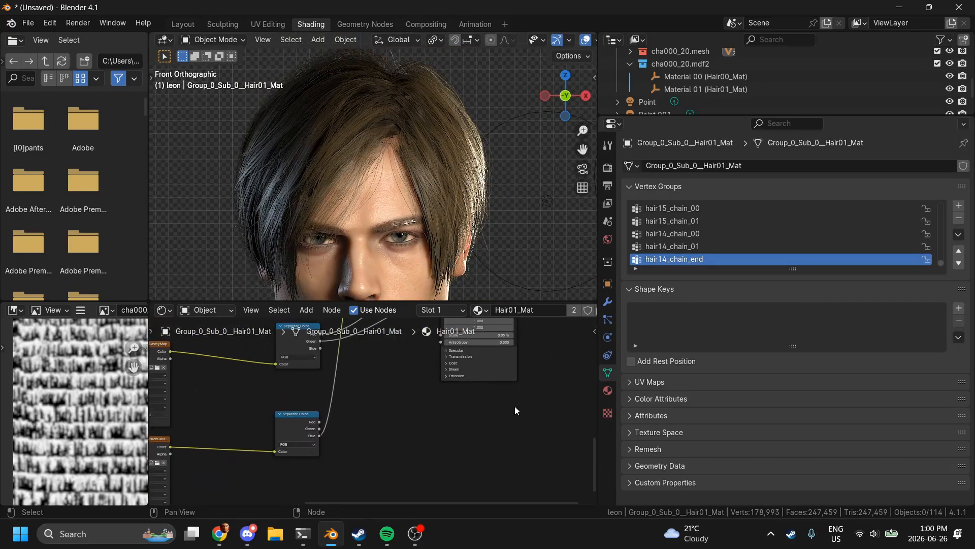
pyautogui.click(455, 350)
pyautogui.click(406, 540)
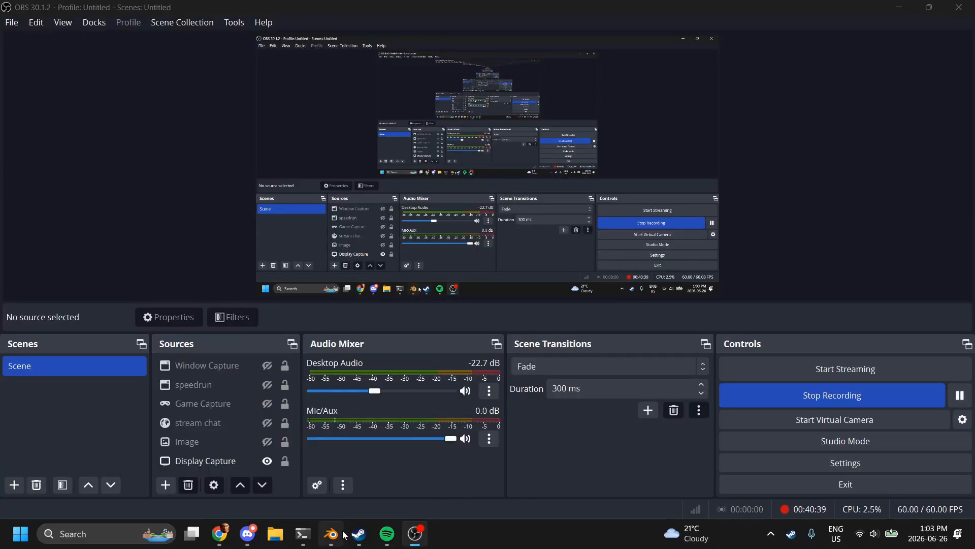
pyautogui.click(343, 535)
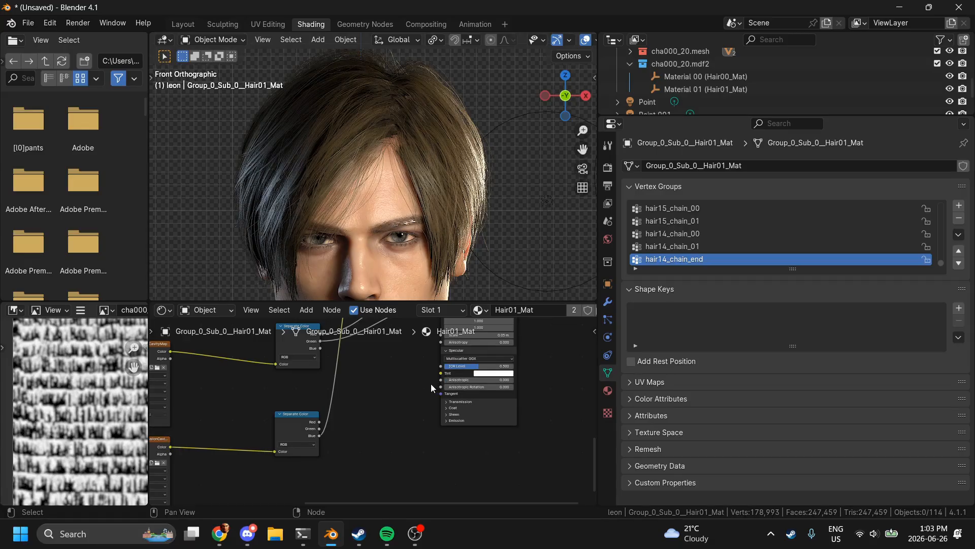
# Step: Select the UV2_AlphaTranslucentOcclusionCavityMap node, examine cha000_20_Hair_ATOC.tif in the maximized image editor, and restore the normal layout
pyautogui.keyDown('ctrl'); pyautogui.scroll(7, 431, 383); pyautogui.keyUp('ctrl')
pyautogui.scroll(6, 280, 472)
pyautogui.click(252, 474)
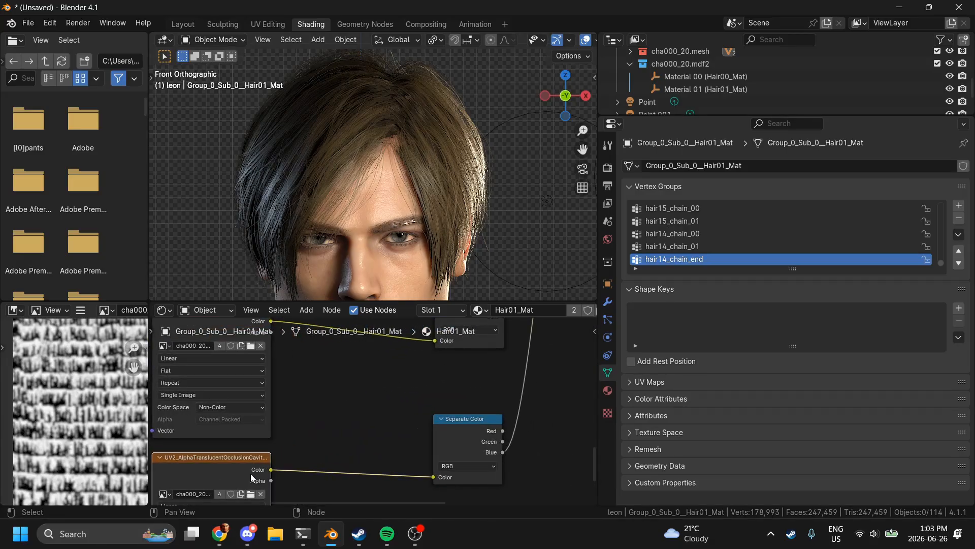
pyautogui.scroll(-4, 251, 473)
pyautogui.keyDown('ctrl'); pyautogui.scroll(4, 251, 474); pyautogui.keyUp('ctrl')
pyautogui.hscroll(3, 78, 337)
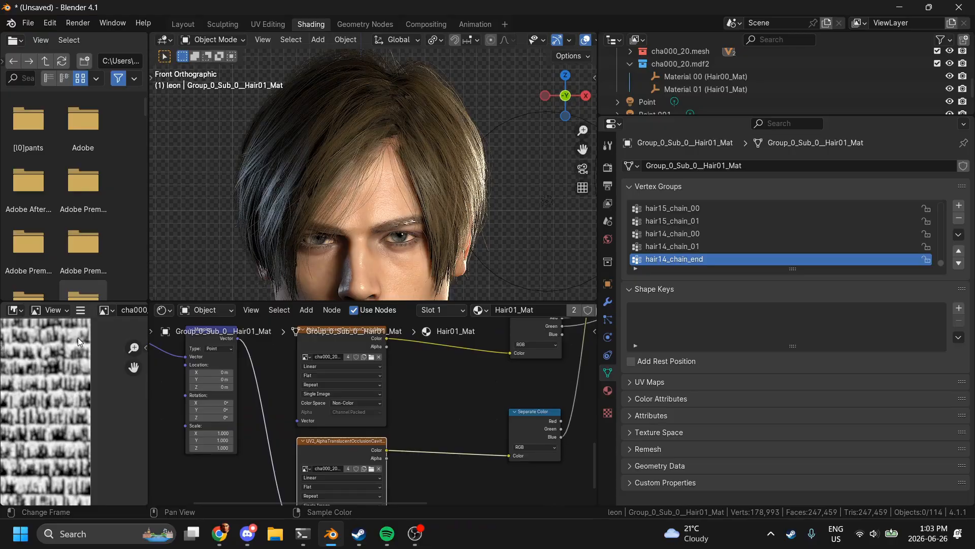
pyautogui.hotkey('ctrl', 'space')
pyautogui.hscroll(-8, 78, 338)
pyautogui.hscroll(5, 412, 352)
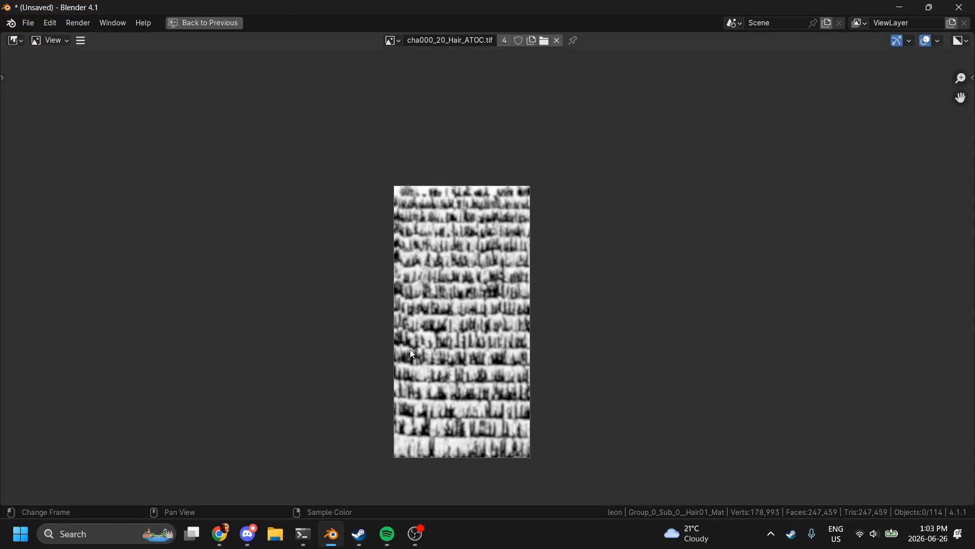
pyautogui.scroll(1, 418, 313)
pyautogui.hotkey('ctrl', 'space')
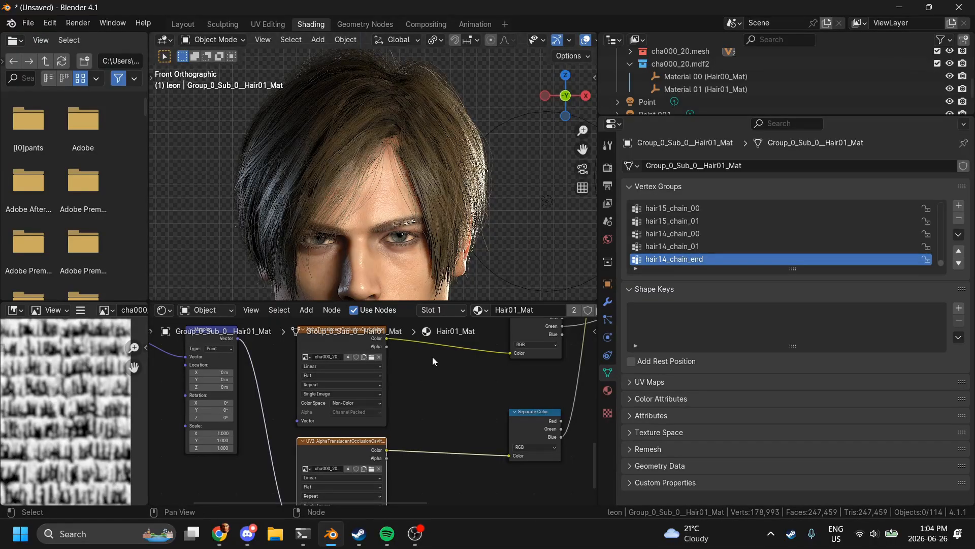
# Step: Connect the UV2 texture's Alpha output to the Principled BSDF's IOR Level and insert a Math node on that link
pyautogui.hscroll(5, 532, 375)
pyautogui.scroll(-1, 532, 375)
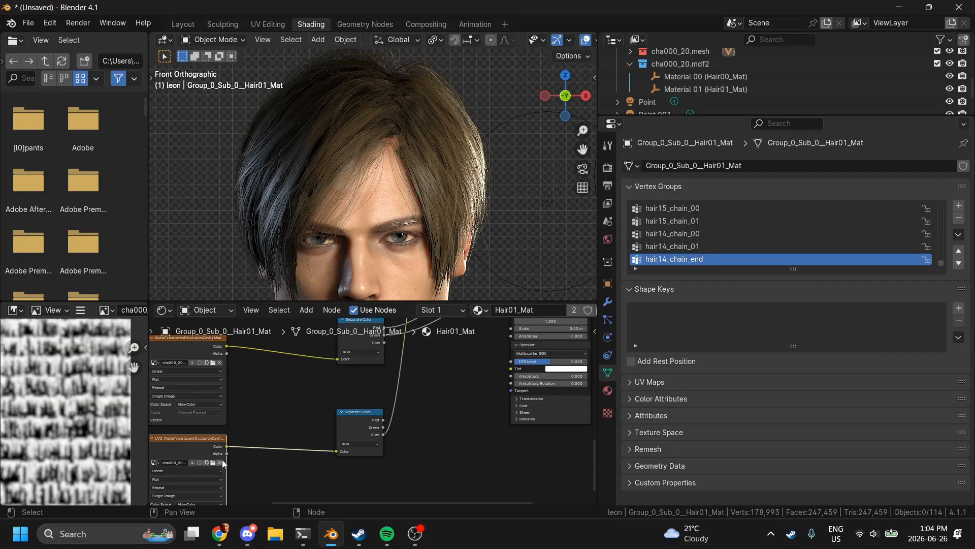
pyautogui.moveTo(227, 453); pyautogui.dragTo(512, 361)
pyautogui.hotkey('shift', 'a')
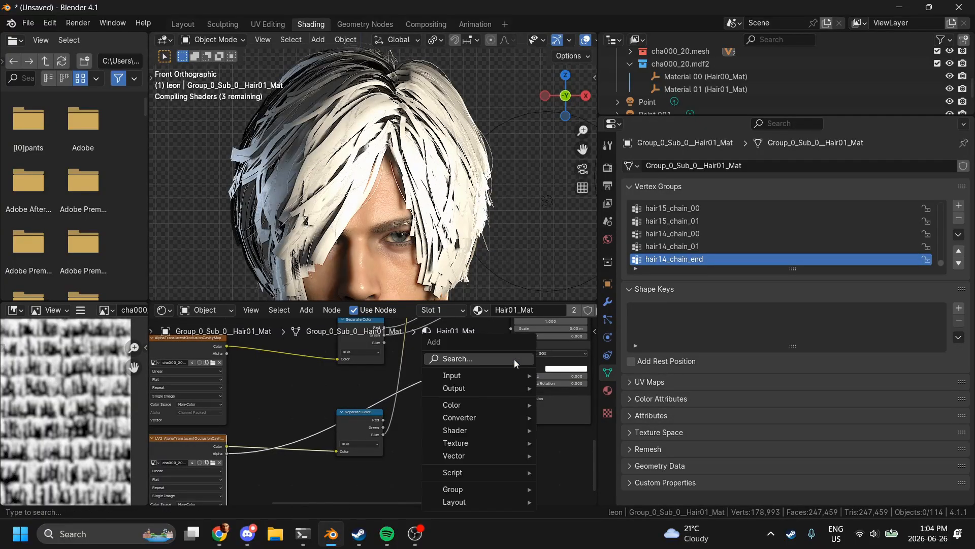
pyautogui.write('math')
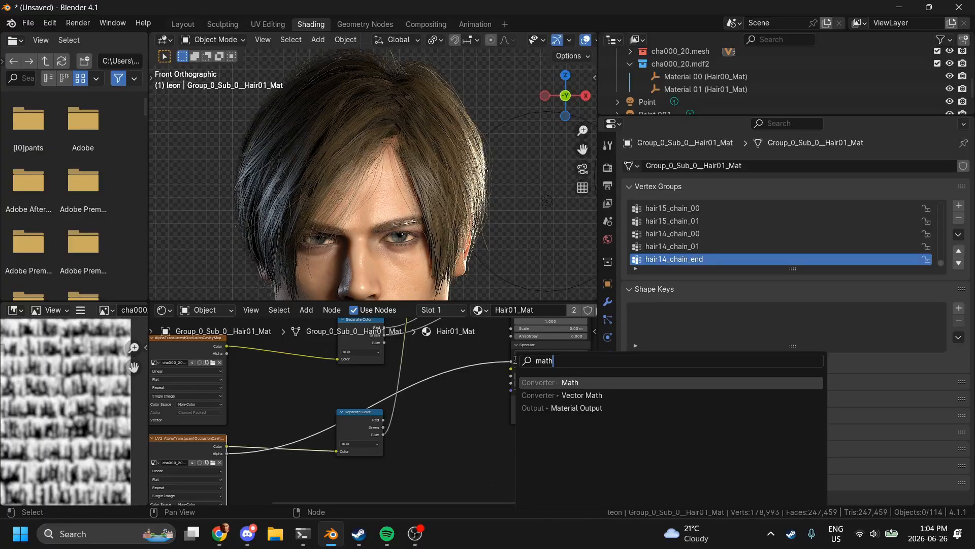
pyautogui.press('Return')
pyautogui.click(444, 359)
# Step: Set the new Math node to Multiply and move the Alpha link to its second Value input
pyautogui.click(441, 364)
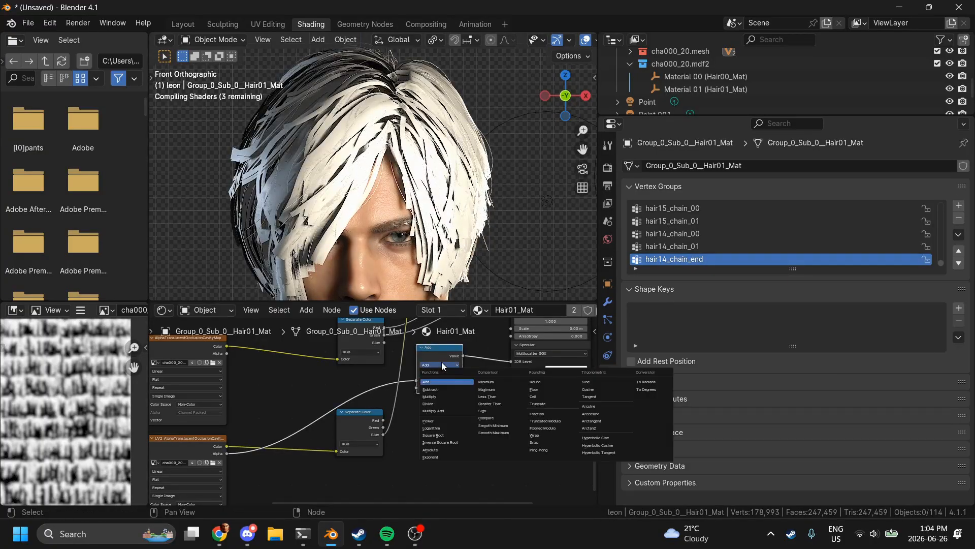
pyautogui.click(433, 400)
pyautogui.moveTo(416, 380); pyautogui.dragTo(417, 387)
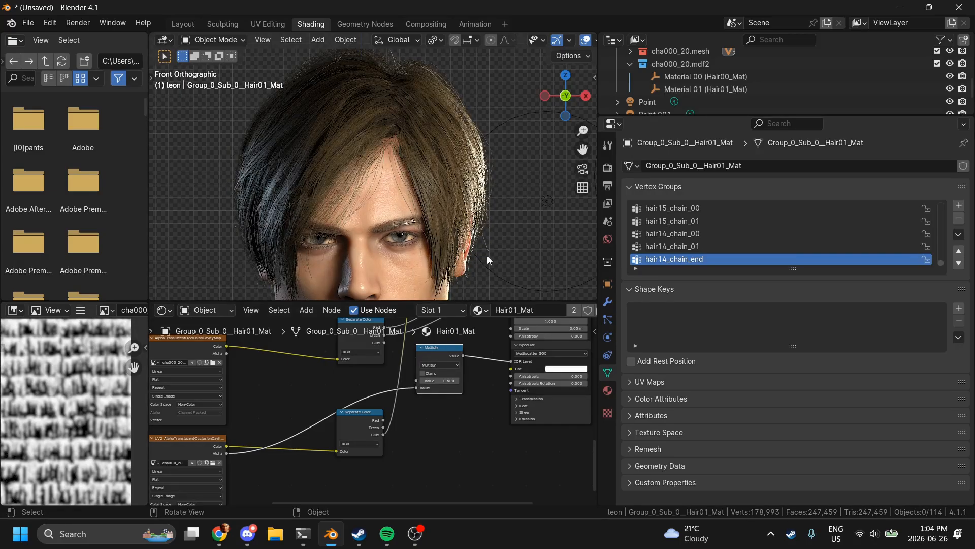
# Step: Inspect the hair from above and from the front, and switch to the Resident Evil 4 Remake reference screenshot in Chrome
pyautogui.scroll(-2, 514, 205)
pyautogui.scroll(-2, 503, 222)
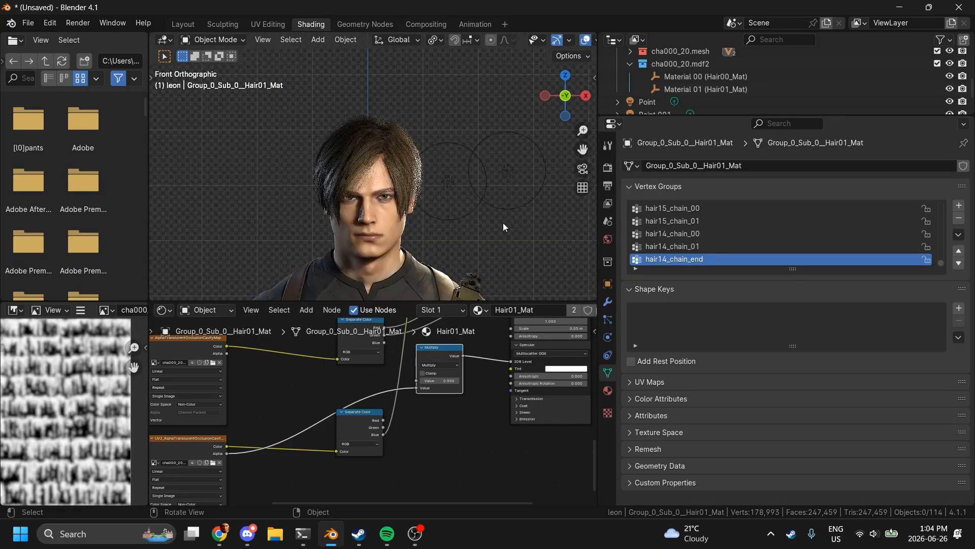
pyautogui.moveTo(578, 100); pyautogui.dragTo(558, 127)
pyautogui.scroll(4, 424, 224)
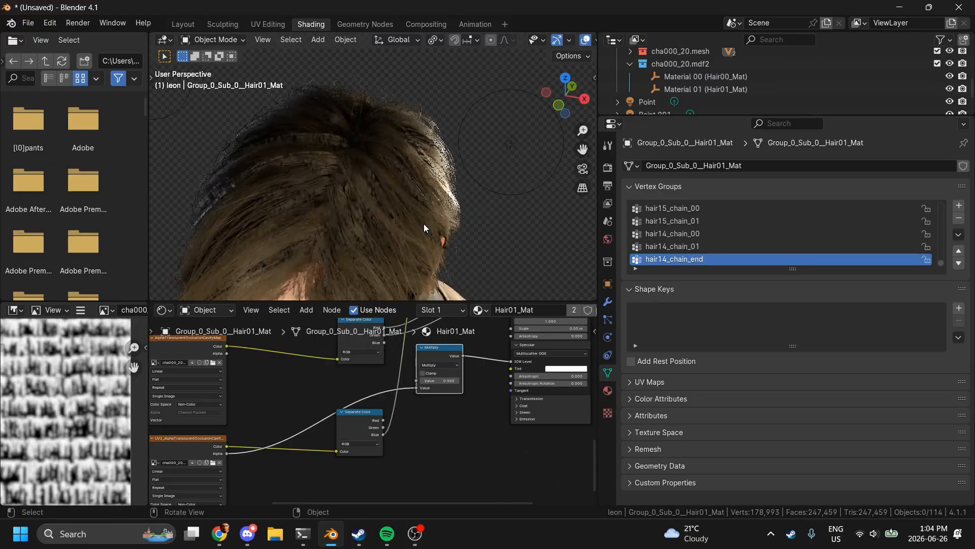
pyautogui.click(562, 107)
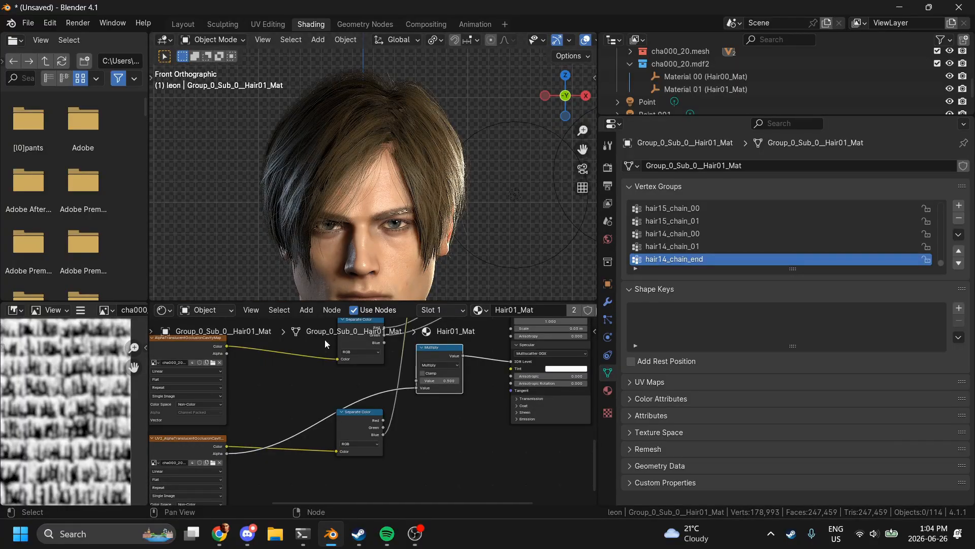
pyautogui.click(226, 531)
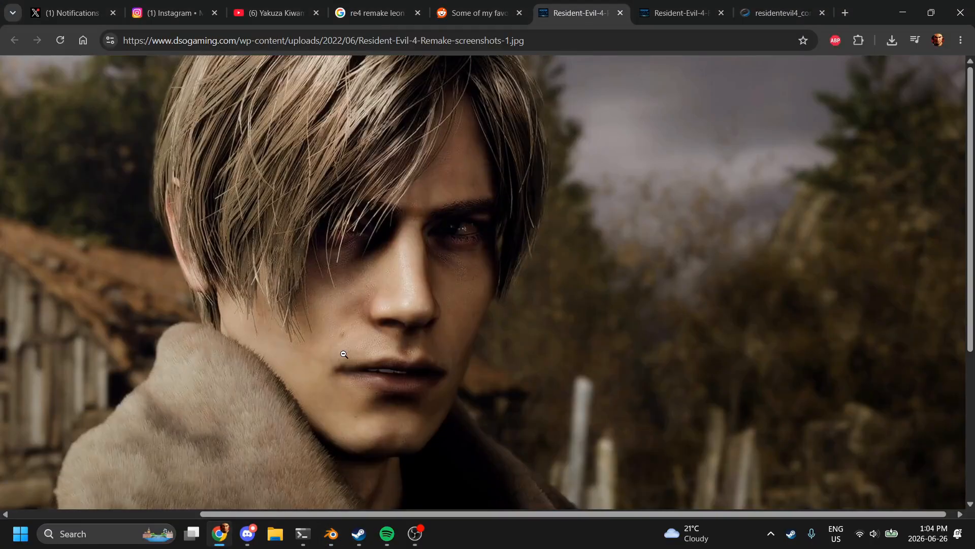
# Step: Compare the two Resident Evil 4 Remake reference screenshots and examine Leon's hair up close in the Game Informer image
pyautogui.hscroll(-1, 344, 354)
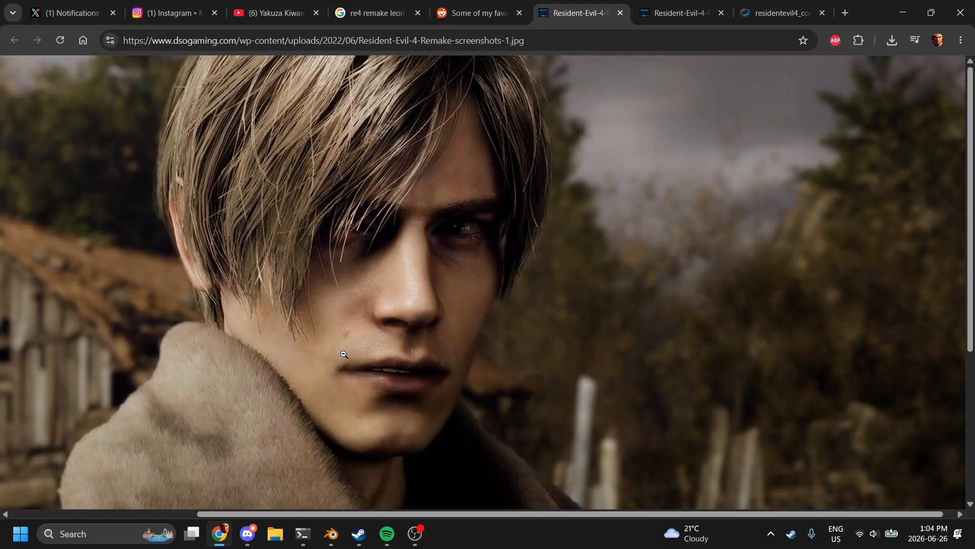
pyautogui.click(382, 225)
pyautogui.click(713, 4)
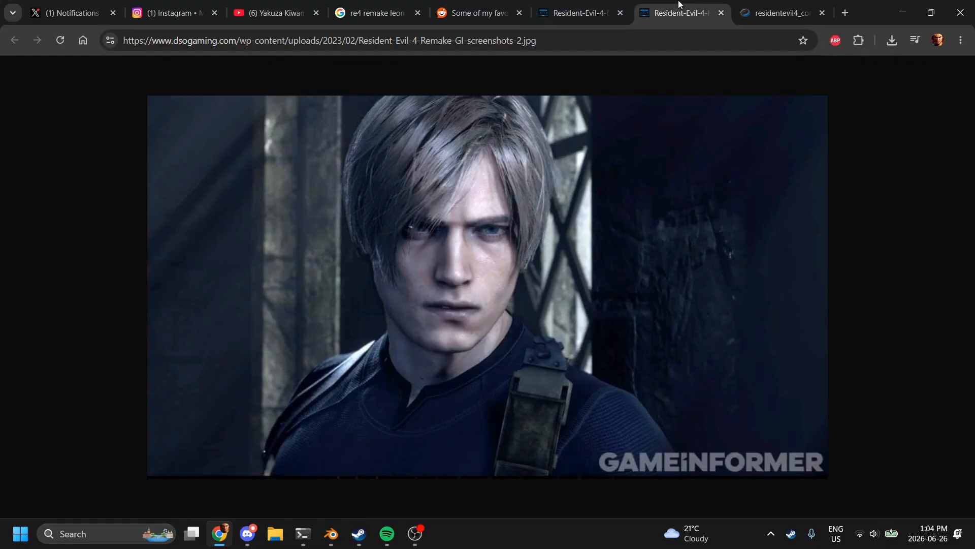
pyautogui.click(586, 4)
pyautogui.click(657, 4)
pyautogui.keyDown('ctrl'); pyautogui.scroll(5, 423, 144); pyautogui.keyUp('ctrl')
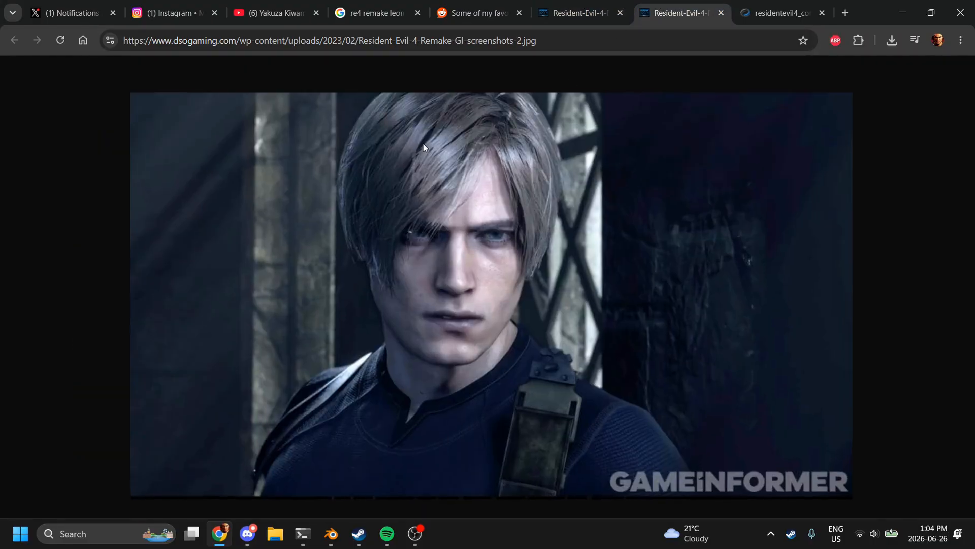
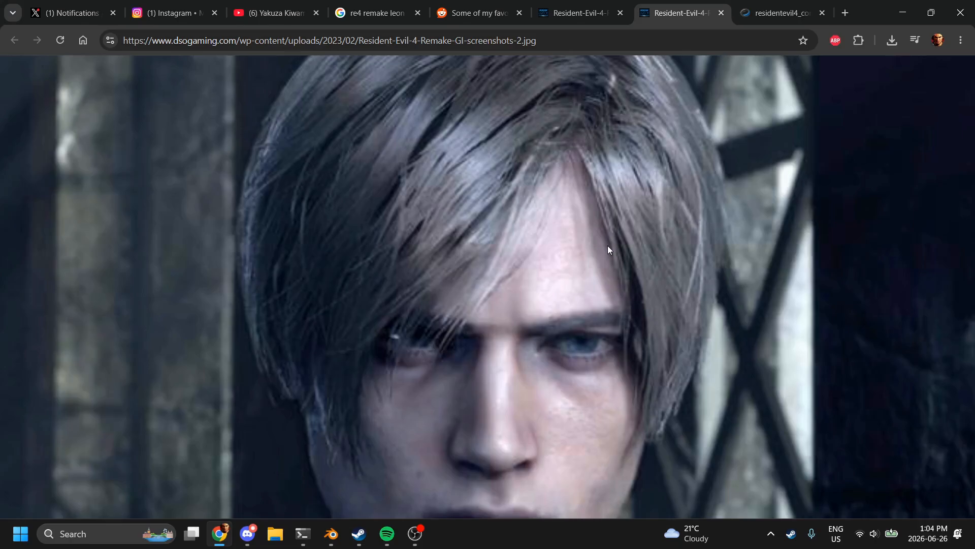
# Step: Return to Blender's Layout workspace and inspect Leon's hair from above and from the front
pyautogui.click(341, 523)
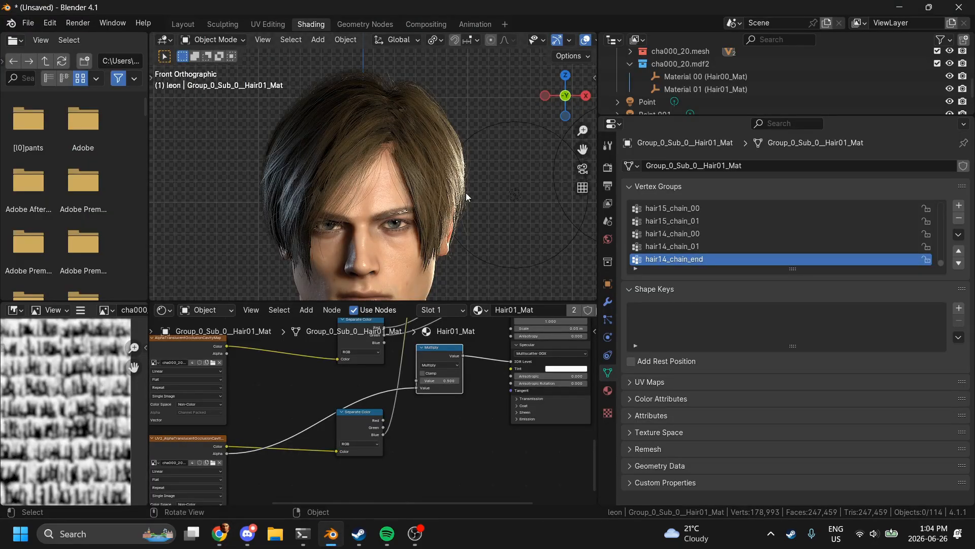
pyautogui.scroll(3, 466, 193)
pyautogui.click(186, 24)
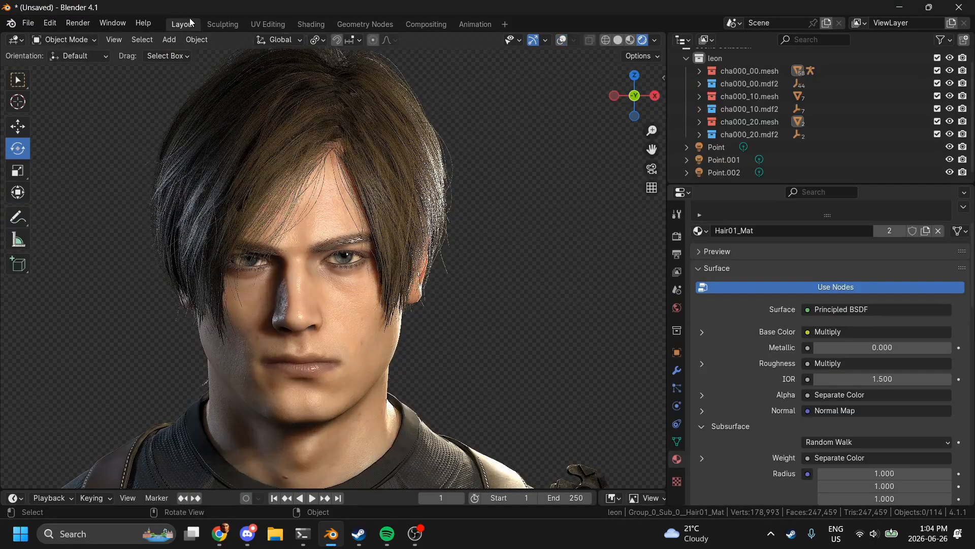
pyautogui.click(415, 203)
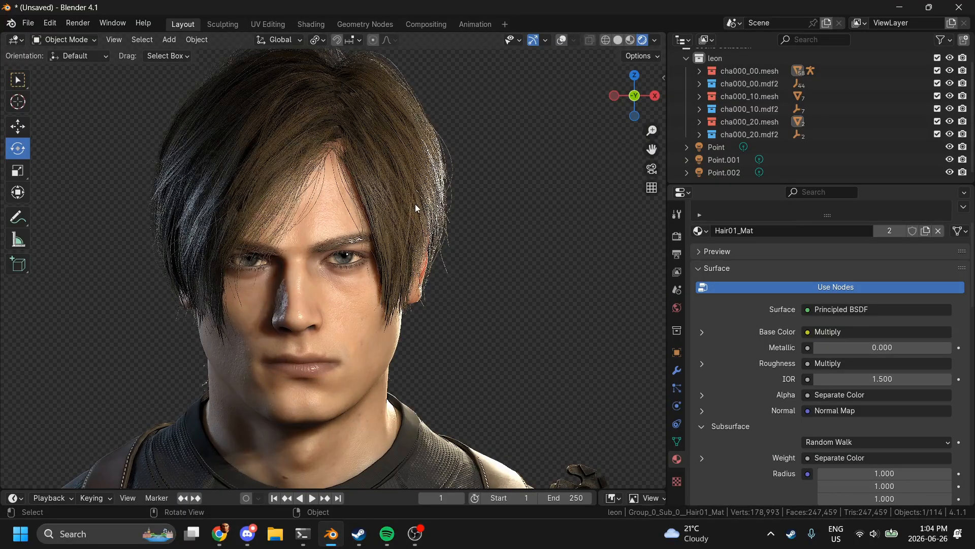
pyautogui.moveTo(627, 100); pyautogui.dragTo(662, 101)
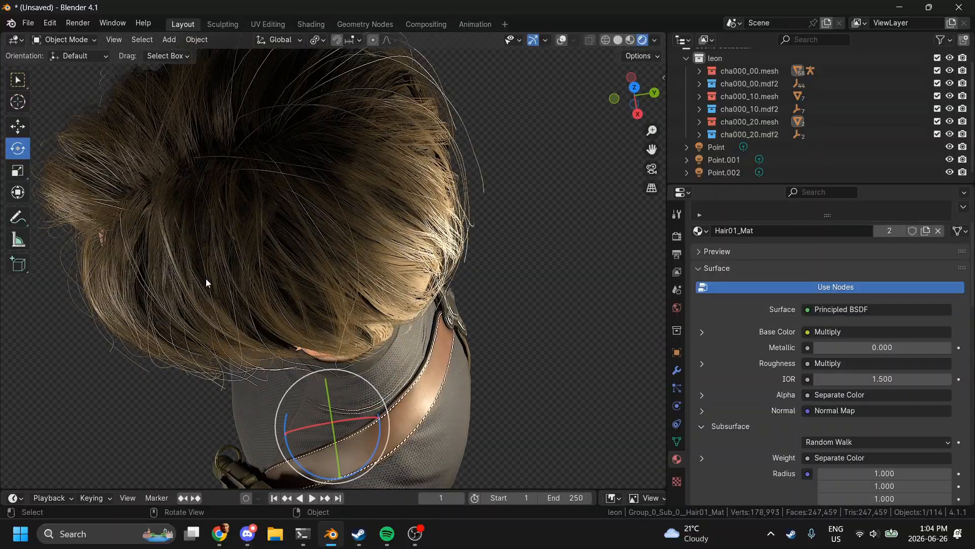
pyautogui.click(629, 100)
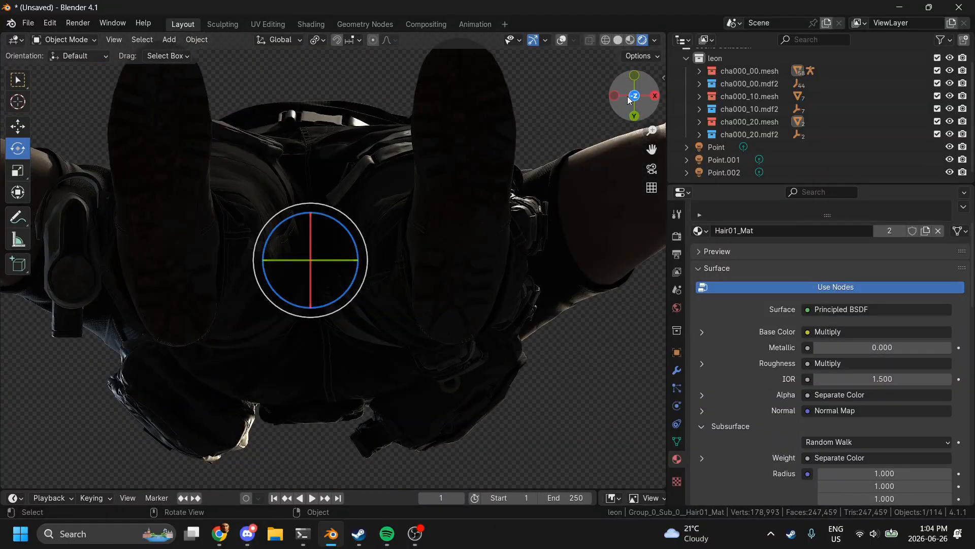
pyautogui.click(629, 100)
pyautogui.click(634, 116)
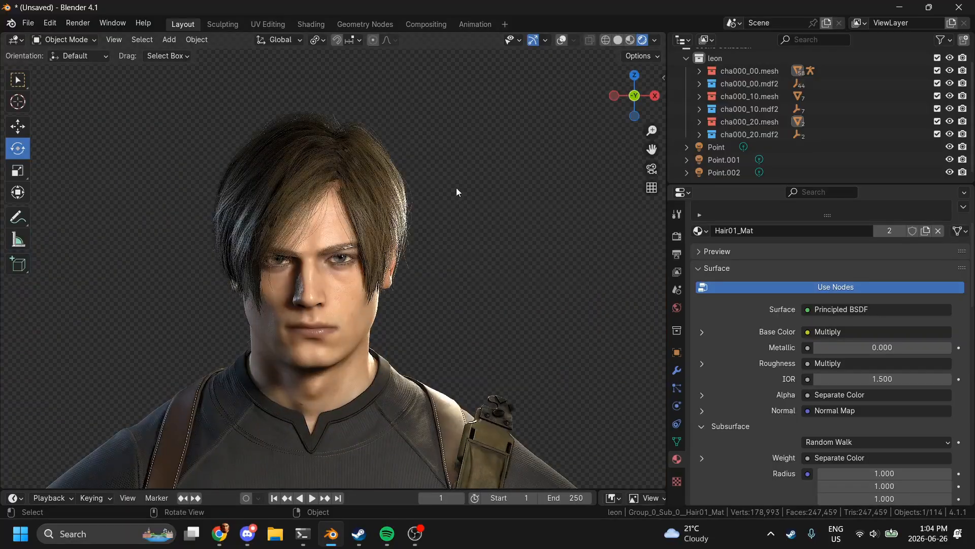
pyautogui.scroll(4, 456, 187)
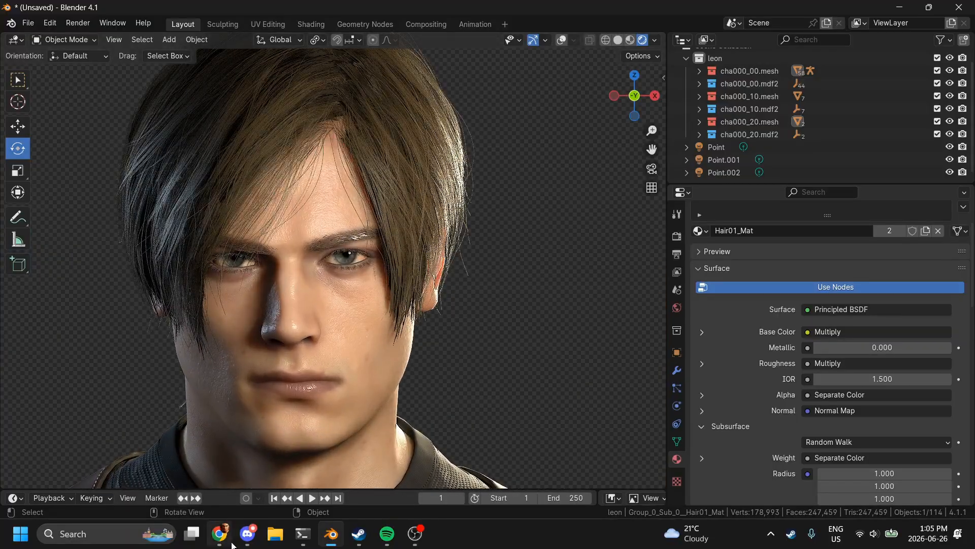
# Step: Check the Game Informer reference in Chrome once more and compare it with the front view in Blender
pyautogui.click(220, 533)
pyautogui.keyDown('ctrl'); pyautogui.scroll(-5, 516, 244); pyautogui.keyUp('ctrl')
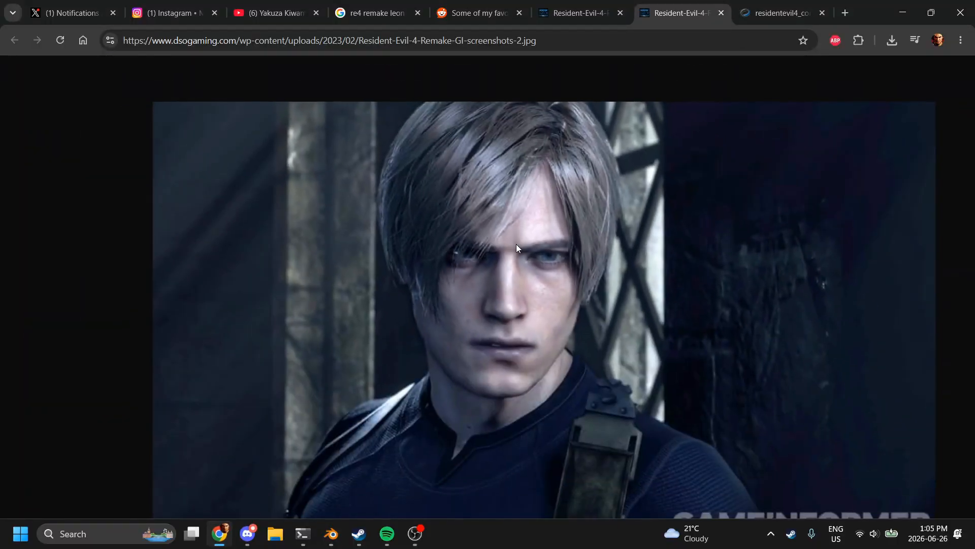
pyautogui.click(330, 534)
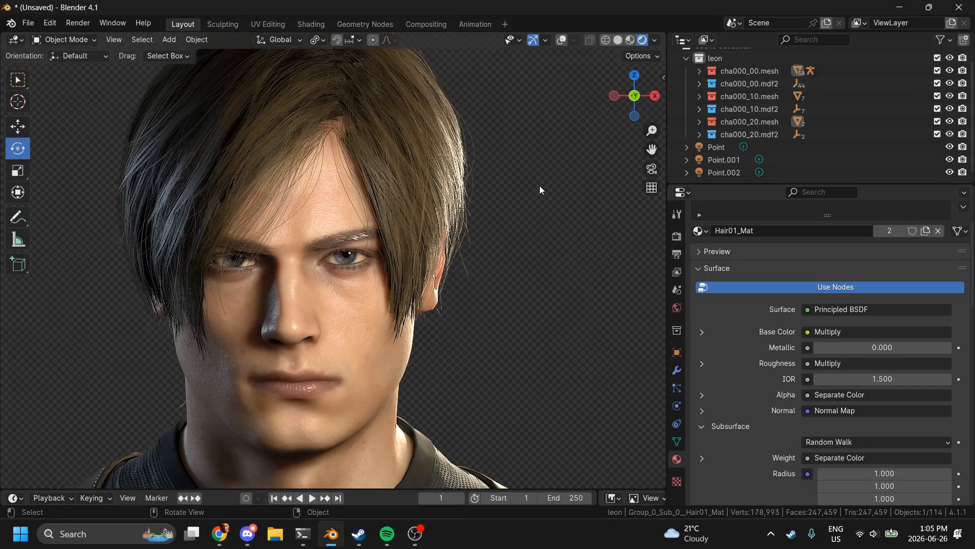
pyautogui.scroll(-2, 539, 185)
# Step: In the Shading workspace, insert a Color Ramp node between the Separate Color Red output and the Principled BSDF's Alpha
pyautogui.click(318, 39)
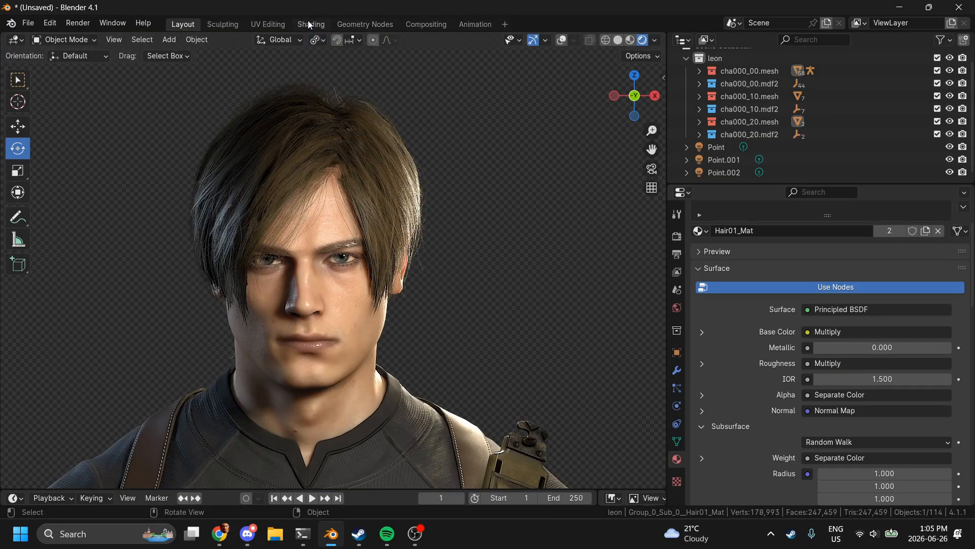
pyautogui.click(310, 24)
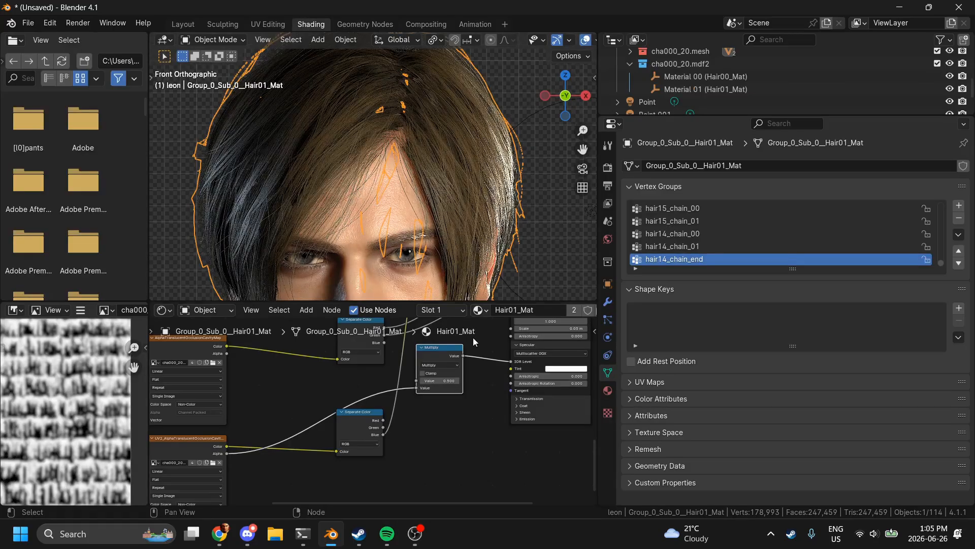
pyautogui.scroll(-3, 473, 339)
pyautogui.rightClick(473, 337)
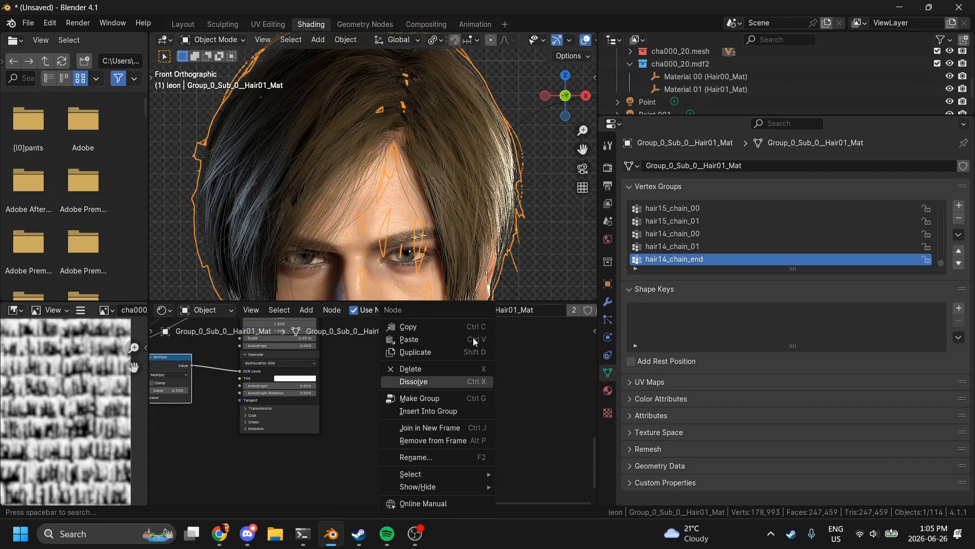
pyautogui.hscroll(-5, 232, 441)
pyautogui.scroll(4, 231, 441)
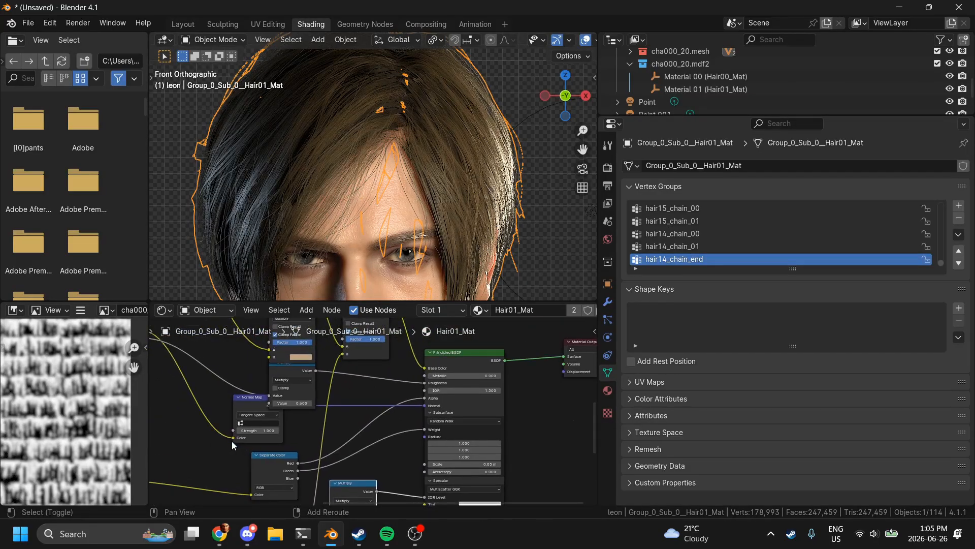
pyautogui.hotkey('shift', 'a')
pyautogui.hotkey('shift', 'a')
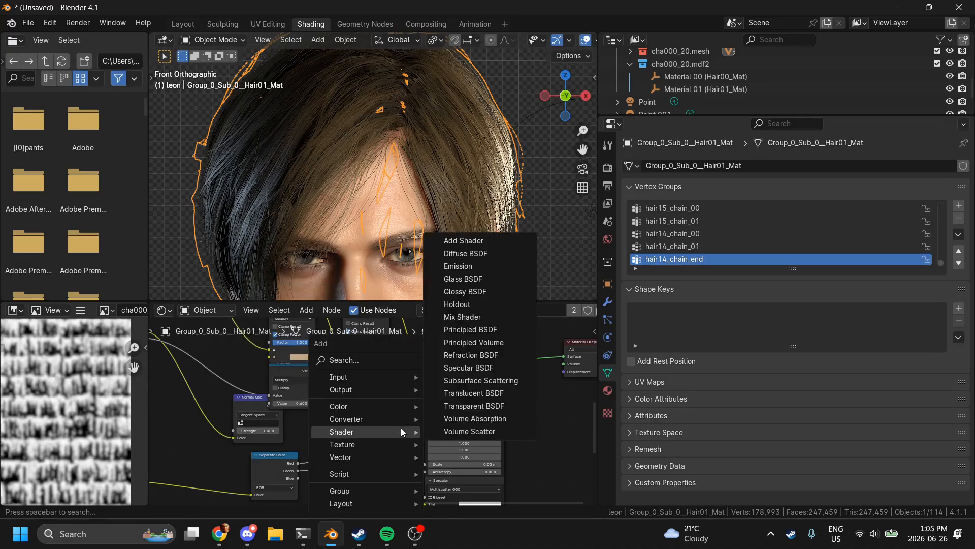
pyautogui.press('space')
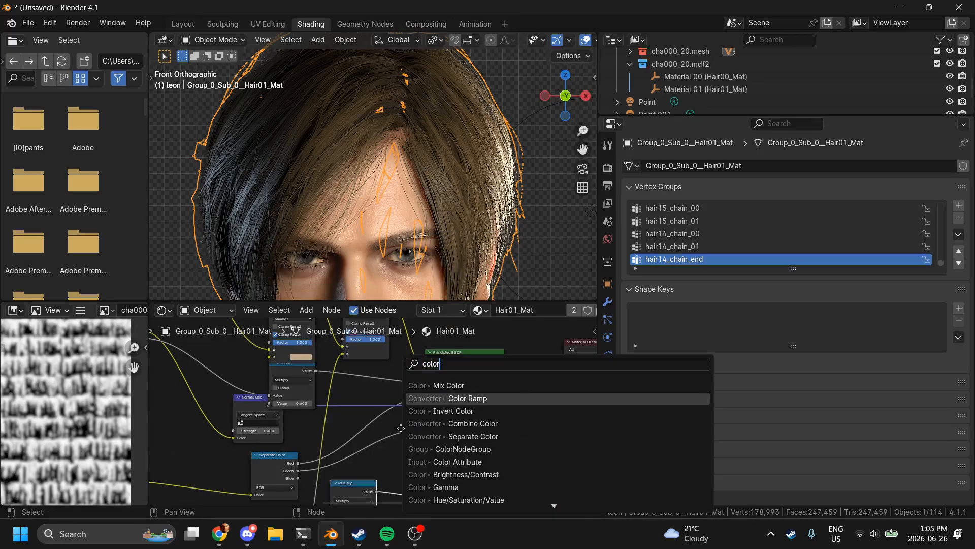
pyautogui.click(406, 398)
pyautogui.click(385, 387)
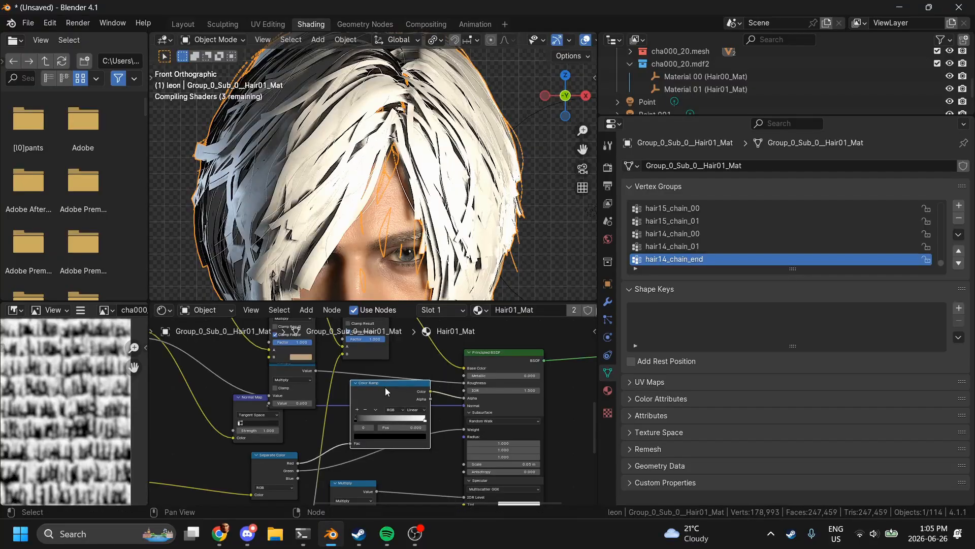
# Step: Move the Color Ramp's white stop to position 0.411
pyautogui.scroll(6, 385, 387)
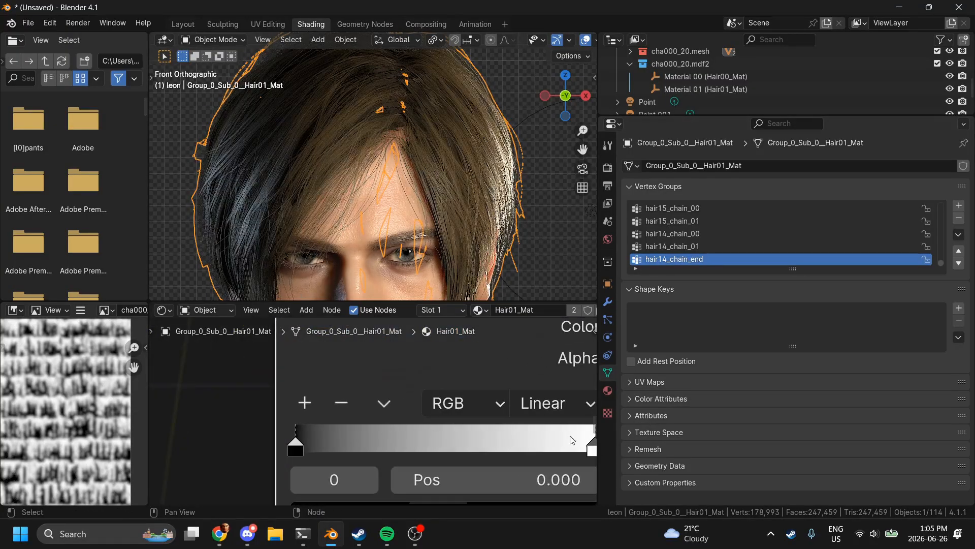
pyautogui.moveTo(571, 423); pyautogui.dragTo(512, 417, button='middle')
pyautogui.moveTo(541, 425); pyautogui.dragTo(351, 445)
pyautogui.scroll(-5, 440, 273)
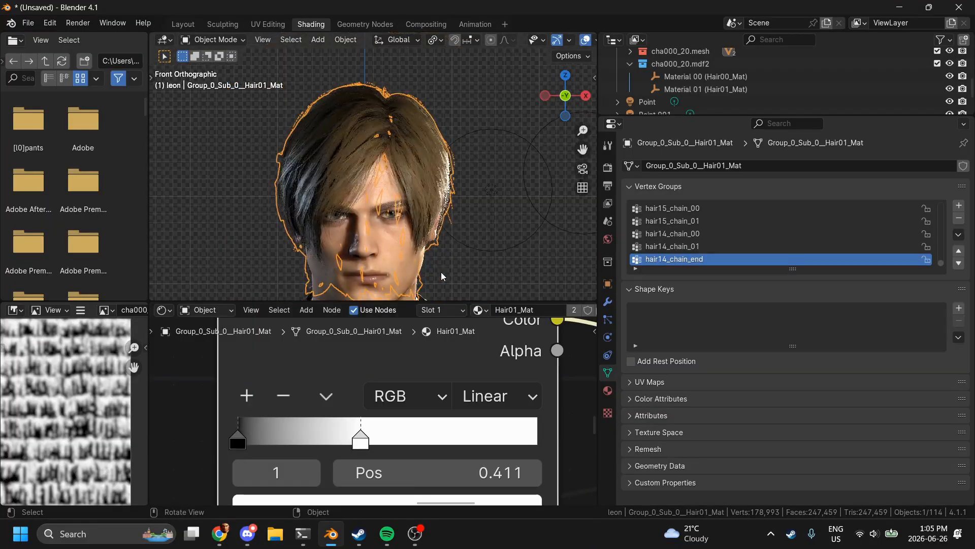
# Step: Deselect the hair and inspect it from the side and from the front
pyautogui.click(521, 291)
pyautogui.moveTo(563, 104)
pyautogui.mouseDown()
pyautogui.moveTo(584, 108)
pyautogui.moveTo(551, 109)
pyautogui.mouseUp()
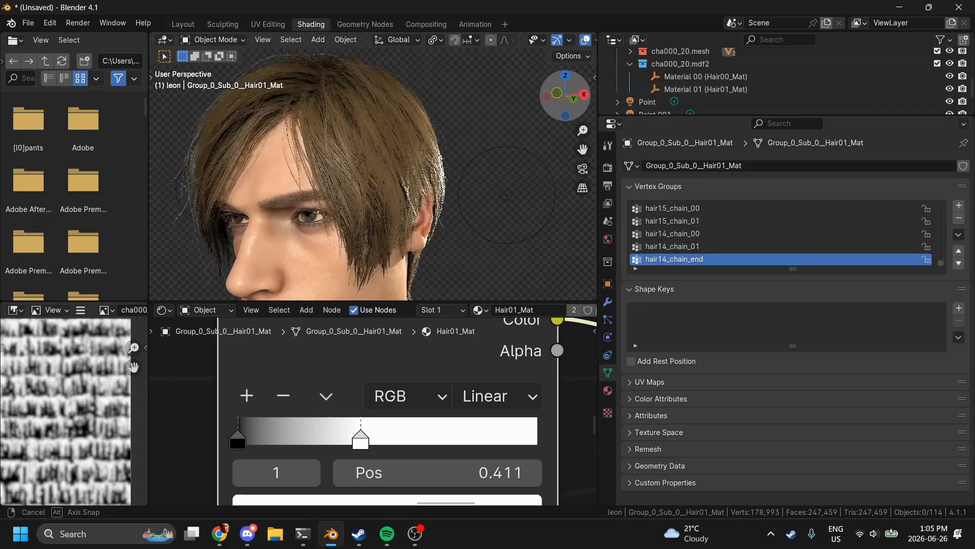
pyautogui.scroll(-5, 520, 101)
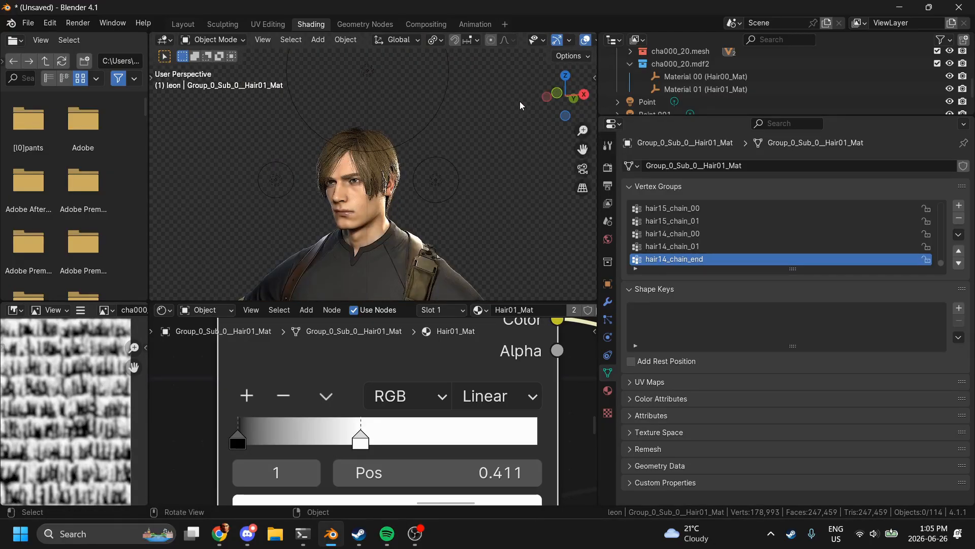
pyautogui.click(565, 91)
pyautogui.scroll(6, 500, 152)
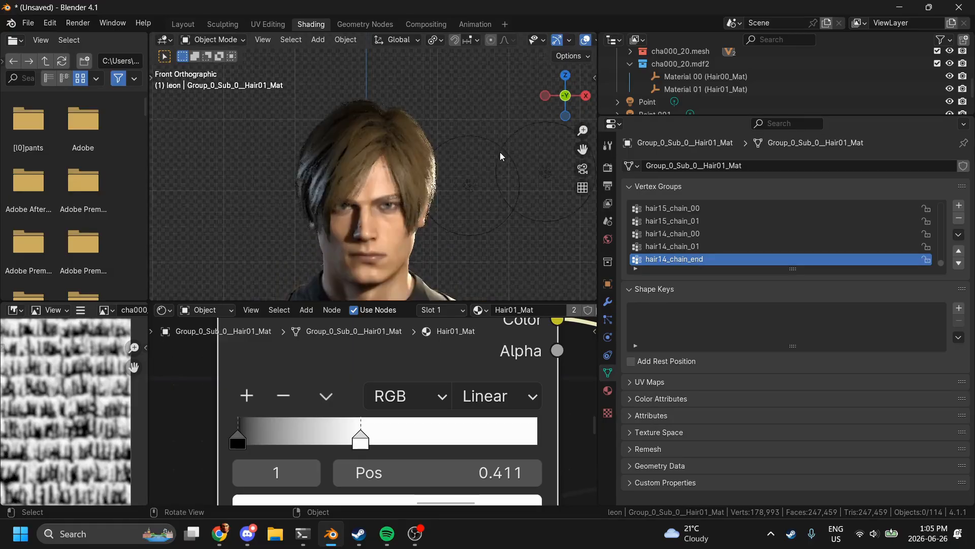
pyautogui.scroll(-2, 501, 153)
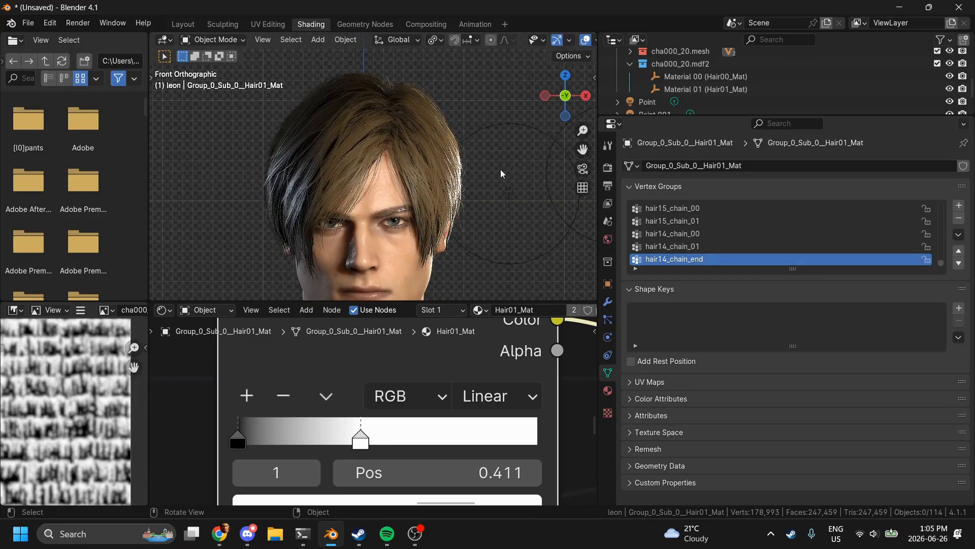
pyautogui.scroll(5, 501, 169)
pyautogui.scroll(-5, 501, 169)
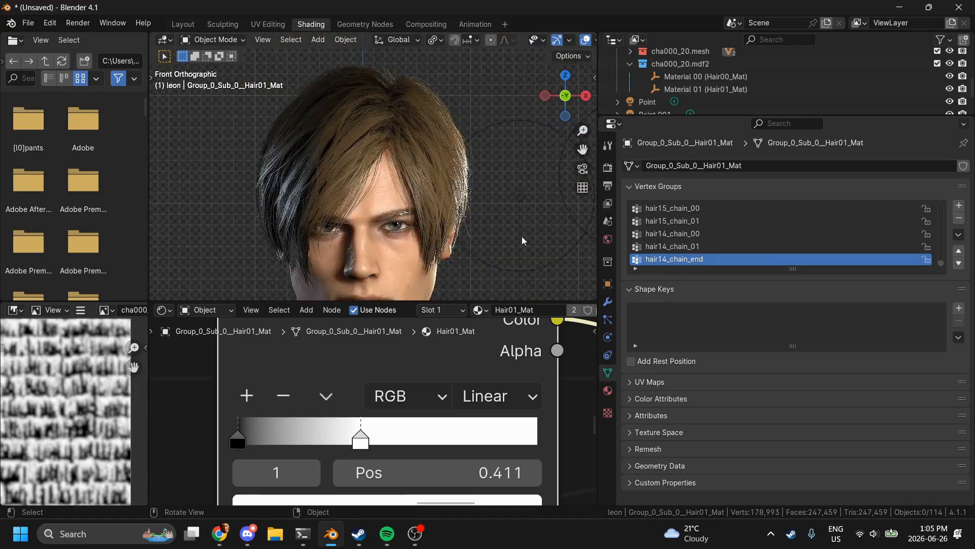
# Step: Set the Principled BSDF's specular Anisotropic value to 1.000
pyautogui.scroll(-3, 534, 388)
pyautogui.scroll(-5, 535, 388)
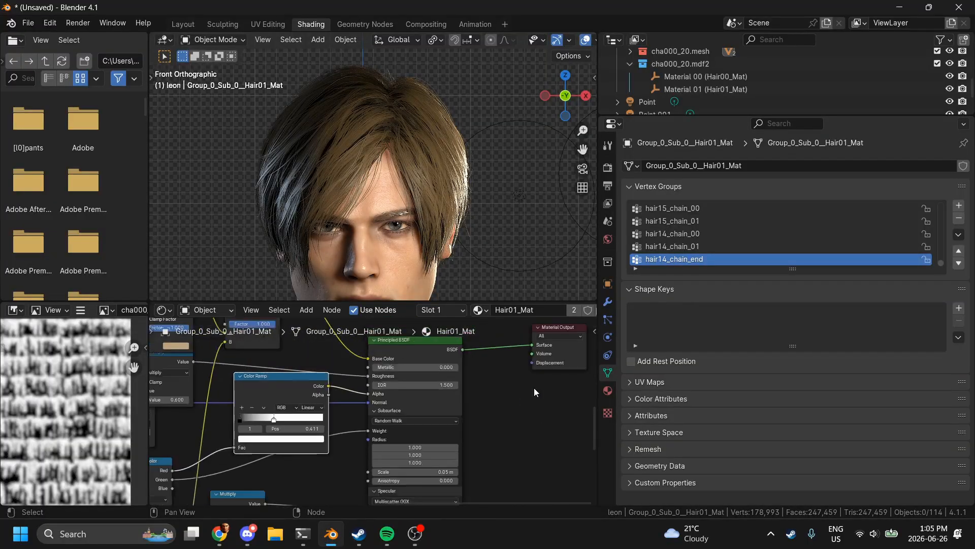
pyautogui.hscroll(-2, 534, 388)
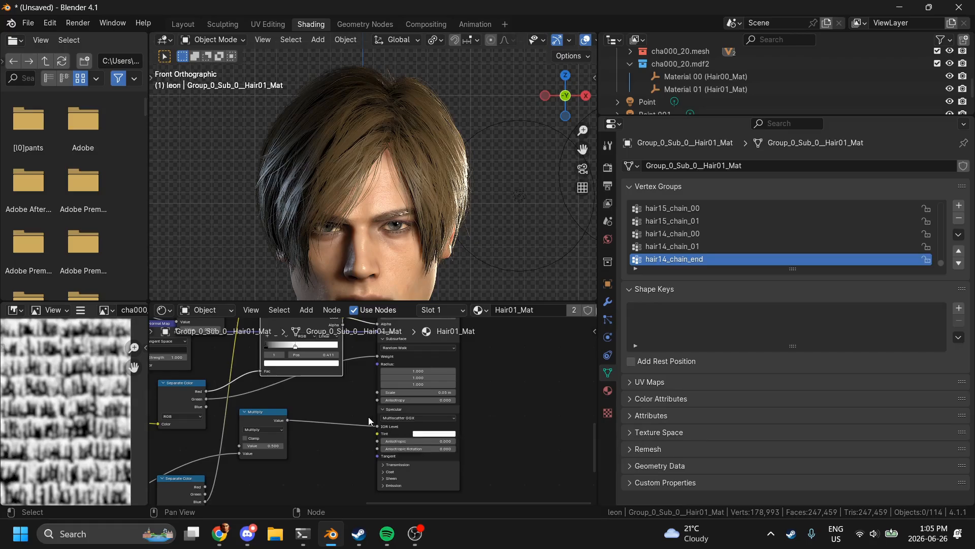
pyautogui.scroll(-2, 367, 416)
pyautogui.hscroll(2, 367, 415)
pyautogui.scroll(5, 368, 416)
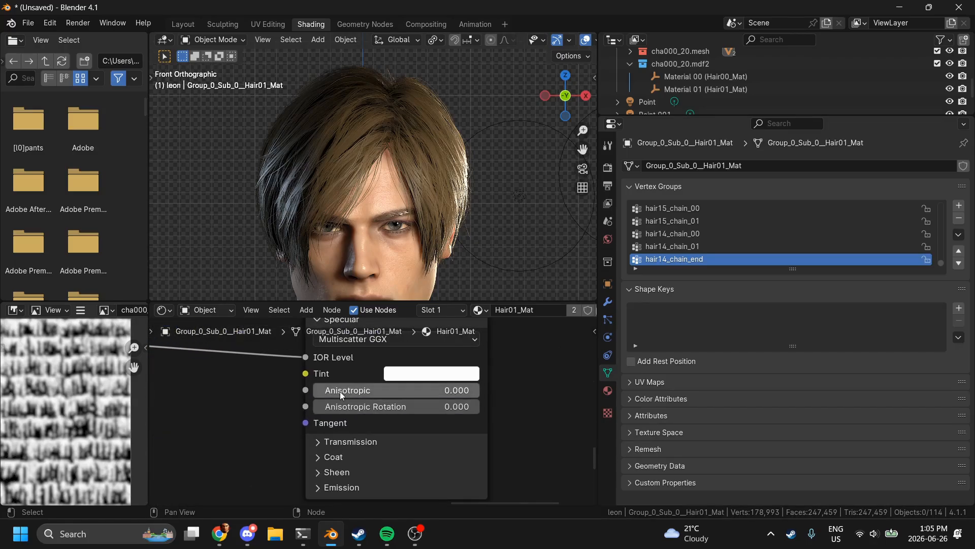
pyautogui.moveTo(339, 391); pyautogui.dragTo(479, 389)
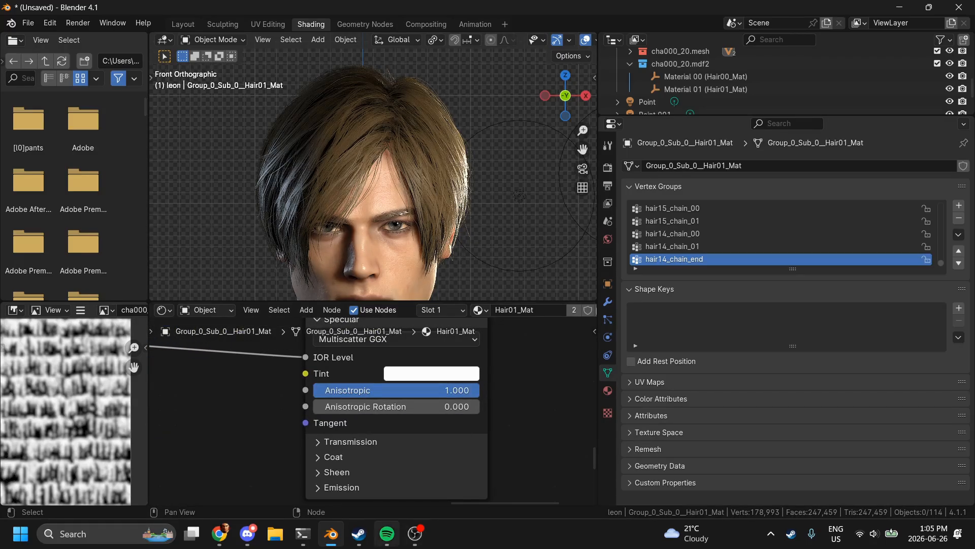
pyautogui.moveTo(387, 533)
# Step: Link an output from the upper part of the node tree to the Principled BSDF's Anisotropic Rotation and return to the Layout workspace
pyautogui.scroll(-5, 306, 396)
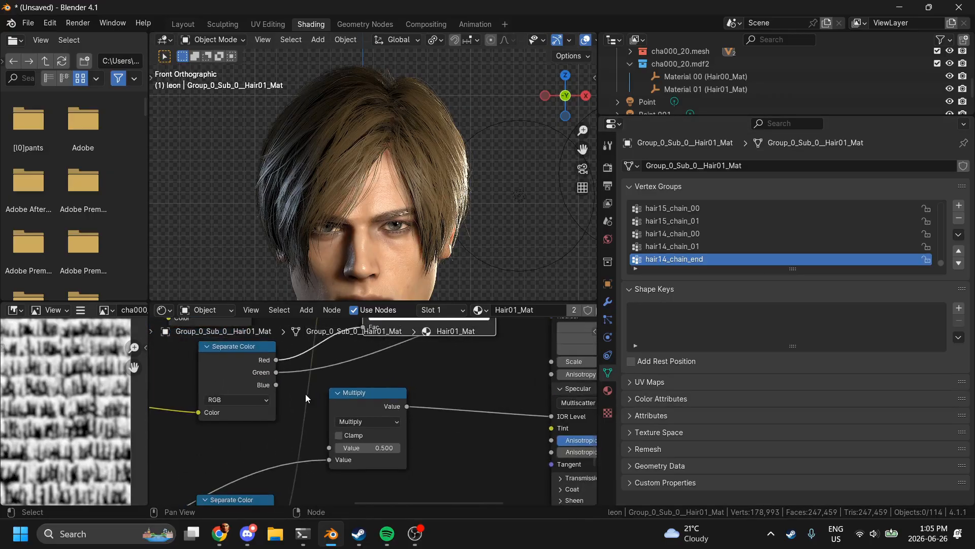
pyautogui.hscroll(-5, 306, 394)
pyautogui.scroll(3, 306, 395)
pyautogui.scroll(3, 307, 412)
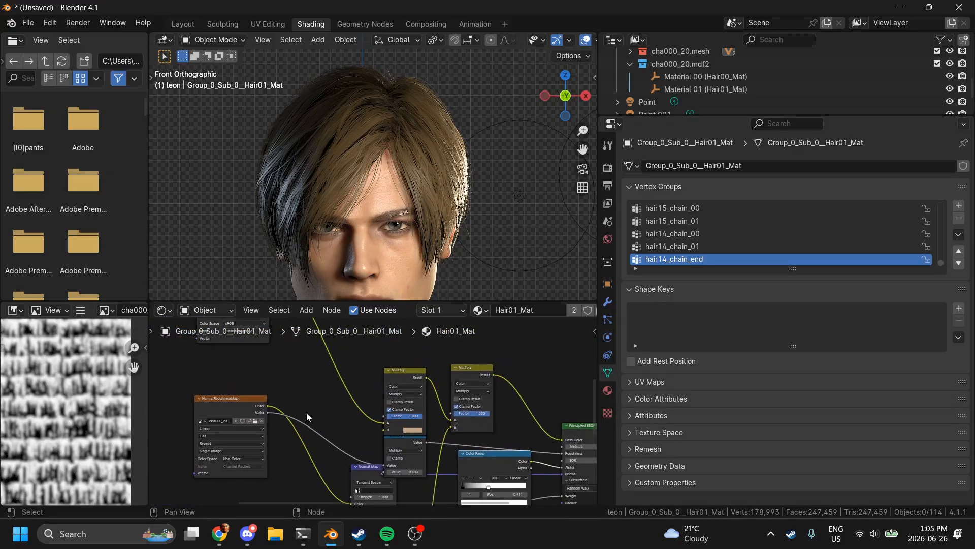
pyautogui.scroll(2, 271, 428)
pyautogui.scroll(3, 270, 428)
pyautogui.moveTo(284, 385); pyautogui.dragTo(395, 437)
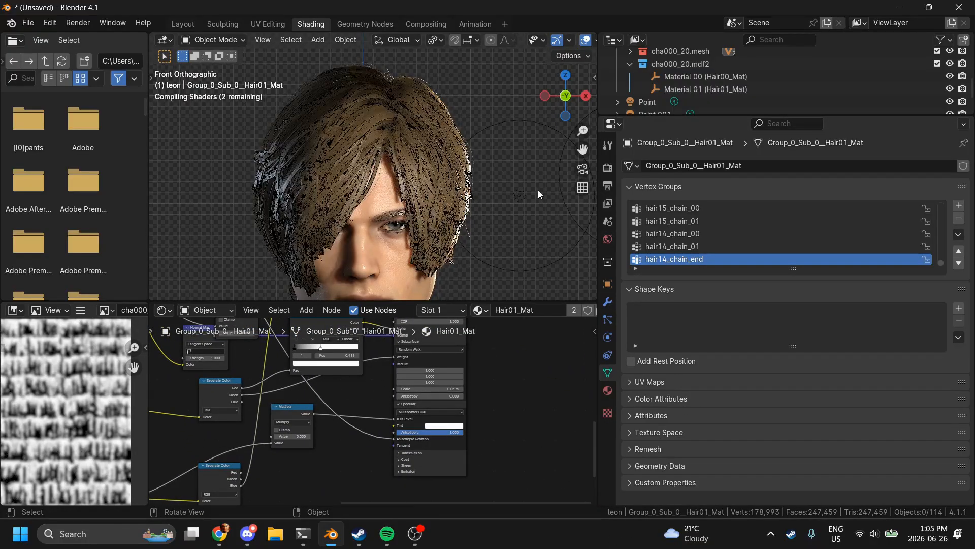
pyautogui.click(183, 24)
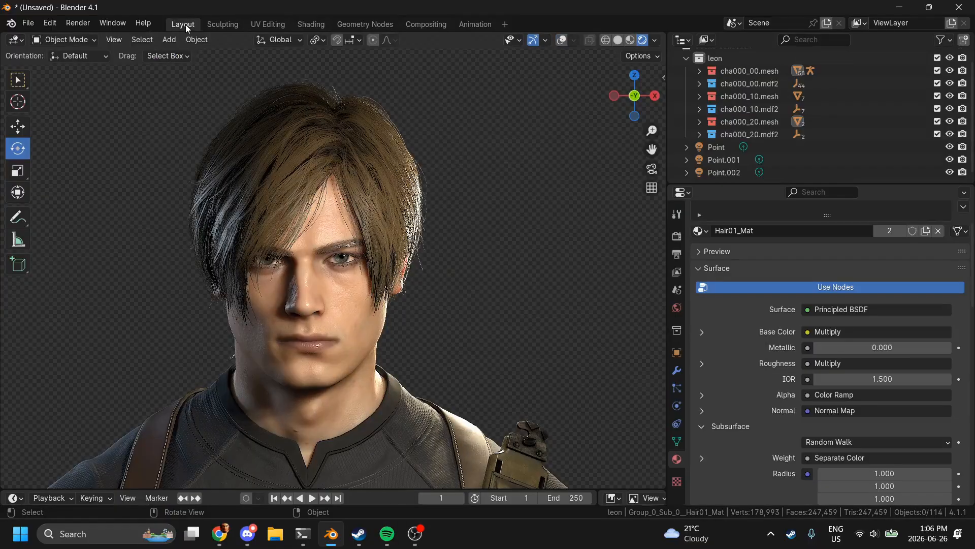
# Step: Switch the scene's render engine from EEVEE to Cycles
pyautogui.scroll(3, 473, 202)
pyautogui.click(677, 236)
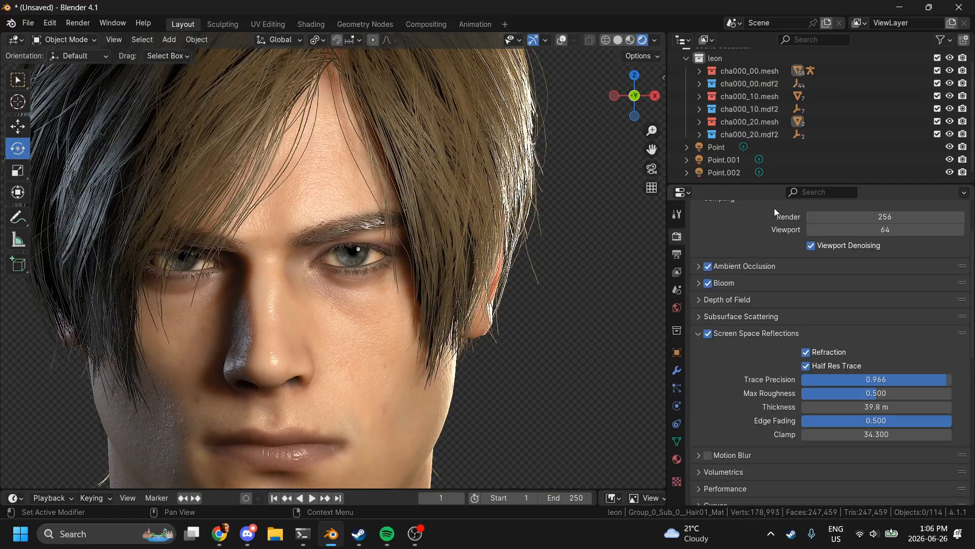
pyautogui.scroll(3, 774, 208)
pyautogui.click(828, 233)
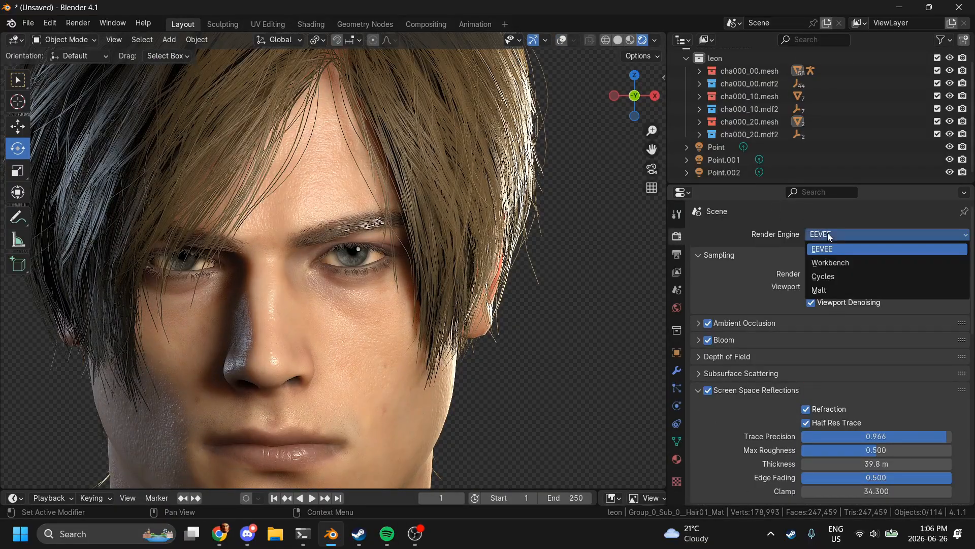
pyautogui.click(839, 271)
pyautogui.click(556, 40)
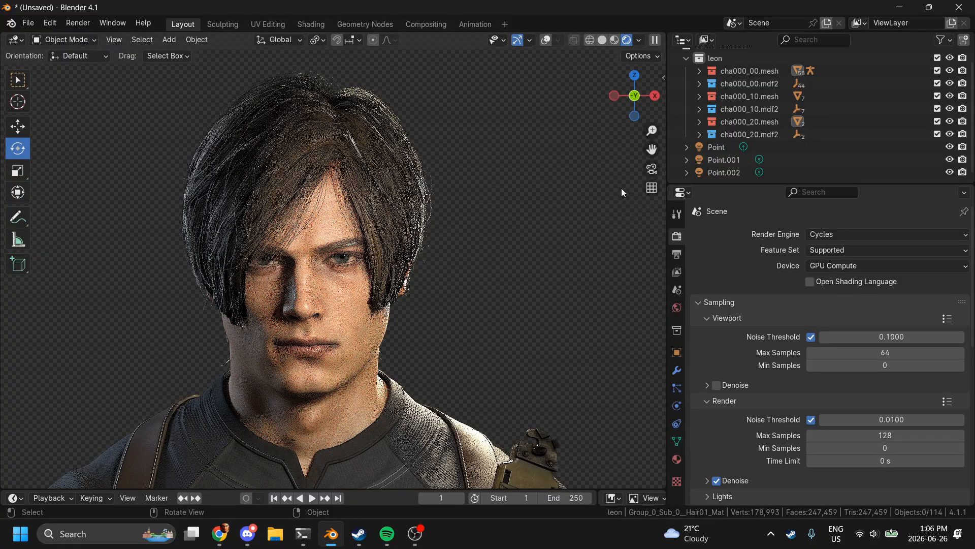
# Step: Set the value of the Multiply node feeding the hair material's specular IOR Level to 5
pyautogui.click(676, 459)
pyautogui.scroll(-6, 787, 434)
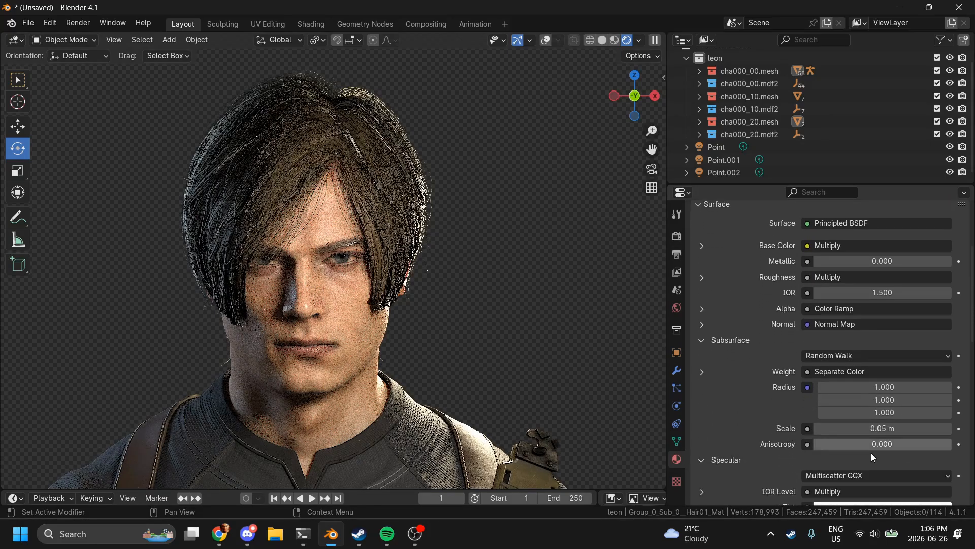
pyautogui.scroll(-5, 806, 434)
pyautogui.click(703, 376)
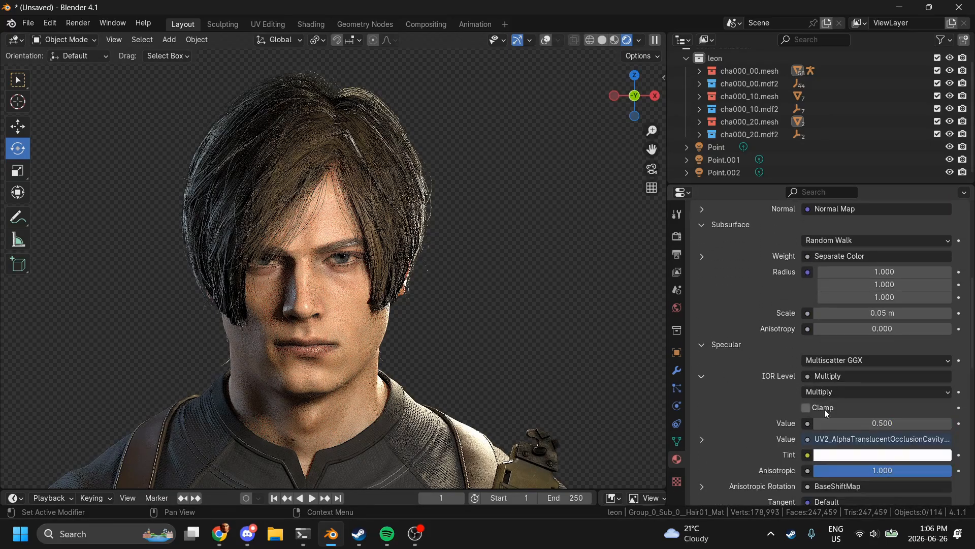
pyautogui.click(860, 423)
pyautogui.write('5')
pyautogui.press('Return')
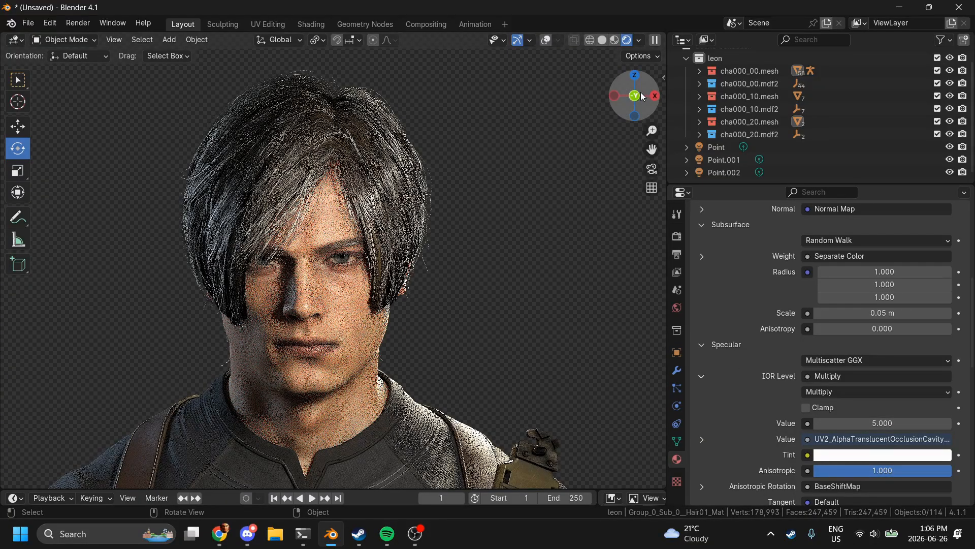
# Step: Inspect the hair highlights from several angles, compare them with the Resident Evil 4 reference image in the browser, and return to Blender's front view
pyautogui.moveTo(642, 97); pyautogui.dragTo(641, 97)
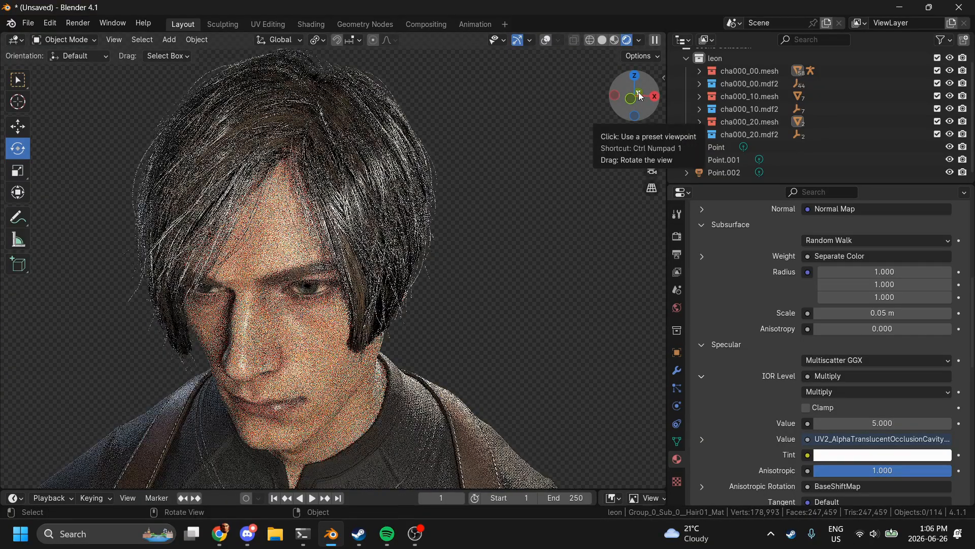
pyautogui.scroll(-5, 640, 96)
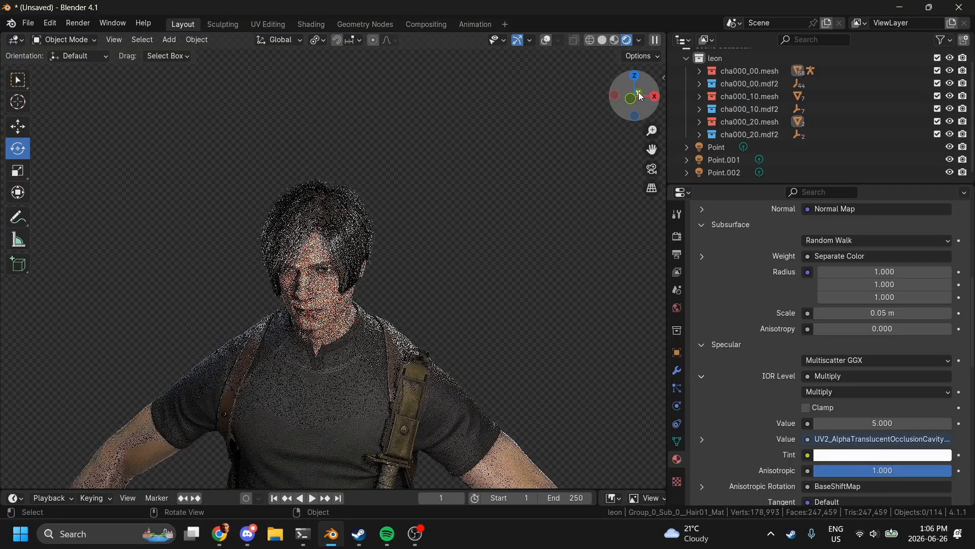
pyautogui.moveTo(640, 96); pyautogui.dragTo(675, 96)
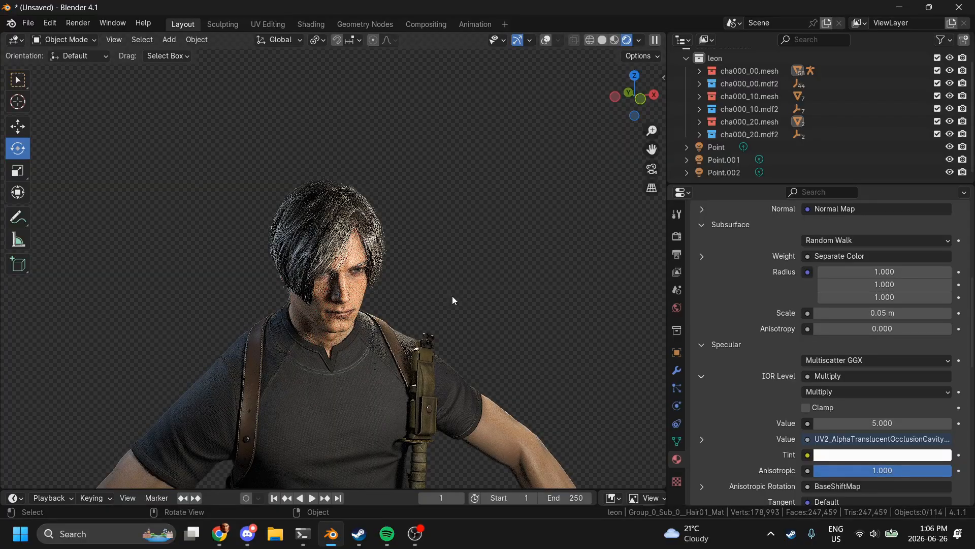
pyautogui.click(219, 533)
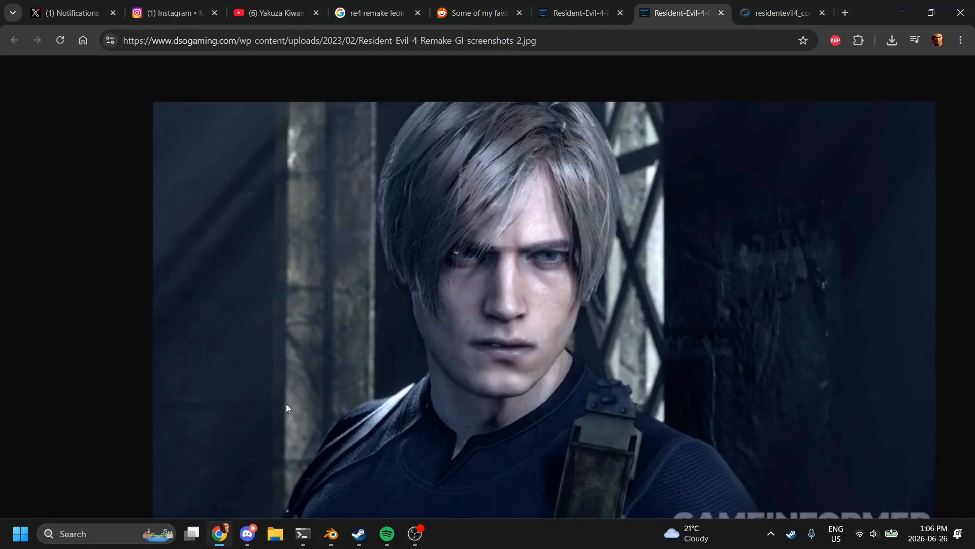
pyautogui.click(305, 534)
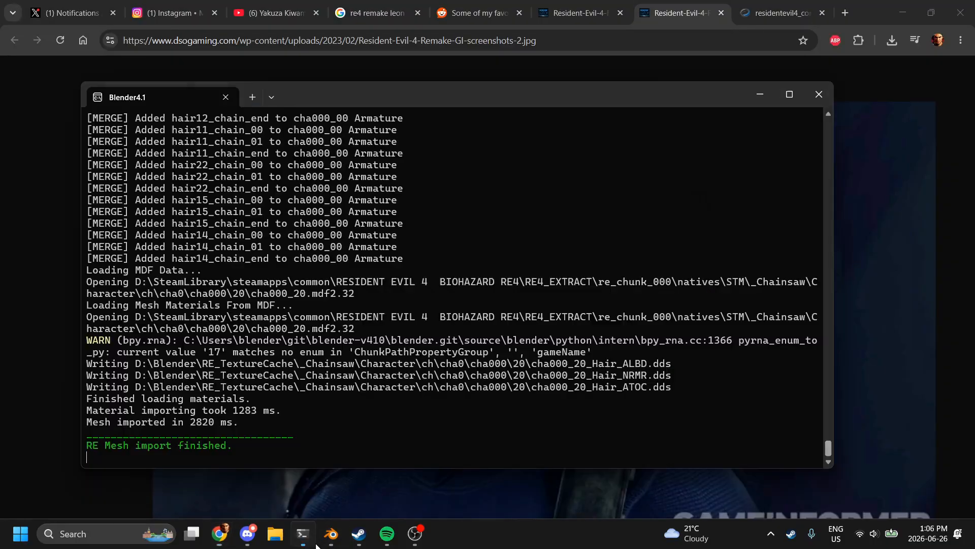
pyautogui.click(330, 535)
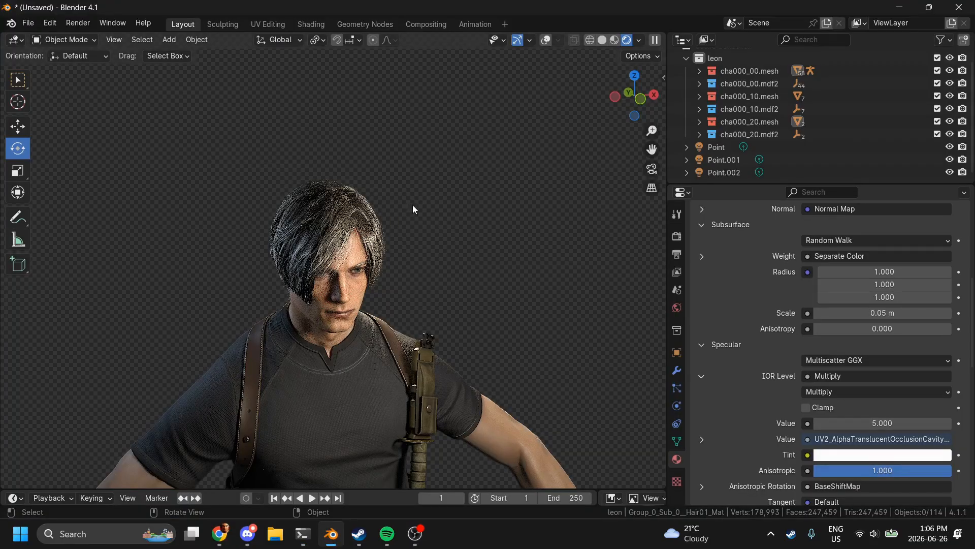
pyautogui.click(640, 99)
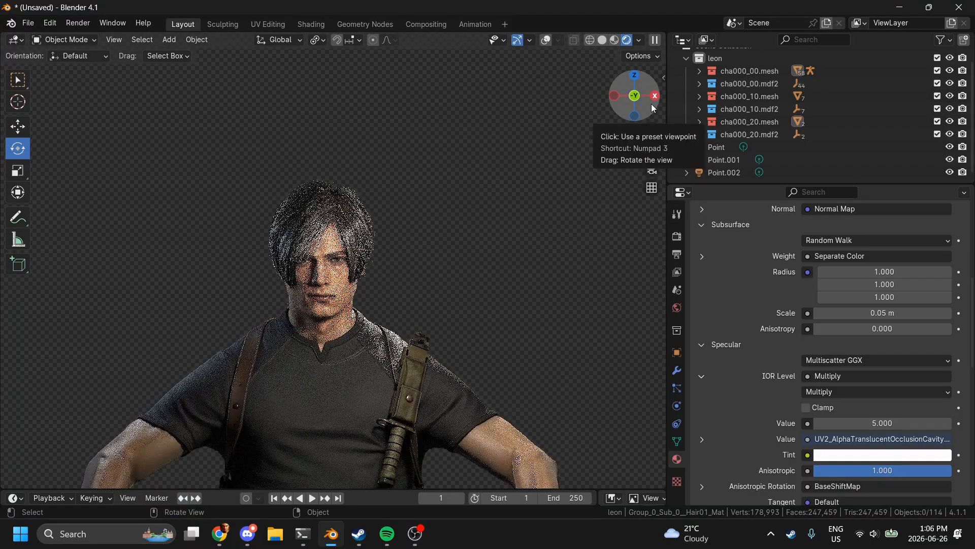
# Step: In the Shading workspace, examine Material 01 (Hair01_Mat)'s texture bindings and its primary and secondary specular colours in the RE MDF settings
pyautogui.click(325, 23)
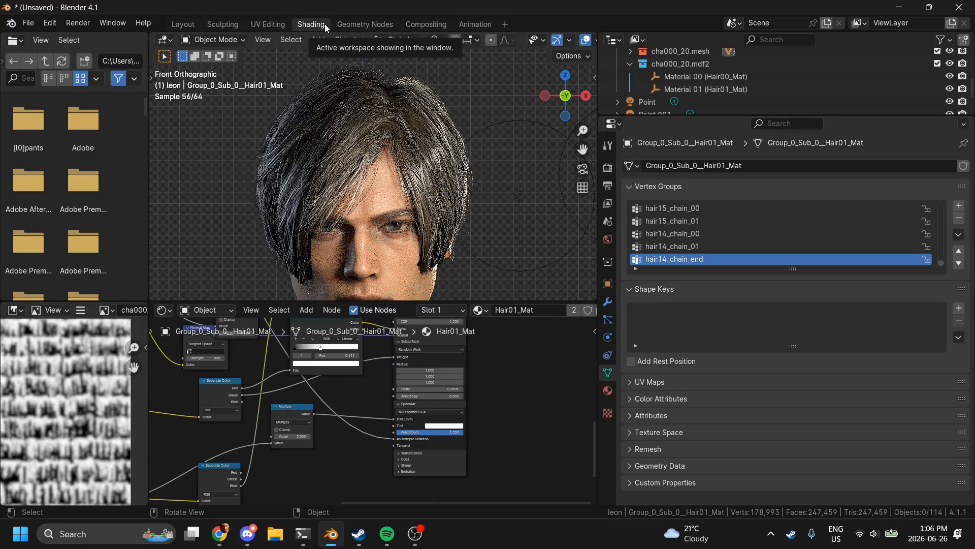
pyautogui.moveTo(387, 377); pyautogui.dragTo(429, 426, button='middle')
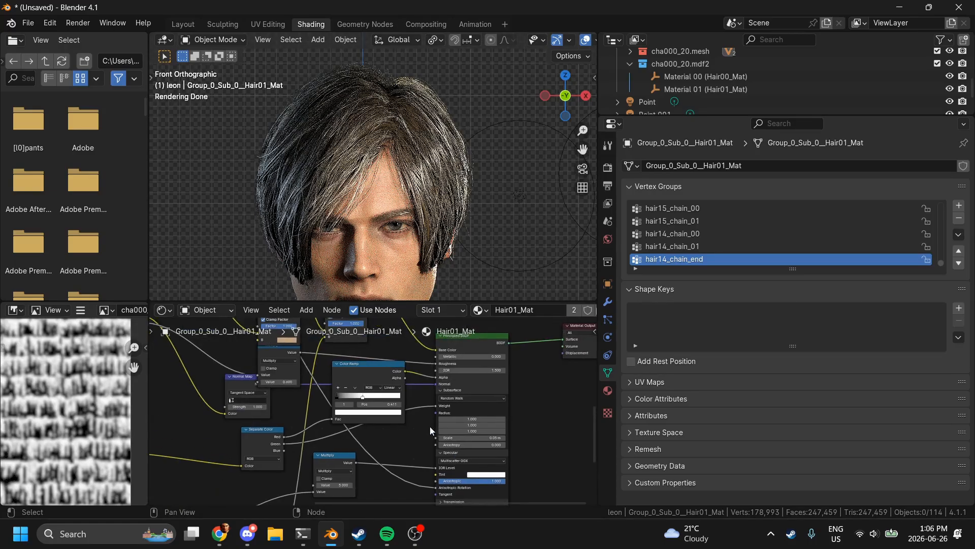
pyautogui.click(715, 91)
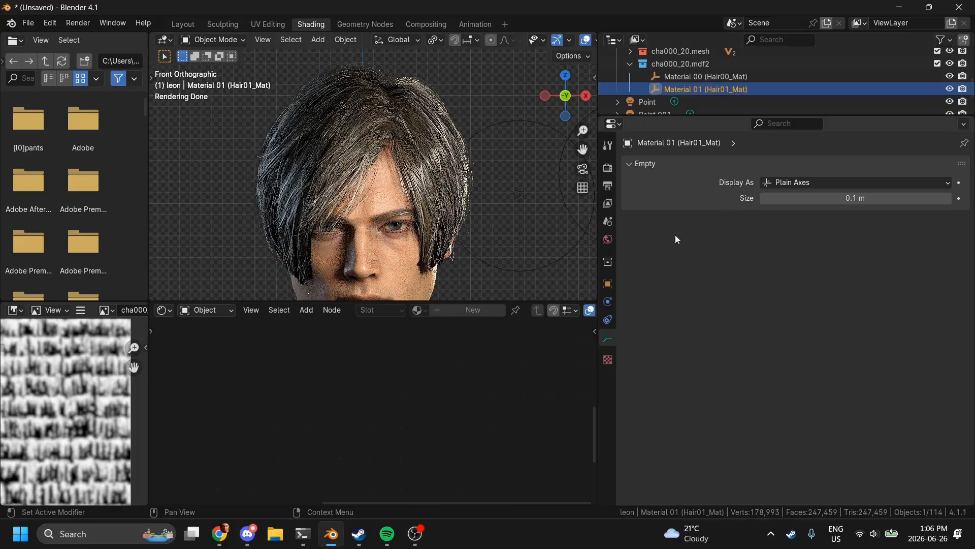
pyautogui.click(608, 282)
pyautogui.scroll(-10, 793, 305)
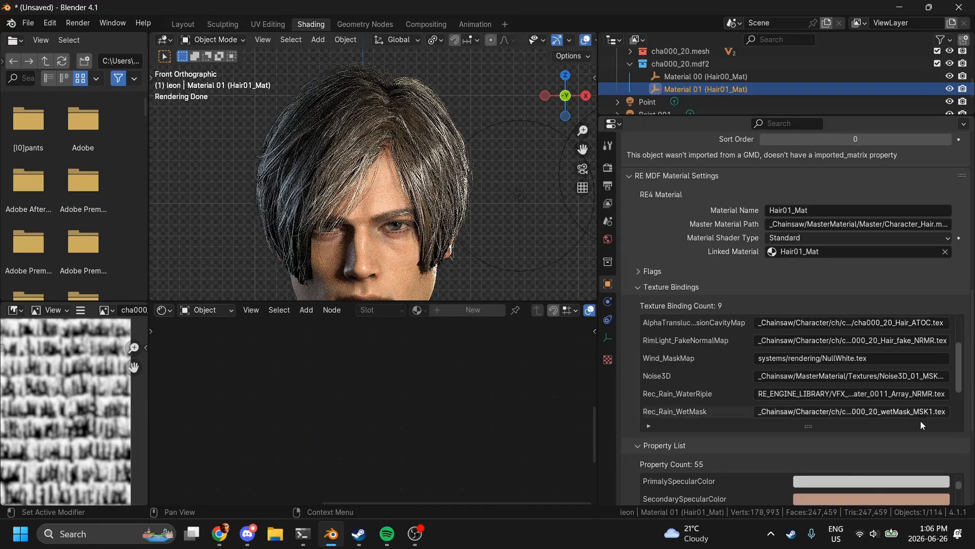
pyautogui.scroll(-8, 922, 424)
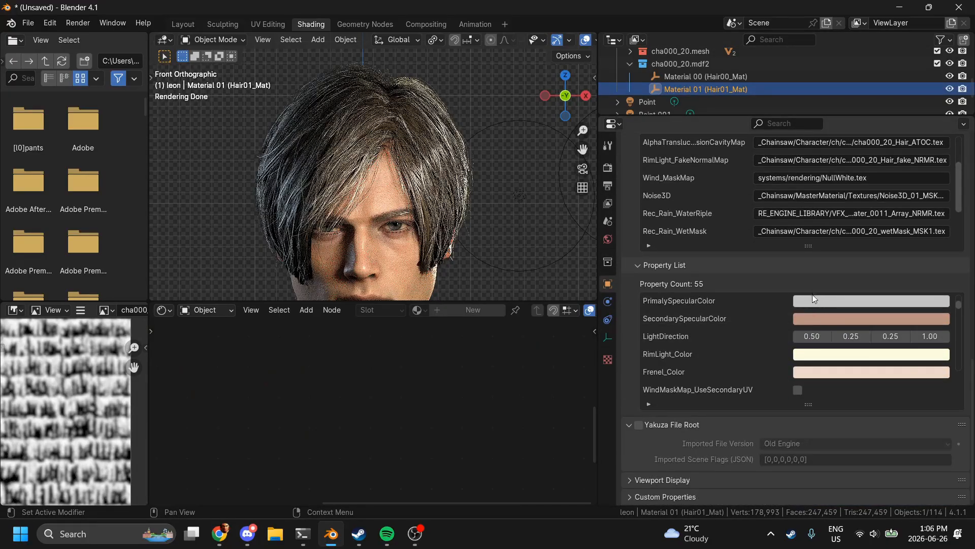
pyautogui.click(809, 297)
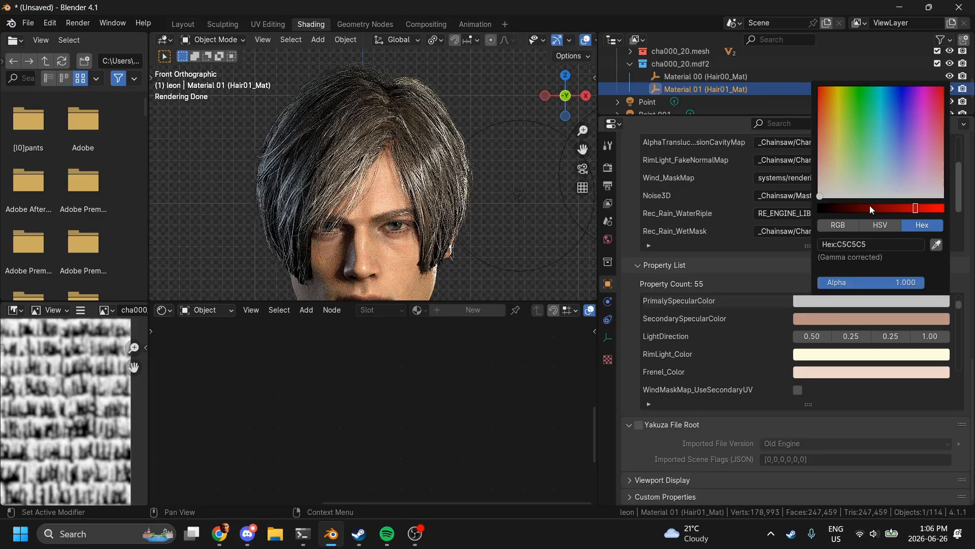
pyautogui.click(802, 322)
# Step: Select the hair mesh and switch the render engine back to EEVEE
pyautogui.click(430, 132)
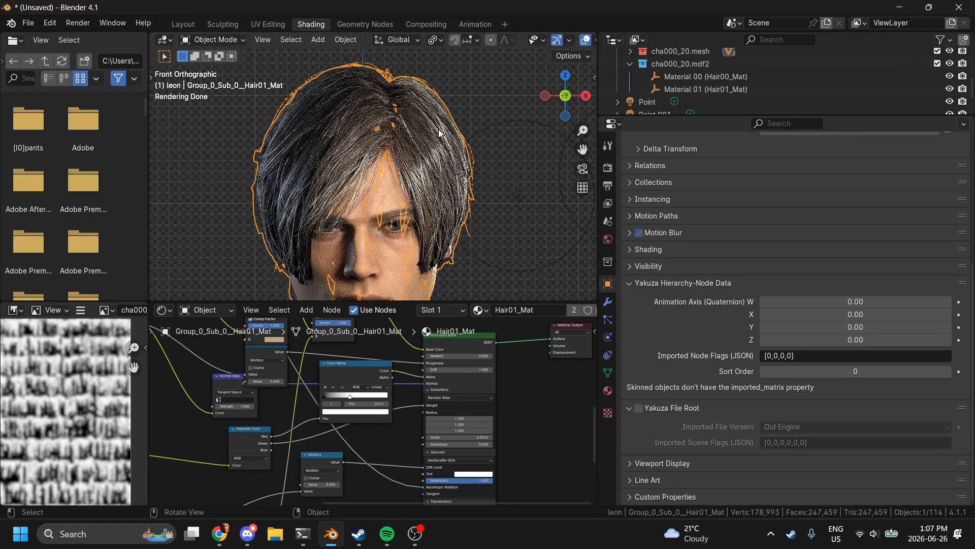
pyautogui.scroll(-6, 491, 422)
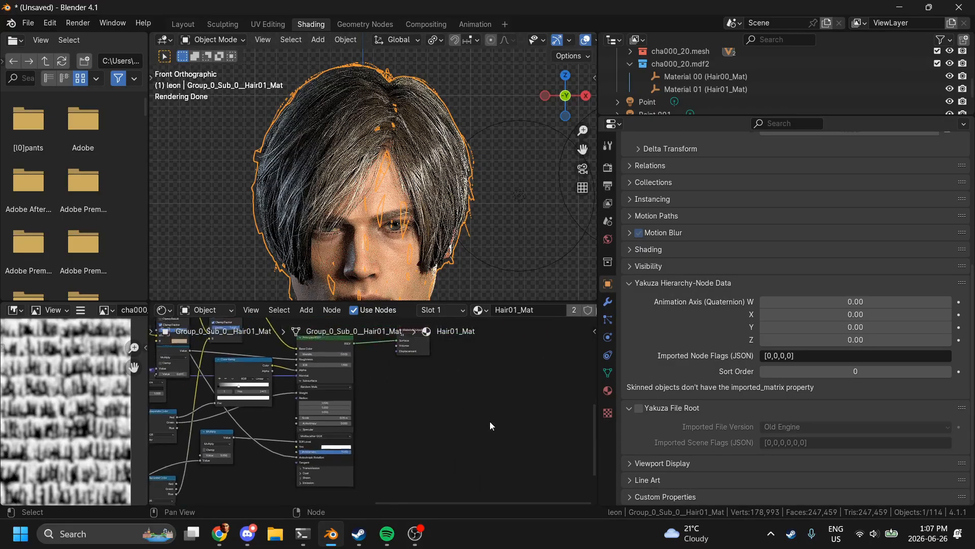
pyautogui.scroll(3, 490, 425)
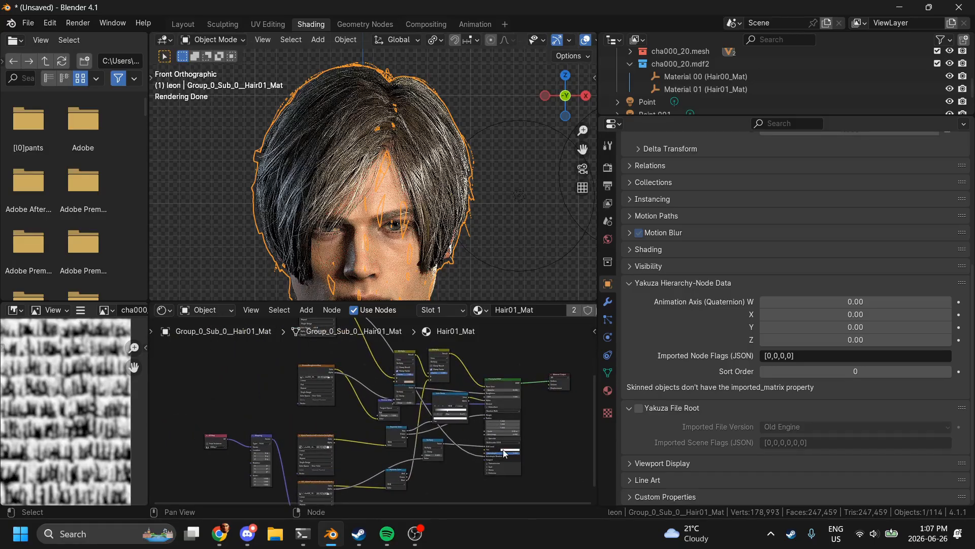
pyautogui.scroll(8, 699, 173)
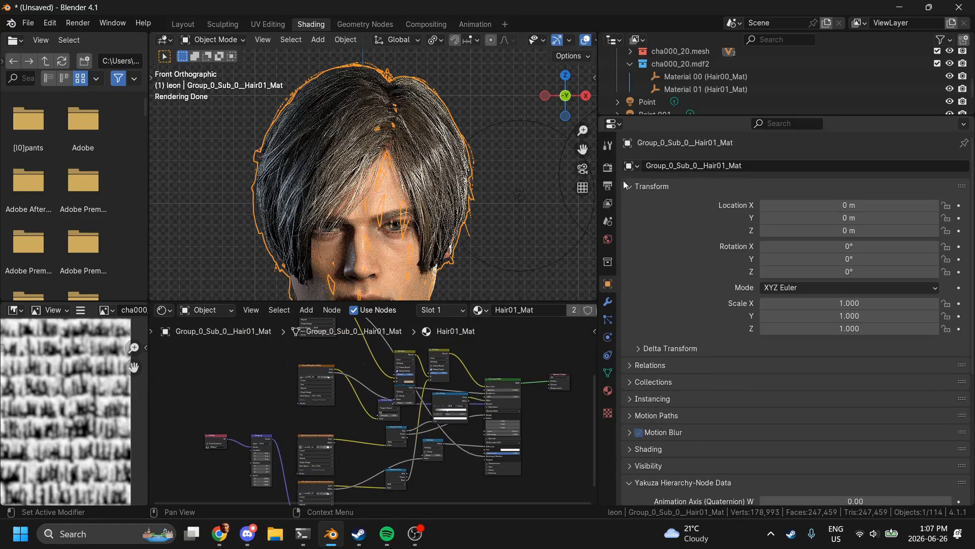
pyautogui.click(608, 168)
pyautogui.click(816, 169)
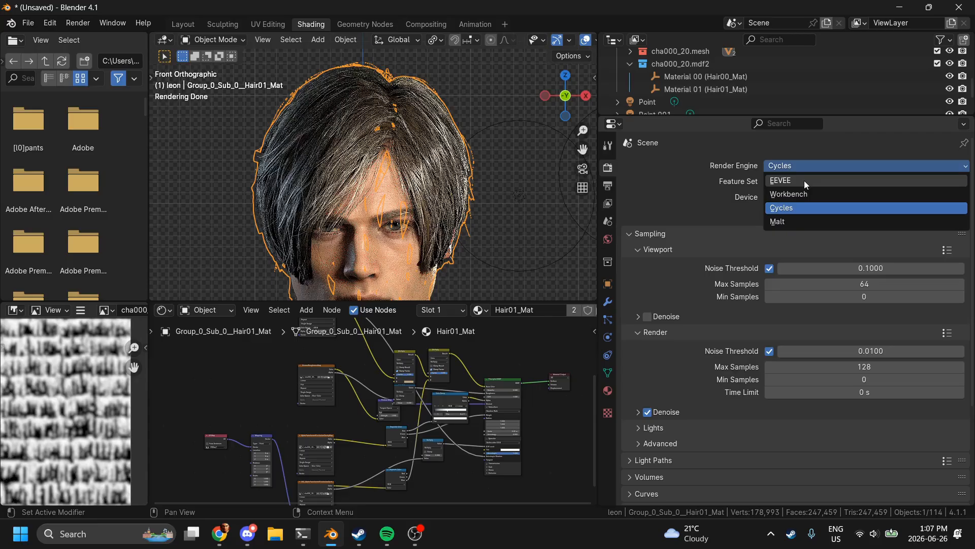
pyautogui.click(803, 181)
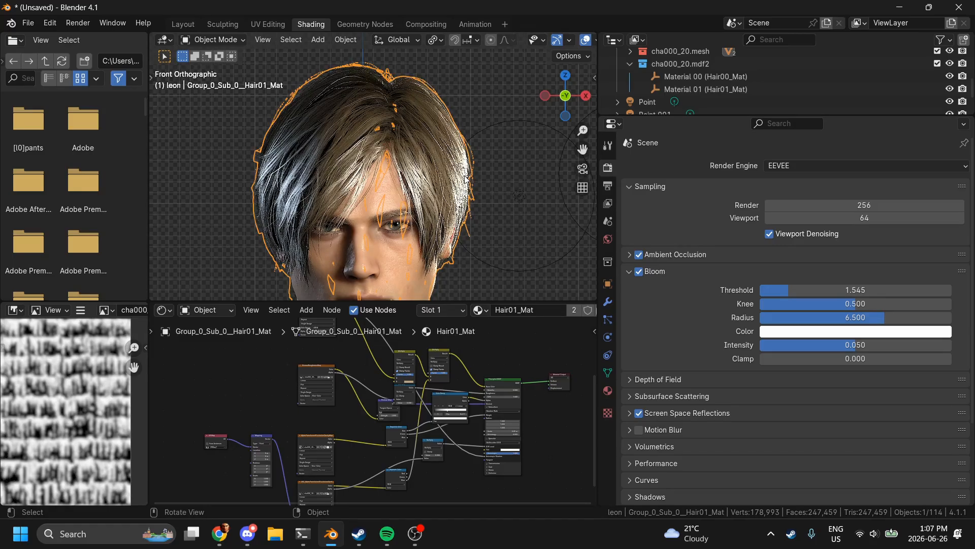
# Step: Add a Tangent node below the Principled BSDF and link its output to the shader's Tangent input
pyautogui.scroll(6, 494, 464)
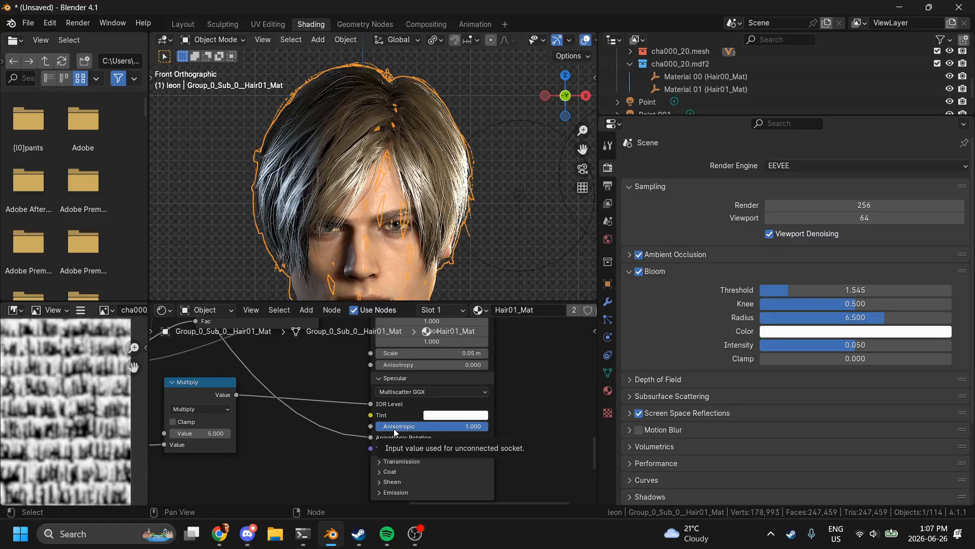
pyautogui.scroll(-7, 394, 428)
pyautogui.hotkey('shift', 'a')
pyautogui.write('t')
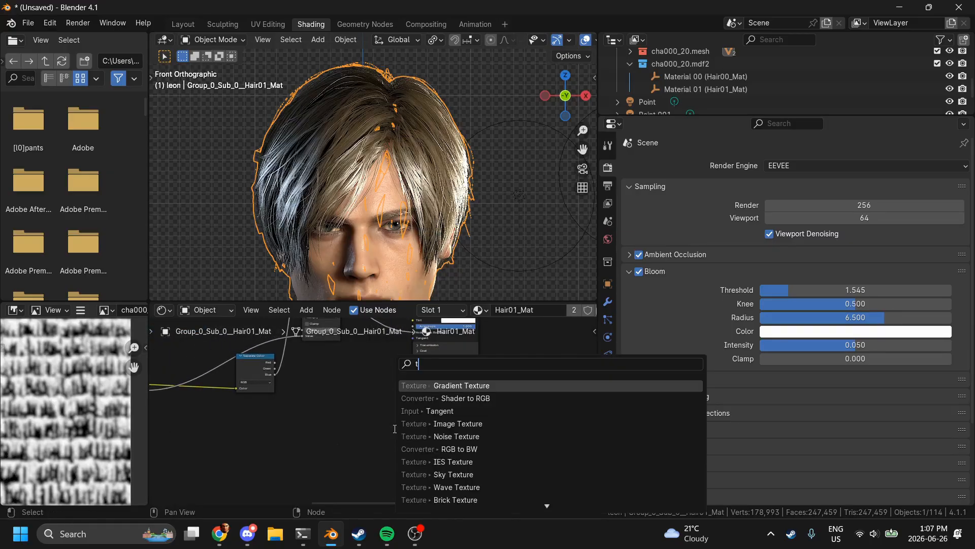
pyautogui.write('a')
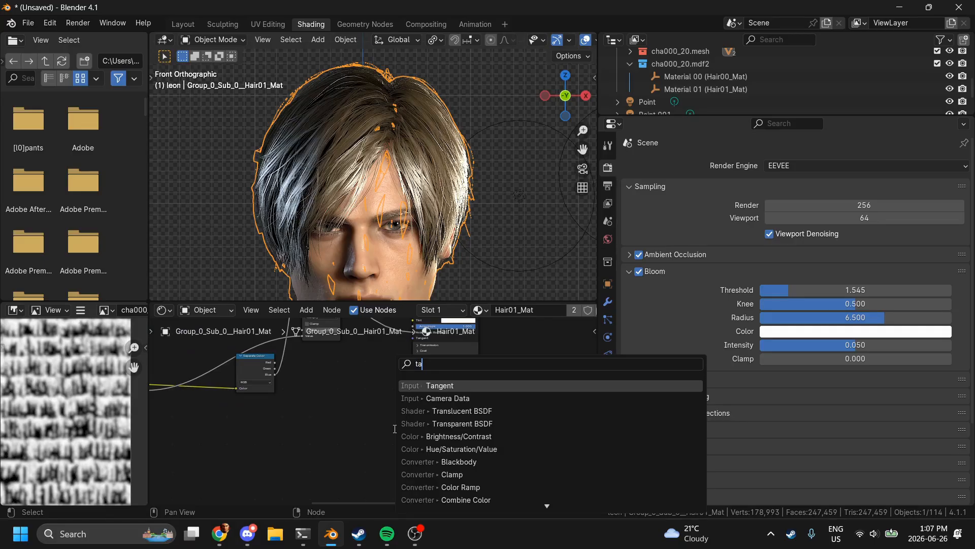
pyautogui.press('Return')
pyautogui.click(369, 386)
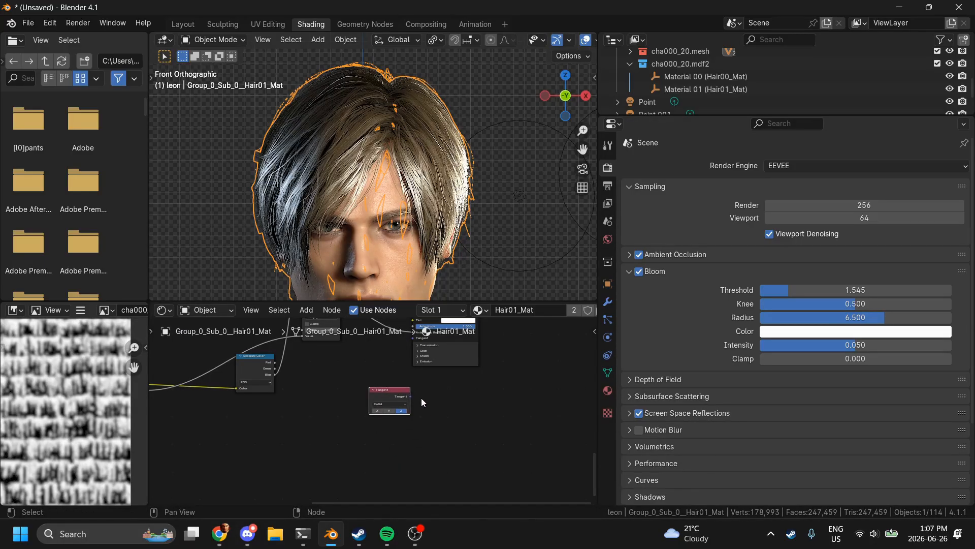
pyautogui.moveTo(410, 396); pyautogui.dragTo(458, 364)
pyautogui.scroll(-5, 486, 390)
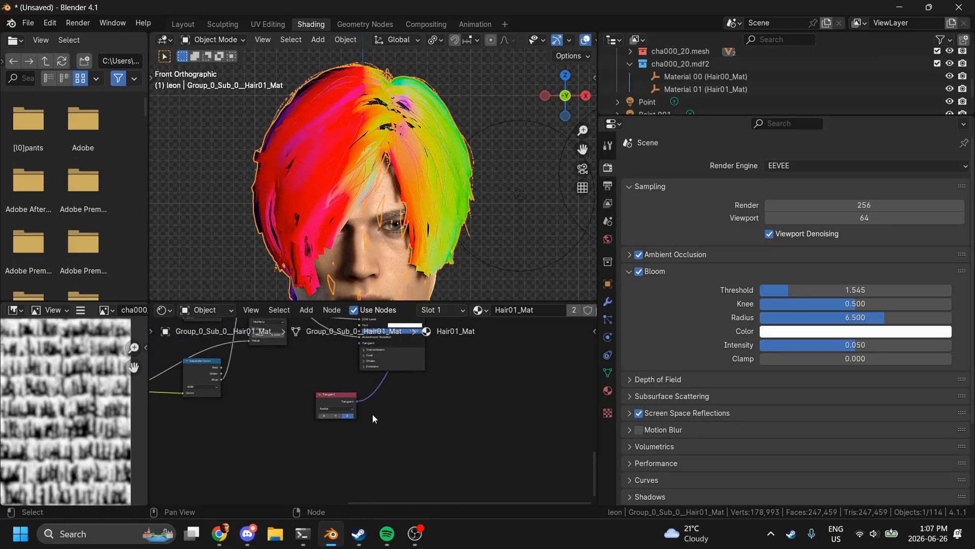
# Step: Set the Tangent node's direction type to UV Map and move the node away from the Principled BSDF to make room
pyautogui.scroll(1, 372, 413)
pyautogui.click(309, 434)
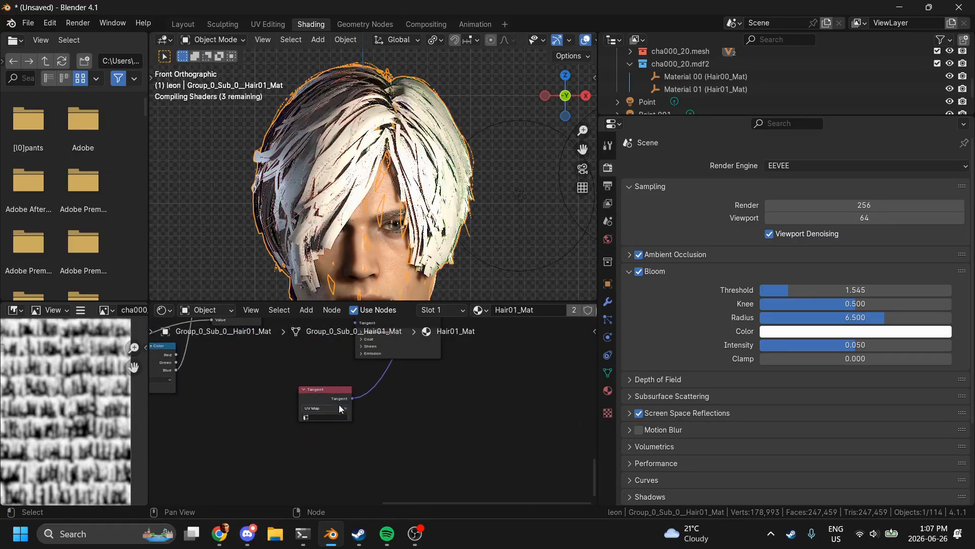
pyautogui.moveTo(342, 393); pyautogui.dragTo(257, 440)
# Step: Insert a Vector Math node on the link between the Tangent node and the Principled BSDF
pyautogui.hotkey('shift', 'a')
pyautogui.moveTo(257, 439)
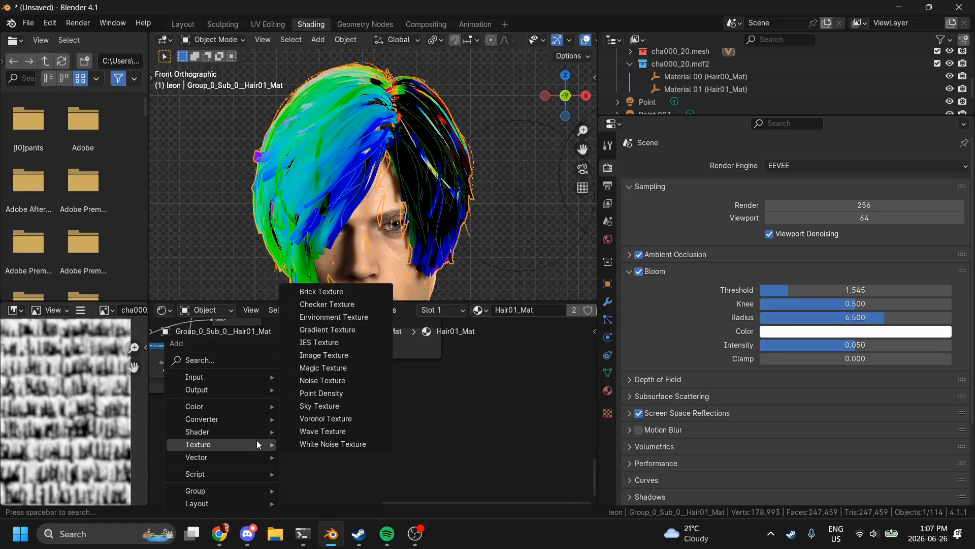
pyautogui.write('vector')
pyautogui.press('Return')
pyautogui.click(303, 394)
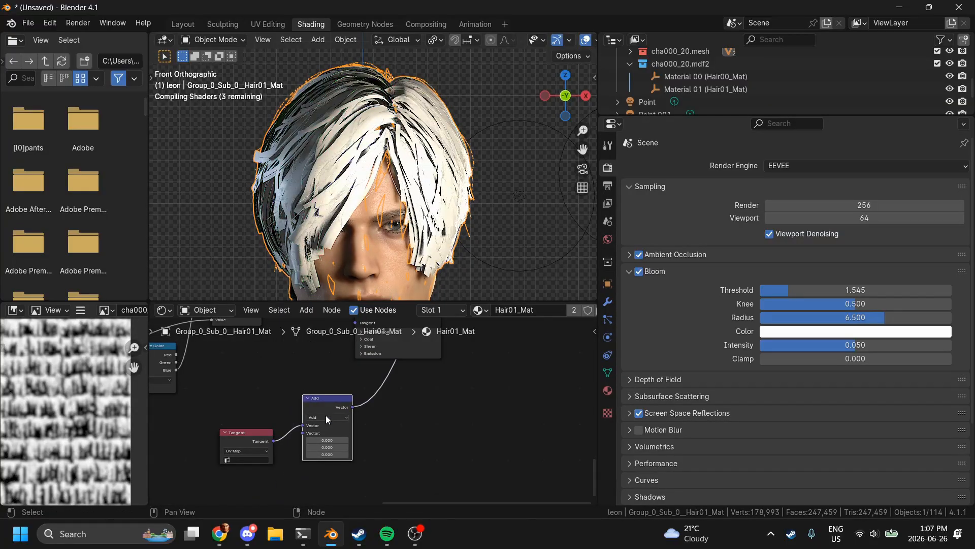
# Step: Set the Vector Math operation to Cross Product and link a vector output from higher in the node tree to its second input
pyautogui.click(326, 417)
pyautogui.click(323, 344)
pyautogui.moveTo(303, 432); pyautogui.dragTo(435, 428)
pyautogui.click(260, 332)
# Step: Insert a Layer Weight node on the Cross Product node's outgoing link so the vector feeds its Normal input
pyautogui.hscroll(5, 435, 428)
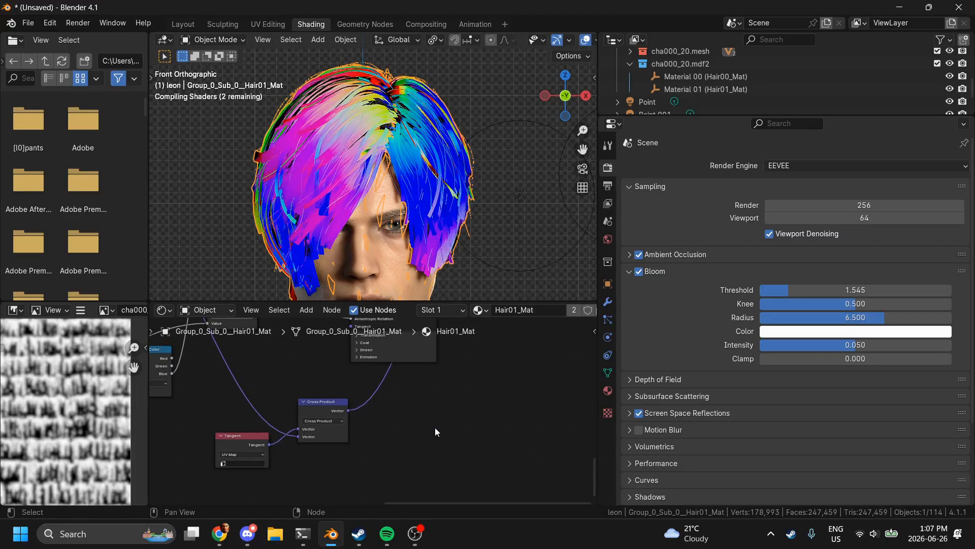
pyautogui.hscroll(3, 436, 428)
pyautogui.scroll(2, 434, 428)
pyautogui.hotkey('shift', 'a')
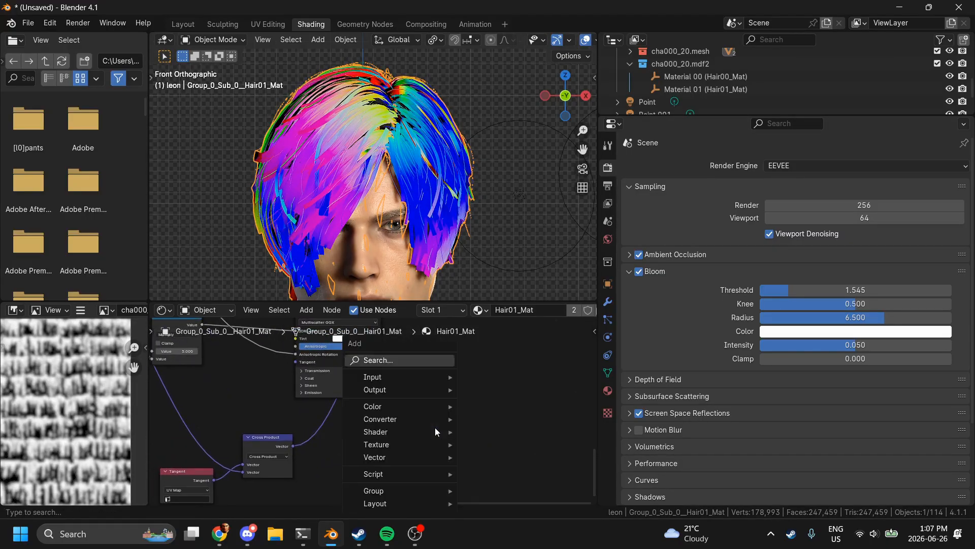
pyautogui.write('f')
pyautogui.press('BackSpace')
pyautogui.write('layer')
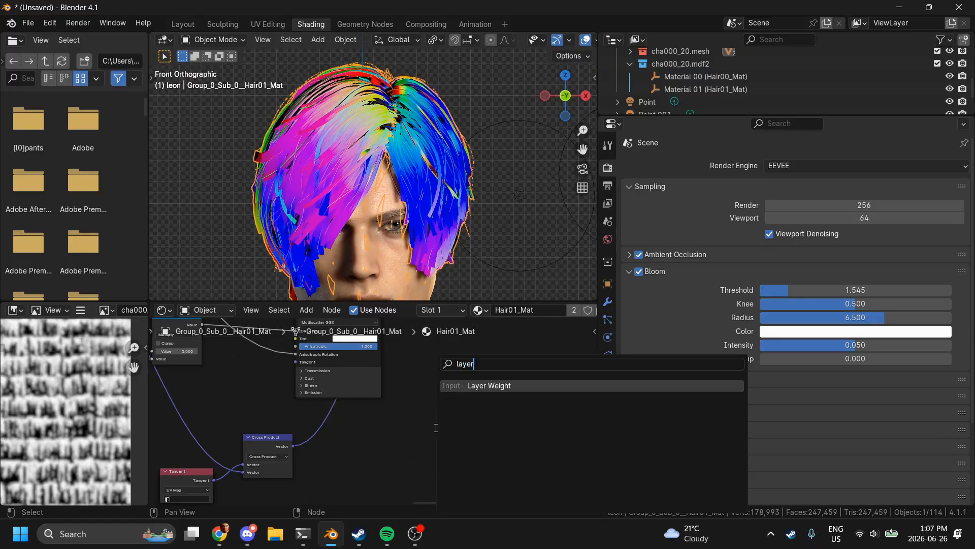
pyautogui.press('Return')
pyautogui.click(323, 404)
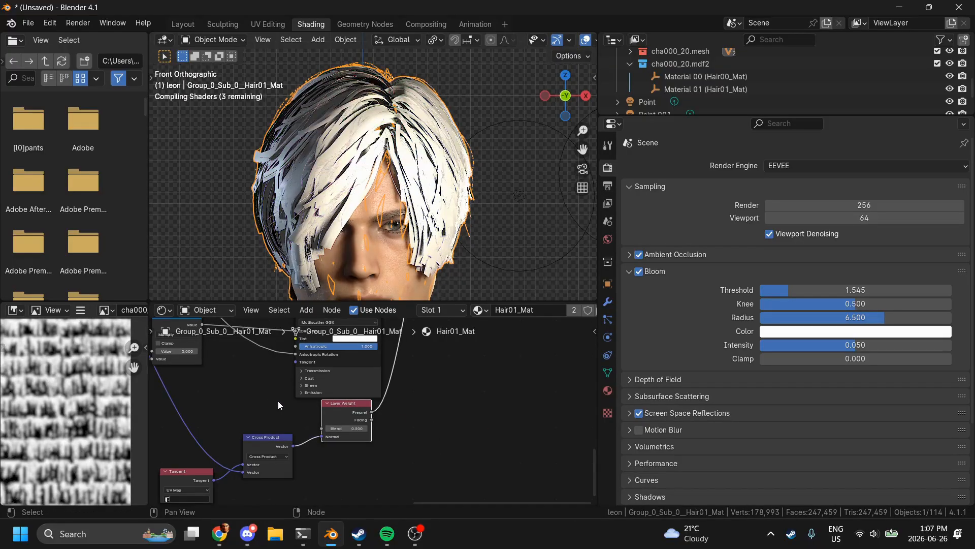
# Step: Examine the Layer Weight preview on the hair from the side and front views
pyautogui.click(507, 270)
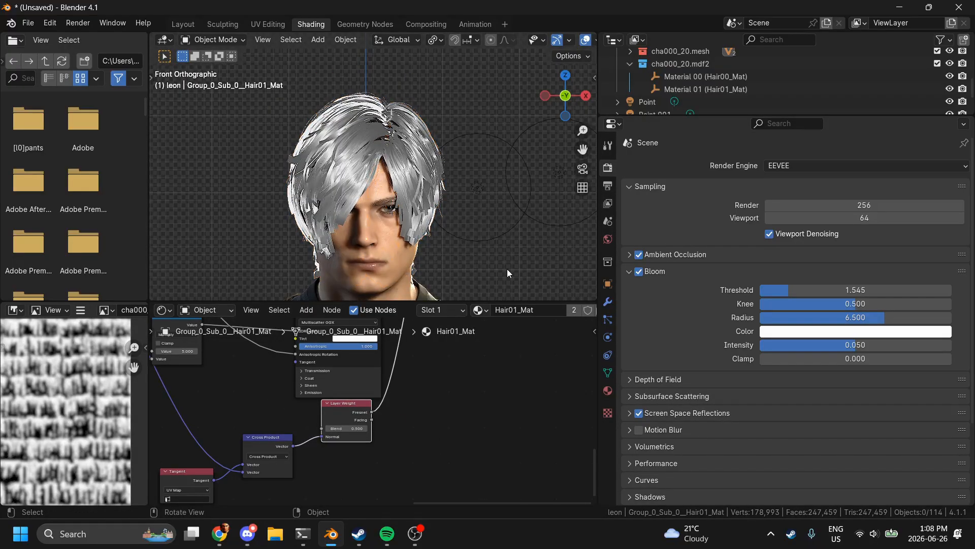
pyautogui.scroll(-1, 507, 269)
pyautogui.moveTo(563, 102); pyautogui.dragTo(973, 105)
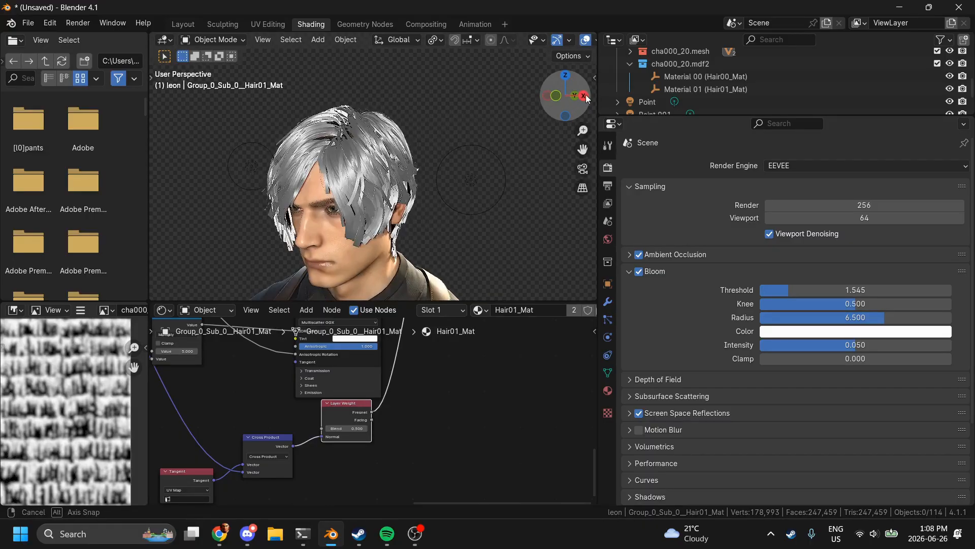
pyautogui.click(550, 97)
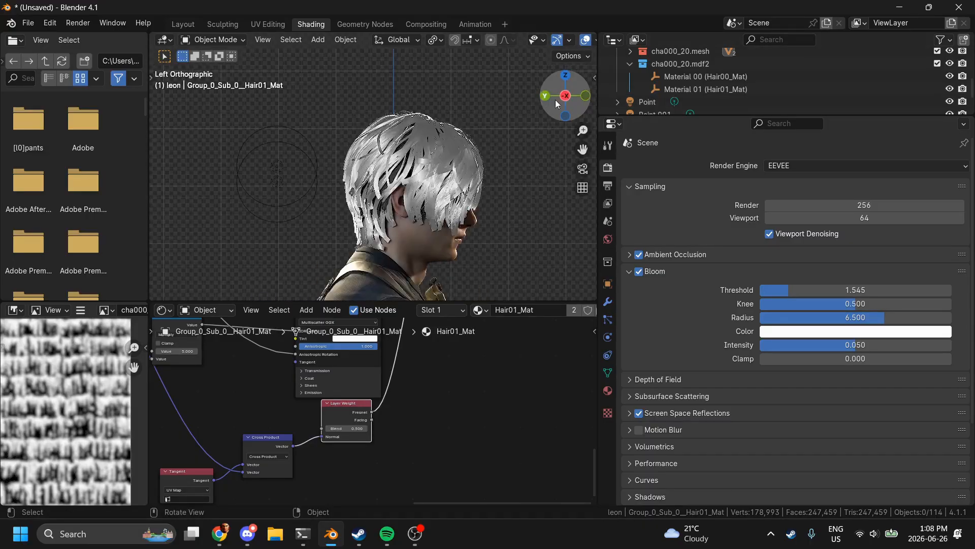
pyautogui.click(586, 95)
# Step: Move the Tangent, Cross Product and Layer Weight nodes together away from the Principled BSDF to make room
pyautogui.scroll(8, 356, 410)
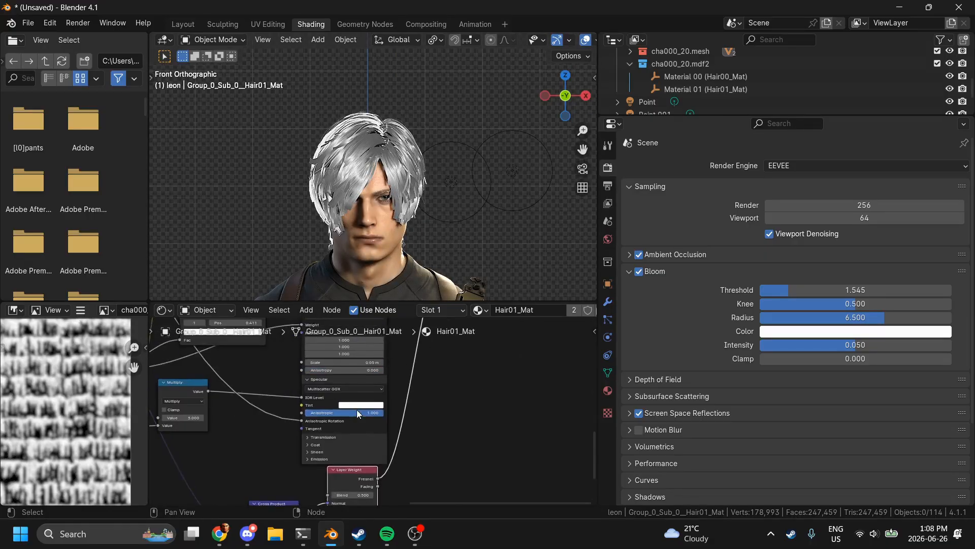
pyautogui.scroll(-5, 367, 404)
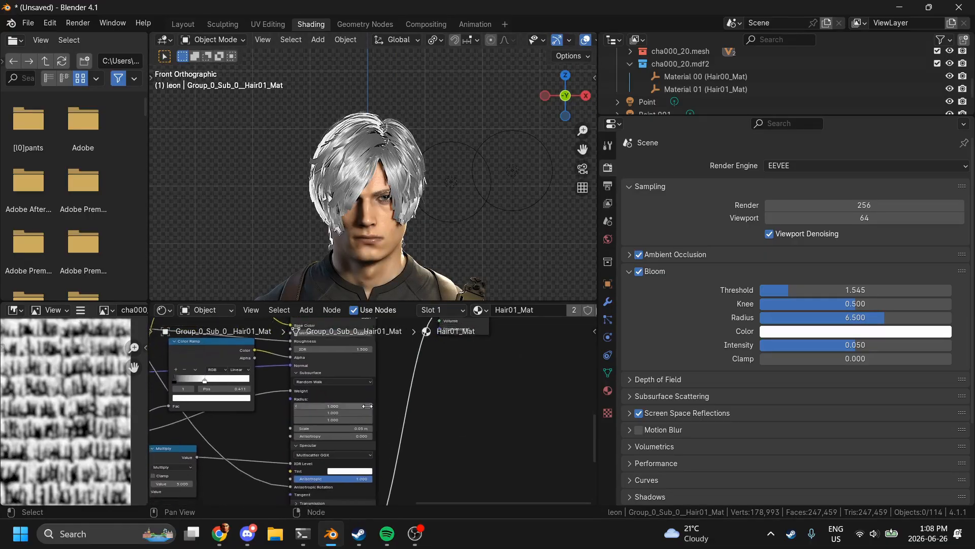
pyautogui.scroll(-1, 402, 462)
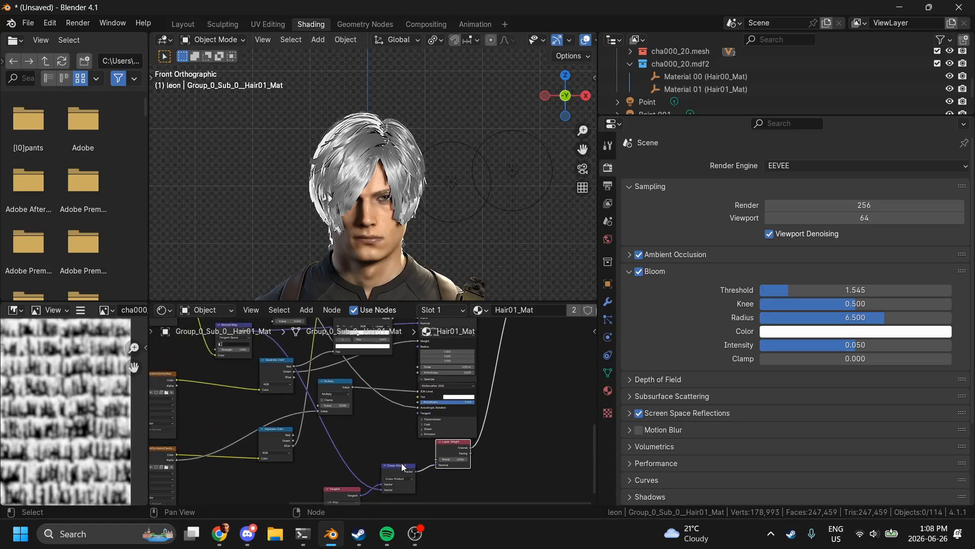
pyautogui.moveTo(314, 453); pyautogui.dragTo(467, 513)
pyautogui.press('g')
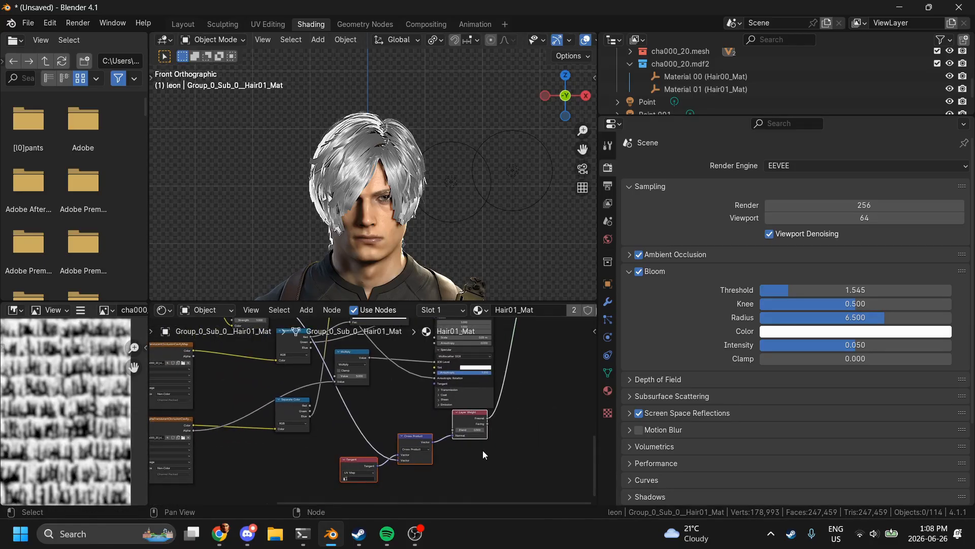
pyautogui.click(383, 478)
# Step: Insert a Math node on the link between the Multiply node and the Principled BSDF's IOR Level input
pyautogui.hotkey('shift', 'a')
pyautogui.write('i')
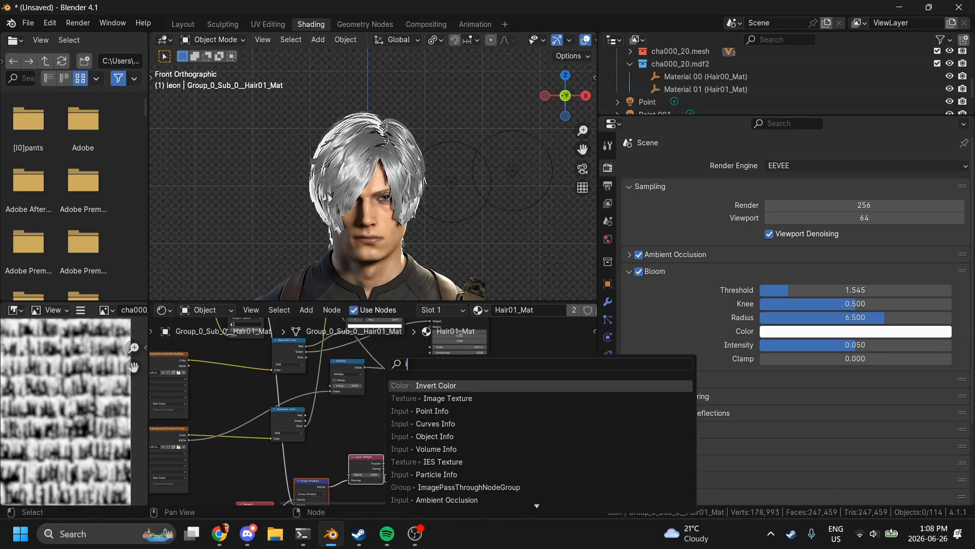
pyautogui.press('BackSpace')
pyautogui.write('mix')
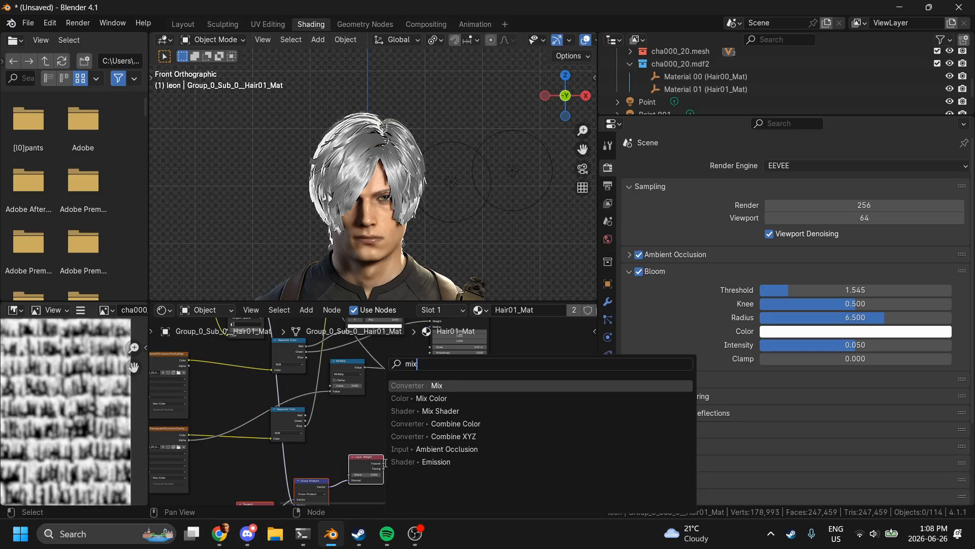
pyautogui.press('Down')
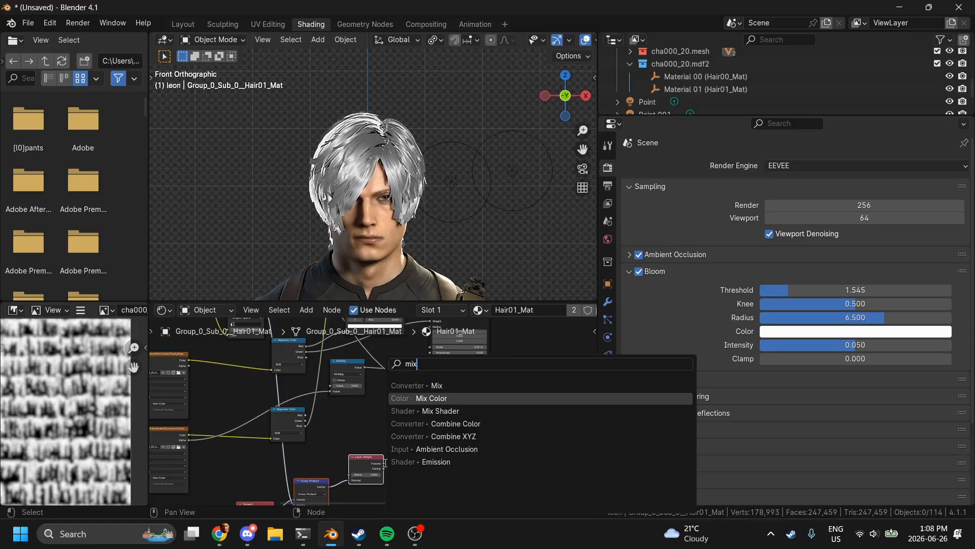
pyautogui.press('BackSpace')
pyautogui.press('BackSpace')
pyautogui.write('a')
pyautogui.press('Return')
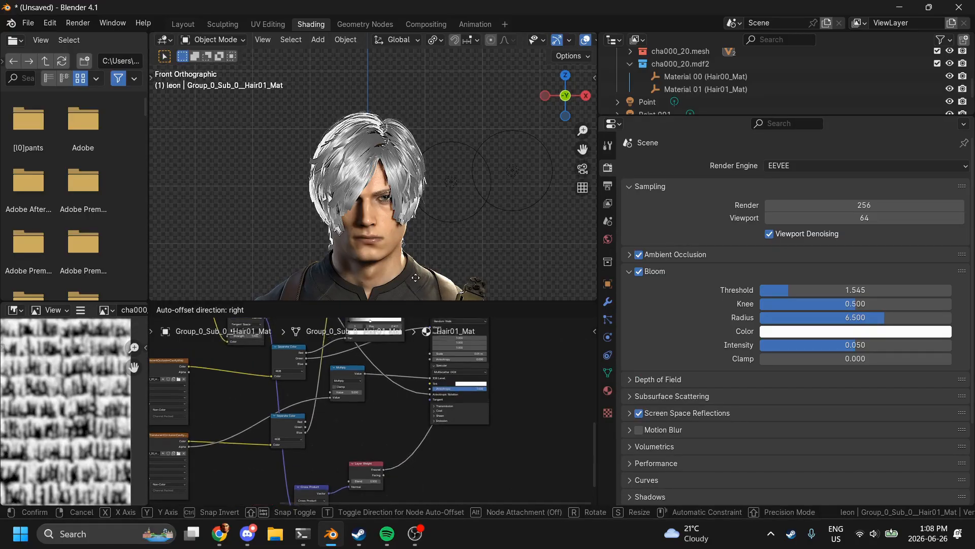
pyautogui.click(426, 420)
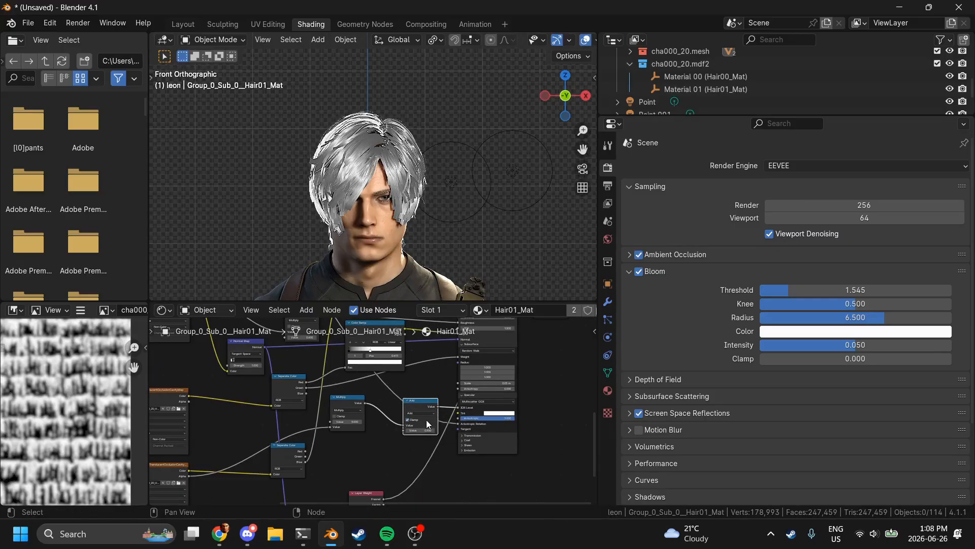
# Step: Set the new Math node to Multiply and link the Layer Weight output to its second value
pyautogui.click(425, 414)
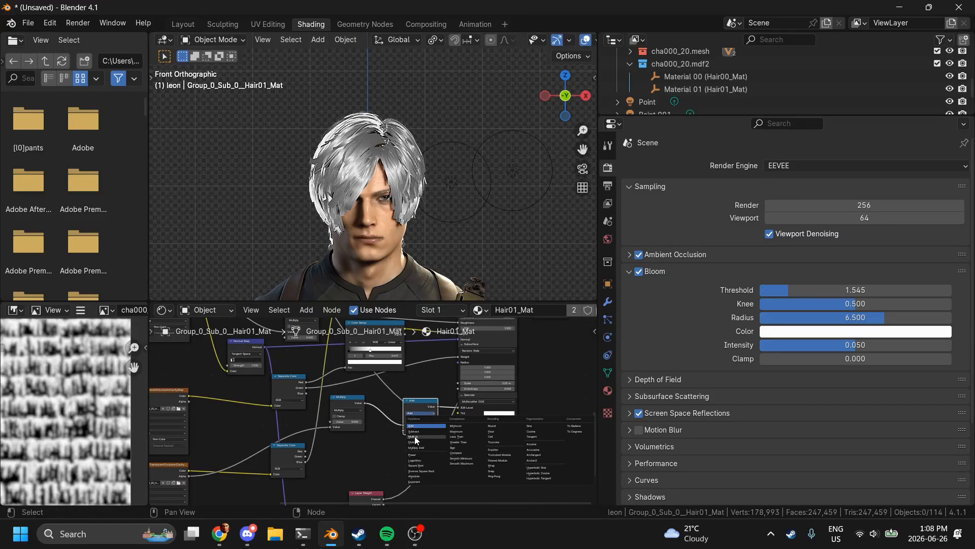
pyautogui.click(414, 435)
pyautogui.moveTo(403, 431)
pyautogui.mouseDown()
pyautogui.moveTo(390, 493)
pyautogui.moveTo(391, 397)
pyautogui.moveTo(385, 426)
pyautogui.mouseUp()
# Step: Link the Principled BSDF output back to the Material Output's Surface input
pyautogui.scroll(3, 385, 426)
pyautogui.hscroll(3, 386, 426)
pyautogui.moveTo(342, 399); pyautogui.dragTo(359, 395)
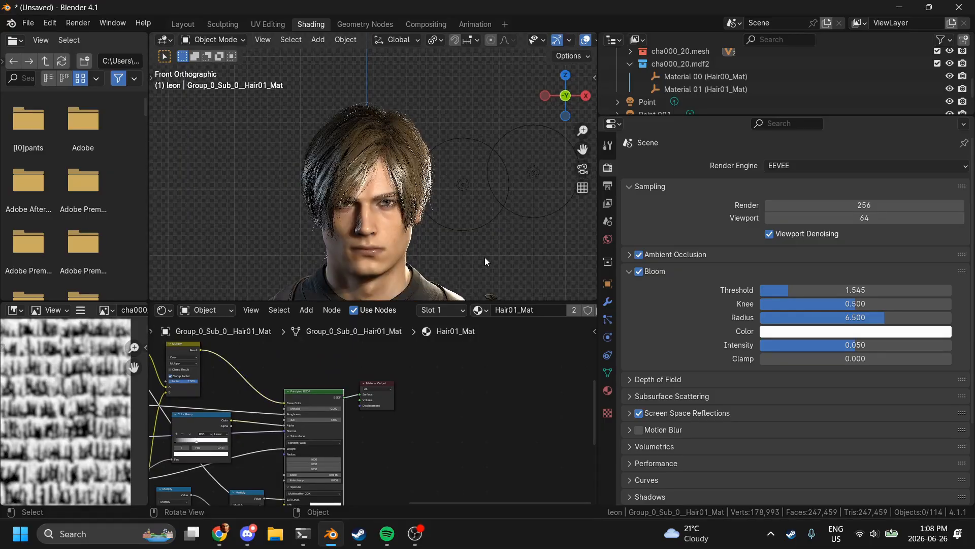
# Step: Examine the hair's shaded highlights from above, from the side and from the front
pyautogui.moveTo(565, 96); pyautogui.dragTo(294, 129)
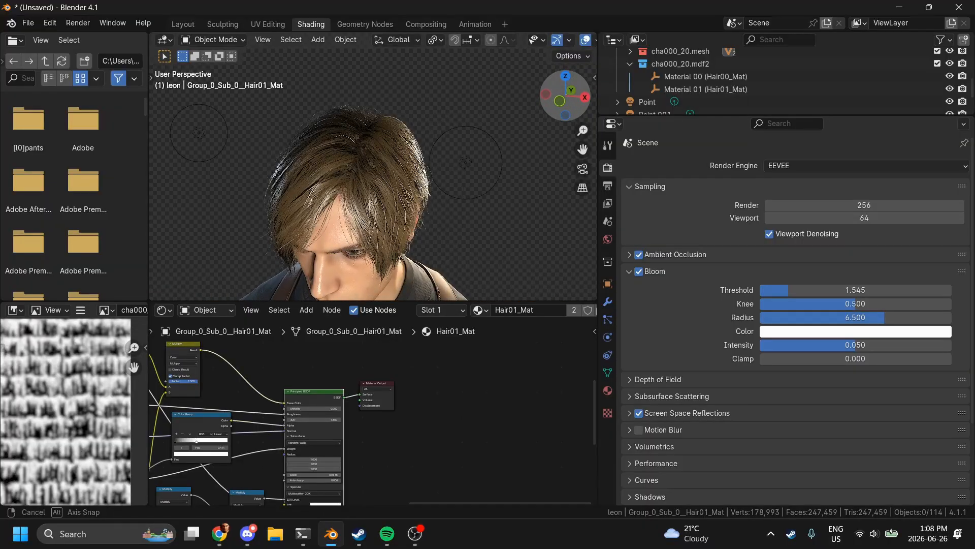
pyautogui.click(578, 100)
pyautogui.moveTo(570, 102); pyautogui.dragTo(562, 114)
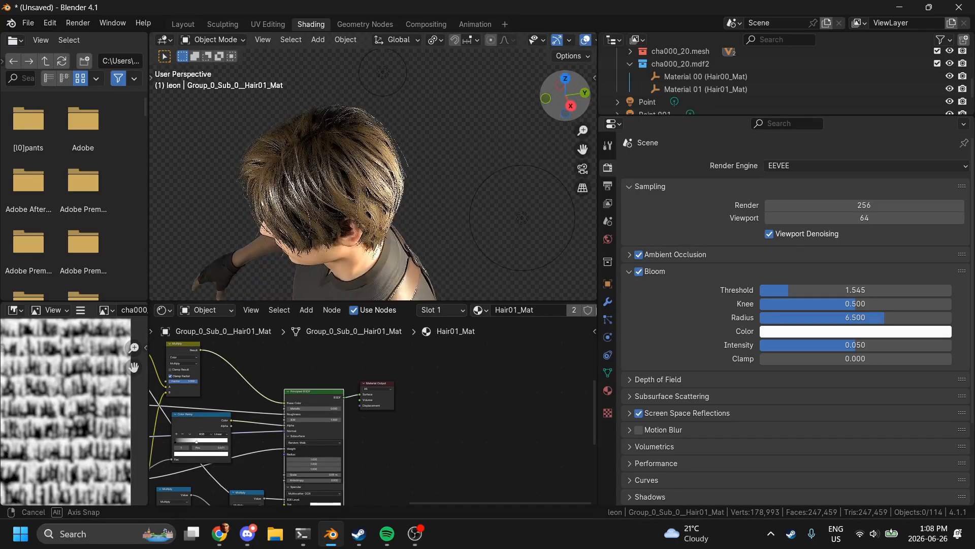
pyautogui.moveTo(382, 72); pyautogui.dragTo(643, 71)
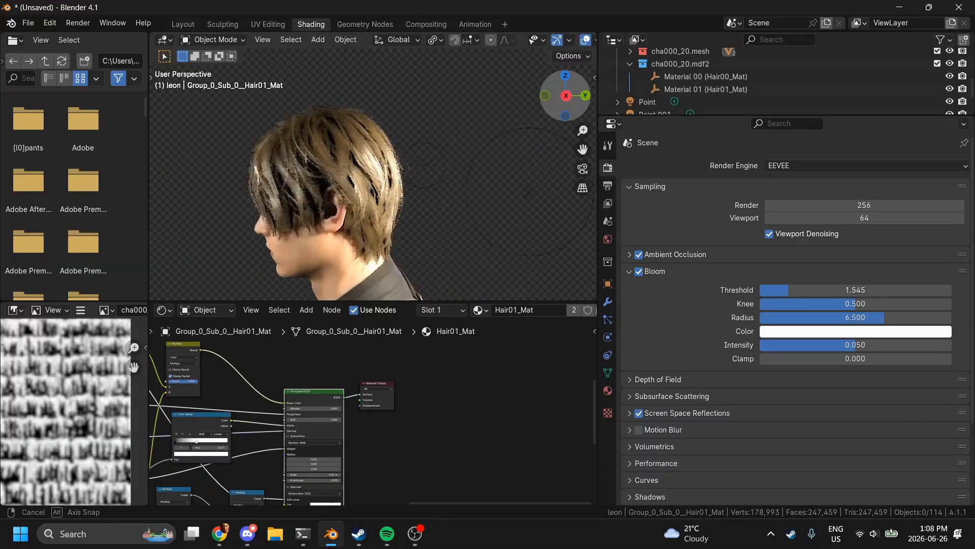
pyautogui.click(568, 96)
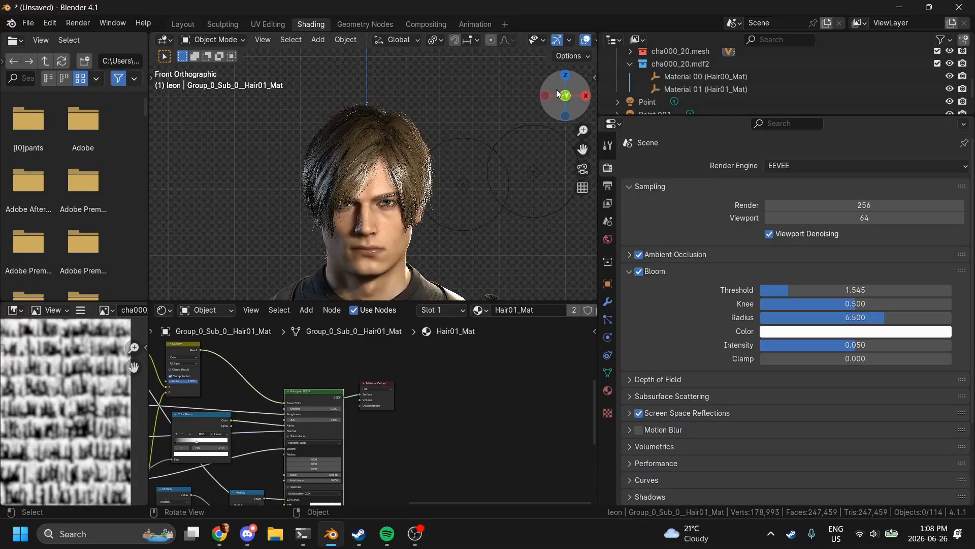
# Step: Switch to the Layout workspace and select the Point light
pyautogui.click(187, 26)
pyautogui.scroll(5, 553, 240)
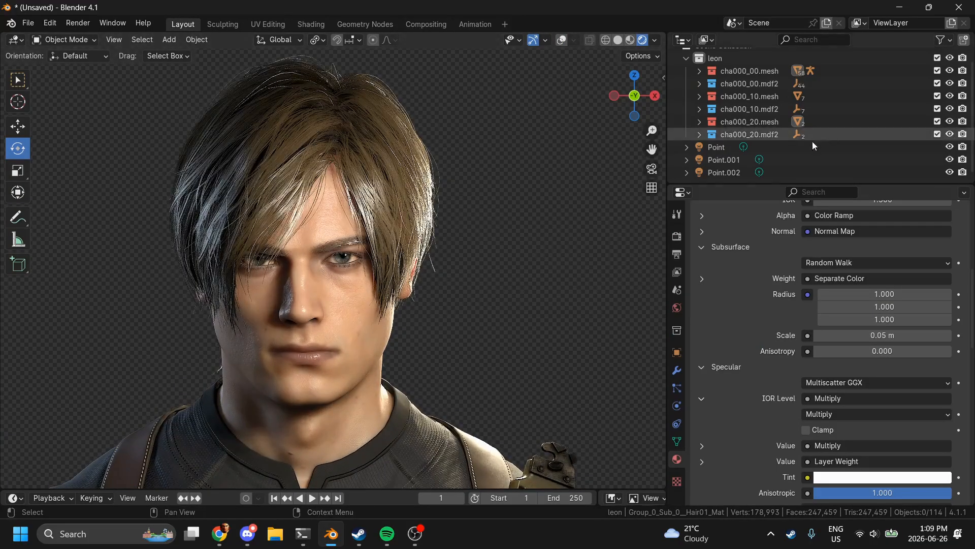
pyautogui.click(721, 173)
pyautogui.click(736, 160)
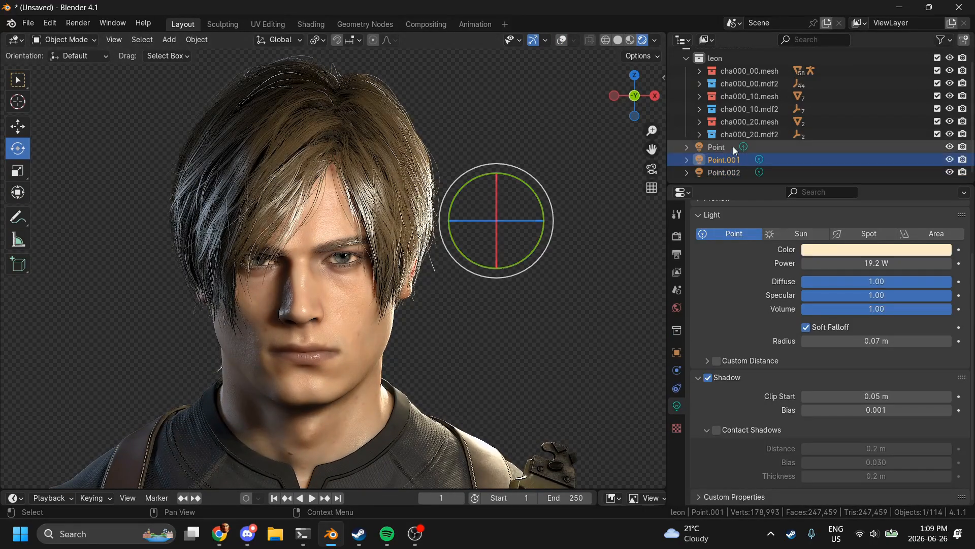
pyautogui.click(733, 146)
# Step: Turn on the viewport overlays in top view and keep the rendered shading
pyautogui.click(636, 77)
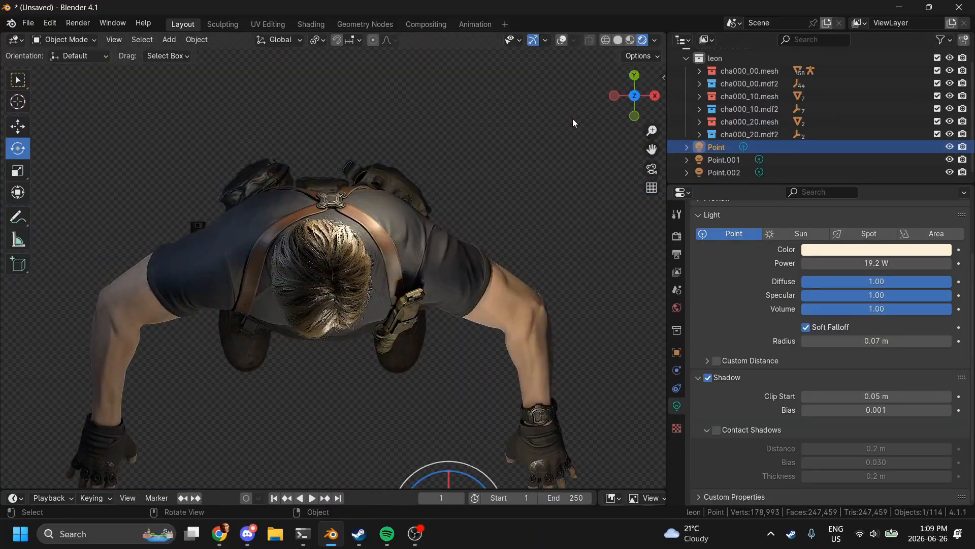
pyautogui.click(562, 41)
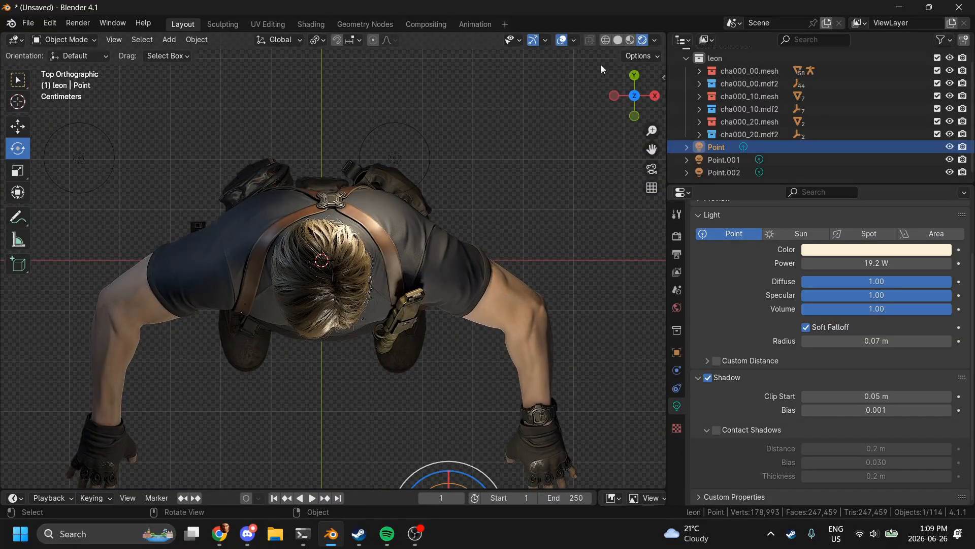
pyautogui.click(618, 40)
pyautogui.click(642, 43)
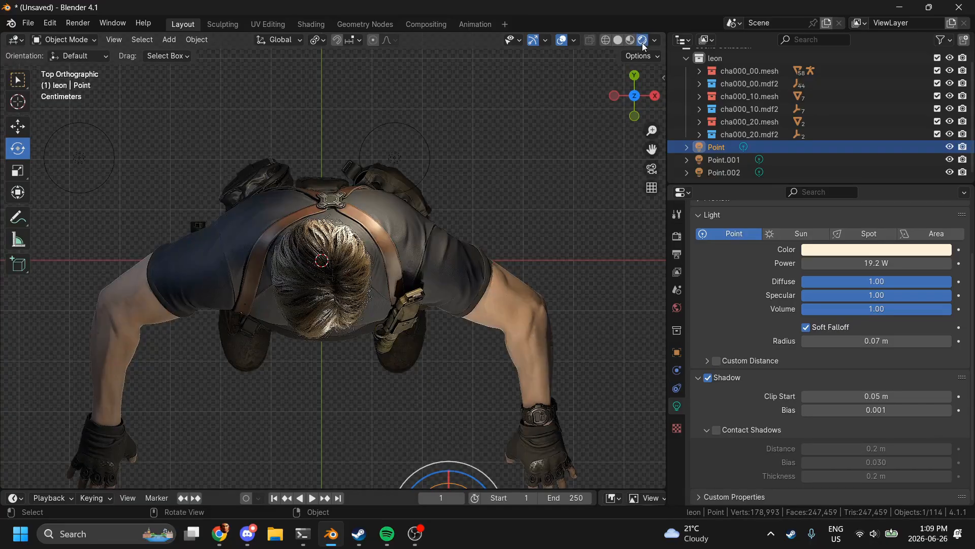
# Step: Duplicate the Point light and place the copy farther back, beside the character's left arm
pyautogui.hotkey('shift', 'd')
pyautogui.click(587, 190)
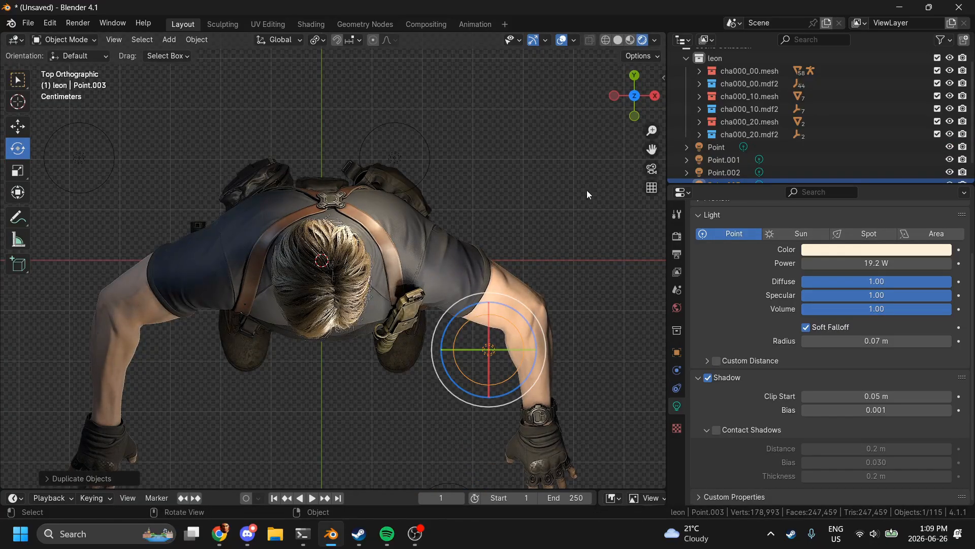
pyautogui.click(639, 112)
pyautogui.scroll(3, 556, 196)
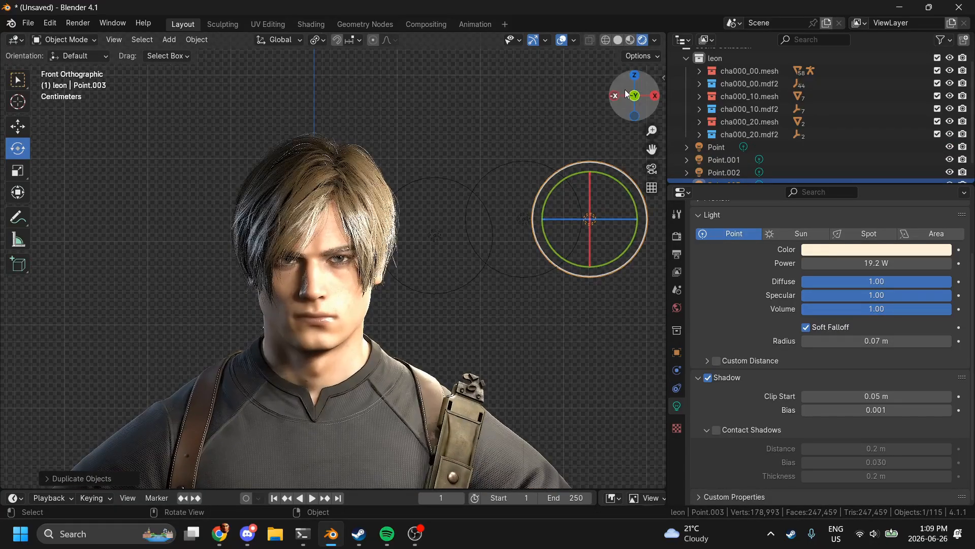
# Step: Duplicate the light copy in top view and place the new one behind it, beside the character's left shoulder
pyautogui.click(635, 75)
pyautogui.hotkey('shift', 'd')
pyautogui.click(595, 99)
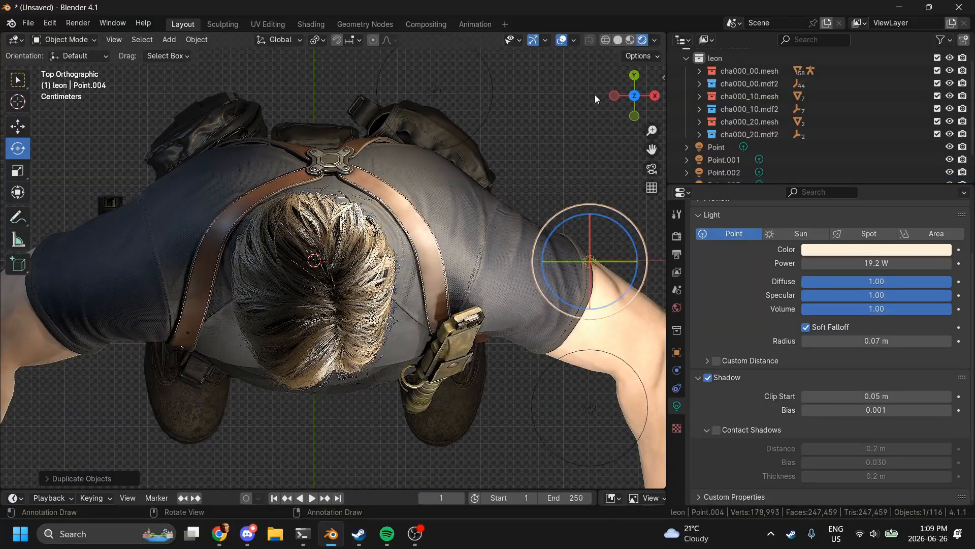
pyautogui.click(635, 117)
# Step: Set the power of the Point.004 light to 13.2 W
pyautogui.scroll(2, 559, 226)
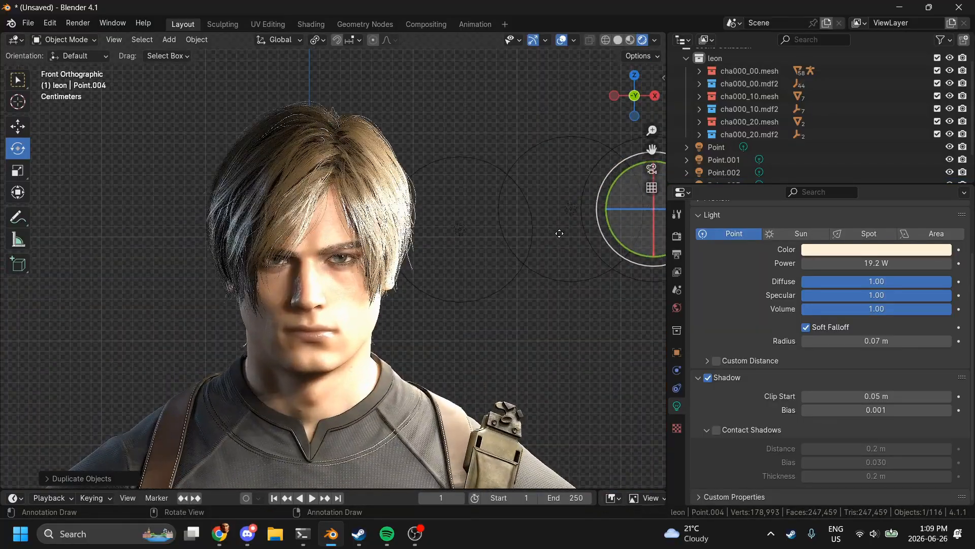
pyautogui.scroll(-2, 823, 150)
pyautogui.moveTo(876, 262)
pyautogui.mouseDown()
pyautogui.moveTo(833, 263)
pyautogui.moveTo(876, 263)
pyautogui.mouseUp()
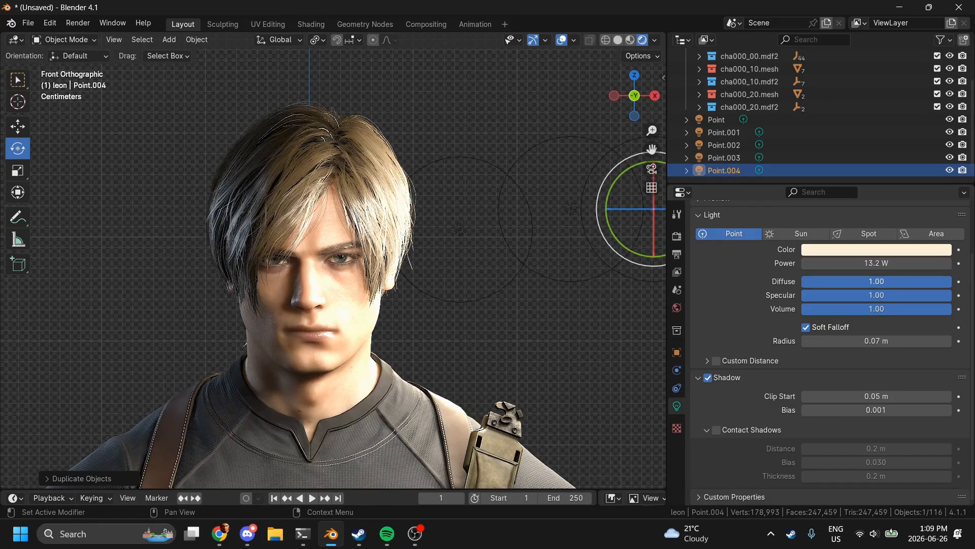
# Step: Set the Point.003 light's diffuse factor to 0.00 and its power to 7.9 W
pyautogui.click(723, 157)
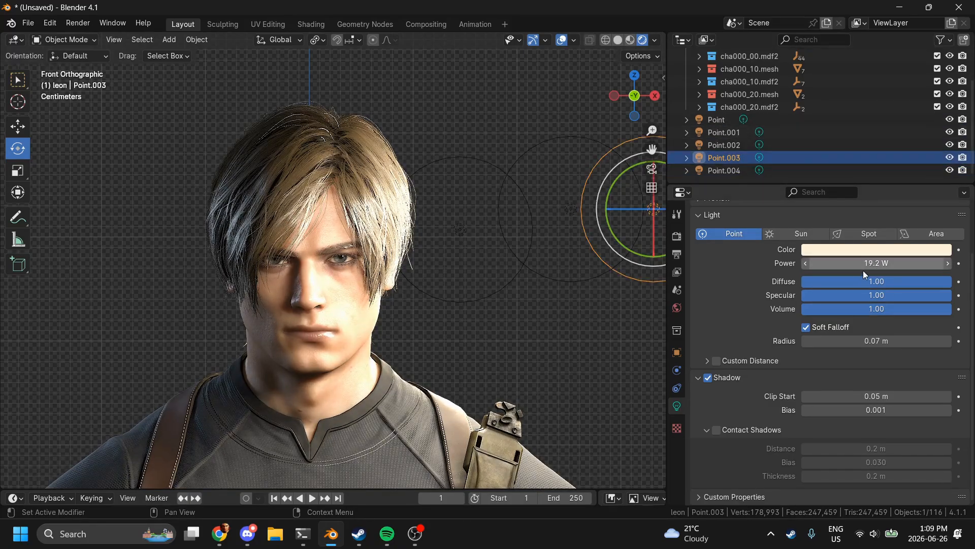
pyautogui.moveTo(877, 280); pyautogui.dragTo(801, 282)
pyautogui.scroll(-2, 503, 257)
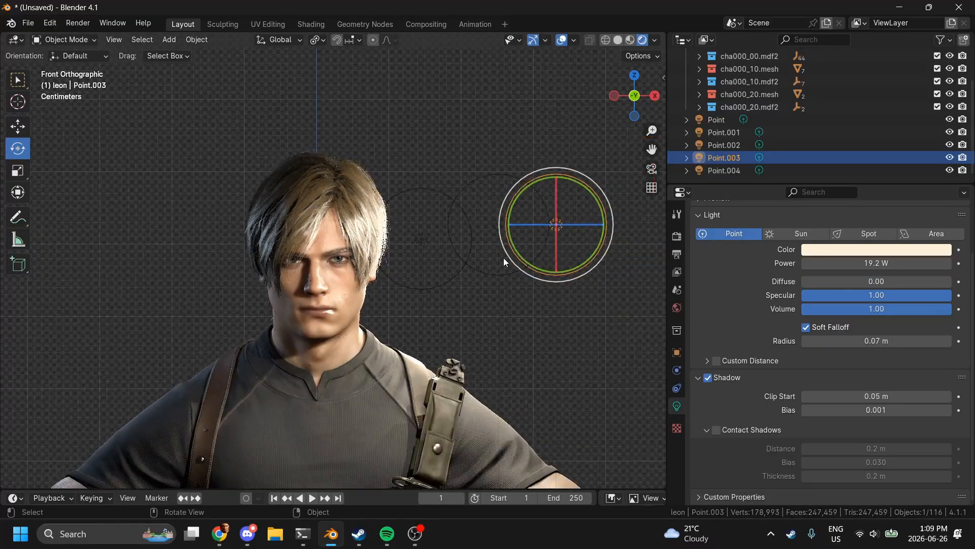
pyautogui.scroll(3, 504, 257)
pyautogui.moveTo(901, 264); pyautogui.dragTo(848, 263)
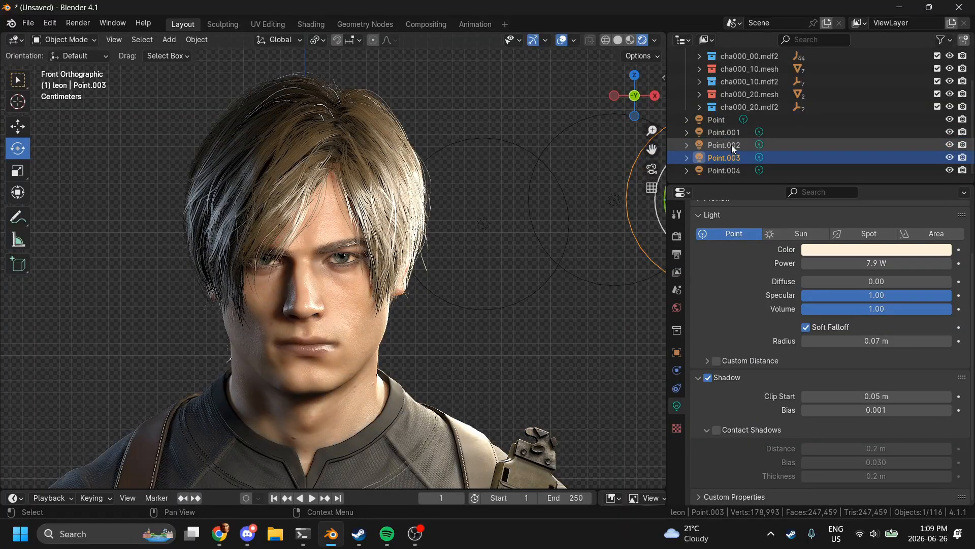
# Step: Set the Point.004 light's power to 8.8 W
pyautogui.click(724, 171)
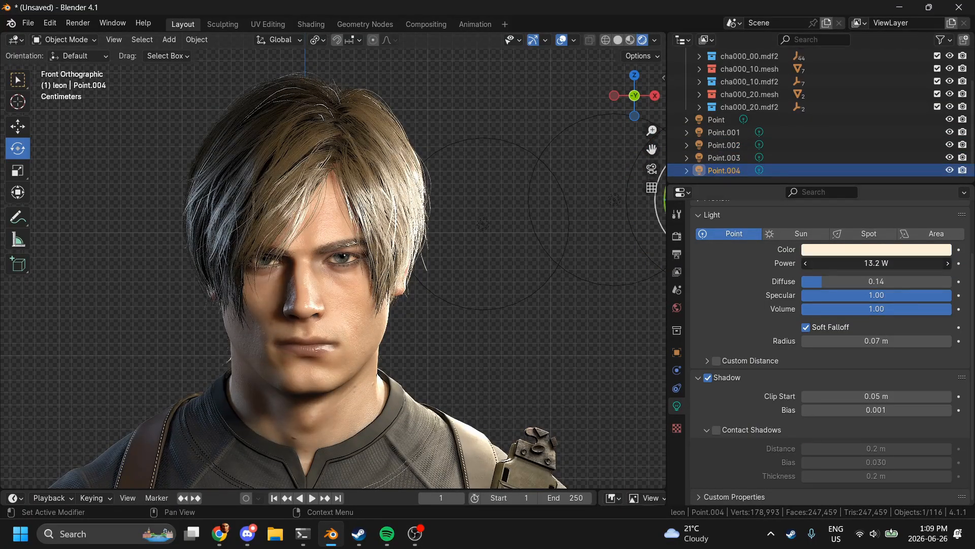
pyautogui.moveTo(876, 264); pyautogui.dragTo(851, 264)
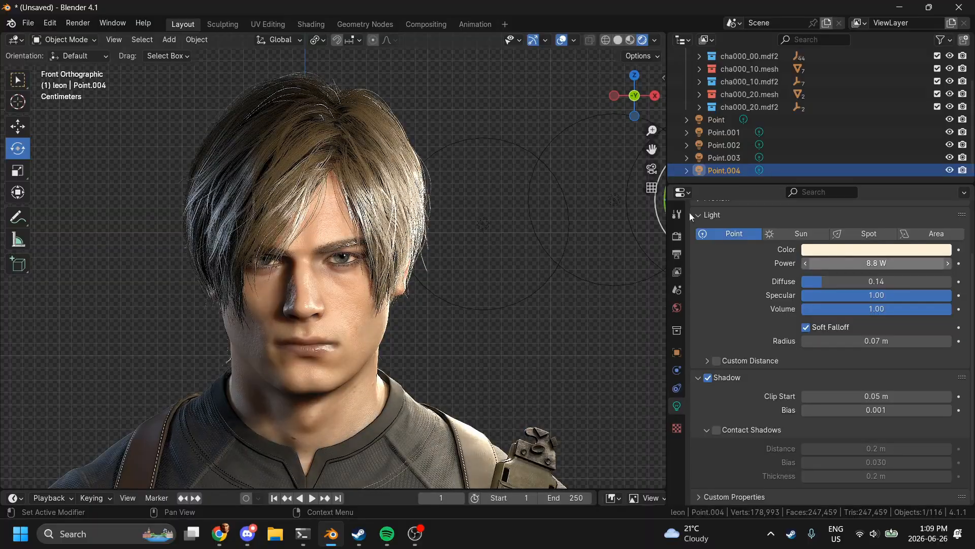
pyautogui.scroll(-2, 599, 193)
pyautogui.moveTo(607, 95); pyautogui.dragTo(566, 95)
pyautogui.moveTo(634, 96)
pyautogui.mouseDown()
pyautogui.moveTo(609, 104)
pyautogui.moveTo(644, 107)
pyautogui.mouseUp()
pyautogui.click(639, 99)
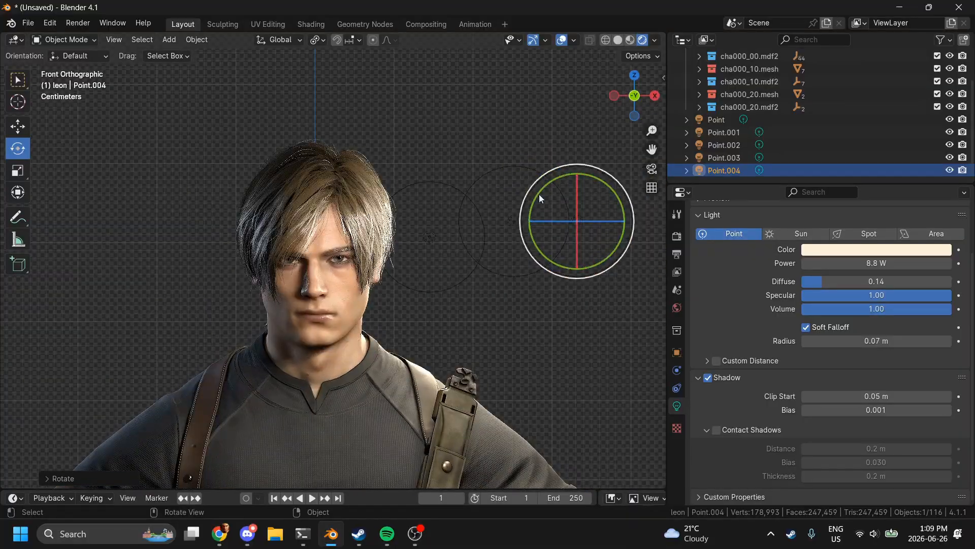
# Step: Look through the Point.004 light's object properties for light linking options
pyautogui.click(477, 144)
pyautogui.click(577, 221)
pyautogui.click(676, 352)
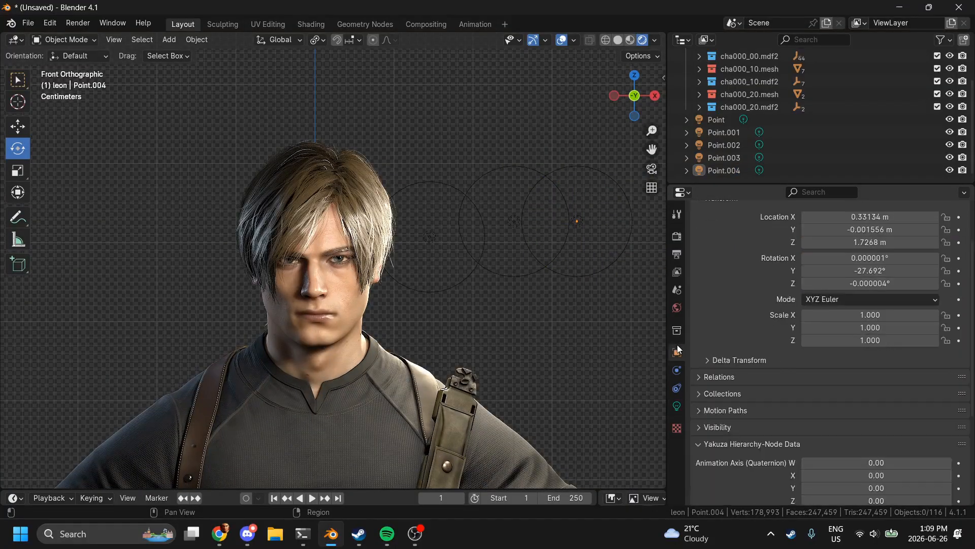
pyautogui.scroll(-10, 720, 385)
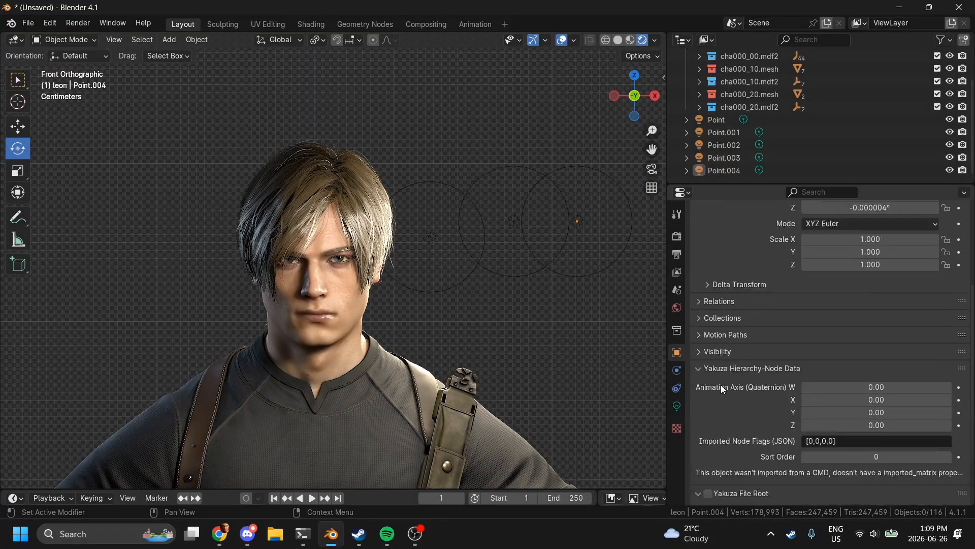
# Step: Look through the Point.003 light's object and data properties, including its visibility settings, for light linking options
pyautogui.click(352, 194)
pyautogui.click(583, 219)
pyautogui.click(579, 221)
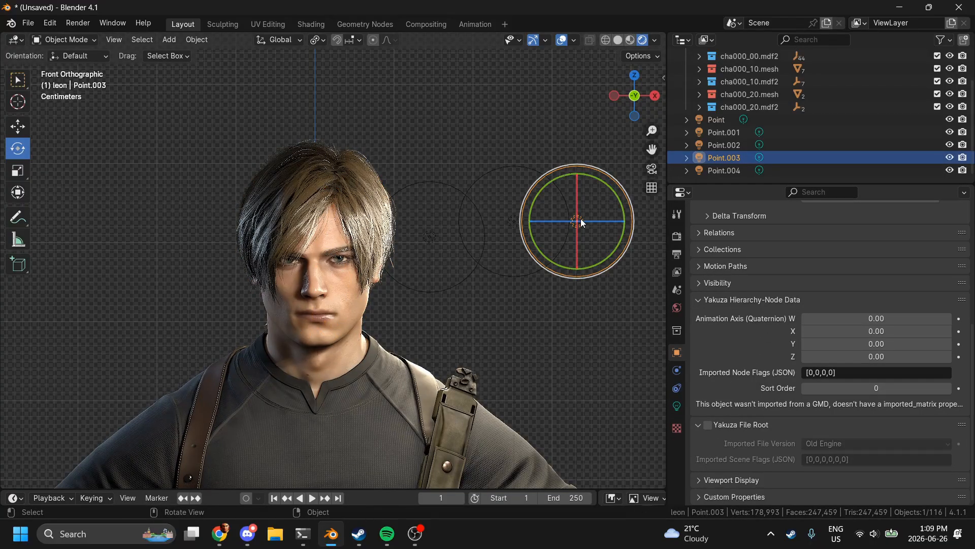
pyautogui.scroll(1, 720, 280)
pyautogui.scroll(-1, 739, 322)
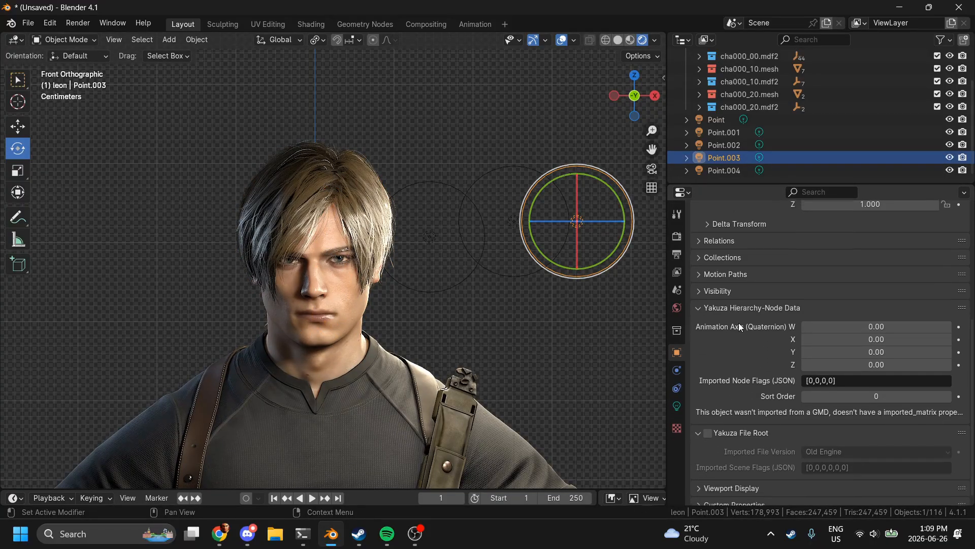
pyautogui.scroll(3, 739, 322)
pyautogui.scroll(3, 706, 386)
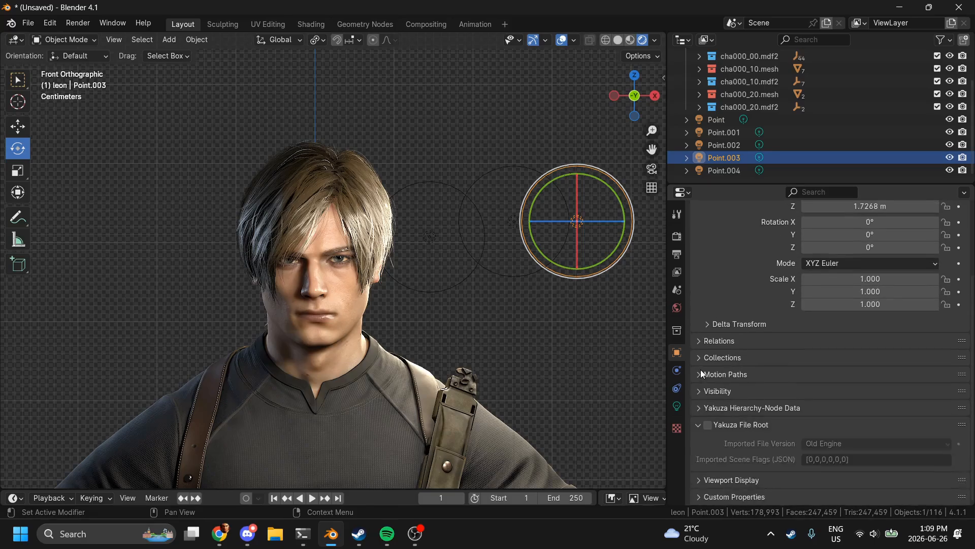
pyautogui.click(677, 370)
pyautogui.click(677, 407)
pyautogui.click(676, 351)
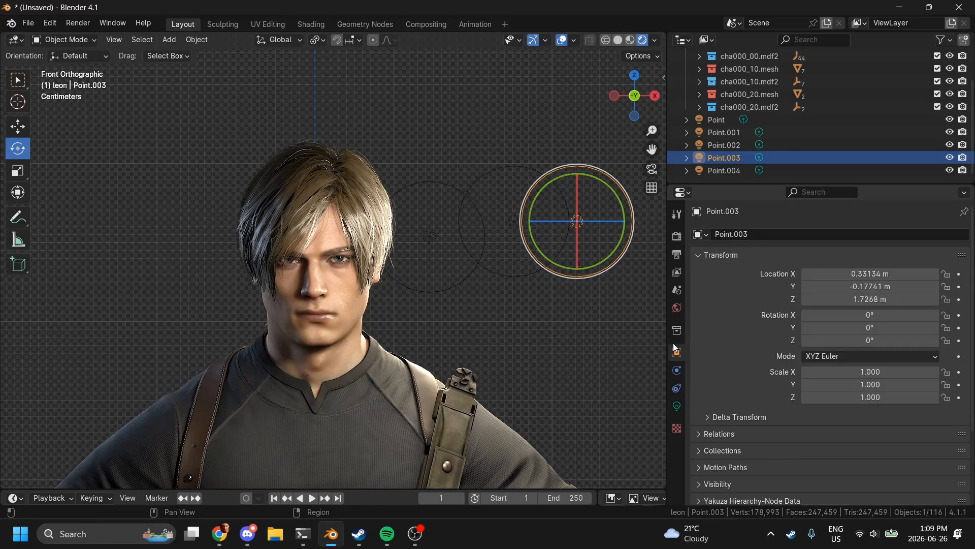
pyautogui.scroll(-4, 757, 364)
pyautogui.click(710, 393)
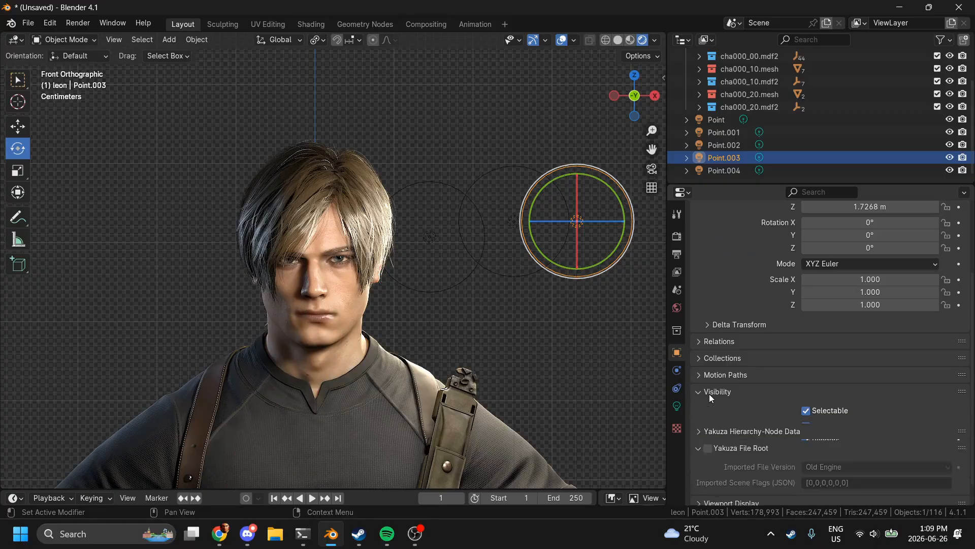
pyautogui.click(711, 392)
pyautogui.click(725, 431)
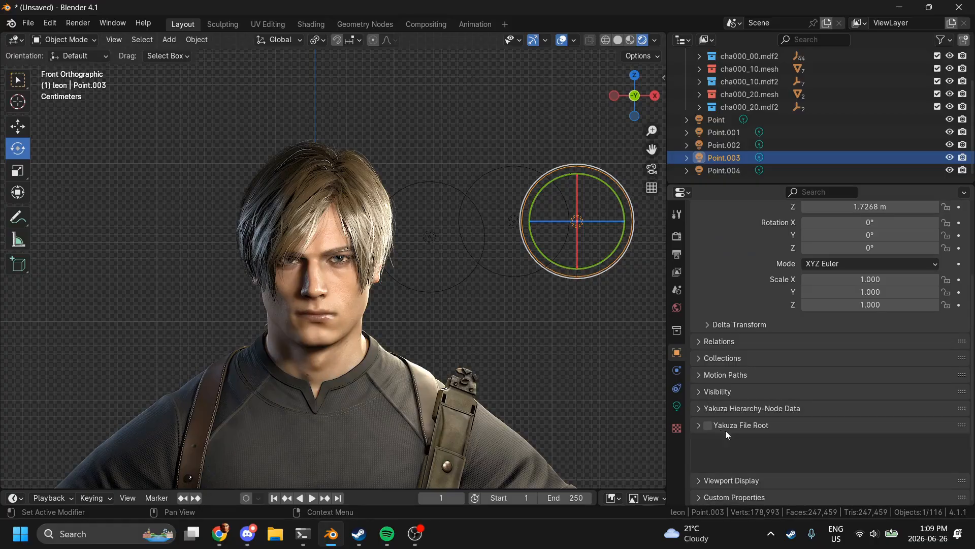
pyautogui.click(751, 477)
pyautogui.click(751, 479)
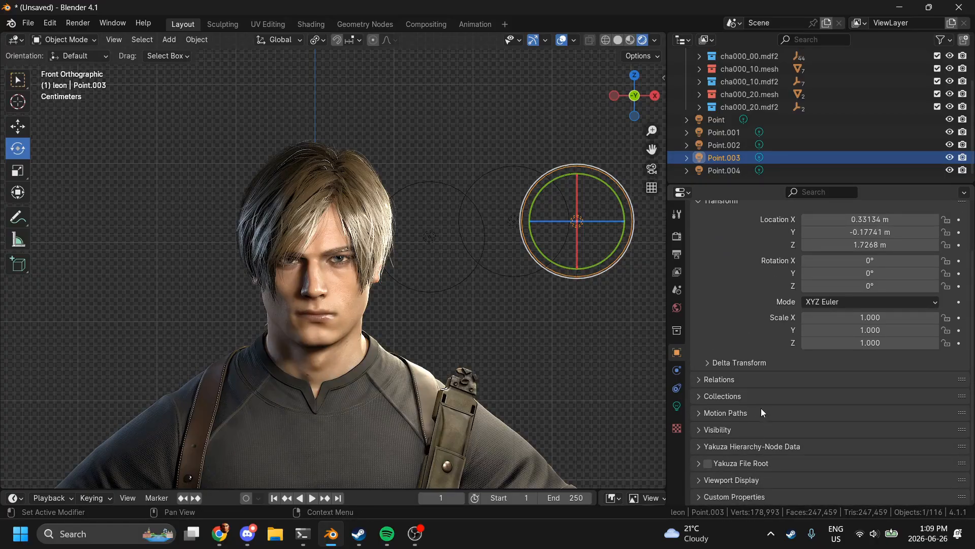
# Step: Hide the Point.003 and Point.004 lights in the viewport and change the render engine to Cycles
pyautogui.click(678, 235)
pyautogui.scroll(3, 833, 217)
pyautogui.click(847, 234)
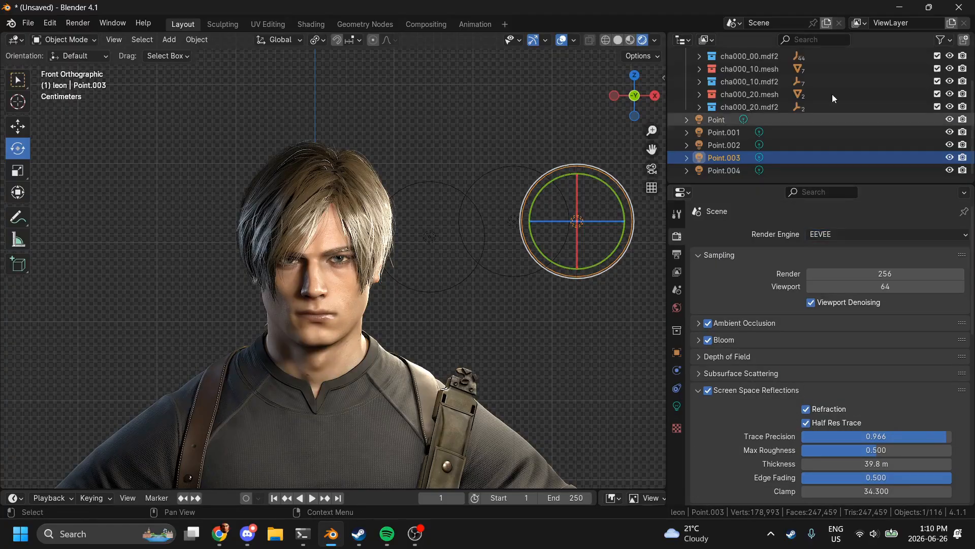
pyautogui.moveTo(949, 157); pyautogui.dragTo(949, 172)
pyautogui.click(852, 235)
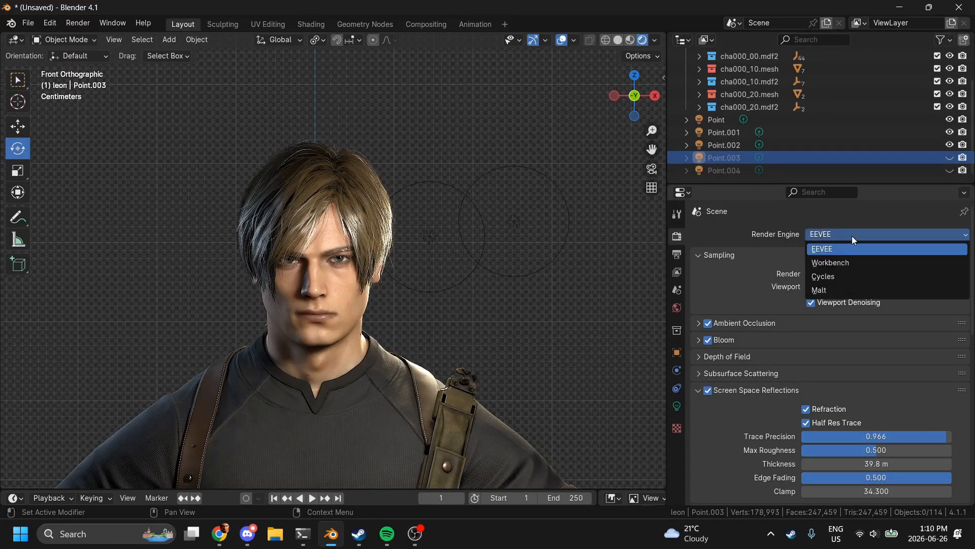
pyautogui.click(830, 276)
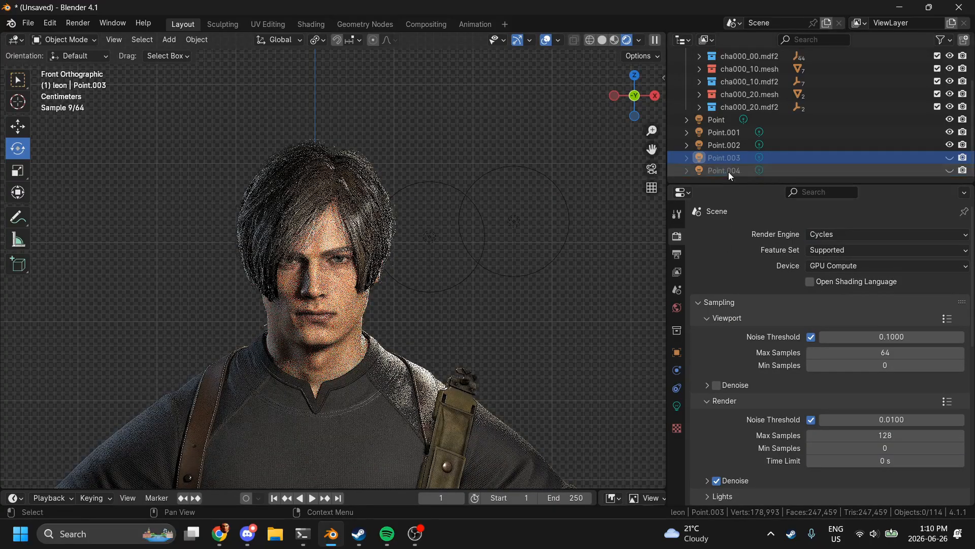
# Step: Try light linking the Point light to the cha000_10.mesh collection, and clear that link
pyautogui.click(721, 120)
pyautogui.click(676, 407)
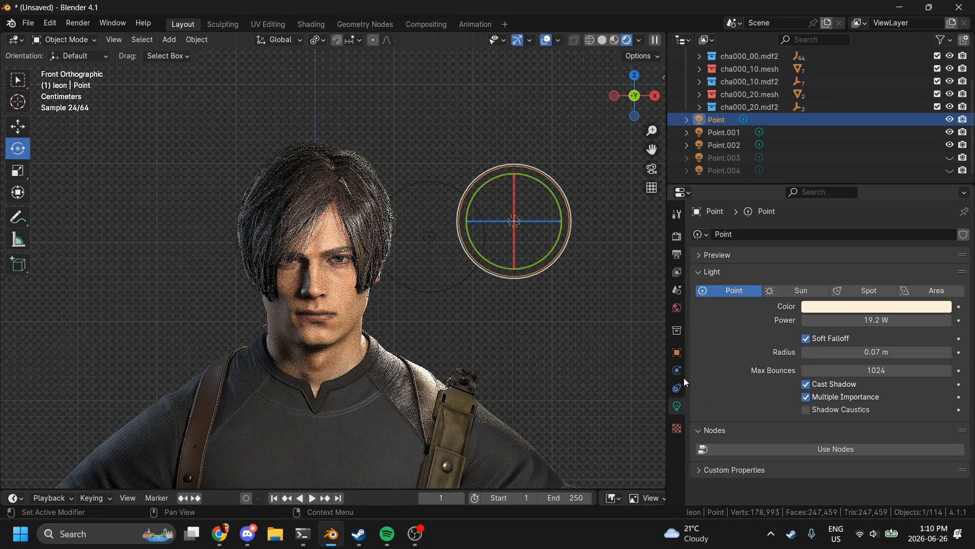
pyautogui.click(676, 352)
pyautogui.scroll(-3, 772, 398)
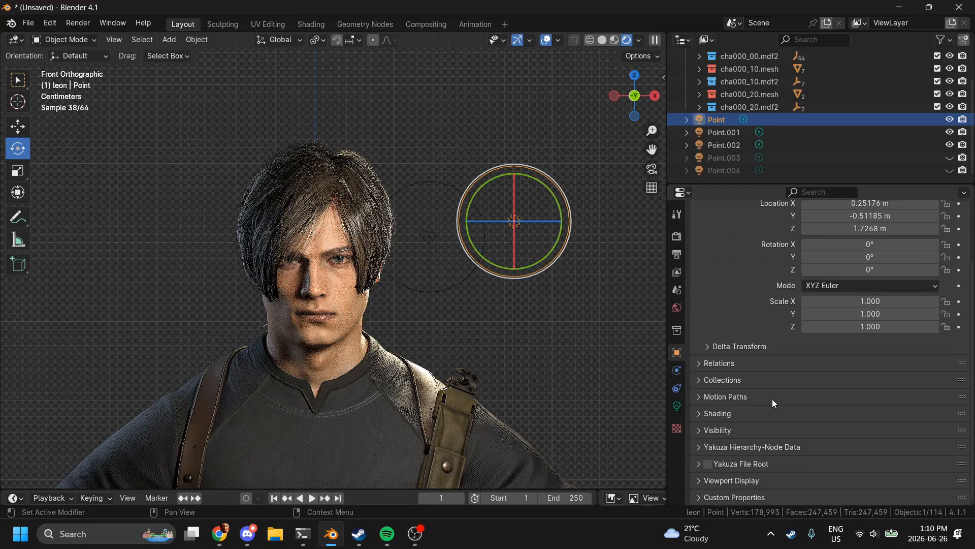
pyautogui.click(717, 412)
pyautogui.scroll(-2, 722, 416)
pyautogui.click(735, 398)
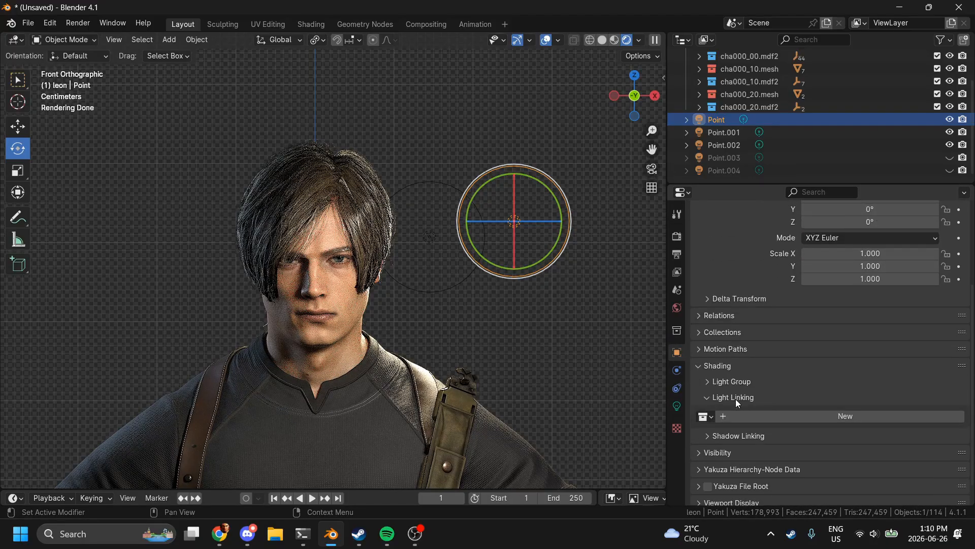
pyautogui.click(706, 416)
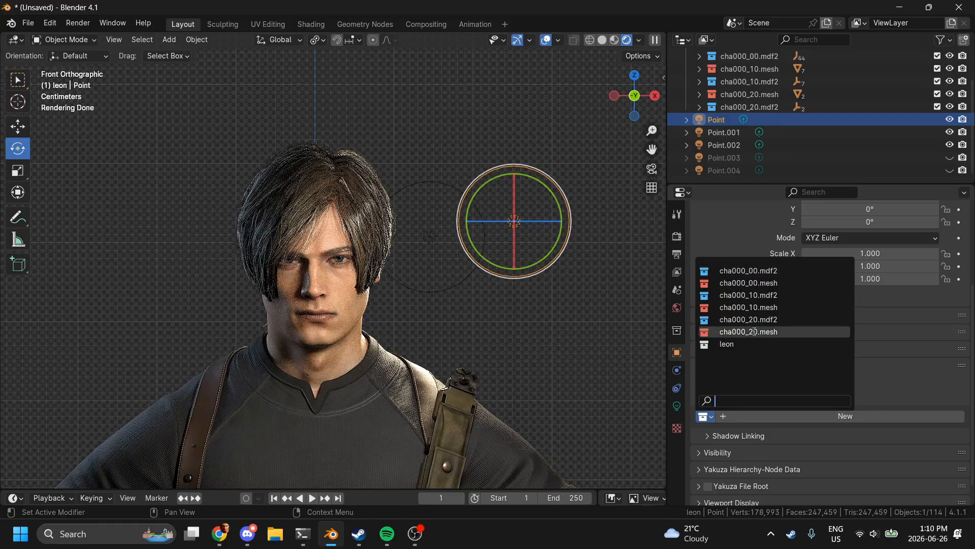
pyautogui.click(745, 307)
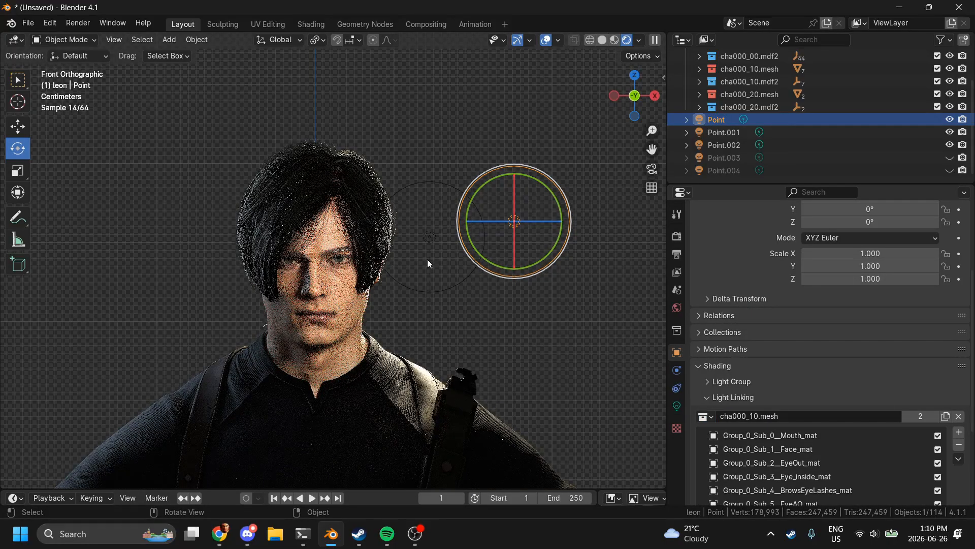
pyautogui.click(957, 416)
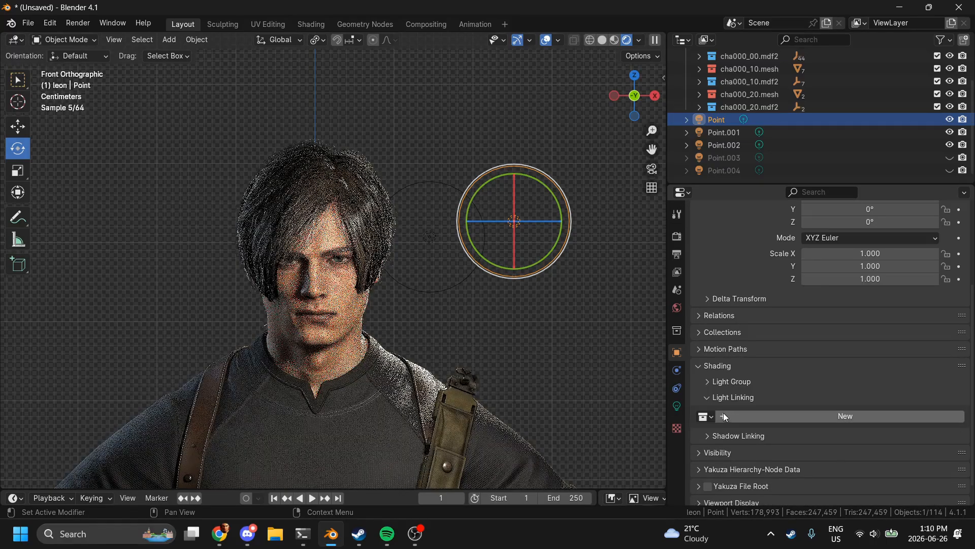
pyautogui.click(706, 417)
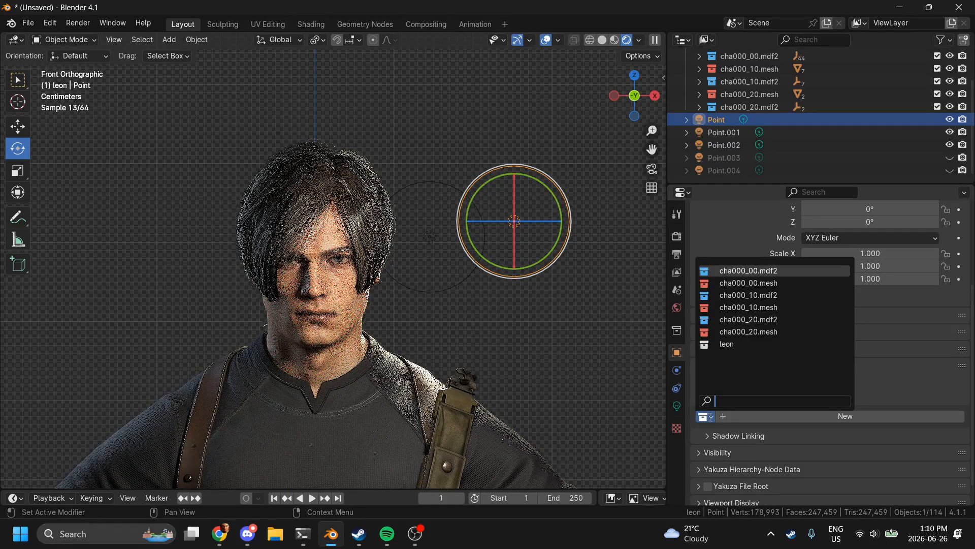
# Step: Unhide the Point.003 and Point.004 lights and link Point.003's illumination to the cha000_20.mesh collection
pyautogui.click(949, 157)
pyautogui.click(950, 170)
pyautogui.click(724, 157)
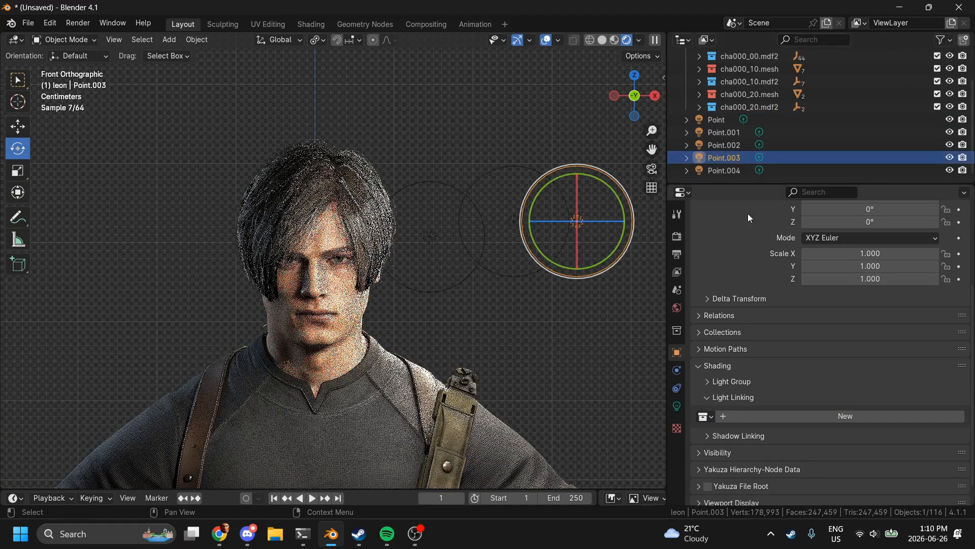
pyautogui.click(705, 416)
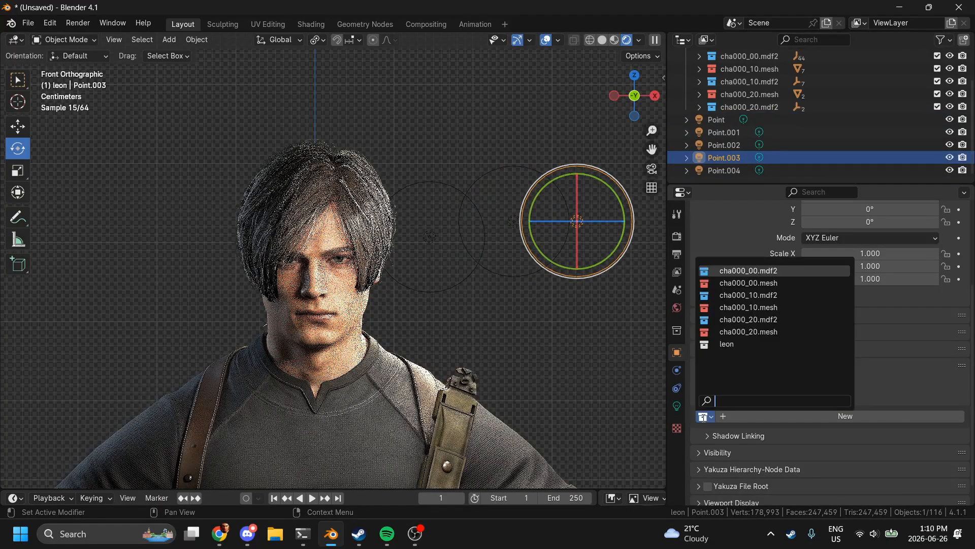
pyautogui.click(749, 331)
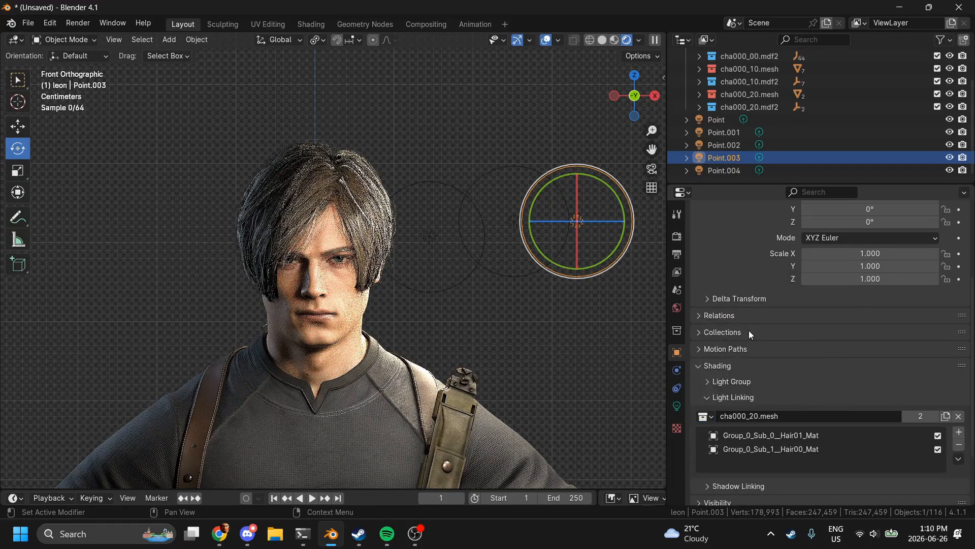
# Step: Link the Point.004 light's illumination to the cha000_20.mesh collection
pyautogui.click(731, 171)
pyautogui.click(705, 417)
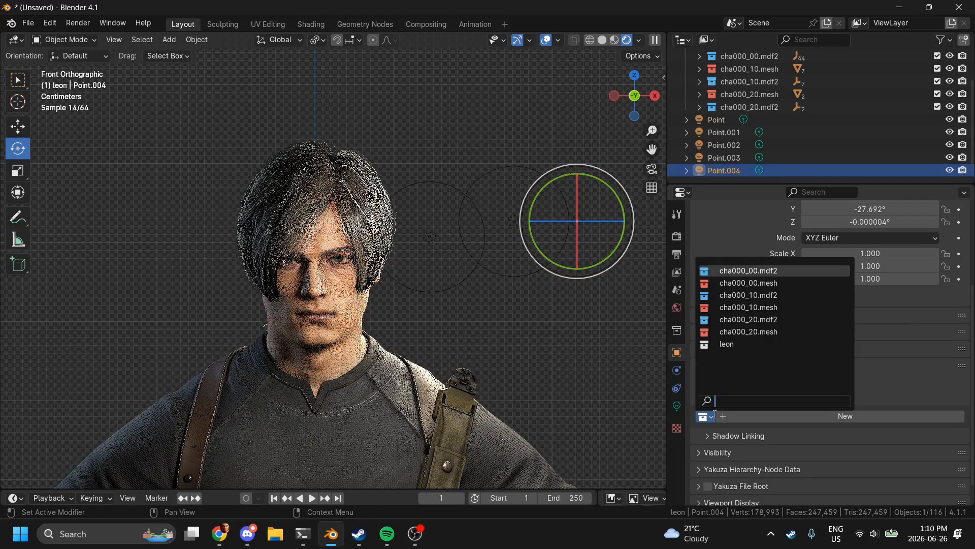
pyautogui.click(742, 332)
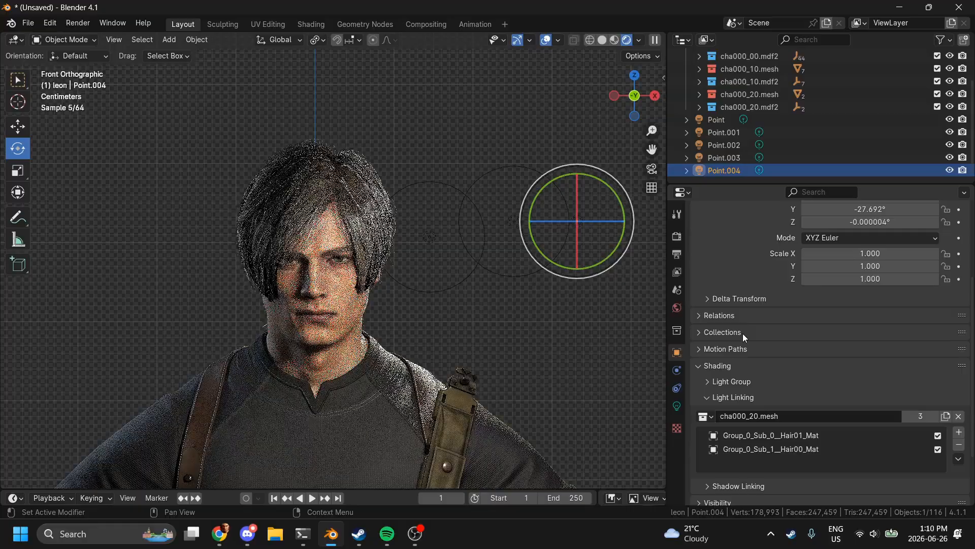
# Step: Enable denoising for the Cycles viewport render
pyautogui.moveTo(639, 114); pyautogui.dragTo(587, 106)
pyautogui.click(677, 236)
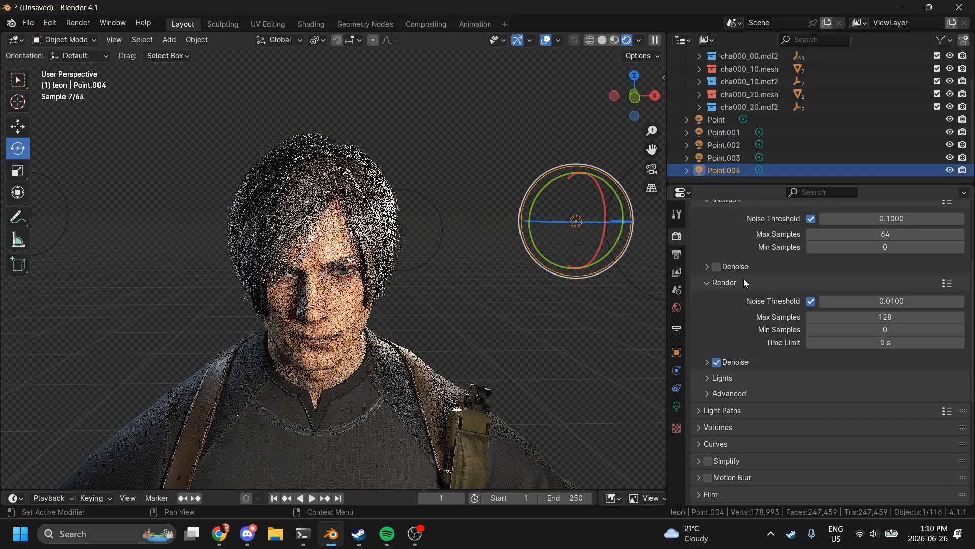
pyautogui.click(717, 267)
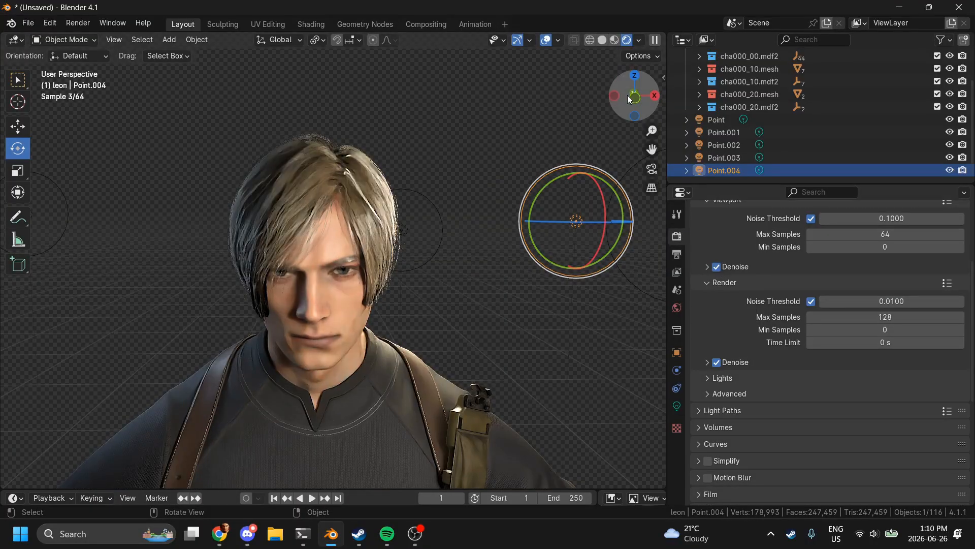
pyautogui.moveTo(630, 98); pyautogui.dragTo(584, 104)
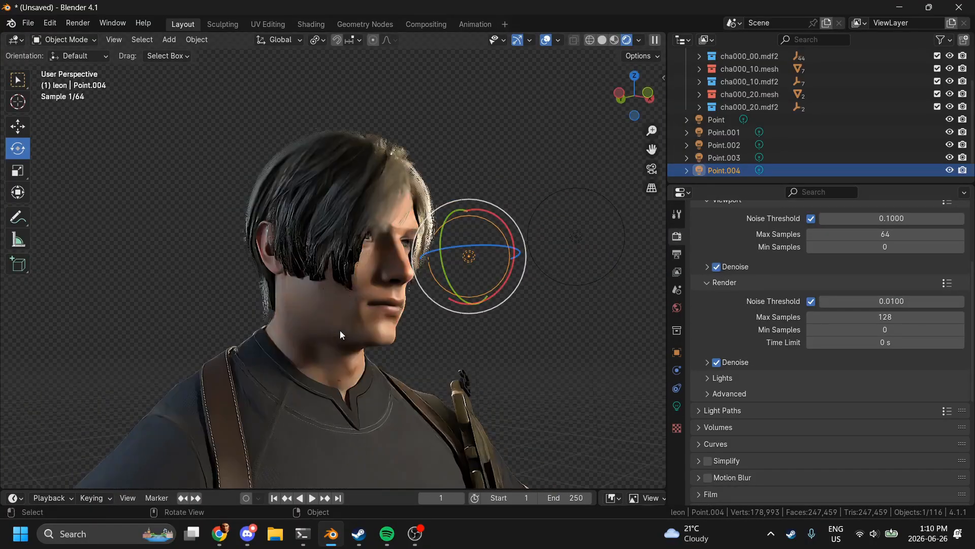
# Step: Set the maximum transparent light bounces to 1024
pyautogui.click(736, 412)
pyautogui.click(735, 412)
pyautogui.click(735, 413)
pyautogui.scroll(-5, 736, 412)
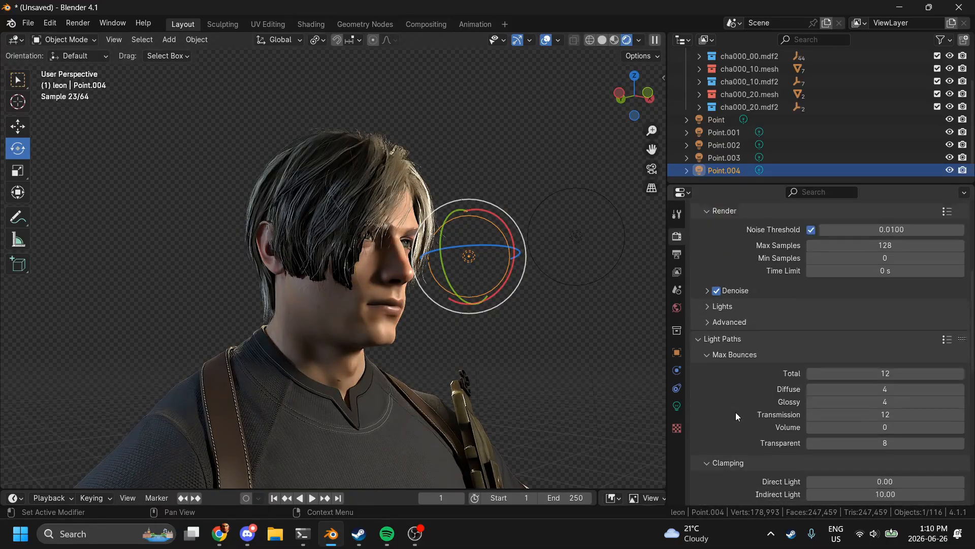
pyautogui.click(838, 402)
pyautogui.write('1024')
pyautogui.press('Return')
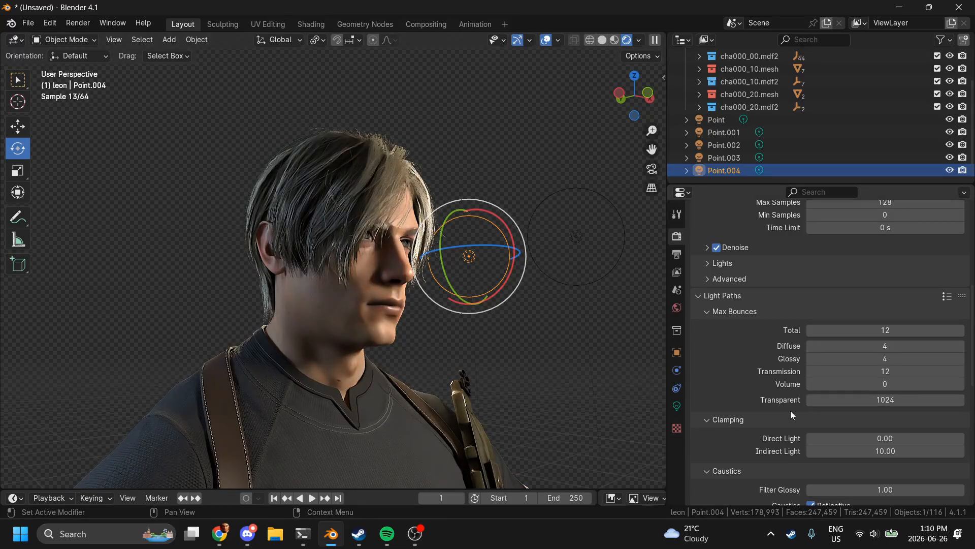
# Step: Switch to the Shading workspace and select the Group_0_Sub_0__Hair01_Mat mesh to bring up its hair material nodes
pyautogui.click(639, 99)
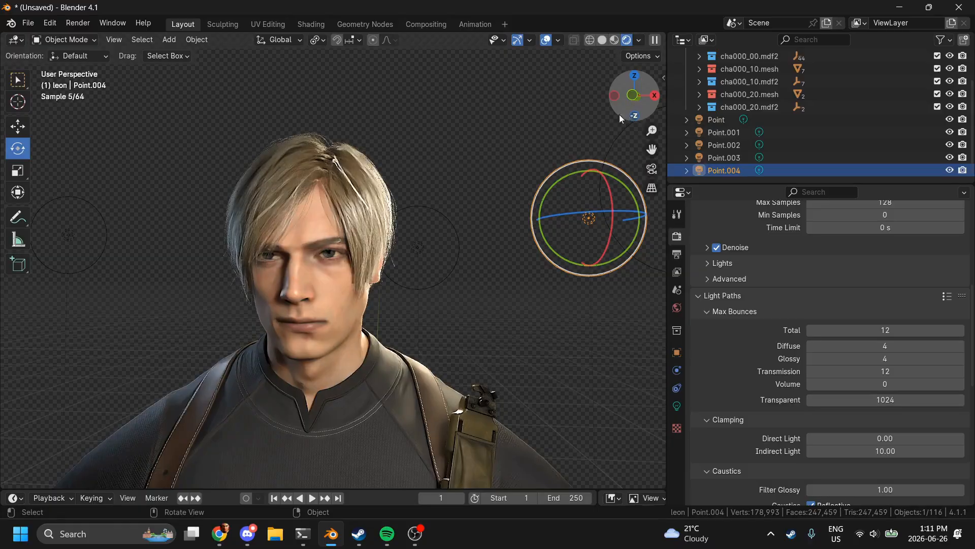
pyautogui.click(305, 26)
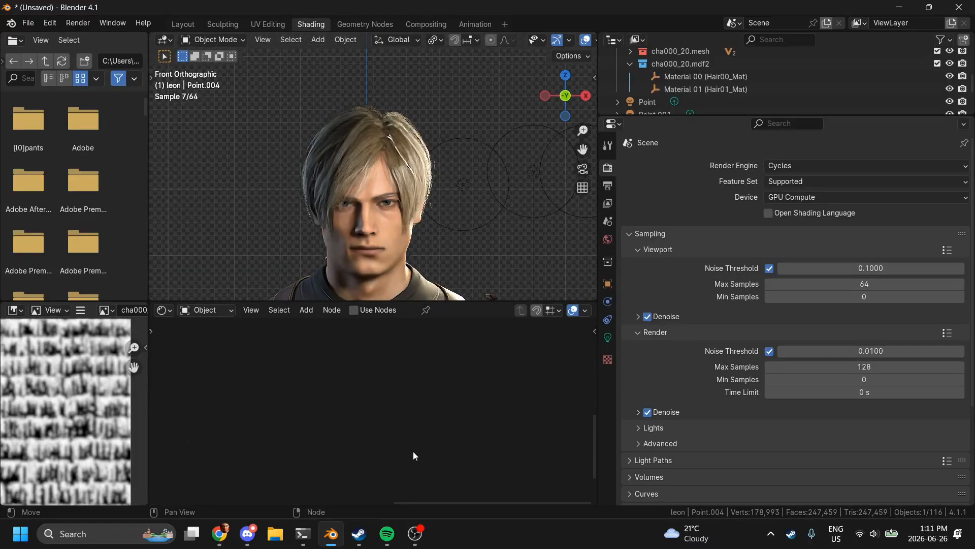
pyautogui.click(415, 153)
pyautogui.scroll(3, 464, 458)
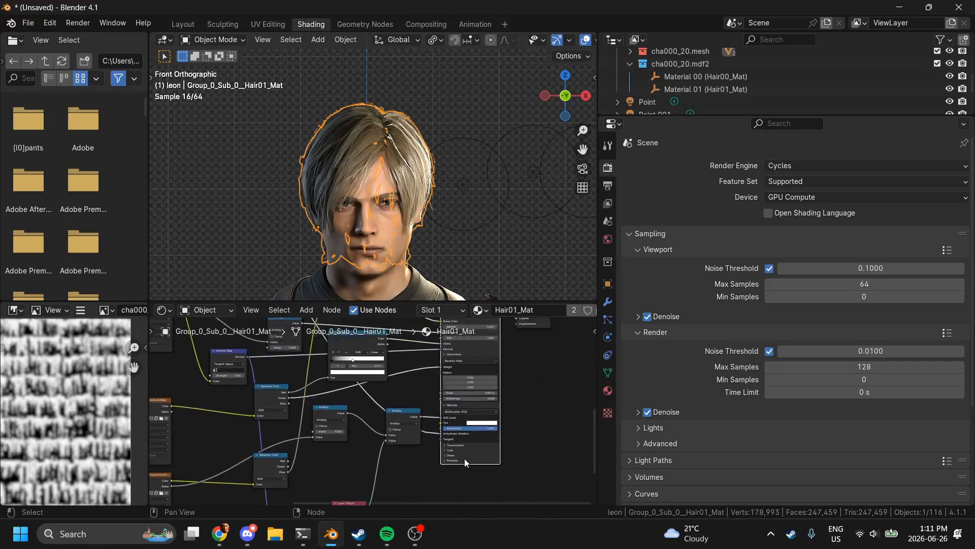
# Step: Examine the Layer Weight and Multiply nodes feeding the Principled BSDF in the Hair01_Mat material
pyautogui.scroll(3, 465, 458)
pyautogui.hscroll(-3, 464, 458)
pyautogui.scroll(-4, 464, 458)
pyautogui.scroll(2, 464, 459)
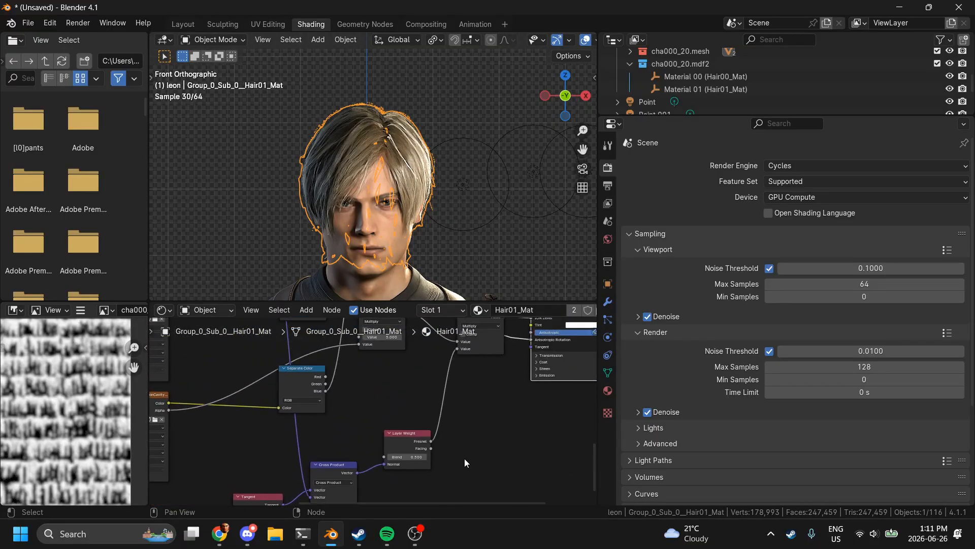
pyautogui.moveTo(241, 443); pyautogui.dragTo(470, 542)
pyautogui.scroll(3, 450, 459)
pyautogui.hscroll(2, 450, 459)
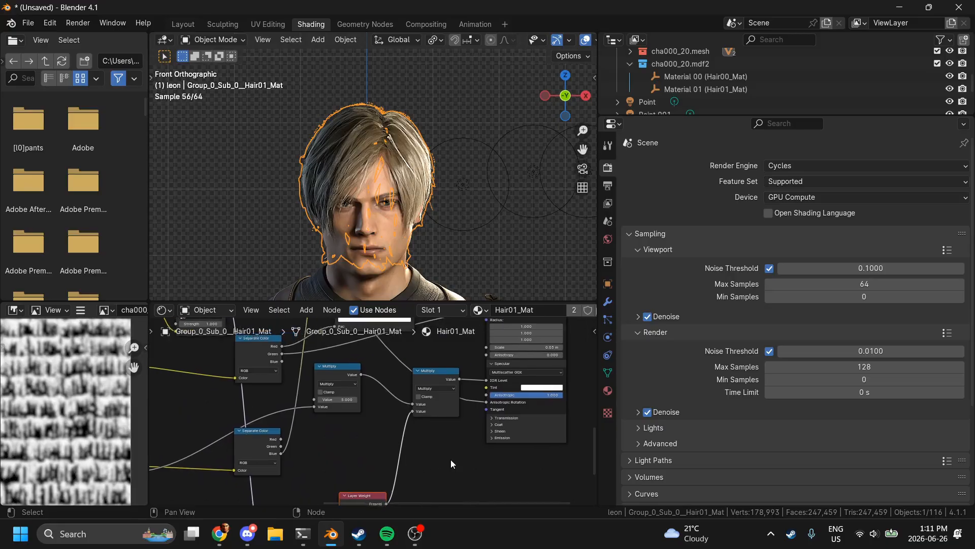
pyautogui.scroll(1, 450, 459)
pyautogui.scroll(-2, 450, 459)
pyautogui.hscroll(1, 450, 459)
pyautogui.hotkey('shift', 'a')
pyautogui.write('mix')
pyautogui.press('Down')
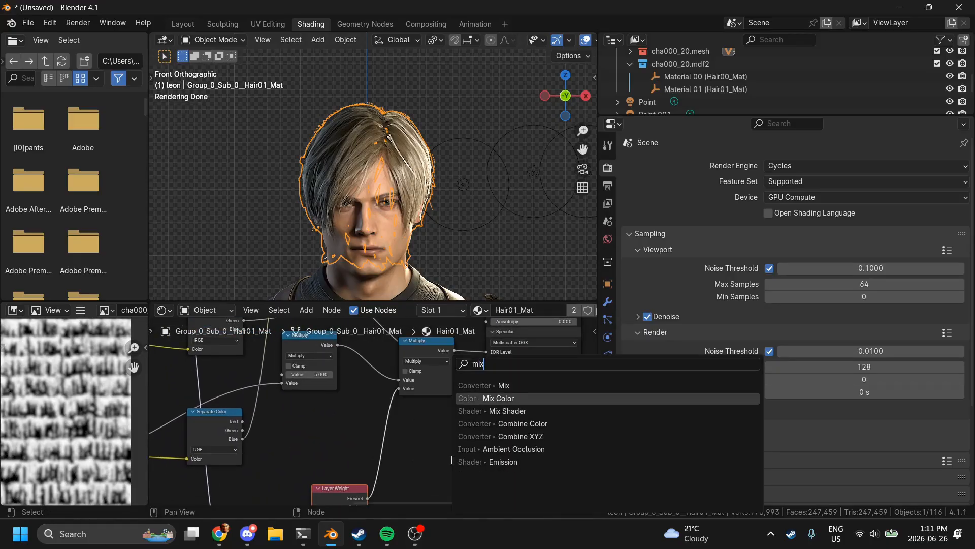
pyautogui.press('Return')
pyautogui.press('Escape')
# Step: Insert a float Mix node on the link between the Layer Weight's Fresnel output and the Multiply node
pyautogui.hotkey('shift', 'a')
pyautogui.write('mix')
pyautogui.press('Return')
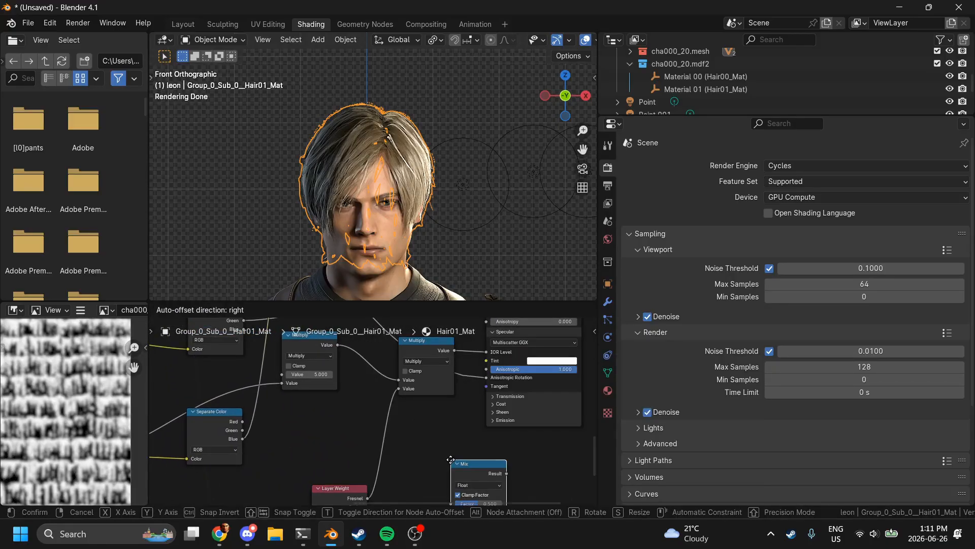
pyautogui.click(377, 410)
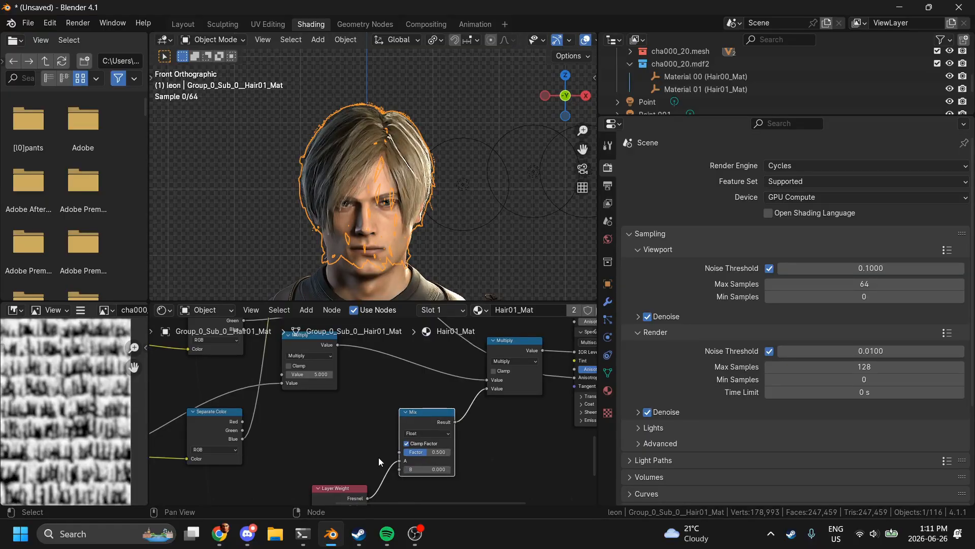
# Step: Reconnect Fresnel directly to the Multiply node and insert the Mix node between that Multiply and the IOR Level input
pyautogui.moveTo(406, 466); pyautogui.dragTo(456, 428)
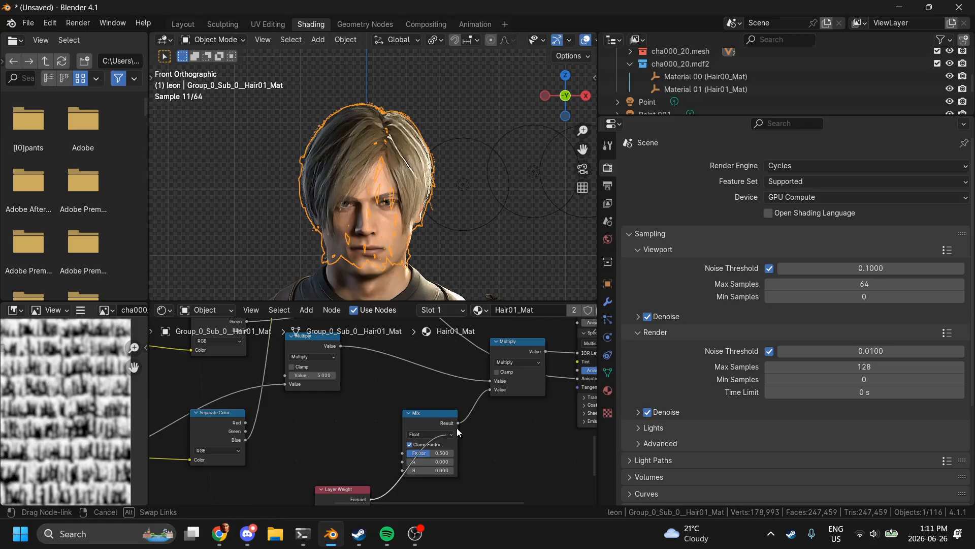
pyautogui.moveTo(495, 386); pyautogui.dragTo(495, 389)
pyautogui.moveTo(494, 390); pyautogui.dragTo(435, 394, button='middle')
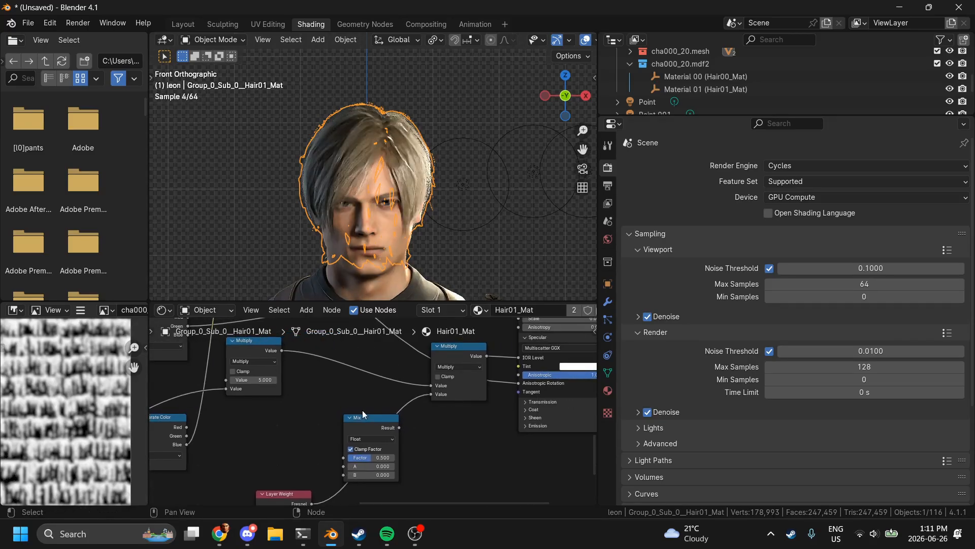
pyautogui.click(365, 422)
pyautogui.moveTo(365, 422); pyautogui.dragTo(529, 353)
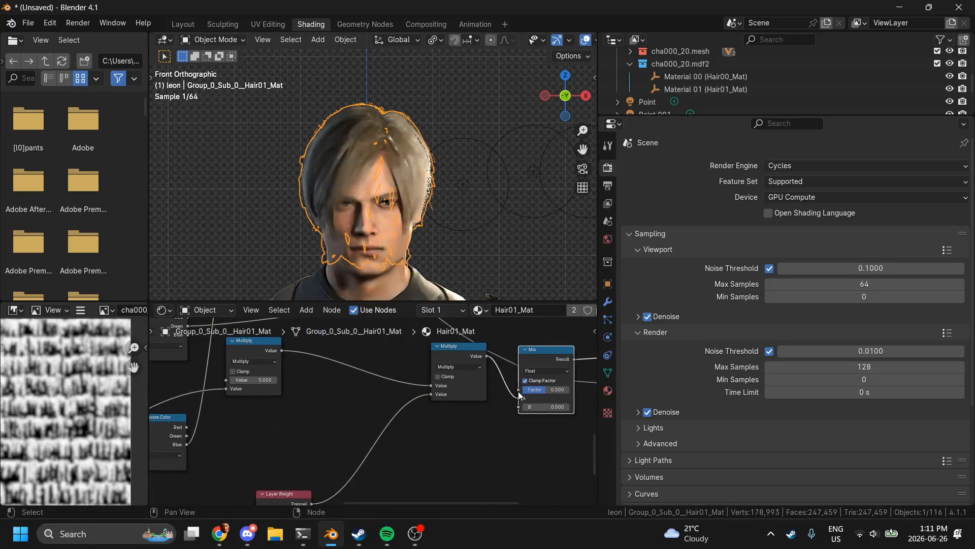
# Step: Connect the output of the 5.000 Multiply node to the Mix node's B input, try Factor 0.000, and set it to 1.000
pyautogui.moveTo(511, 410); pyautogui.dragTo(287, 366)
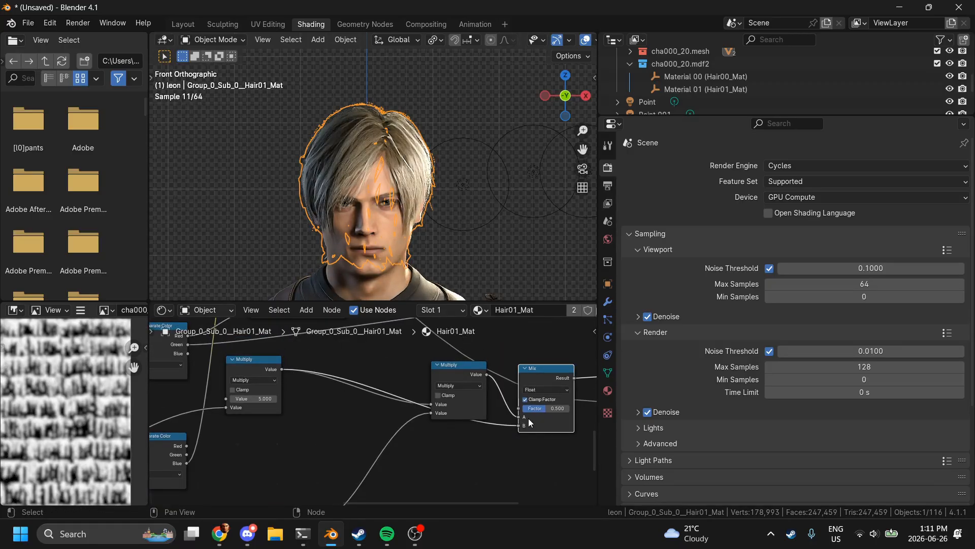
pyautogui.moveTo(546, 408); pyautogui.dragTo(524, 412)
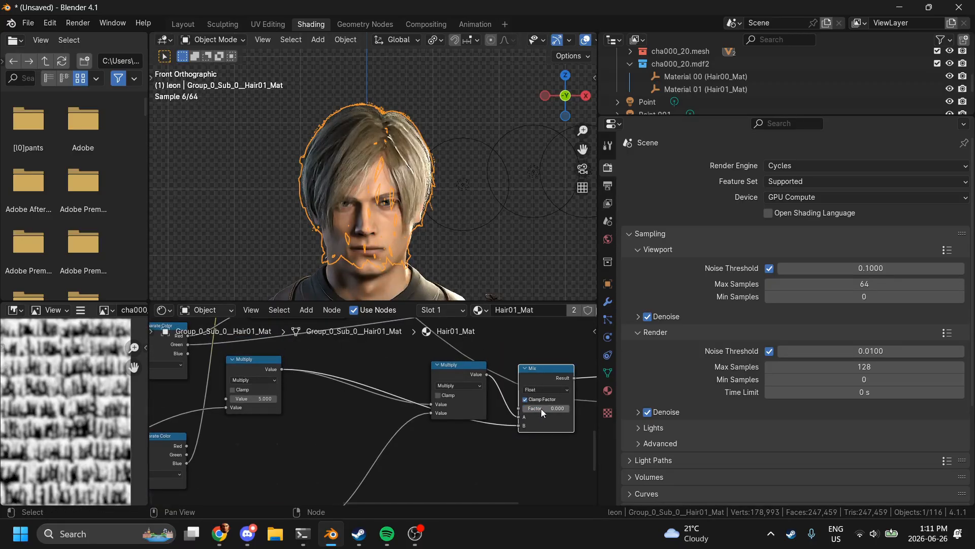
pyautogui.moveTo(564, 409); pyautogui.dragTo(337, 412, button='middle')
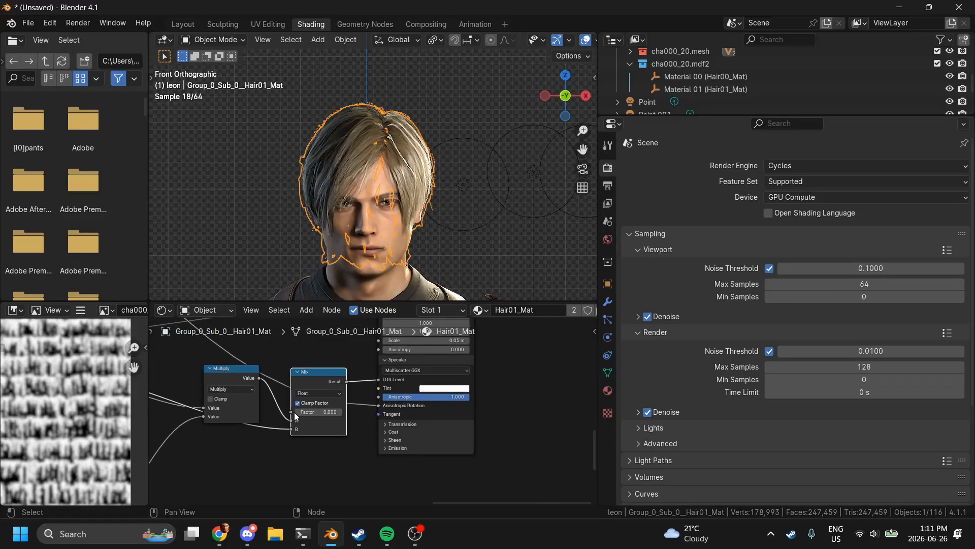
pyautogui.moveTo(315, 416); pyautogui.dragTo(344, 415)
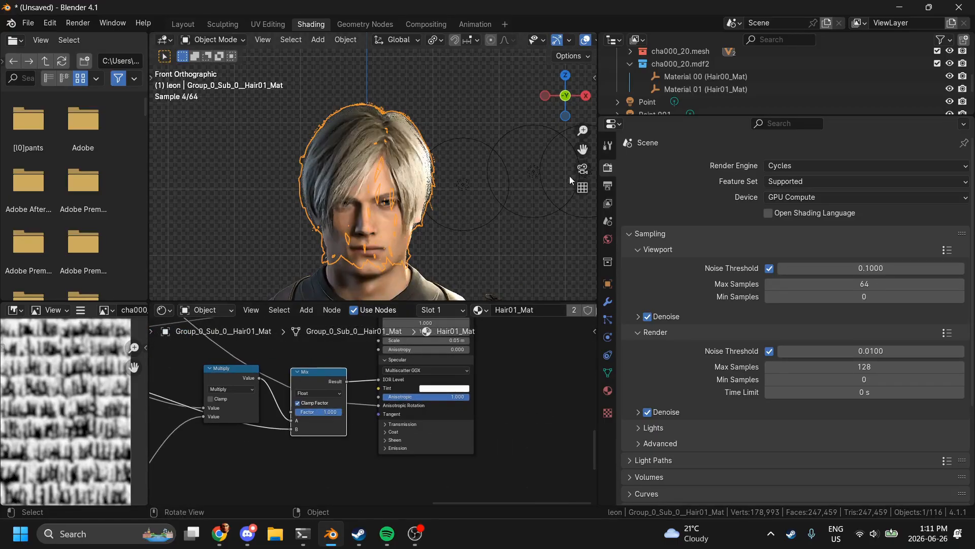
# Step: Hide the Point.003 and Point.004 lights and compare the hair with the Mix Factor at 0.000 and 1.000, leaving it at 1.000
pyautogui.scroll(-2, 784, 59)
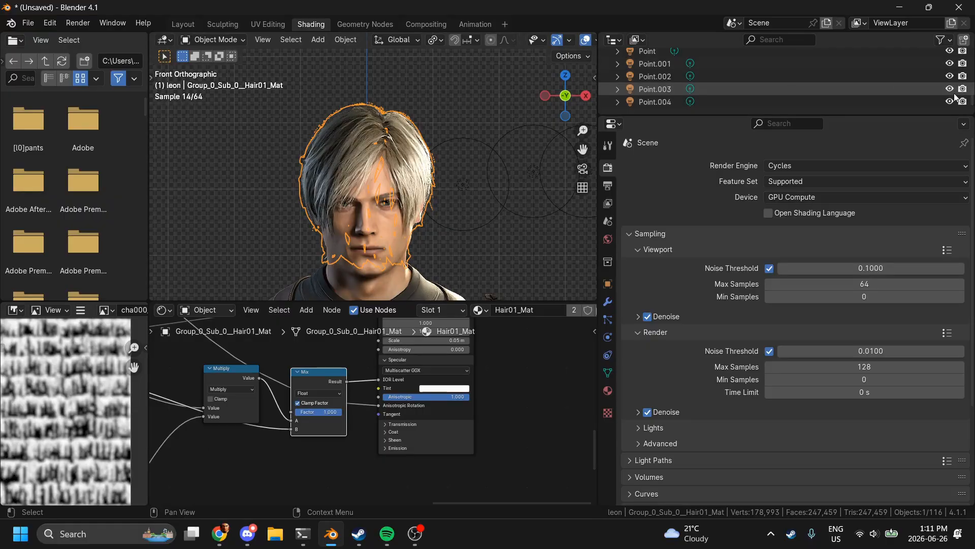
pyautogui.moveTo(950, 91); pyautogui.dragTo(951, 106)
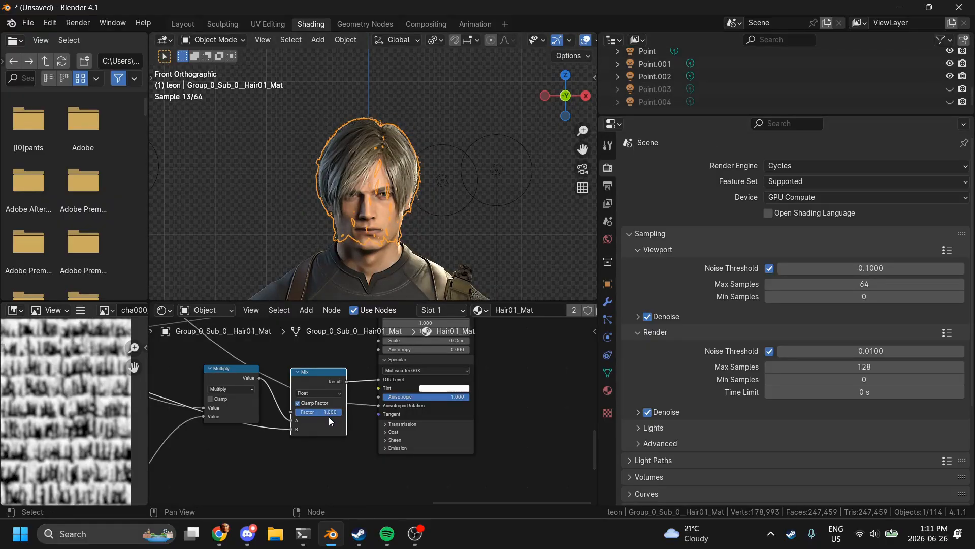
pyautogui.moveTo(329, 415); pyautogui.dragTo(294, 416)
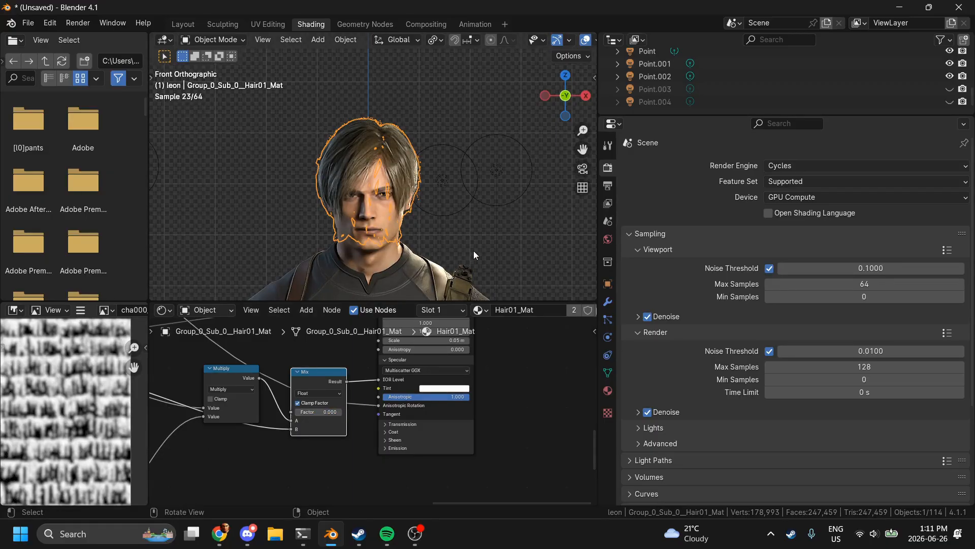
pyautogui.moveTo(565, 95)
pyautogui.mouseDown()
pyautogui.moveTo(562, 125)
pyautogui.moveTo(574, 95)
pyautogui.mouseUp()
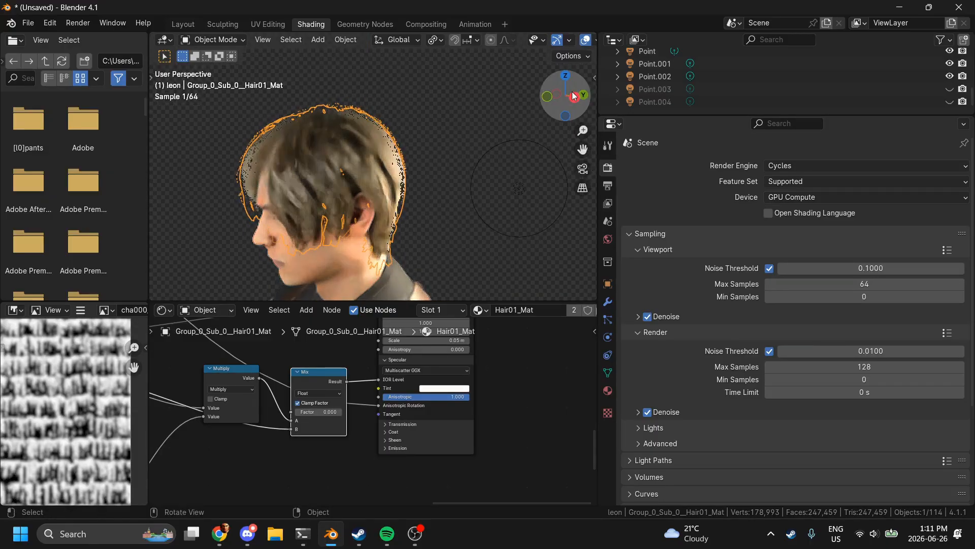
pyautogui.moveTo(316, 417); pyautogui.dragTo(343, 415)
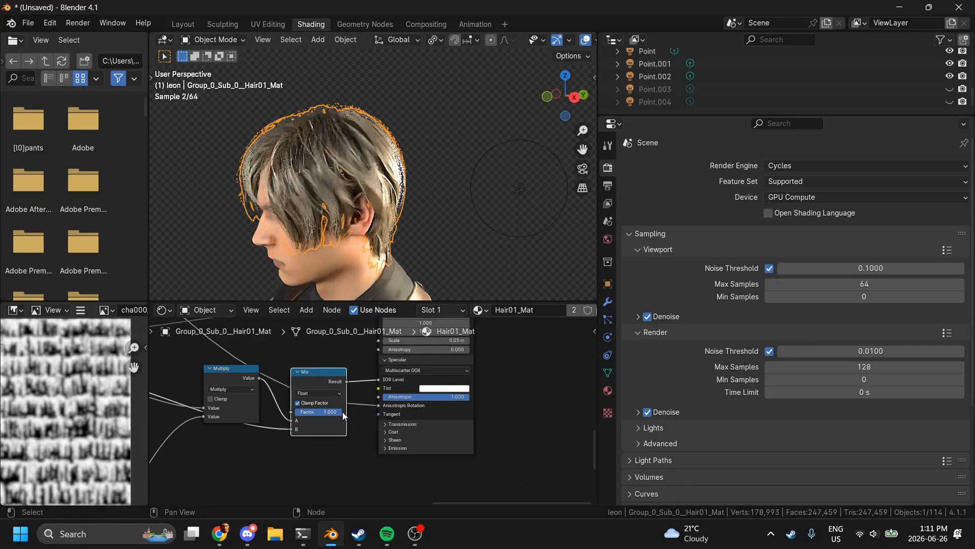
pyautogui.hotkey('alt', 'a')
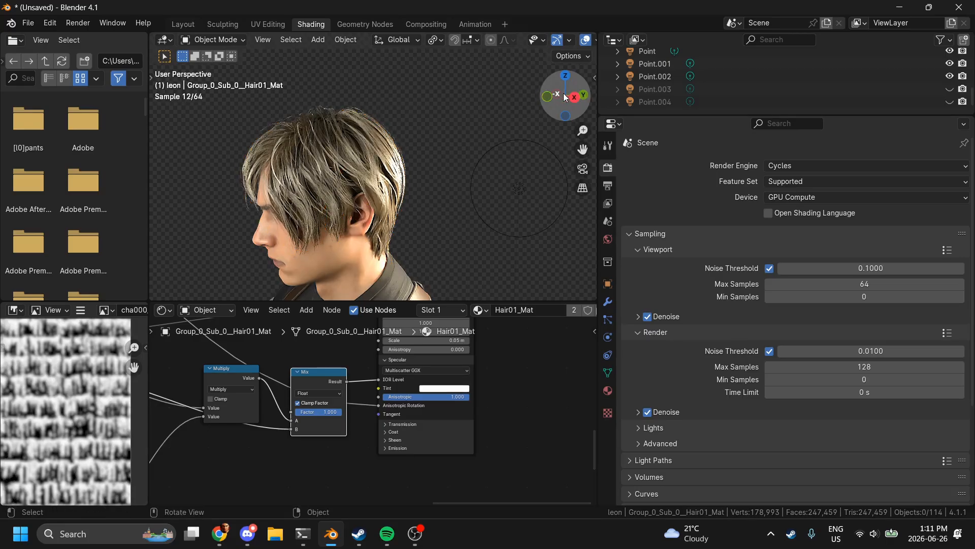
pyautogui.moveTo(562, 94); pyautogui.dragTo(582, 93)
pyautogui.scroll(-2, 584, 97)
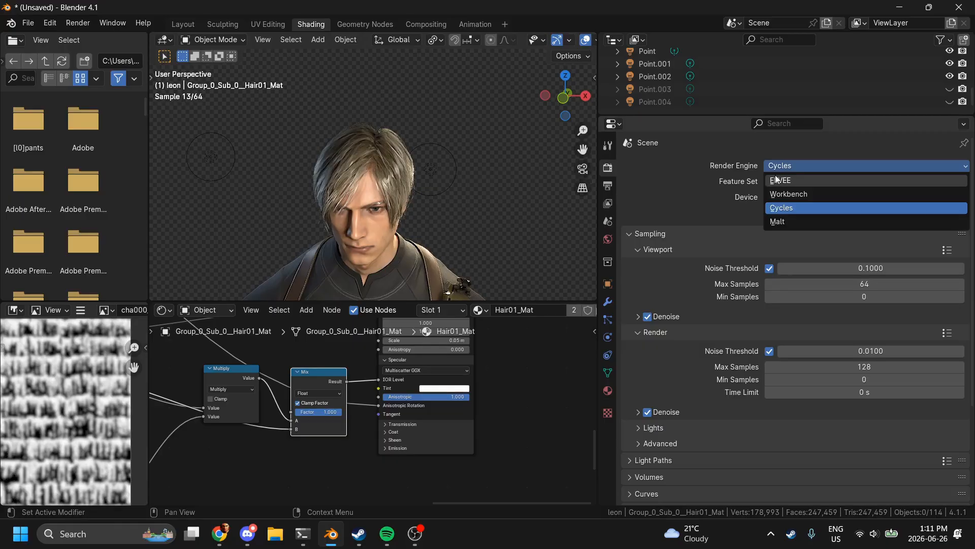
# Step: Change the render engine to EEVEE and return to the Layout workspace
pyautogui.click(782, 180)
pyautogui.click(568, 99)
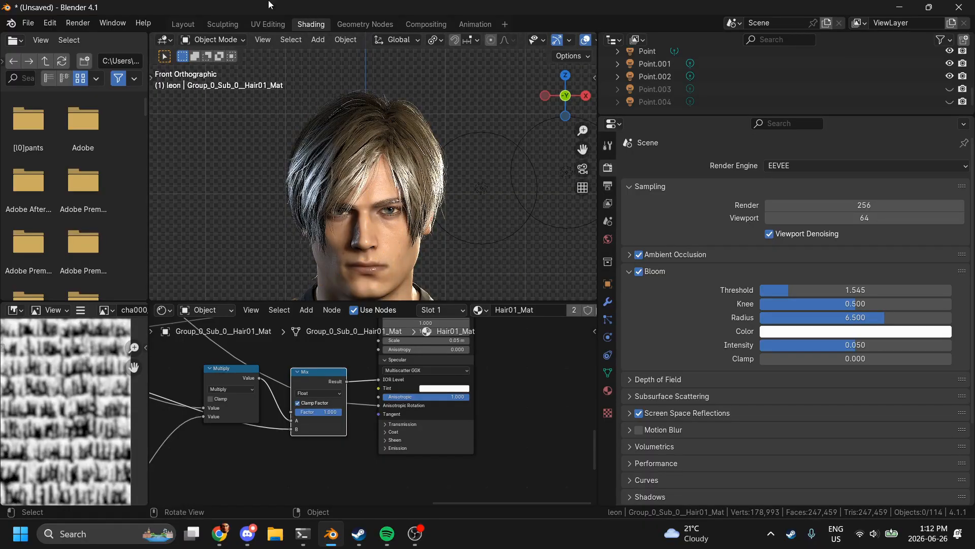
pyautogui.click(182, 24)
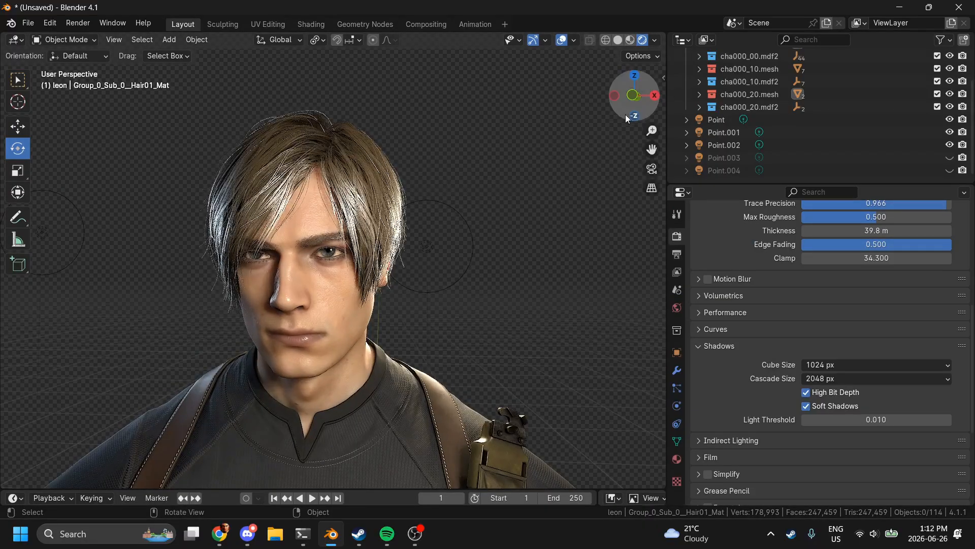
# Step: Unhide the Point.003 and Point.004 lights and delete both of them
pyautogui.click(950, 157)
pyautogui.click(949, 170)
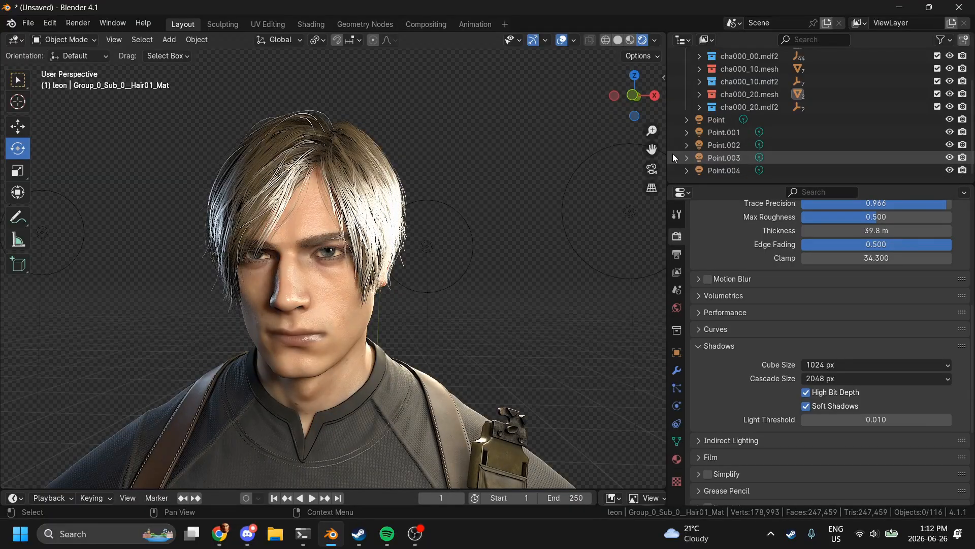
pyautogui.moveTo(694, 174); pyautogui.dragTo(694, 174)
pyautogui.scroll(2, 693, 174)
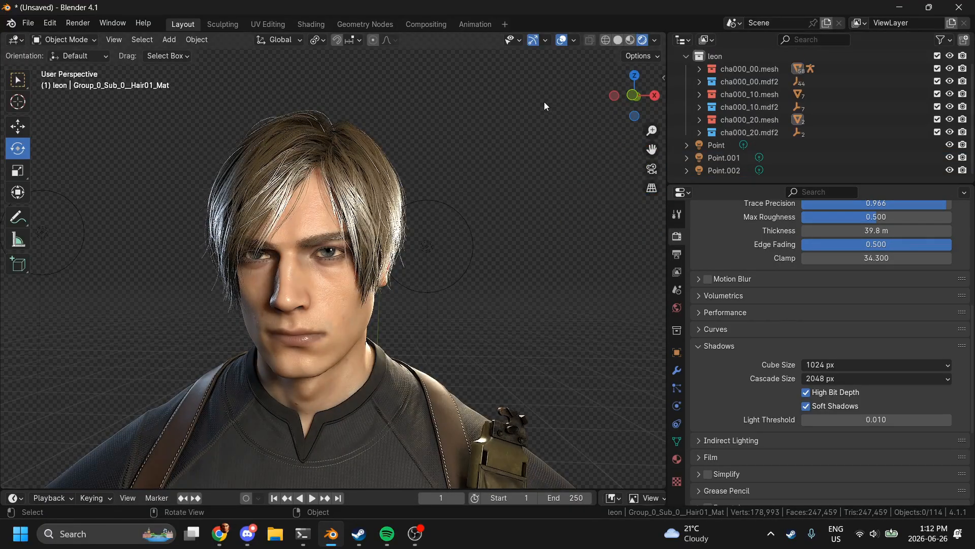
# Step: Move the Point light in the front view up to about the top of the head and farther out from Leon's left side
pyautogui.click(631, 89)
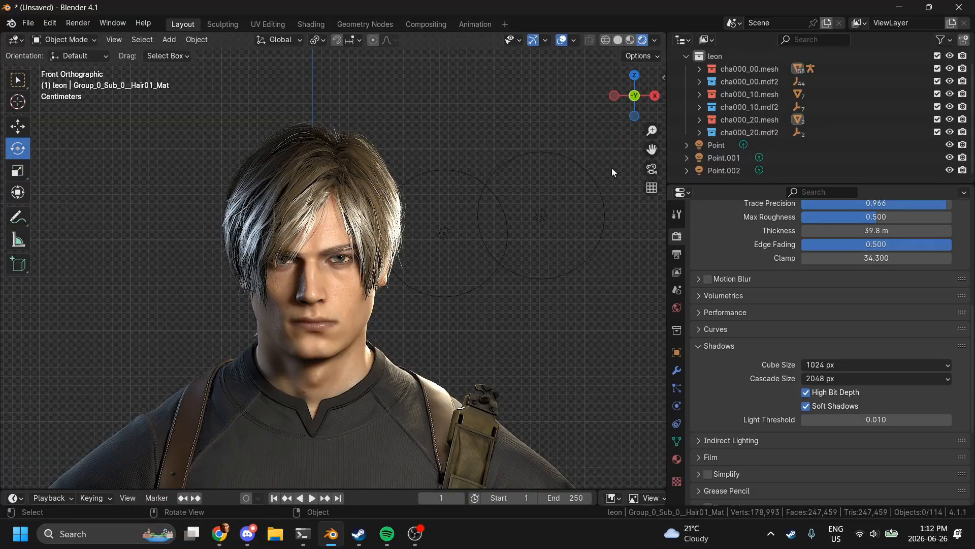
pyautogui.click(724, 146)
pyautogui.press('g')
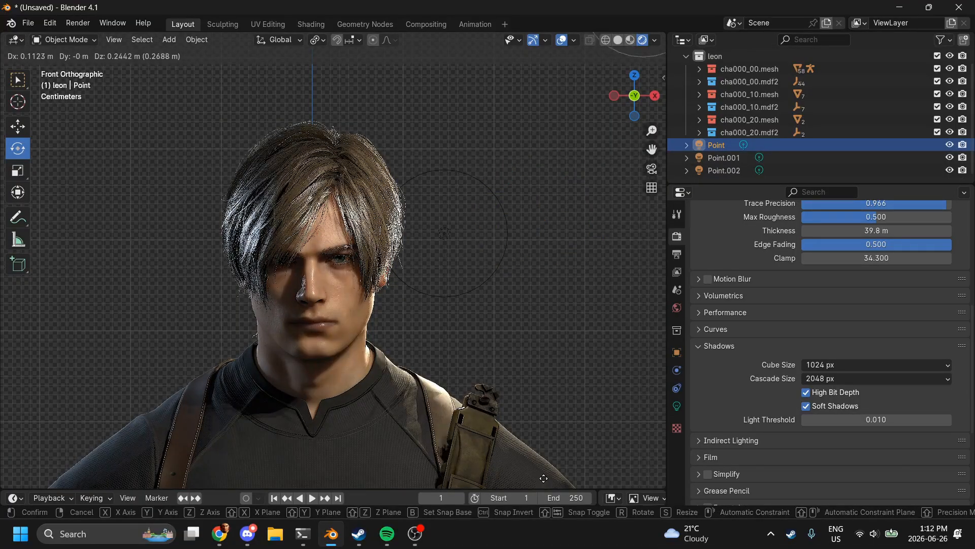
pyautogui.click(529, 138)
# Step: Duplicate the Point light in the top view and place the copy beside Leon's head, over his left shoulder
pyautogui.scroll(-4, 528, 139)
pyautogui.click(636, 76)
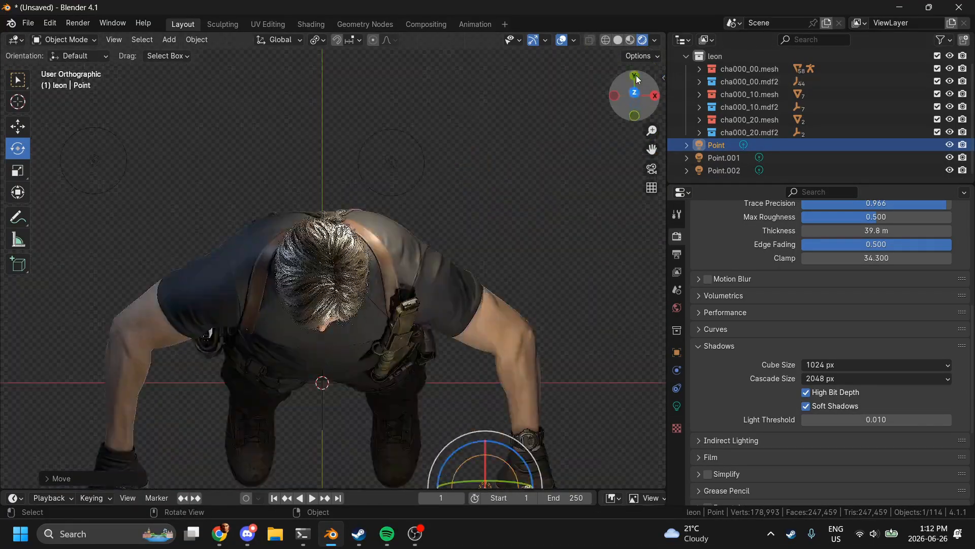
pyautogui.scroll(-5, 637, 80)
pyautogui.hotkey('shift', 'd')
pyautogui.click(489, 164)
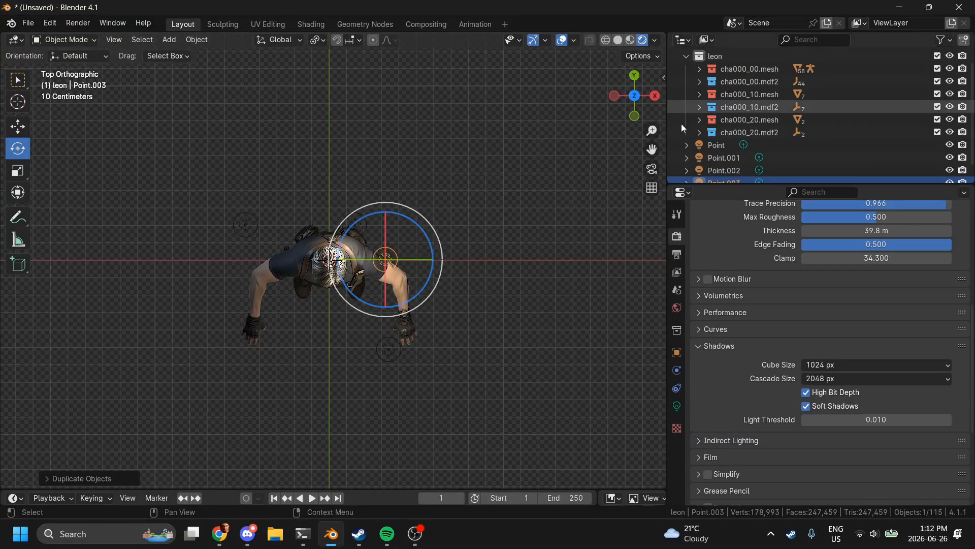
# Step: Raise the duplicated light in the front view to well above Leon's head on his left side
pyautogui.click(634, 116)
pyautogui.scroll(5, 506, 170)
pyautogui.press('g')
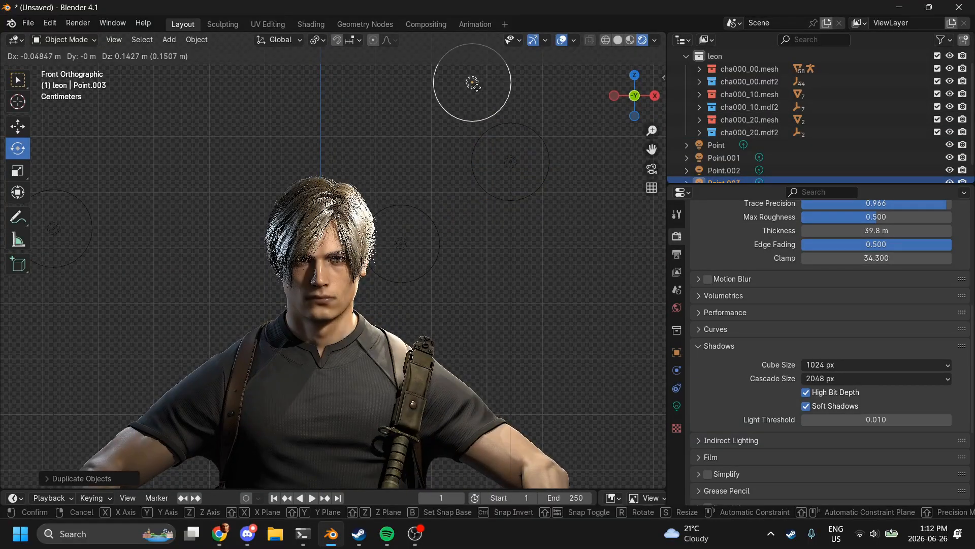
pyautogui.click(484, 94)
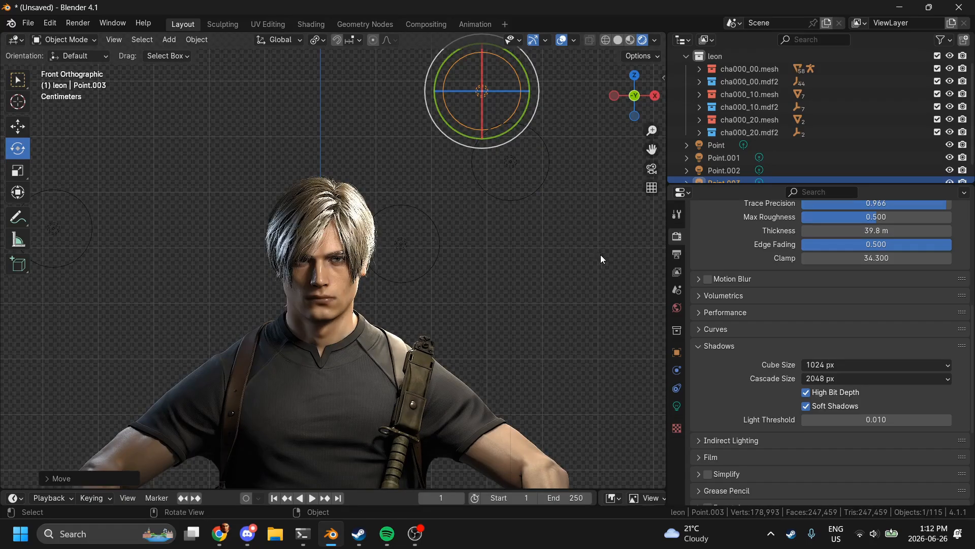
# Step: Set the duplicated light's power to 4.6 W, keeping Diffuse at 1.00
pyautogui.click(677, 404)
pyautogui.moveTo(859, 263); pyautogui.dragTo(826, 263)
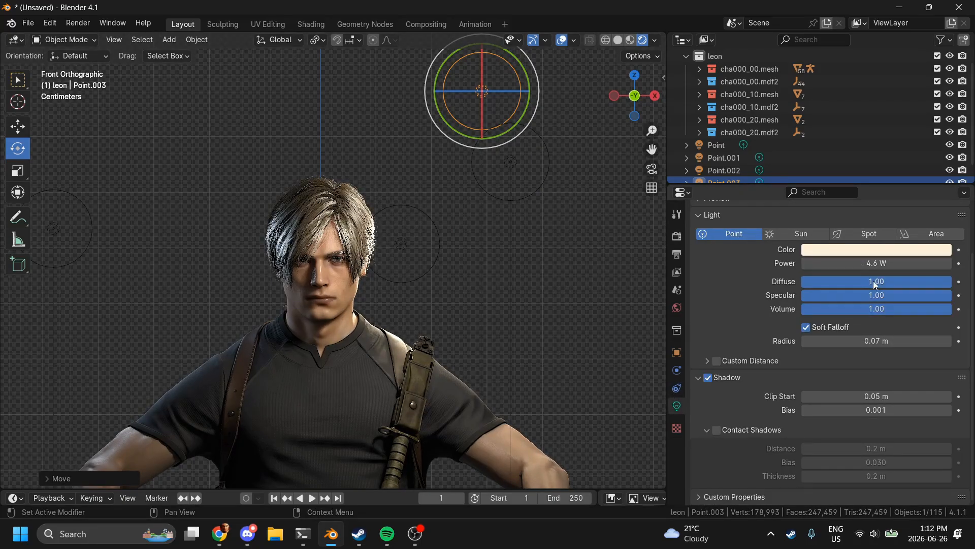
pyautogui.moveTo(948, 282)
pyautogui.mouseDown()
pyautogui.moveTo(828, 281)
pyautogui.moveTo(953, 284)
pyautogui.mouseUp()
# Step: Select the Group_0_Sub_0__Hair01_Mat mesh and compare the hair highlights with the Resident Evil 4 Remake screenshot in the browser
pyautogui.scroll(5, 412, 173)
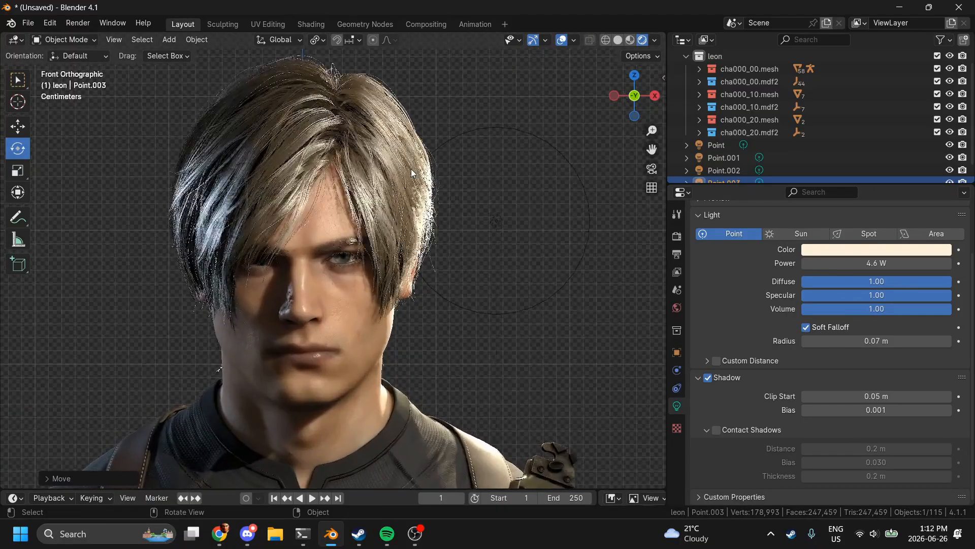
pyautogui.click(412, 173)
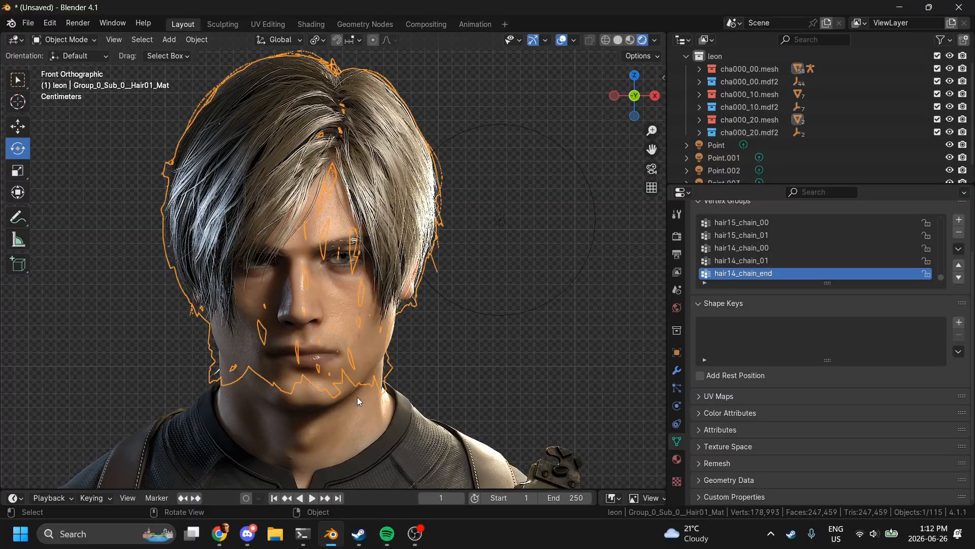
pyautogui.scroll(-1, 795, 134)
pyautogui.click(217, 543)
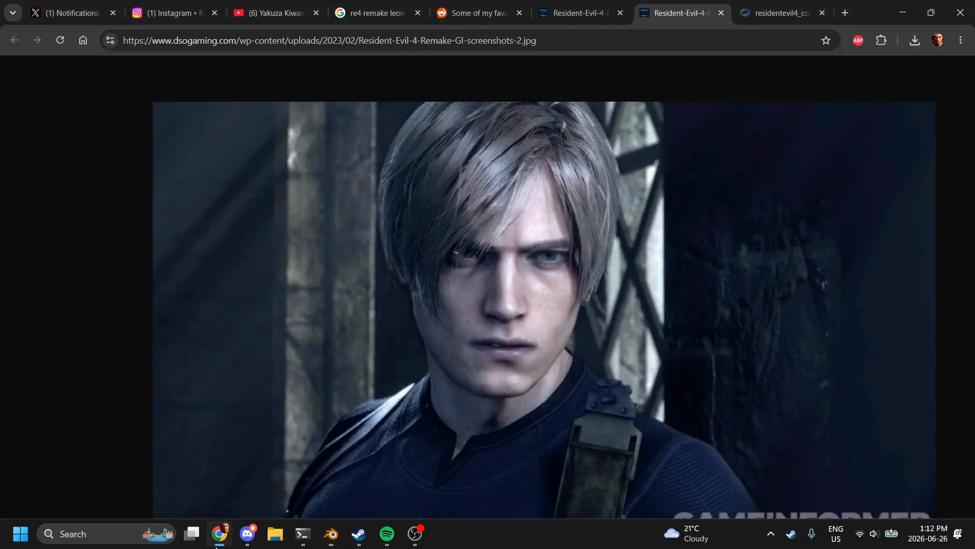
pyautogui.keyDown('ctrl'); pyautogui.scroll(3, 478, 188); pyautogui.keyUp('ctrl')
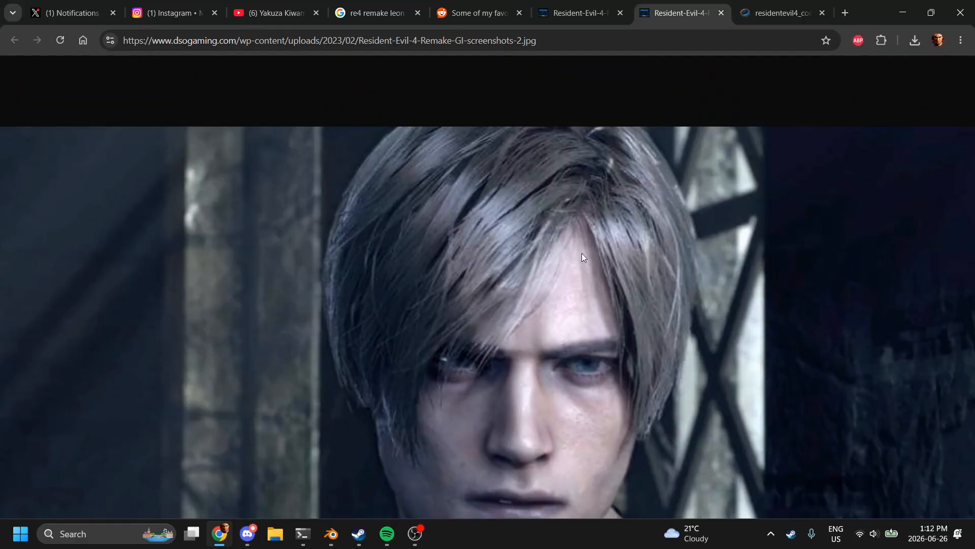
pyautogui.click(337, 537)
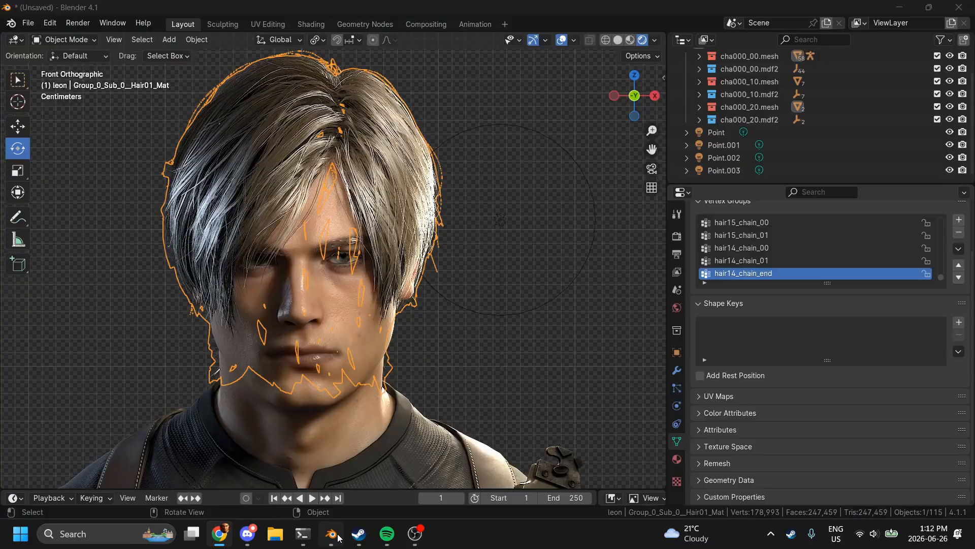
# Step: Inspect the hair highlights up close, then select the hair mesh and open its material in the Shading workspace
pyautogui.click(499, 232)
pyautogui.scroll(4, 499, 232)
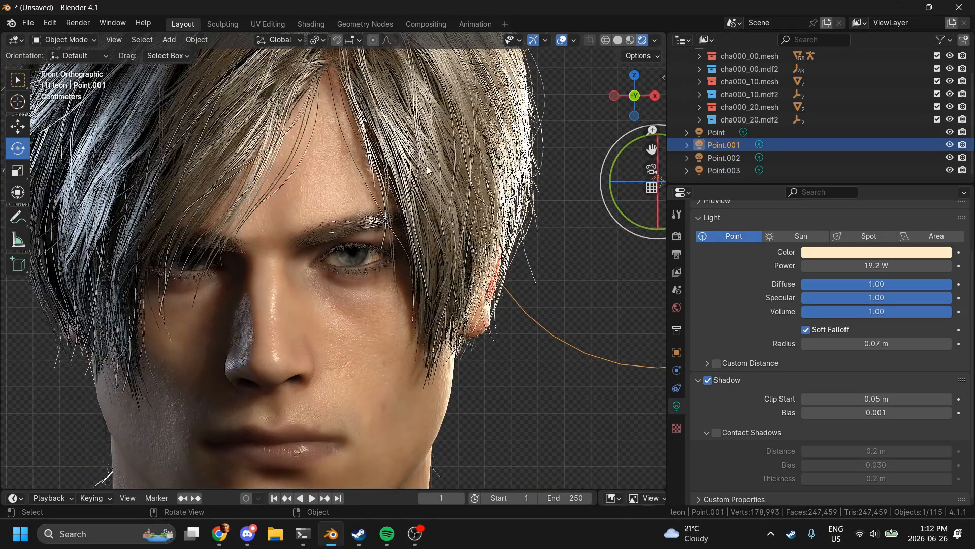
pyautogui.click(409, 128)
pyautogui.click(311, 24)
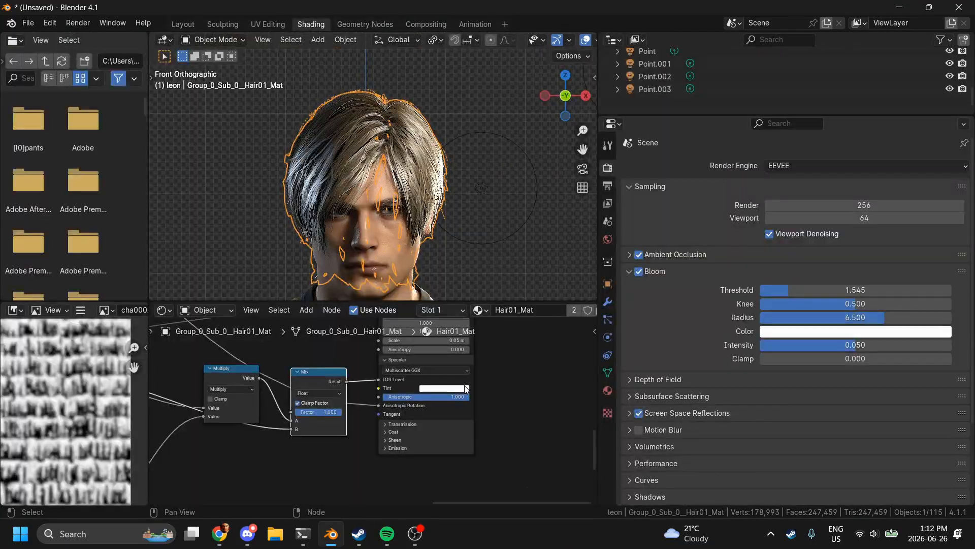
# Step: Preview the Layer Weight's Fresnel on the hair by linking it directly to the Material Output's Surface input
pyautogui.hscroll(-3, 464, 385)
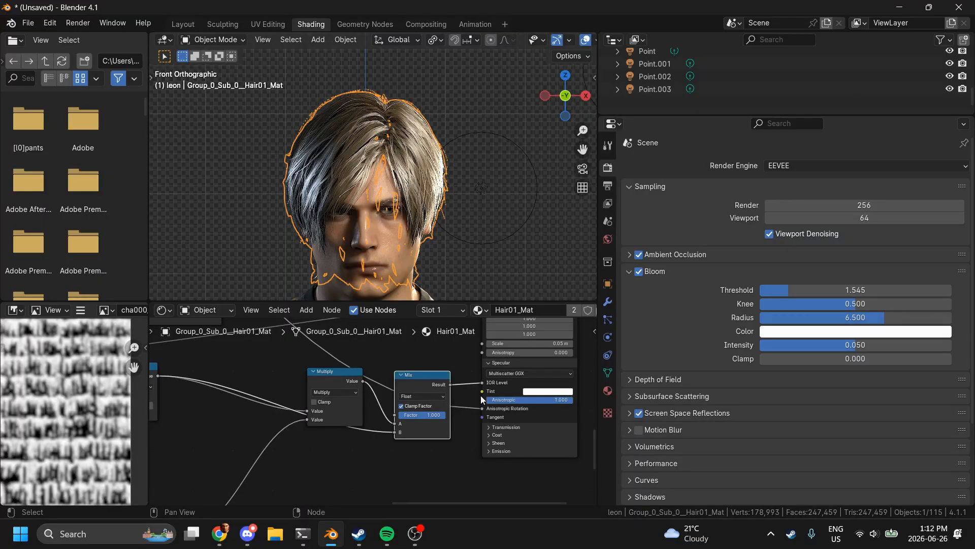
pyautogui.scroll(-3, 482, 396)
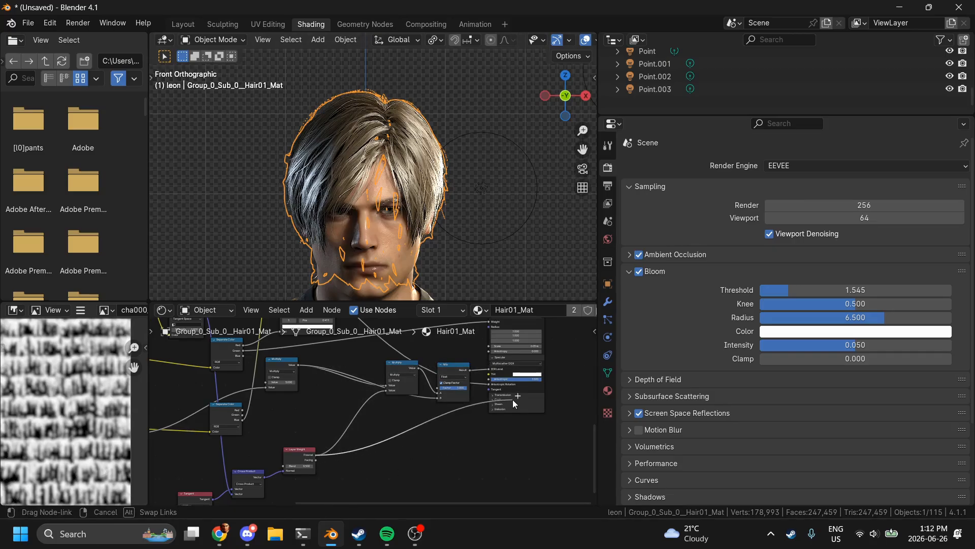
pyautogui.moveTo(513, 399); pyautogui.dragTo(474, 419)
# Step: Duplicate the Tangent, Cross Product and Layer Weight nodes together and place the copies just below the originals
pyautogui.hscroll(-5, 474, 419)
pyautogui.scroll(2, 475, 419)
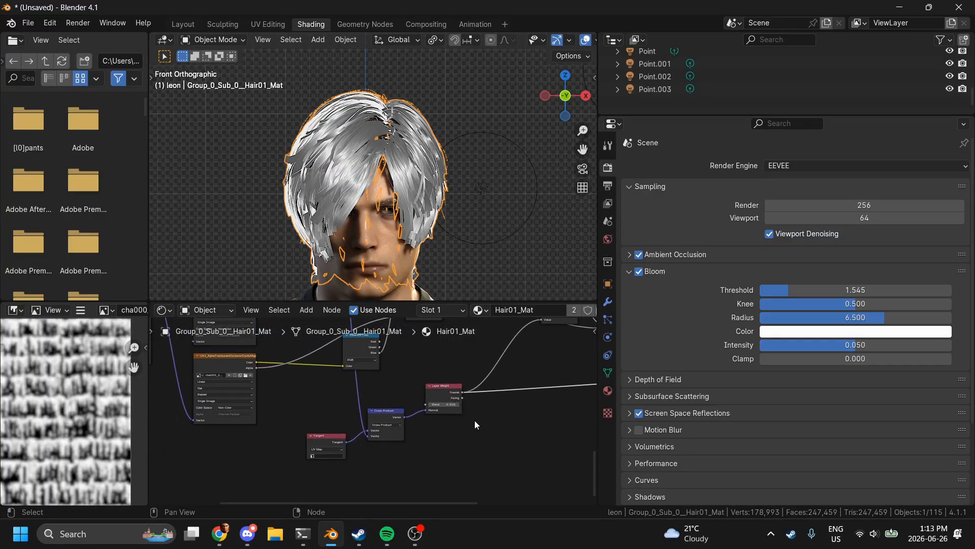
pyautogui.hscroll(4, 474, 419)
pyautogui.hscroll(-5, 359, 404)
pyautogui.moveTo(288, 373); pyautogui.dragTo(467, 488)
pyautogui.hscroll(3, 468, 489)
pyautogui.press('g')
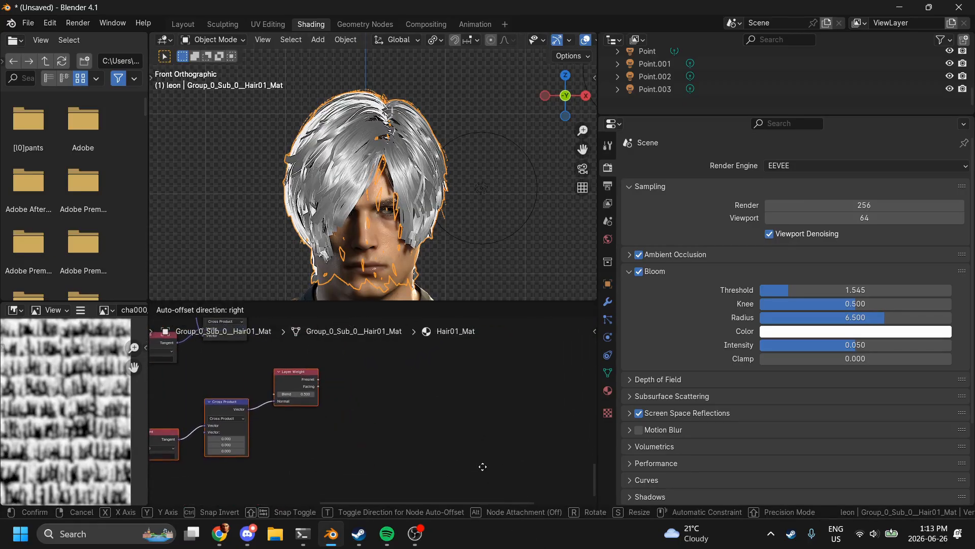
pyautogui.click(487, 429)
# Step: Connect the duplicated Layer Weight's Fresnel output to the Material Output's Surface input to preview it on the hair
pyautogui.keyDown('shift'); pyautogui.scroll(5, 487, 428); pyautogui.keyUp('shift')
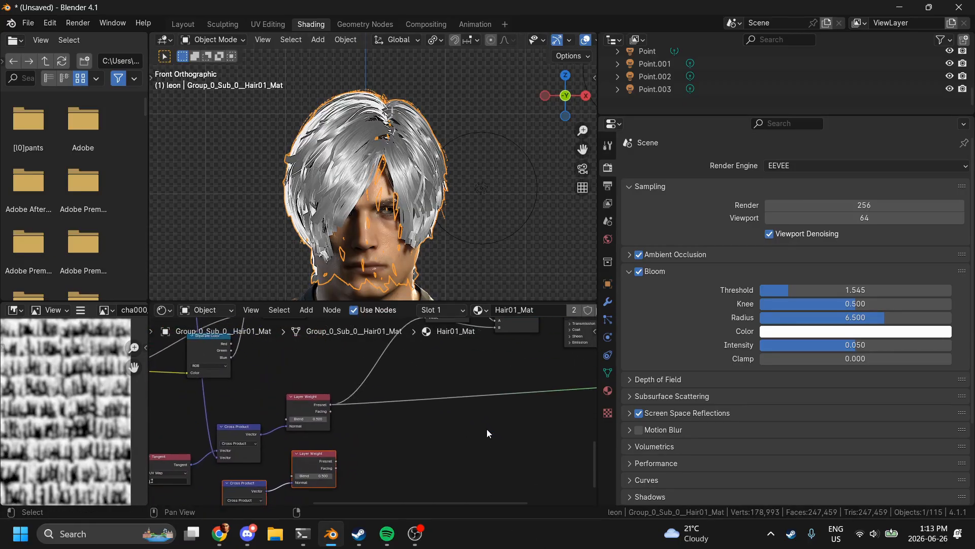
pyautogui.hscroll(4, 356, 461)
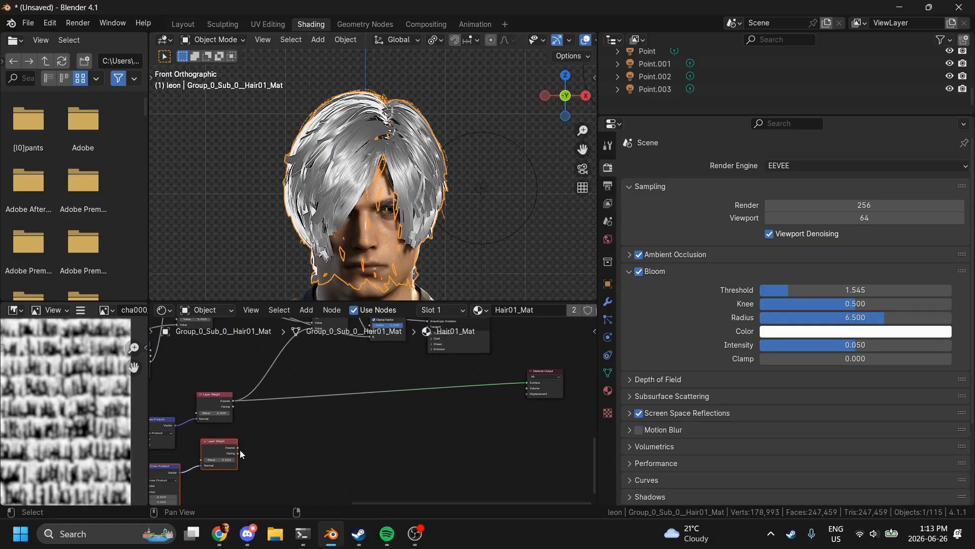
pyautogui.moveTo(237, 447); pyautogui.dragTo(522, 384)
pyautogui.hscroll(-5, 523, 384)
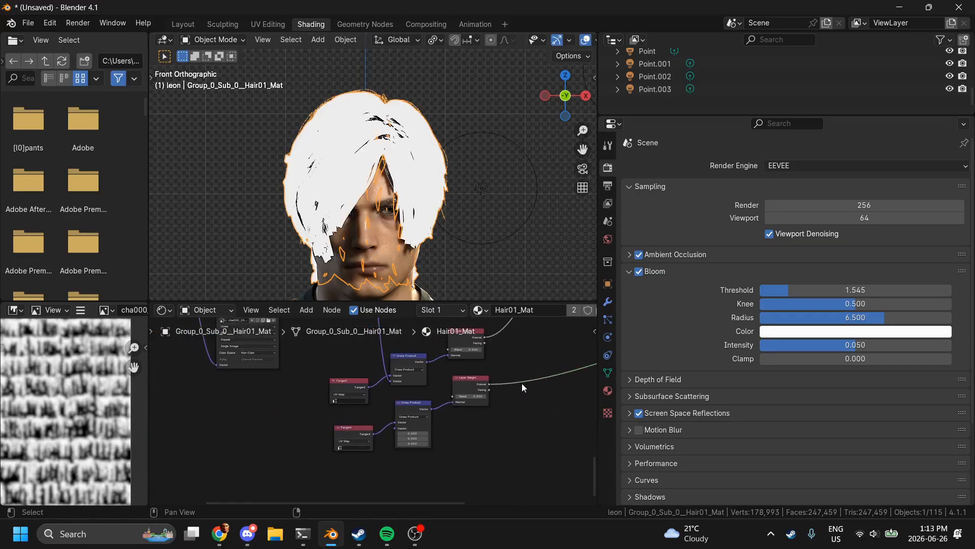
# Step: Link the lower Cross Product's second vector like the upper one's, and insert a duplicate set to Add before its Layer Weight
pyautogui.scroll(5, 434, 402)
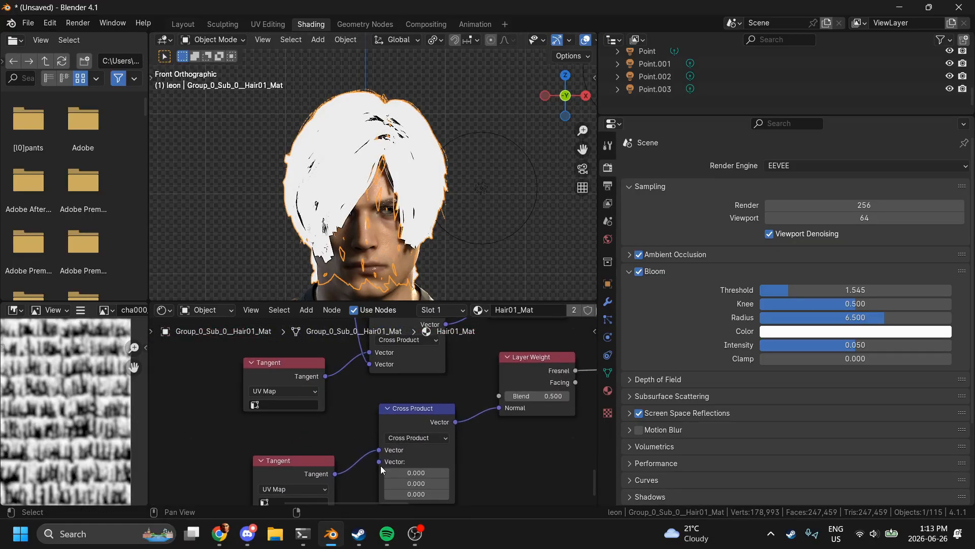
pyautogui.moveTo(380, 466)
pyautogui.mouseDown()
pyautogui.moveTo(196, 142)
pyautogui.moveTo(223, 239)
pyautogui.moveTo(268, 321)
pyautogui.moveTo(317, 458)
pyautogui.moveTo(308, 451)
pyautogui.moveTo(404, 546)
pyautogui.moveTo(364, 455)
pyautogui.moveTo(385, 466)
pyautogui.mouseUp()
pyautogui.click(417, 413)
pyautogui.hotkey('shift', 'd')
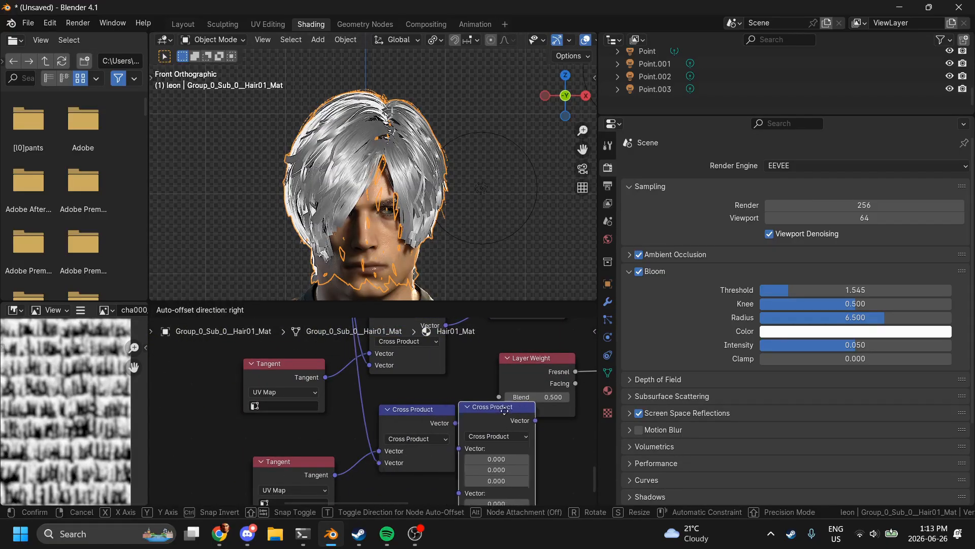
pyautogui.click(506, 412)
pyautogui.click(524, 436)
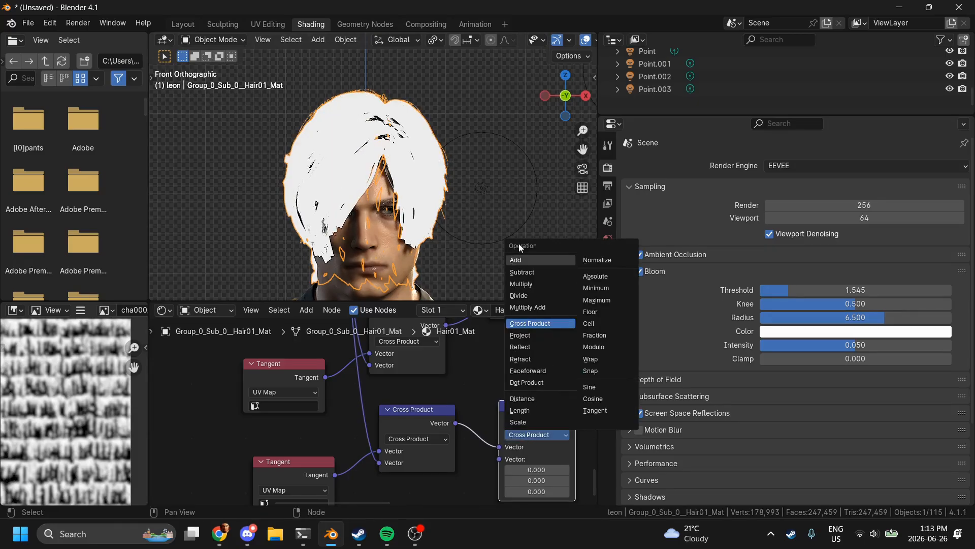
pyautogui.click(517, 260)
# Step: Set the Add node's Y value to 0.100
pyautogui.scroll(3, 517, 477)
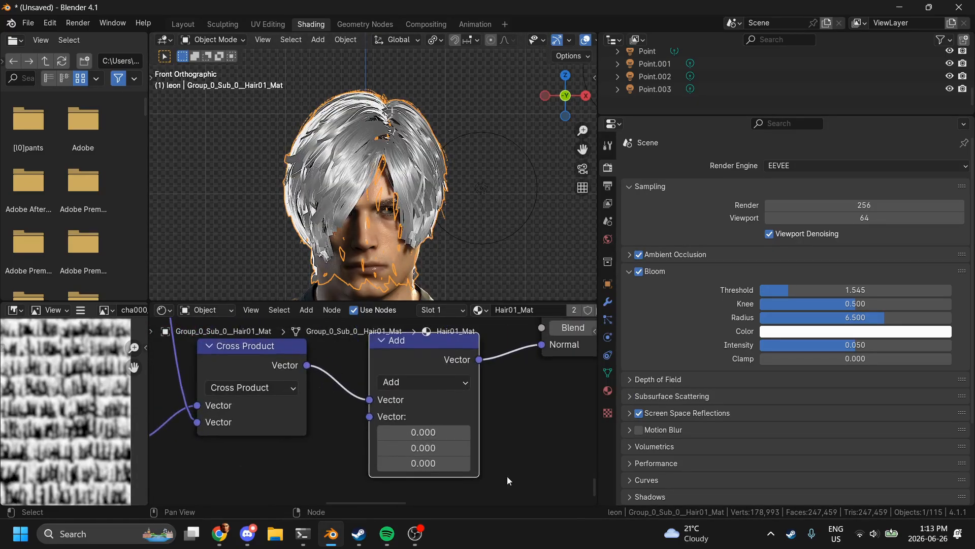
pyautogui.click(383, 448)
pyautogui.click(383, 447)
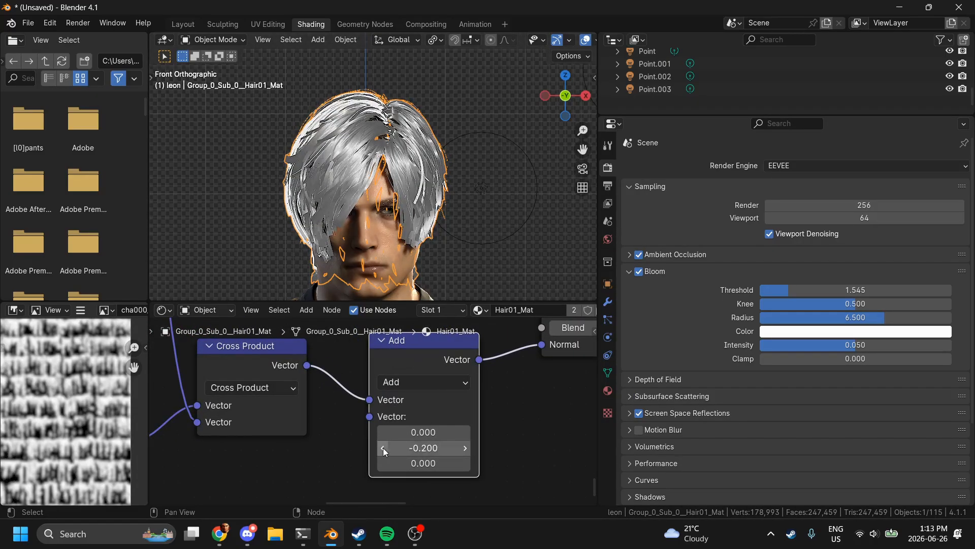
pyautogui.click(464, 449)
pyautogui.click(463, 449)
pyautogui.click(463, 449)
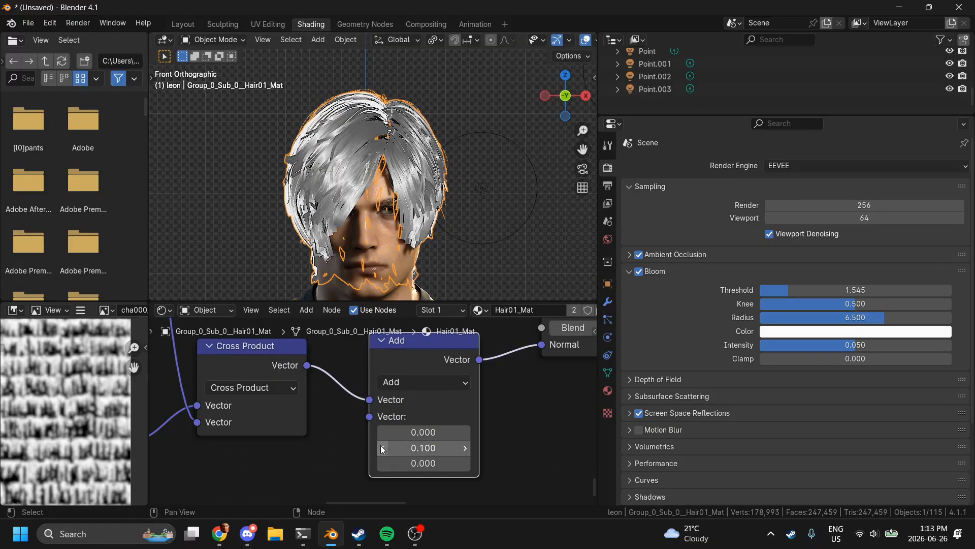
# Step: Preview the upper Layer Weight's Fresnel through the Material Output surface, and reconnect the lower Layer Weight's Fresnel for comparison
pyautogui.scroll(-5, 483, 426)
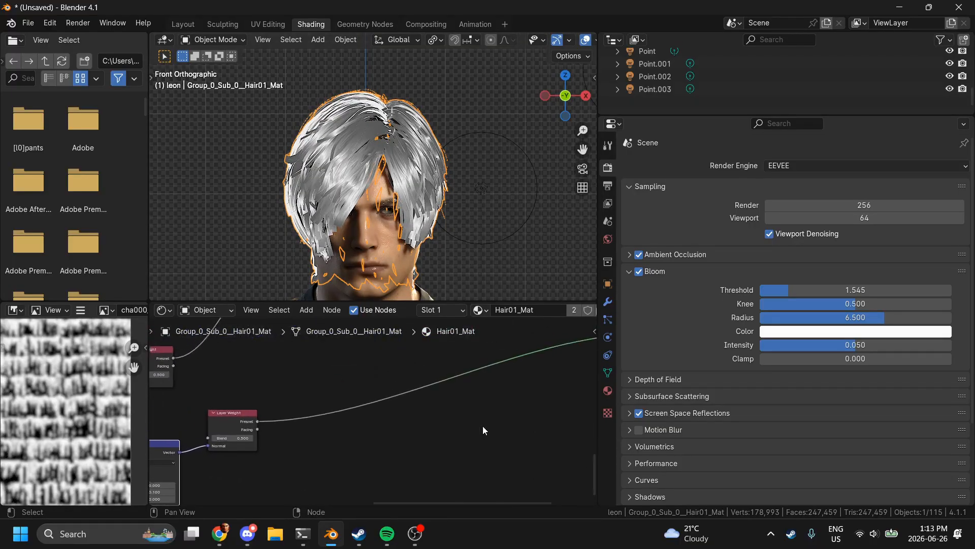
pyautogui.scroll(-3, 482, 426)
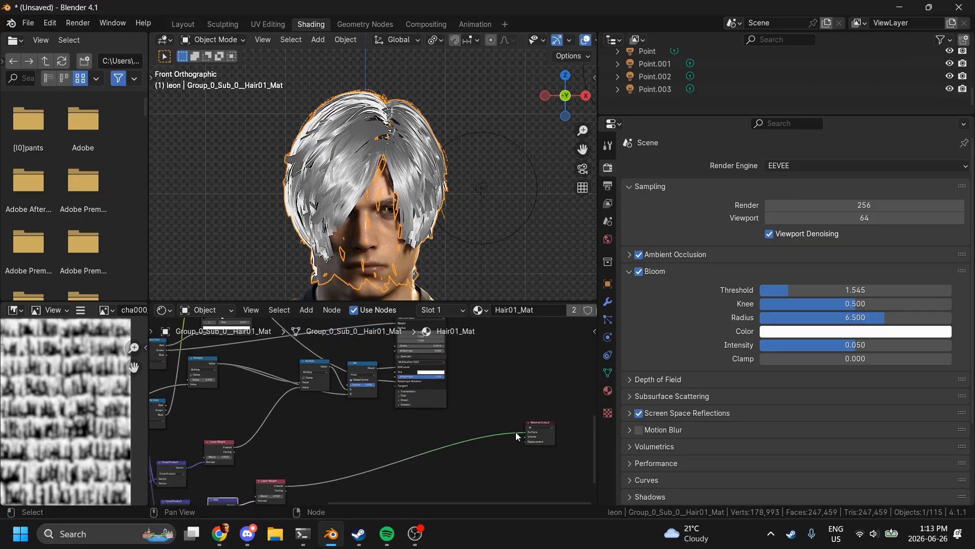
pyautogui.moveTo(236, 447); pyautogui.dragTo(523, 433)
pyautogui.moveTo(287, 485); pyautogui.dragTo(523, 430)
# Step: Increase the Add node's Y value further
pyautogui.hscroll(-5, 523, 430)
pyautogui.scroll(3, 523, 431)
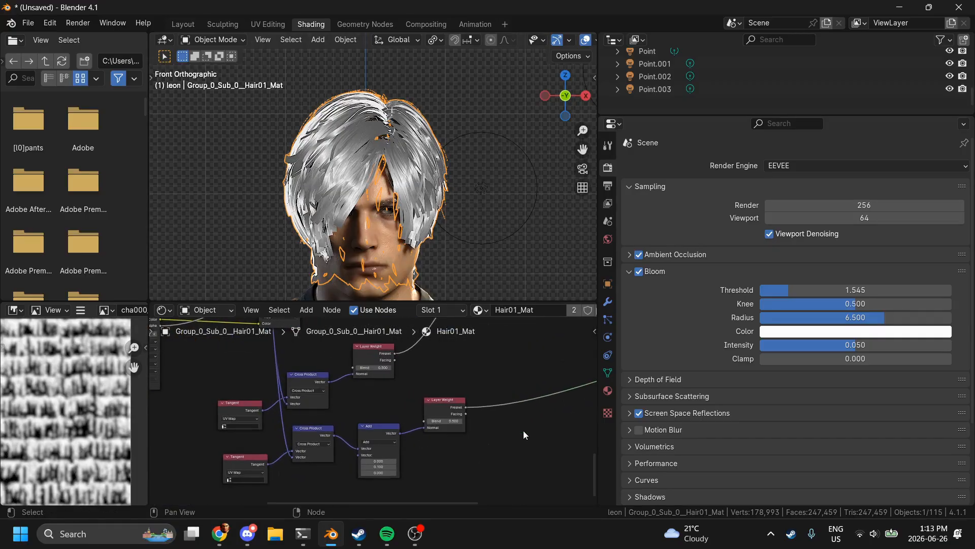
pyautogui.click(396, 465)
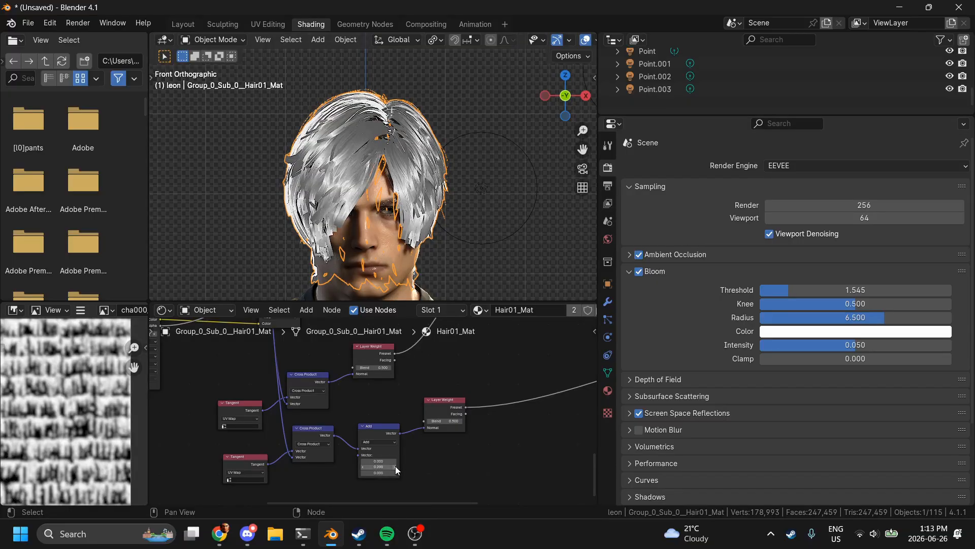
# Step: Connect the upper Layer Weight's Fresnel to the Material Output surface and insert a color Mix node on that link
pyautogui.scroll(4, 495, 461)
pyautogui.hscroll(5, 495, 461)
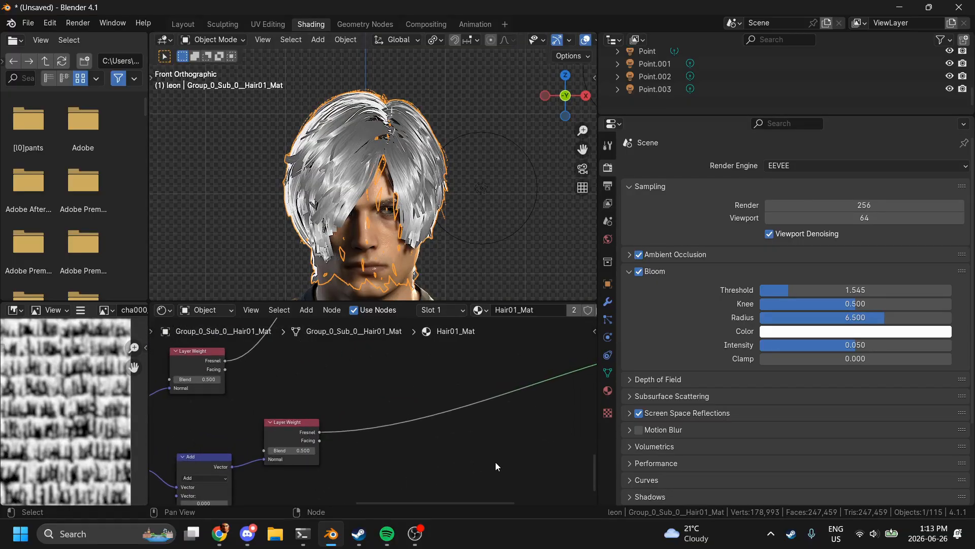
pyautogui.hscroll(3, 495, 462)
pyautogui.scroll(-2, 495, 462)
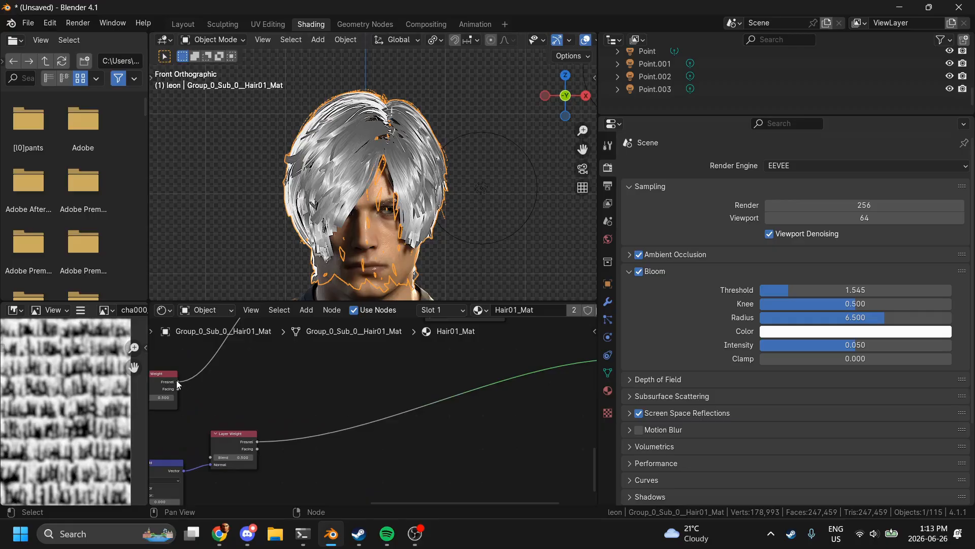
pyautogui.moveTo(178, 383); pyautogui.dragTo(466, 354)
pyautogui.write('mix')
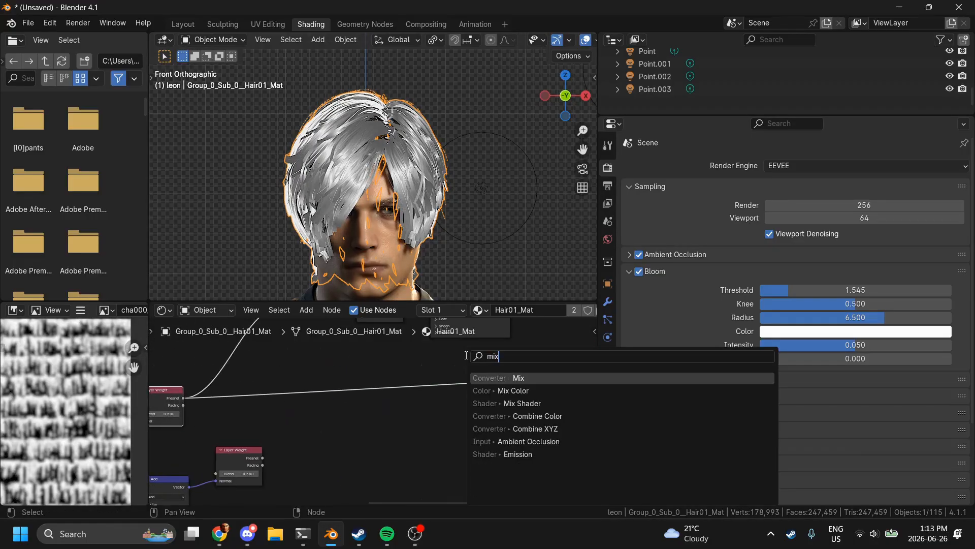
pyautogui.press('Return')
pyautogui.click(420, 364)
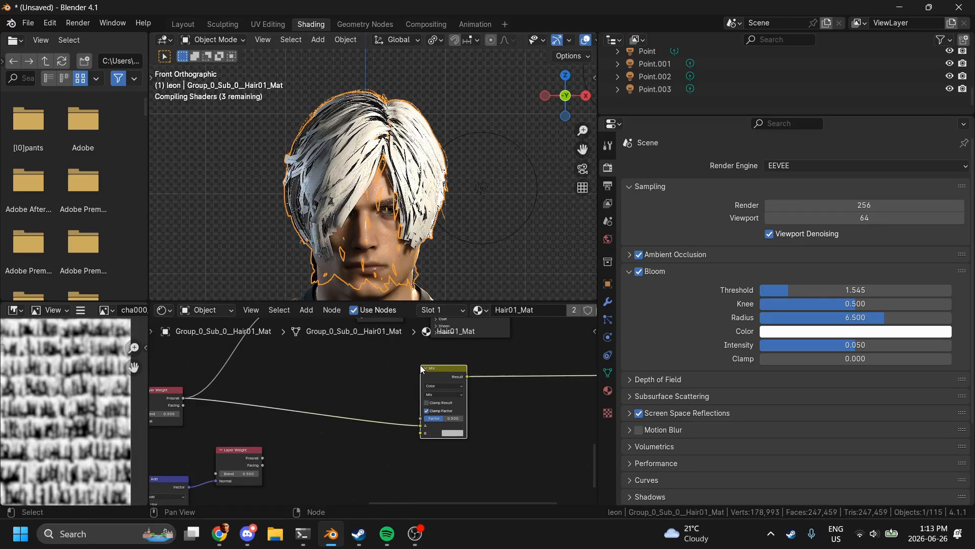
# Step: Move the upper Layer Weight's Fresnel link from the Mix node's A input to its Factor
pyautogui.hscroll(2, 435, 436)
pyautogui.hscroll(-2, 435, 435)
pyautogui.scroll(1, 434, 435)
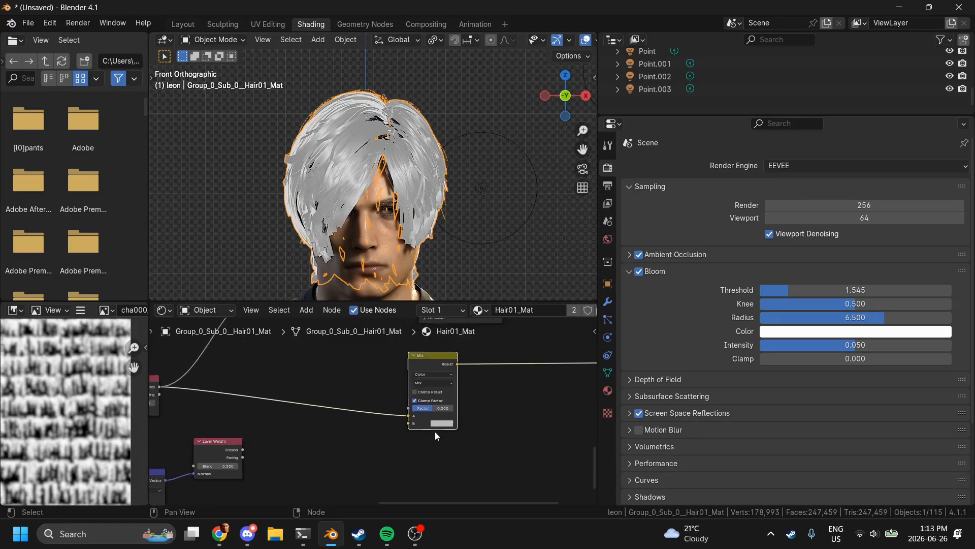
pyautogui.hscroll(-3, 435, 436)
pyautogui.hscroll(3, 435, 432)
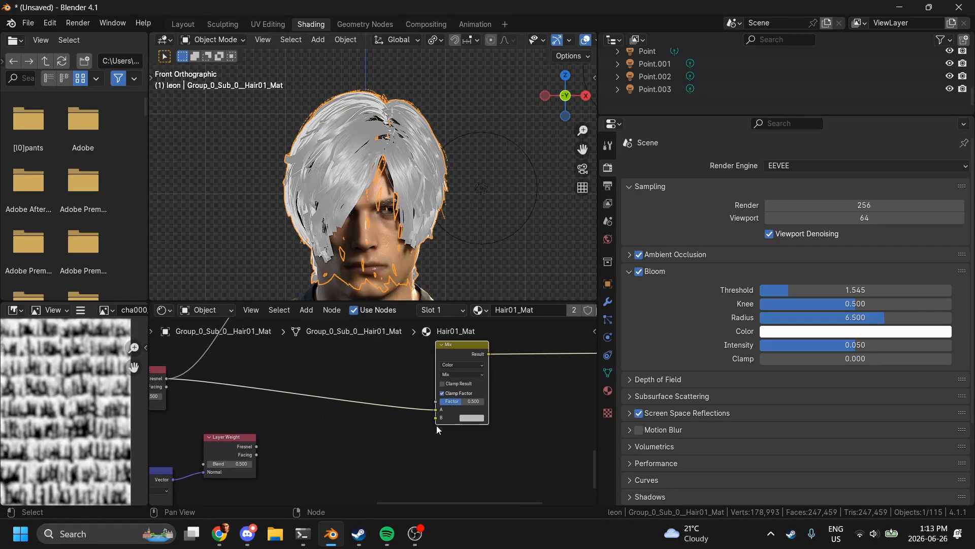
pyautogui.moveTo(436, 413); pyautogui.dragTo(435, 401)
# Step: Set the Mix node's color A to black and color B to white (FFFFFF)
pyautogui.click(471, 409)
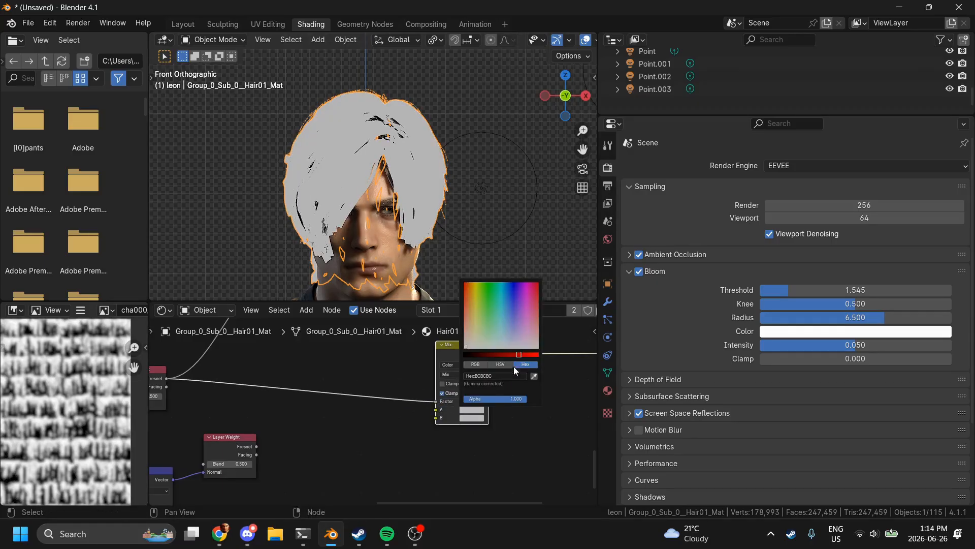
pyautogui.moveTo(519, 354); pyautogui.dragTo(464, 354)
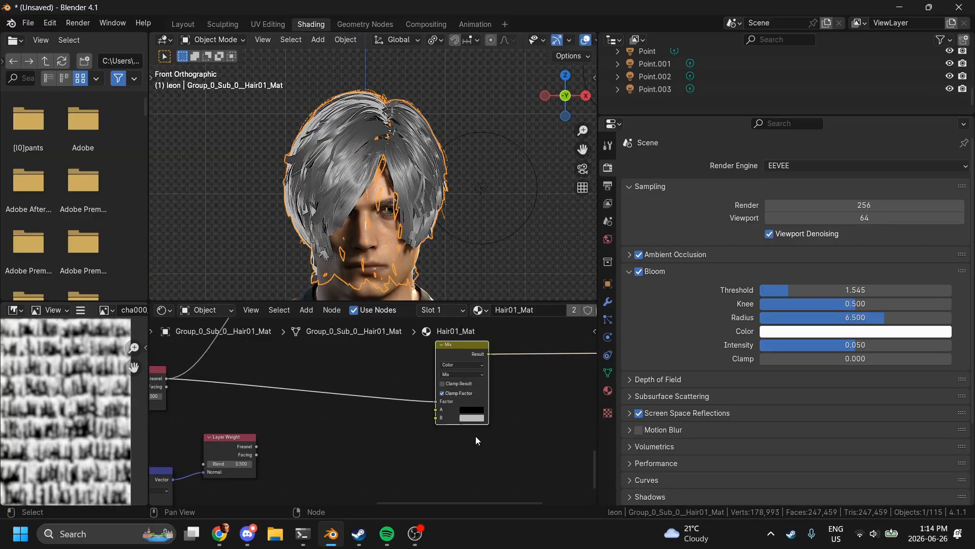
pyautogui.click(481, 418)
pyautogui.moveTo(530, 362); pyautogui.dragTo(540, 362)
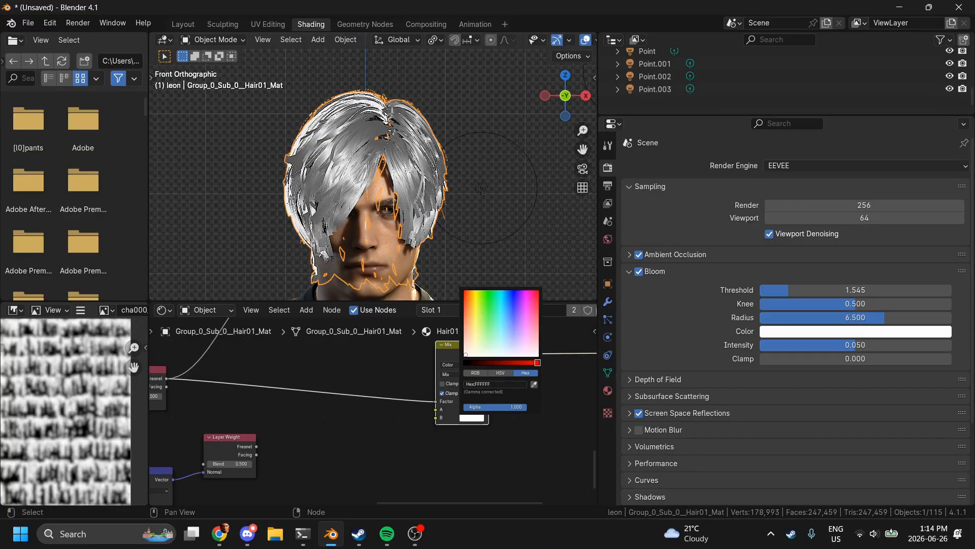
# Step: Duplicate the black-and-white Mix node below the original and link the lower Layer Weight's Fresnel to its Factor
pyautogui.moveTo(440, 418); pyautogui.dragTo(374, 422, button='middle')
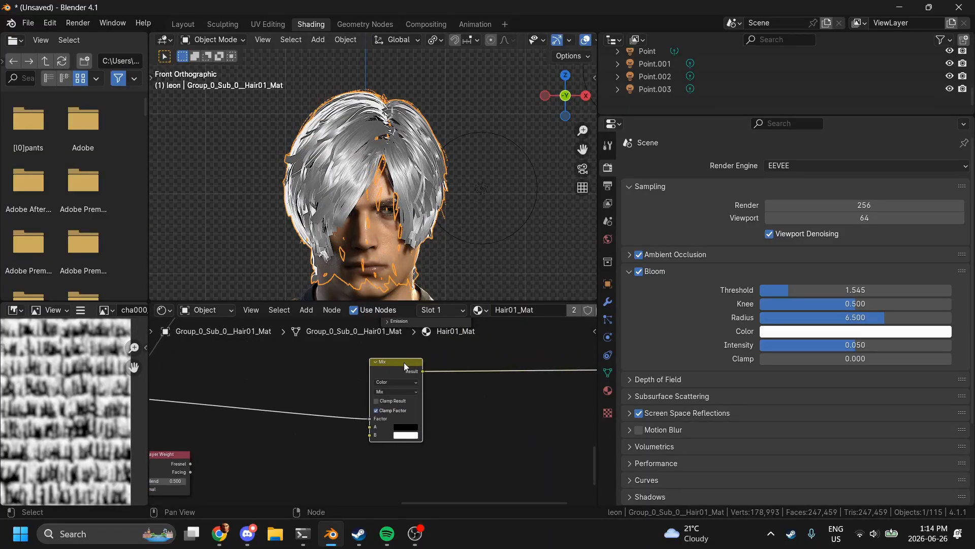
pyautogui.hotkey('shift', 'd')
pyautogui.click(406, 441)
pyautogui.moveTo(251, 482); pyautogui.dragTo(319, 440, button='middle')
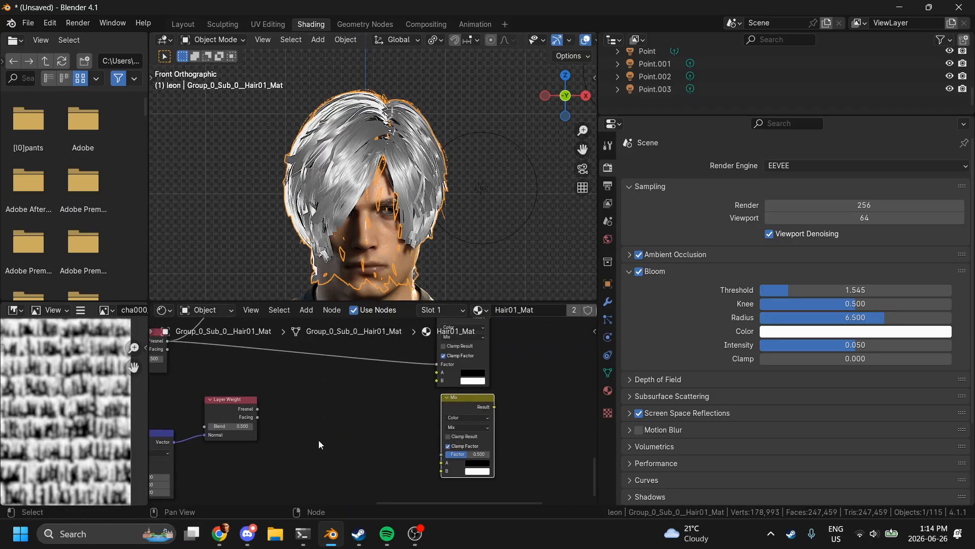
pyautogui.moveTo(258, 408); pyautogui.dragTo(443, 453)
# Step: Insert another duplicate Mix node before the Material Output, feeding the upper Mix result into A and the lower one into B
pyautogui.moveTo(579, 382); pyautogui.dragTo(440, 434, button='middle')
pyautogui.scroll(-3, 494, 428)
pyautogui.click(343, 452)
pyautogui.hotkey('shift', 'd')
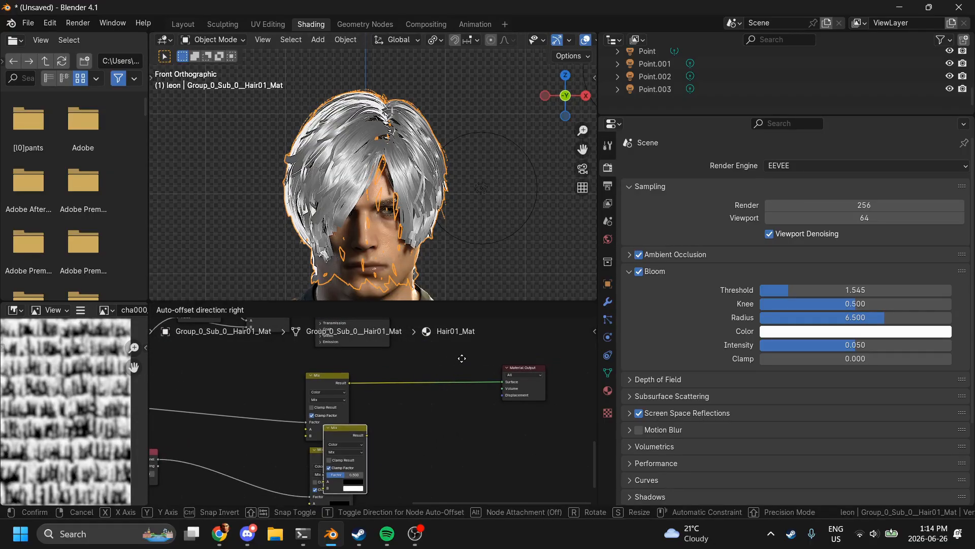
pyautogui.click(520, 324)
pyautogui.moveTo(466, 467); pyautogui.dragTo(489, 425, button='middle')
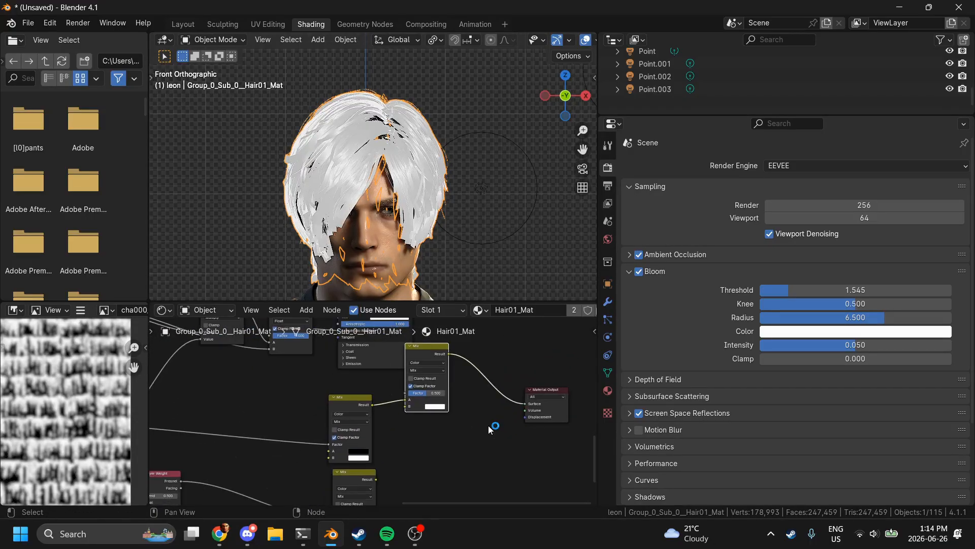
pyautogui.moveTo(429, 360); pyautogui.dragTo(434, 398)
pyautogui.moveTo(378, 473); pyautogui.dragTo(415, 446)
pyautogui.moveTo(375, 479); pyautogui.dragTo(415, 444)
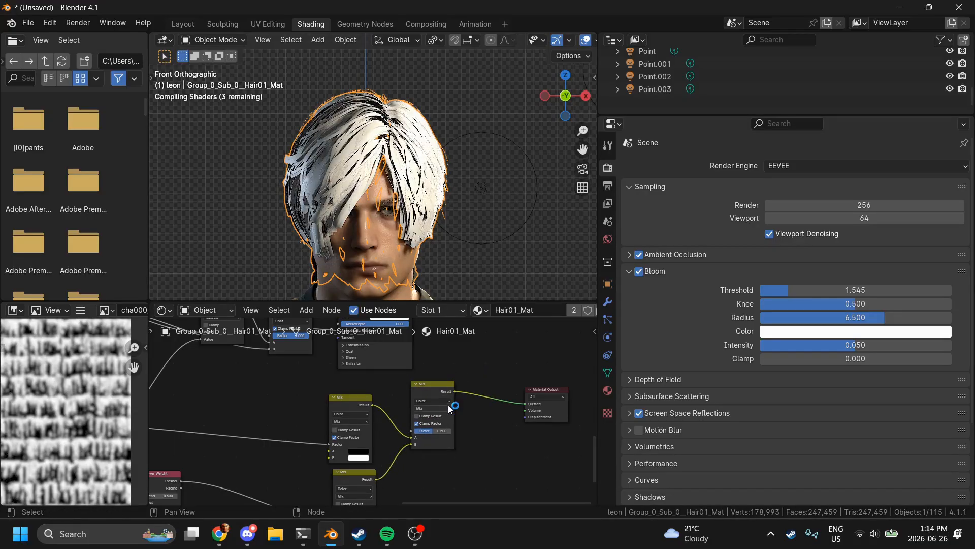
# Step: Try Multiply blending on the combining Mix node, set its Factor to 1.000 and switch the blend mode to Overlay
pyautogui.click(426, 409)
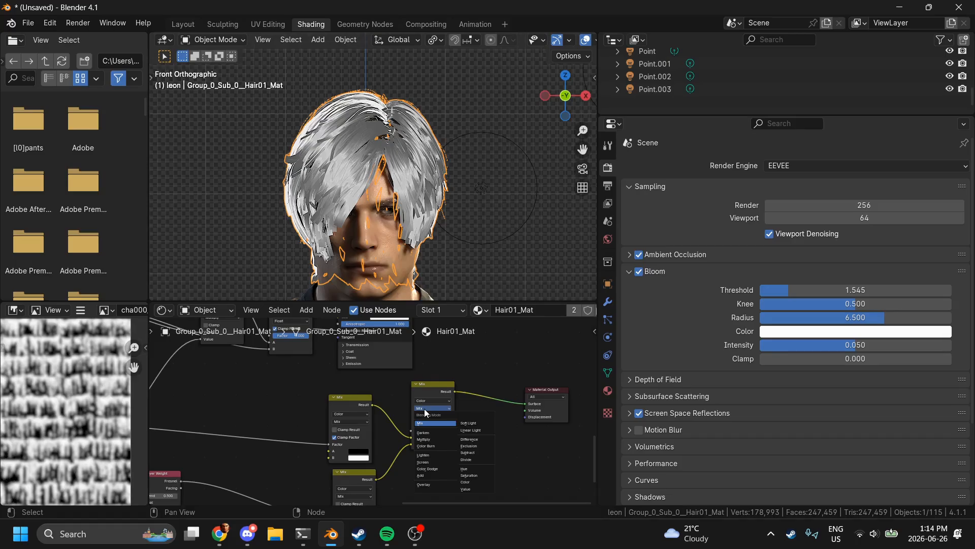
pyautogui.click(425, 440)
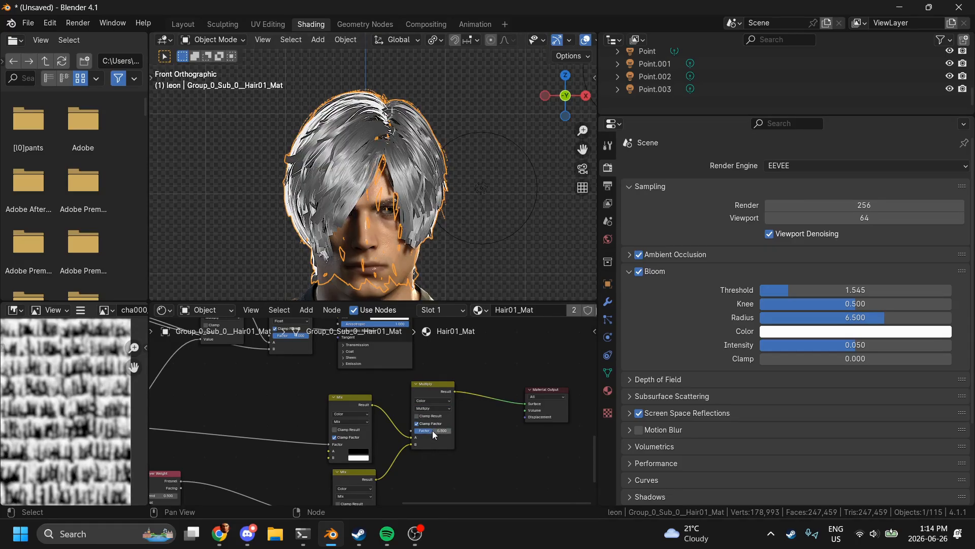
pyautogui.click(428, 409)
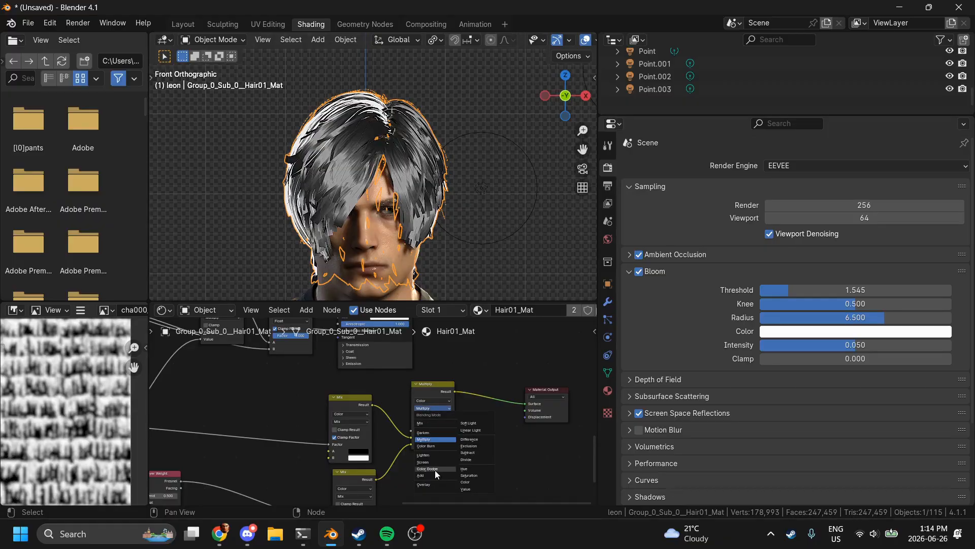
pyautogui.click(428, 483)
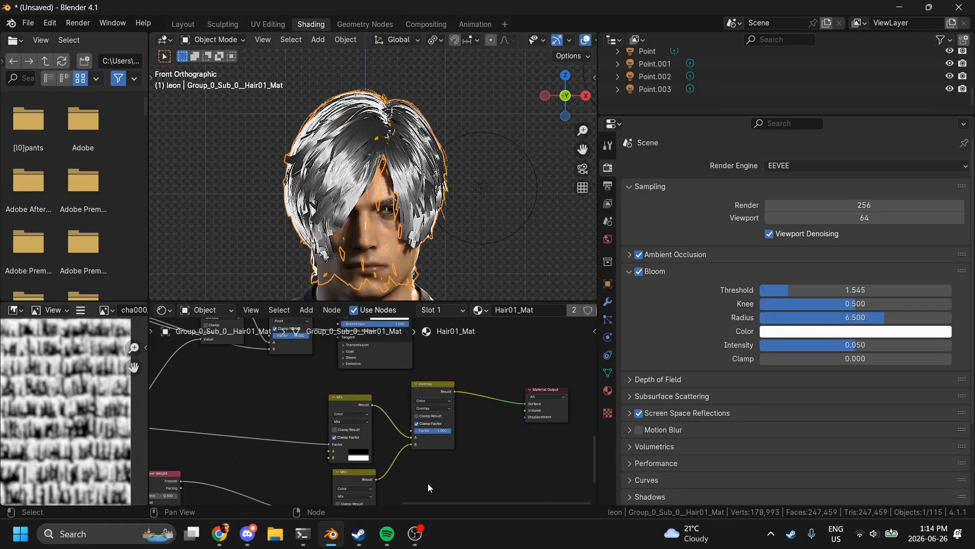
# Step: Examine the hair from above and open the PrimalySpecularColor hex value in the properties of Material 01 (Hair01_Mat)
pyautogui.hscroll(2, 428, 483)
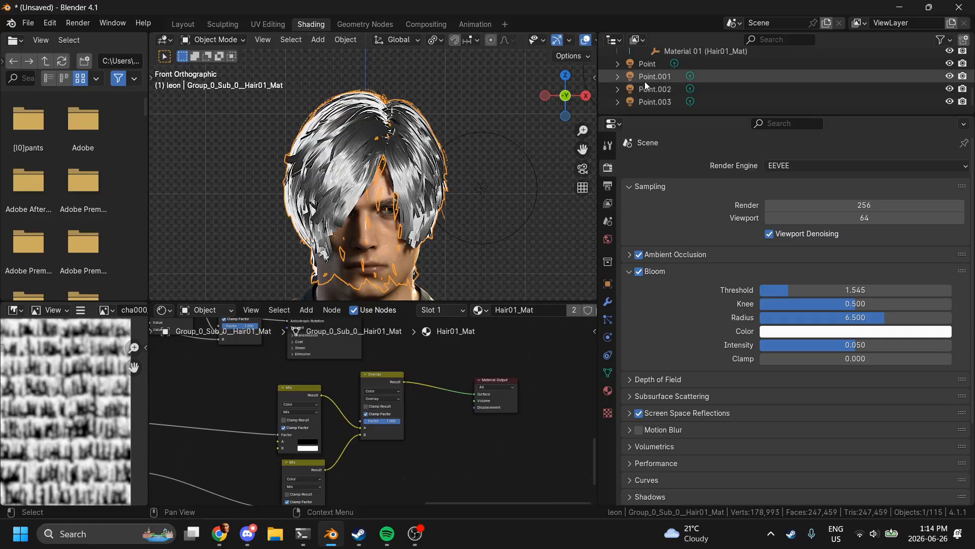
pyautogui.scroll(3, 373, 410)
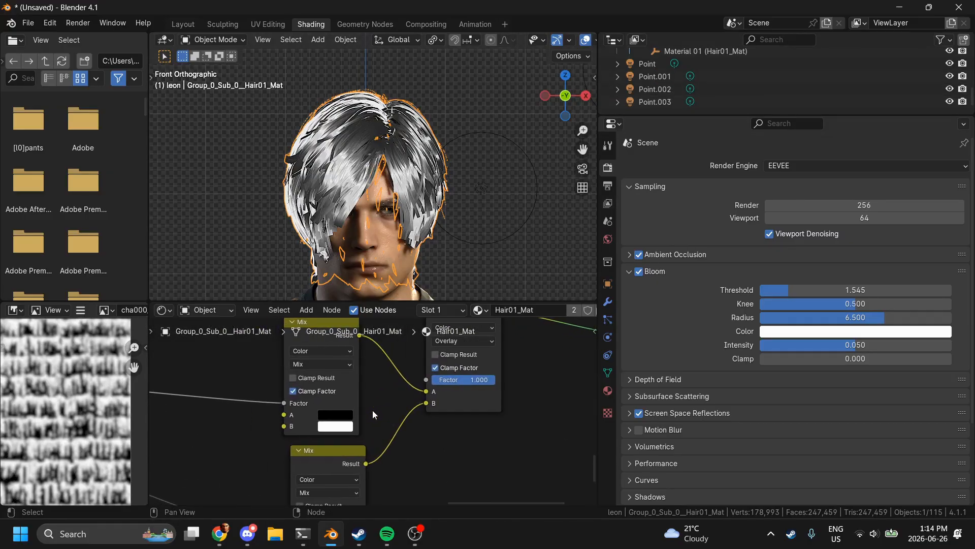
pyautogui.moveTo(544, 98)
pyautogui.mouseDown()
pyautogui.moveTo(553, 136)
pyautogui.moveTo(545, 108)
pyautogui.mouseUp()
pyautogui.scroll(-3, 394, 450)
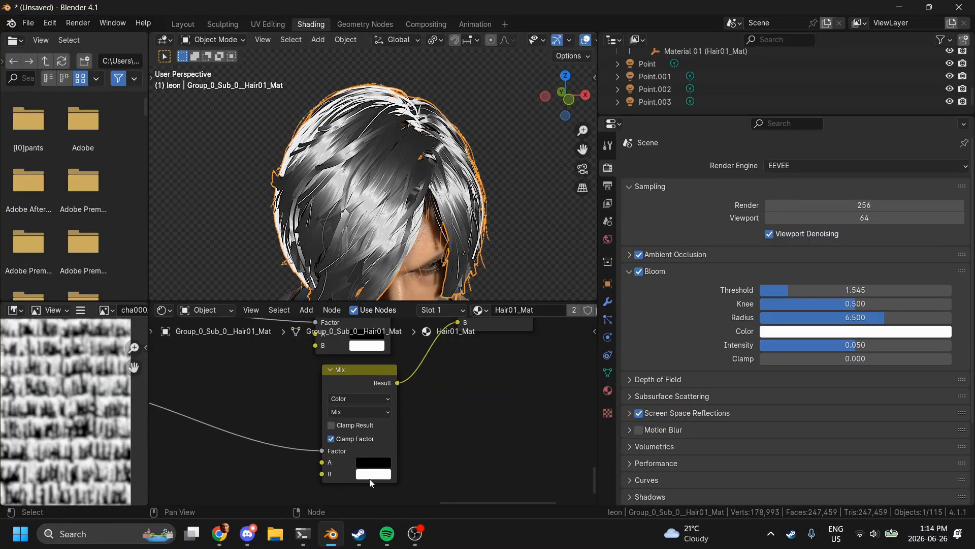
pyautogui.click(699, 54)
pyautogui.click(608, 286)
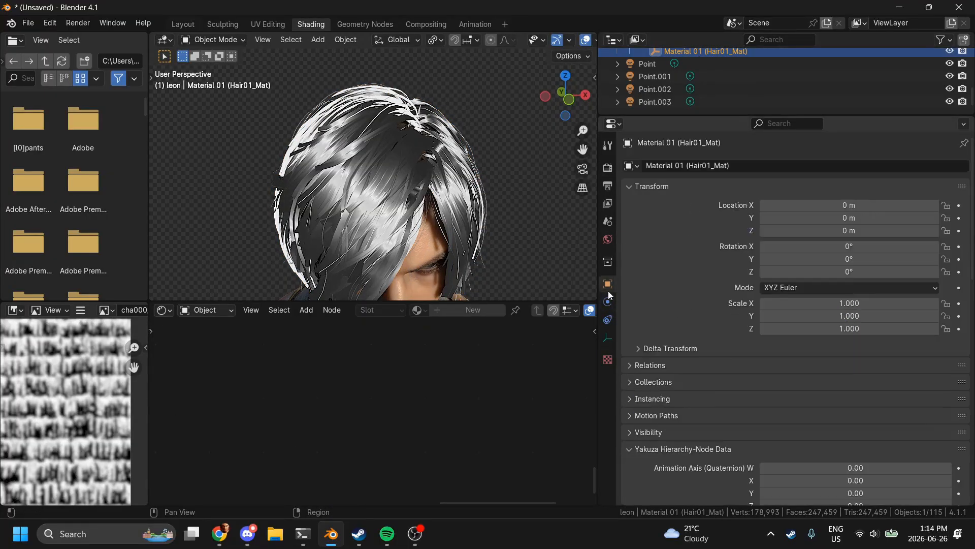
pyautogui.scroll(-15, 877, 459)
pyautogui.scroll(-1, 819, 319)
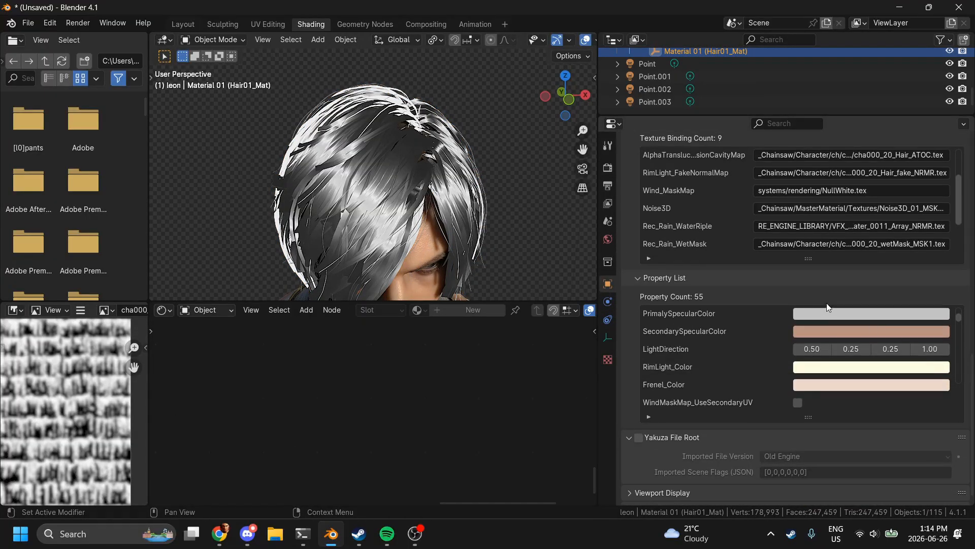
pyautogui.click(819, 314)
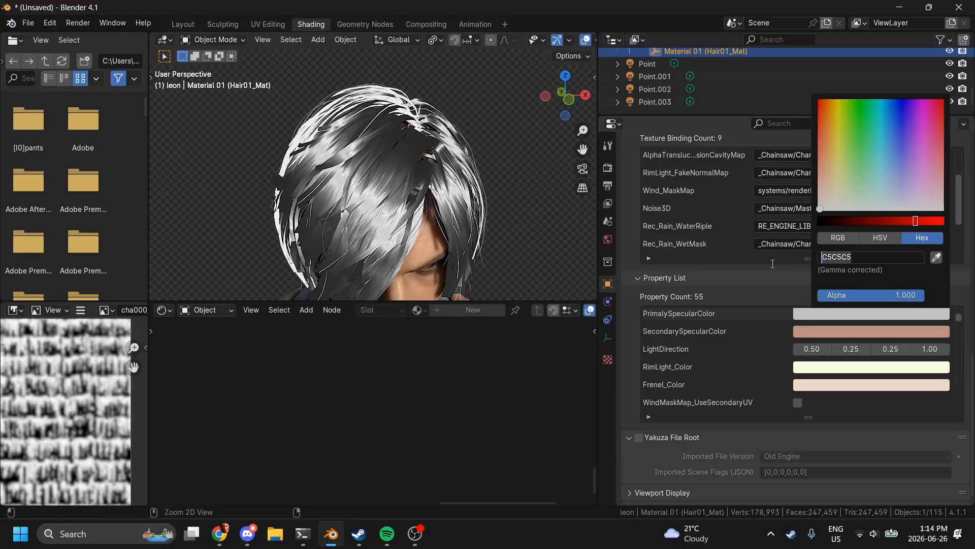
# Step: Set the upper Mix node's B color in the hair material to hex C5C5C5
pyautogui.click(467, 180)
pyautogui.keyDown('shift'); pyautogui.scroll(3, 358, 430); pyautogui.keyUp('shift')
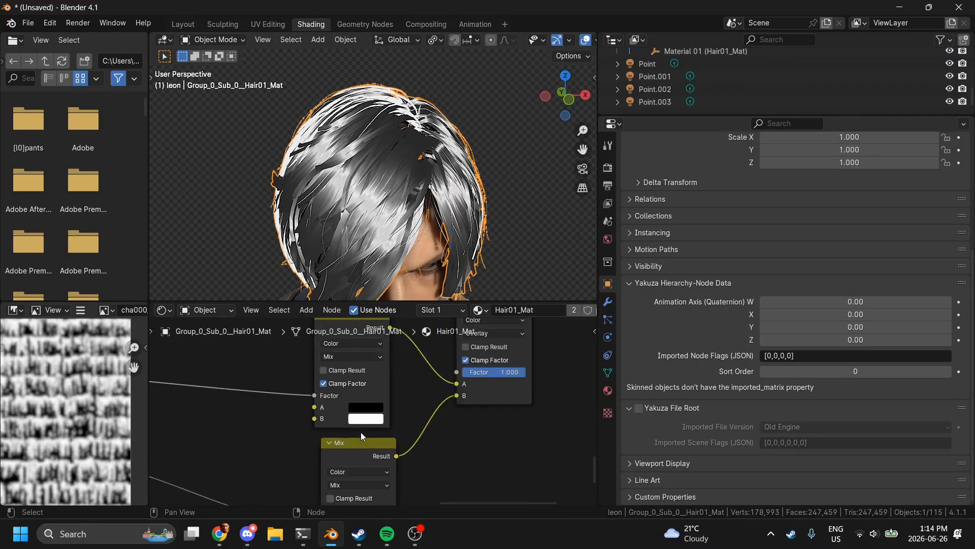
pyautogui.click(362, 424)
pyautogui.click(398, 376)
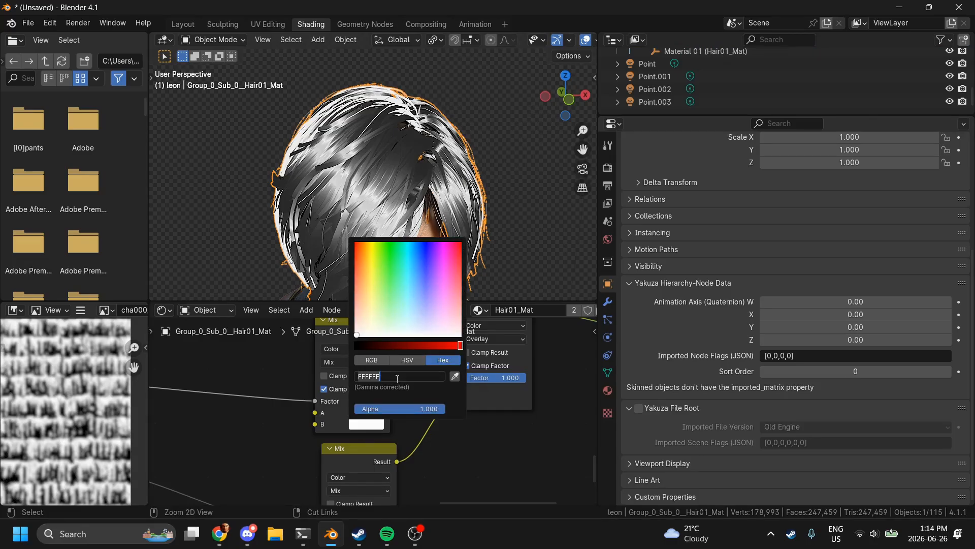
pyautogui.write('C5C5C5')
pyautogui.press('Return')
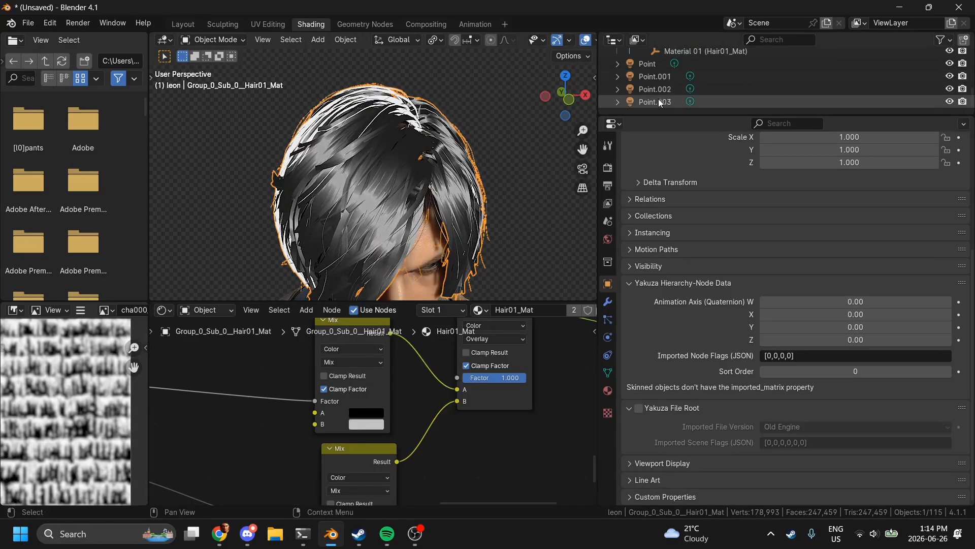
# Step: Copy the SecondarySpecularColor hex value from the property list of Material 01 (Hair01_Mat)
pyautogui.click(682, 52)
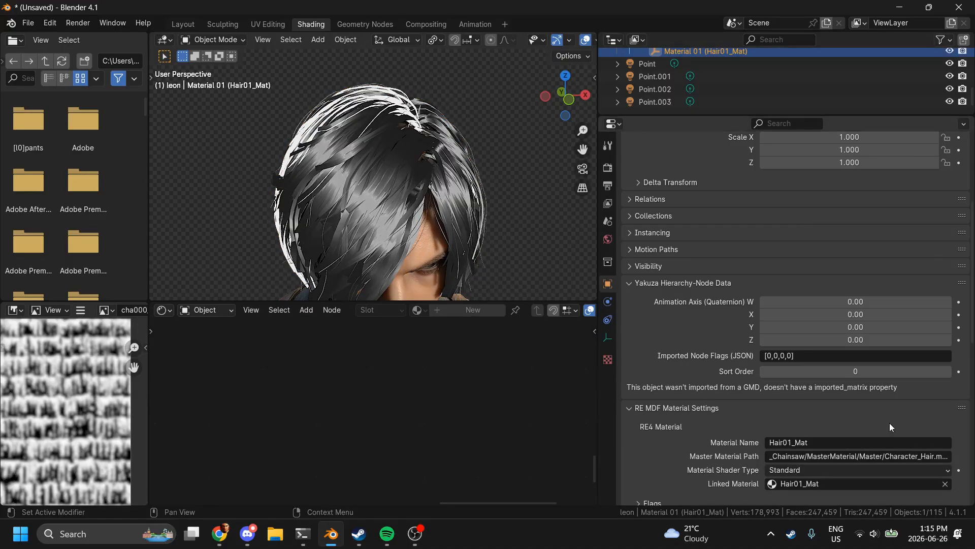
pyautogui.scroll(-10, 889, 422)
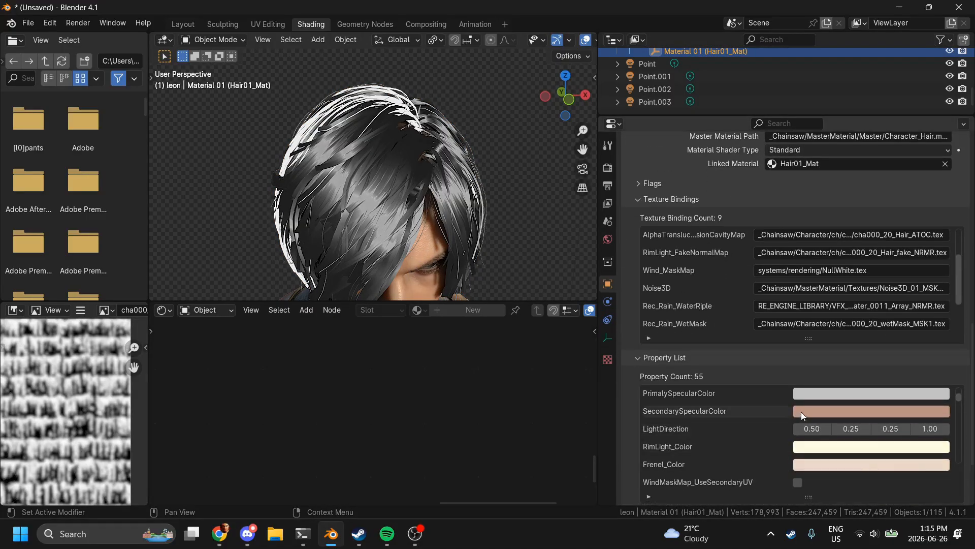
pyautogui.click(825, 411)
pyautogui.hotkey('ctrl', 'c')
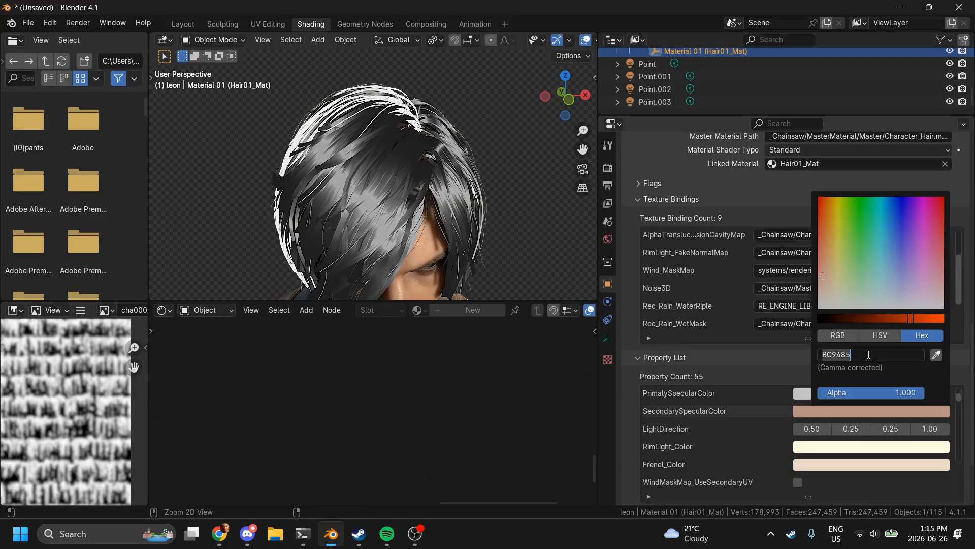
pyautogui.press('Return')
# Step: Set the lower Mix node's B color in the hair material to the copied hex BC9485
pyautogui.click(429, 163)
pyautogui.scroll(-2, 388, 432)
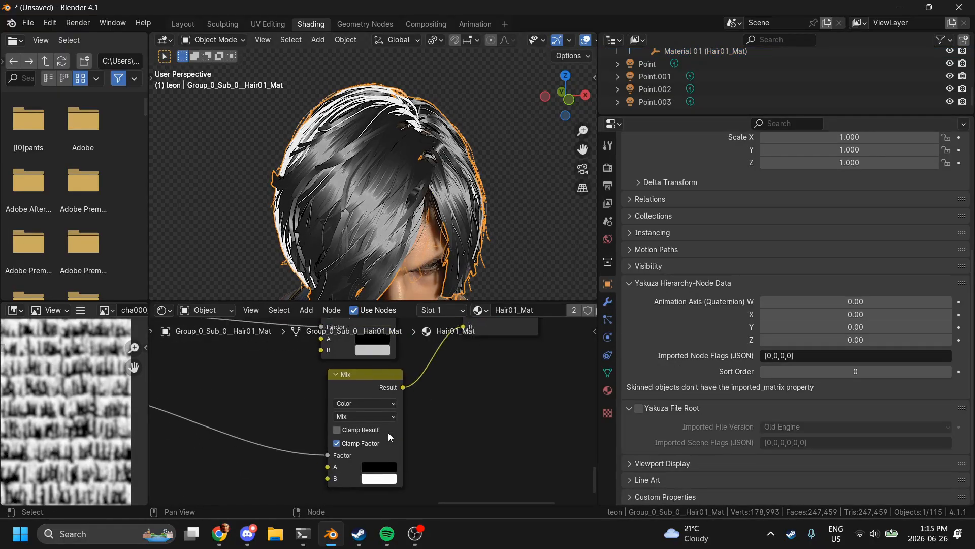
pyautogui.click(371, 473)
pyautogui.click(416, 413)
pyautogui.hotkey('ctrl', 'v')
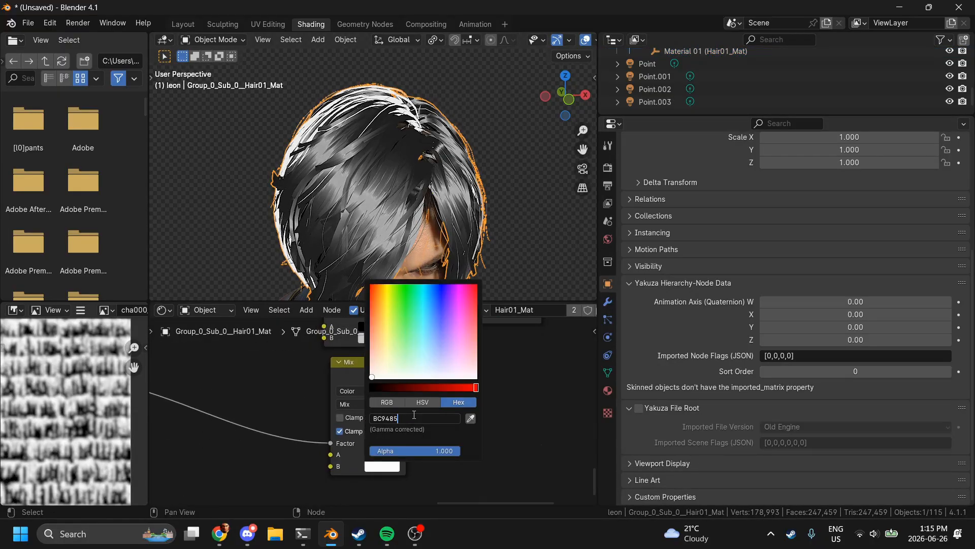
pyautogui.press('Return')
# Step: Try a Y value of 0.500 on the Add node before the lower Layer Weight while viewing the hair from the front
pyautogui.click(570, 99)
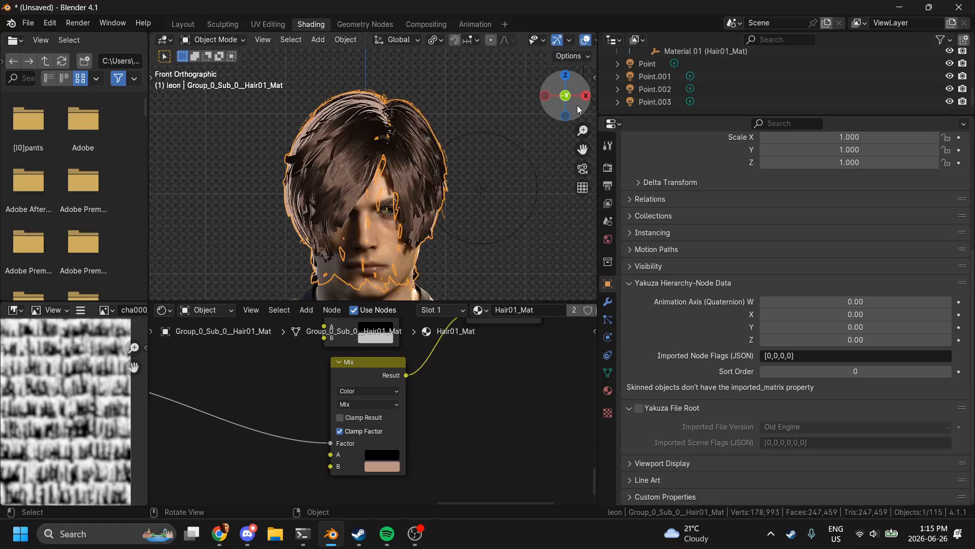
pyautogui.scroll(4, 563, 250)
pyautogui.click(550, 265)
pyautogui.moveTo(550, 265); pyautogui.dragTo(529, 155, button='middle')
pyautogui.click(560, 106)
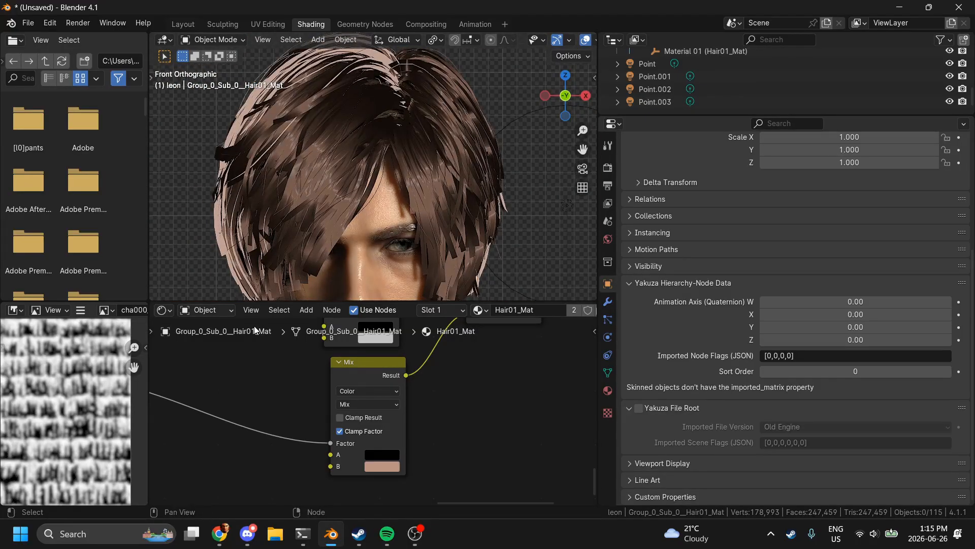
pyautogui.moveTo(254, 325); pyautogui.dragTo(298, 350, button='middle')
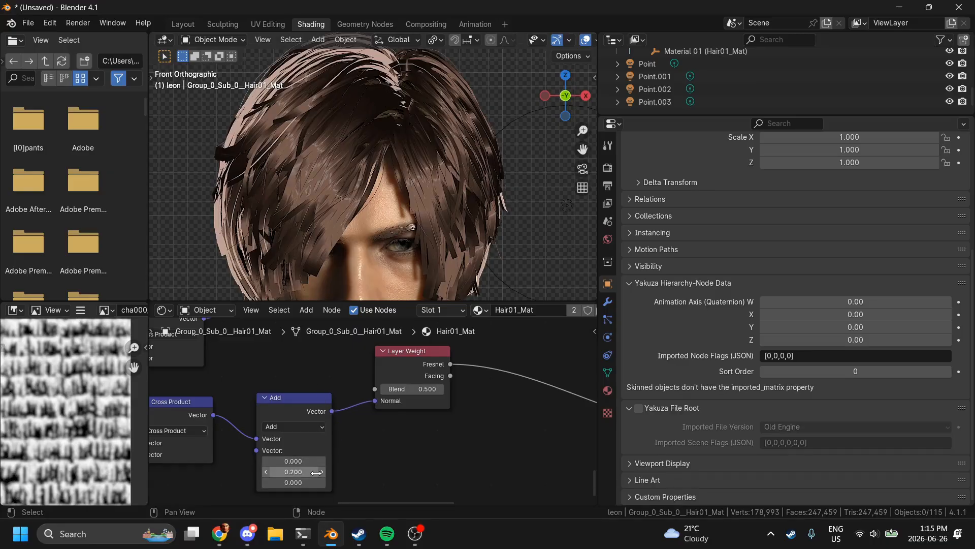
pyautogui.moveTo(315, 472); pyautogui.dragTo(322, 474)
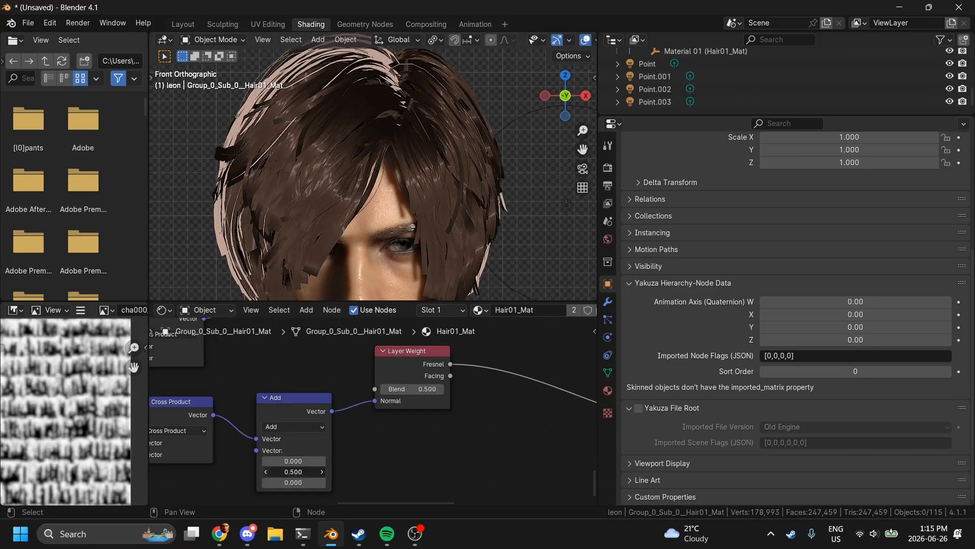
# Step: Try Multiply blending on the Mix node that combines the two specular colors
pyautogui.keyDown('shift'); pyautogui.scroll(5, 382, 423); pyautogui.keyUp('shift')
pyautogui.rightClick(373, 423)
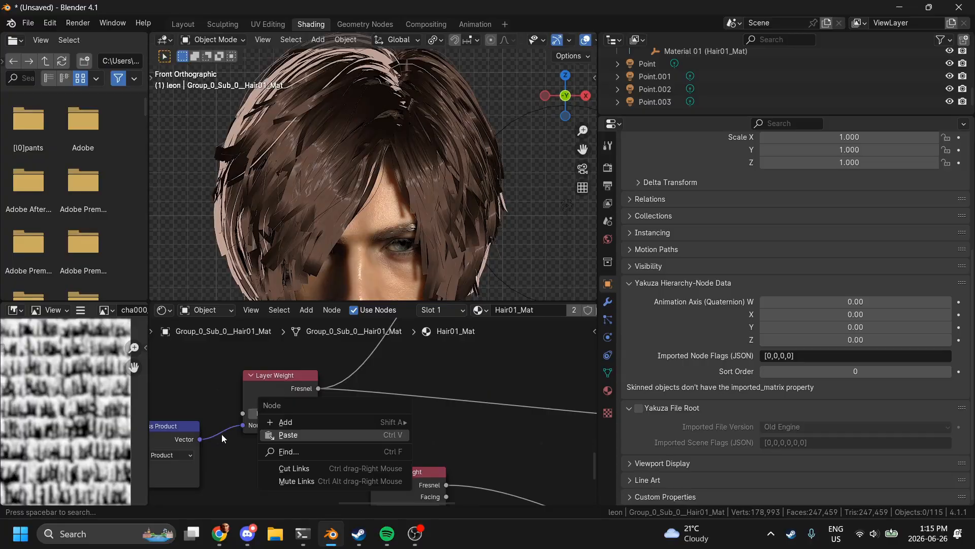
pyautogui.scroll(-6, 377, 474)
pyautogui.scroll(6, 377, 474)
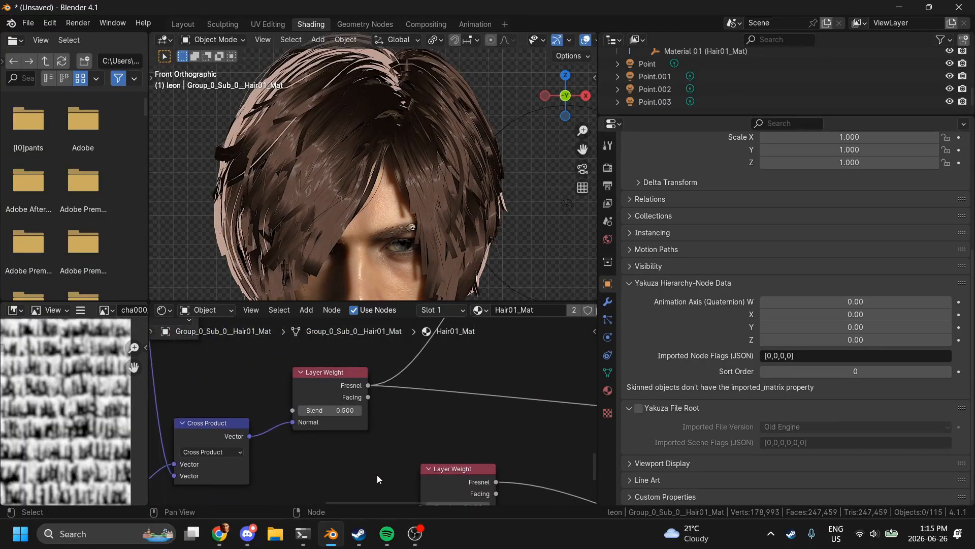
pyautogui.keyDown('ctrl'); pyautogui.hscroll(10, 377, 474); pyautogui.keyUp('ctrl')
pyautogui.keyDown('ctrl'); pyautogui.hscroll(6, 446, 434); pyautogui.keyUp('ctrl')
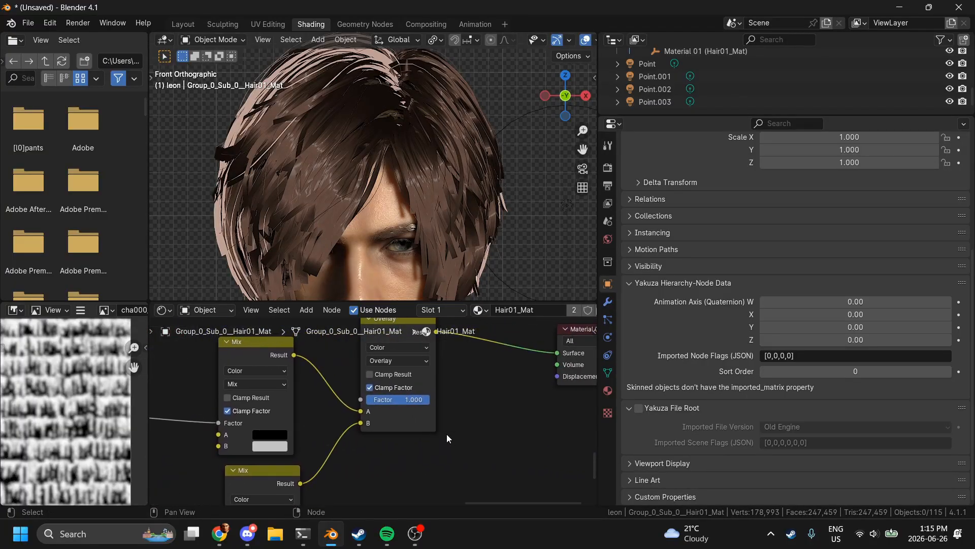
pyautogui.scroll(-3, 446, 434)
pyautogui.click(382, 371)
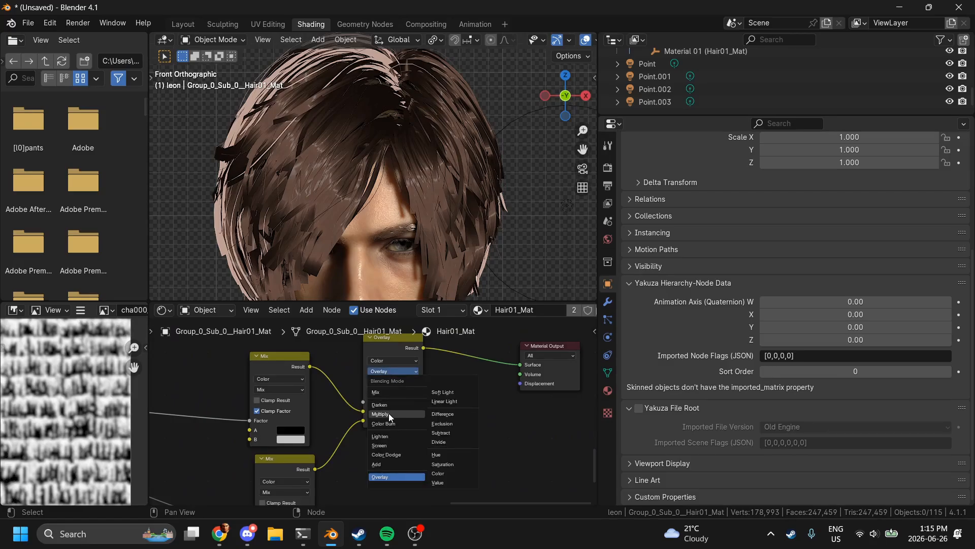
pyautogui.click(389, 414)
# Step: Switch the combining node's blend mode to Mix and set its Factor to 0.5
pyautogui.click(378, 369)
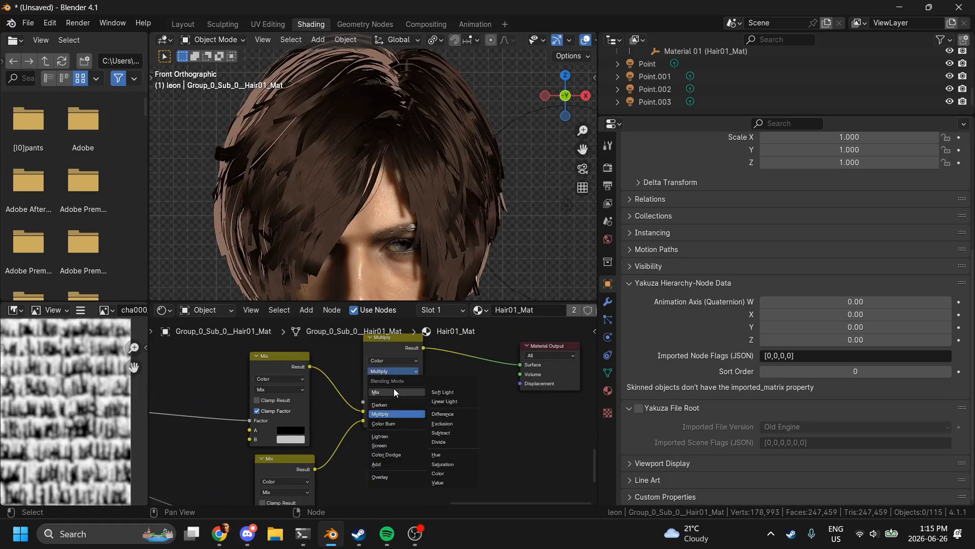
pyautogui.click(394, 391)
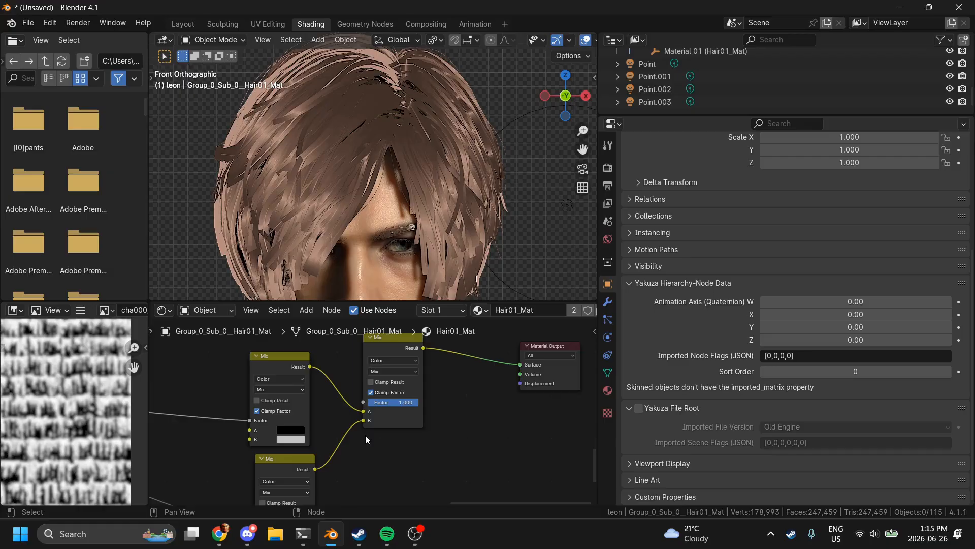
pyautogui.keyDown('ctrl'); pyautogui.scroll(4, 377, 423); pyautogui.keyUp('ctrl')
pyautogui.keyDown('shift'); pyautogui.scroll(-2, 377, 422); pyautogui.keyUp('shift')
pyautogui.keyDown('shift'); pyautogui.scroll(2, 482, 390); pyautogui.keyUp('shift')
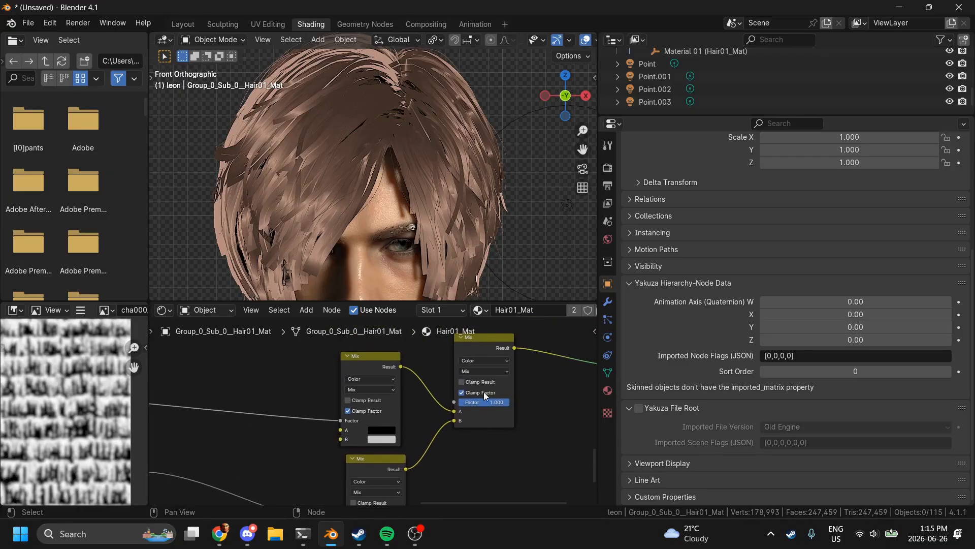
pyautogui.write('0.5')
pyautogui.press('Return')
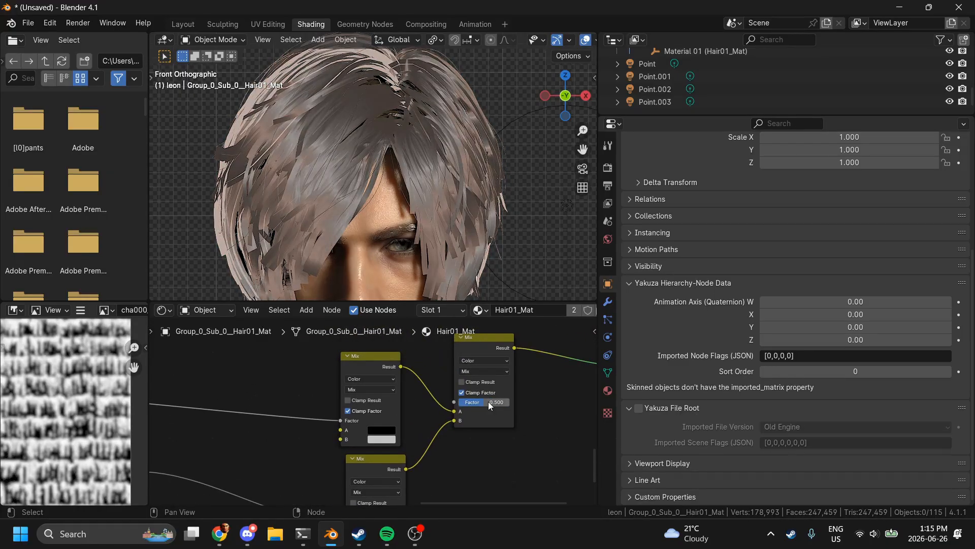
# Step: Set the Y value of the Add node before the lower Layer Weight to 0.200
pyautogui.hscroll(-16, 414, 445)
pyautogui.scroll(-7, 413, 445)
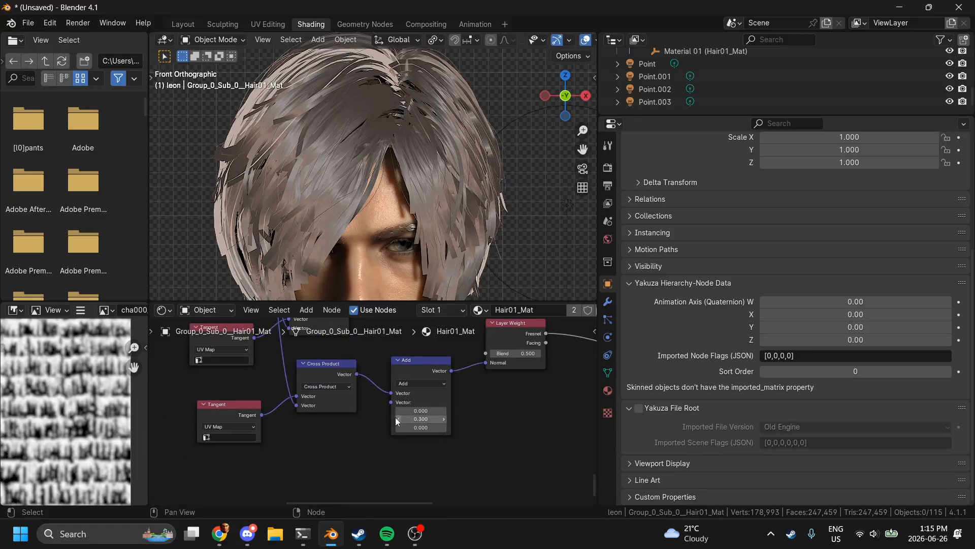
pyautogui.click(397, 419)
pyautogui.click(397, 419)
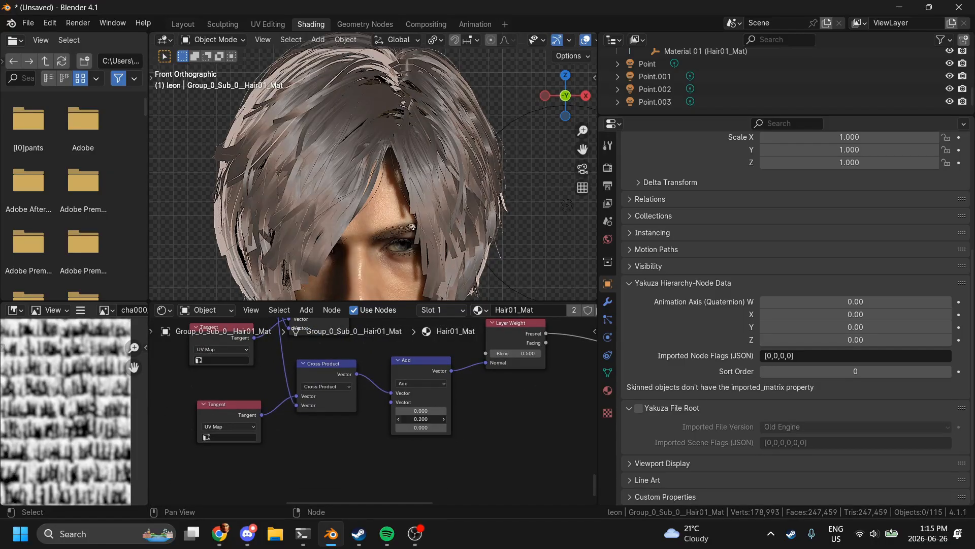
pyautogui.click(443, 419)
pyautogui.scroll(-3, 491, 217)
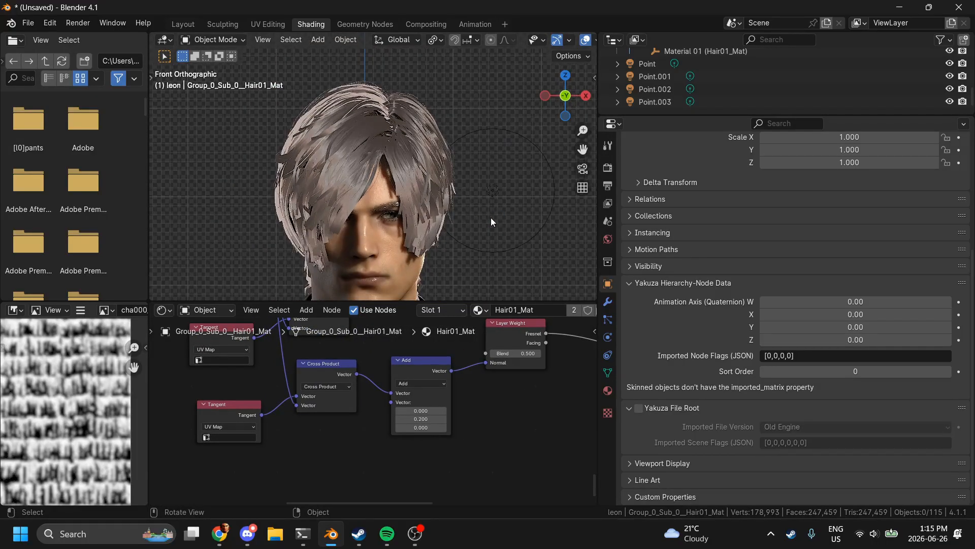
pyautogui.scroll(-2, 491, 217)
# Step: Move the three specular Mix nodes together closer to the Layer Weight nodes
pyautogui.hscroll(15, 482, 496)
pyautogui.scroll(4, 482, 496)
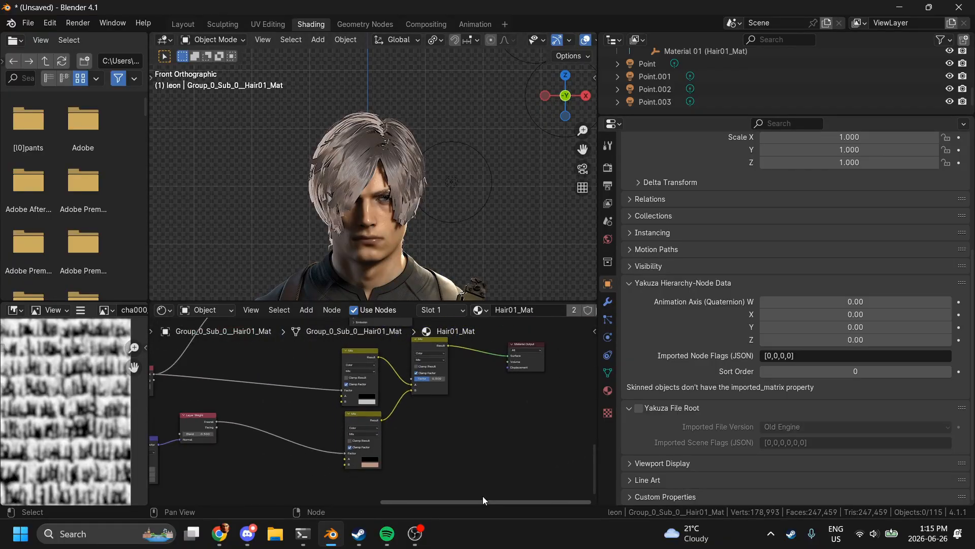
pyautogui.scroll(-2, 483, 496)
pyautogui.scroll(-3, 334, 386)
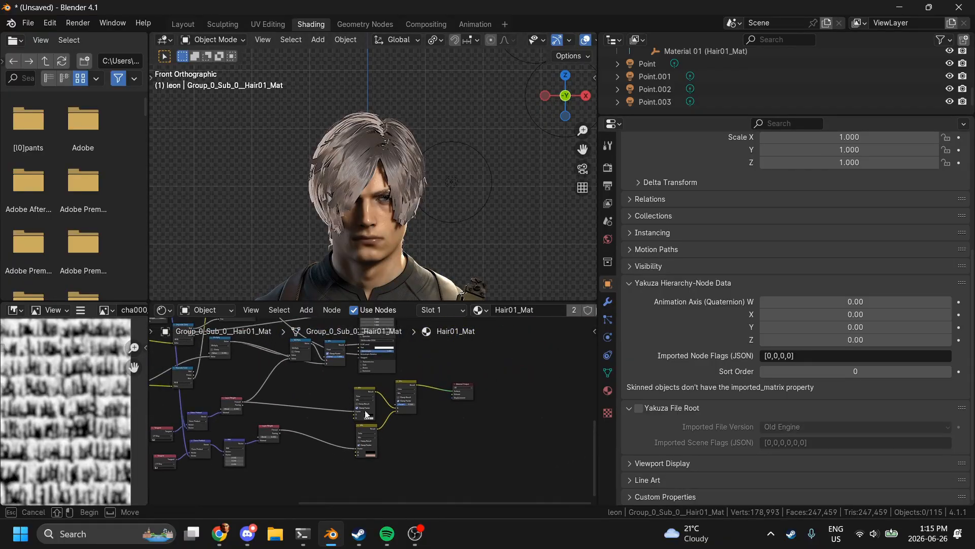
pyautogui.moveTo(334, 386); pyautogui.dragTo(426, 440)
pyautogui.press('g')
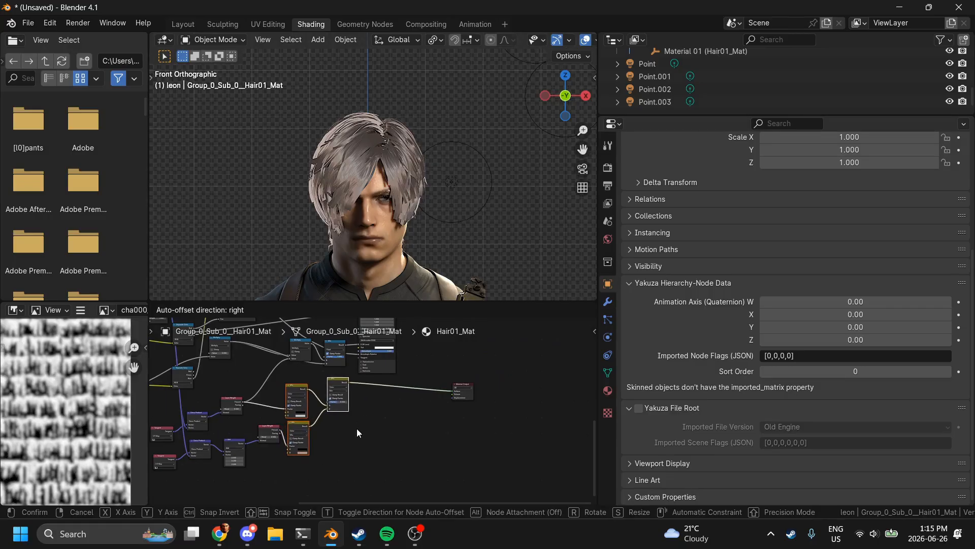
pyautogui.click(357, 428)
# Step: Connect the combined Mix result to the Principled BSDF's specular Tint and display the full hair shader again
pyautogui.scroll(5, 357, 429)
pyautogui.hscroll(3, 356, 428)
pyautogui.moveTo(361, 346); pyautogui.dragTo(379, 447)
pyautogui.scroll(4, 412, 364)
pyautogui.hscroll(-5, 379, 447)
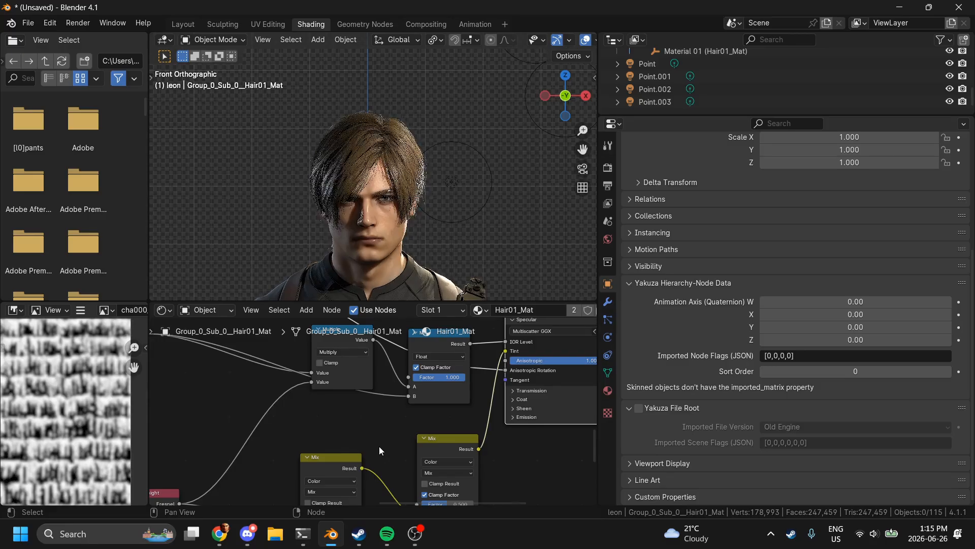
pyautogui.scroll(5, 325, 145)
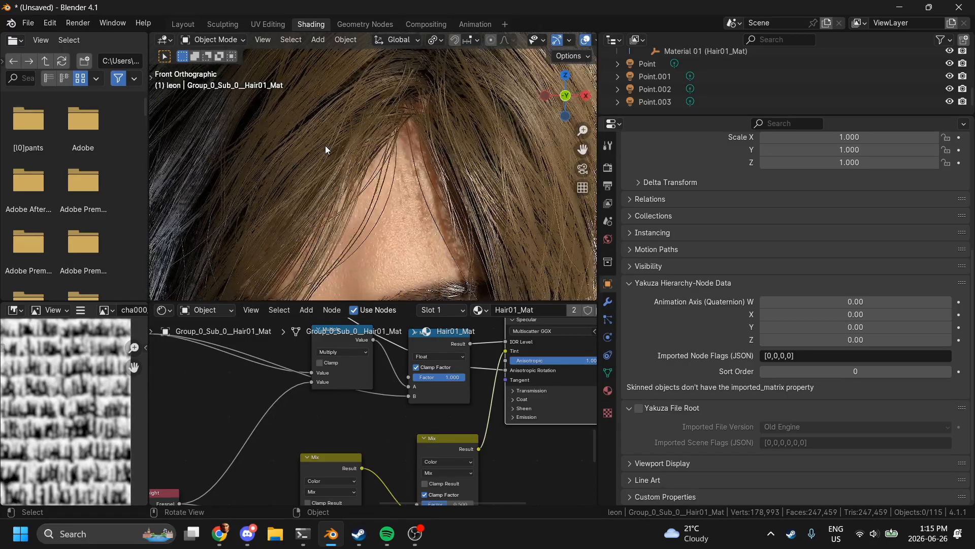
pyautogui.scroll(-5, 325, 146)
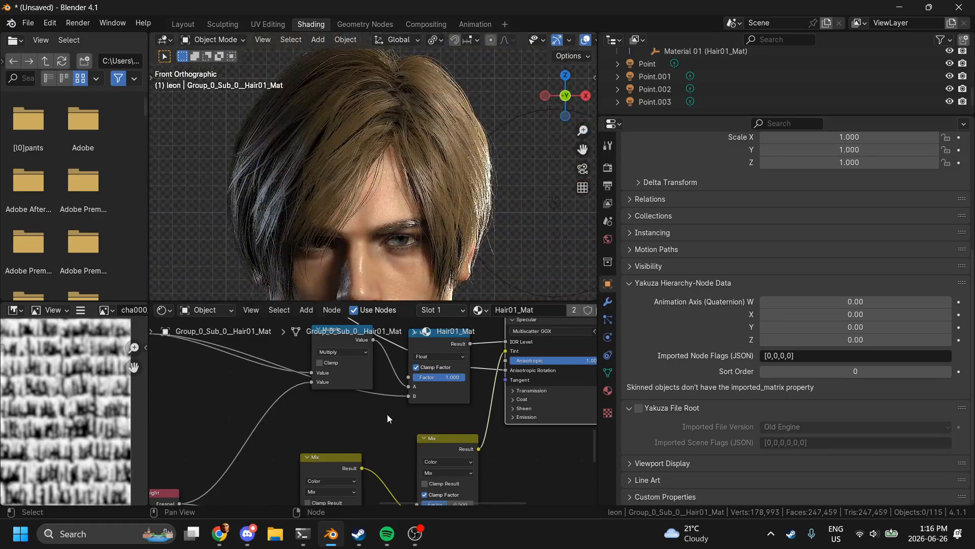
# Step: Try values of 0.5 and 5 on the first Multiply node and check the hair from the side
pyautogui.scroll(3, 387, 413)
pyautogui.moveTo(266, 399)
pyautogui.mouseDown()
pyautogui.moveTo(325, 399)
pyautogui.moveTo(263, 396)
pyautogui.mouseUp()
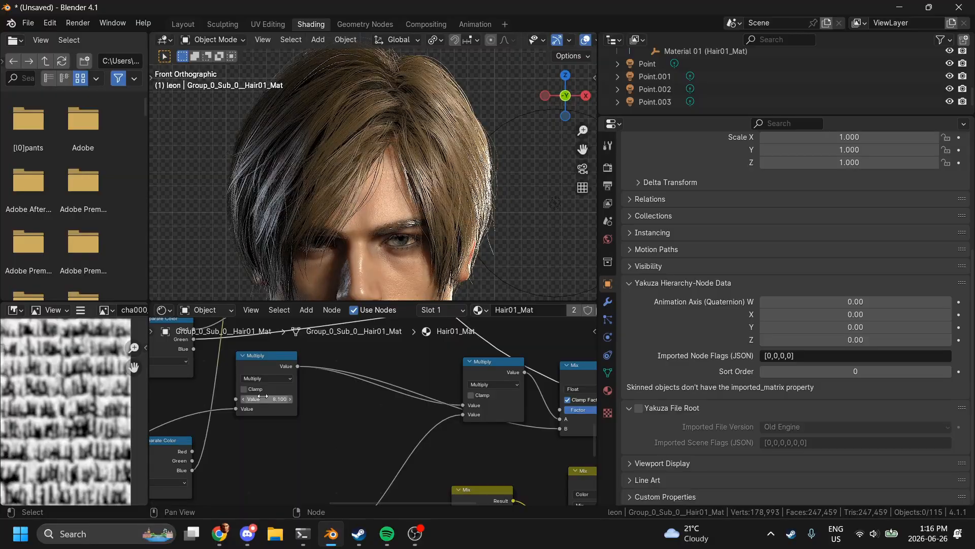
pyautogui.write('0.5')
pyautogui.press('Return')
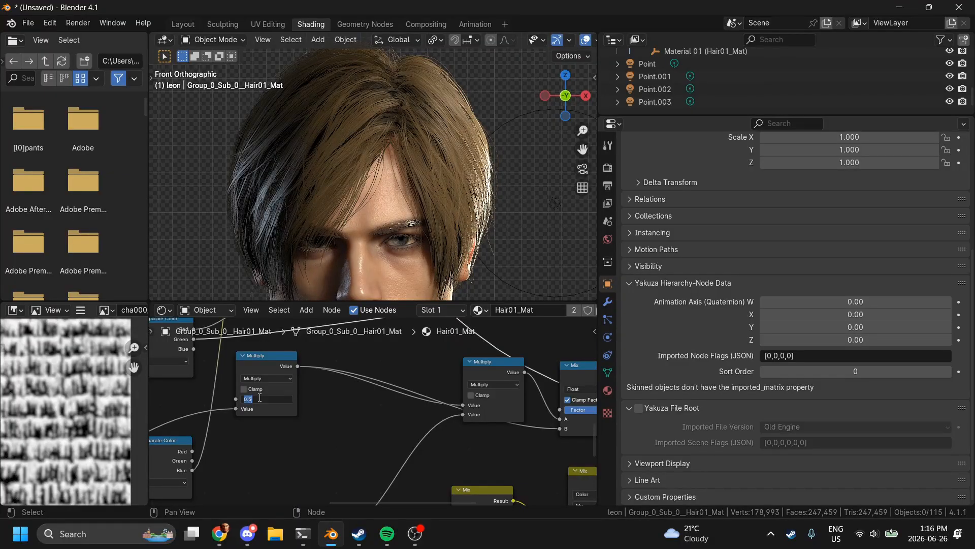
pyautogui.write('5')
pyautogui.press('Return')
pyautogui.scroll(-3, 429, 233)
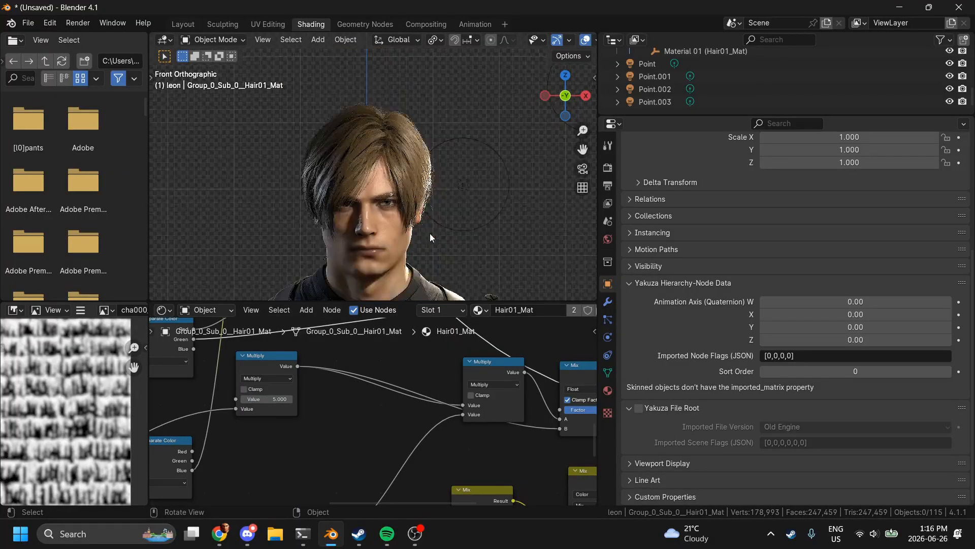
pyautogui.moveTo(566, 83); pyautogui.dragTo(513, 93)
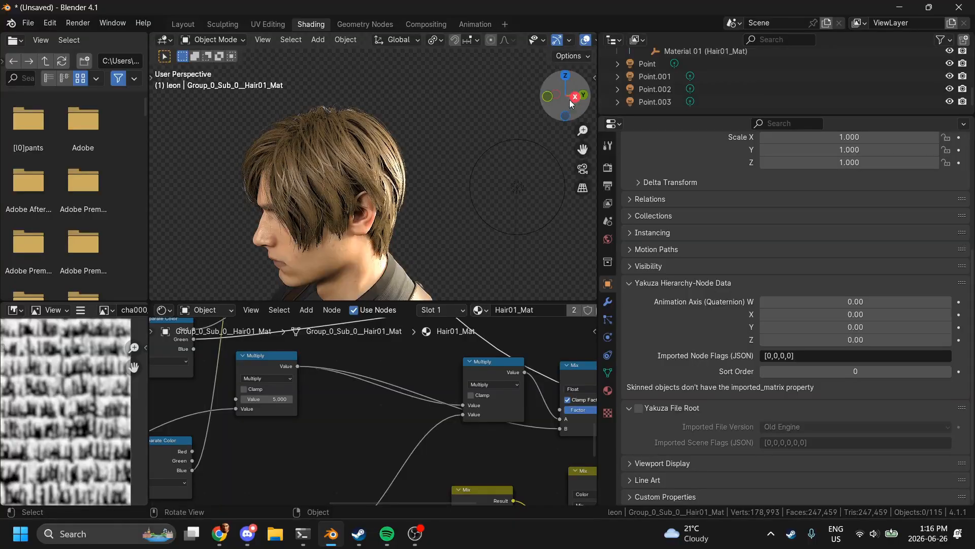
# Step: Set the first Multiply node's value to 15 and check the hair from the front
pyautogui.click(548, 97)
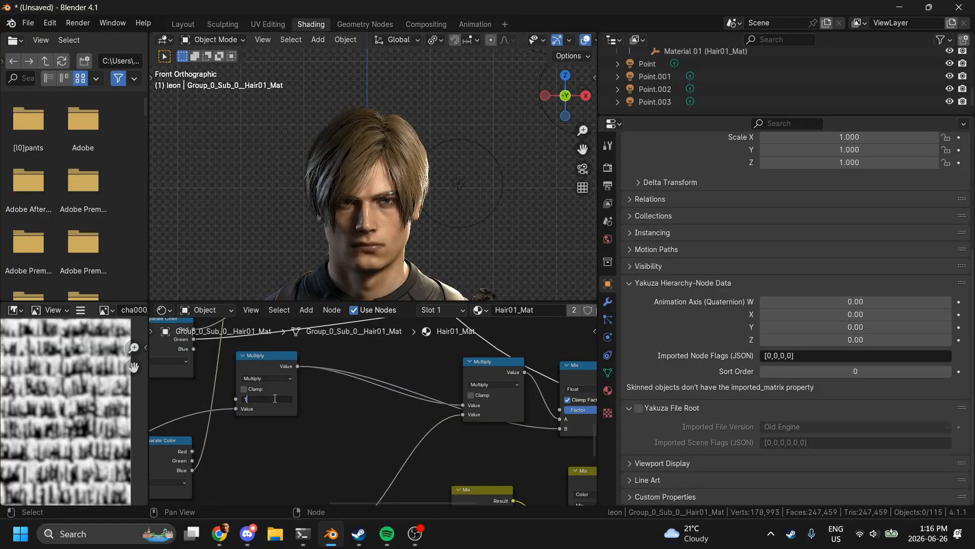
pyautogui.press('Return')
pyautogui.scroll(4, 329, 178)
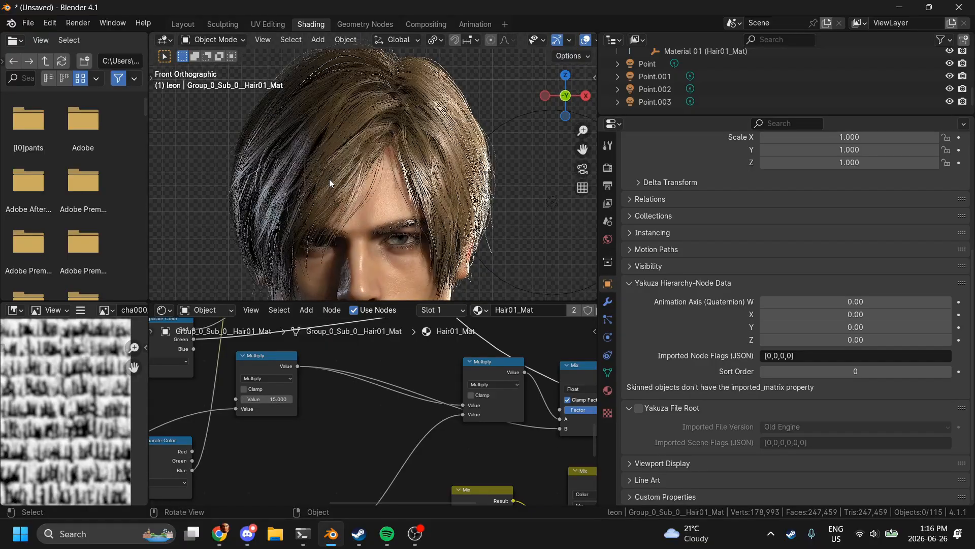
# Step: Undo the latest selection changes and the last value change on the first Multiply node
pyautogui.scroll(-3, 329, 178)
pyautogui.click(474, 188)
pyautogui.click(428, 162)
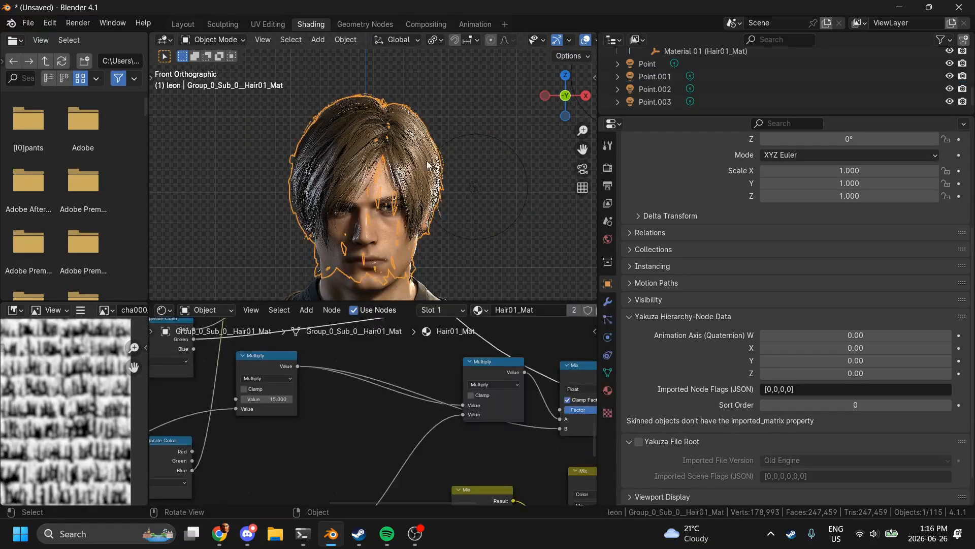
pyautogui.moveTo(556, 92); pyautogui.dragTo(531, 90)
pyautogui.hotkey('ctrl', 'z')
pyautogui.hotkey('ctrl', 'z')
pyautogui.hotkey('ctrl', 'z')
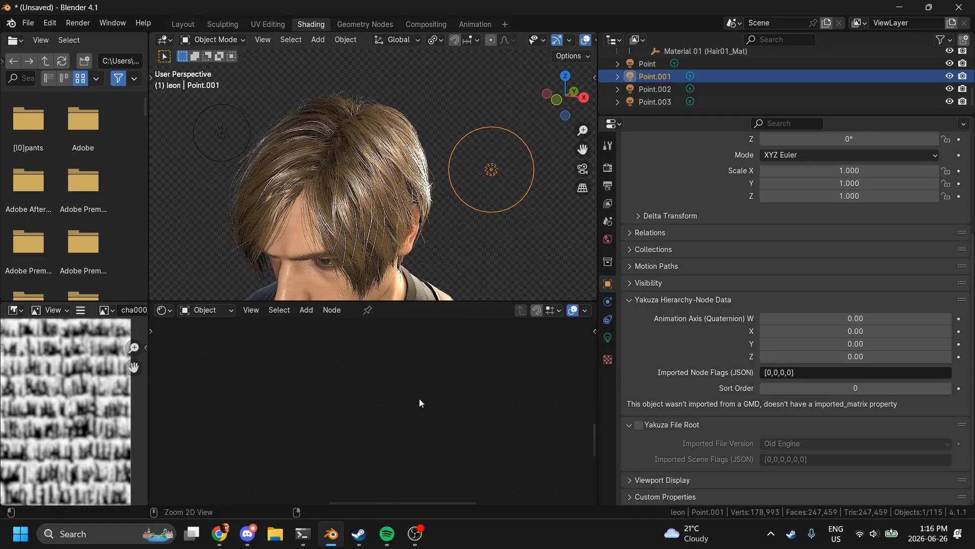
# Step: Try a Metallic value of 1 on the hair's Principled BSDF
pyautogui.keyDown('ctrl'); pyautogui.hscroll(8, 440, 406); pyautogui.keyUp('ctrl')
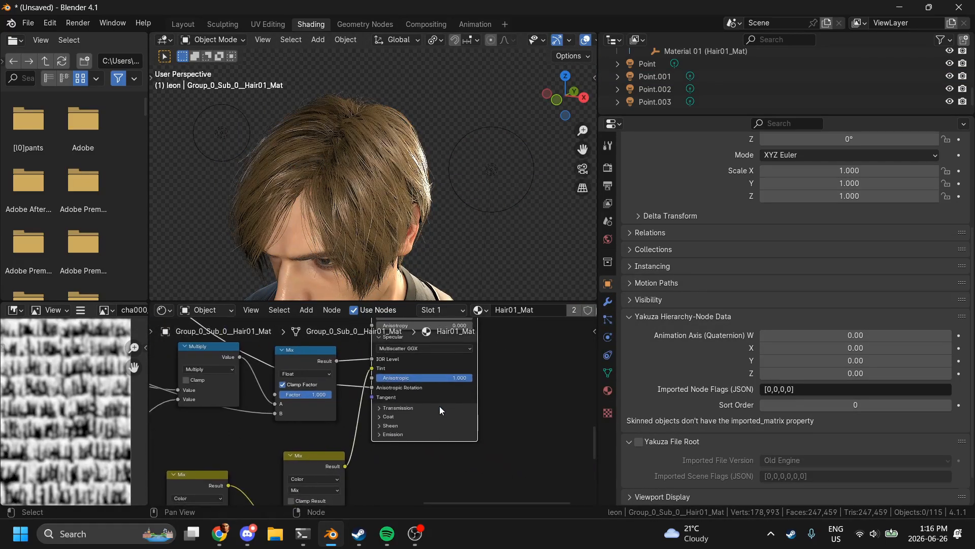
pyautogui.moveTo(374, 452); pyautogui.dragTo(341, 451)
pyautogui.moveTo(349, 345); pyautogui.dragTo(380, 426, button='middle')
pyautogui.keyDown('shift'); pyautogui.scroll(4, 402, 401); pyautogui.keyUp('shift')
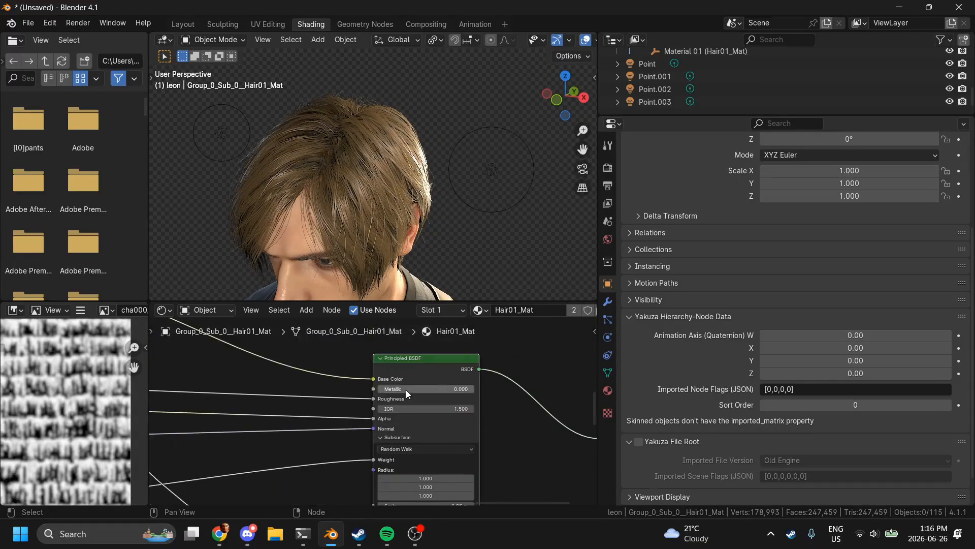
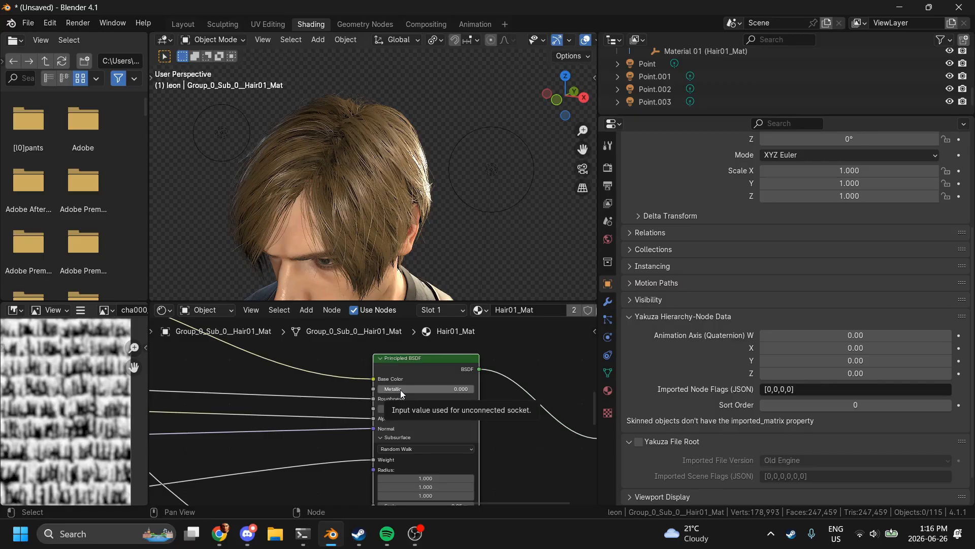
pyautogui.moveTo(400, 389); pyautogui.dragTo(474, 389)
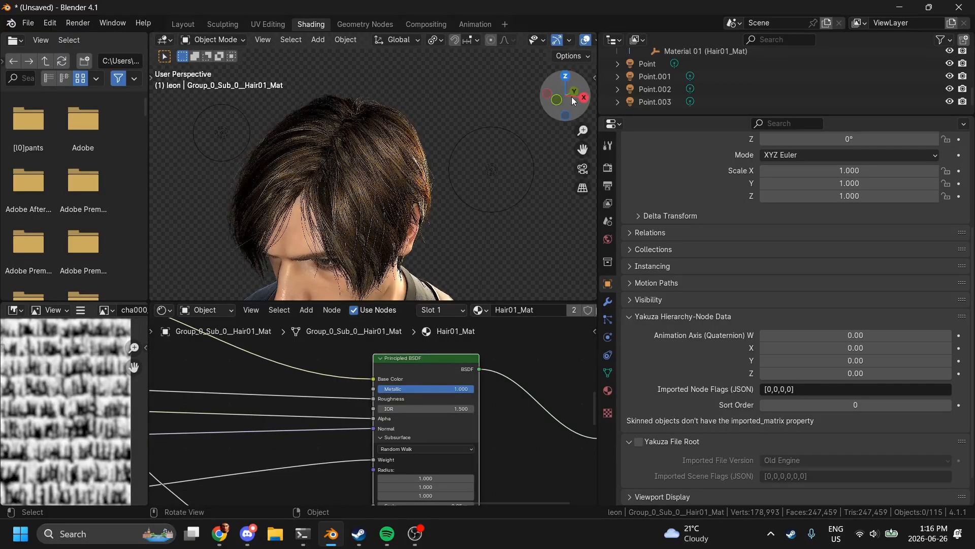
# Step: Check the metallic hair from the front and return the Principled BSDF's Metallic to 0
pyautogui.click(552, 103)
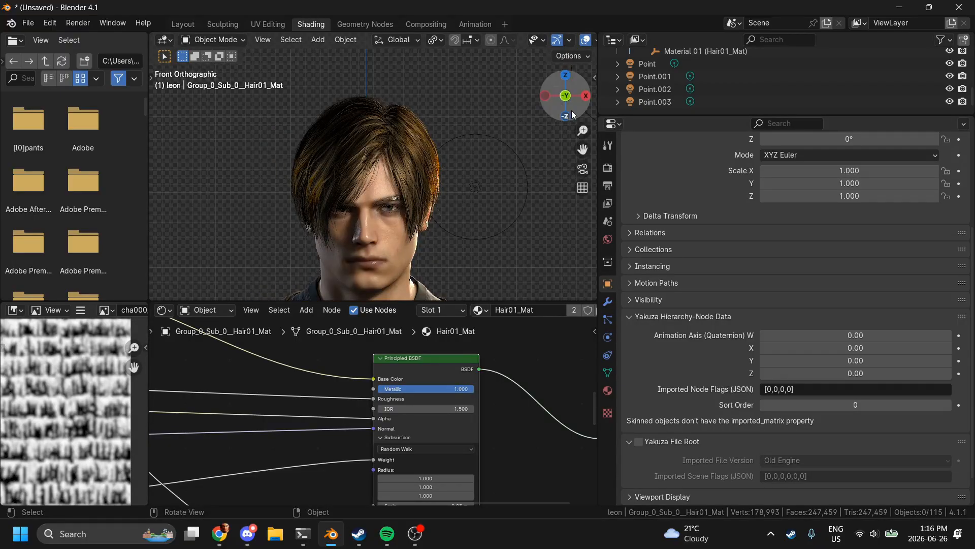
pyautogui.moveTo(564, 99); pyautogui.dragTo(567, 118)
pyautogui.click(563, 101)
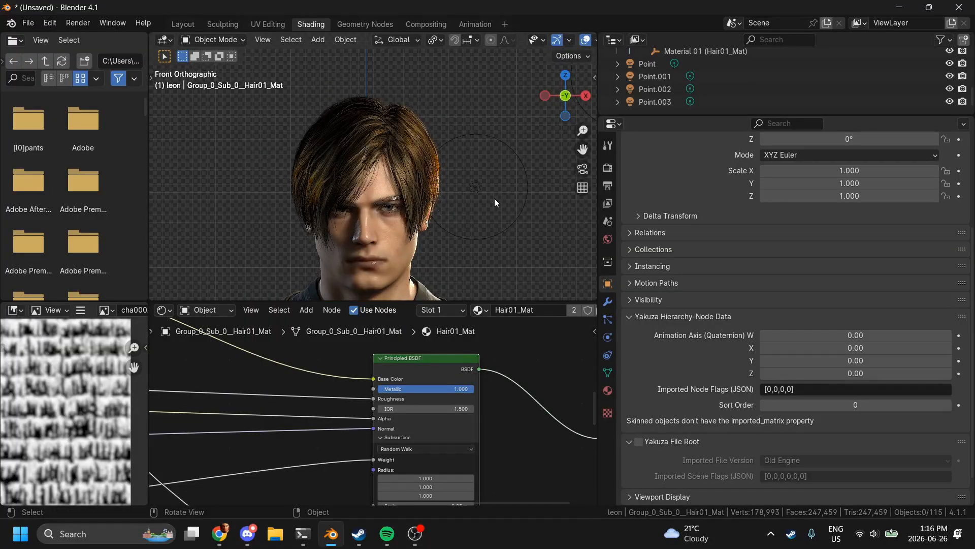
pyautogui.scroll(2, 495, 198)
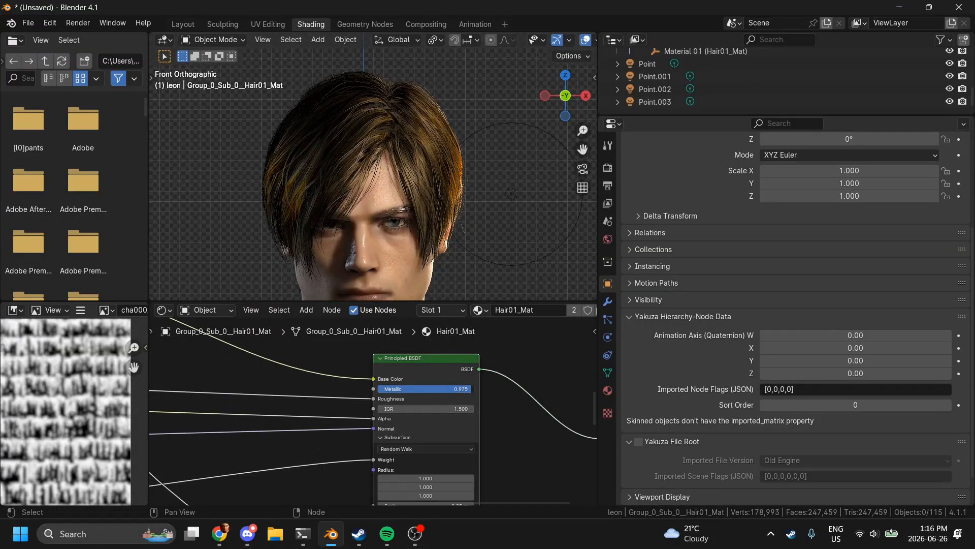
pyautogui.moveTo(471, 389); pyautogui.dragTo(376, 389)
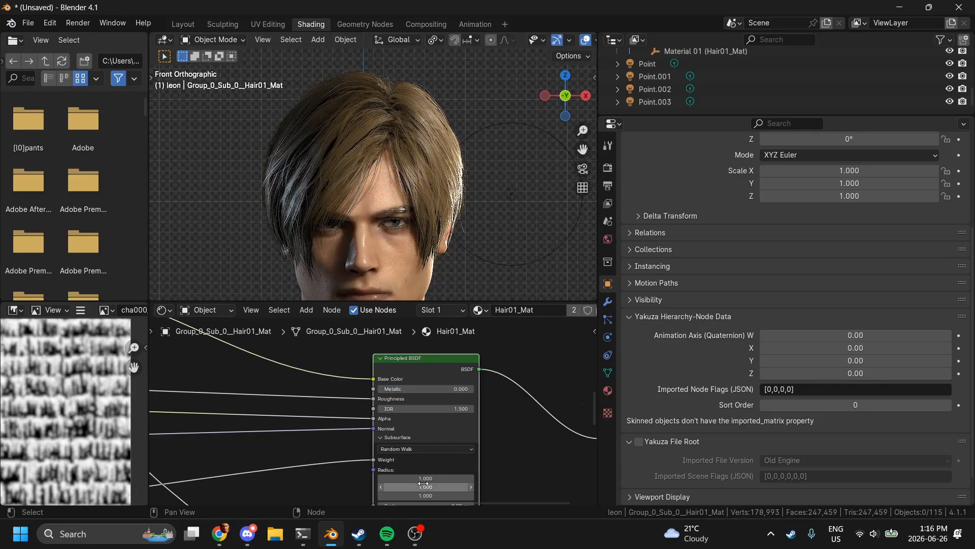
# Step: Expand the Principled BSDF's Sheen settings and connect the combined specular Mix result to the sheen Tint
pyautogui.scroll(-5, 426, 484)
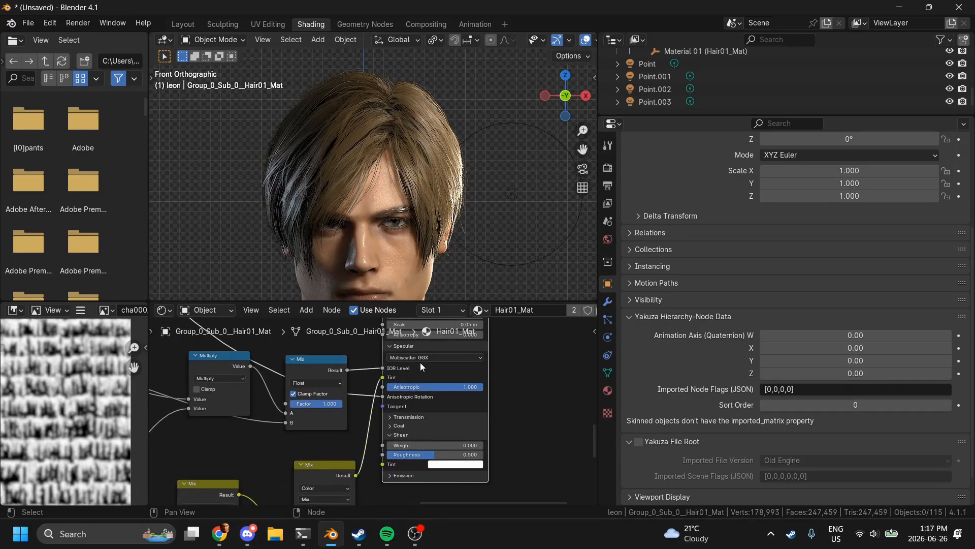
pyautogui.hscroll(-1, 420, 363)
pyautogui.scroll(-1, 420, 362)
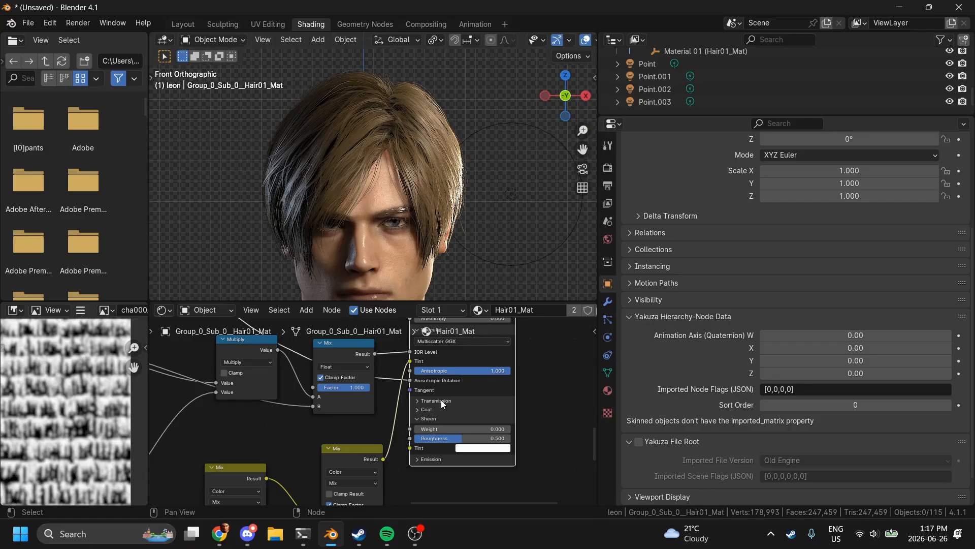
pyautogui.hscroll(3, 441, 401)
pyautogui.scroll(5, 441, 400)
pyautogui.scroll(-3, 441, 400)
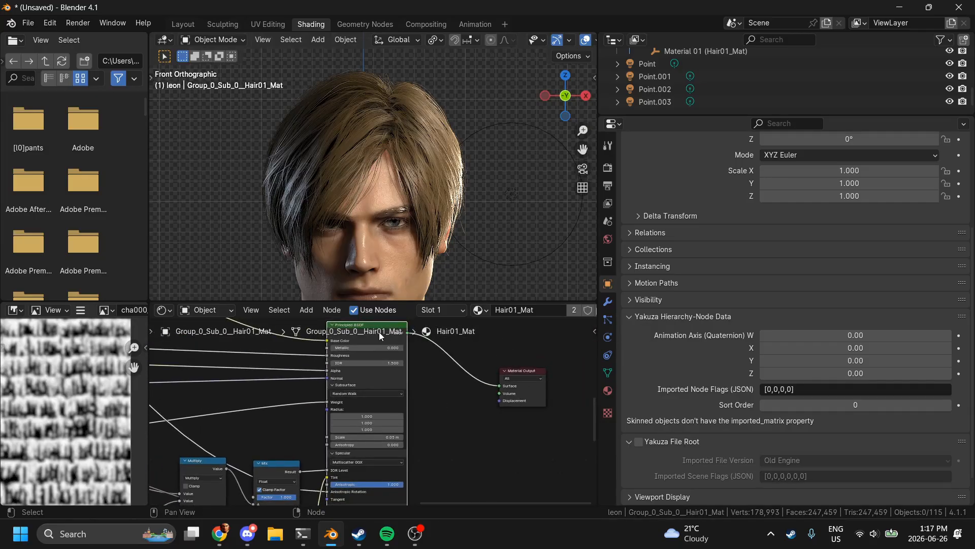
pyautogui.scroll(-5, 407, 339)
pyautogui.hscroll(-2, 407, 339)
pyautogui.moveTo(324, 403); pyautogui.dragTo(385, 395)
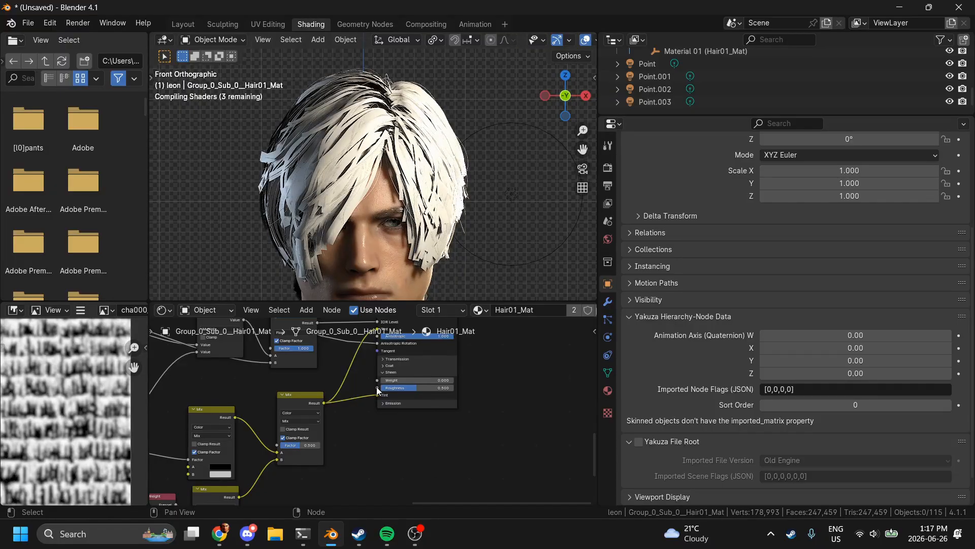
# Step: Raise the Principled BSDF's Sheen Weight to 1
pyautogui.scroll(3, 376, 386)
pyautogui.moveTo(404, 440); pyautogui.dragTo(460, 440)
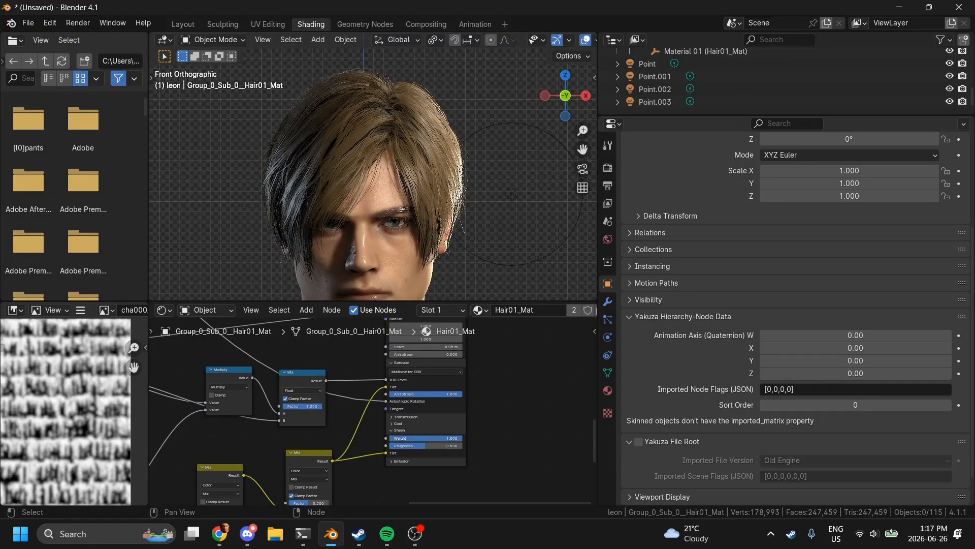
pyautogui.press('Return')
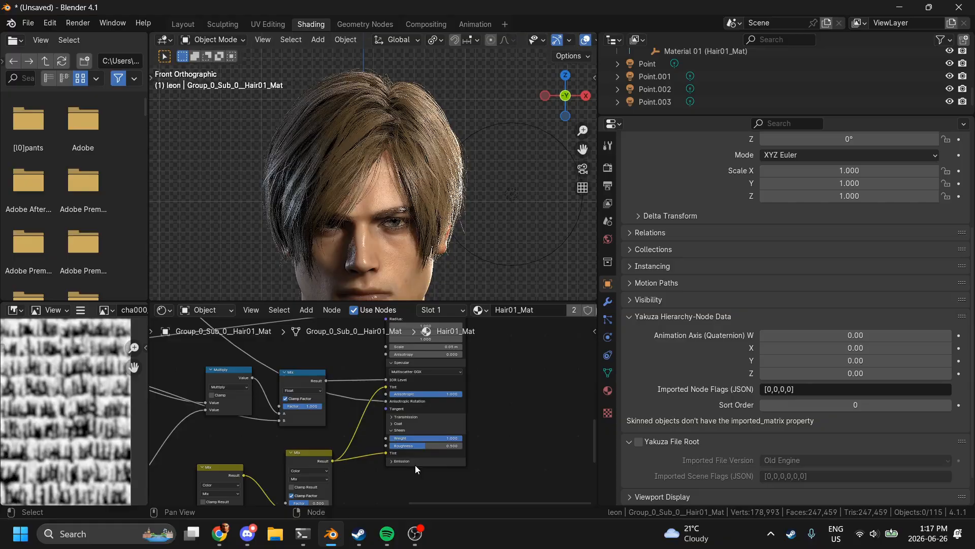
# Step: Connect the combined specular Mix result to the Sheen Weight and disconnect it from the sheen Tint
pyautogui.moveTo(383, 440); pyautogui.dragTo(344, 438)
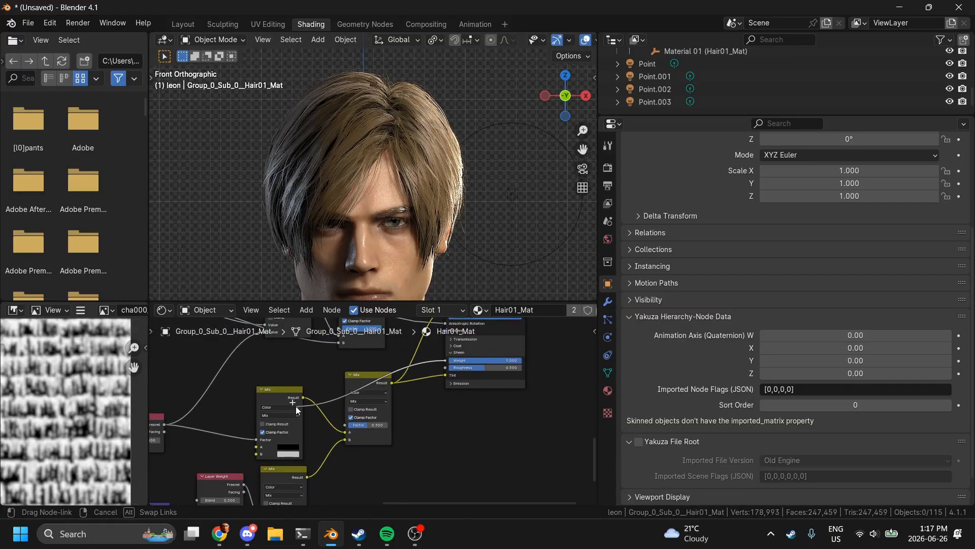
pyautogui.moveTo(296, 406); pyautogui.dragTo(392, 387)
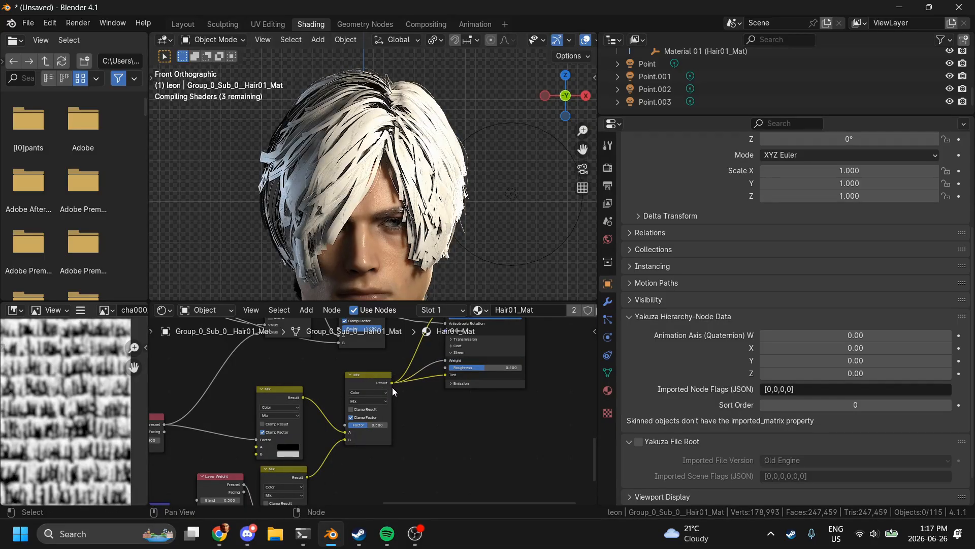
pyautogui.moveTo(446, 372); pyautogui.dragTo(401, 391)
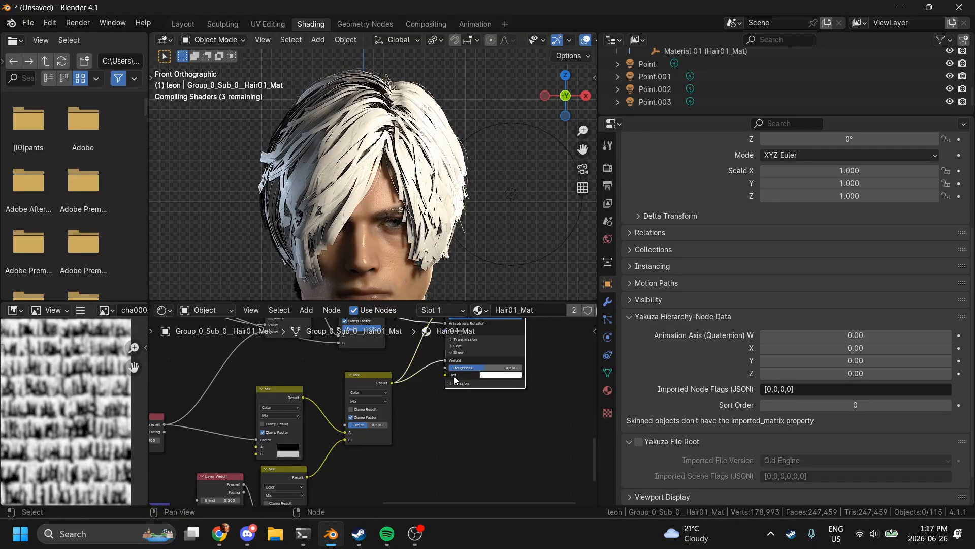
# Step: Disconnect the combined specular Mix result from the Sheen Weight
pyautogui.hotkey('shift', 'a')
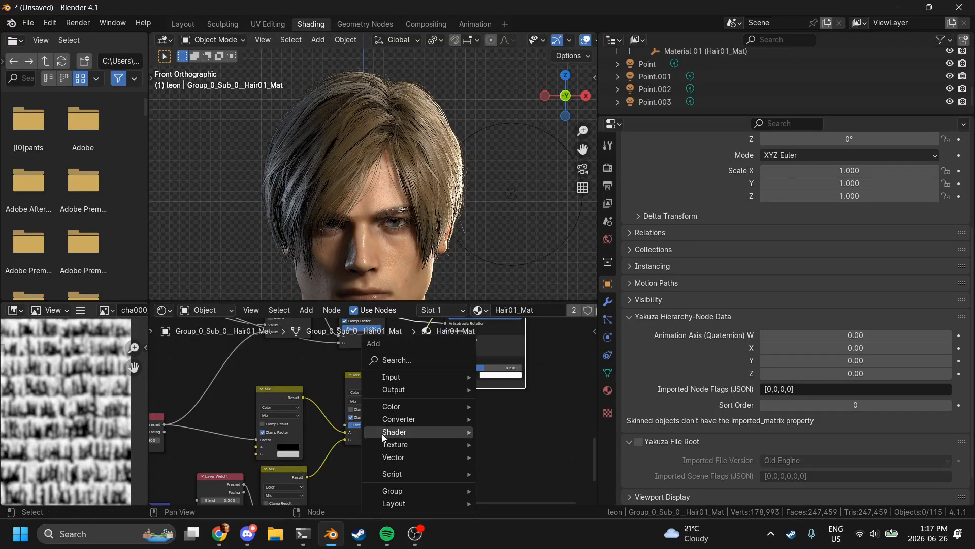
pyautogui.moveTo(444, 360)
pyautogui.mouseDown()
pyautogui.moveTo(431, 400)
pyautogui.moveTo(395, 400)
pyautogui.mouseUp()
pyautogui.keyDown('shift'); pyautogui.scroll(3, 428, 379); pyautogui.keyUp('shift')
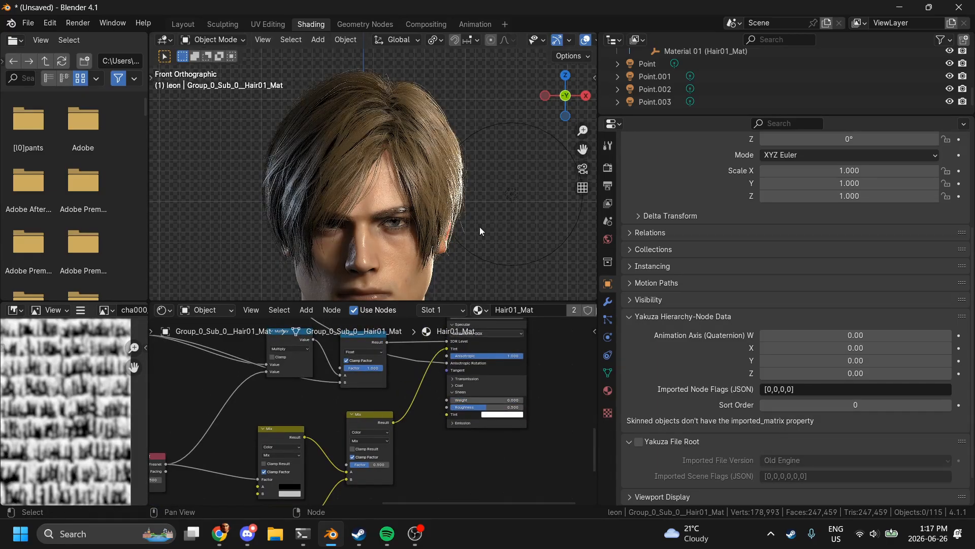
# Step: Inspect the hair up close from the front and set the first Multiply node's value to 15
pyautogui.scroll(-3, 486, 208)
pyautogui.moveTo(559, 349); pyautogui.dragTo(425, 372, button='middle')
pyautogui.hscroll(-3, 425, 372)
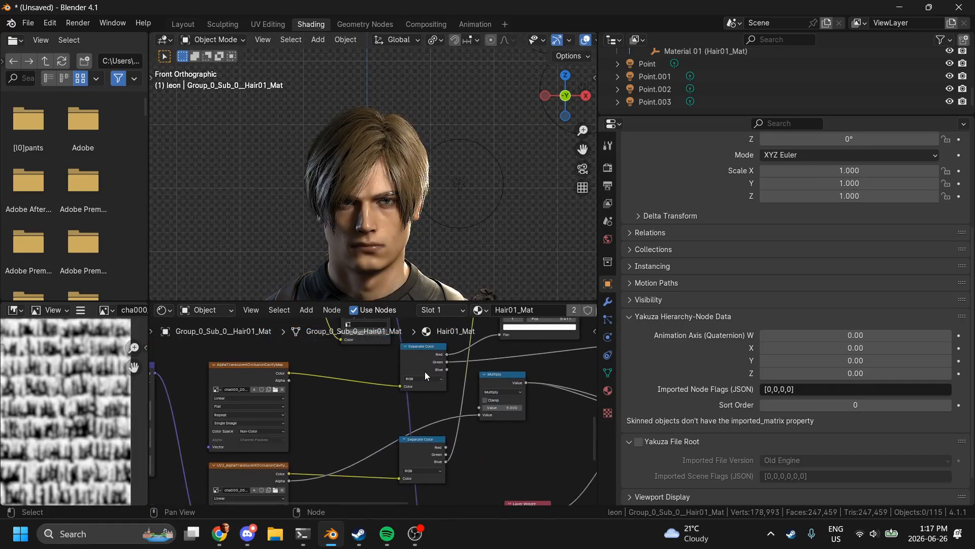
pyautogui.scroll(2, 425, 372)
pyautogui.hscroll(3, 424, 372)
pyautogui.keyDown('ctrl'); pyautogui.scroll(2, 425, 372); pyautogui.keyUp('ctrl')
pyautogui.scroll(3, 425, 370)
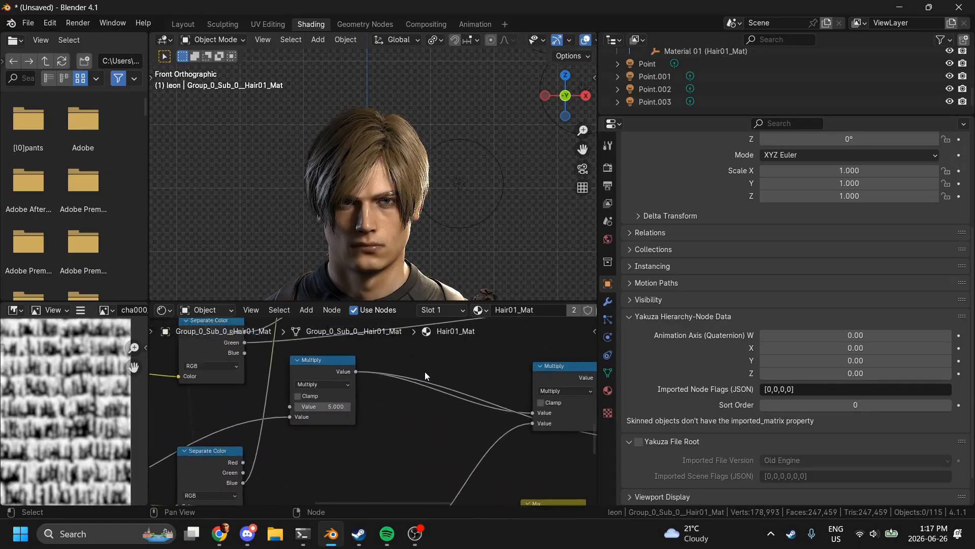
pyautogui.scroll(6, 366, 188)
pyautogui.scroll(-6, 367, 187)
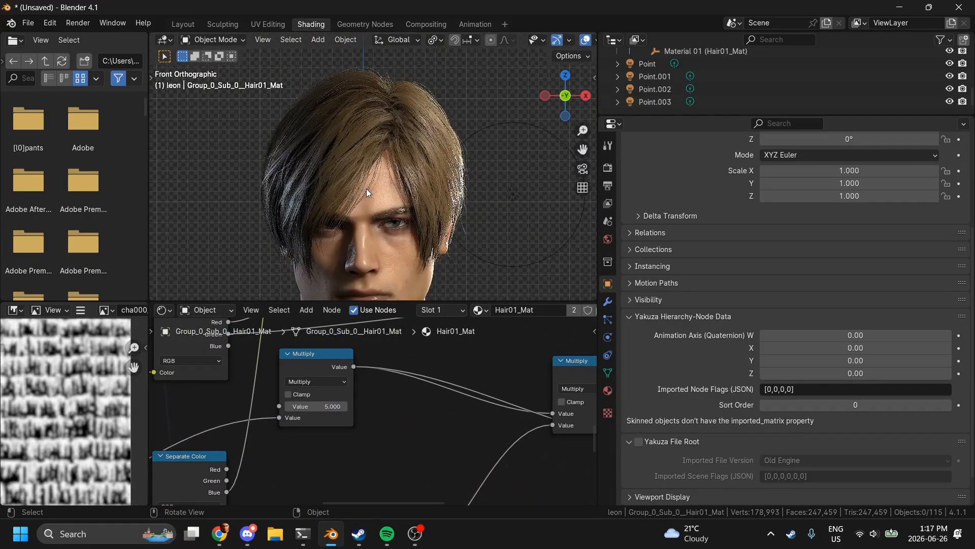
pyautogui.moveTo(548, 97)
pyautogui.mouseDown()
pyautogui.moveTo(468, 98)
pyautogui.moveTo(533, 105)
pyautogui.moveTo(341, 160)
pyautogui.moveTo(290, 147)
pyautogui.moveTo(249, 120)
pyautogui.moveTo(308, 146)
pyautogui.moveTo(550, 97)
pyautogui.mouseUp()
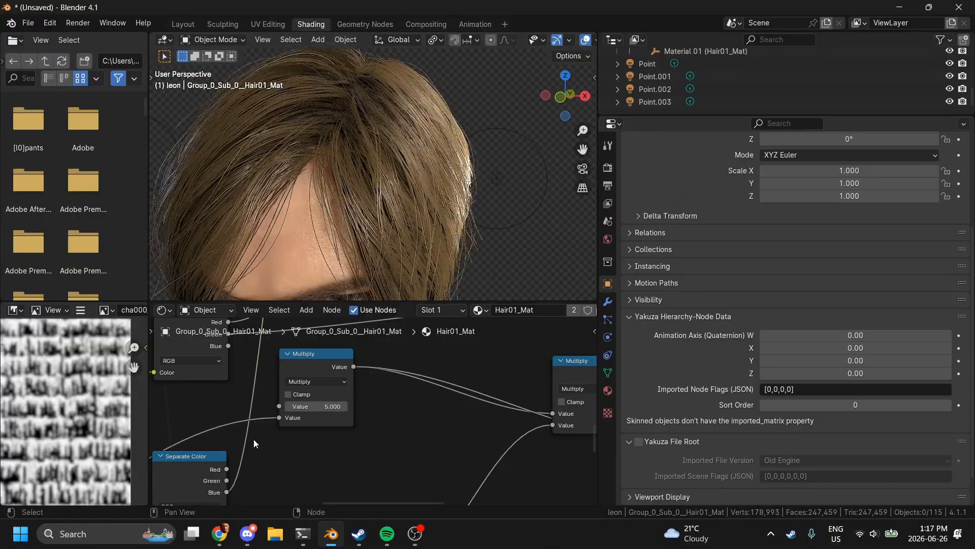
pyautogui.click(315, 407)
pyautogui.write('15')
pyautogui.press('Return')
# Step: Examine the hair's specular highlights near and far, from the front, at an angle and from the back
pyautogui.scroll(-6, 411, 264)
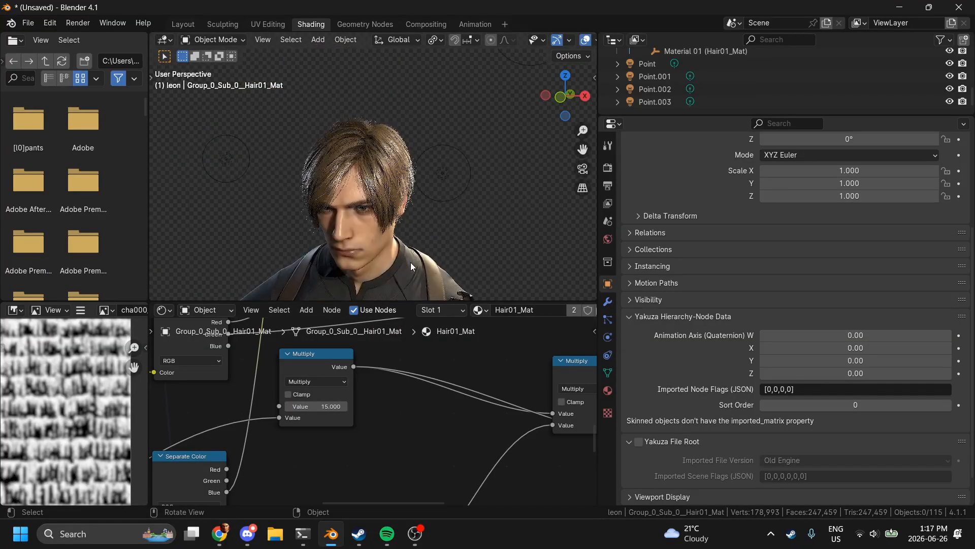
pyautogui.scroll(6, 468, 230)
pyautogui.scroll(-2, 467, 230)
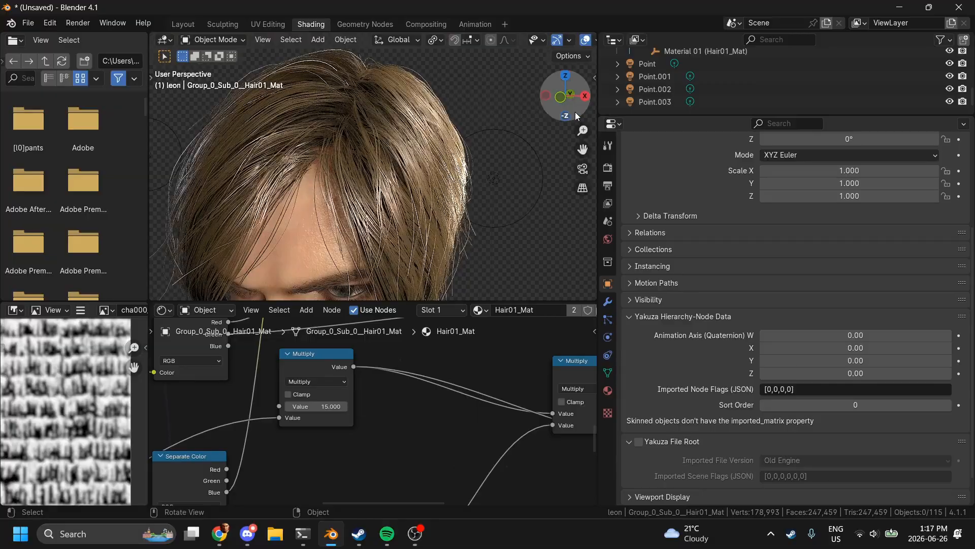
pyautogui.moveTo(568, 102); pyautogui.dragTo(203, 104)
pyautogui.scroll(-10, 526, 101)
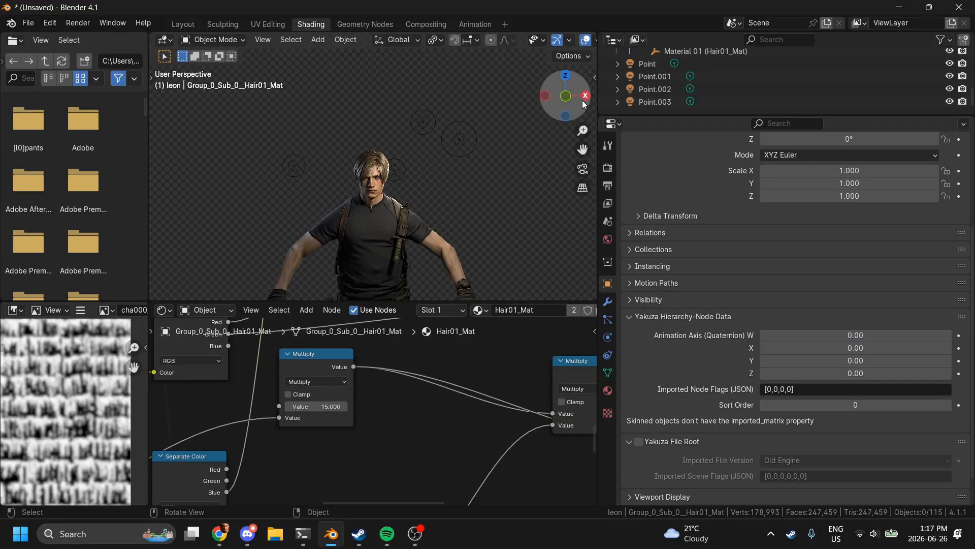
pyautogui.click(565, 96)
pyautogui.scroll(8, 502, 130)
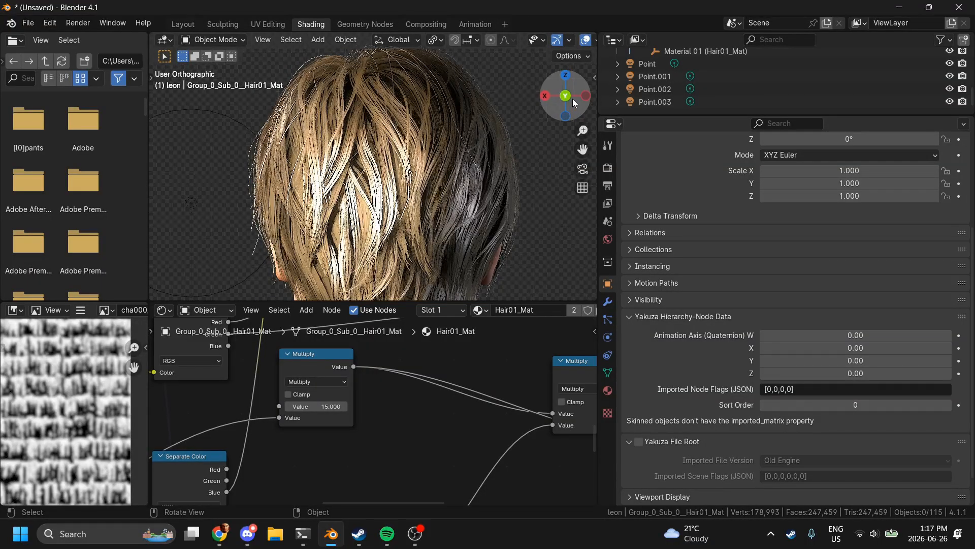
pyautogui.click(565, 96)
pyautogui.scroll(-4, 572, 99)
# Step: Select the hair mesh in the Layout workspace and return to the Shading workspace
pyautogui.click(538, 199)
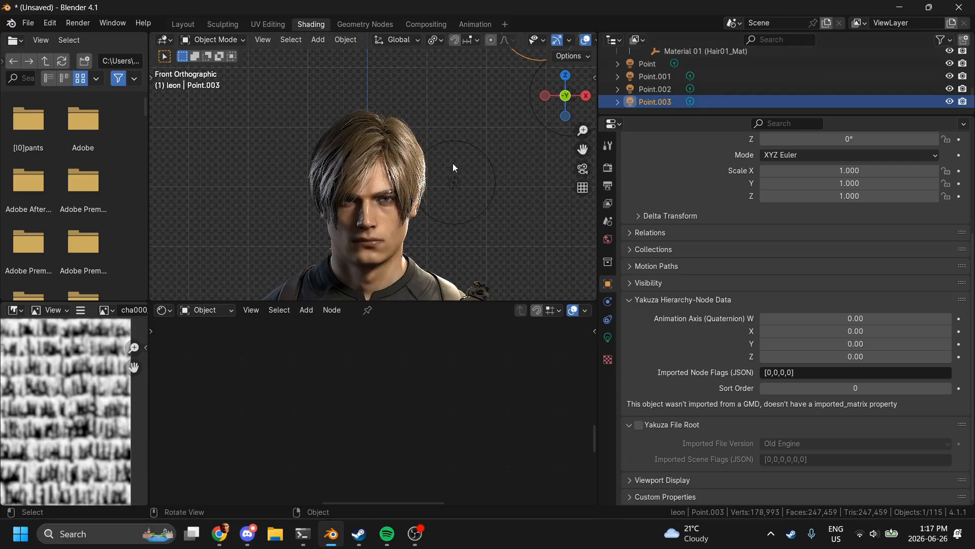
pyautogui.click(198, 20)
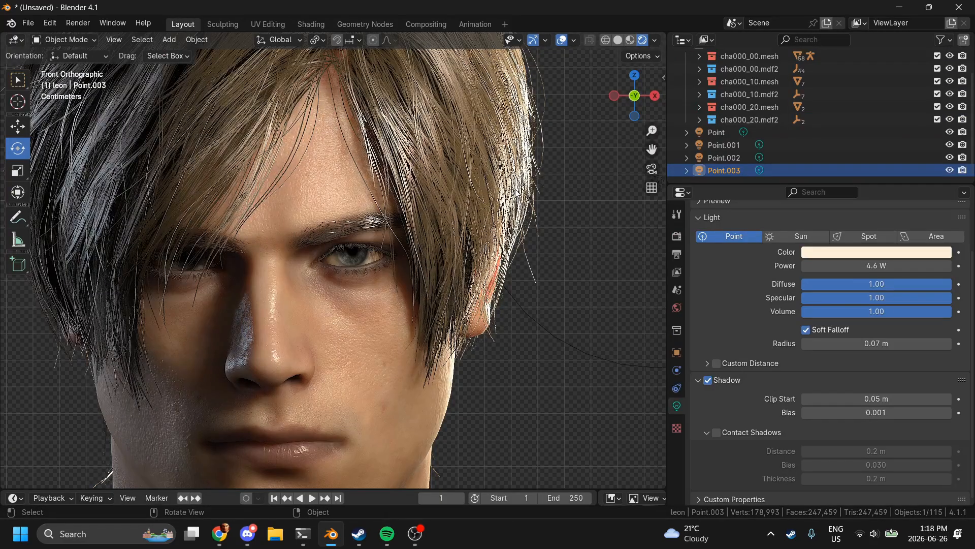
pyautogui.scroll(-5, 515, 189)
pyautogui.click(355, 218)
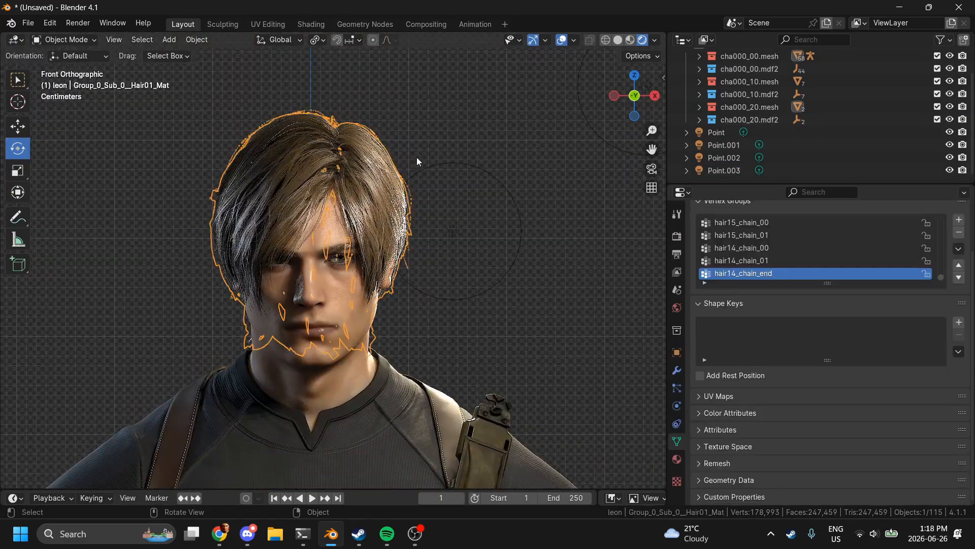
pyautogui.click(311, 24)
# Step: Look over the hair shader nodes and switch to Chrome to view the Resident Evil 4 Remake reference image
pyautogui.scroll(-4, 379, 365)
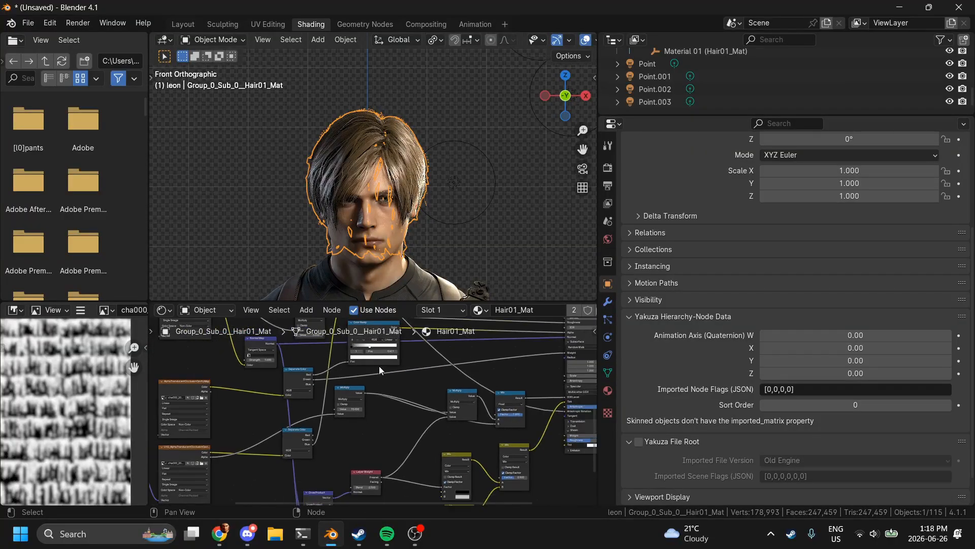
pyautogui.hscroll(5, 379, 366)
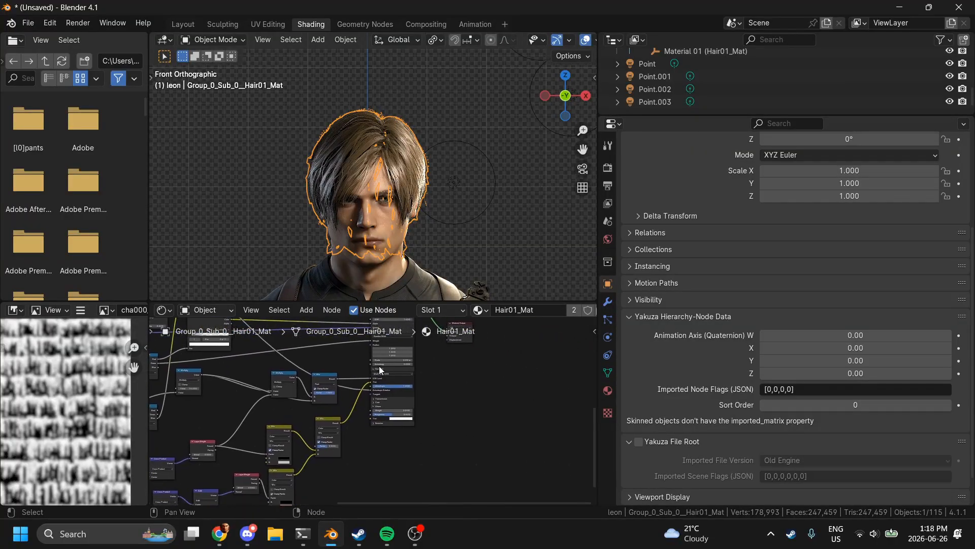
pyautogui.click(218, 544)
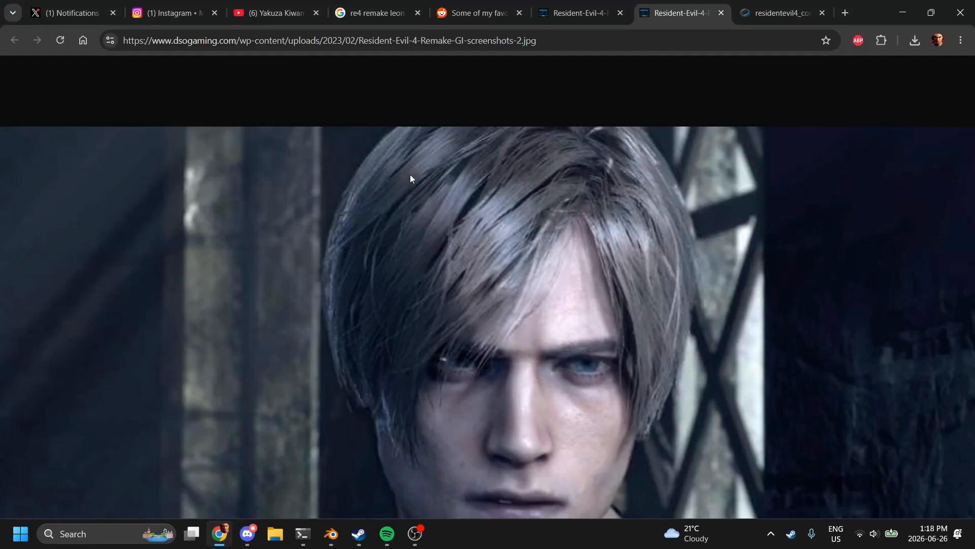
# Step: Switch to Blender, select the hair mesh and try a Principled BSDF Sheen Weight of 1.000, comparing it with the Chrome reference image
pyautogui.click(343, 535)
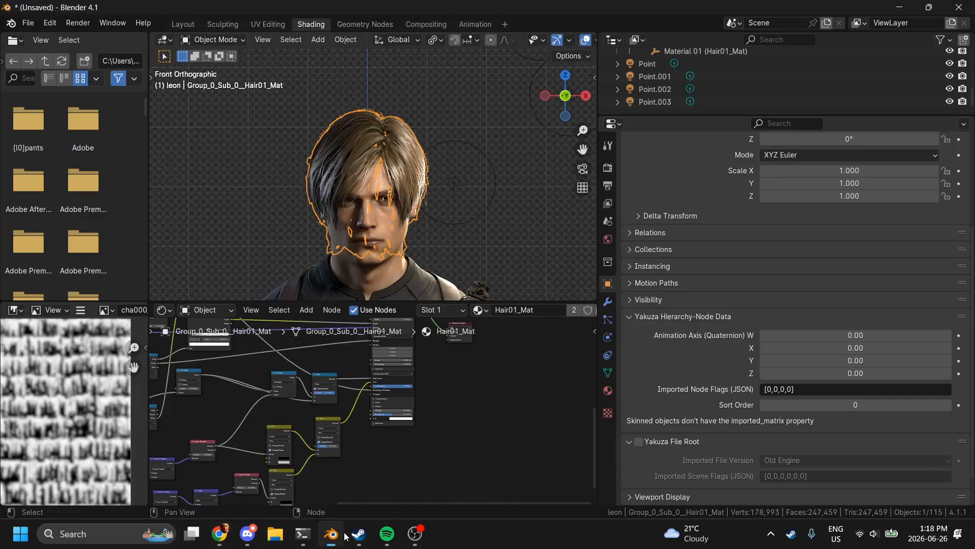
pyautogui.click(492, 192)
pyautogui.click(521, 208)
pyautogui.scroll(4, 521, 209)
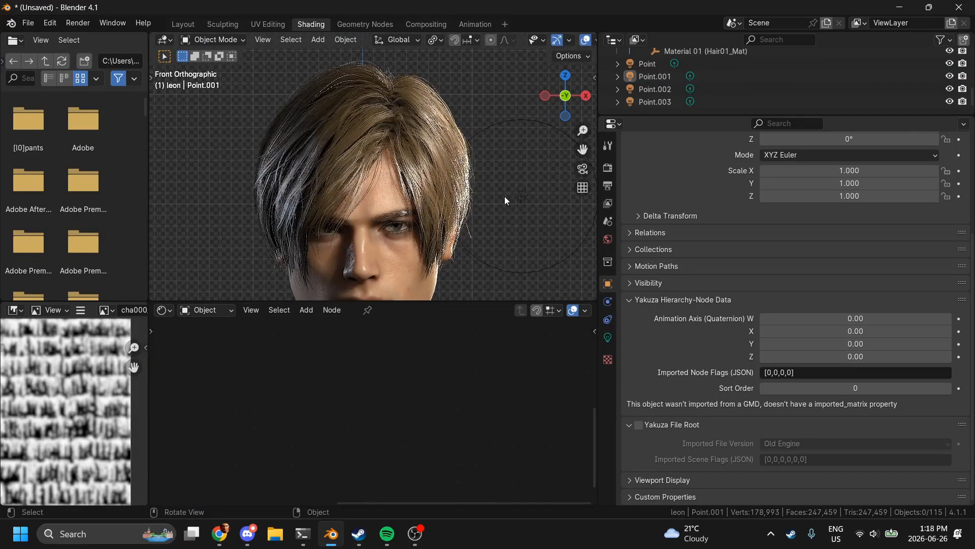
pyautogui.click(448, 144)
pyautogui.scroll(4, 382, 437)
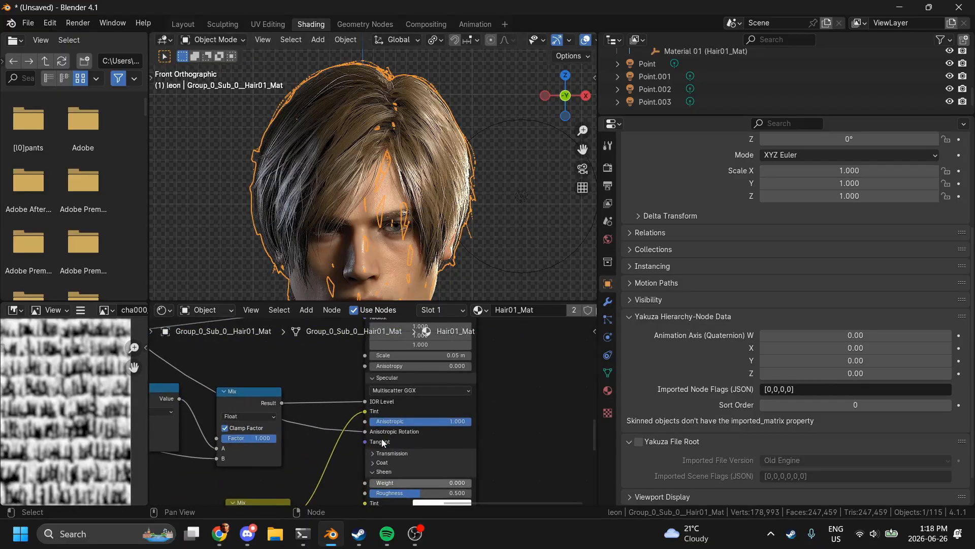
pyautogui.scroll(4, 382, 438)
pyautogui.moveTo(382, 438)
pyautogui.mouseDown()
pyautogui.moveTo(440, 438)
pyautogui.moveTo(349, 435)
pyautogui.moveTo(511, 435)
pyautogui.mouseUp()
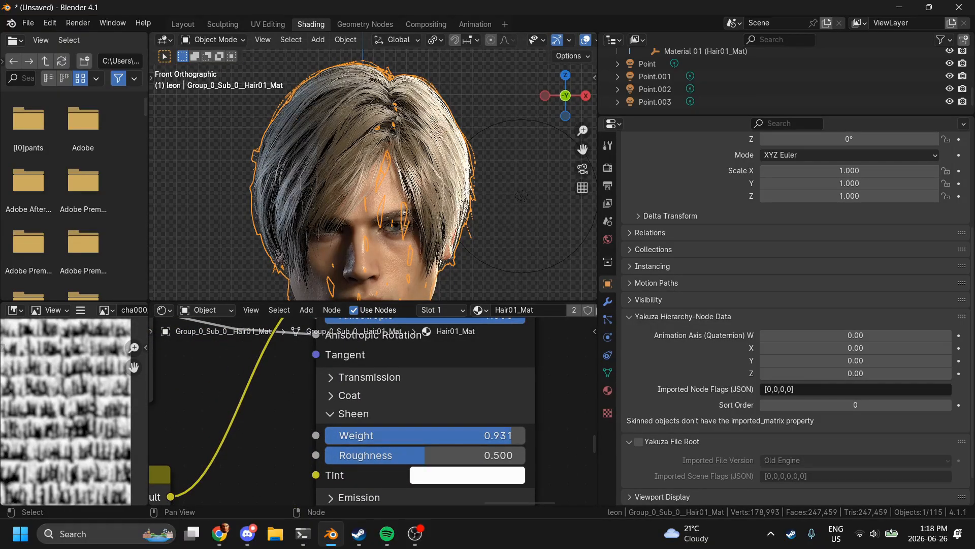
pyautogui.click(227, 537)
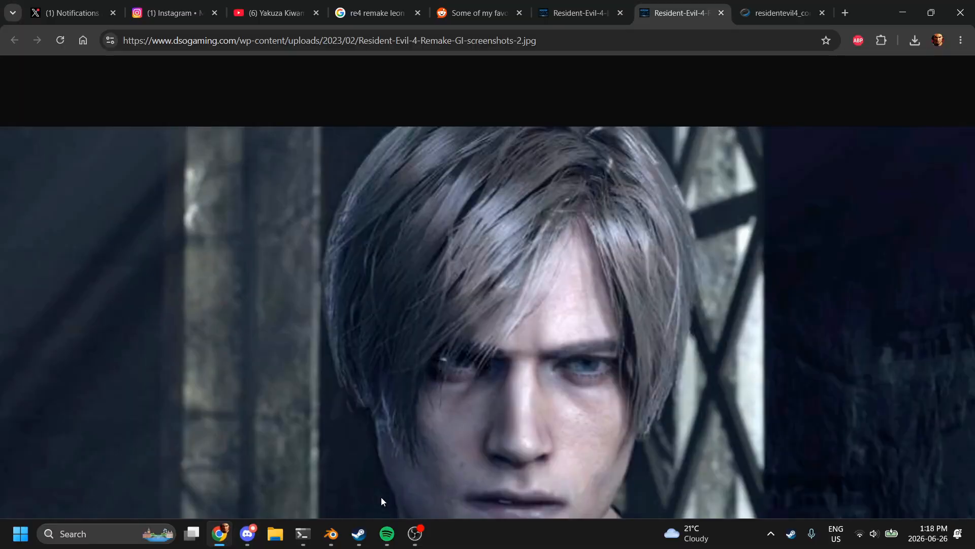
pyautogui.click(331, 535)
pyautogui.moveTo(511, 435); pyautogui.dragTo(525, 435)
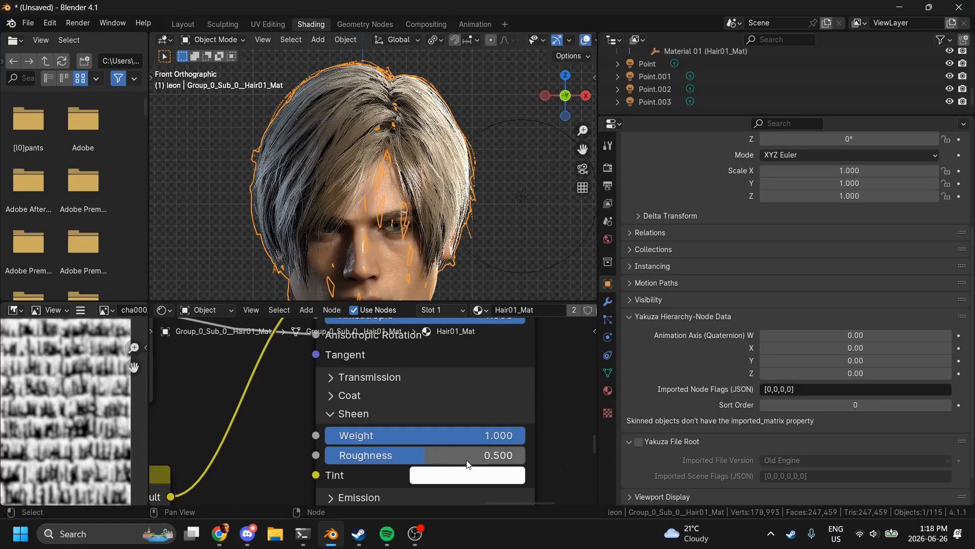
# Step: Return the hair shader's Sheen Weight to 0.000 and its Sheen Roughness to 0.5
pyautogui.moveTo(425, 455)
pyautogui.mouseDown()
pyautogui.moveTo(354, 455)
pyautogui.moveTo(413, 455)
pyautogui.moveTo(324, 434)
pyautogui.mouseUp()
pyautogui.scroll(-3, 385, 379)
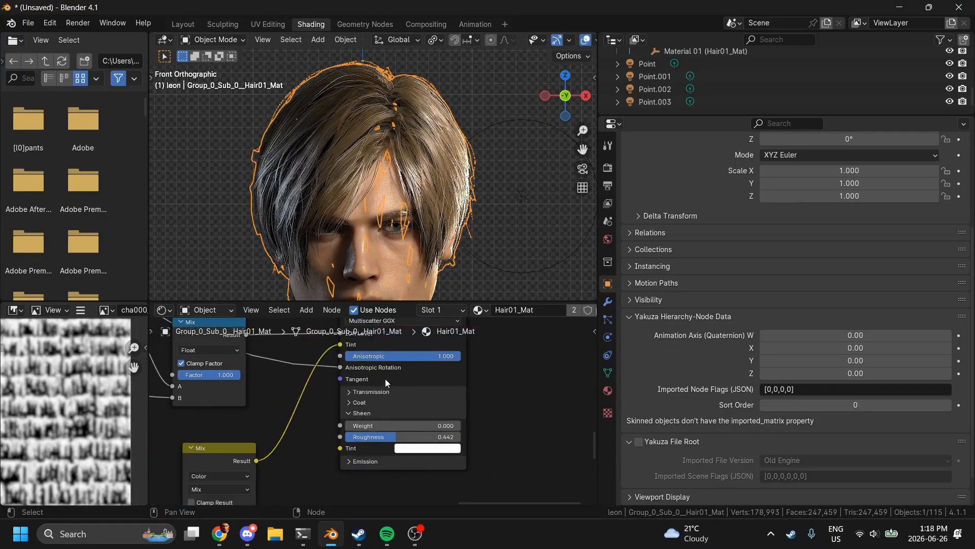
pyautogui.doubleClick(409, 436)
pyautogui.write('.5')
pyautogui.press('Return')
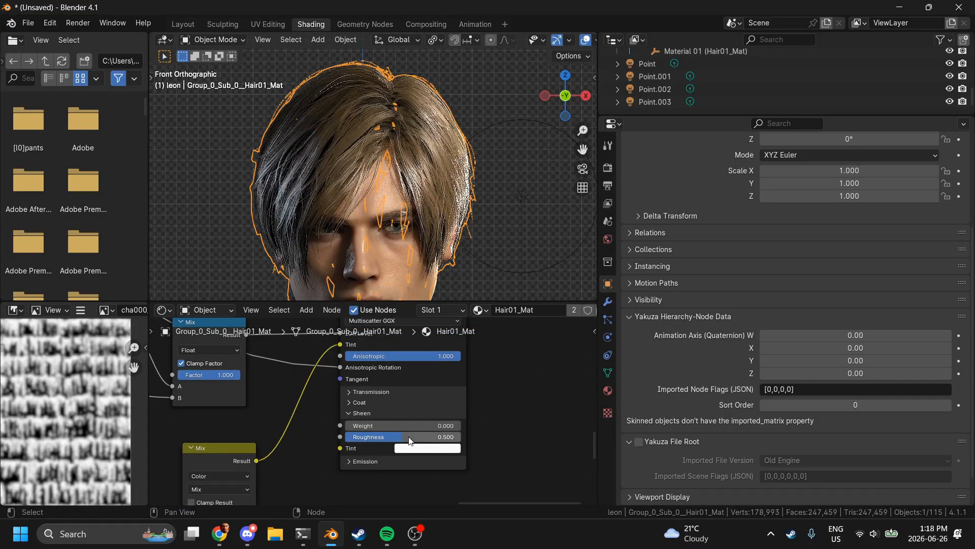
# Step: Make the hair mesh active, clear the selection and look at the hair without its selection outline
pyautogui.hscroll(-8, 408, 436)
pyautogui.scroll(-10, 408, 437)
pyautogui.click(526, 209)
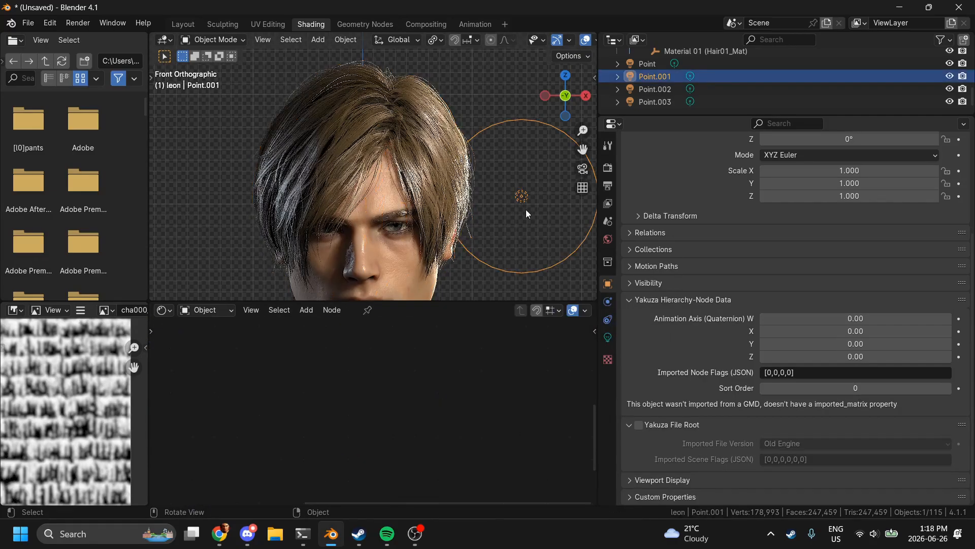
pyautogui.click(416, 135)
pyautogui.click(499, 85)
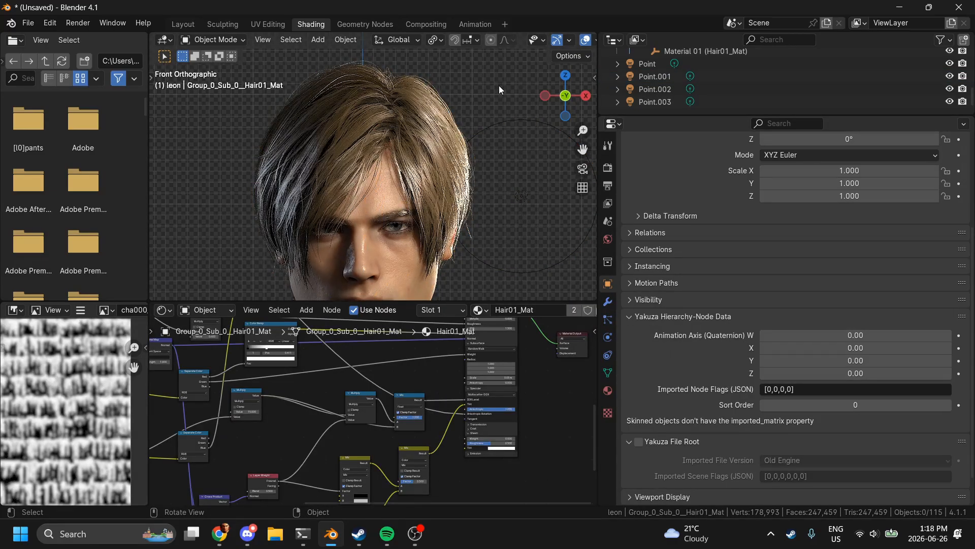
pyautogui.scroll(-5, 499, 85)
pyautogui.keyDown('ctrl'); pyautogui.scroll(-5, 468, 372); pyautogui.keyUp('ctrl')
# Step: Group all nodes between the image textures and the Material Output, including the Principled BSDF, into a node group
pyautogui.hotkey('ctrl', 'space')
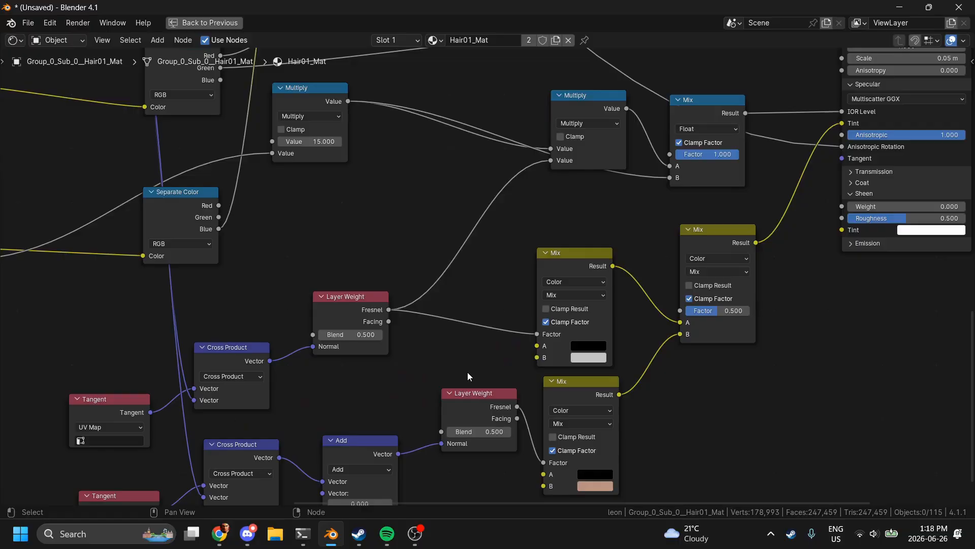
pyautogui.press('Home')
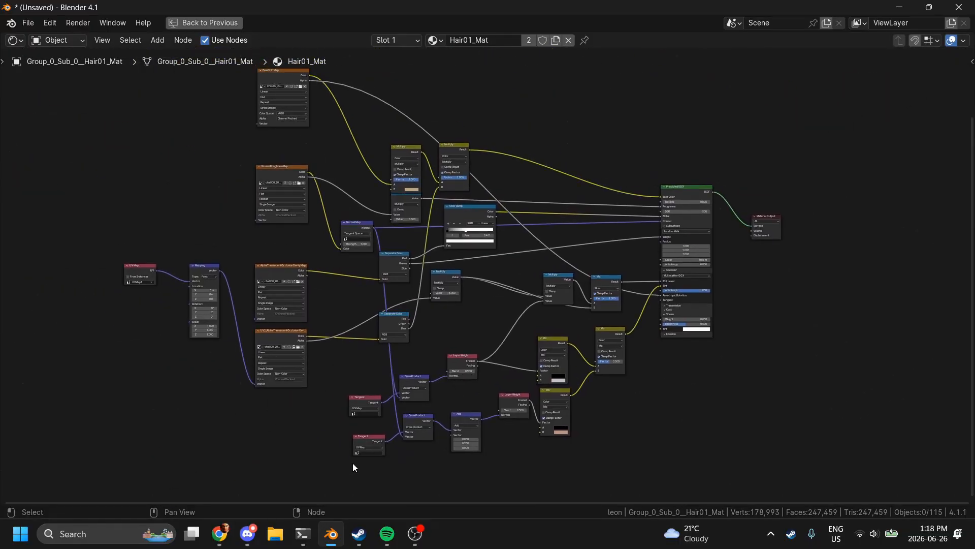
pyautogui.moveTo(352, 463); pyautogui.dragTo(503, 102)
pyautogui.click(584, 109)
pyautogui.moveTo(328, 119); pyautogui.dragTo(695, 462)
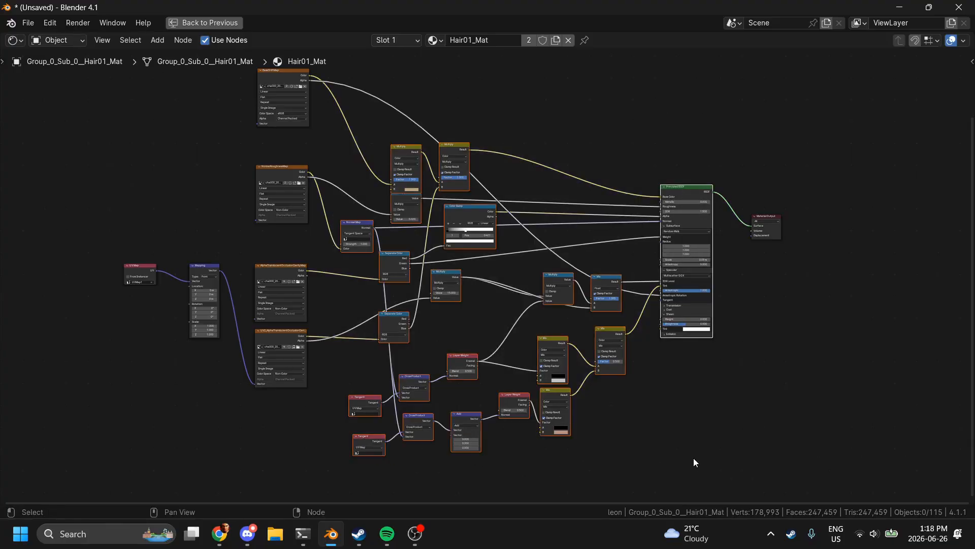
pyautogui.press('ctrl')
pyautogui.hotkey('ctrl', 'g')
# Step: Exit the node group to examine its input sockets, re-enter it and inspect the hair up close from the front
pyautogui.scroll(4, 684, 417)
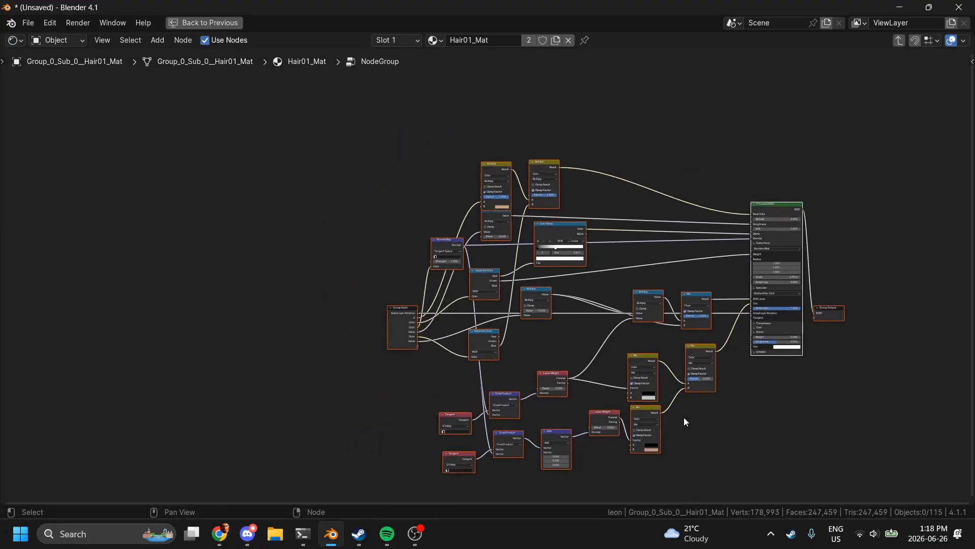
pyautogui.press('Tab')
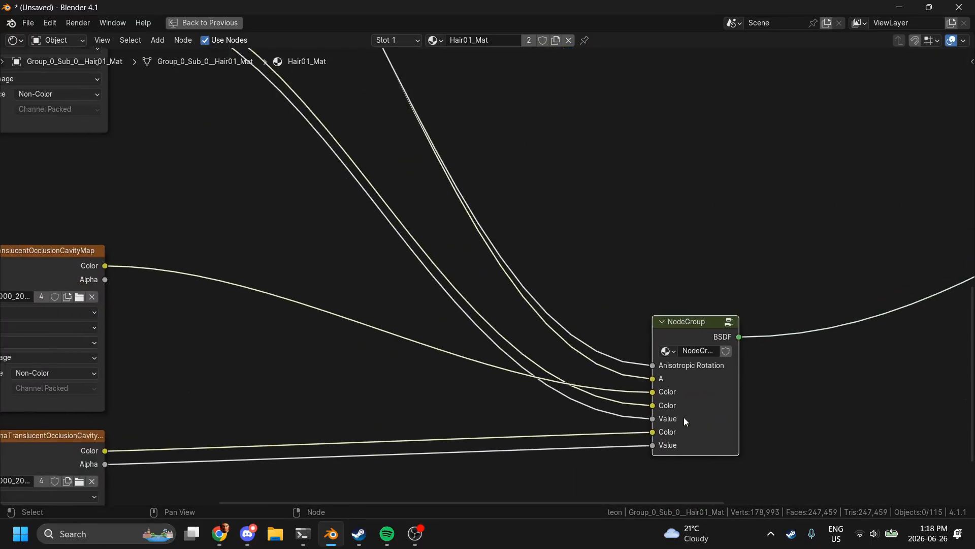
pyautogui.scroll(-3, 684, 416)
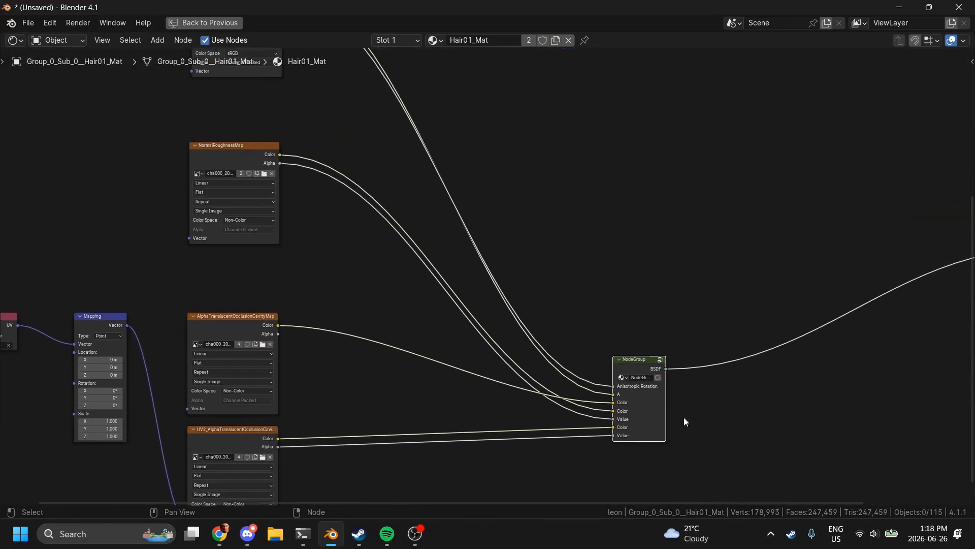
pyautogui.click(664, 361)
pyautogui.hscroll(5, 679, 369)
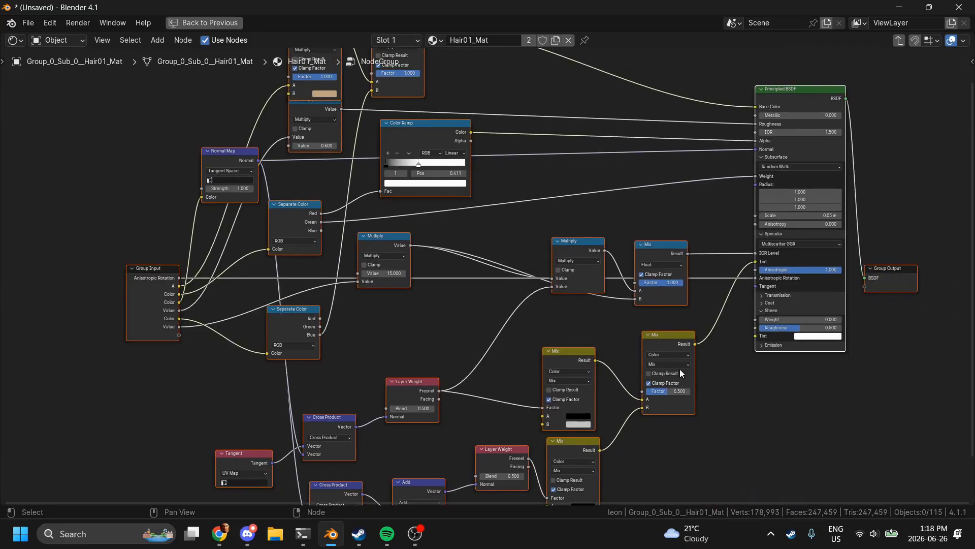
pyautogui.hotkey('ctrl', 'space')
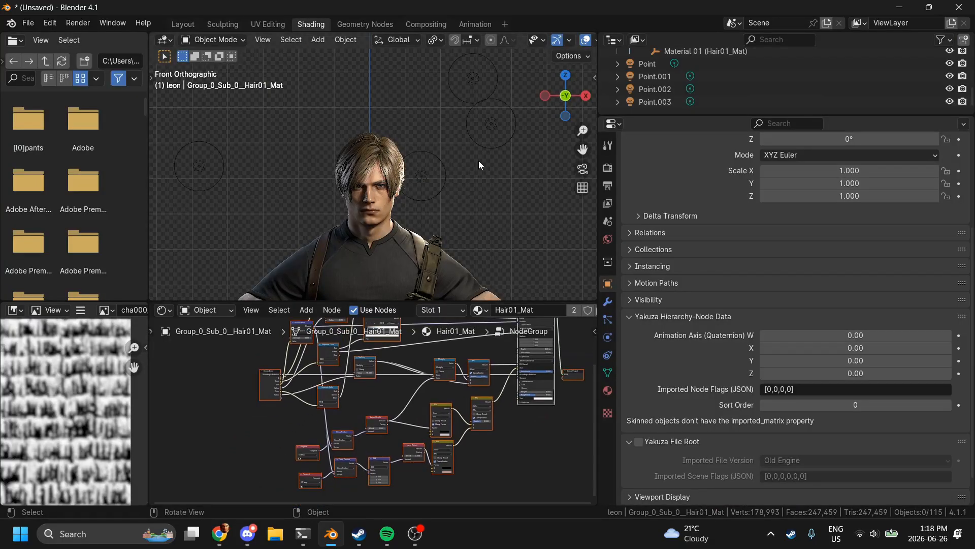
pyautogui.scroll(3, 479, 161)
pyautogui.scroll(2, 339, 418)
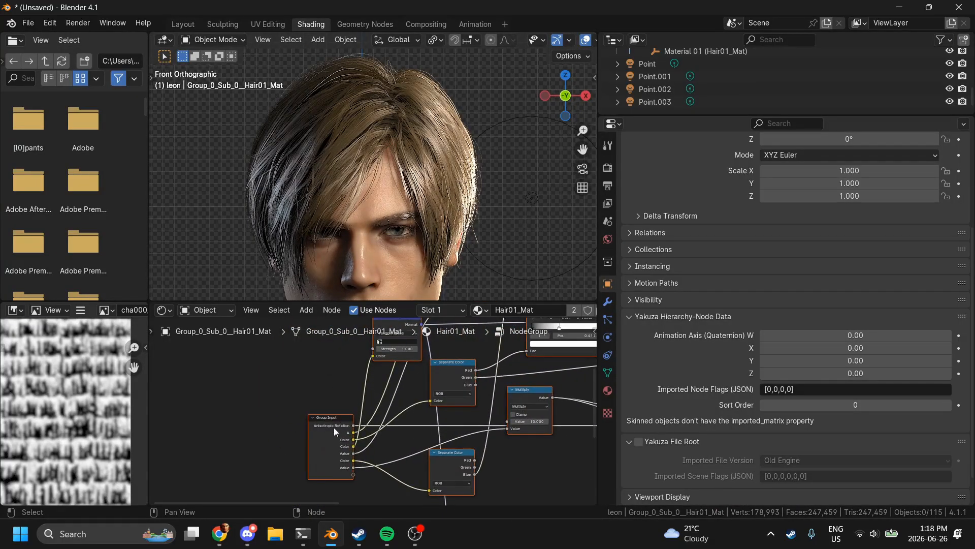
# Step: Insert a Math node between the upper Layer Weight's Fresnel output and the Factor of its colour Mix node
pyautogui.scroll(2, 334, 427)
pyautogui.hscroll(3, 334, 428)
pyautogui.scroll(-2, 334, 427)
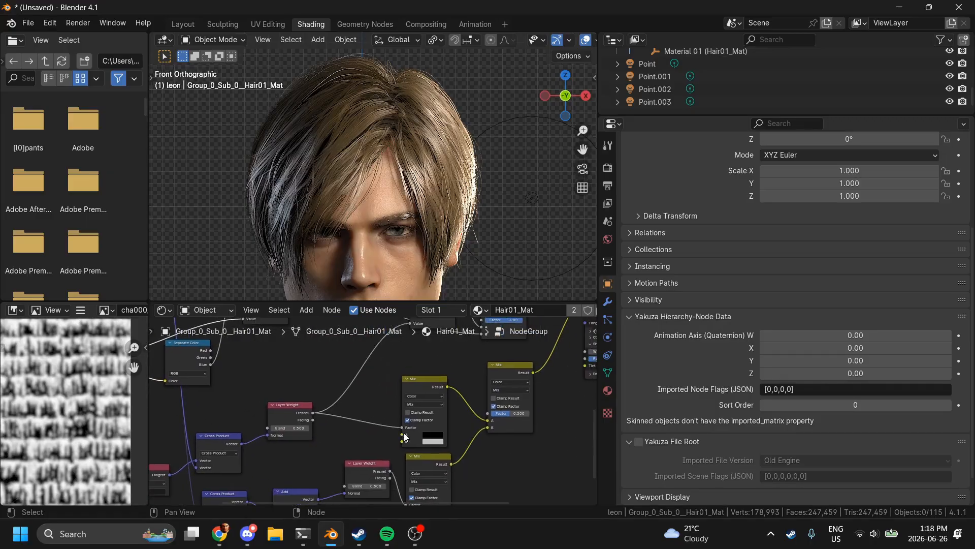
pyautogui.hotkey('shift', 'a')
pyautogui.write('mi')
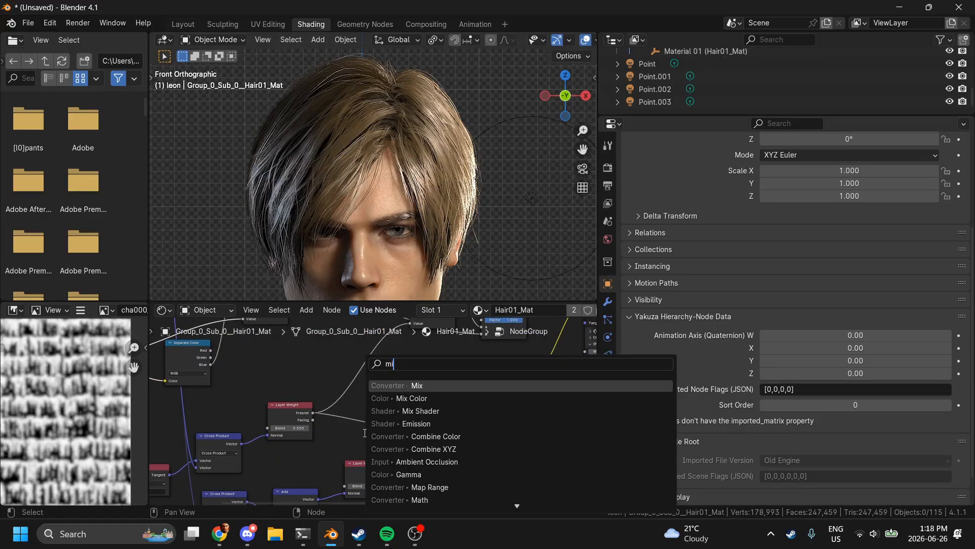
pyautogui.write('x')
pyautogui.press('BackSpace')
pyautogui.press('BackSpace')
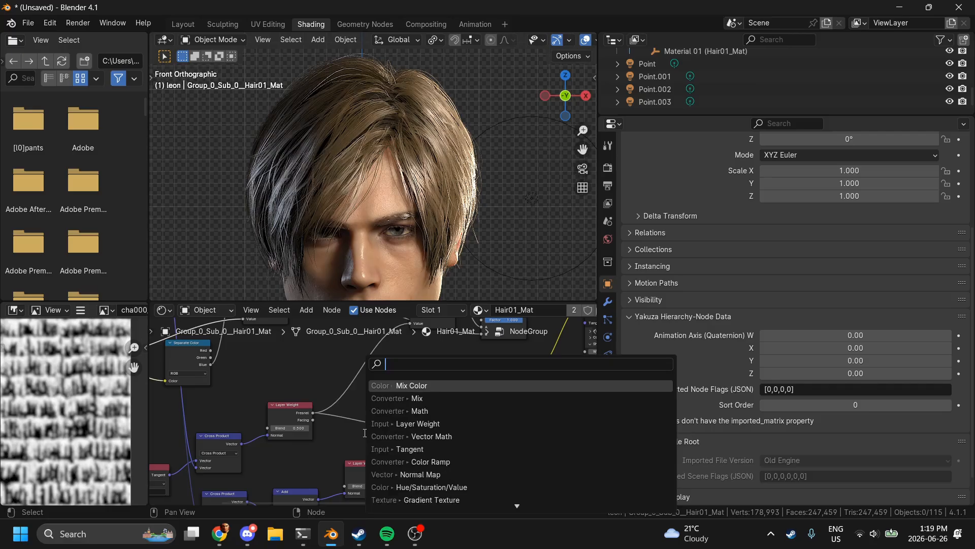
pyautogui.write('ath')
pyautogui.press('Return')
pyautogui.click(362, 420)
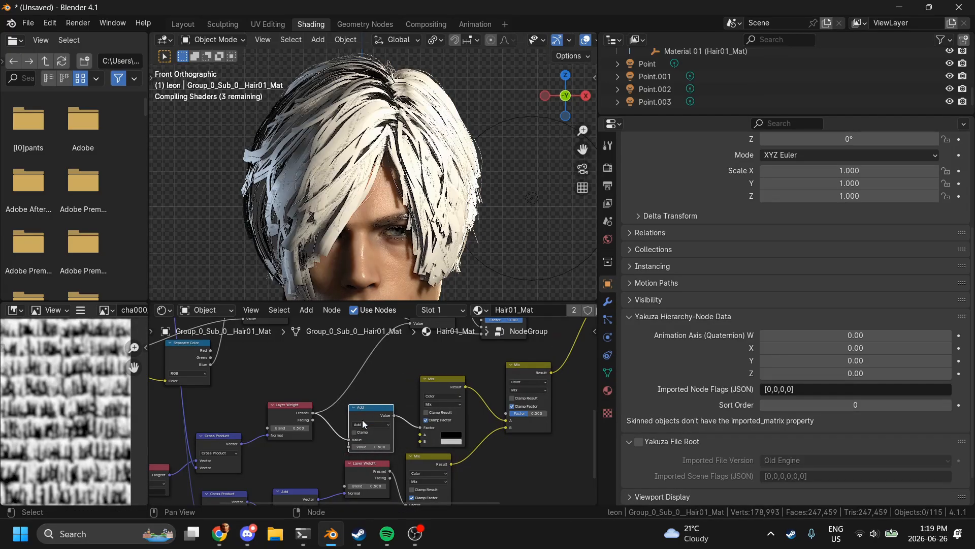
# Step: Set the new Math node to Multiply and connect the Group Input's Anisotropic Rotation to its second value
pyautogui.click(361, 421)
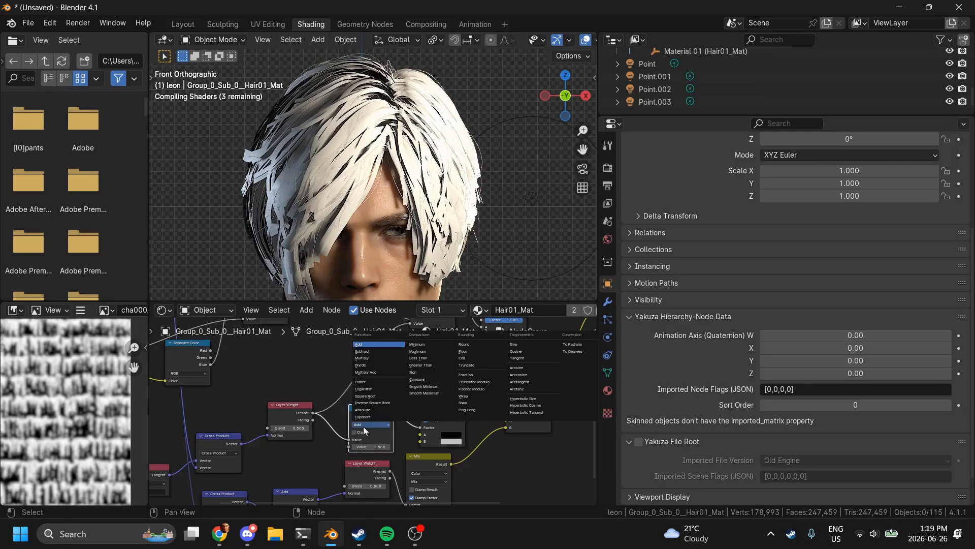
pyautogui.click(365, 358)
pyautogui.moveTo(297, 469); pyautogui.dragTo(365, 474, button='middle')
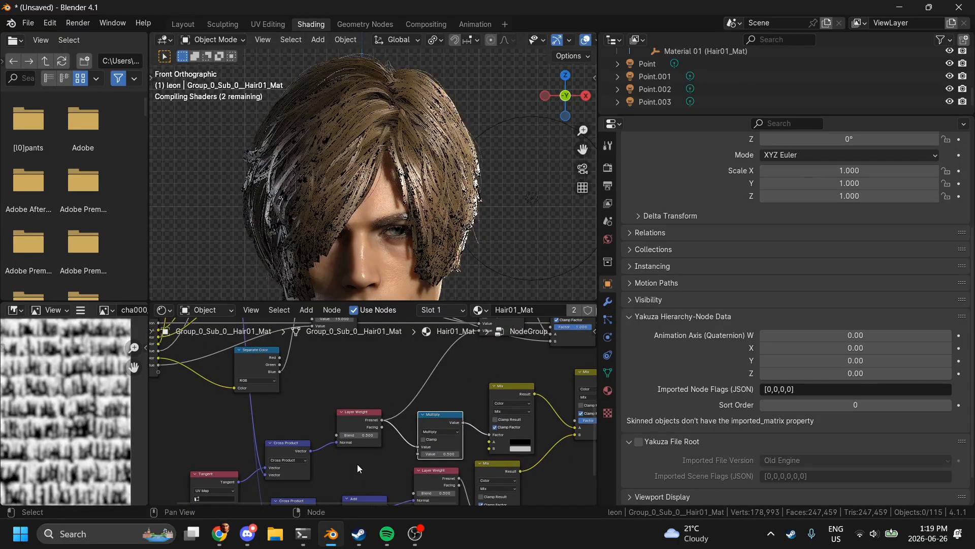
pyautogui.moveTo(250, 431); pyautogui.dragTo(391, 472, button='middle')
pyautogui.moveTo(411, 436); pyautogui.dragTo(286, 355, button='middle')
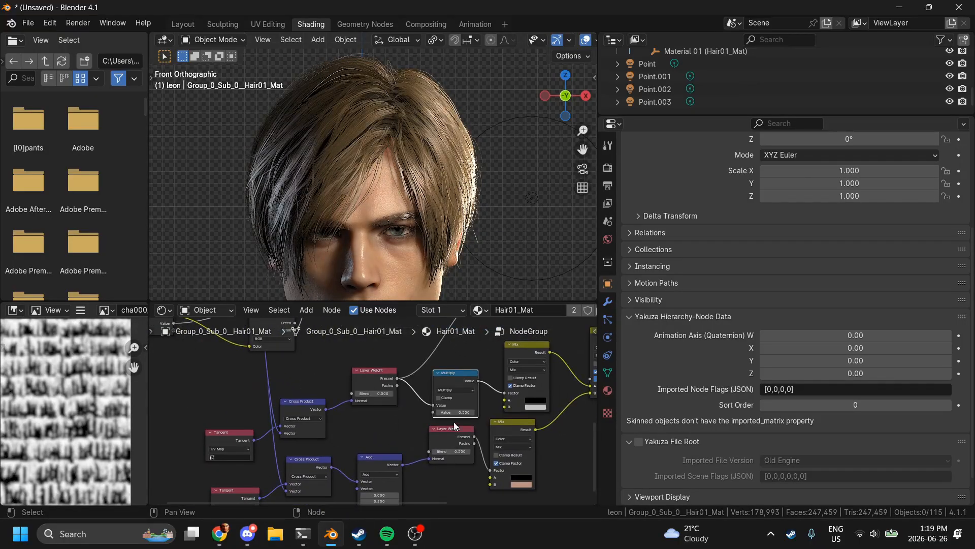
pyautogui.moveTo(434, 416); pyautogui.dragTo(227, 394)
# Step: Insert a matching Multiply node between the lower Layer Weight and its Mix Factor, fed by the Group Input's Anisotropic Rotation
pyautogui.moveTo(345, 498); pyautogui.dragTo(212, 375, button='middle')
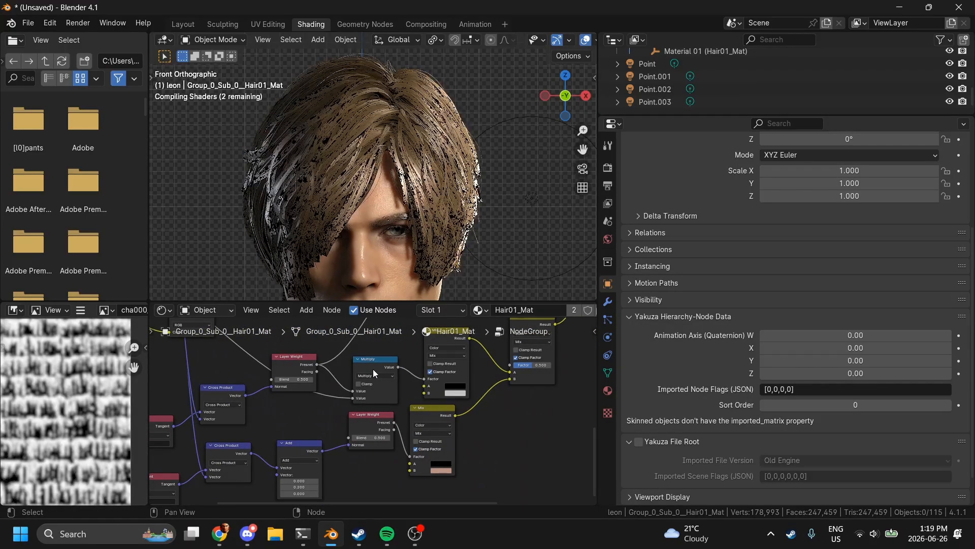
pyautogui.moveTo(373, 369); pyautogui.dragTo(238, 380)
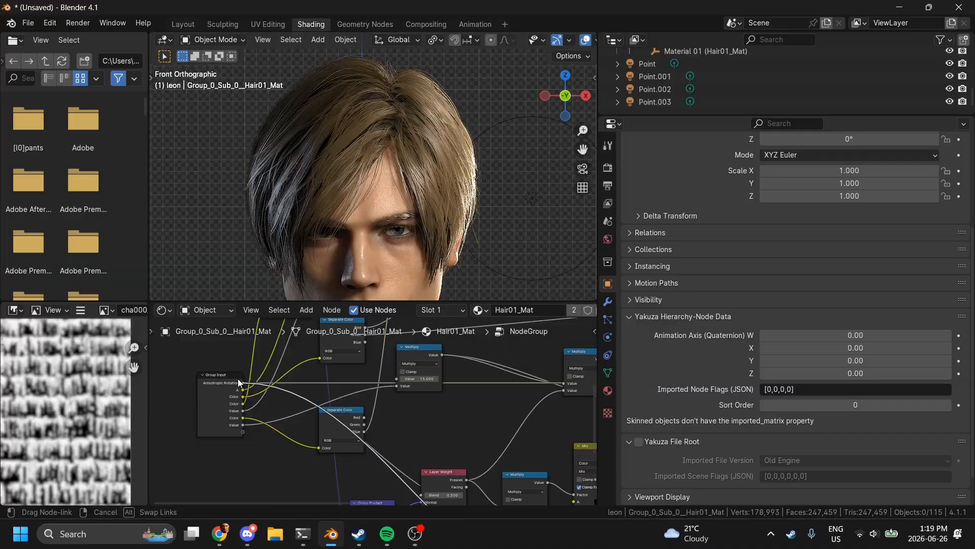
pyautogui.hscroll(5, 371, 393)
pyautogui.scroll(-4, 372, 394)
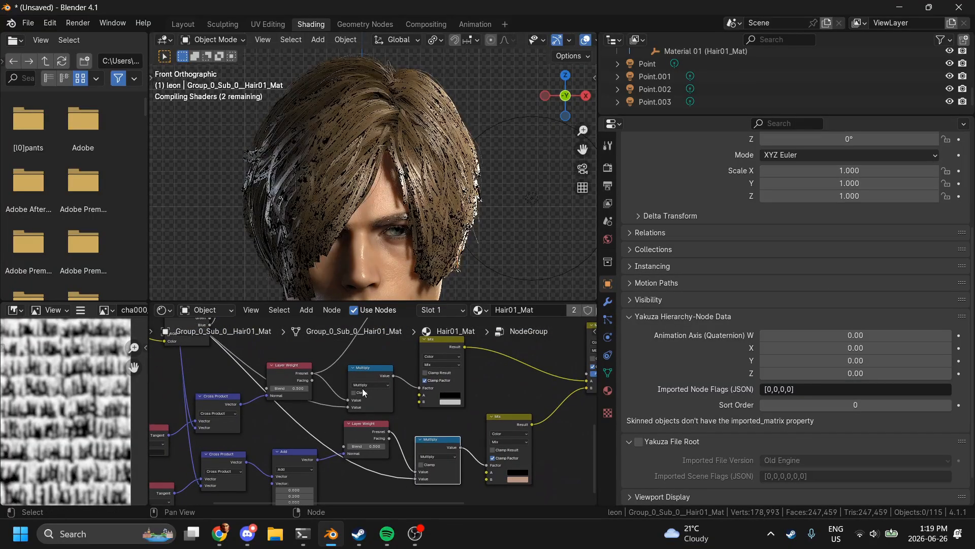
# Step: Check the hair from a raised angle and examine the group's node connections from the Group Input to the Principled BSDF
pyautogui.moveTo(489, 208); pyautogui.dragTo(553, 102, button='middle')
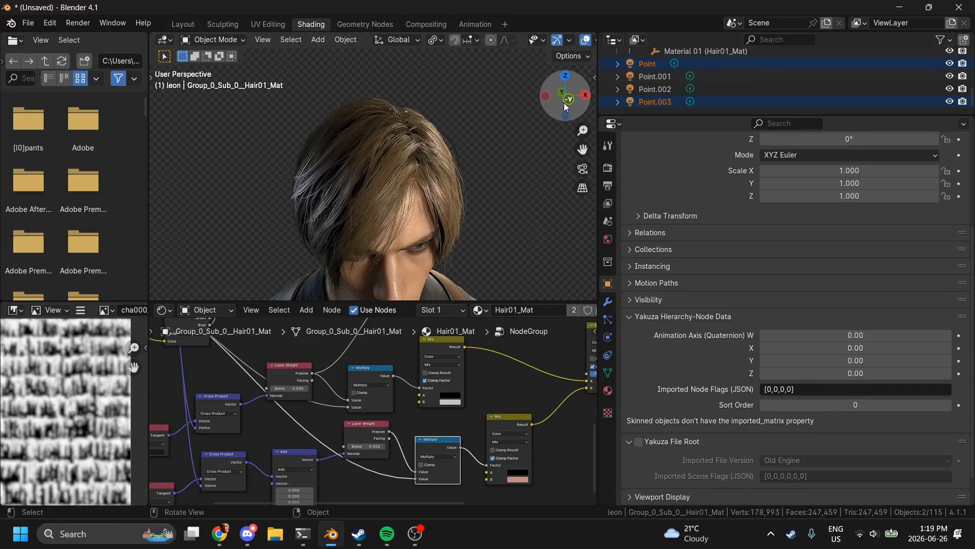
pyautogui.click(564, 102)
pyautogui.hotkey('ctrl', 'space')
pyautogui.scroll(2, 441, 428)
pyautogui.hscroll(-5, 441, 429)
pyautogui.scroll(6, 441, 428)
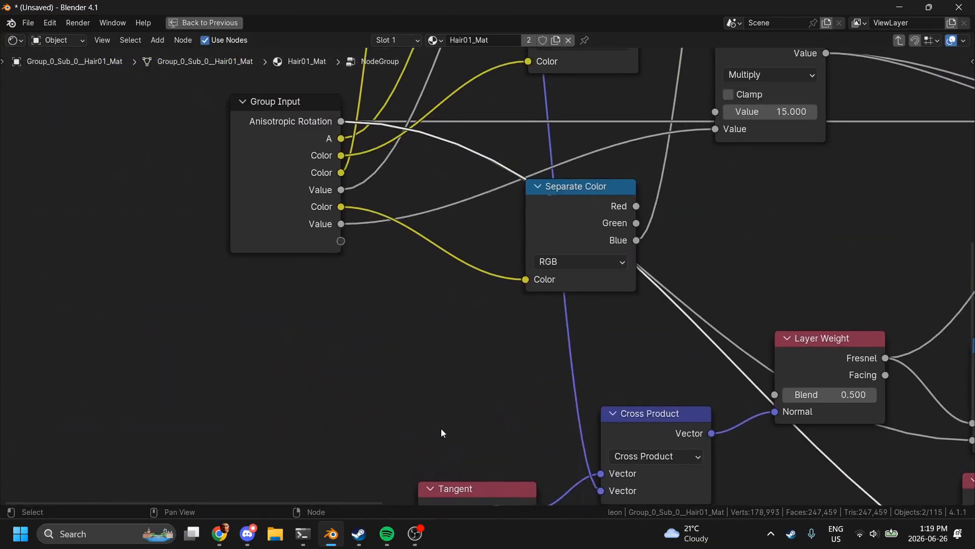
pyautogui.hscroll(2, 441, 428)
pyautogui.scroll(-3, 441, 428)
pyautogui.hscroll(2, 441, 428)
pyautogui.hscroll(6, 441, 428)
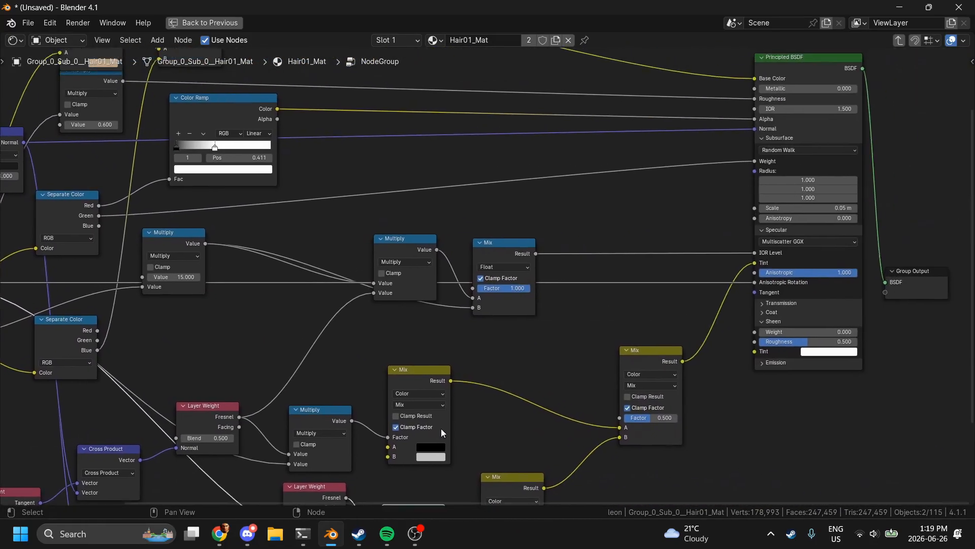
pyautogui.hscroll(-1, 441, 428)
pyautogui.hscroll(-1, 575, 413)
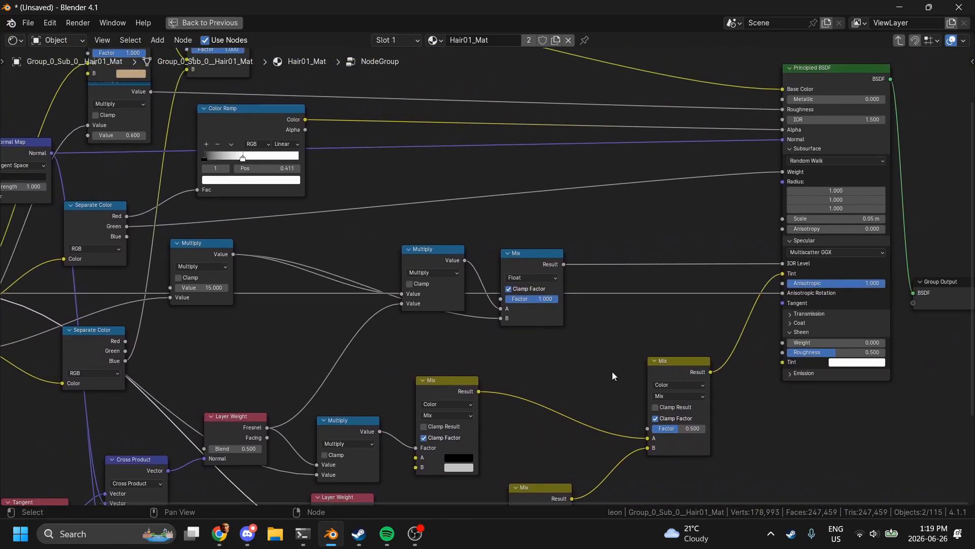
pyautogui.hscroll(-4, 589, 279)
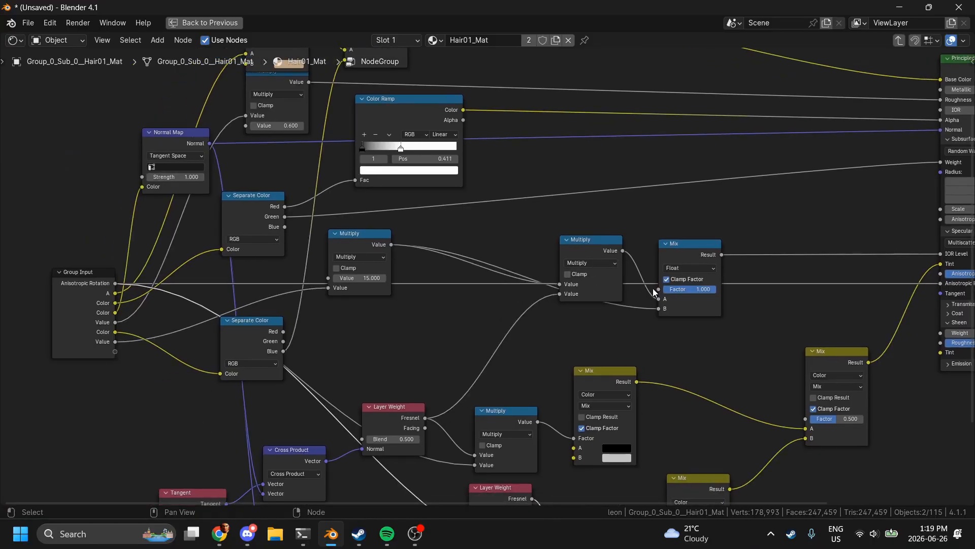
# Step: Expose the B colours of the two Mix nodes driven by the Layer Weights as new Group Input sockets
pyautogui.moveTo(654, 290); pyautogui.dragTo(680, 210, button='middle')
pyautogui.moveTo(599, 377); pyautogui.dragTo(148, 274)
pyautogui.moveTo(692, 484); pyautogui.dragTo(141, 280)
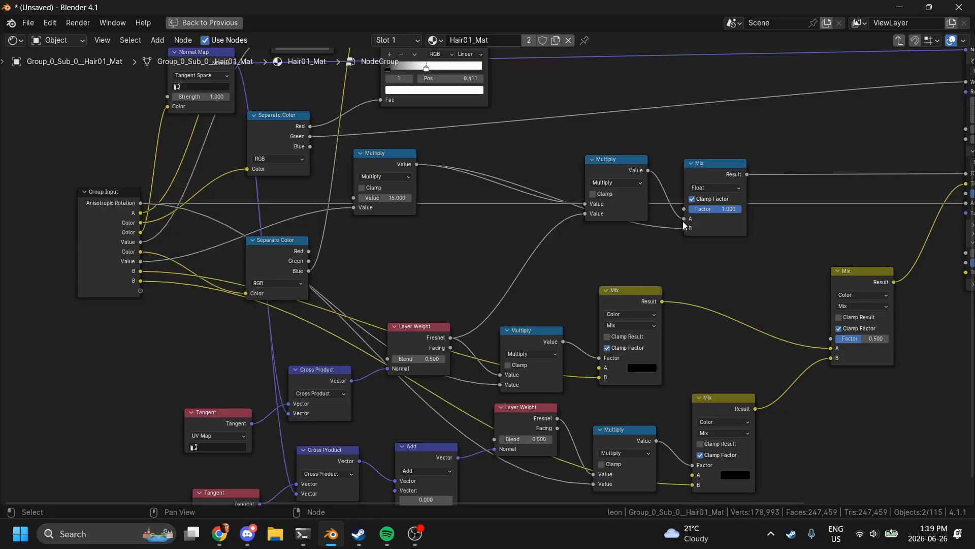
# Step: Expose the Float Mix node's Factor and the leftmost Multiply node's 15.000 value as new Group Input sockets, then display them in the material properties
pyautogui.moveTo(684, 209); pyautogui.dragTo(136, 293)
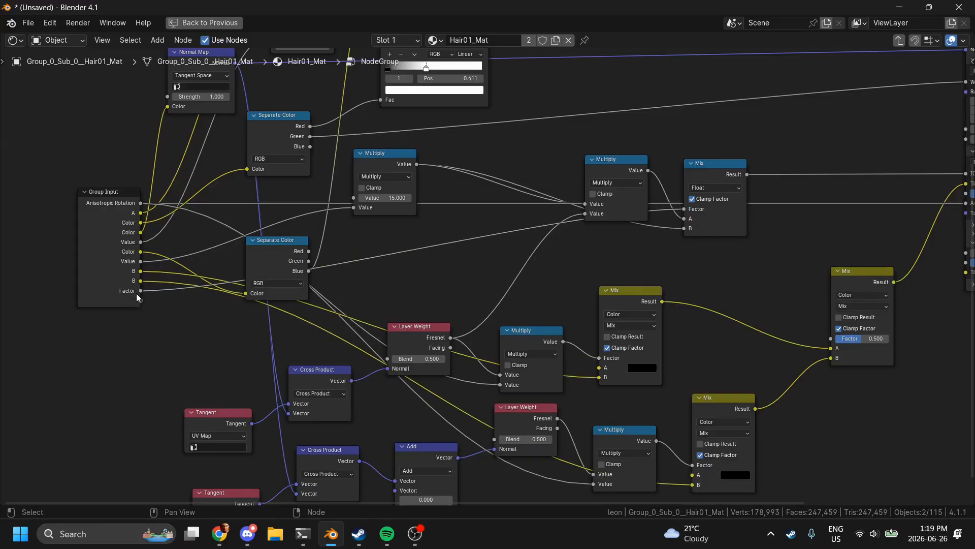
pyautogui.moveTo(354, 197); pyautogui.dragTo(142, 307)
pyautogui.press('n')
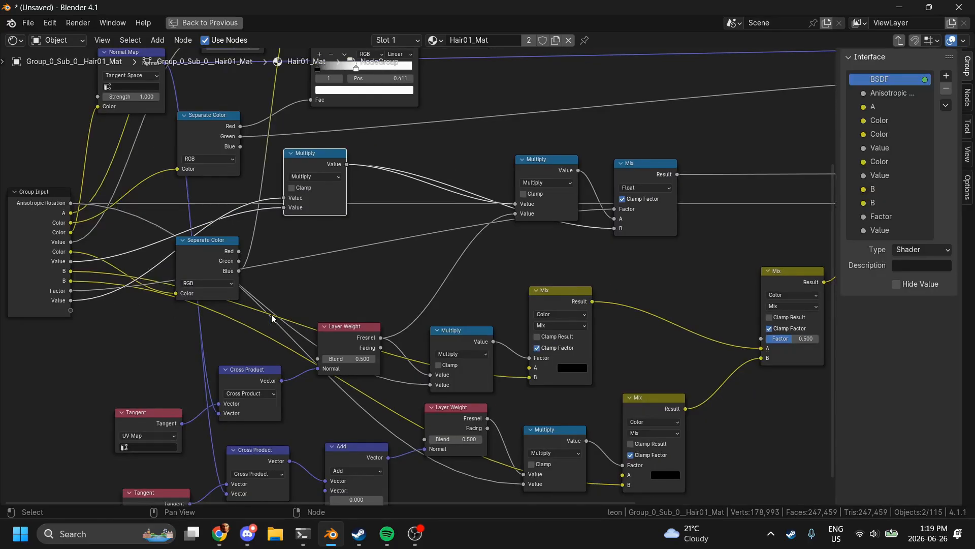
pyautogui.hotkey('ctrl', 'space')
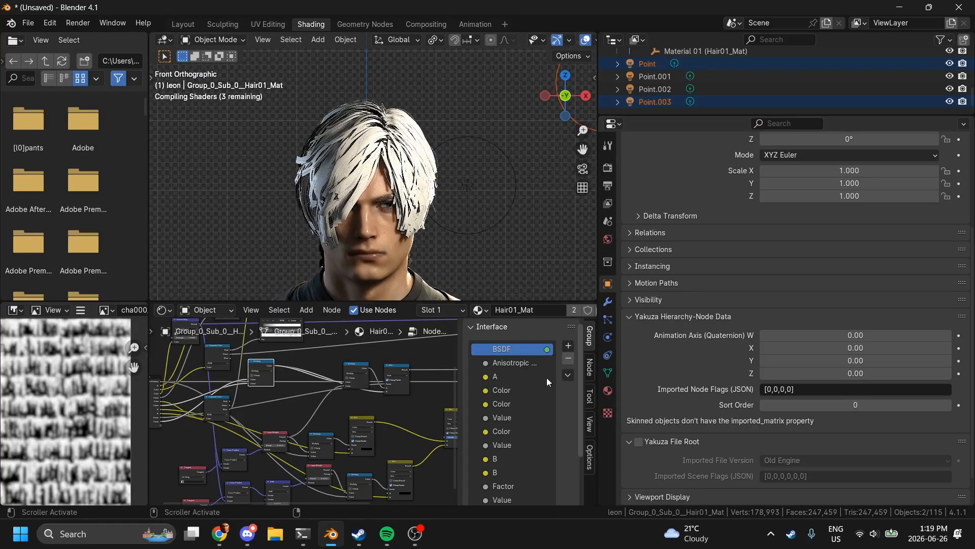
pyautogui.click(607, 390)
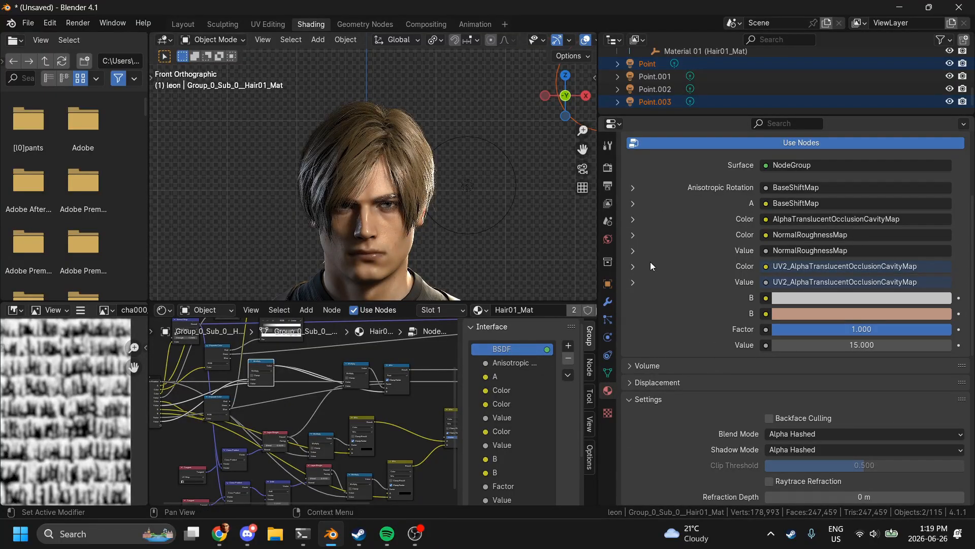
# Step: Expose the tan B colour of the Mix node above the Normal Map as another Group Input socket
pyautogui.scroll(2, 394, 169)
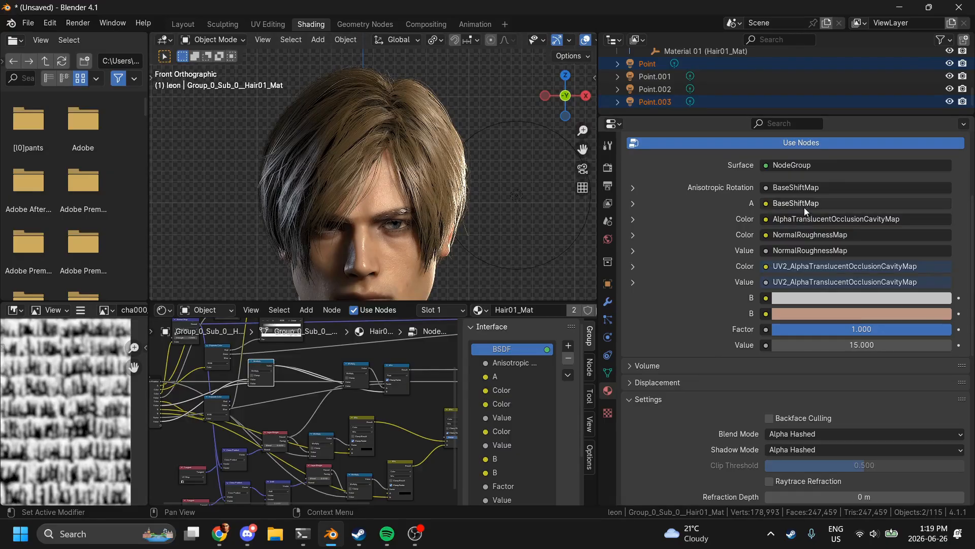
pyautogui.scroll(4, 698, 68)
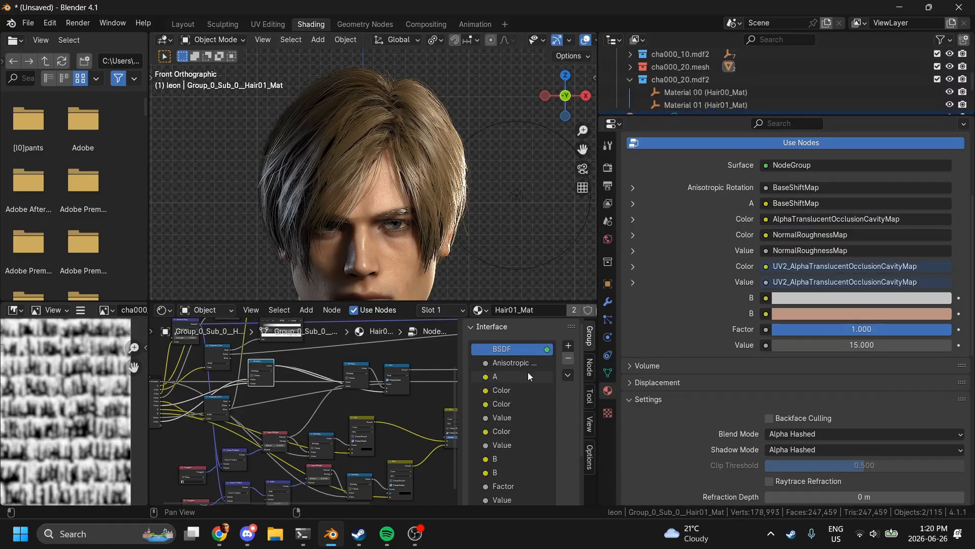
pyautogui.moveTo(408, 335); pyautogui.dragTo(425, 401, button='middle')
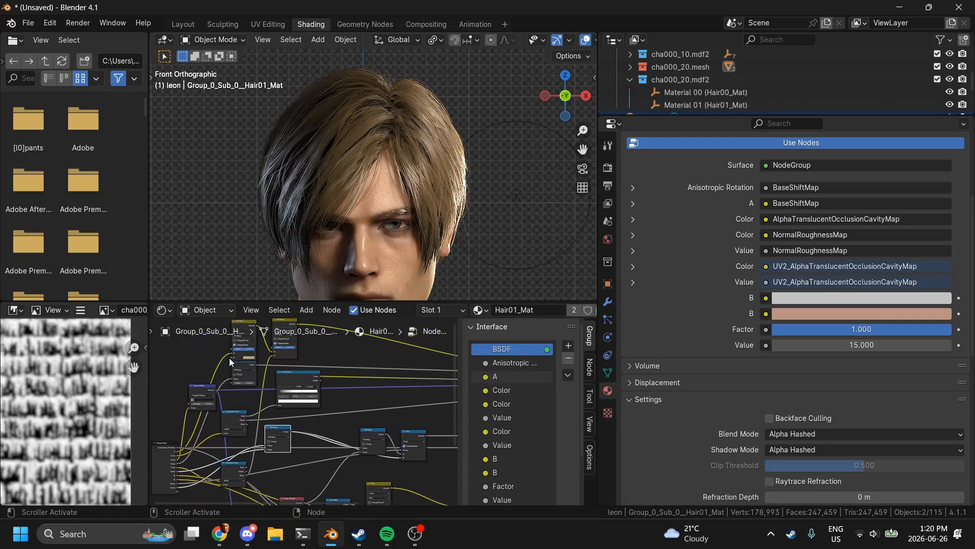
pyautogui.moveTo(231, 357); pyautogui.dragTo(176, 457)
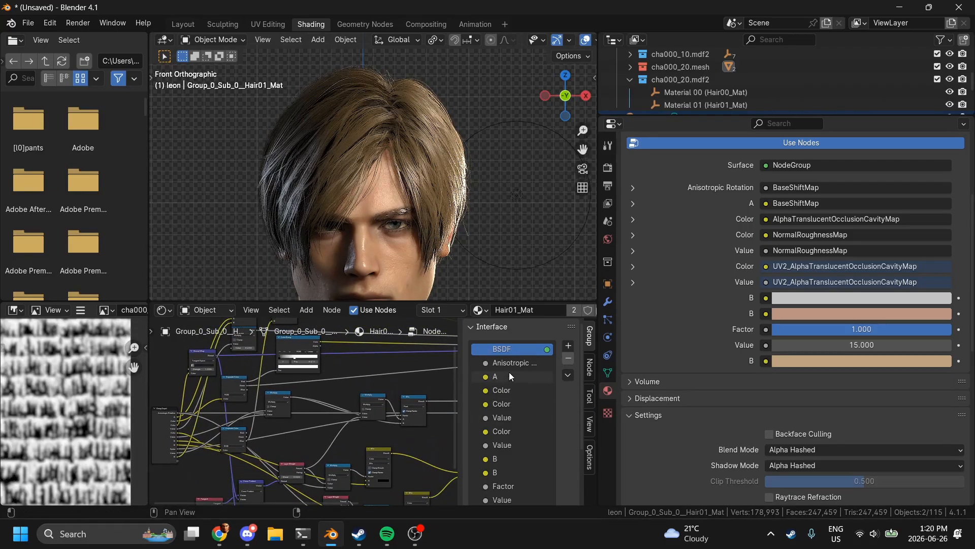
# Step: Rename the group's A input to albd and the AlphaTranslucentOcclusionCavityMap Color input to atoc
pyautogui.doubleClick(522, 376)
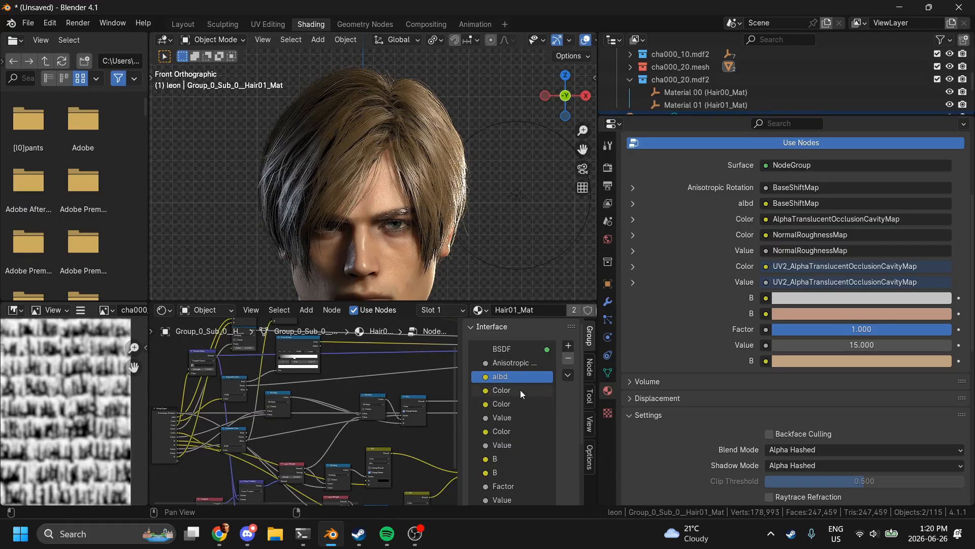
pyautogui.doubleClick(522, 389)
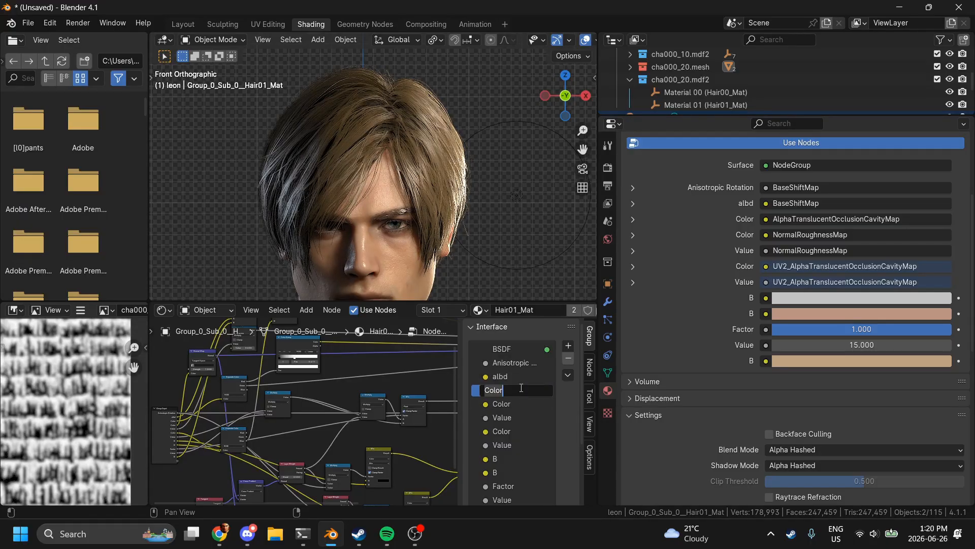
pyautogui.write('atoc')
pyautogui.press('Return')
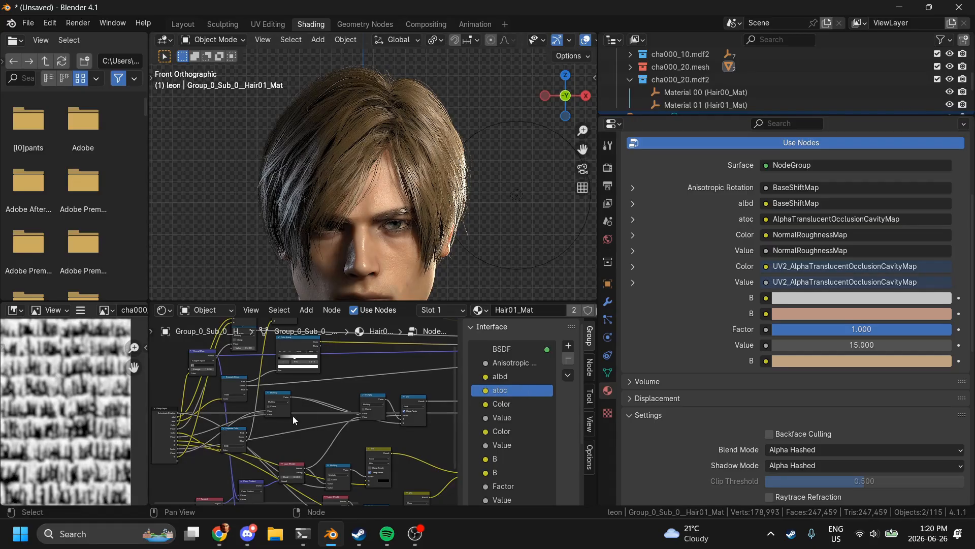
# Step: Leave the node group and check the image file name in the BaseShiftMap texture node
pyautogui.press('Tab')
pyautogui.hscroll(-4, 245, 442)
pyautogui.scroll(3, 245, 442)
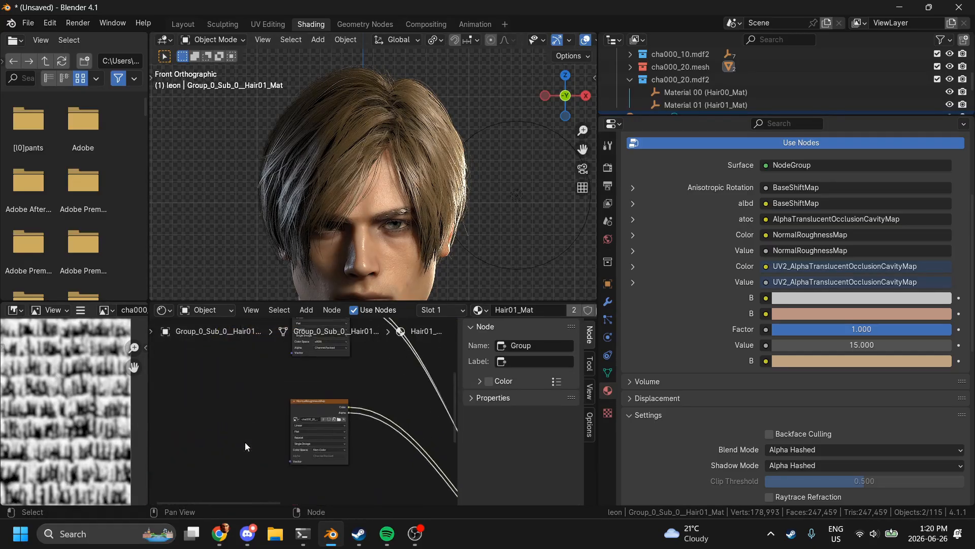
pyautogui.keyDown('ctrl'); pyautogui.scroll(4, 244, 442); pyautogui.keyUp('ctrl')
pyautogui.scroll(5, 393, 422)
pyautogui.scroll(1, 393, 422)
pyautogui.doubleClick(319, 399)
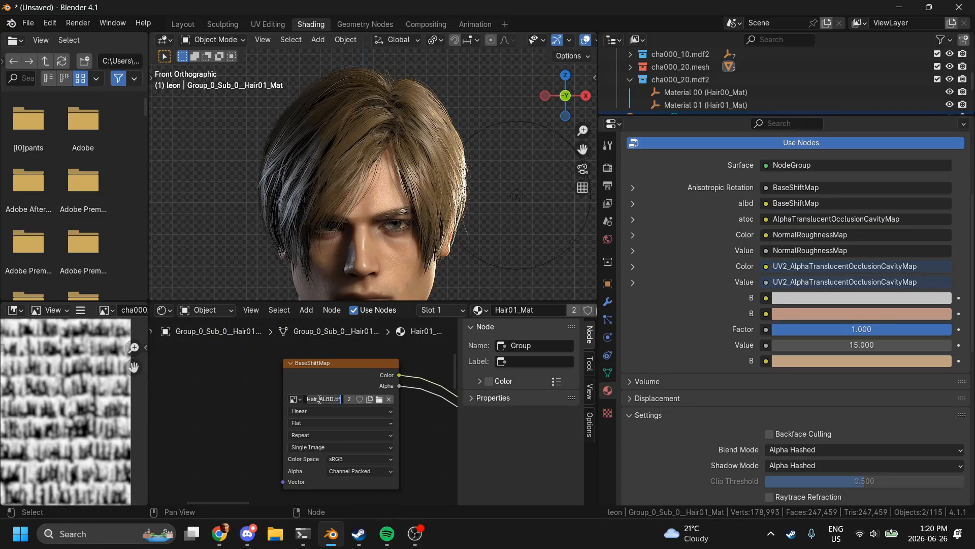
pyautogui.click(258, 443)
pyautogui.hscroll(7, 258, 442)
pyautogui.scroll(-6, 259, 443)
pyautogui.keyDown('ctrl'); pyautogui.scroll(-2, 258, 442); pyautogui.keyUp('ctrl')
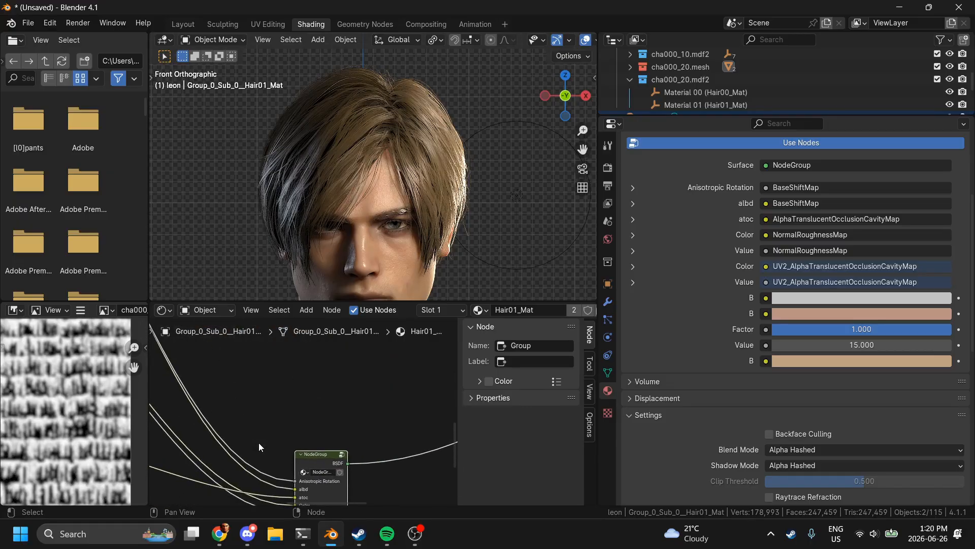
# Step: Reopen the node group and rename its Anisotropic Rotation input to albd alpha
pyautogui.click(341, 454)
pyautogui.click(517, 363)
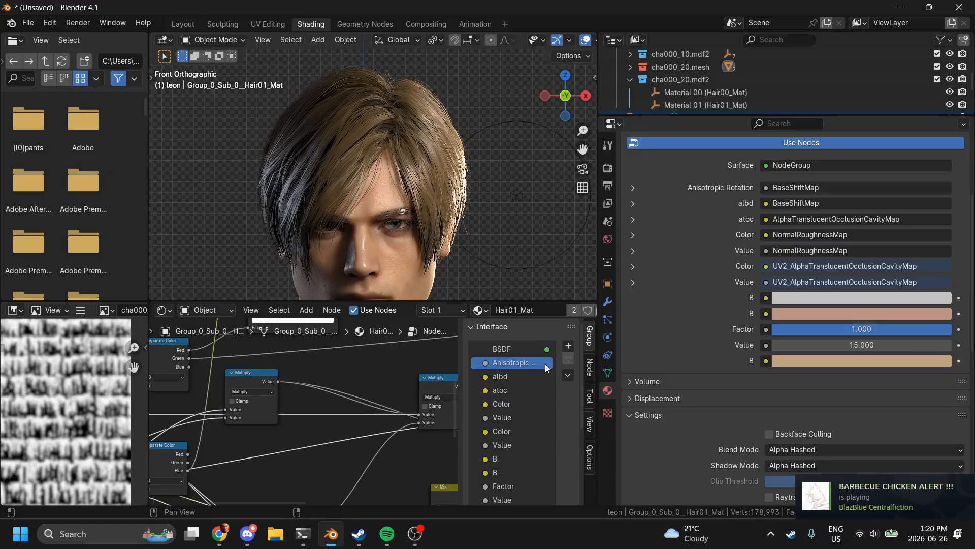
pyautogui.doubleClick(545, 364)
pyautogui.write('albd alpha')
pyautogui.press('Return')
# Step: Rename the NormalRoughnessMap Color input to nrmr and its Value input to nrmr alpha
pyautogui.click(505, 388)
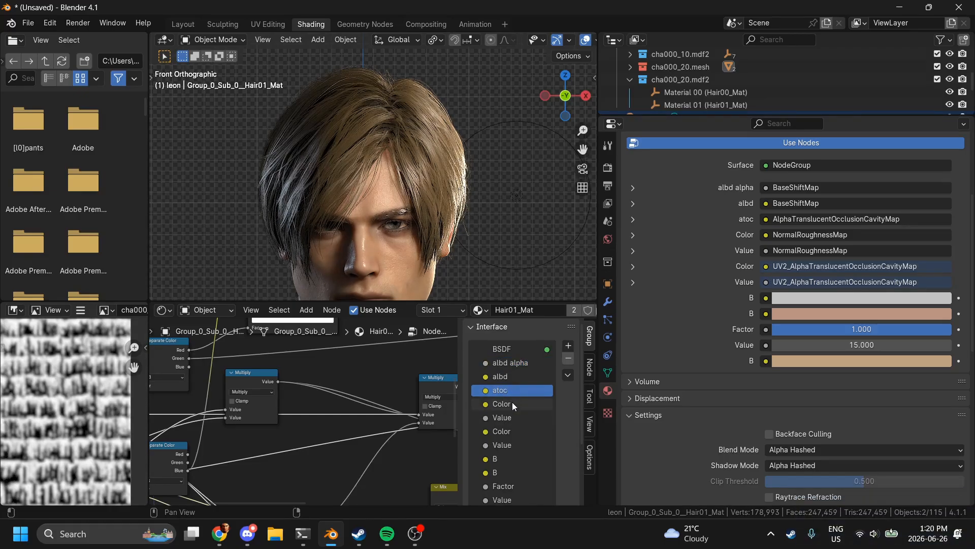
pyautogui.click(516, 404)
pyautogui.doubleClick(516, 404)
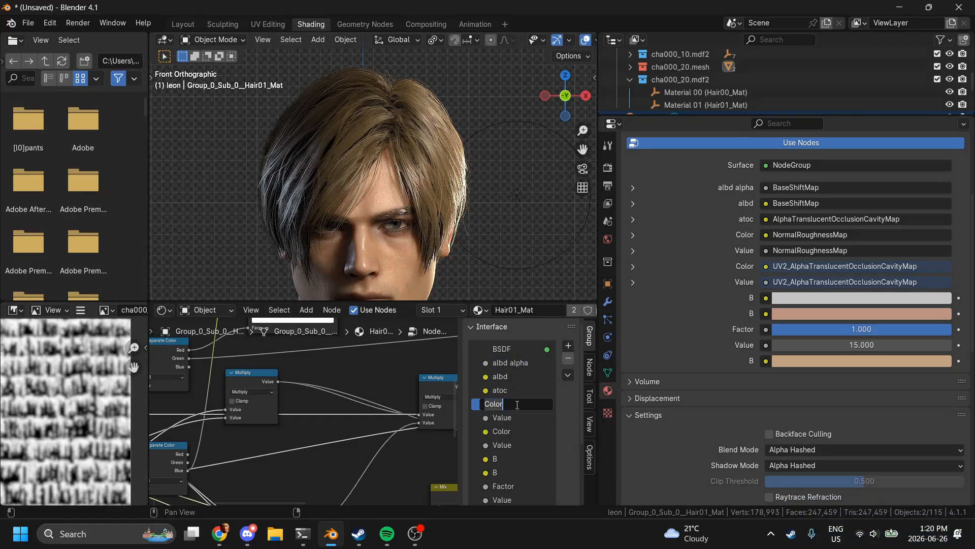
pyautogui.write('nrmr')
pyautogui.press('Return')
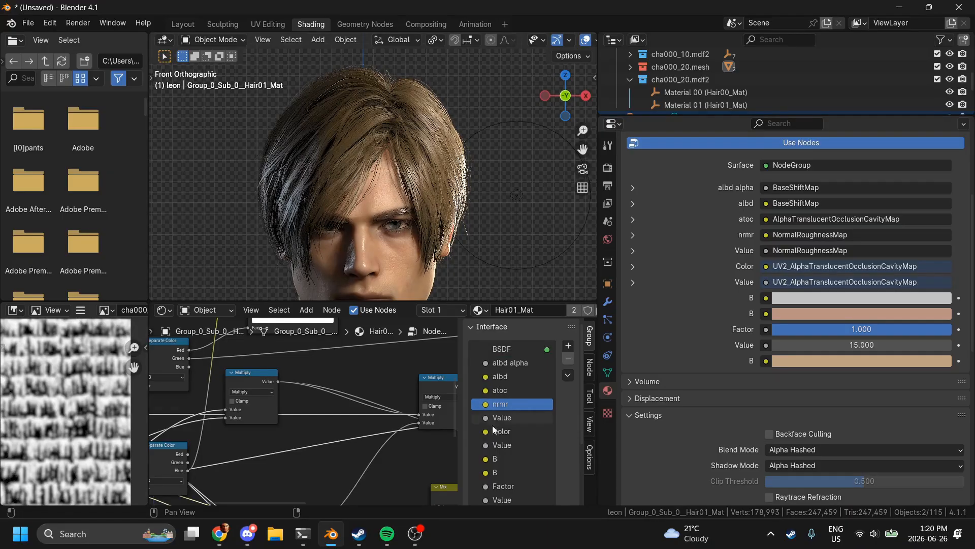
pyautogui.click(494, 427)
pyautogui.doubleClick(512, 418)
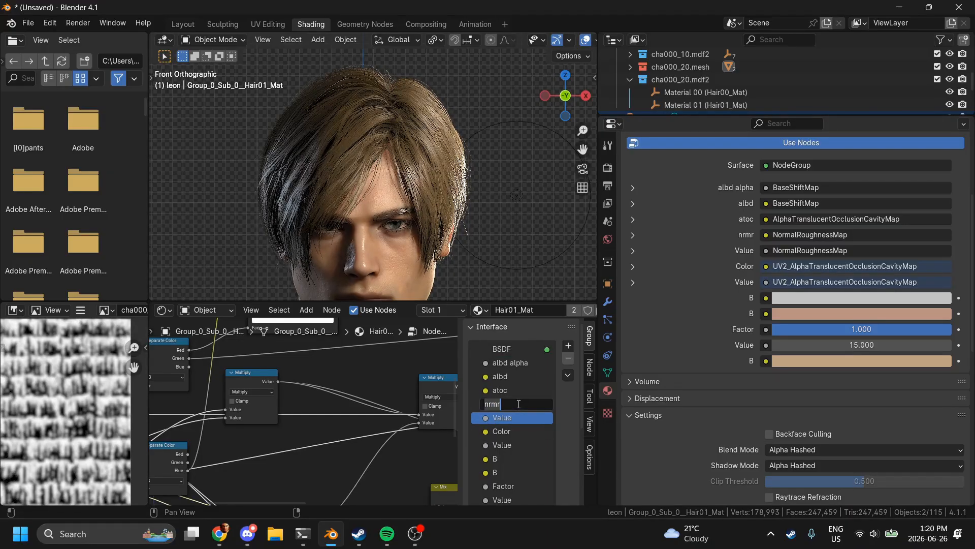
pyautogui.write('nrmr')
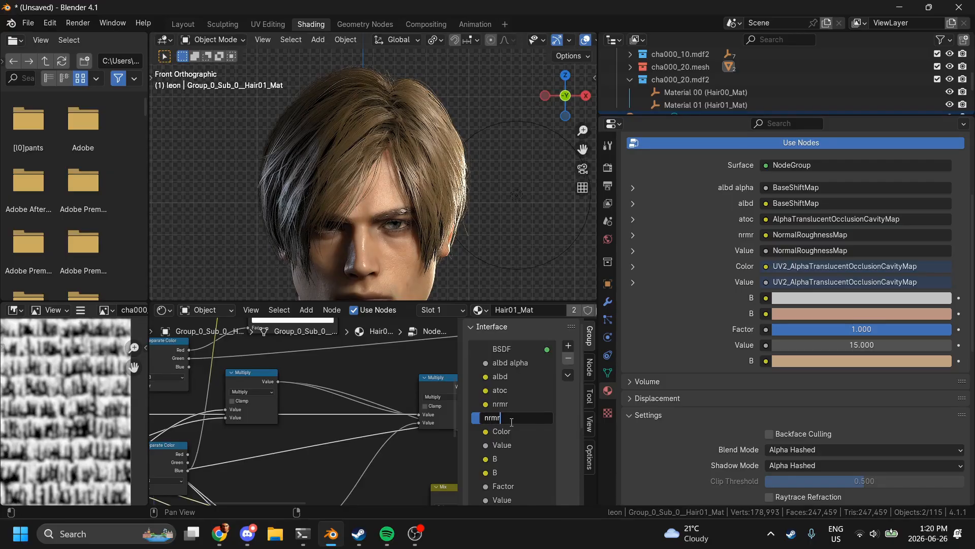
pyautogui.write(' alpha')
pyautogui.press('Return')
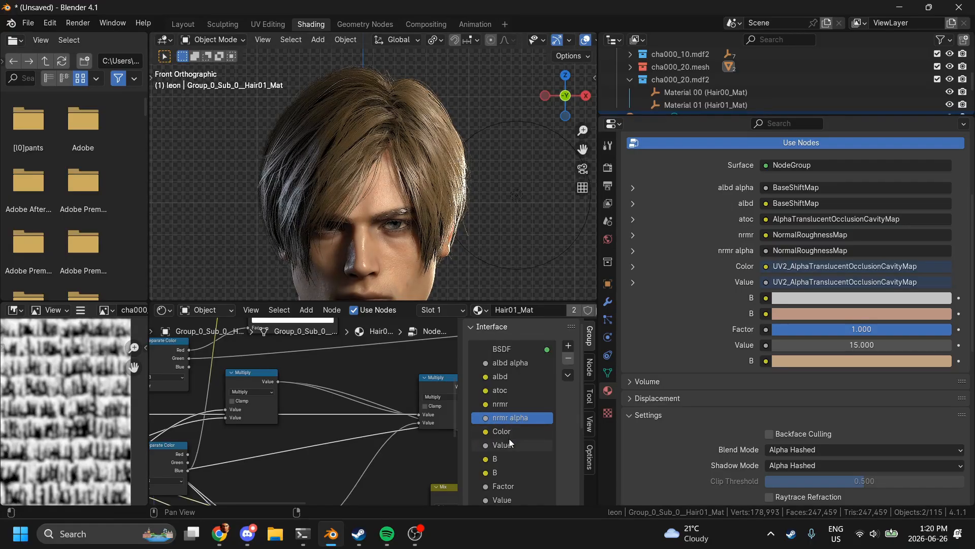
# Step: Rename the UV2_AlphaTranslucentOcclusionCavityMap Color input to atoc uv2 and its Value input to atoc uv2 alpha
pyautogui.doubleClick(507, 432)
pyautogui.write('atoc uv2')
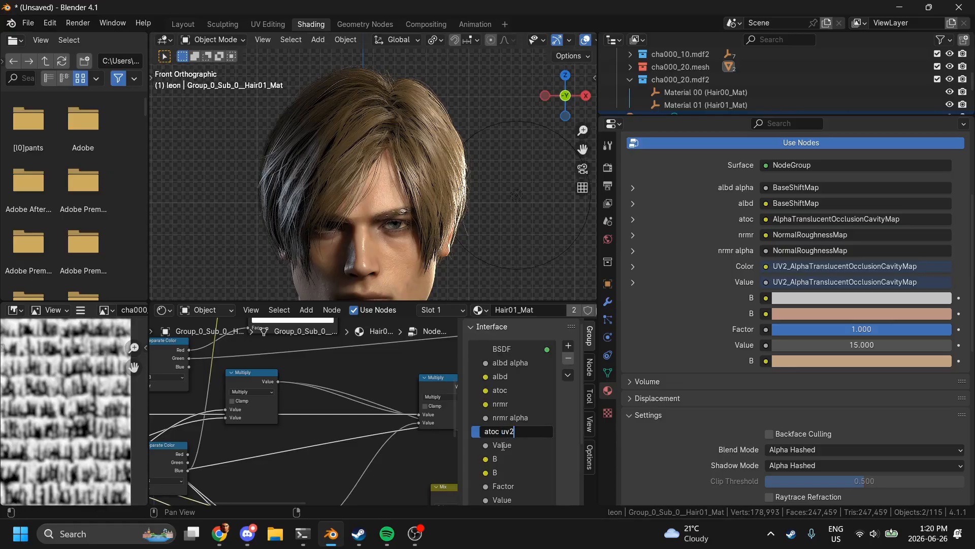
pyautogui.press('Return')
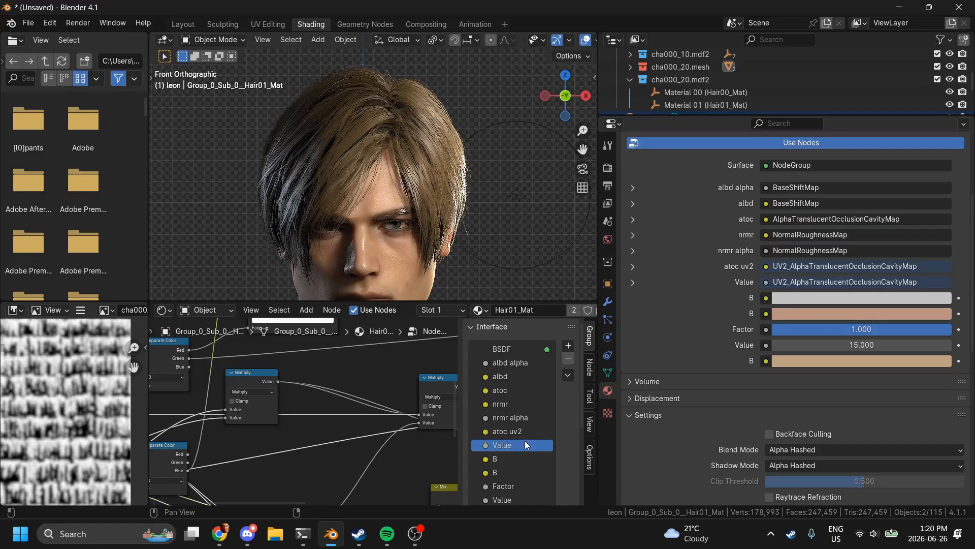
pyautogui.doubleClick(525, 444)
pyautogui.write('atoc u')
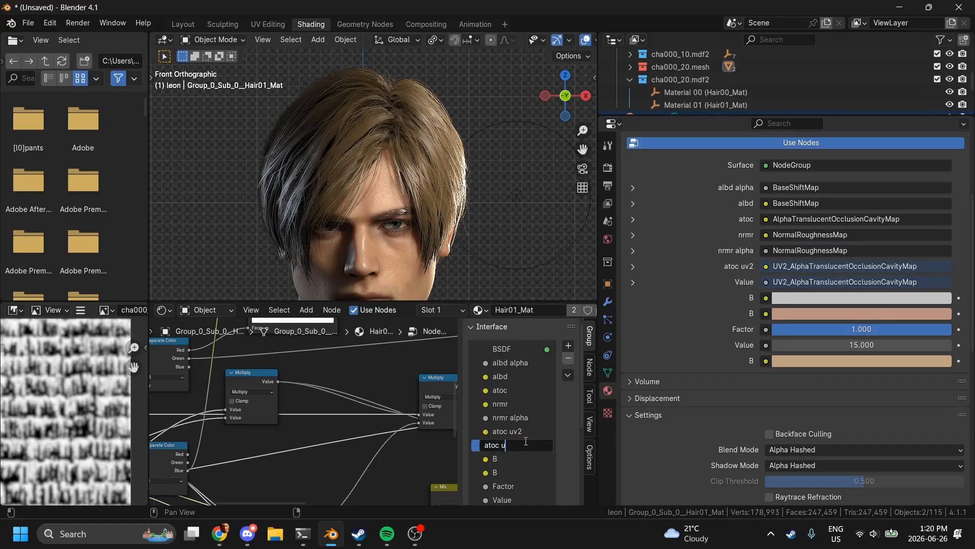
pyautogui.write('v2 alpha')
pyautogui.press('Return')
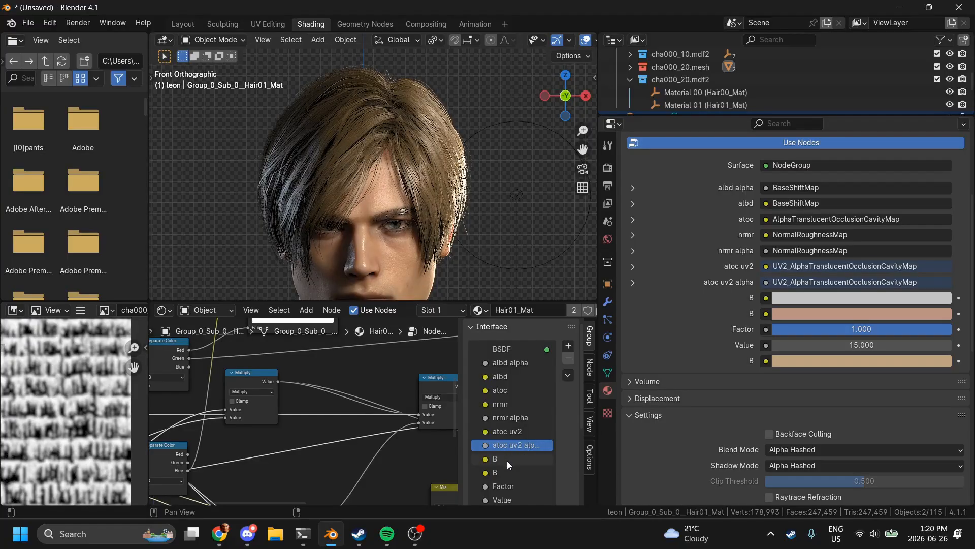
# Step: Rename the light grey B input to primary specular color and the pinkish B input to secondary specular color
pyautogui.doubleClick(506, 461)
pyautogui.write('P')
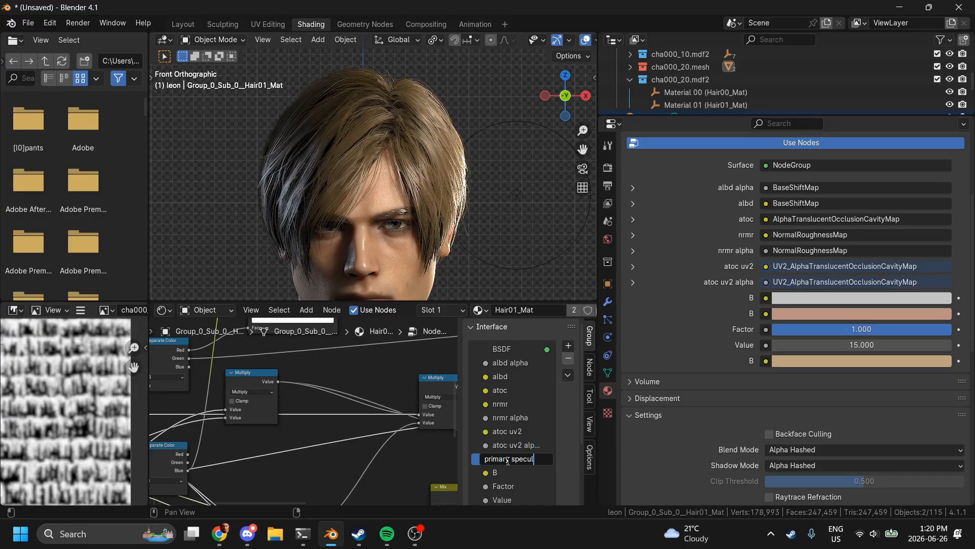
pyautogui.write('rimary specular color')
pyautogui.press('Return')
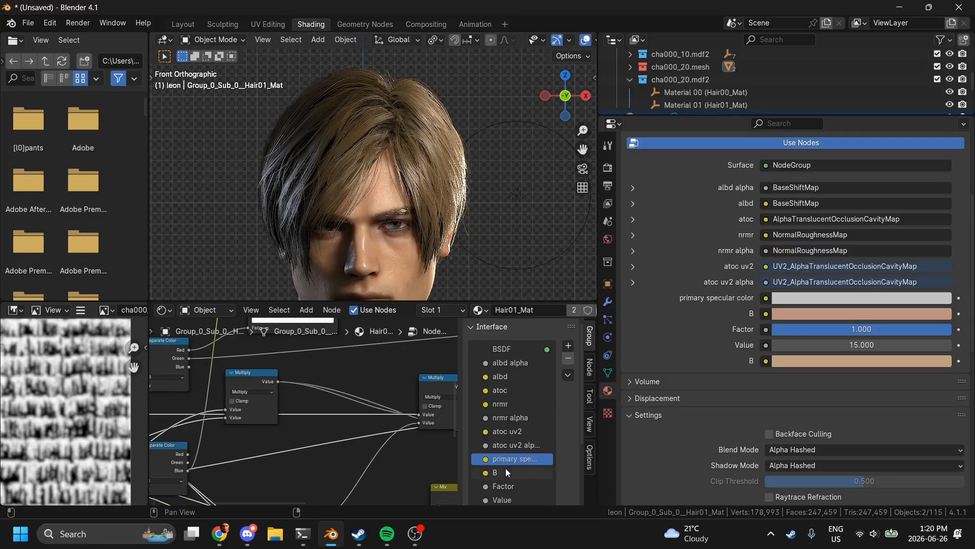
pyautogui.doubleClick(506, 471)
pyautogui.write('secol')
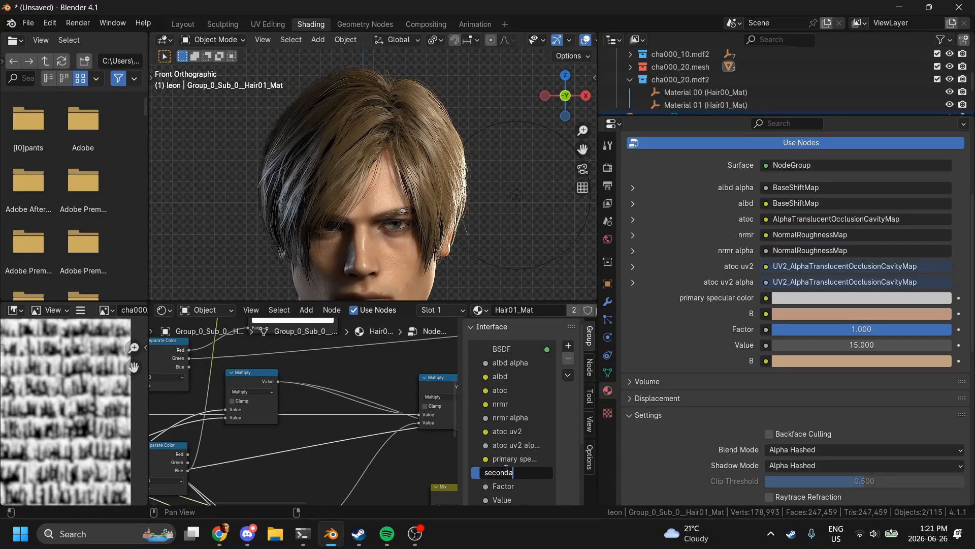
pyautogui.write('dary specular color')
pyautogui.press('Return')
# Step: Rename the group's Factor input to eevee/cycles and change its type to Boolean
pyautogui.scroll(-2, 504, 493)
pyautogui.scroll(-2, 504, 493)
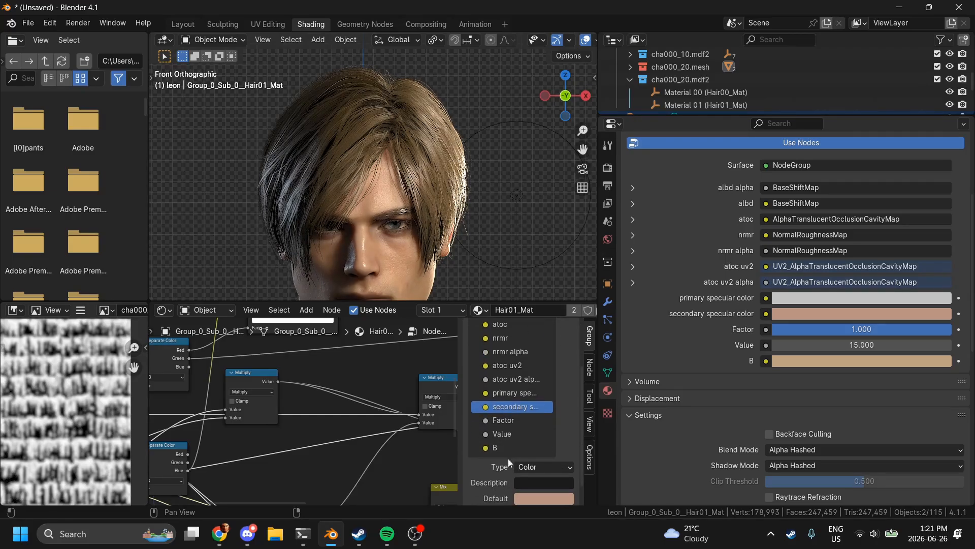
pyautogui.doubleClick(511, 421)
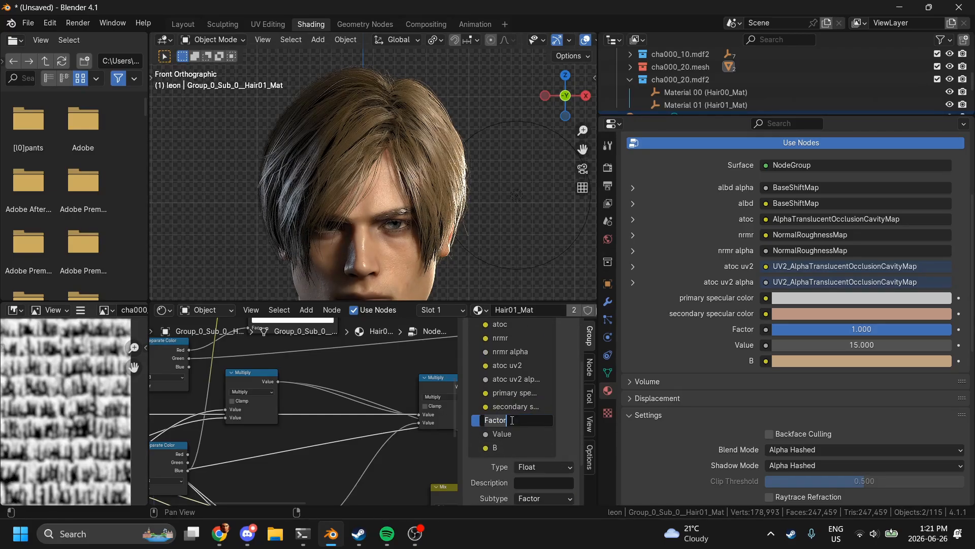
pyautogui.write('eevee/cycles')
pyautogui.press('Return')
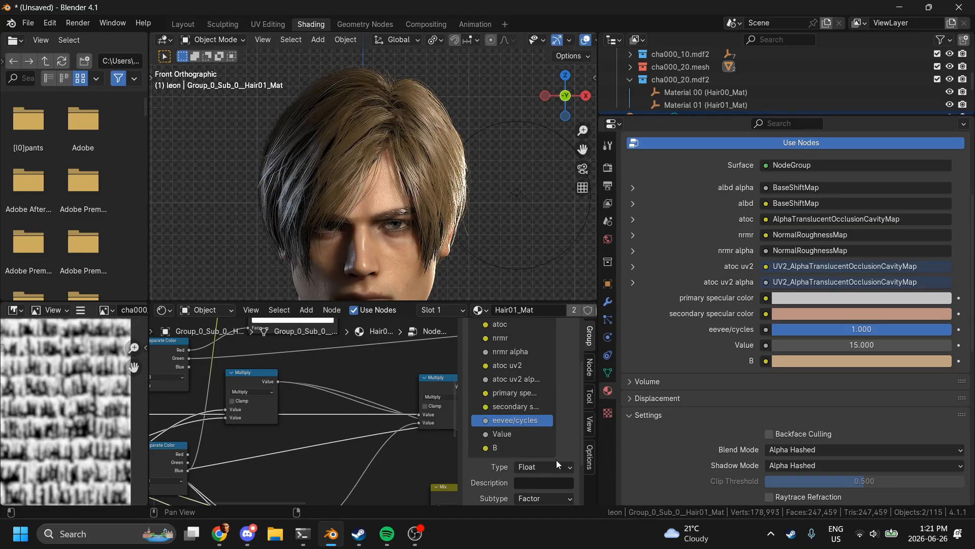
pyautogui.click(543, 465)
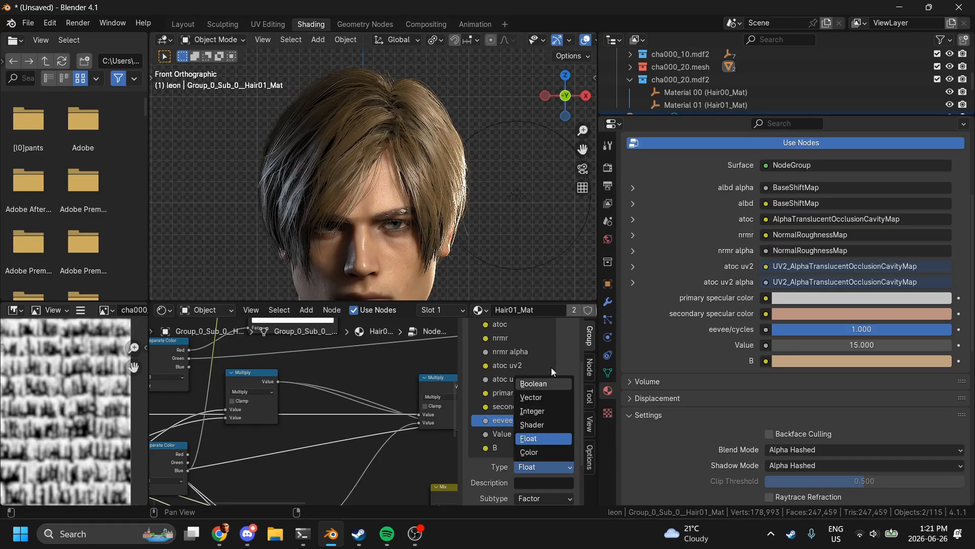
pyautogui.click(540, 387)
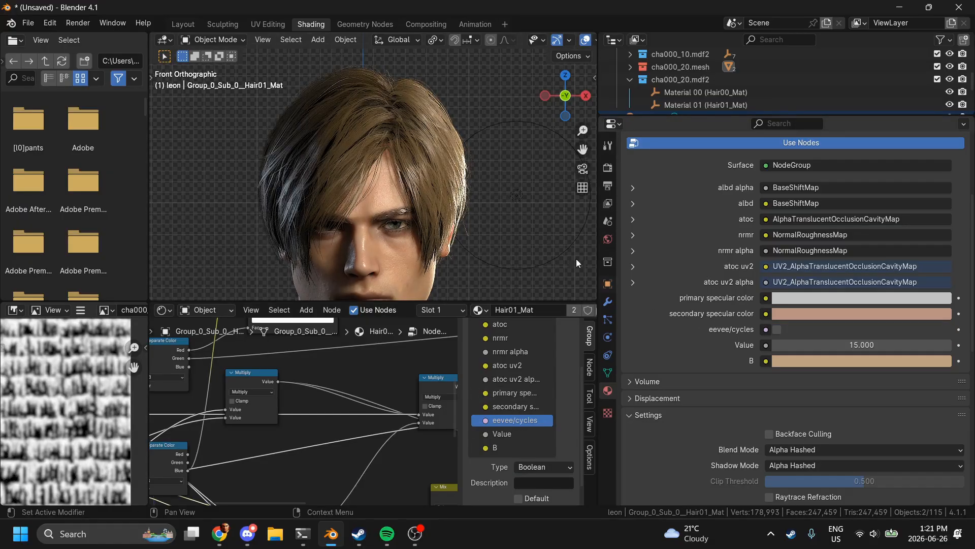
# Step: Switch eevee/cycles on and off again to compare the hair highlights up close
pyautogui.scroll(4, 514, 218)
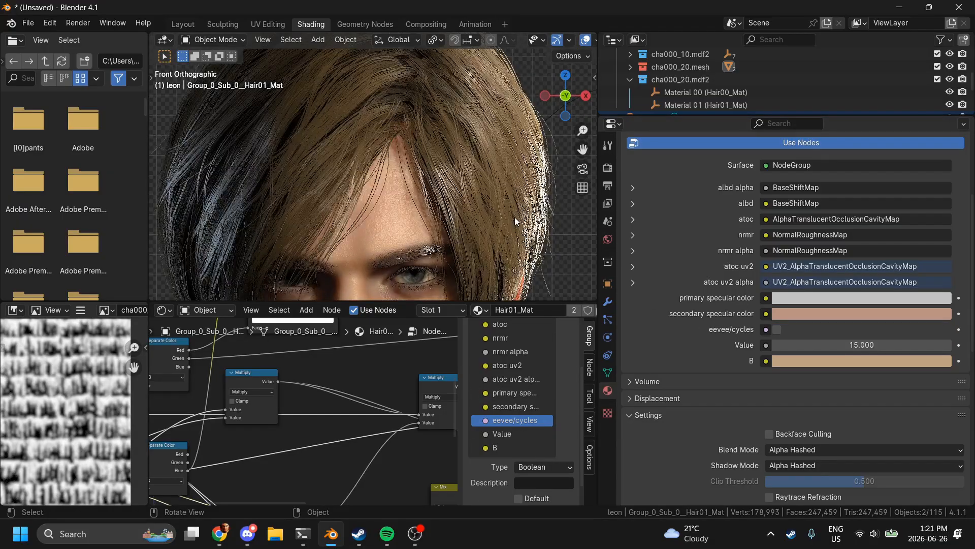
pyautogui.click(778, 331)
pyautogui.click(778, 331)
pyautogui.scroll(-5, 277, 428)
pyautogui.hscroll(5, 277, 427)
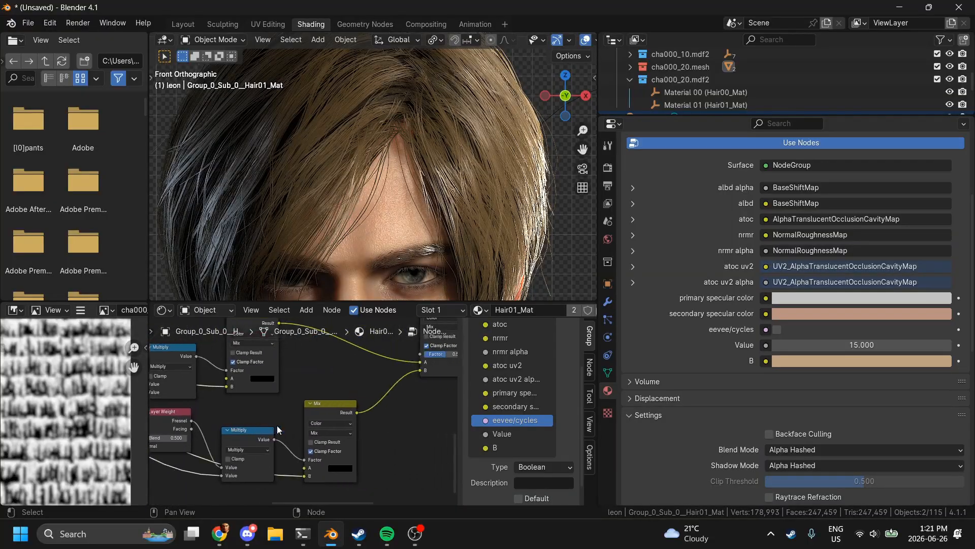
# Step: Duplicate the colour Mix node feeding the Principled BSDF's specular tint and insert the copy between that node and the shader
pyautogui.scroll(-4, 277, 430)
pyautogui.hscroll(5, 277, 430)
pyautogui.scroll(3, 277, 430)
pyautogui.scroll(2, 277, 430)
pyautogui.hscroll(-2, 277, 430)
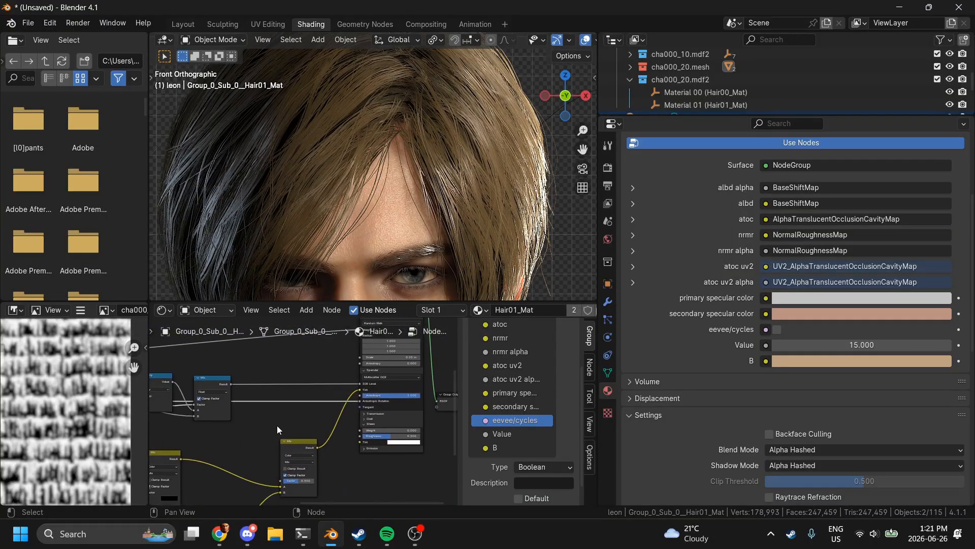
pyautogui.click(300, 450)
pyautogui.scroll(1, 300, 450)
pyautogui.hotkey('shift', 'd')
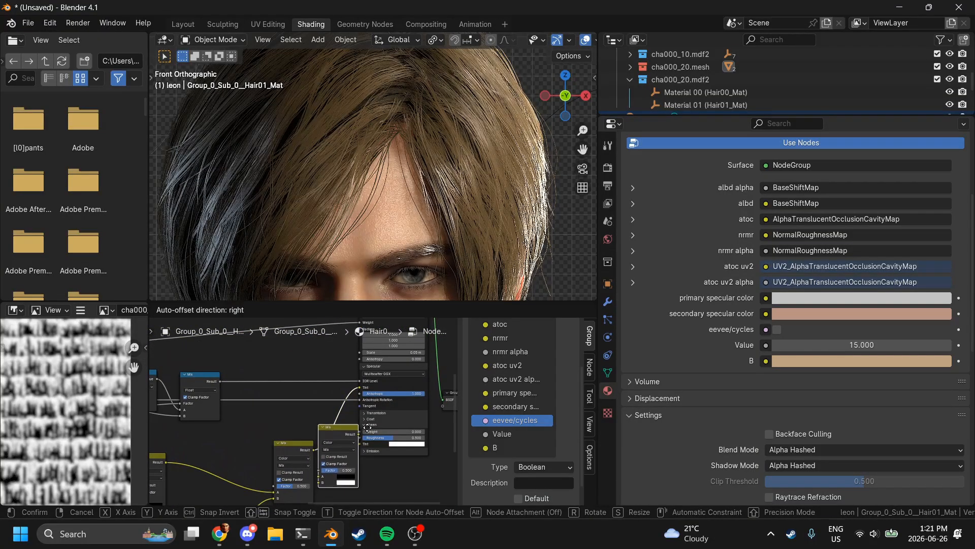
pyautogui.click(366, 434)
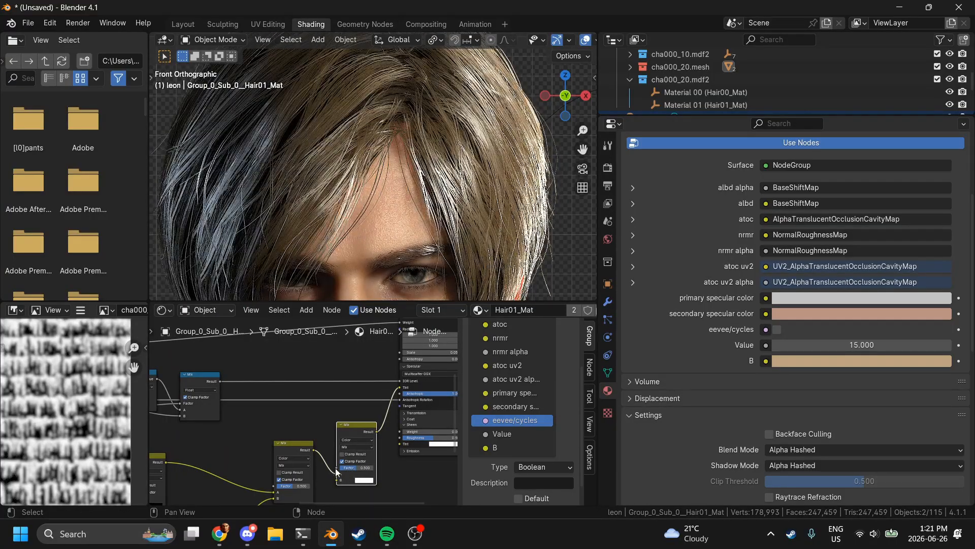
pyautogui.moveTo(335, 473); pyautogui.dragTo(310, 453)
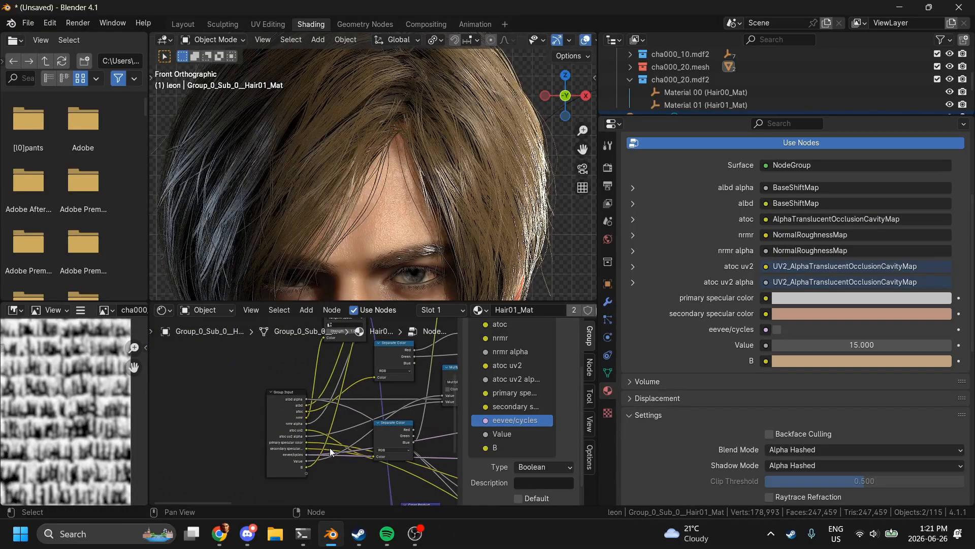
# Step: Exit the node group and switch eevee/cycles on and off to compare the hair highlights with the extra Mix node
pyautogui.press('Tab')
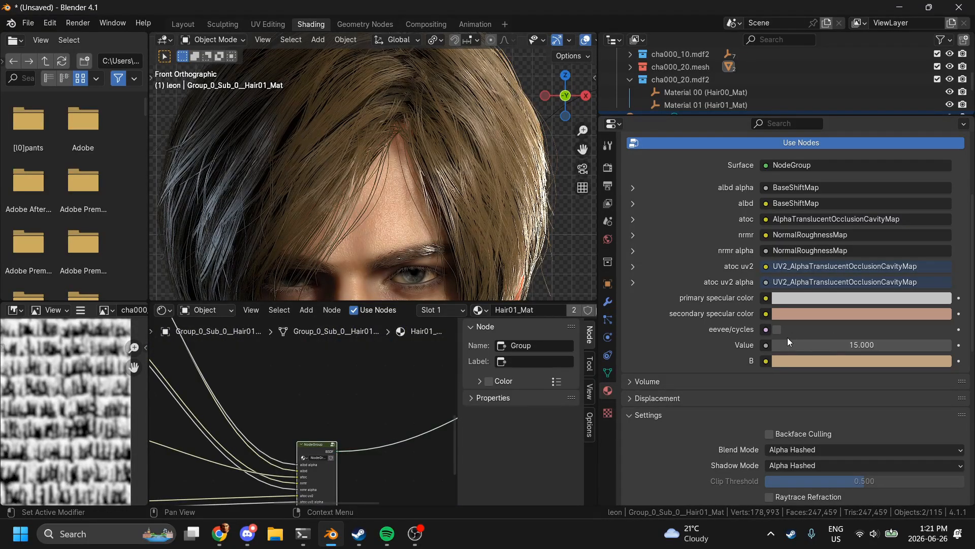
pyautogui.click(777, 329)
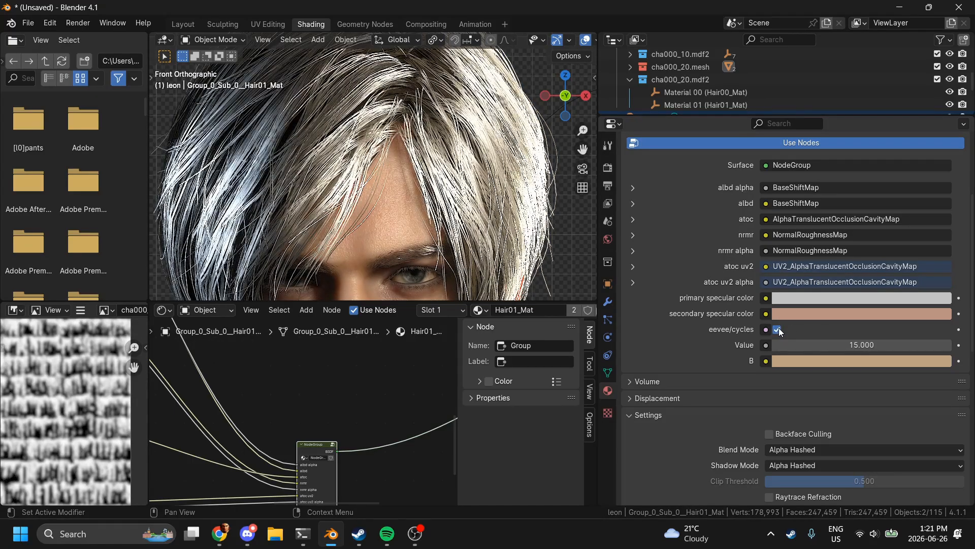
pyautogui.click(785, 330)
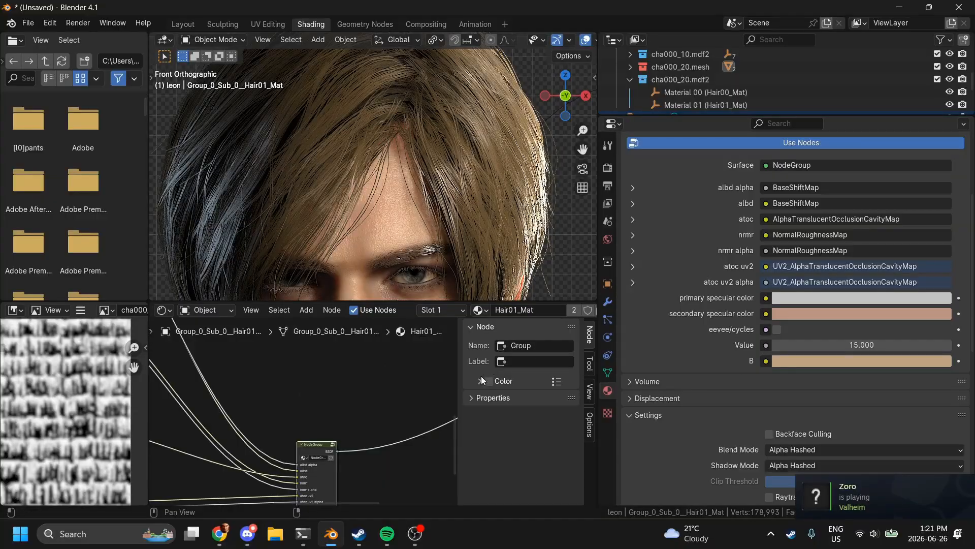
# Step: Rename the group's Value input to specular value and the last B input to base color
pyautogui.press('Tab')
pyautogui.scroll(-4, 501, 476)
pyautogui.doubleClick(526, 416)
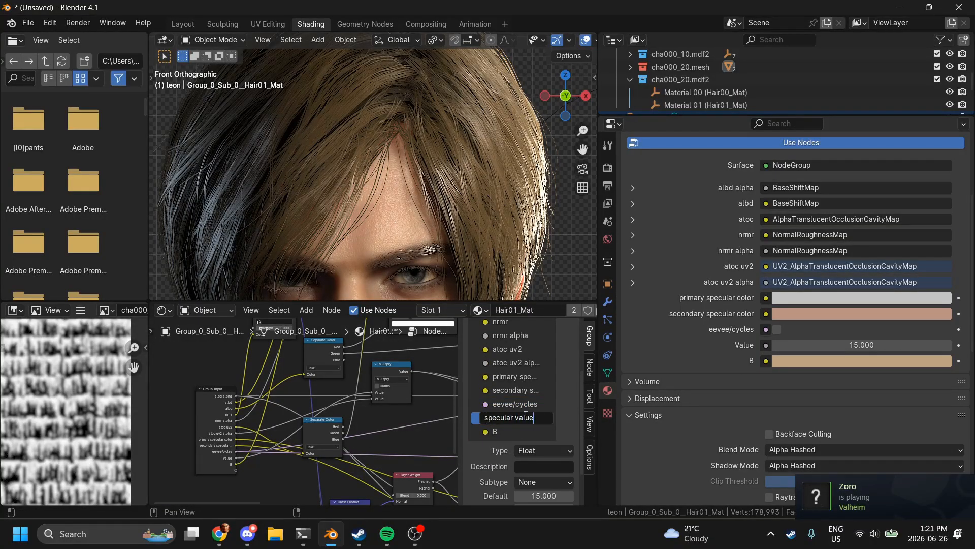
pyautogui.doubleClick(516, 426)
pyautogui.write('va')
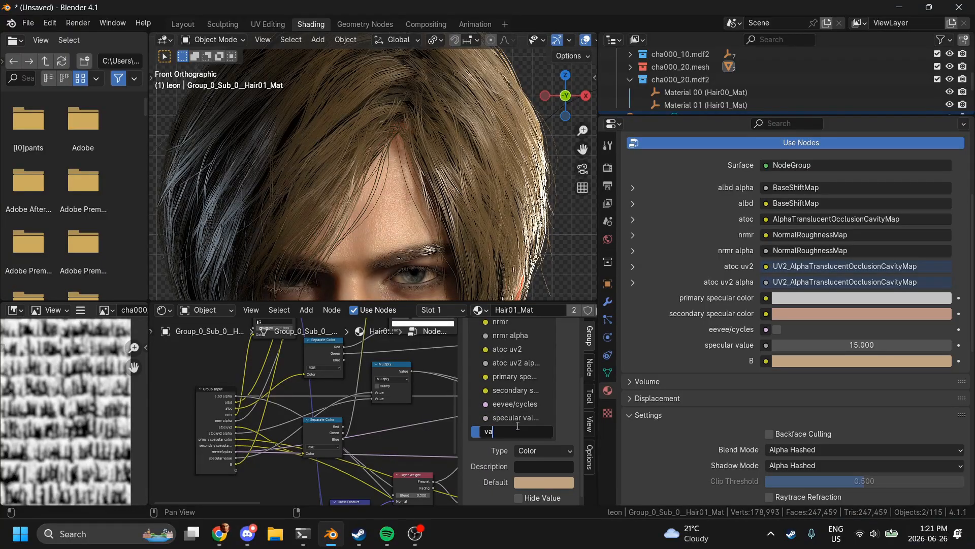
pyautogui.write('se color')
pyautogui.press('Return')
# Step: Reorder the group inputs so albd precedes albd alpha, and atoc uv2 and atoc uv2 alpha follow atoc before nrmr and nrmr alpha
pyautogui.scroll(4, 516, 429)
pyautogui.moveTo(546, 364); pyautogui.dragTo(517, 368)
pyautogui.moveTo(507, 438); pyautogui.dragTo(521, 402)
pyautogui.moveTo(504, 444); pyautogui.dragTo(519, 411)
# Step: Add an interface panel named texture and move all albd, atoc and nrmr inputs into it, keeping their order
pyautogui.click(569, 347)
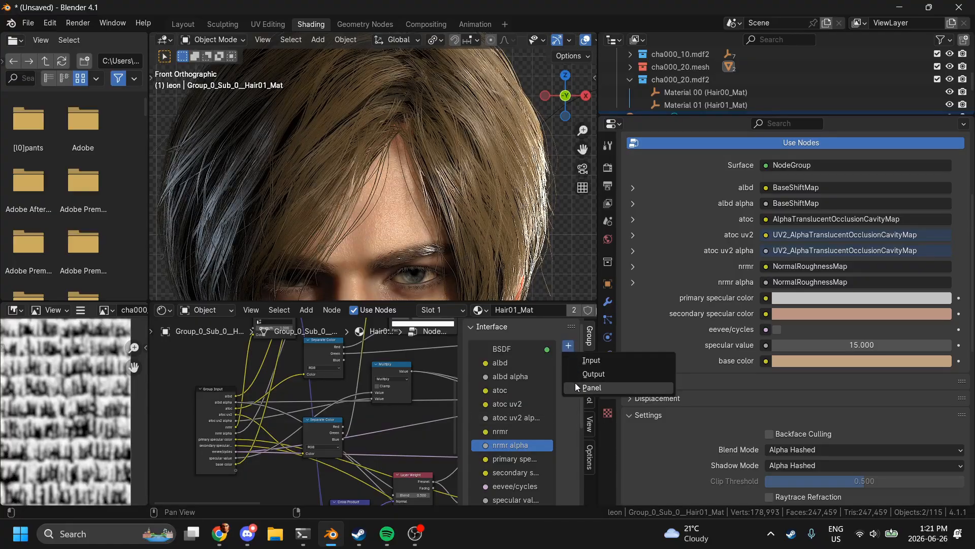
pyautogui.click(589, 388)
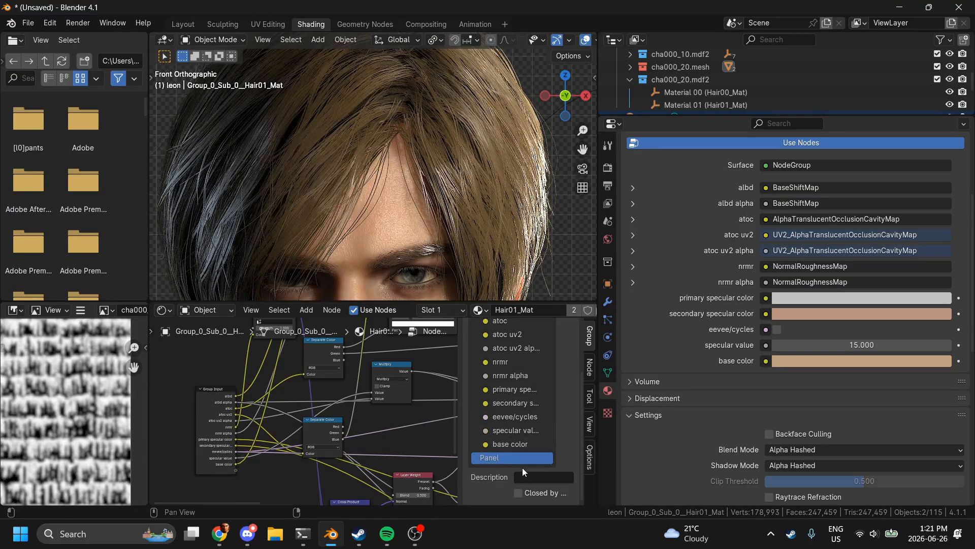
pyautogui.doubleClick(518, 456)
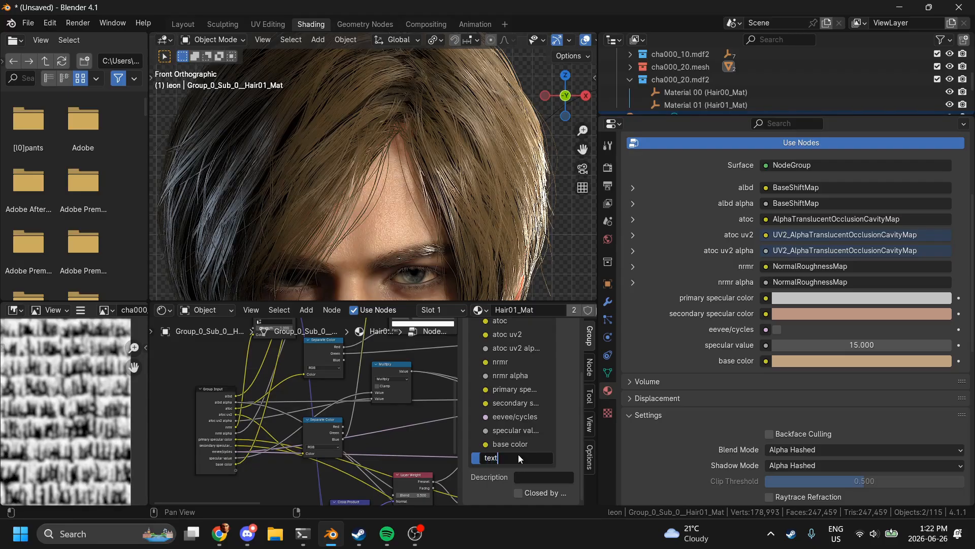
pyautogui.press('Return')
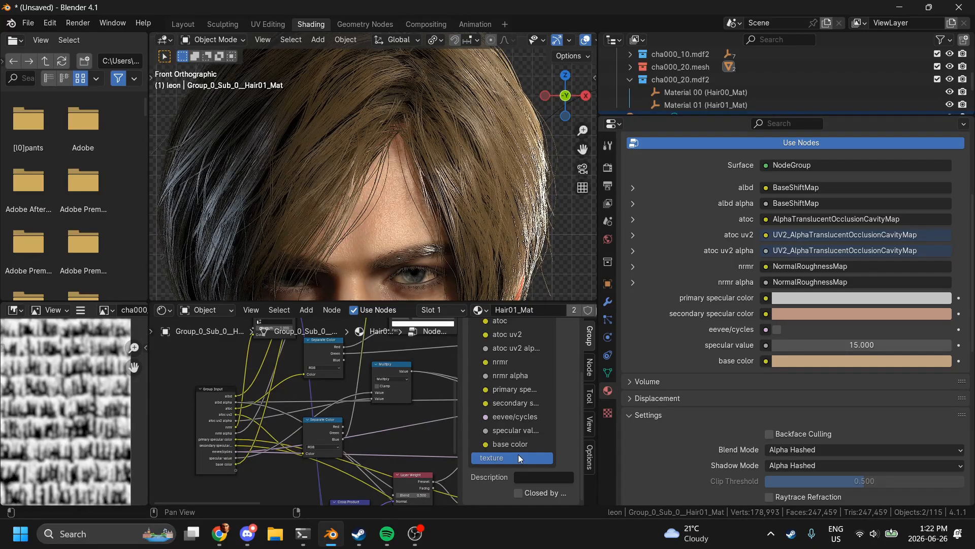
pyautogui.moveTo(510, 363); pyautogui.dragTo(515, 462)
pyautogui.moveTo(526, 348); pyautogui.dragTo(521, 426)
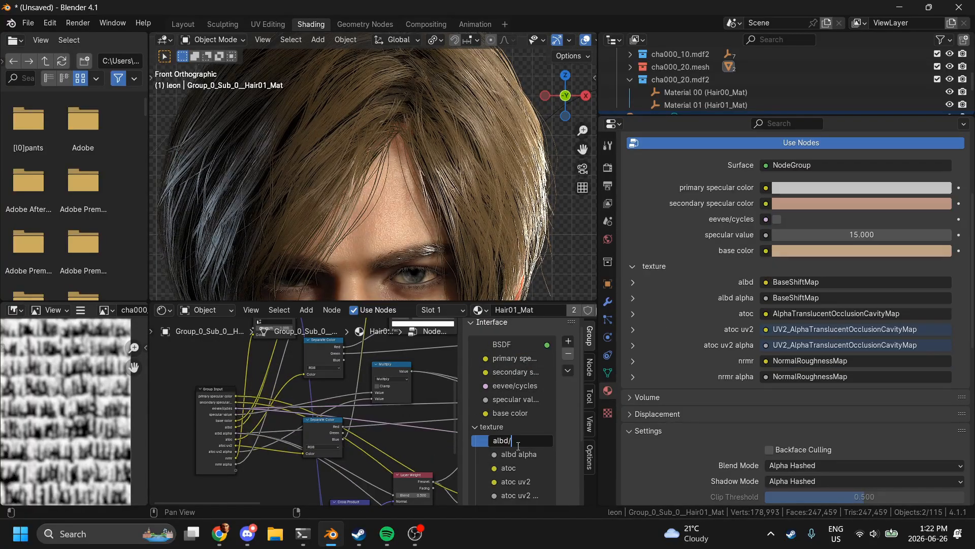
# Step: Rename the albd input to albd/albs and the albd alpha input to albd/albs alpha
pyautogui.write('/albs')
pyautogui.press('Return')
pyautogui.doubleClick(516, 449)
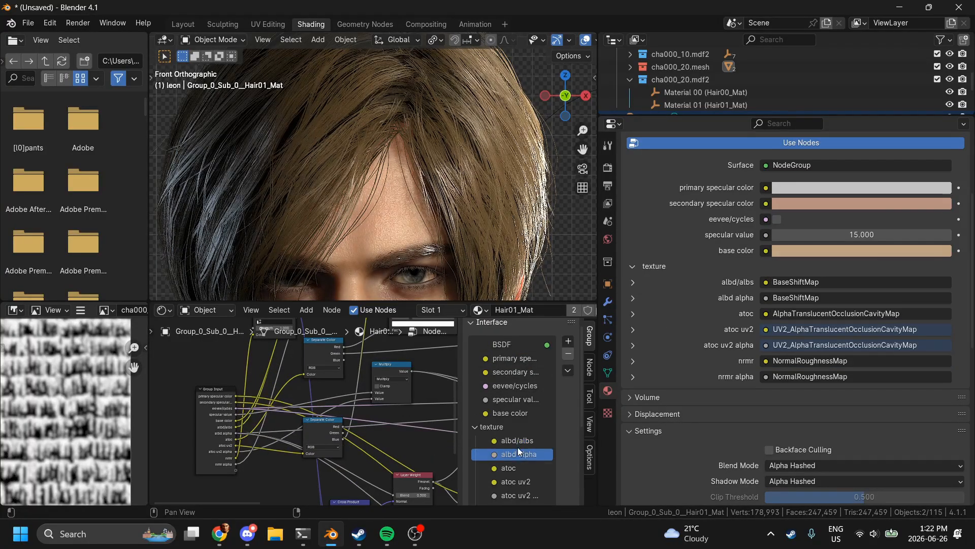
pyautogui.click(508, 454)
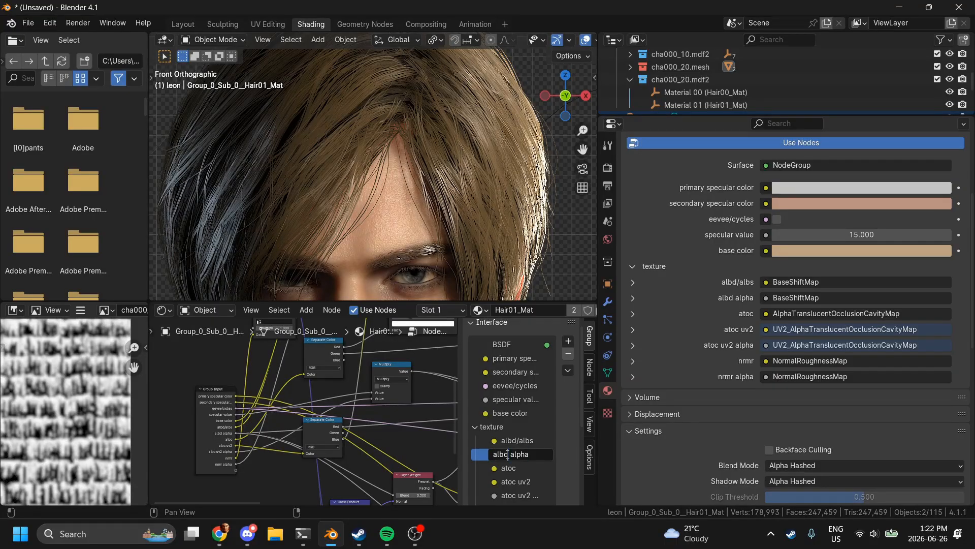
pyautogui.write('/albs')
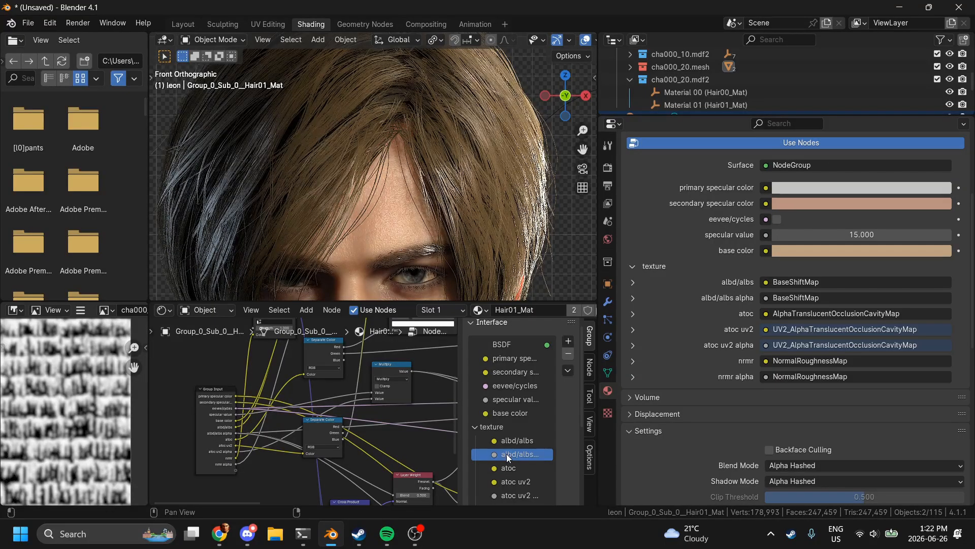
pyautogui.press('Return')
# Step: Collapse the texture panel and add a second interface panel named control below it
pyautogui.scroll(-1, 507, 453)
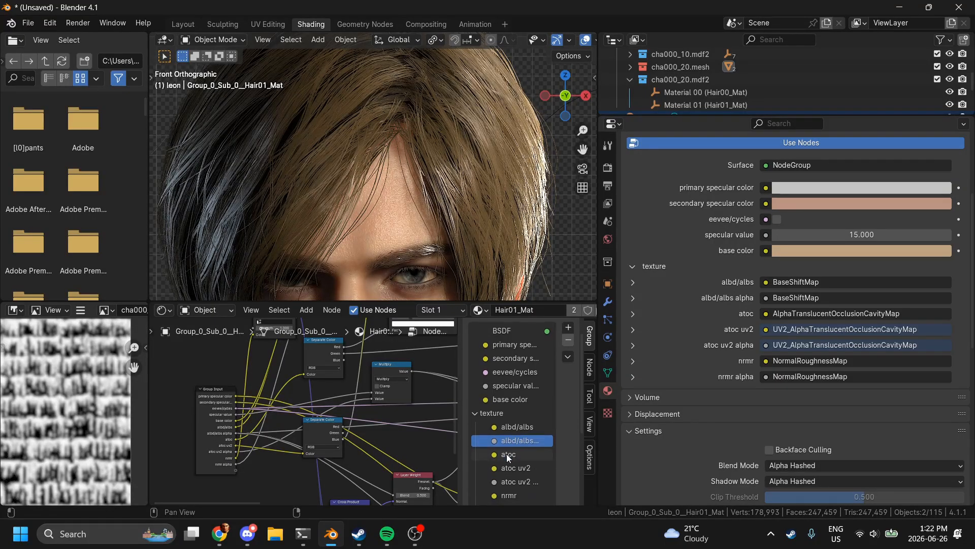
pyautogui.click(569, 327)
pyautogui.click(475, 413)
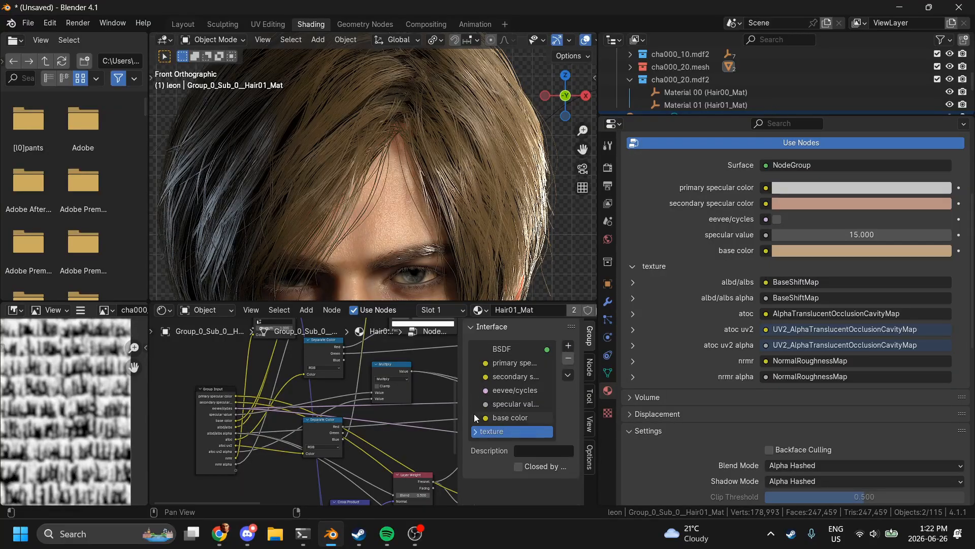
pyautogui.click(569, 346)
pyautogui.click(580, 393)
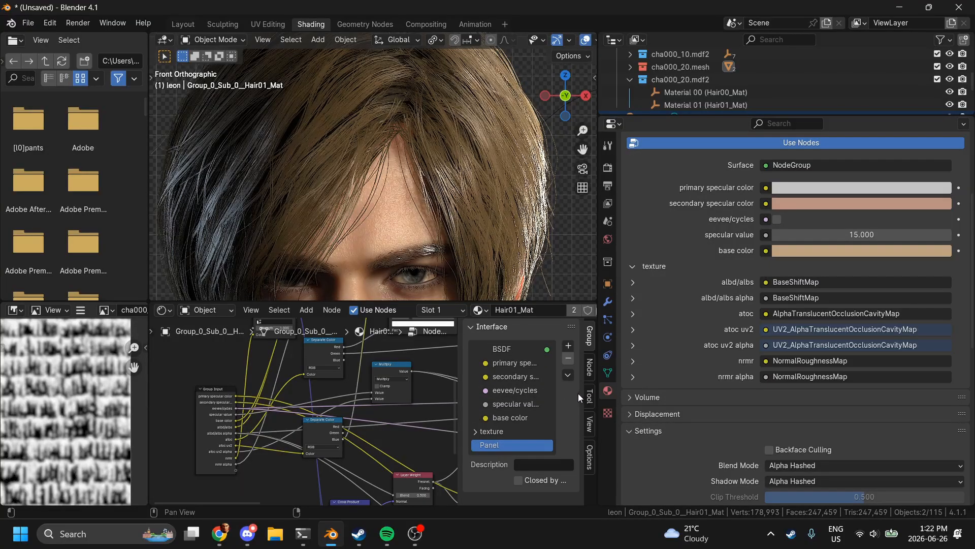
pyautogui.click(493, 435)
pyautogui.doubleClick(500, 445)
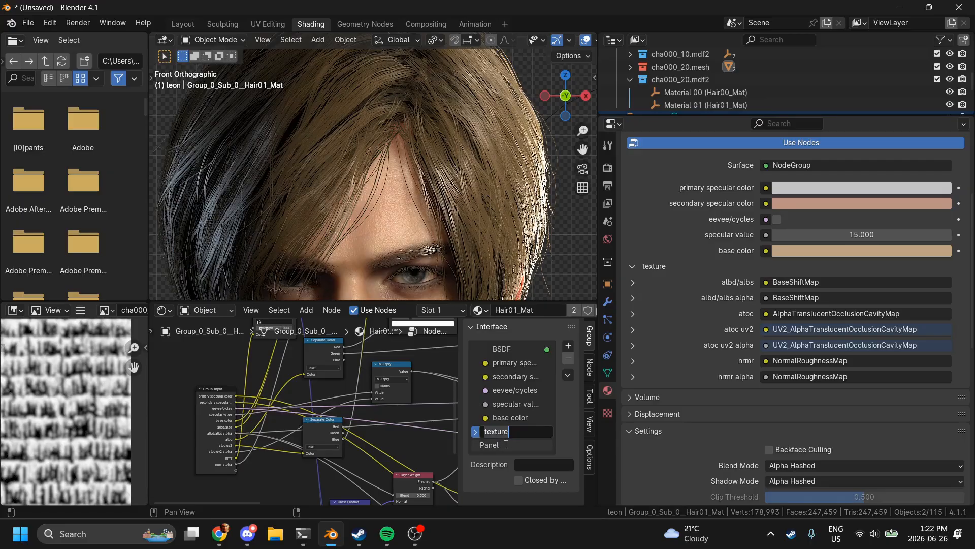
pyautogui.write('extra')
pyautogui.press('Return')
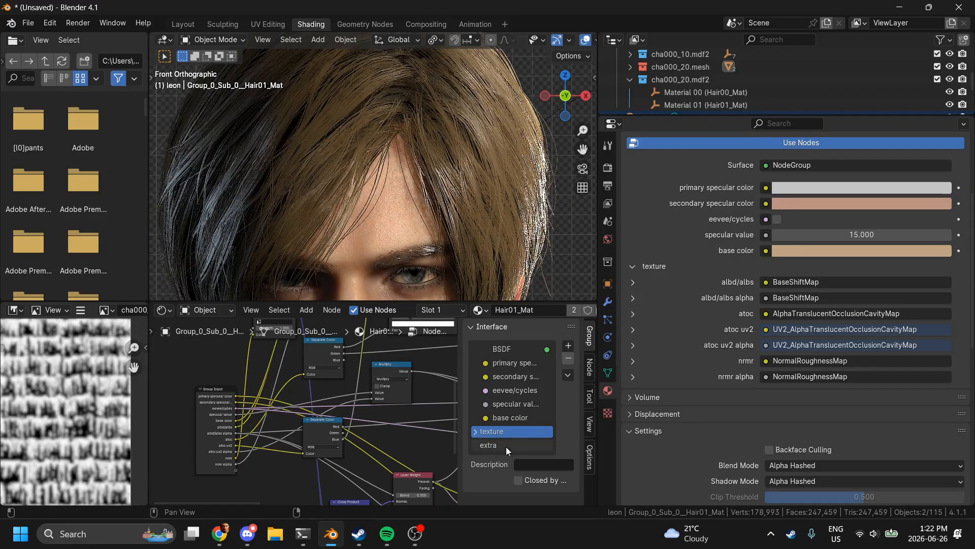
pyautogui.doubleClick(506, 447)
pyautogui.write('control')
pyautogui.press('Return')
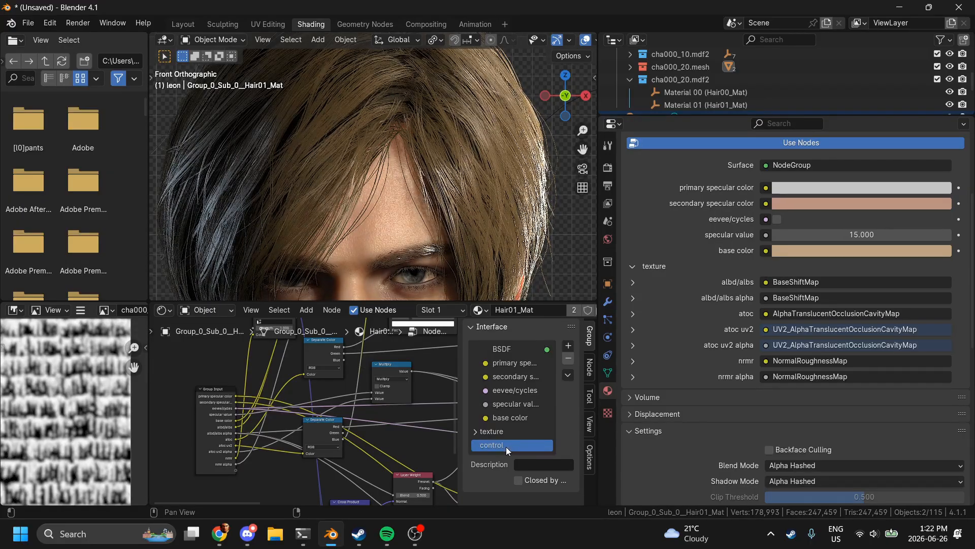
# Step: Move base color, primary specular color, secondary specular color, eevee/cycles and specular value into the control panel, in that order
pyautogui.moveTo(508, 416); pyautogui.dragTo(514, 447)
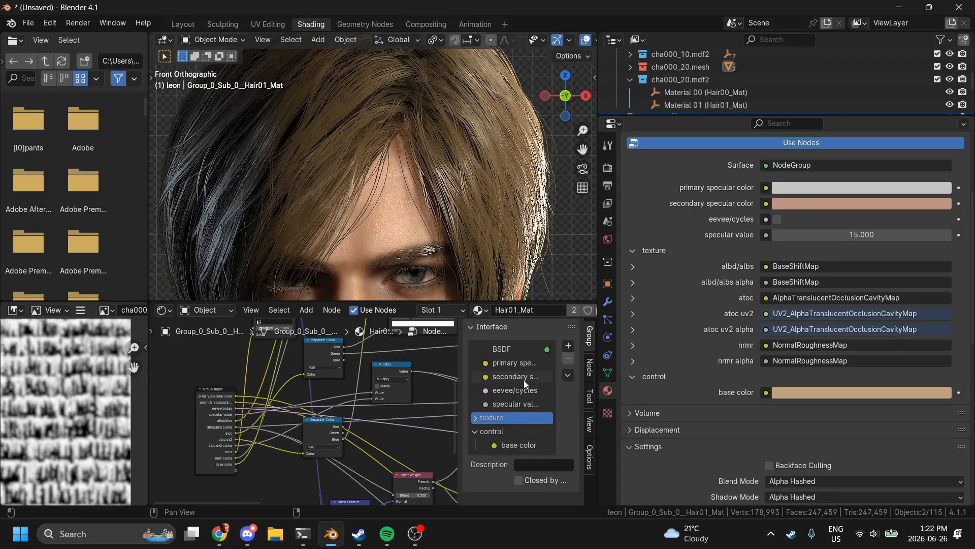
pyautogui.moveTo(523, 380); pyautogui.dragTo(523, 449)
pyautogui.moveTo(525, 356); pyautogui.dragTo(526, 439)
pyautogui.moveTo(522, 360); pyautogui.dragTo(524, 447)
pyautogui.click(533, 363)
pyautogui.moveTo(532, 360); pyautogui.dragTo(538, 449)
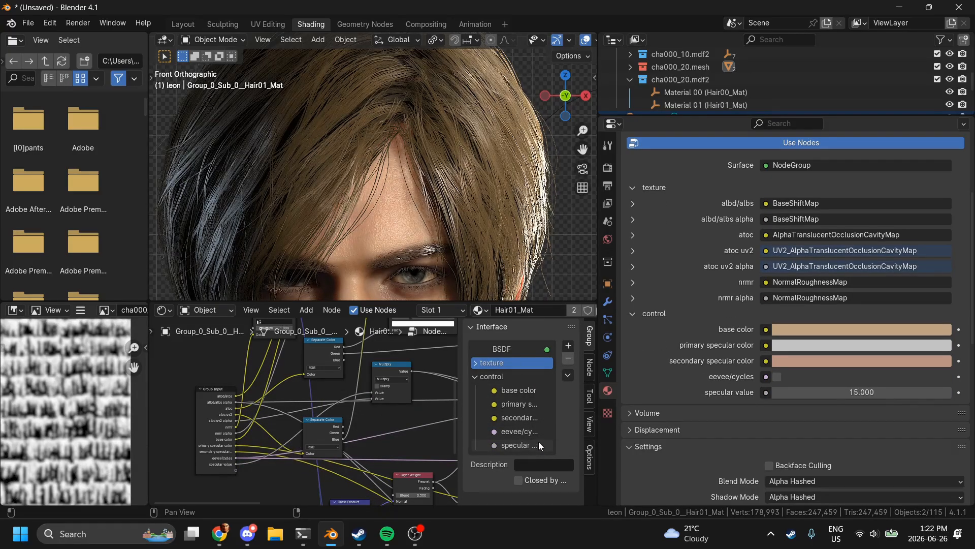
# Step: Expose the unlinked value of the math Multiply node directly below the colour Multiply node as a new group input
pyautogui.hscroll(5, 258, 439)
pyautogui.scroll(2, 258, 439)
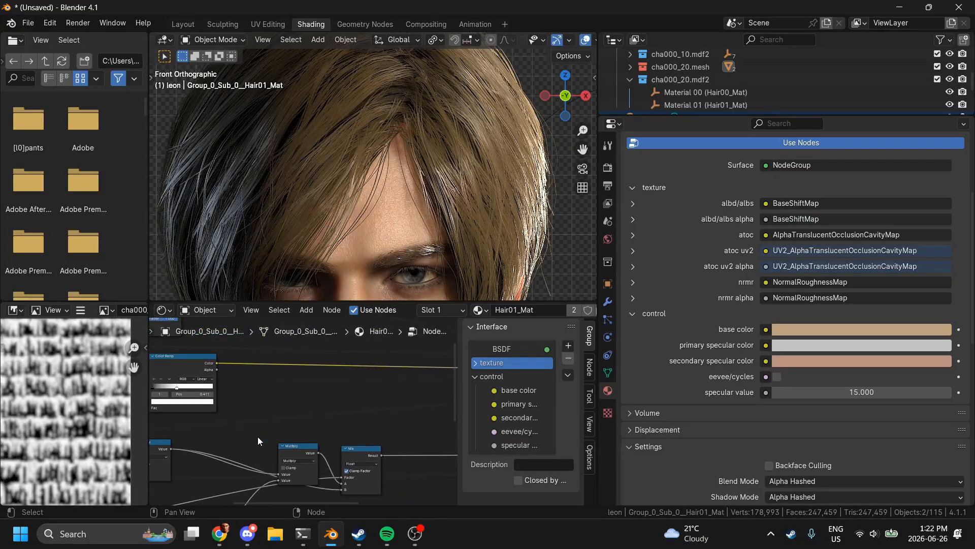
pyautogui.hscroll(-6, 258, 437)
pyautogui.scroll(2, 257, 437)
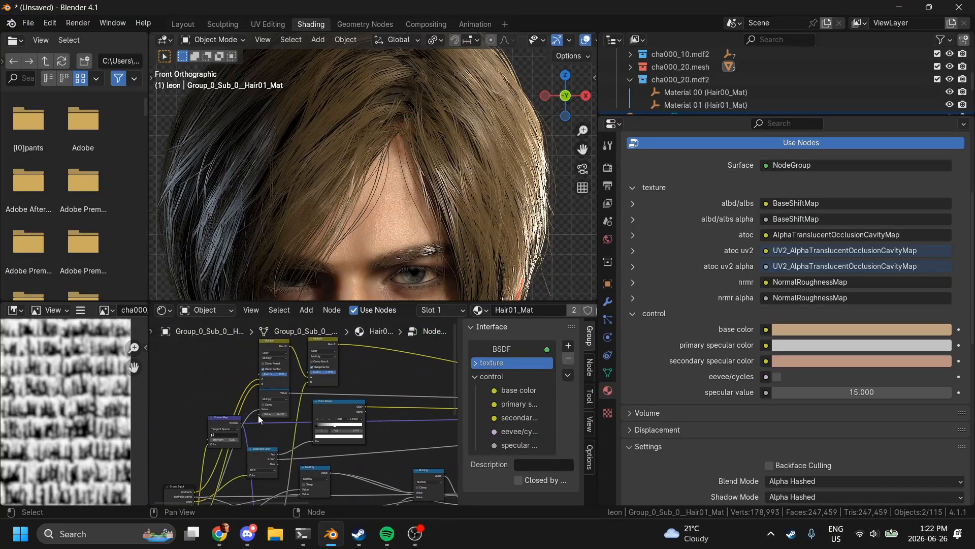
pyautogui.moveTo(258, 415); pyautogui.dragTo(195, 446)
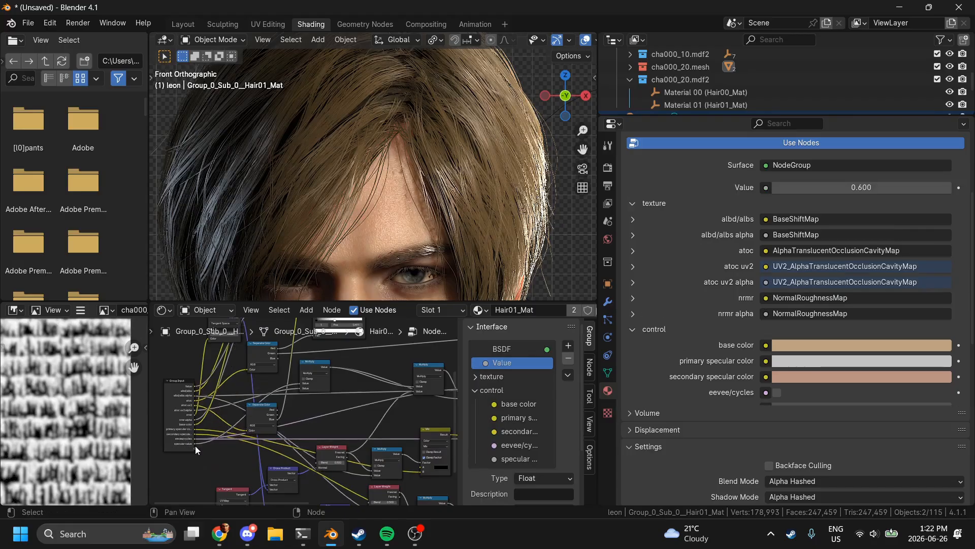
# Step: Move the new Value input to the end of the control panel and rename it roughness
pyautogui.moveTo(516, 363); pyautogui.dragTo(529, 461)
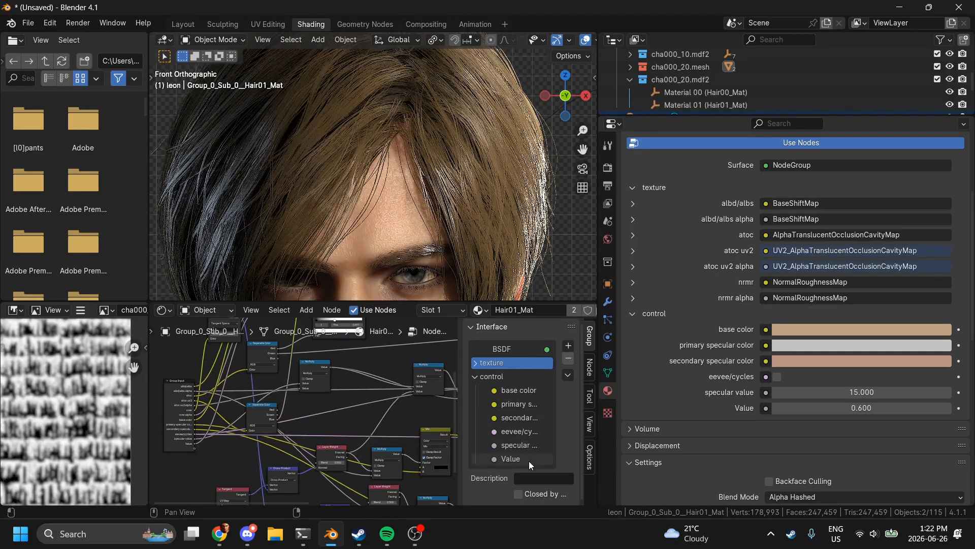
pyautogui.doubleClick(529, 460)
pyautogui.write('roughness')
pyautogui.press('Return')
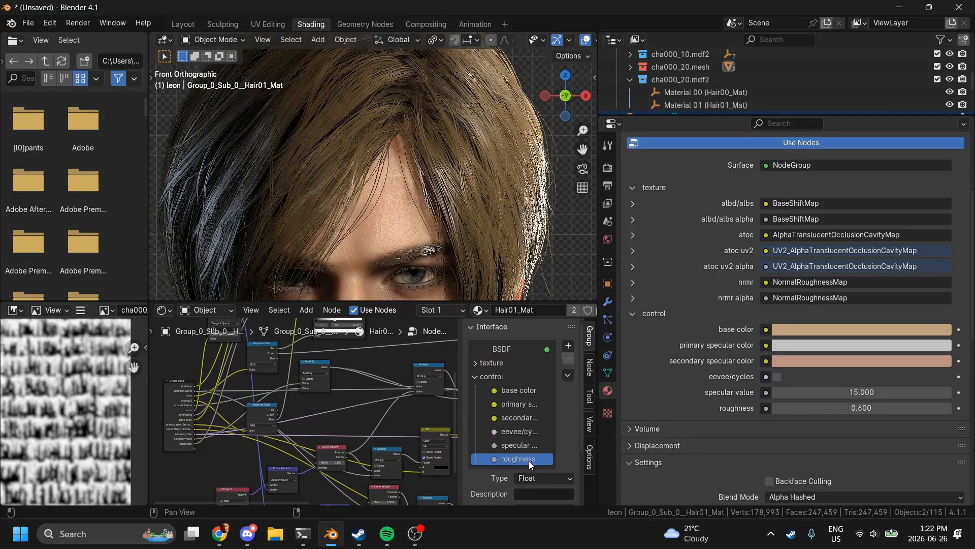
# Step: Exit the node group and rename it to fart
pyautogui.press('Tab')
pyautogui.scroll(3, 310, 389)
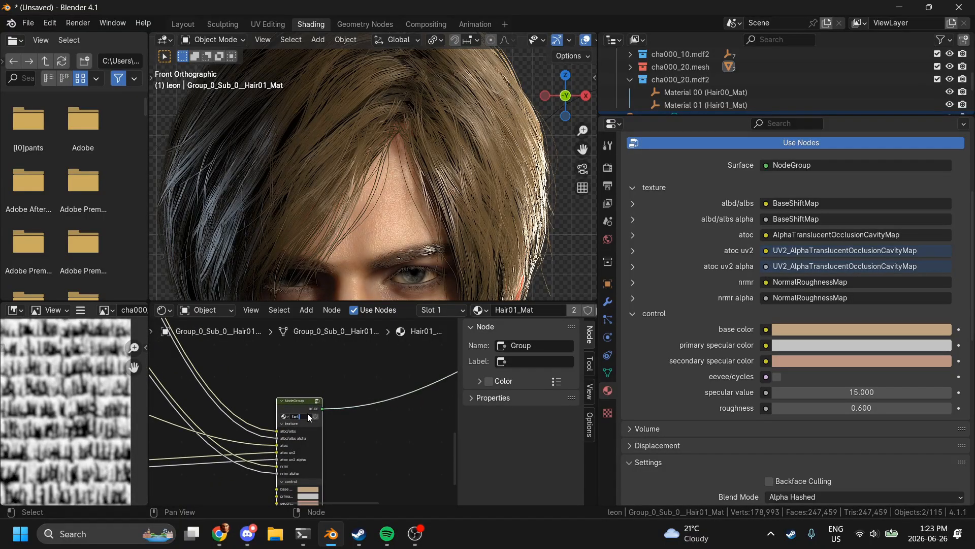
pyautogui.press('Return')
# Step: Examine the finished hair shading on the character's head from the front, up close and from the side
pyautogui.scroll(-2, 387, 227)
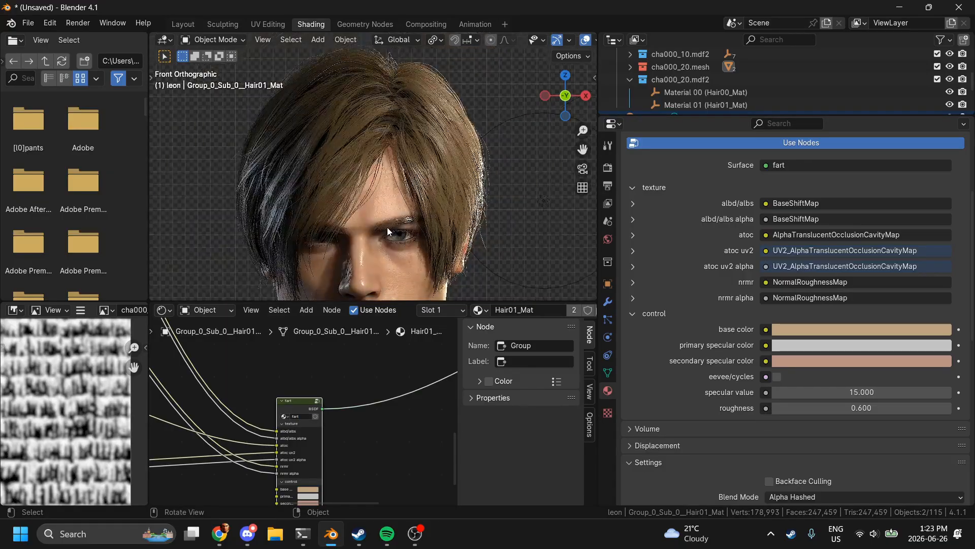
pyautogui.scroll(-2, 387, 227)
pyautogui.moveTo(565, 97); pyautogui.dragTo(646, 157)
pyautogui.click(584, 102)
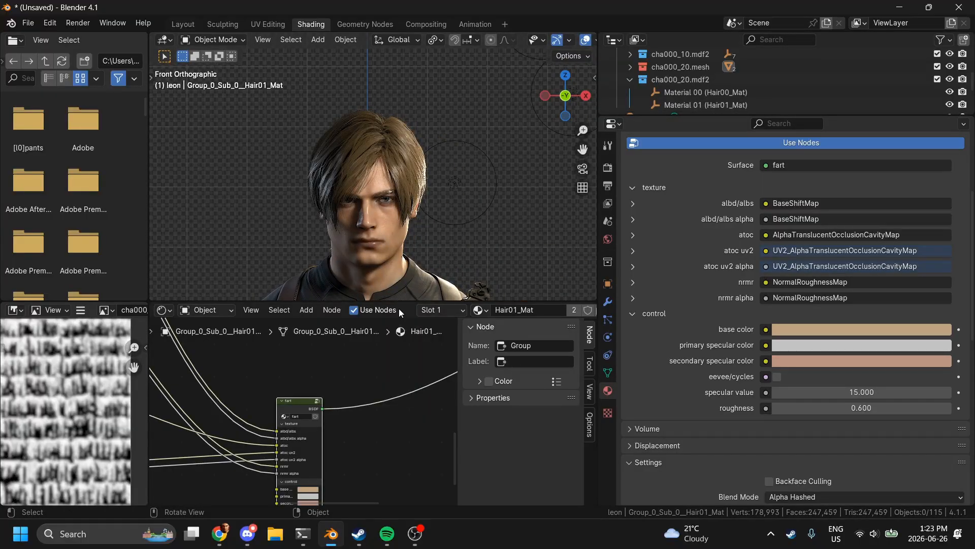
pyautogui.scroll(6, 416, 252)
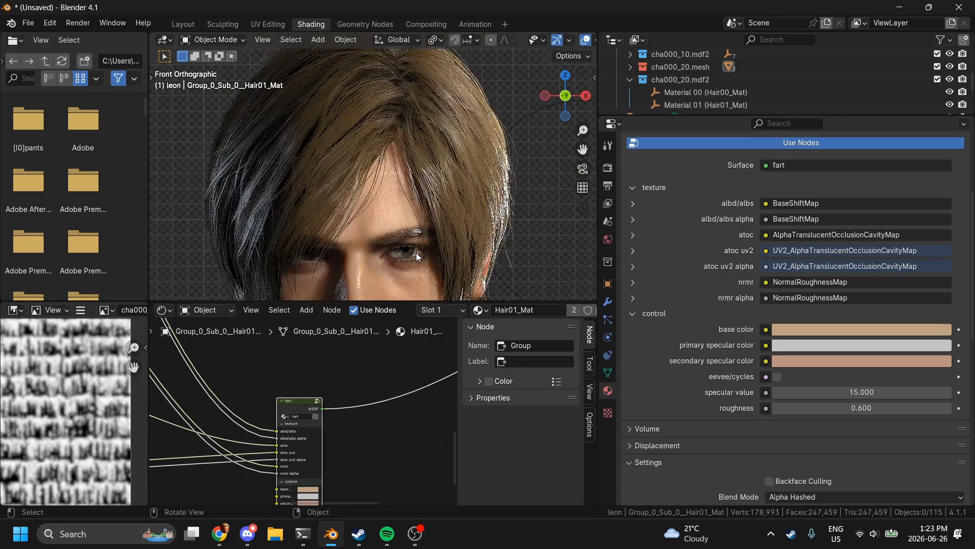
pyautogui.scroll(-6, 416, 251)
pyautogui.moveTo(574, 99); pyautogui.dragTo(555, 103)
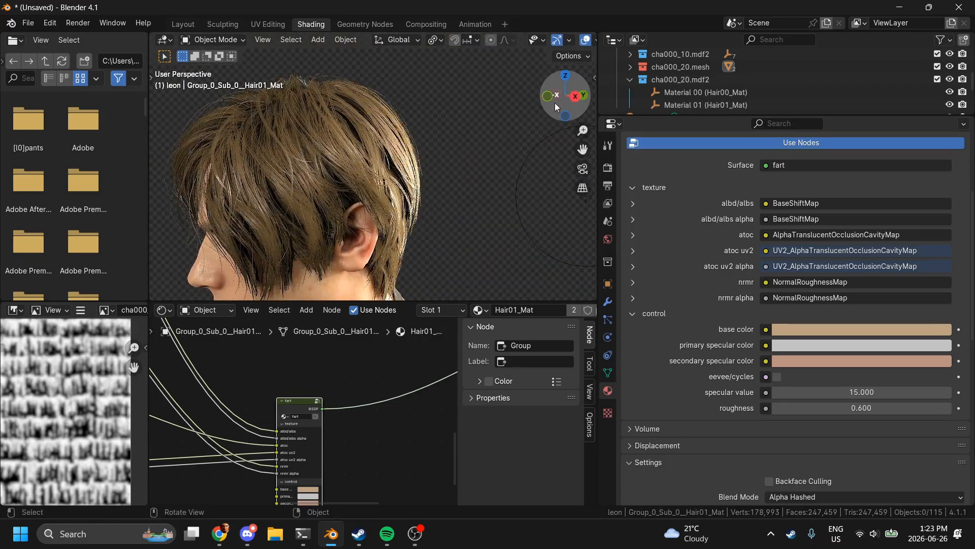
pyautogui.click(555, 103)
pyautogui.click(586, 96)
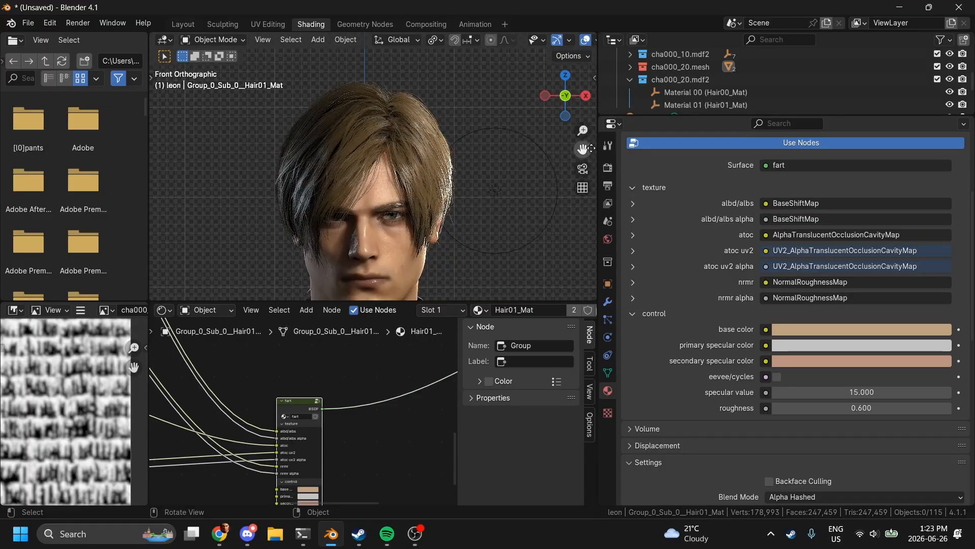
pyautogui.scroll(2, 401, 197)
pyautogui.click(401, 196)
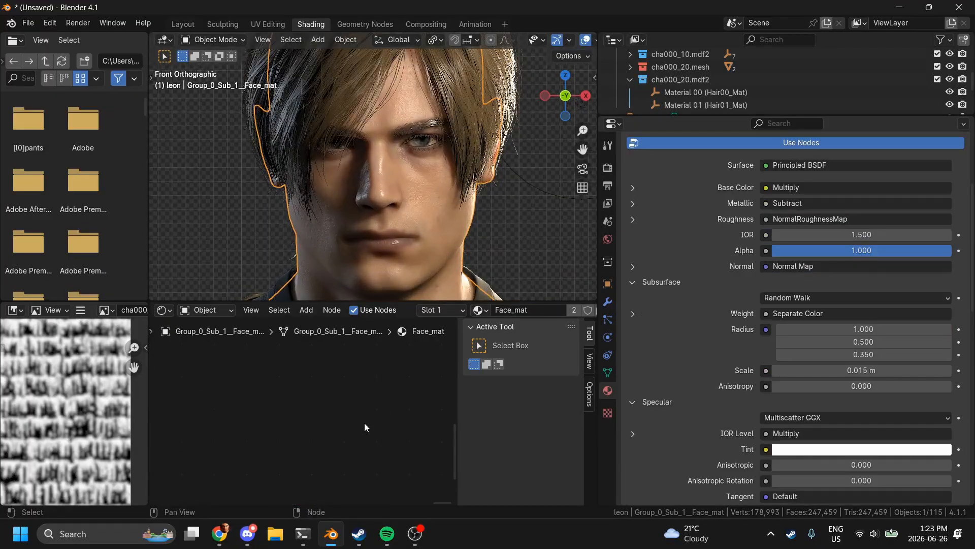
pyautogui.hotkey('ctrl', 'space')
pyautogui.scroll(-3, 364, 423)
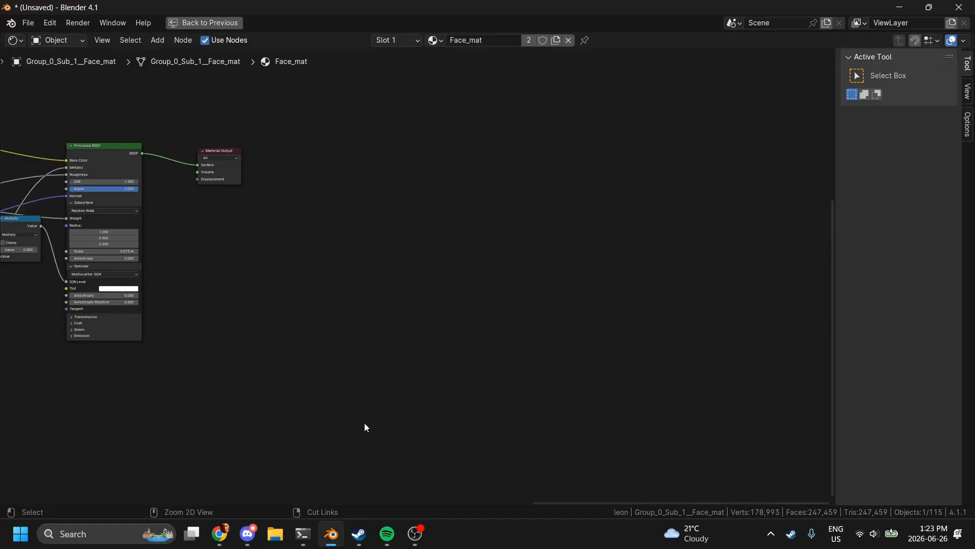
pyautogui.hotkey('ctrl', 'space')
# Step: Select the Hair00_Mat hair mesh and delete its shading nodes between the texture nodes and the Material Output
pyautogui.click(478, 90)
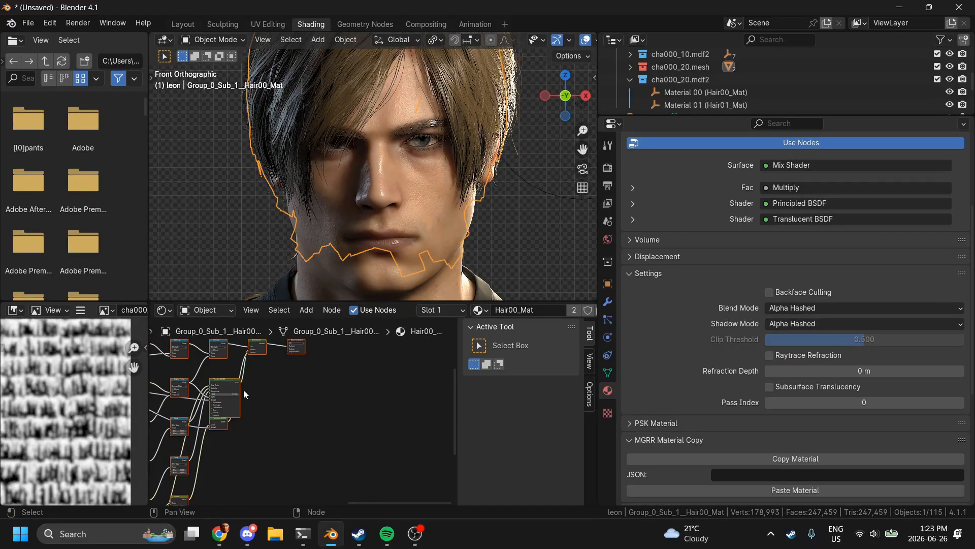
pyautogui.scroll(-2, 243, 389)
pyautogui.hotkey('ctrl', 'space')
pyautogui.scroll(-2, 403, 403)
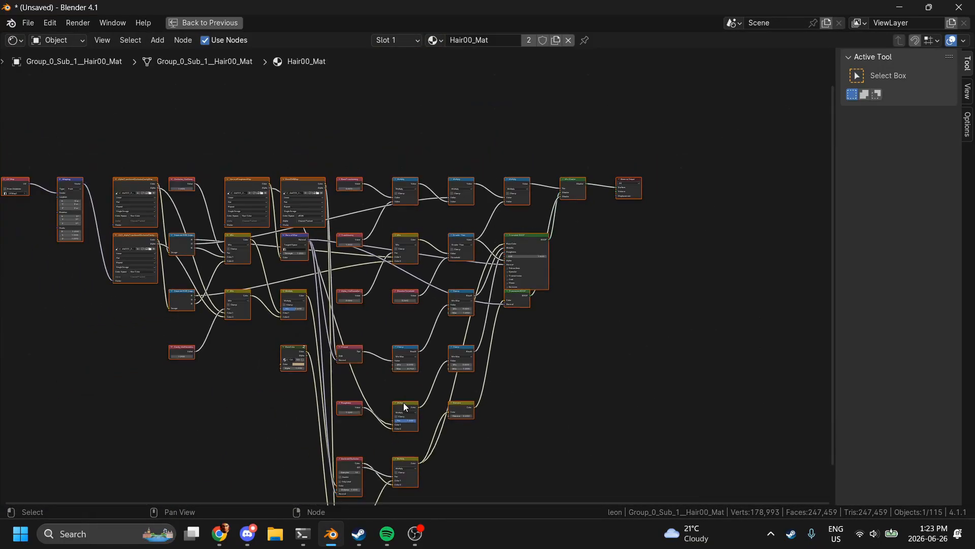
pyautogui.moveTo(338, 155); pyautogui.dragTo(591, 476)
pyautogui.press('Delete')
# Step: Add the existing fart node group to Hair00_Mat between the texture nodes and the Material Output
pyautogui.scroll(3, 557, 412)
pyautogui.hotkey('shift', 'a')
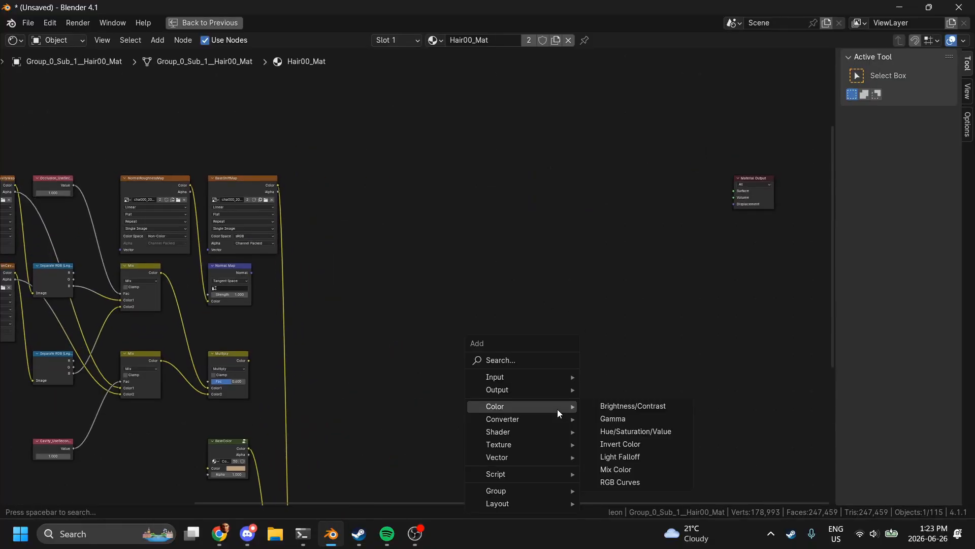
pyautogui.moveTo(495, 491)
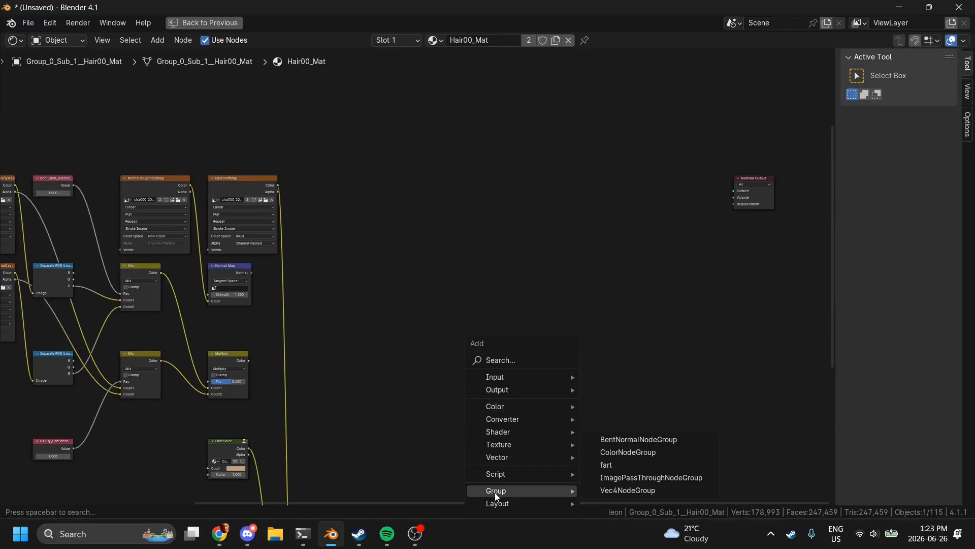
pyautogui.click(608, 464)
pyautogui.click(496, 244)
pyautogui.scroll(1, 497, 245)
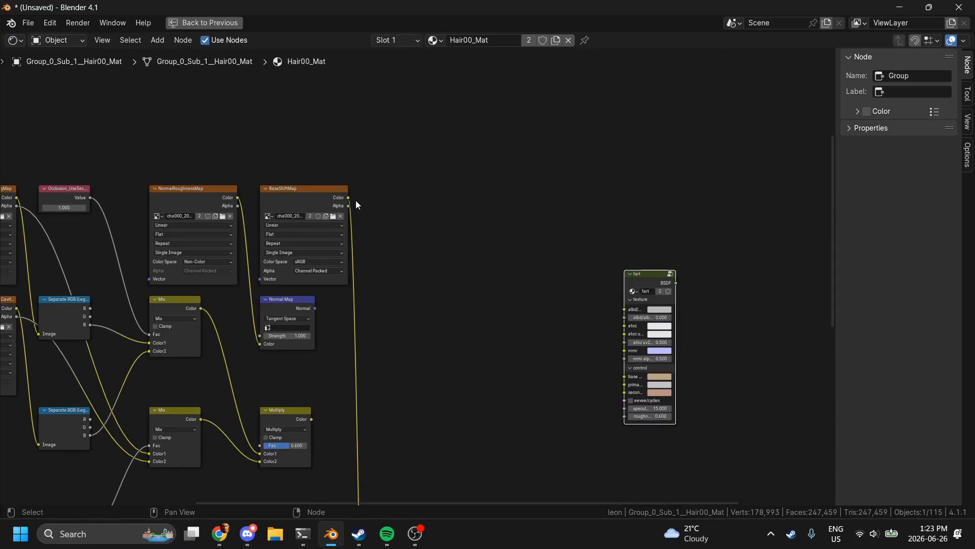
# Step: Link the BaseShiftMap, NormalRoughnessMap and both AlphaTranslucentOcclusionCavityMap textures to the matching texture inputs of the fart group
pyautogui.moveTo(349, 198)
pyautogui.mouseDown()
pyautogui.moveTo(623, 311)
pyautogui.moveTo(401, 250)
pyautogui.moveTo(348, 206)
pyautogui.mouseUp()
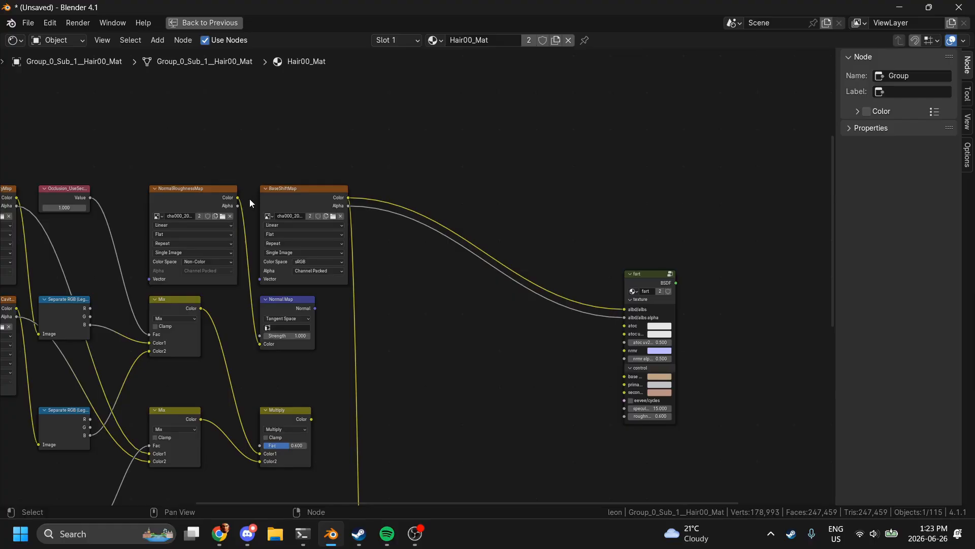
pyautogui.moveTo(238, 197); pyautogui.dragTo(783, 360)
pyautogui.hscroll(-8, 242, 212)
pyautogui.moveTo(821, 296); pyautogui.dragTo(676, 312, button='middle')
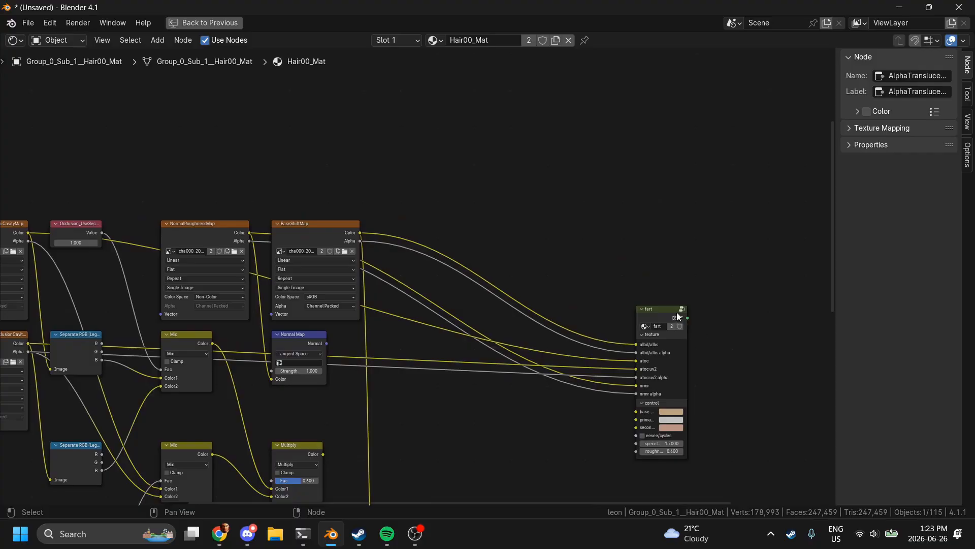
# Step: Examine the node network inside the fart group, including the two colour Multiply nodes, and return to the material level
pyautogui.click(681, 309)
pyautogui.scroll(3, 473, 300)
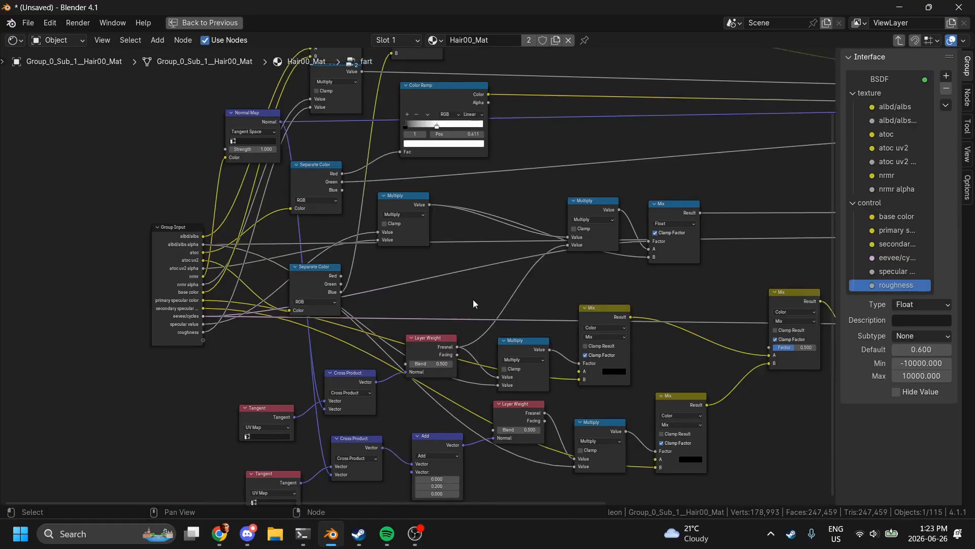
pyautogui.scroll(-3, 473, 299)
pyautogui.moveTo(396, 440); pyautogui.dragTo(500, 57, button='middle')
pyautogui.moveTo(147, 87); pyautogui.dragTo(395, 179)
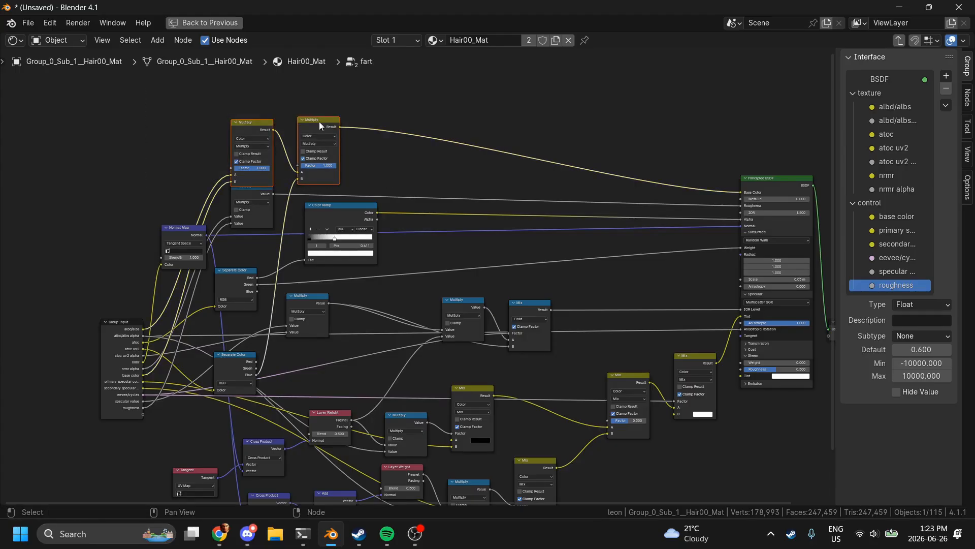
pyautogui.rightClick(303, 112)
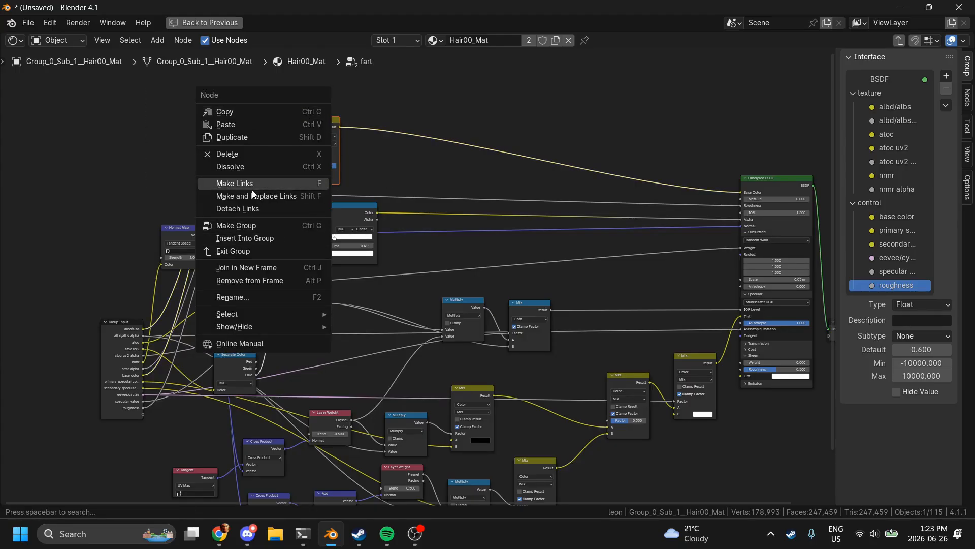
pyautogui.press('Tab')
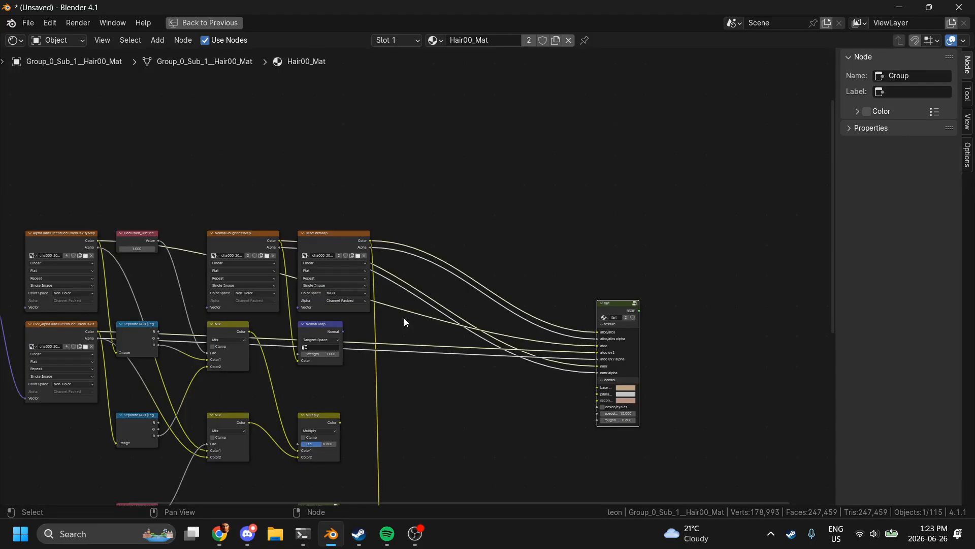
# Step: Connect the fart group's BSDF output to the Surface input of Hair00_Mat's Material Output
pyautogui.hscroll(5, 403, 318)
pyautogui.scroll(3, 404, 318)
pyautogui.hscroll(3, 403, 318)
pyautogui.scroll(3, 404, 318)
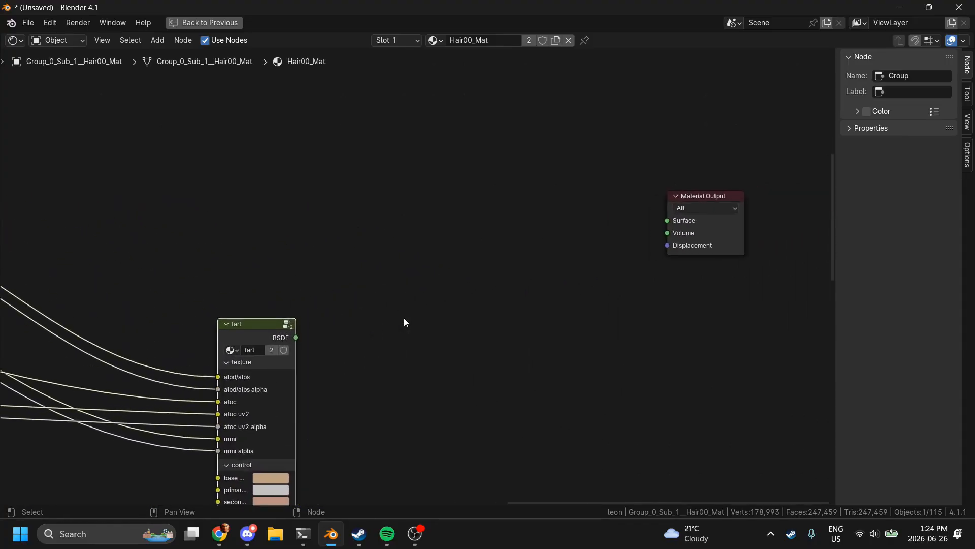
pyautogui.moveTo(286, 341); pyautogui.dragTo(670, 219)
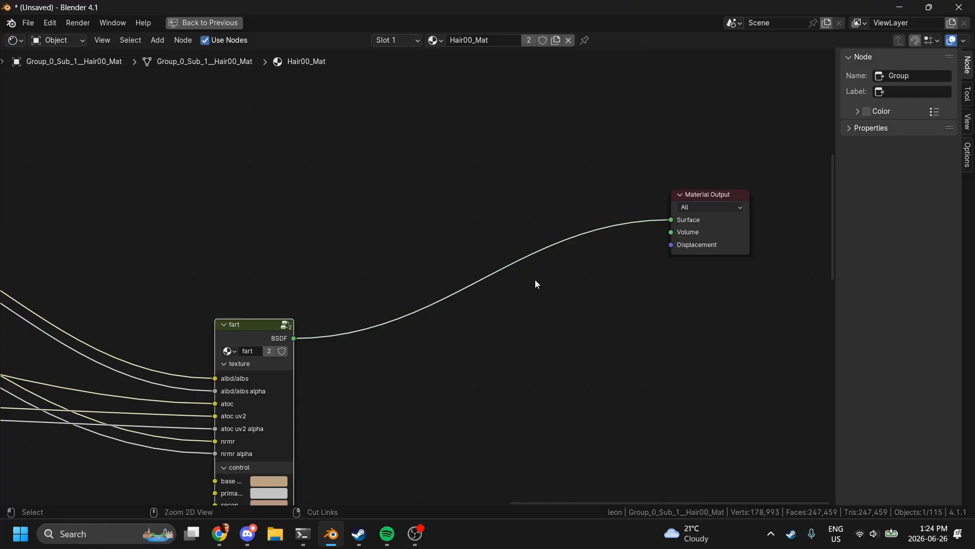
pyautogui.hotkey('ctrl', 'space')
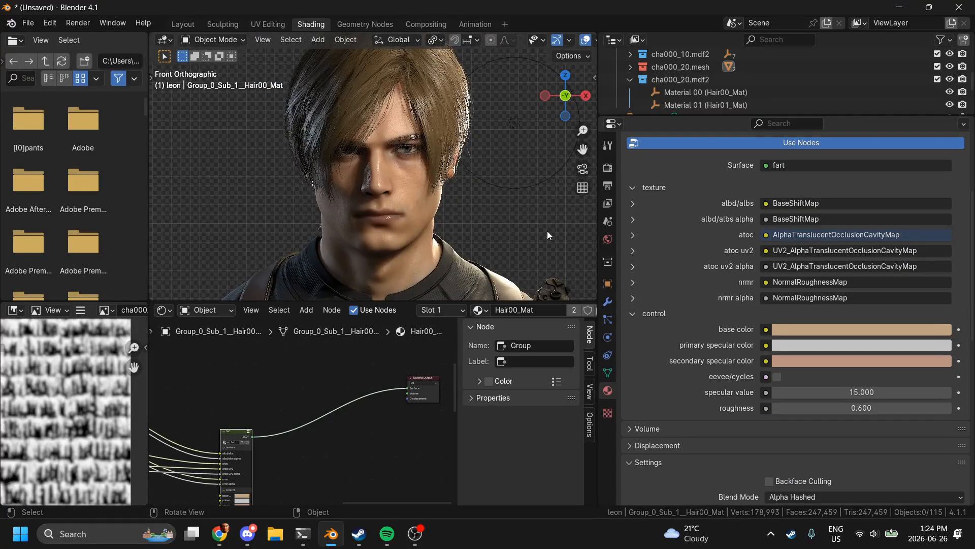
# Step: Inside the fart group, expose the Principled BSDF's subsurface Scale as a new group input
pyautogui.scroll(-2, 547, 230)
pyautogui.moveTo(561, 90); pyautogui.dragTo(965, 91)
pyautogui.click(249, 433)
pyautogui.scroll(5, 300, 435)
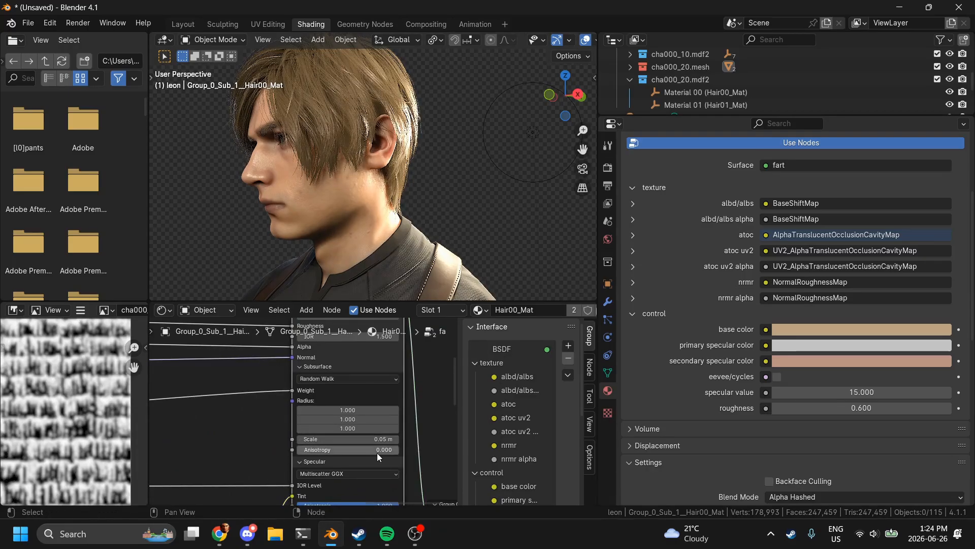
pyautogui.scroll(-5, 285, 445)
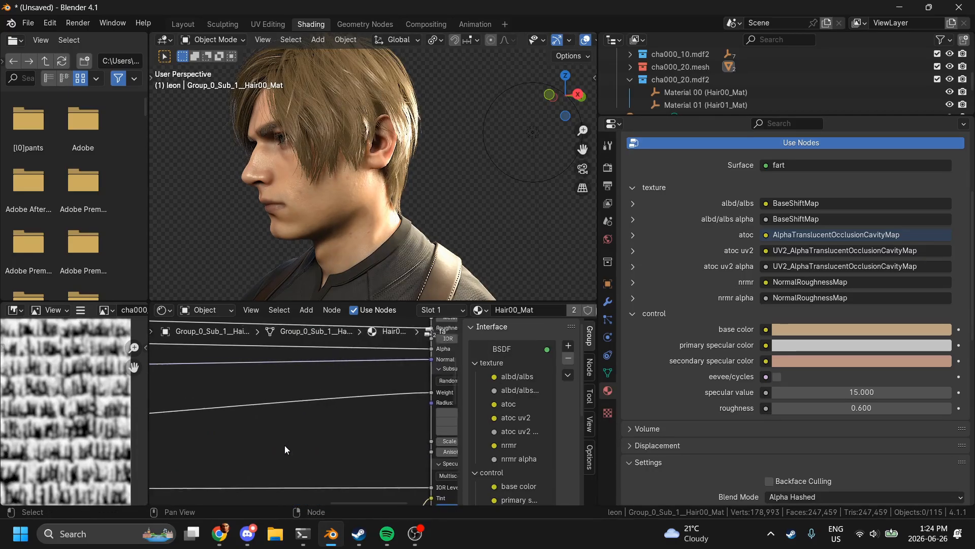
pyautogui.scroll(-6, 285, 445)
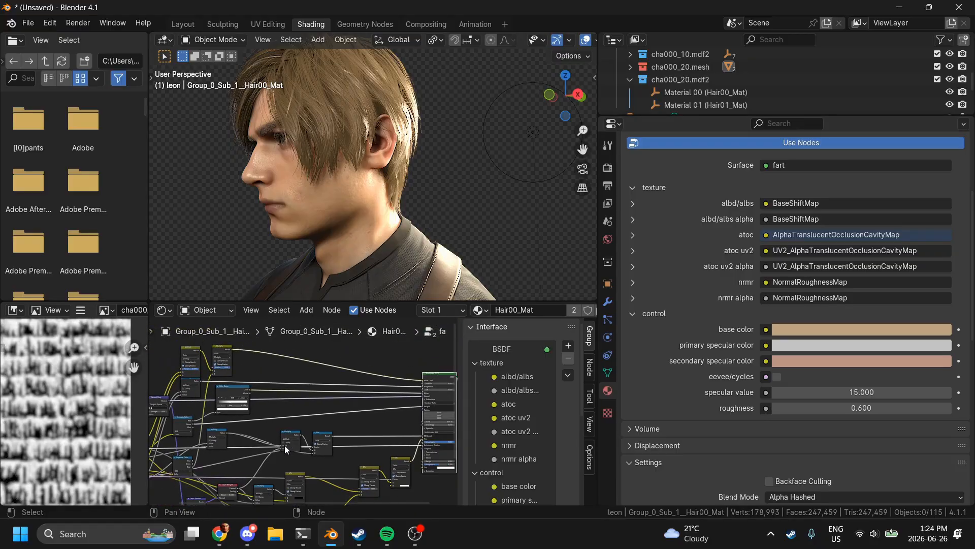
pyautogui.moveTo(419, 422); pyautogui.dragTo(359, 386)
# Step: Rename the Subsurface Scale input to sss scla, move it to the end of the control panel and exit the group
pyautogui.doubleClick(501, 363)
pyautogui.write('sss')
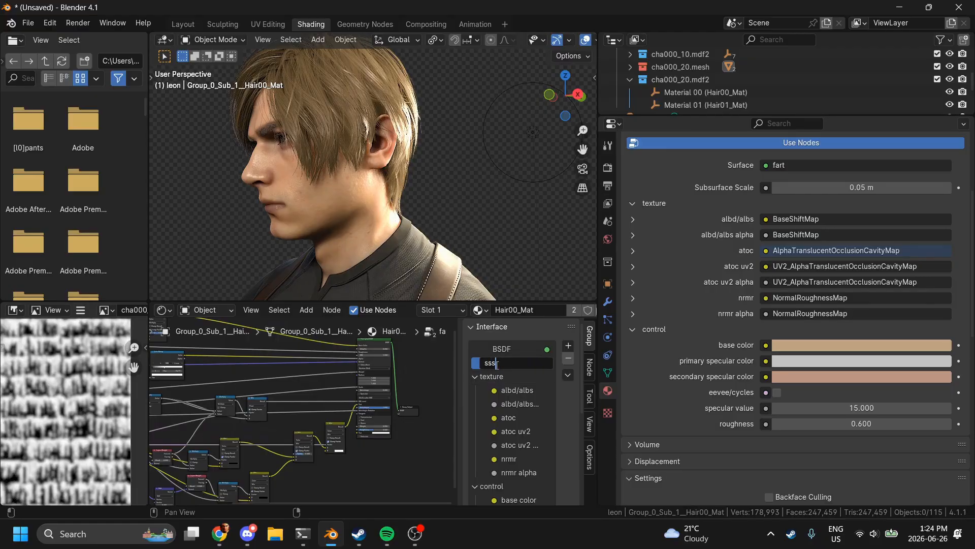
pyautogui.write(' scla')
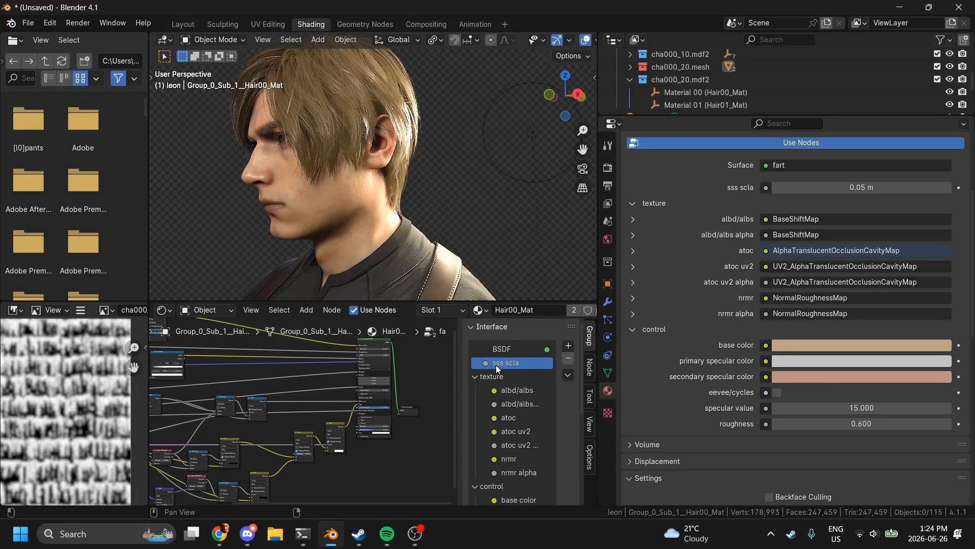
pyautogui.press('Return')
pyautogui.moveTo(534, 365); pyautogui.dragTo(532, 495)
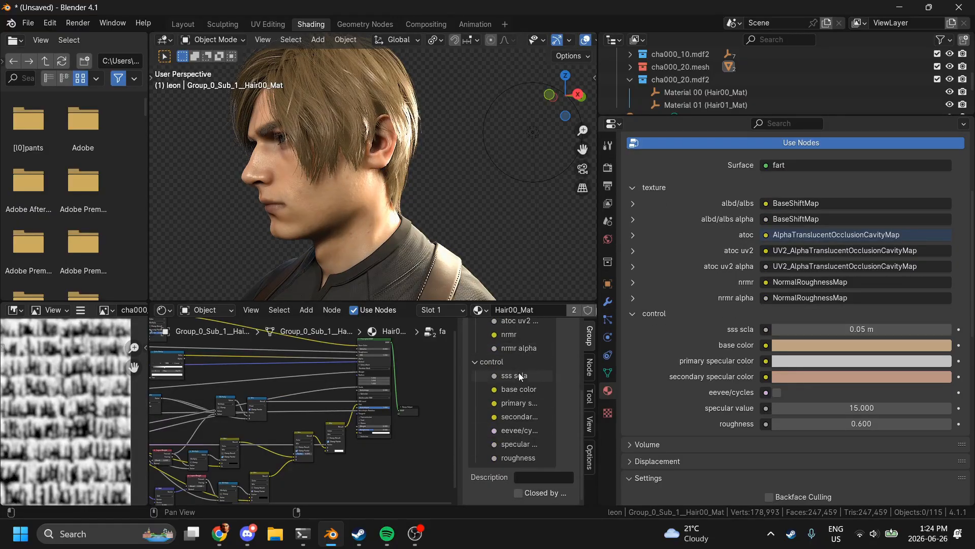
pyautogui.moveTo(519, 376); pyautogui.dragTo(533, 465)
pyautogui.press('Tab')
# Step: Set the sss scla value of Hair00_Mat's fart group to 0 m and check the hair from the front
pyautogui.scroll(4, 315, 424)
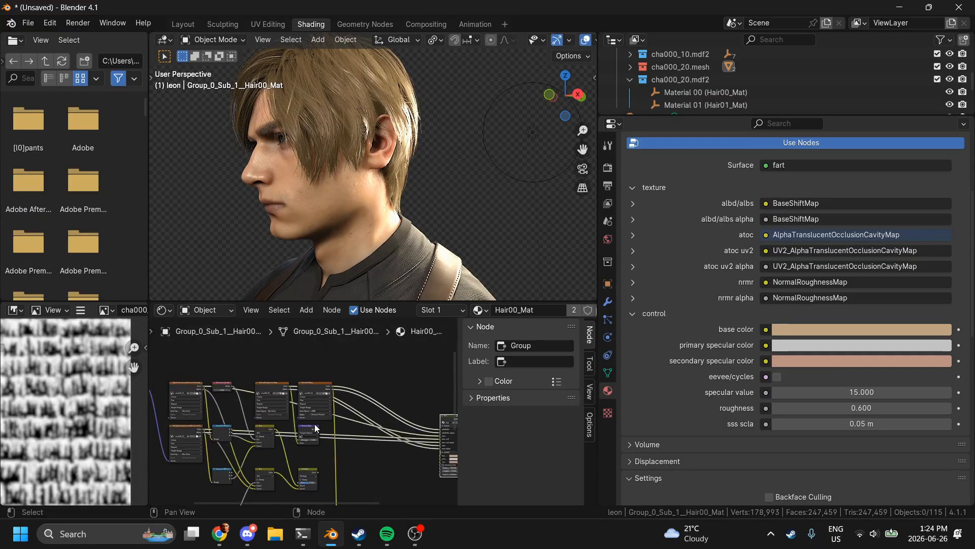
pyautogui.press('KP_Decimal')
pyautogui.click(814, 423)
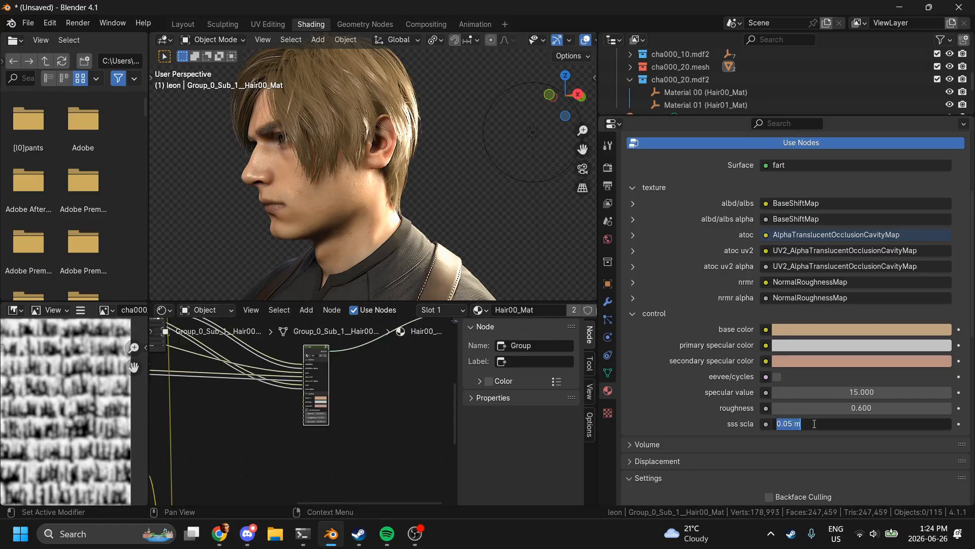
pyautogui.write('0')
pyautogui.press('Return')
pyautogui.scroll(-3, 541, 184)
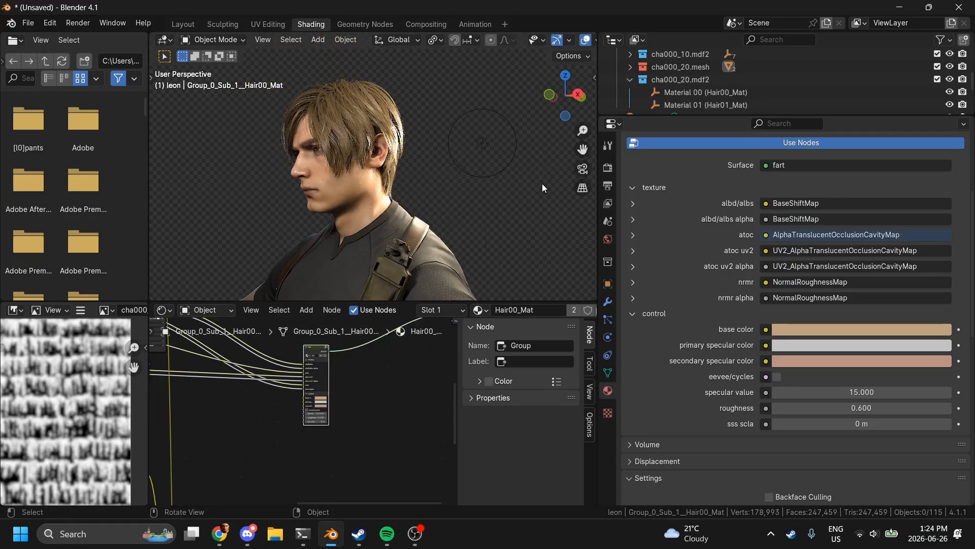
pyautogui.moveTo(560, 109); pyautogui.dragTo(455, 110)
pyautogui.click(563, 94)
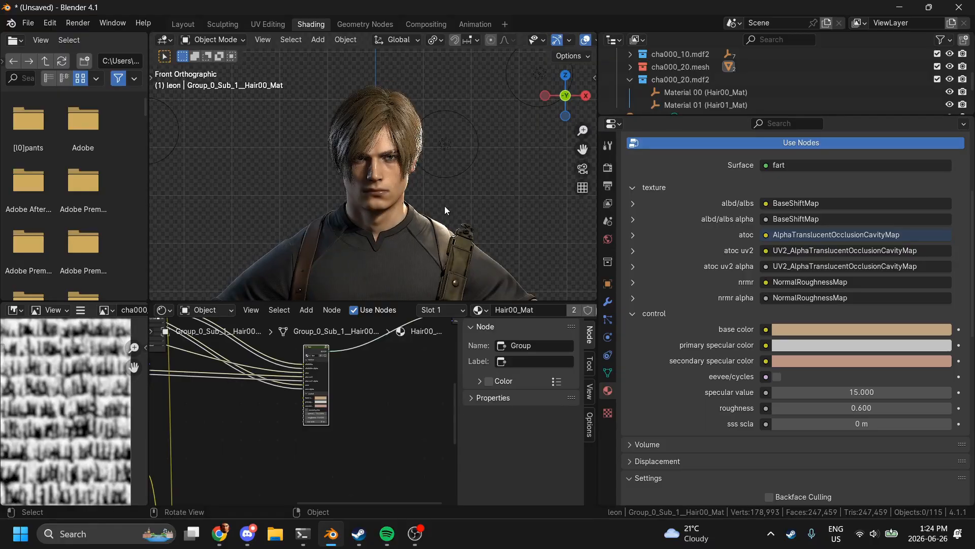
pyautogui.scroll(2, 445, 209)
# Step: Examine the property list of Material 00 (Hair00_Mat), including the hex value of its SecondarySpecularColor
pyautogui.click(680, 92)
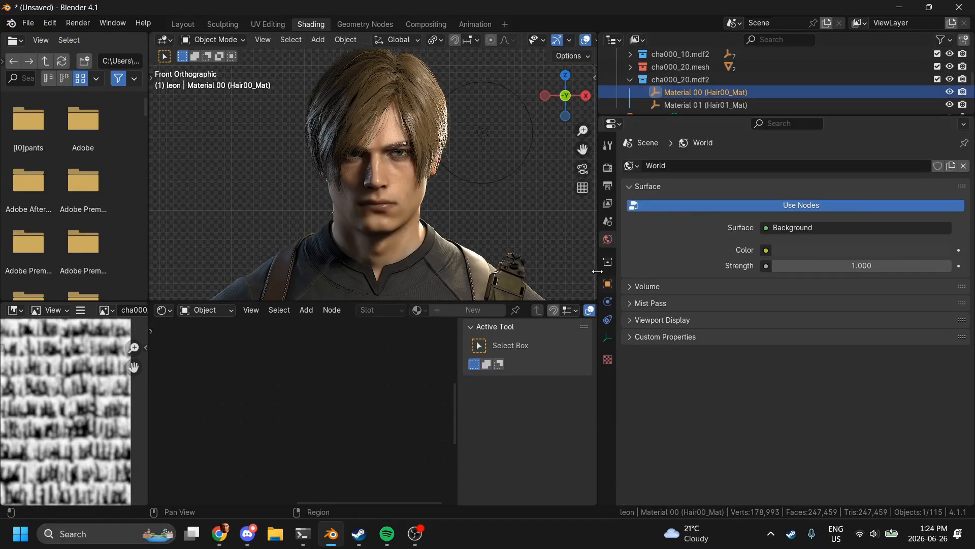
pyautogui.click(607, 283)
pyautogui.scroll(-8, 912, 365)
pyautogui.scroll(-8, 912, 365)
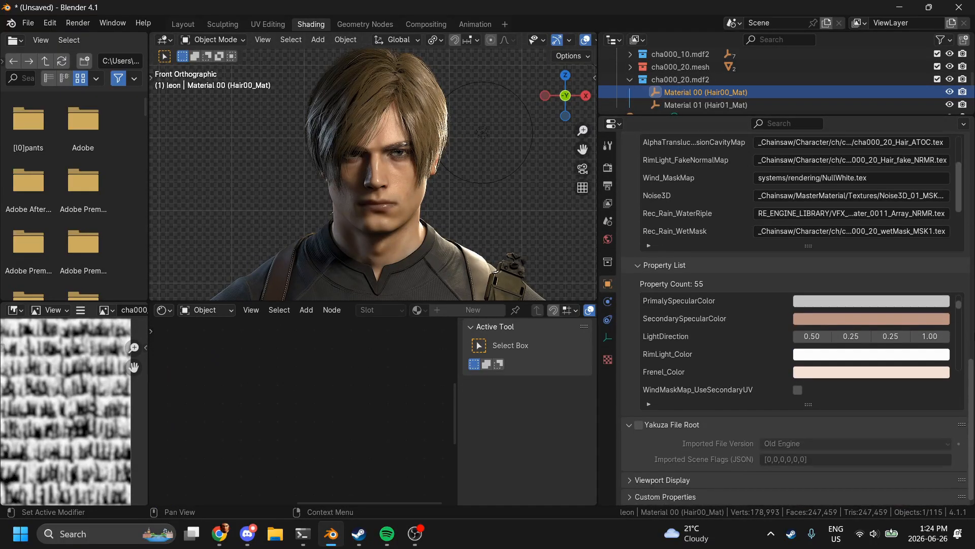
pyautogui.click(858, 319)
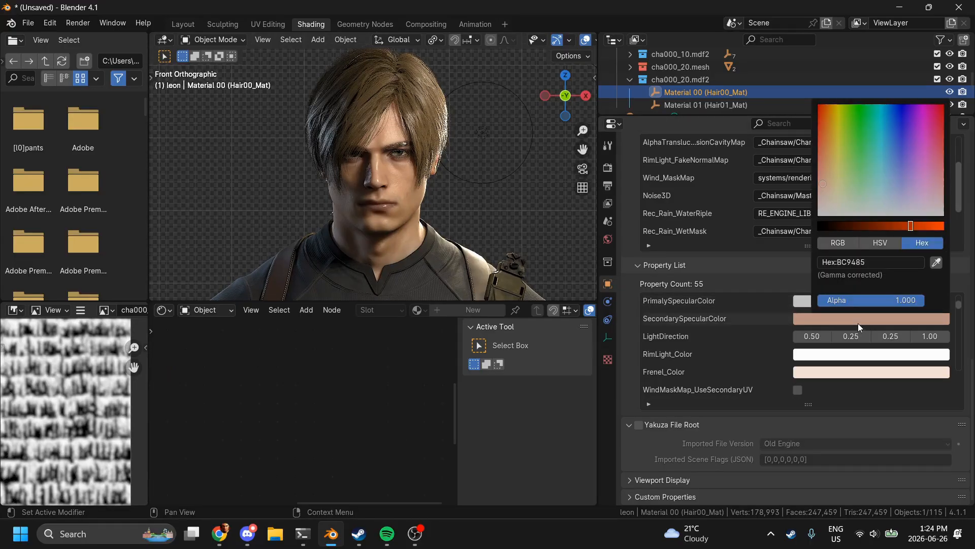
pyautogui.click(809, 374)
pyautogui.scroll(-5, 748, 337)
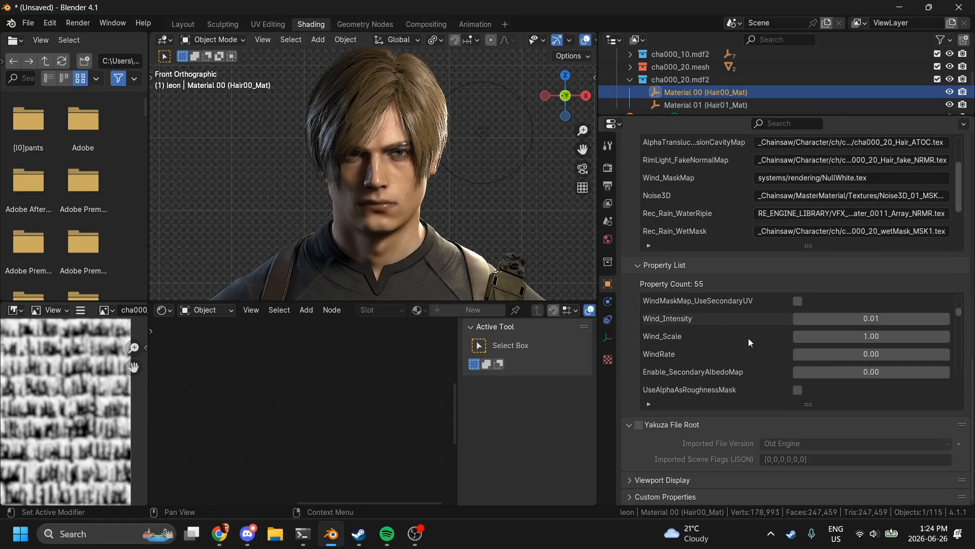
pyautogui.scroll(-1, 748, 337)
pyautogui.scroll(6, 748, 337)
# Step: Compare the BaseColor hex value of Material 00 (Hair00_Mat) with the base color of Hair01_Mat's fart group node
pyautogui.click(827, 334)
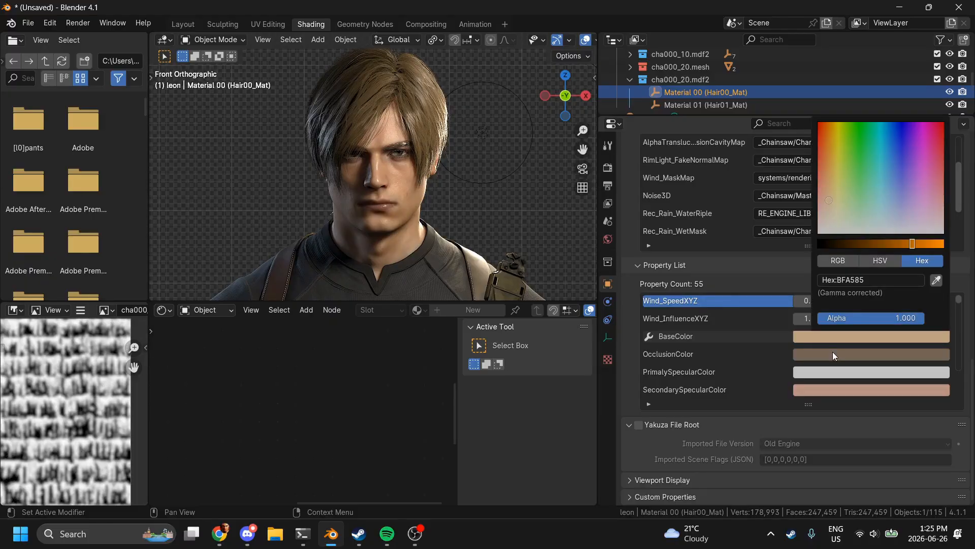
pyautogui.click(843, 335)
pyautogui.click(864, 280)
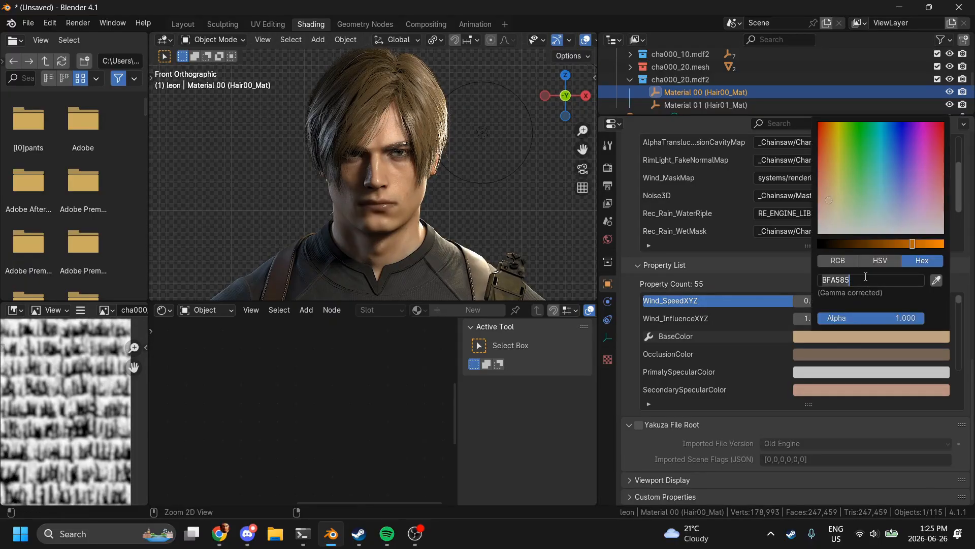
pyautogui.click(428, 114)
pyautogui.scroll(6, 324, 394)
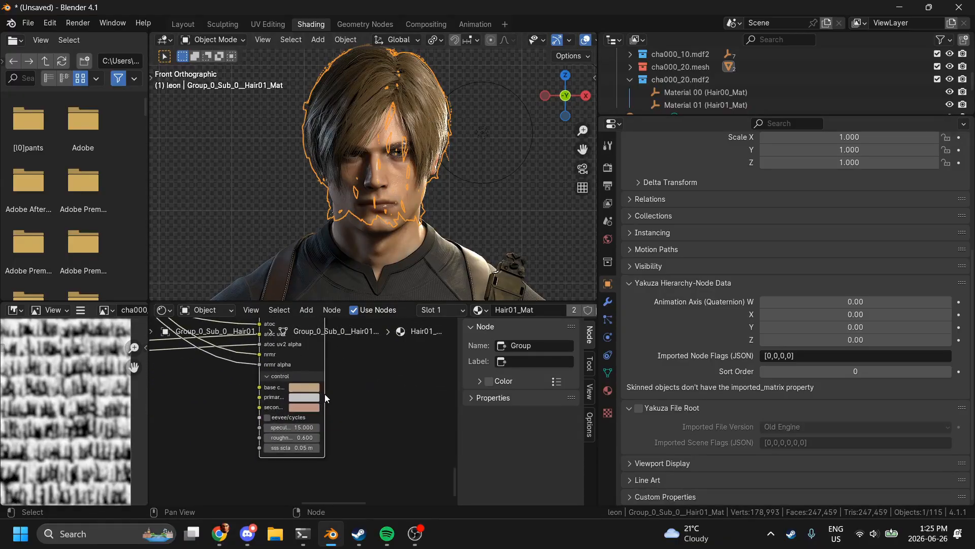
pyautogui.click(336, 406)
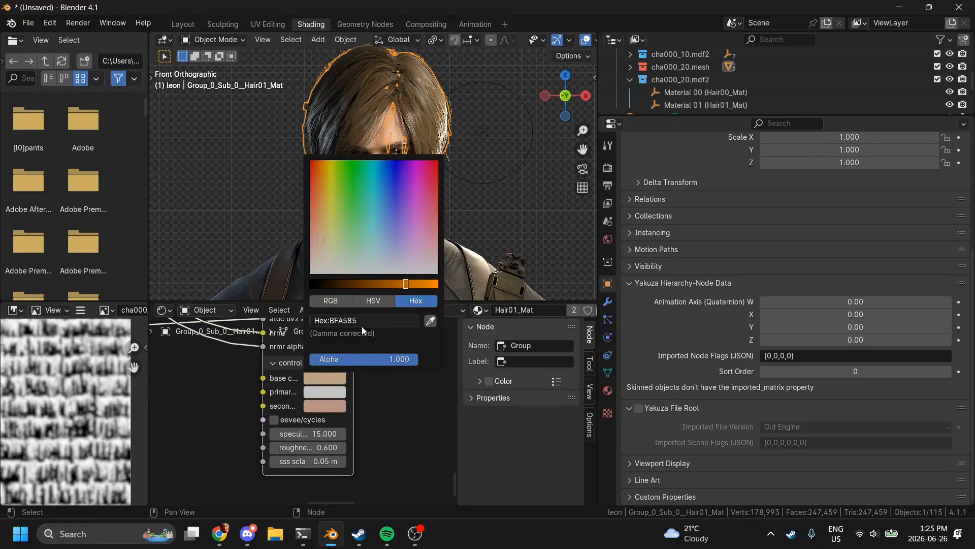
pyautogui.scroll(-2, 395, 425)
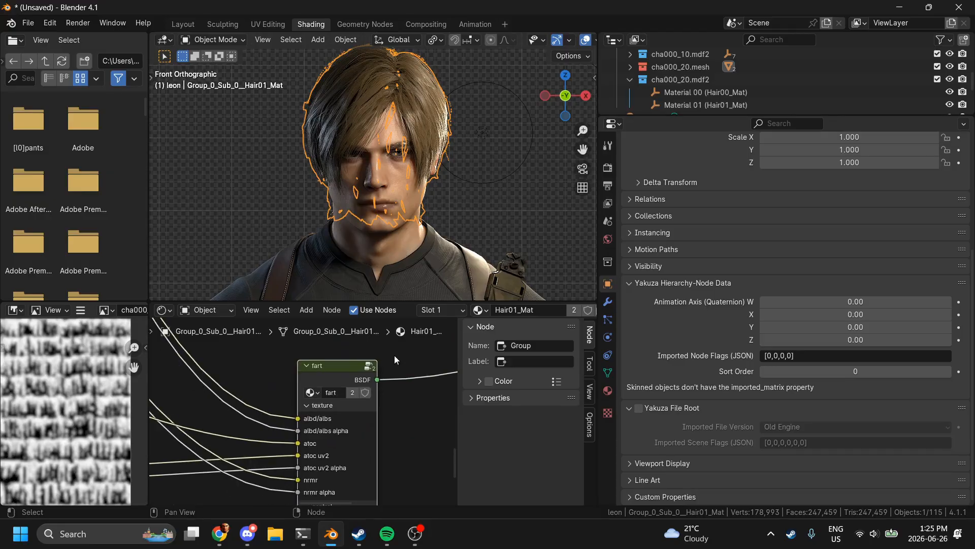
# Step: Inside the fart group, move the link on the second colour Multiply node's B input to its Factor input
pyautogui.press('Tab')
pyautogui.scroll(2, 384, 373)
pyautogui.scroll(-5, 384, 374)
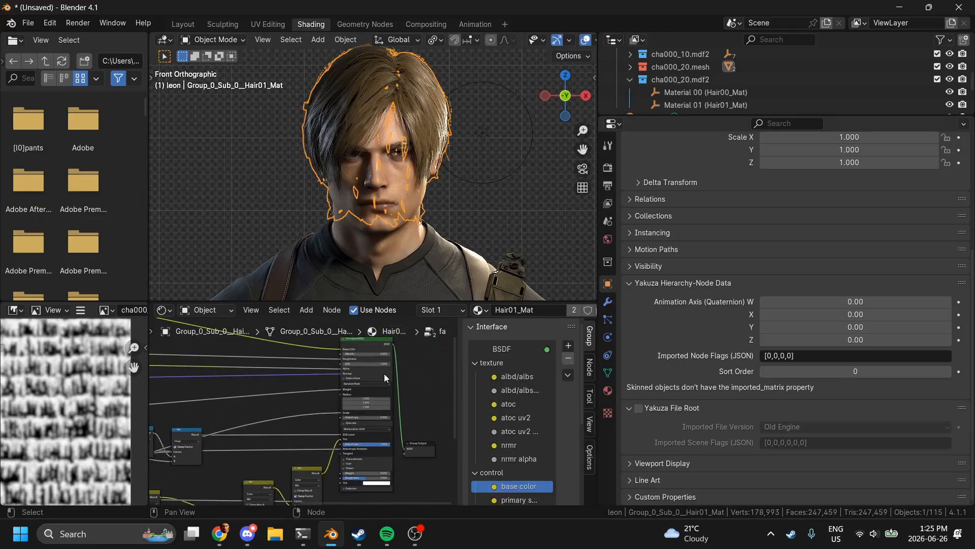
pyautogui.scroll(5, 384, 373)
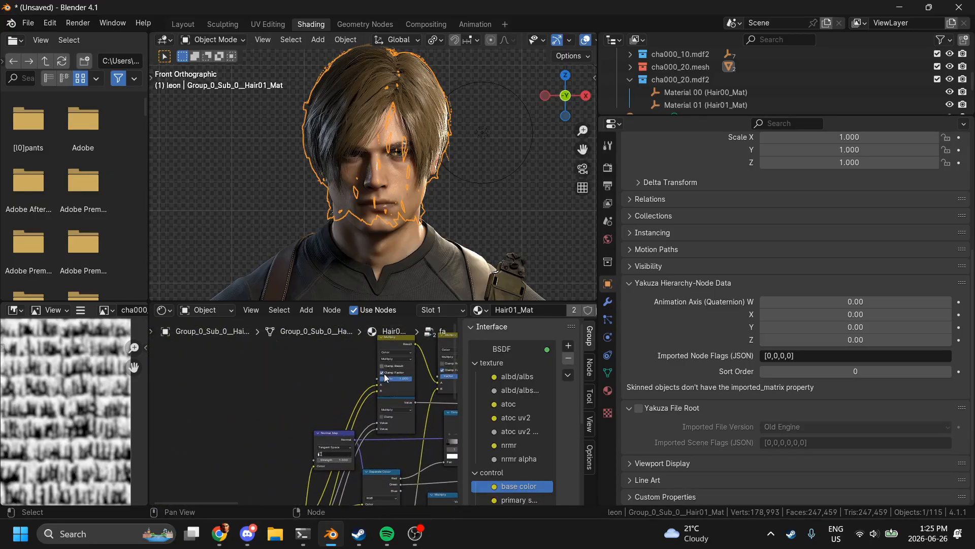
pyautogui.click(268, 476)
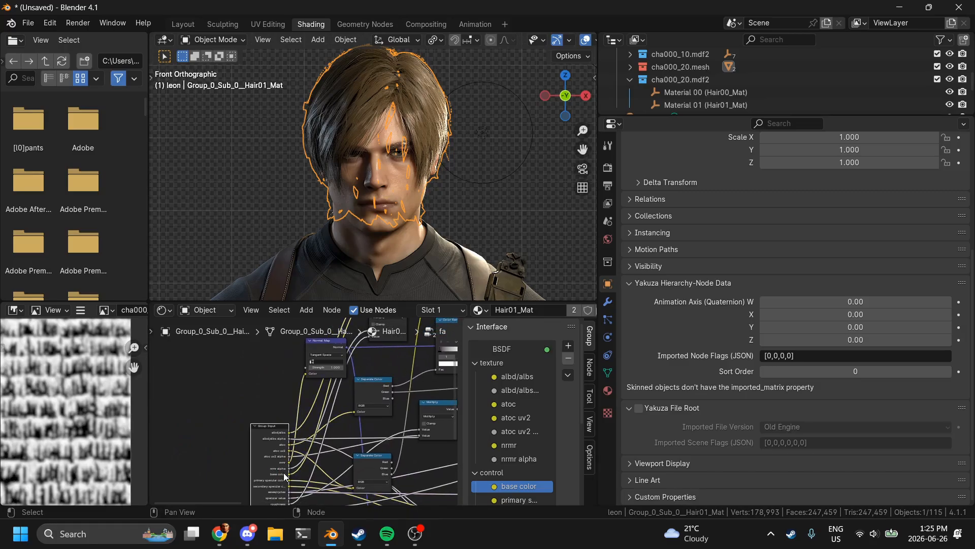
pyautogui.scroll(5, 283, 473)
pyautogui.scroll(2, 284, 472)
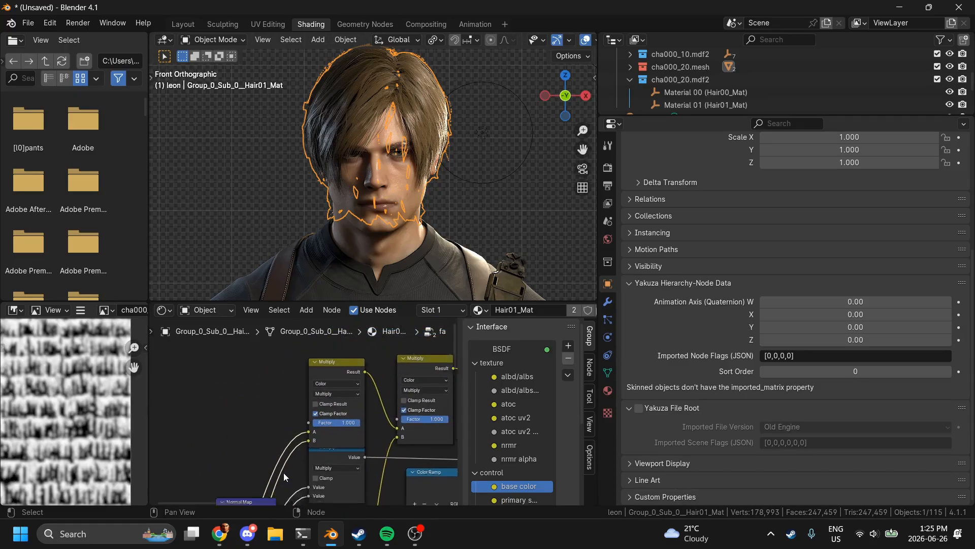
pyautogui.hscroll(3, 283, 472)
pyautogui.scroll(-6, 283, 472)
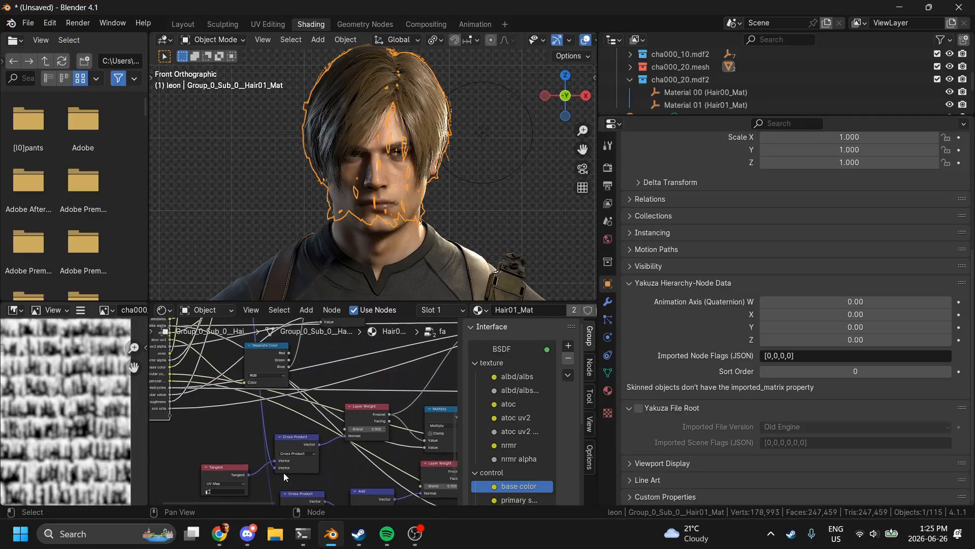
pyautogui.scroll(4, 283, 472)
pyautogui.scroll(4, 284, 473)
pyautogui.moveTo(310, 451); pyautogui.dragTo(312, 421)
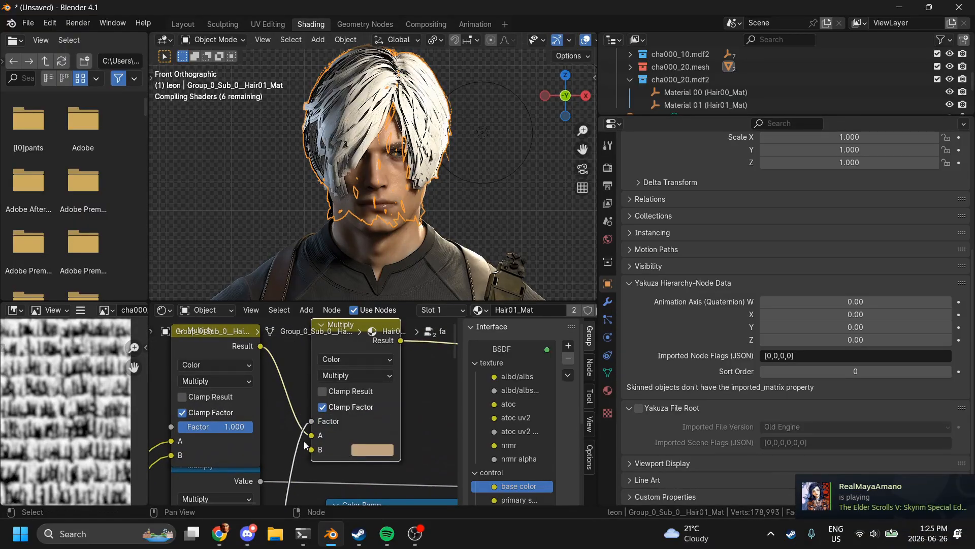
# Step: Set the second colour Multiply node's B colour to black (000000)
pyautogui.scroll(-2, 315, 446)
pyautogui.click(345, 436)
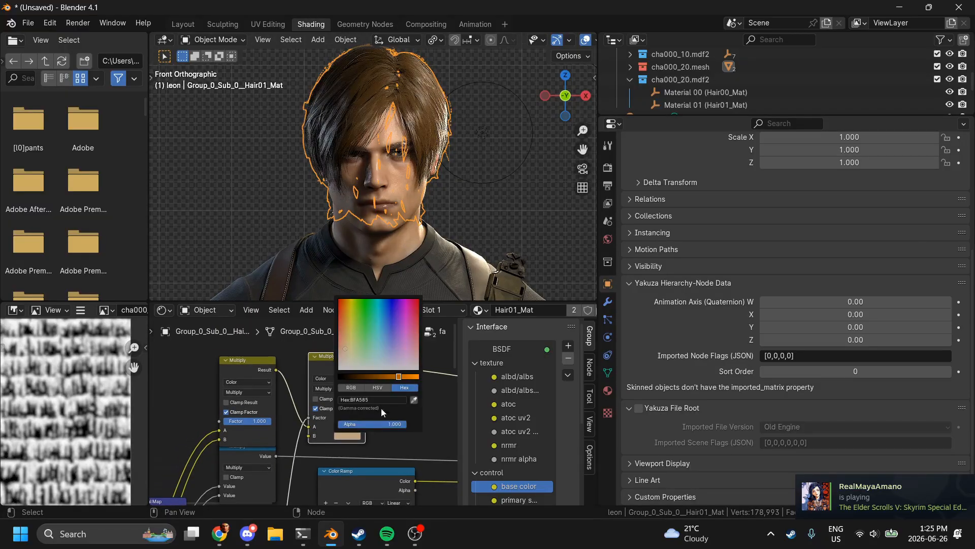
pyautogui.moveTo(373, 374); pyautogui.dragTo(339, 375)
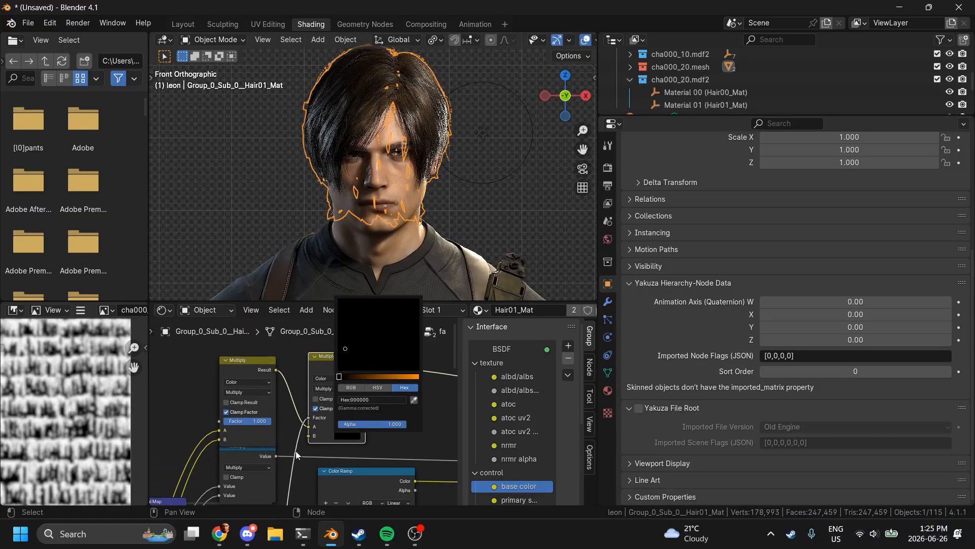
# Step: Insert an Invert Color node into the link that feeds the second colour Multiply node's Factor
pyautogui.scroll(-1, 286, 467)
pyautogui.scroll(1, 316, 428)
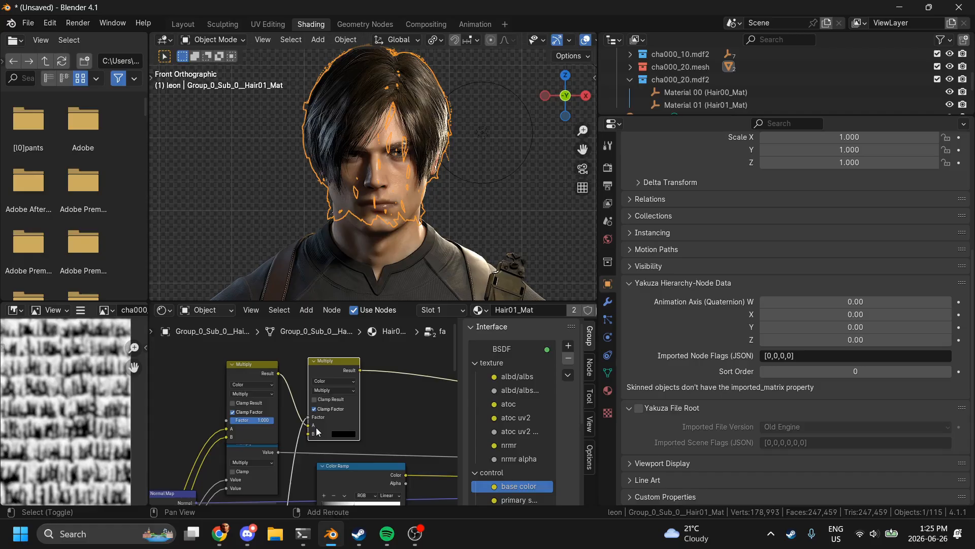
pyautogui.hotkey('shift', 'a')
pyautogui.write('incw')
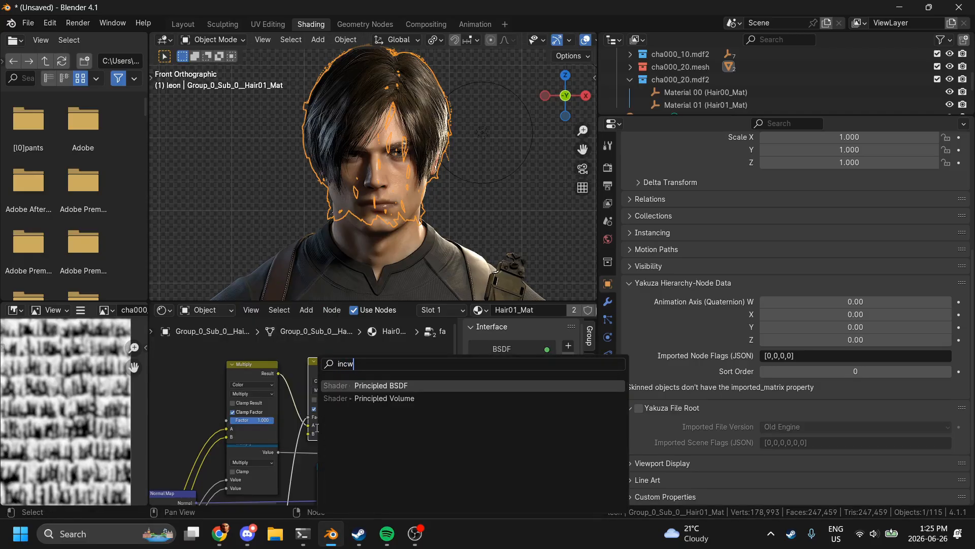
pyautogui.press('BackSpace')
pyautogui.press('BackSpace')
pyautogui.write('vert')
pyautogui.press('Return')
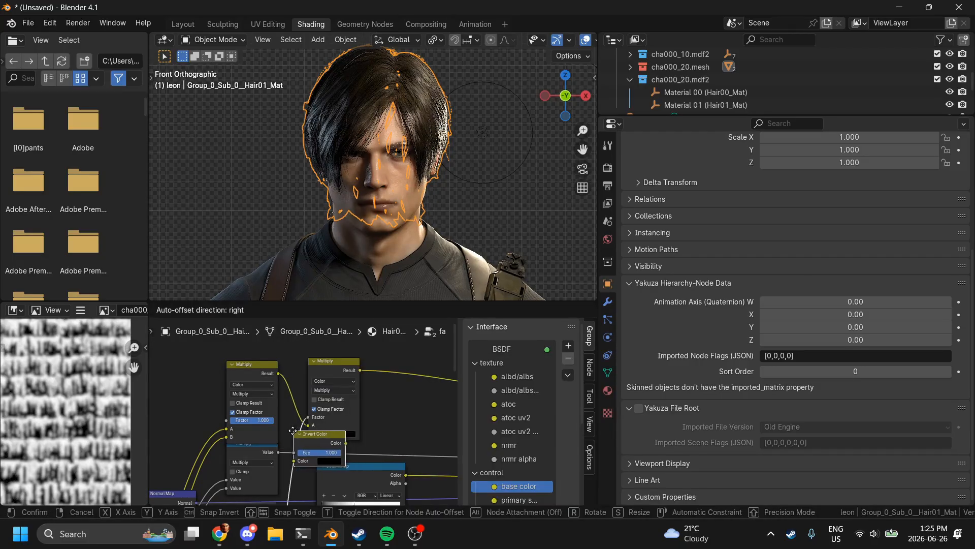
pyautogui.click(292, 429)
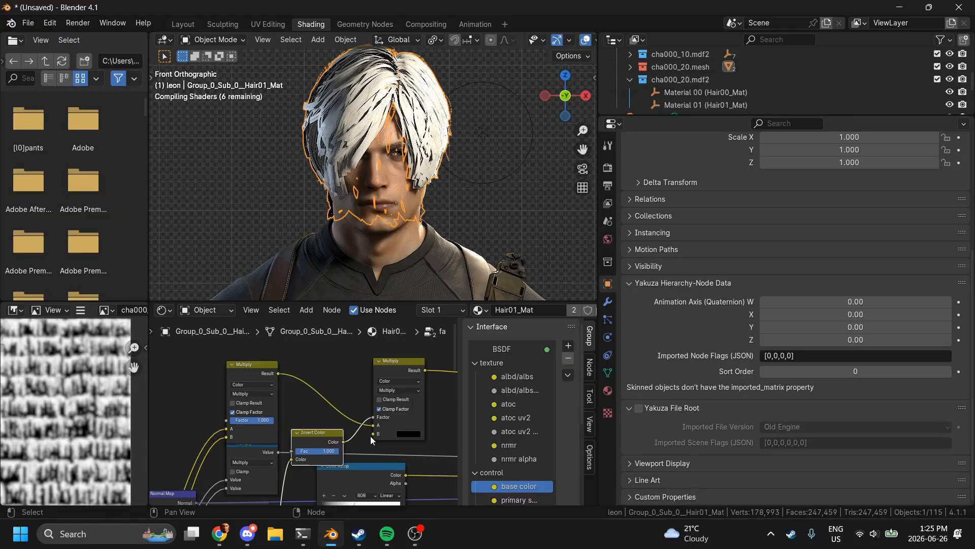
# Step: Expose the second colour Multiply node's B input as a new group input and rename it occlusion color
pyautogui.moveTo(373, 433); pyautogui.dragTo(254, 436)
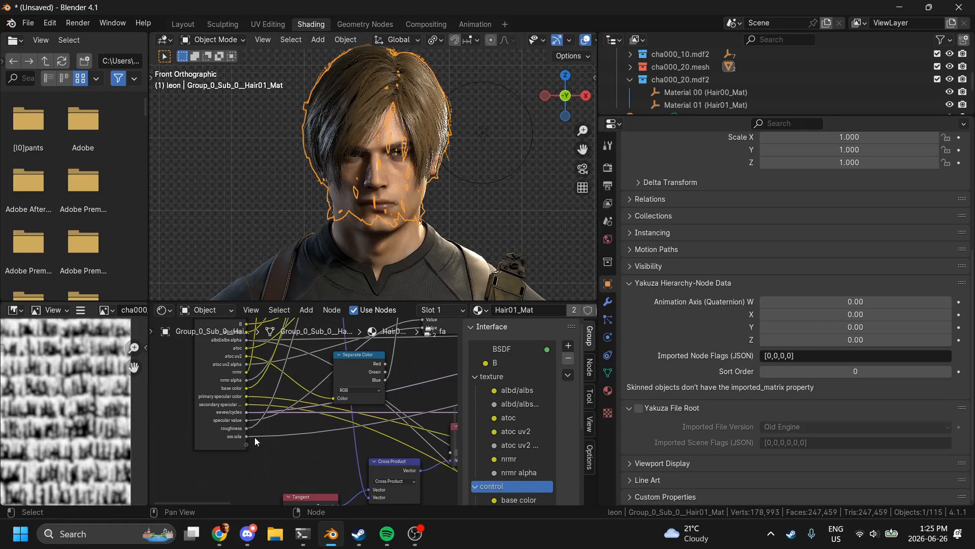
pyautogui.doubleClick(520, 363)
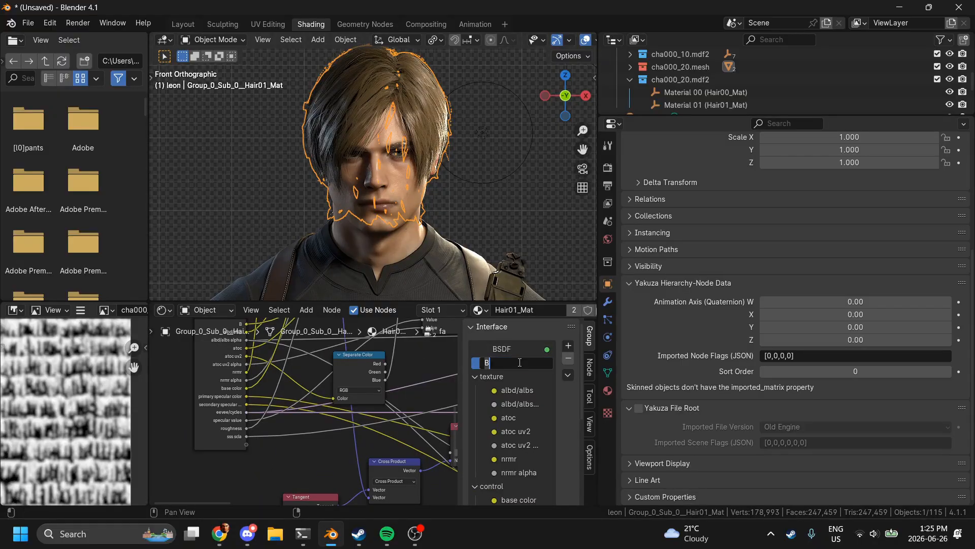
pyautogui.write('occlusion color')
pyautogui.press('Return')
# Step: Move the occlusion color input into the control panel directly below base color and exit the group
pyautogui.scroll(-3, 519, 362)
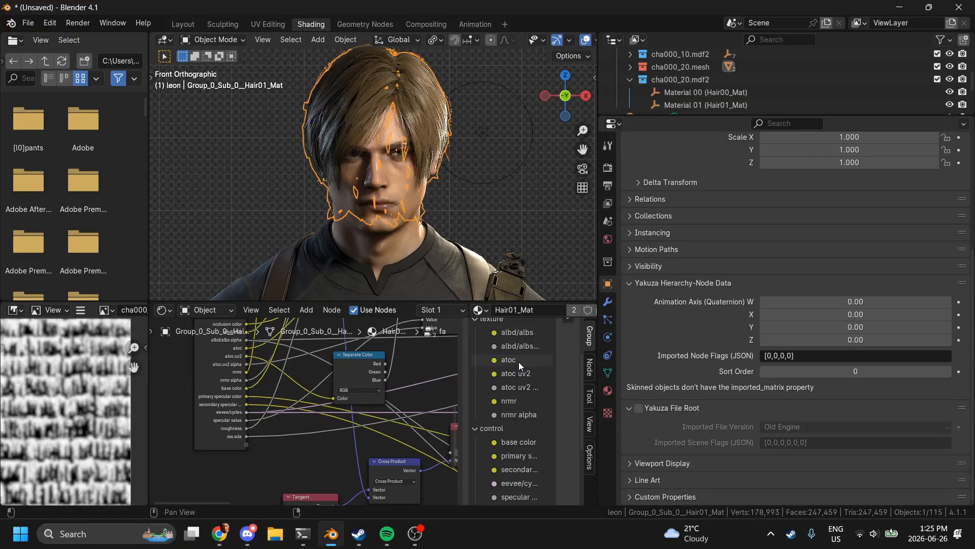
pyautogui.click(477, 322)
pyautogui.scroll(2, 488, 340)
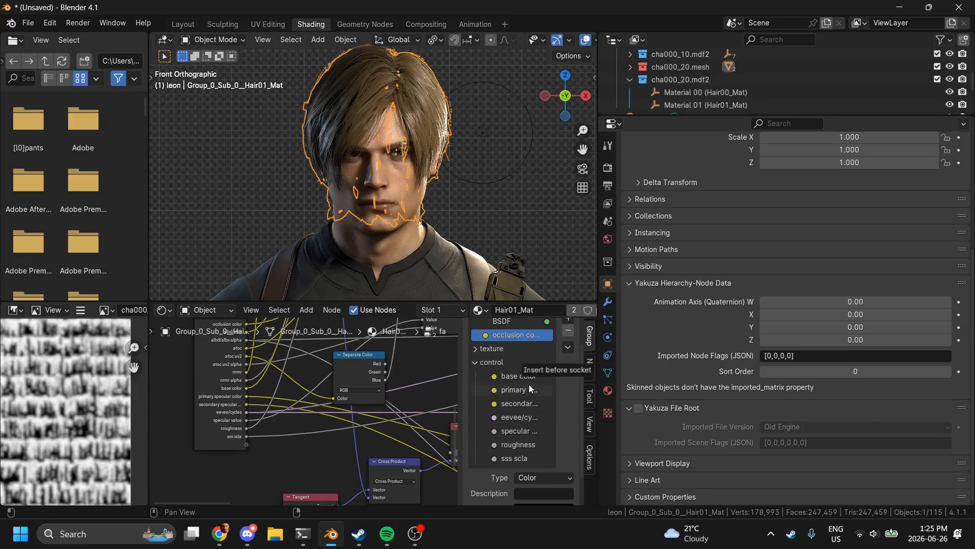
pyautogui.moveTo(529, 384); pyautogui.dragTo(526, 384)
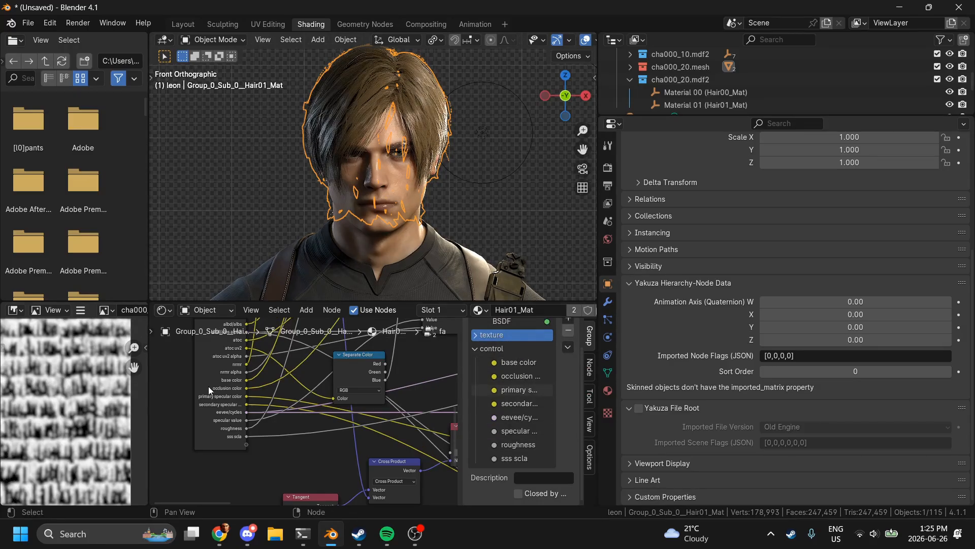
pyautogui.press('Tab')
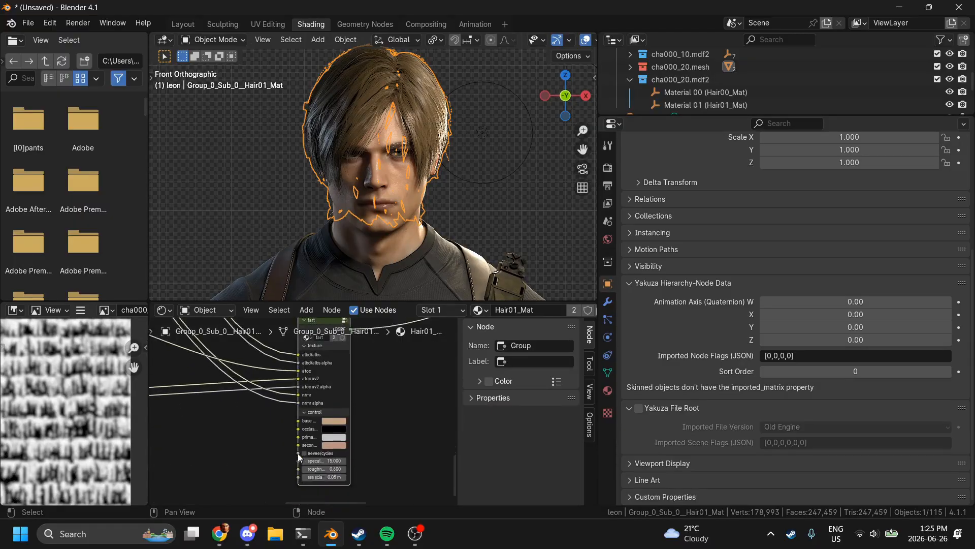
# Step: Examine Hair01_Mat's texture nodes, including the normal roughness and AlphaTranslucent maps, and their links into the fart group
pyautogui.scroll(6, 298, 453)
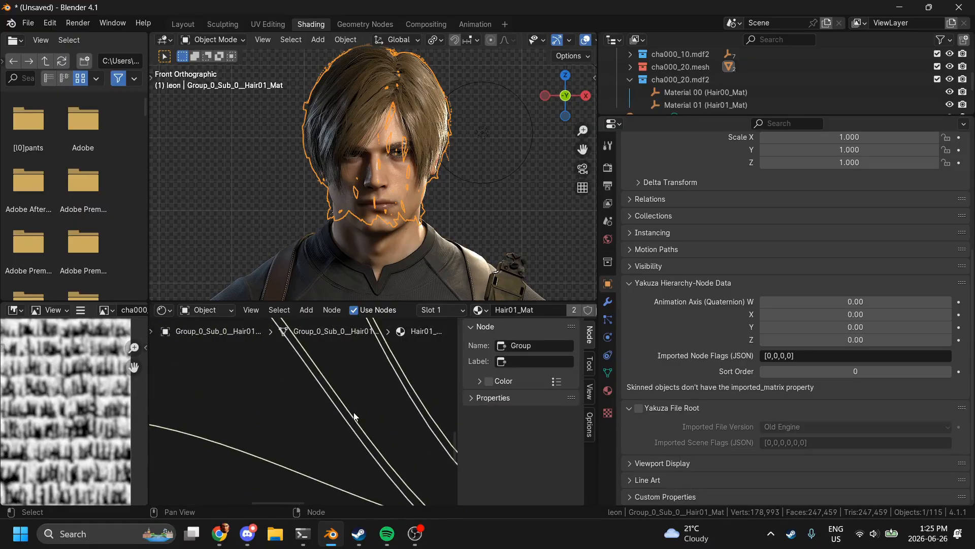
pyautogui.scroll(-5, 353, 412)
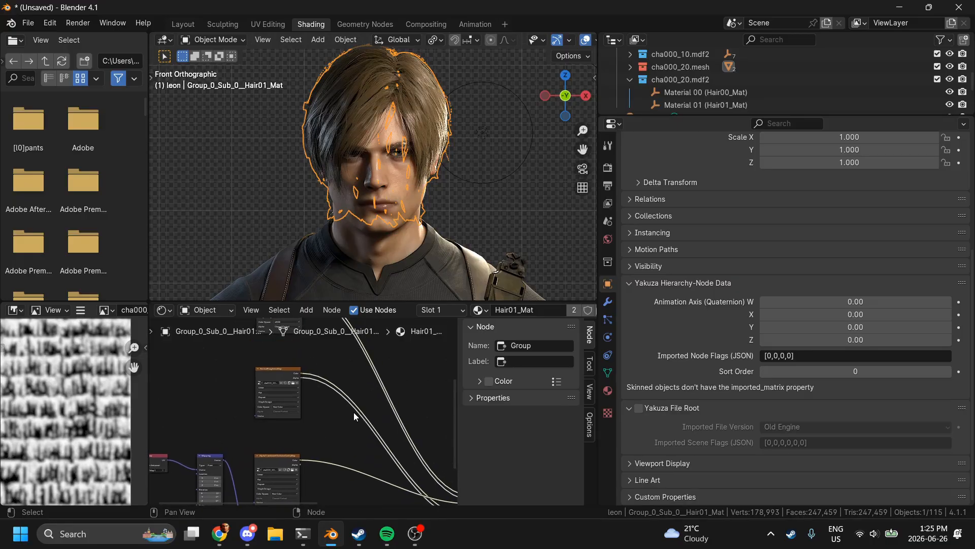
pyautogui.scroll(3, 353, 412)
pyautogui.click(309, 377)
pyautogui.click(311, 461)
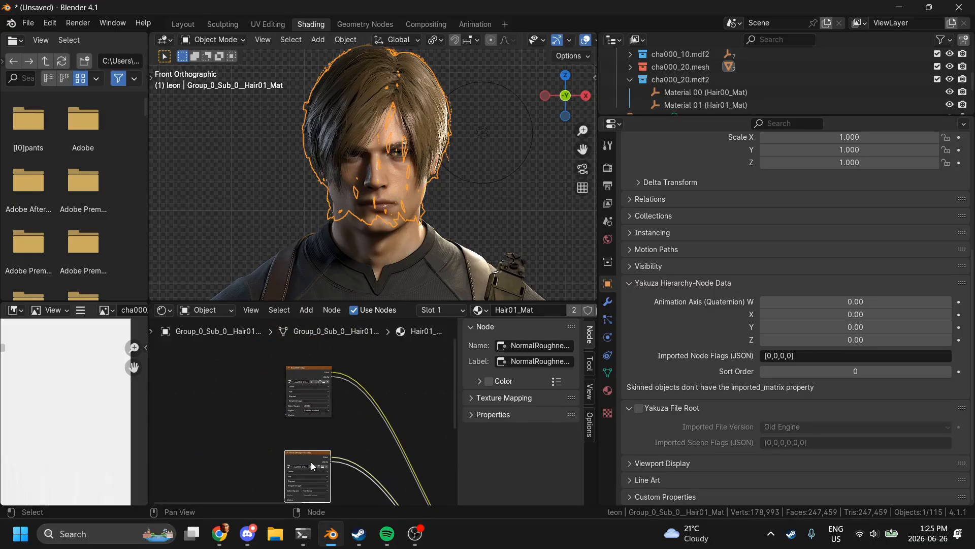
pyautogui.keyDown('shift'); pyautogui.scroll(-3, 311, 462); pyautogui.keyUp('shift')
pyautogui.hscroll(-4, 124, 405)
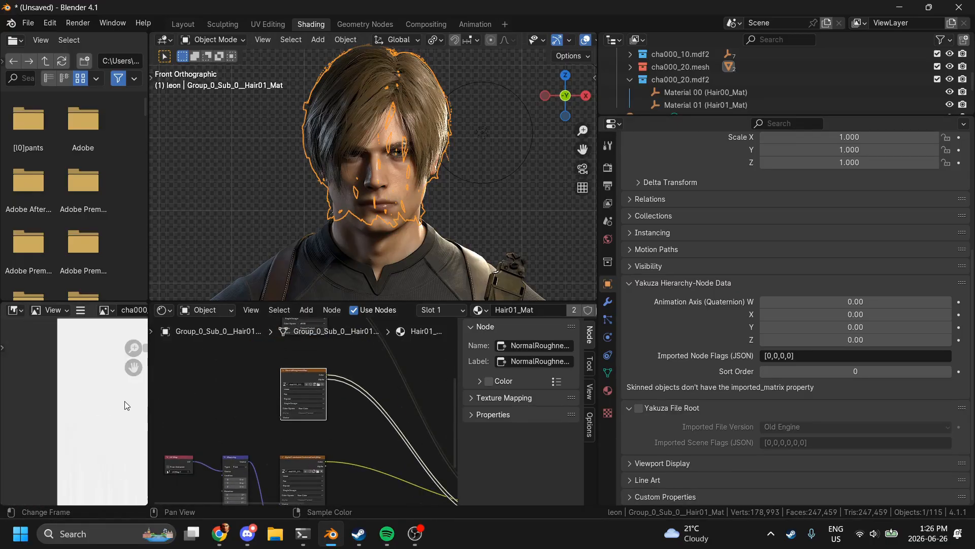
pyautogui.scroll(2, 124, 405)
pyautogui.scroll(-3, 124, 405)
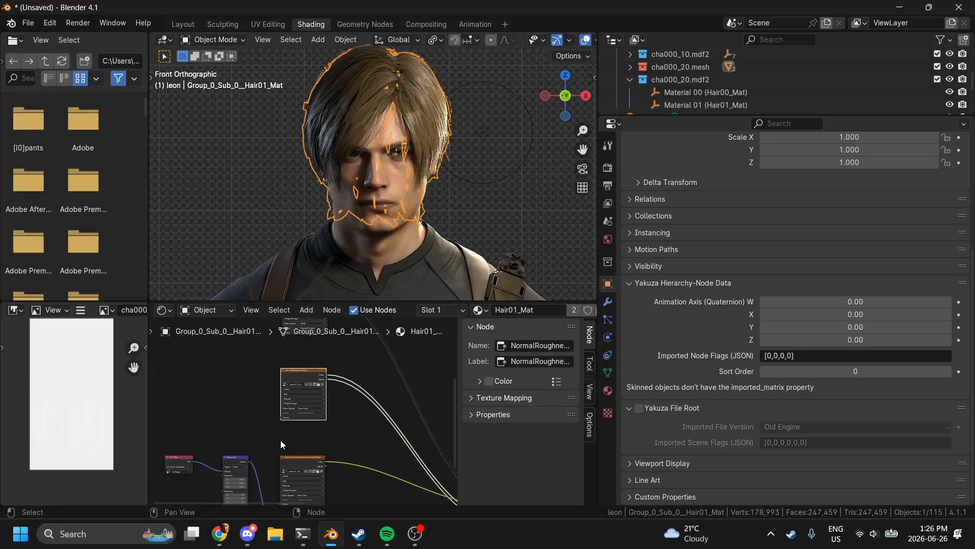
pyautogui.scroll(-5, 280, 440)
pyautogui.scroll(3, 285, 414)
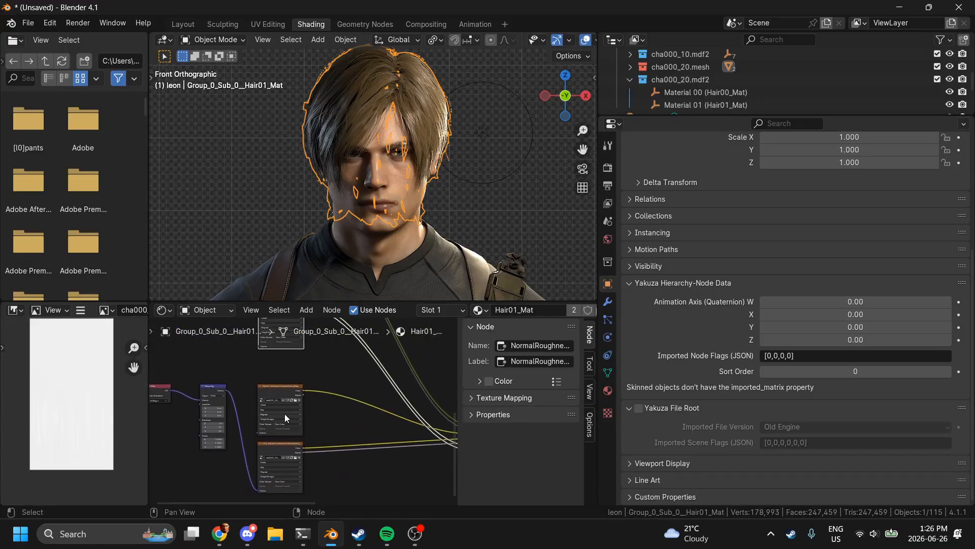
pyautogui.click(284, 392)
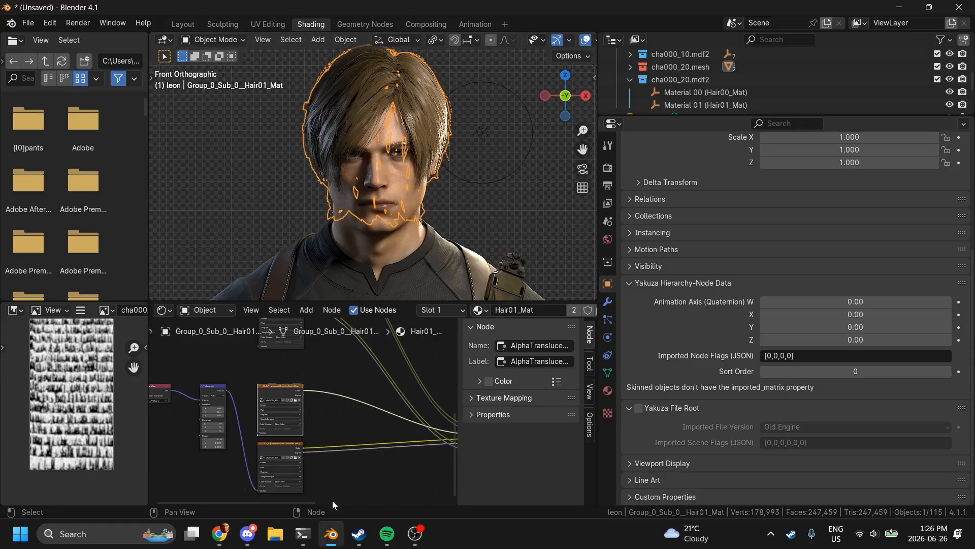
pyautogui.moveTo(332, 499); pyautogui.dragTo(342, 490, button='middle')
pyautogui.scroll(4, 342, 489)
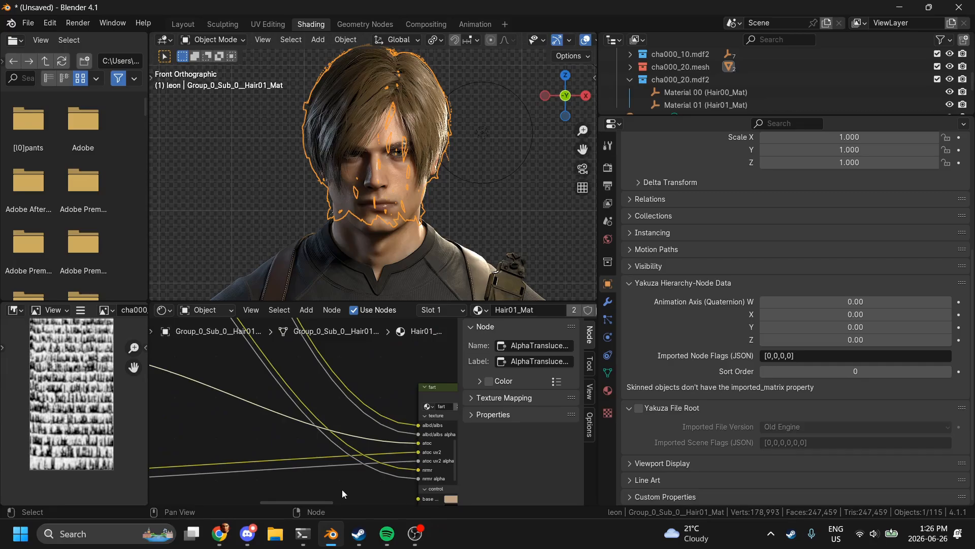
pyautogui.scroll(2, 343, 489)
pyautogui.hscroll(-2, 342, 489)
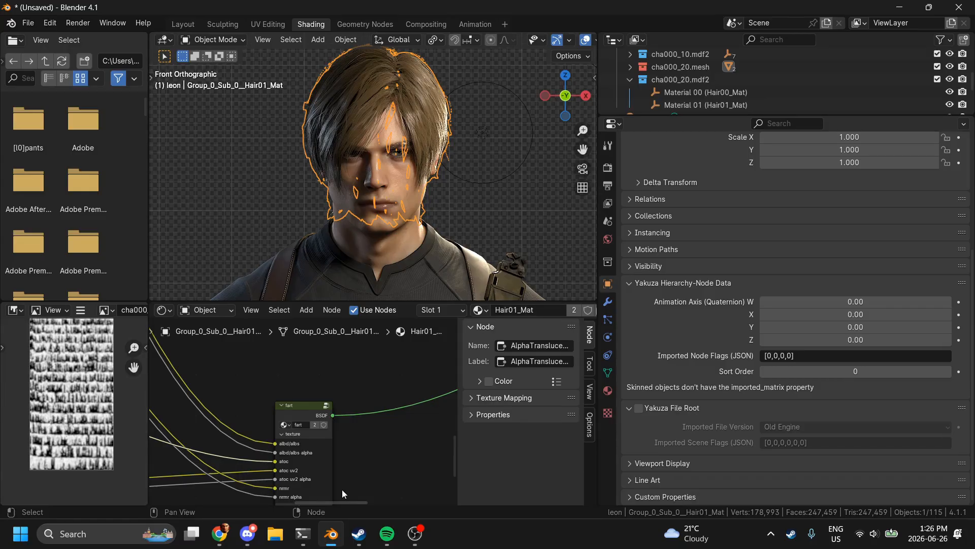
# Step: Compare the OcclusionColor hex values of Material 00 (Hair00_Mat) and Material 01 (Hair01_Mat) in their property lists
pyautogui.click(706, 91)
pyautogui.scroll(-5, 758, 392)
pyautogui.scroll(-8, 758, 392)
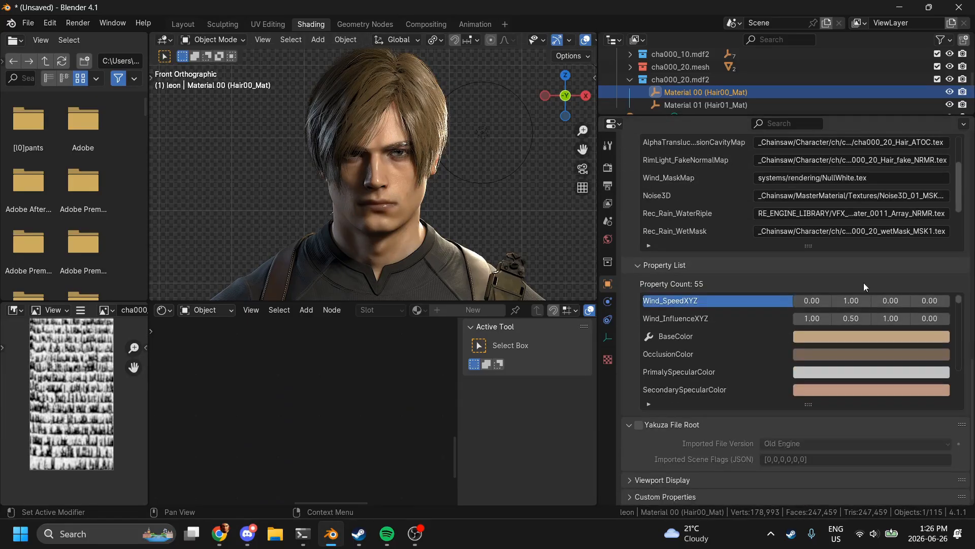
pyautogui.click(812, 354)
pyautogui.click(859, 299)
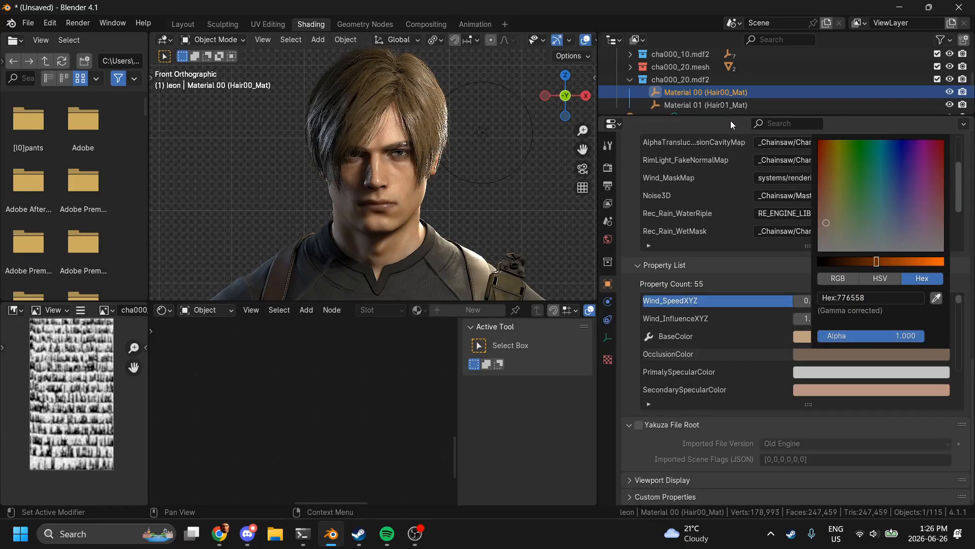
pyautogui.click(717, 101)
pyautogui.click(830, 354)
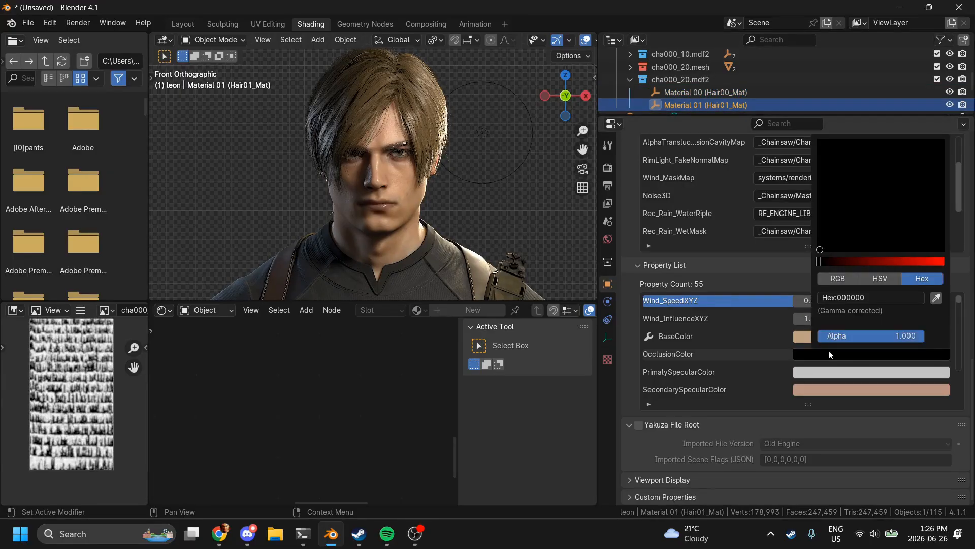
pyautogui.click(434, 130)
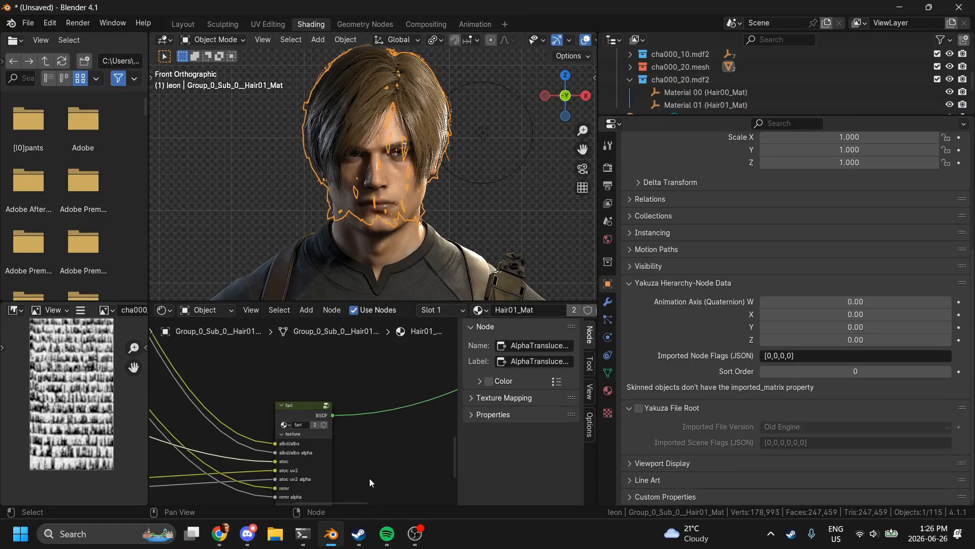
pyautogui.keyDown('shift'); pyautogui.scroll(-8, 370, 477); pyautogui.keyUp('shift')
pyautogui.click(418, 117)
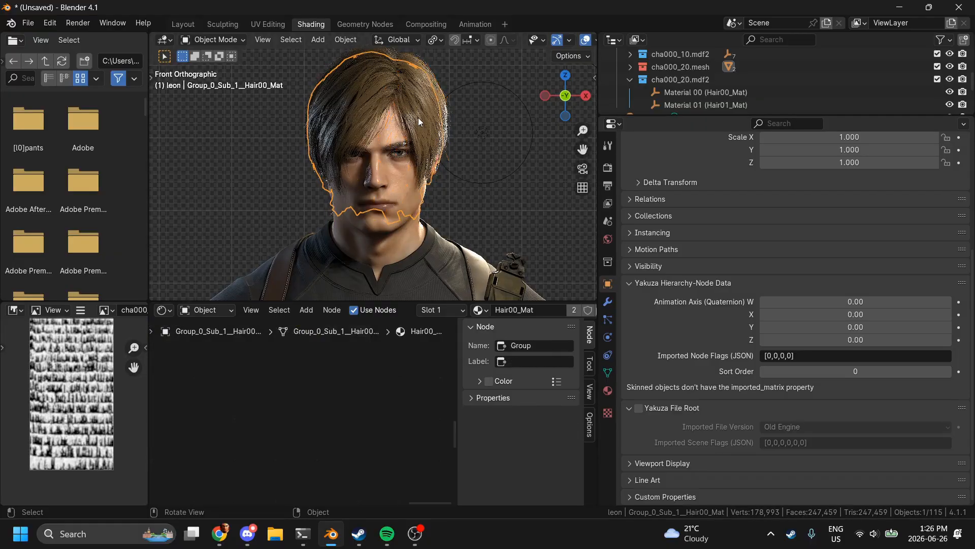
pyautogui.scroll(2, 409, 377)
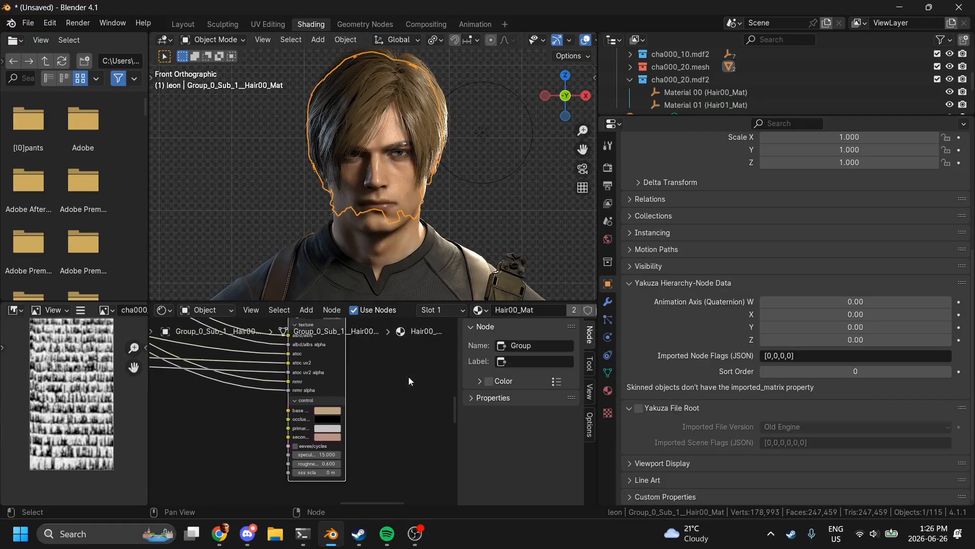
pyautogui.click(332, 421)
pyautogui.click(365, 377)
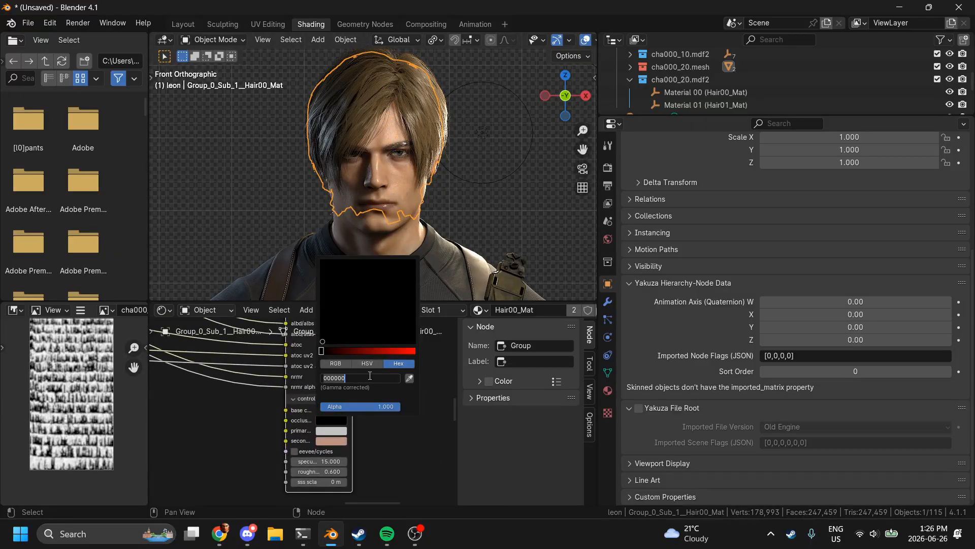
pyautogui.press('BackSpace')
# Step: Copy the OcclusionColor hex value 776558 from the property list of Material 00 (Hair00_Mat)
pyautogui.click(703, 91)
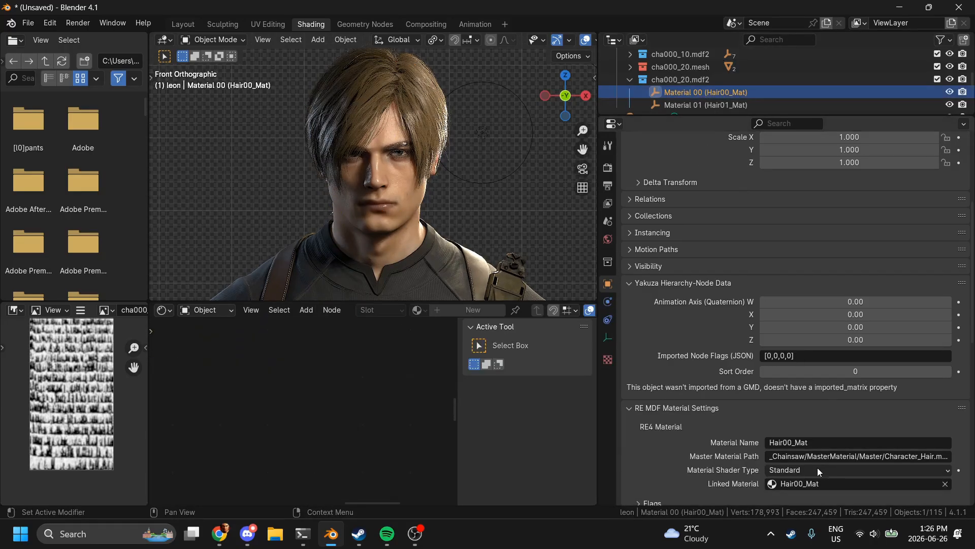
pyautogui.scroll(-5, 812, 467)
pyautogui.scroll(-10, 813, 467)
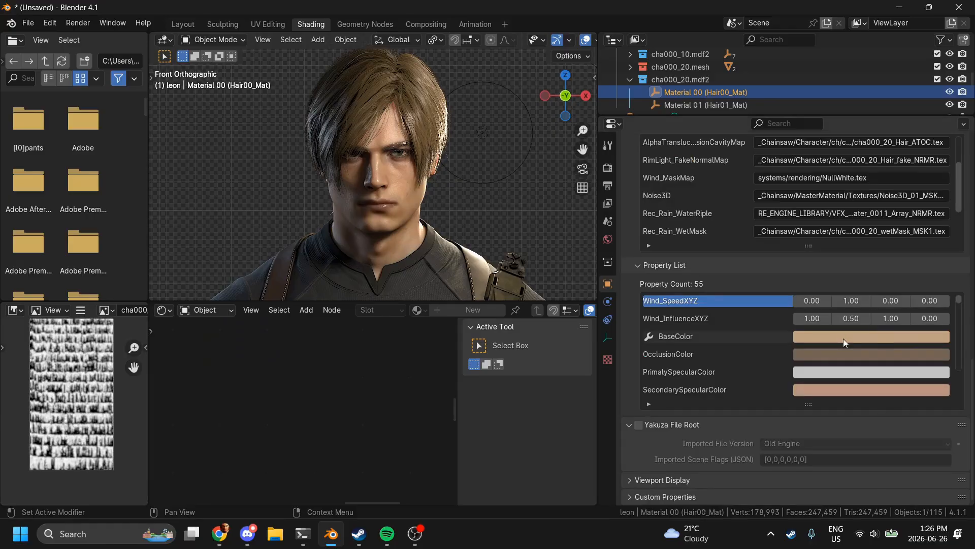
pyautogui.click(836, 352)
pyautogui.click(853, 297)
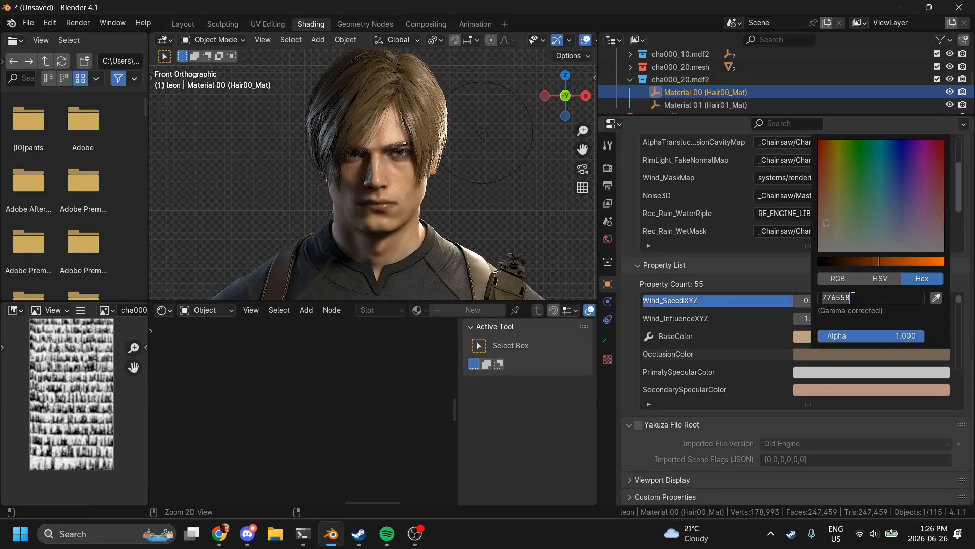
pyautogui.press('Return')
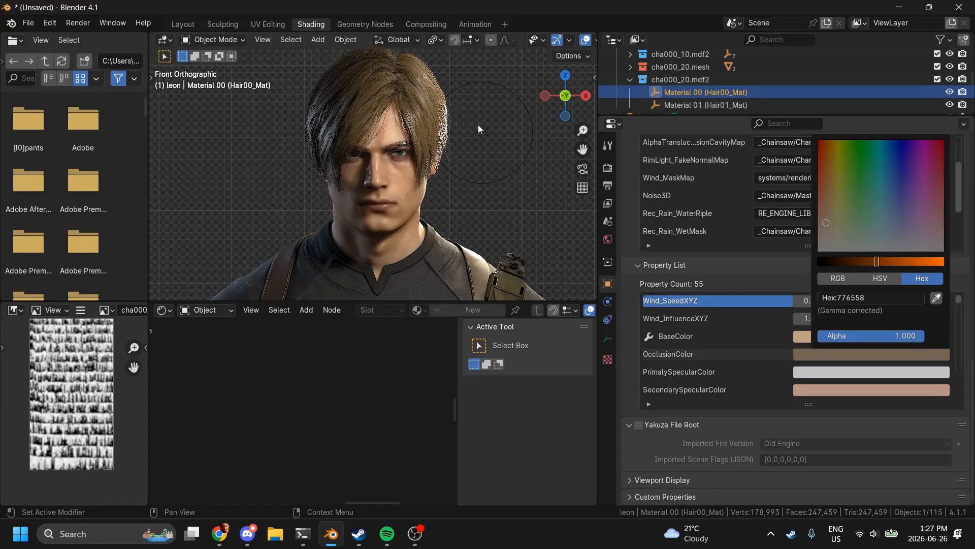
pyautogui.click(431, 133)
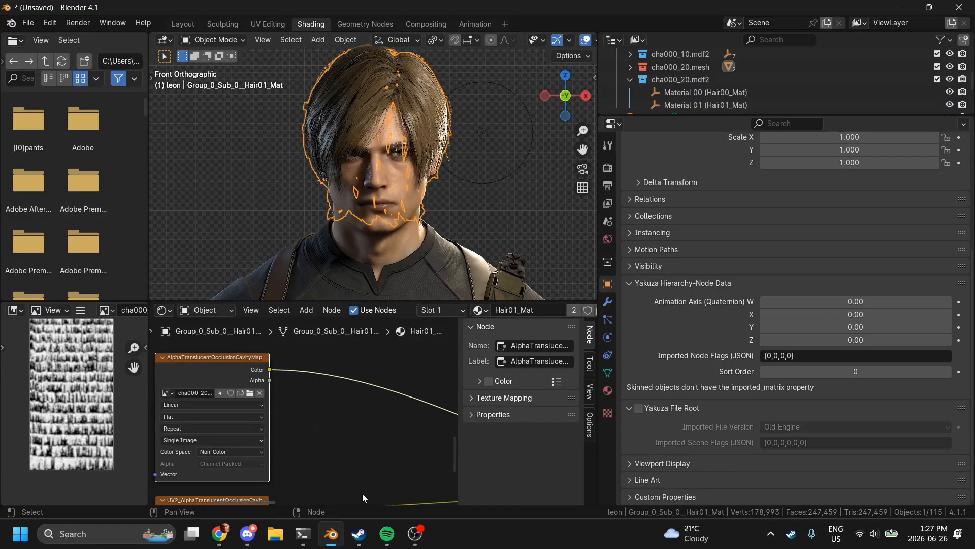
pyautogui.hscroll(10, 362, 492)
pyautogui.scroll(-5, 361, 493)
pyautogui.scroll(2, 362, 493)
pyautogui.hscroll(-2, 361, 493)
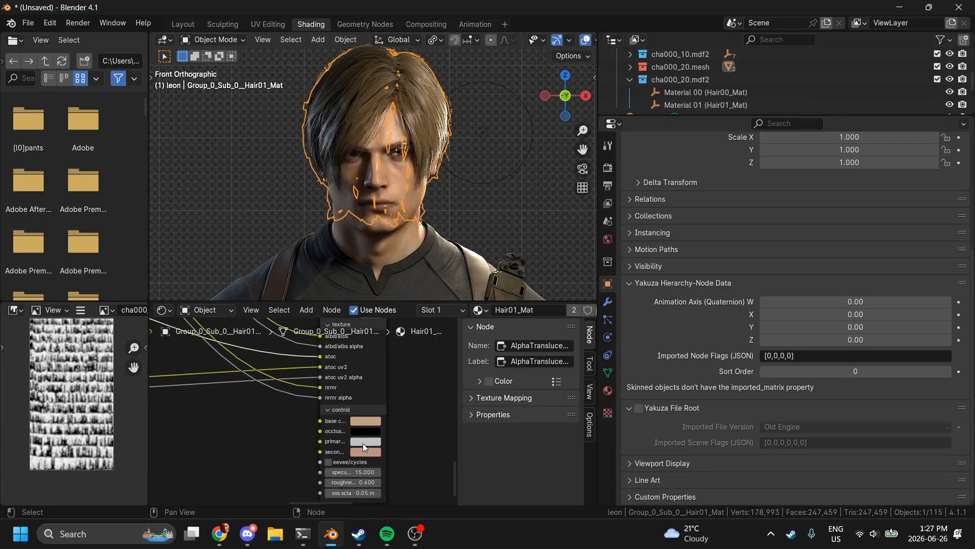
pyautogui.click(368, 432)
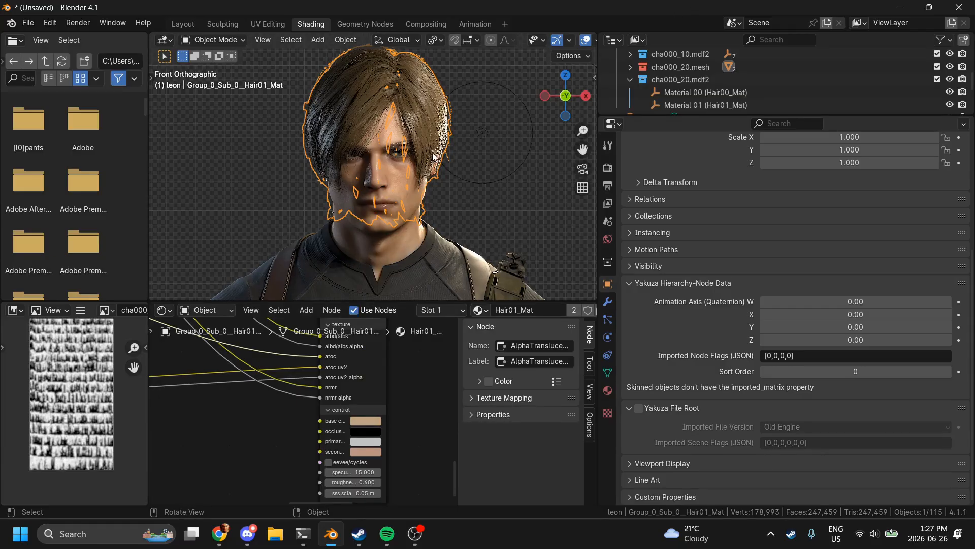
# Step: Set the occlusion color on Hair00_Mat's fart group node to hex 776558 and deselect the hair mesh
pyautogui.click(426, 130)
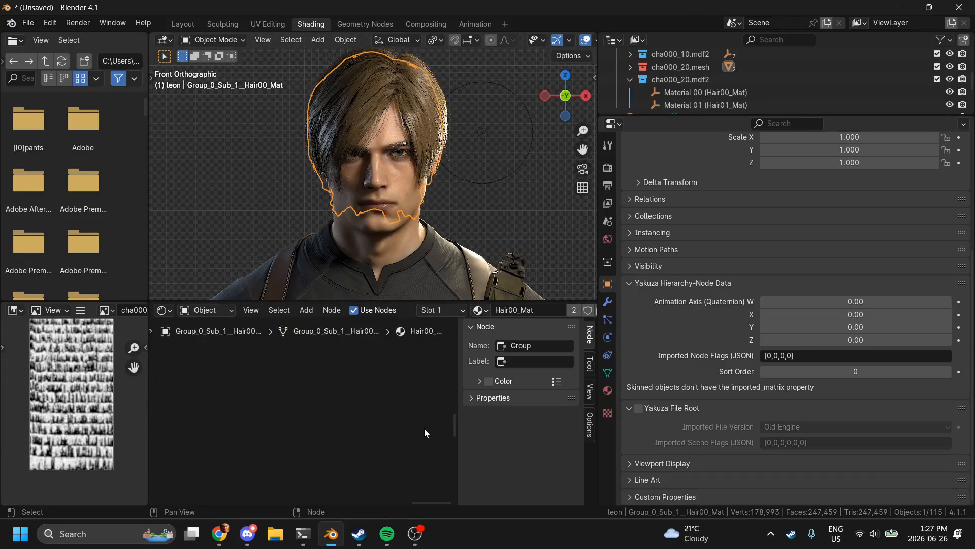
pyautogui.scroll(5, 425, 429)
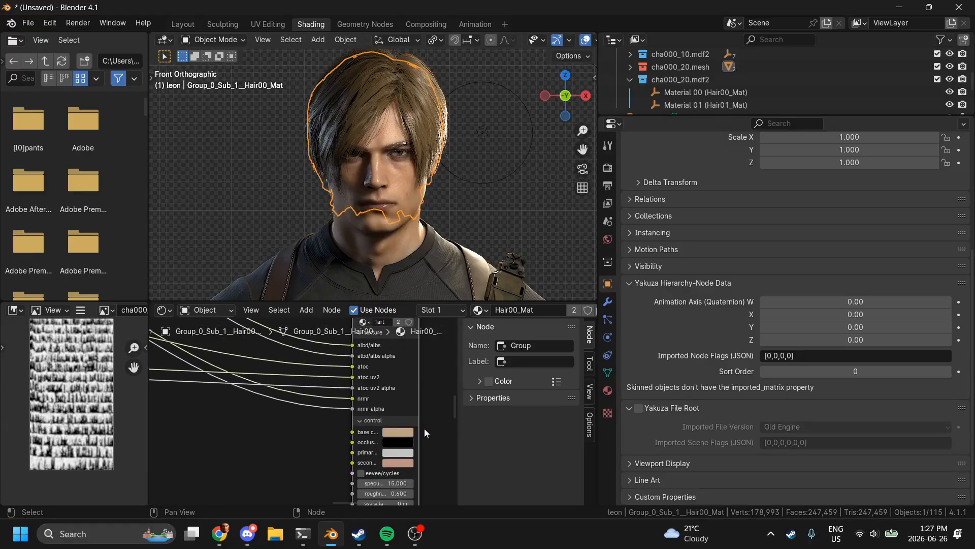
pyautogui.click(392, 444)
pyautogui.hotkey('ctrl', 'v')
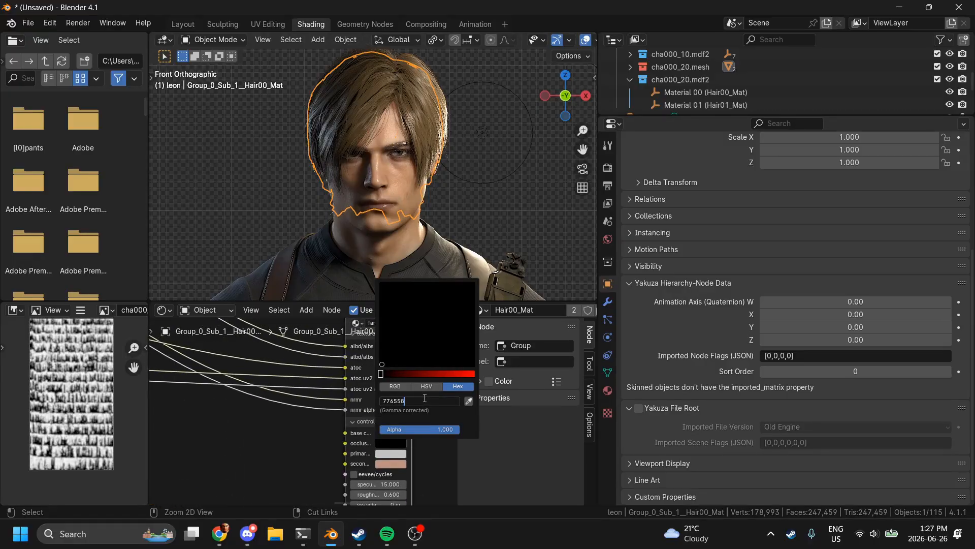
pyautogui.press('Return')
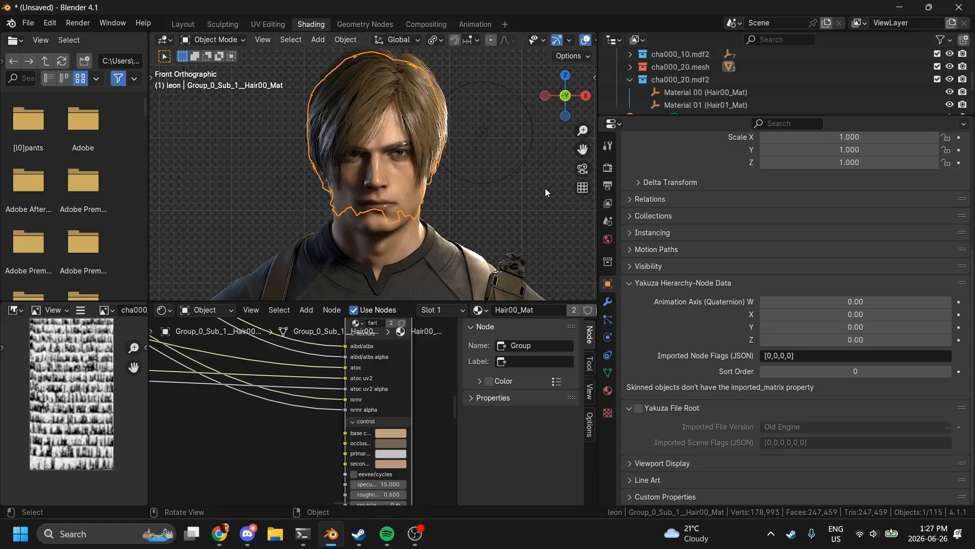
pyautogui.click(544, 190)
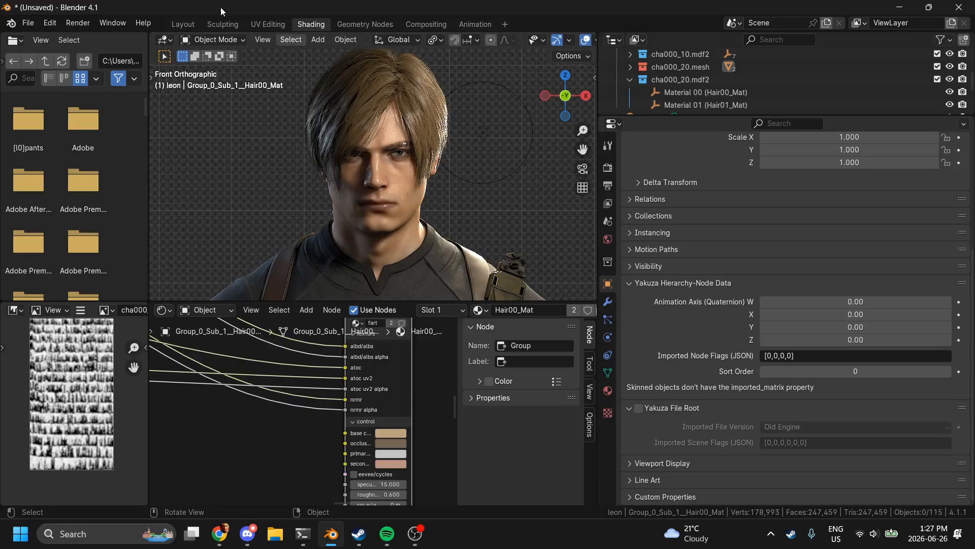
# Step: Switch to the Layout workspace and set the power of the light named Point to 29.5 W
pyautogui.click(184, 24)
pyautogui.click(721, 132)
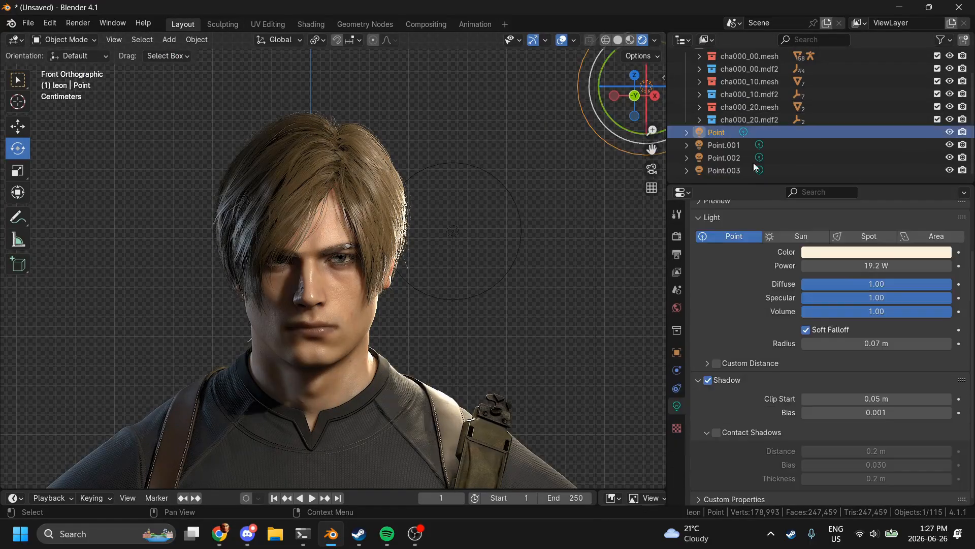
pyautogui.moveTo(847, 267)
pyautogui.mouseDown()
pyautogui.moveTo(894, 267)
pyautogui.moveTo(847, 270)
pyautogui.mouseUp()
pyautogui.scroll(-4, 540, 218)
pyautogui.click(550, 257)
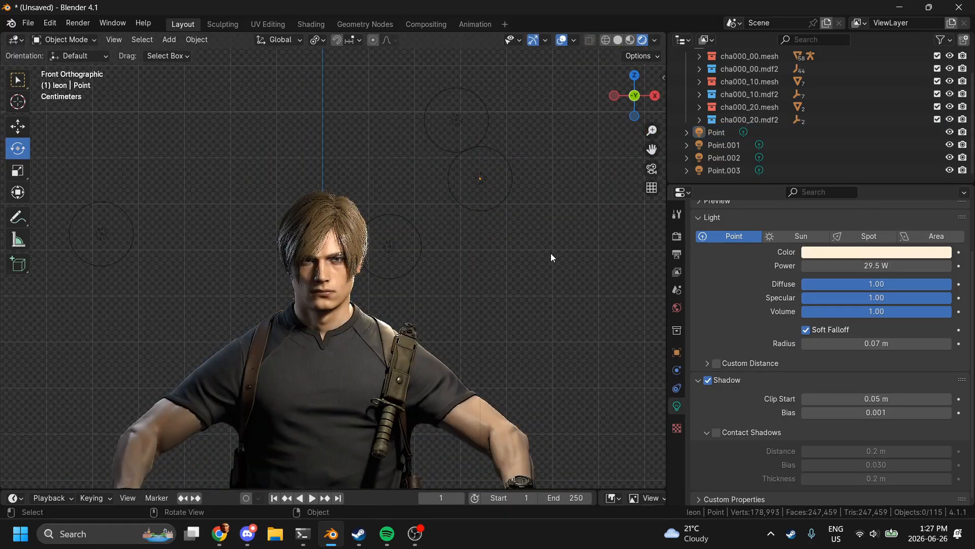
# Step: Select the eyebrow mesh and replace the BrowsEyeLashes_mat shader nodes with the fart group, linked to its texture nodes in the Shading workspace
pyautogui.scroll(2, 551, 256)
pyautogui.scroll(8, 552, 254)
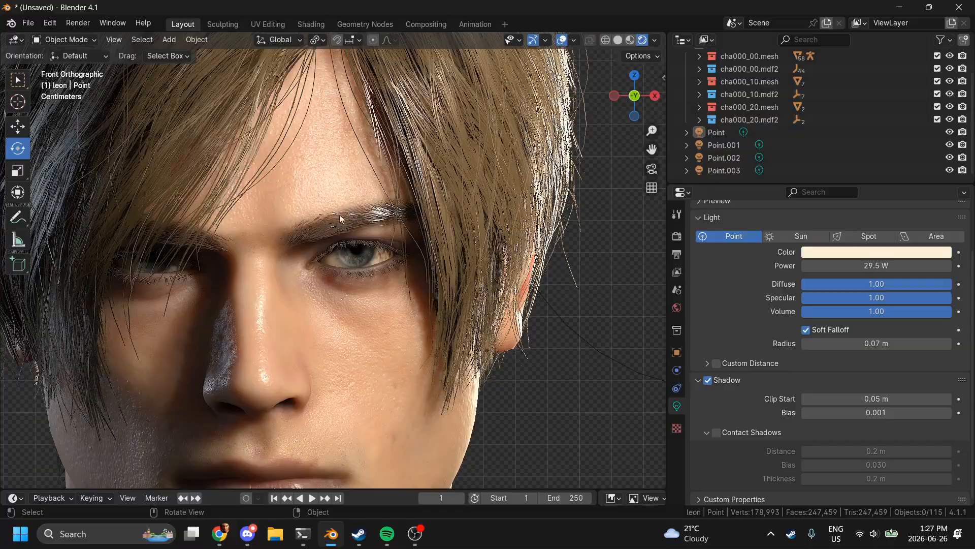
pyautogui.click(364, 216)
pyautogui.scroll(-3, 364, 216)
pyautogui.click(311, 24)
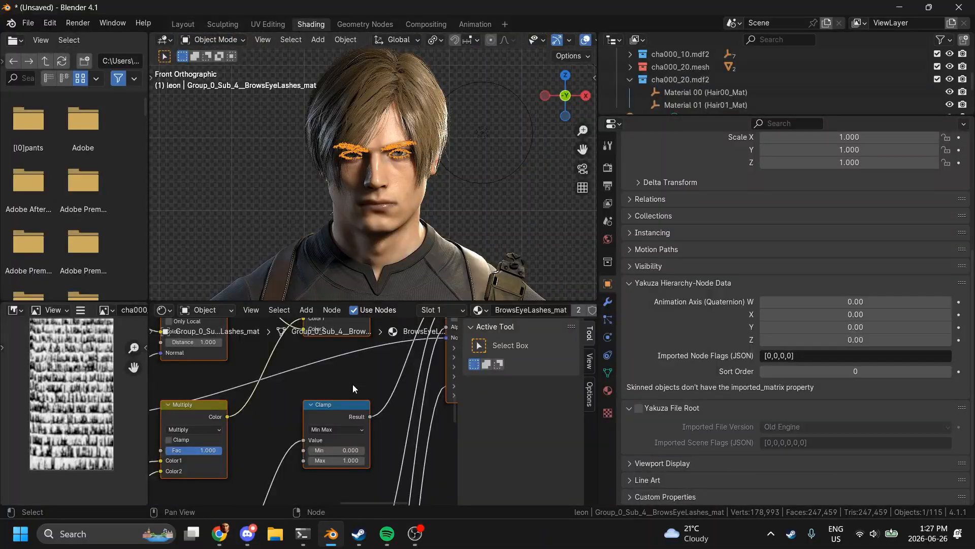
pyautogui.scroll(2, 352, 384)
pyautogui.scroll(-5, 353, 384)
pyautogui.moveTo(285, 360); pyautogui.dragTo(465, 519)
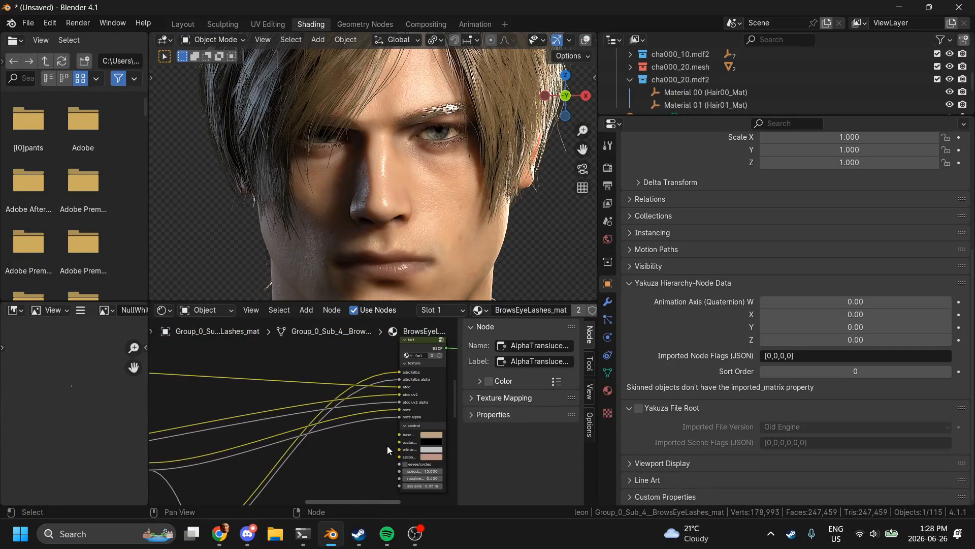
pyautogui.moveTo(454, 442); pyautogui.dragTo(395, 422, button='middle')
pyautogui.scroll(2, 395, 422)
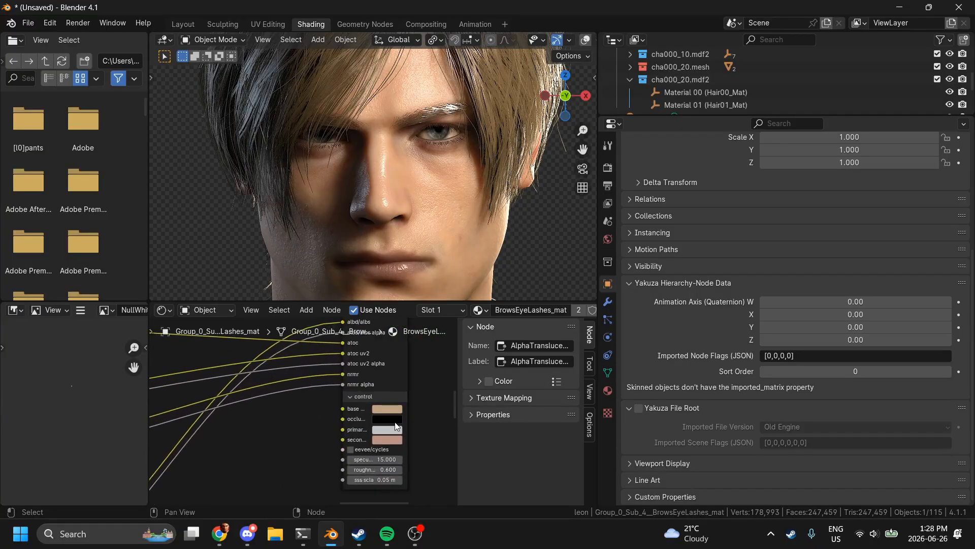
# Step: Enter the fart group from BrowsEyeLashes_mat and set the default of its base color input to white, FFFFFF
pyautogui.click(360, 390)
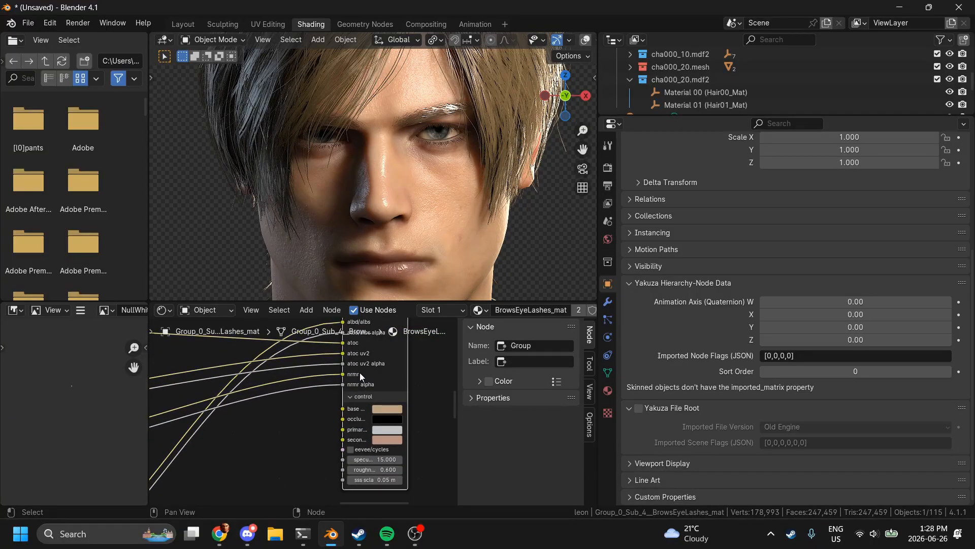
pyautogui.click(377, 407)
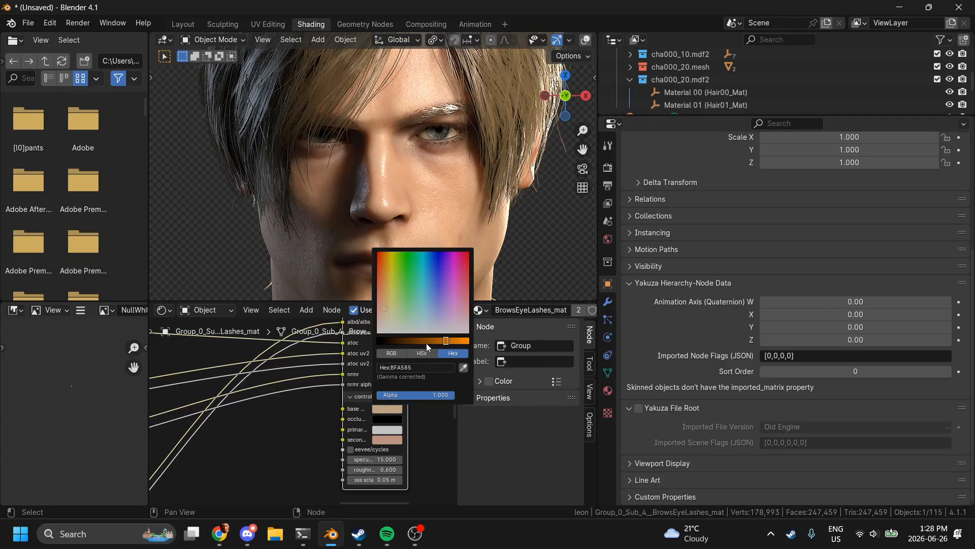
pyautogui.moveTo(377, 352); pyautogui.dragTo(370, 436, button='middle')
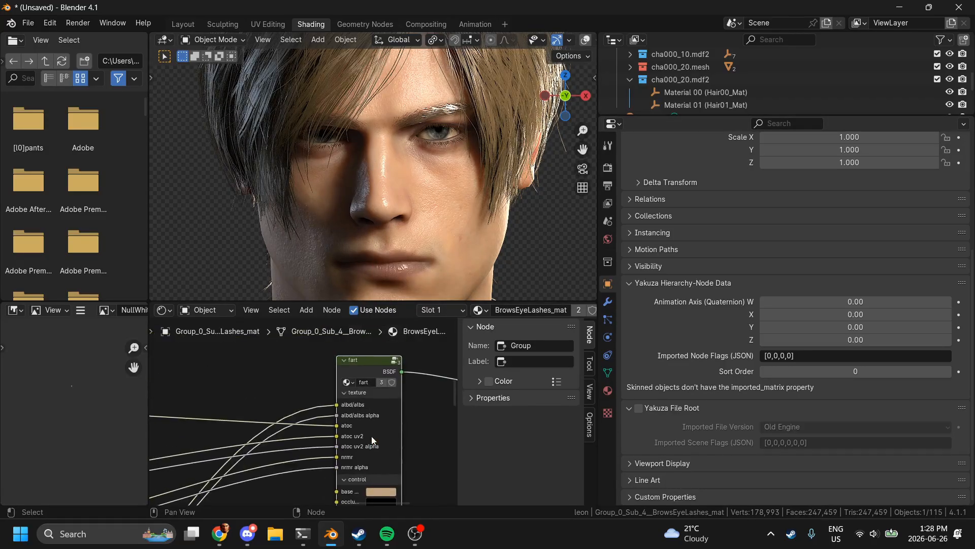
pyautogui.click(397, 362)
pyautogui.scroll(-3, 554, 428)
pyautogui.click(519, 417)
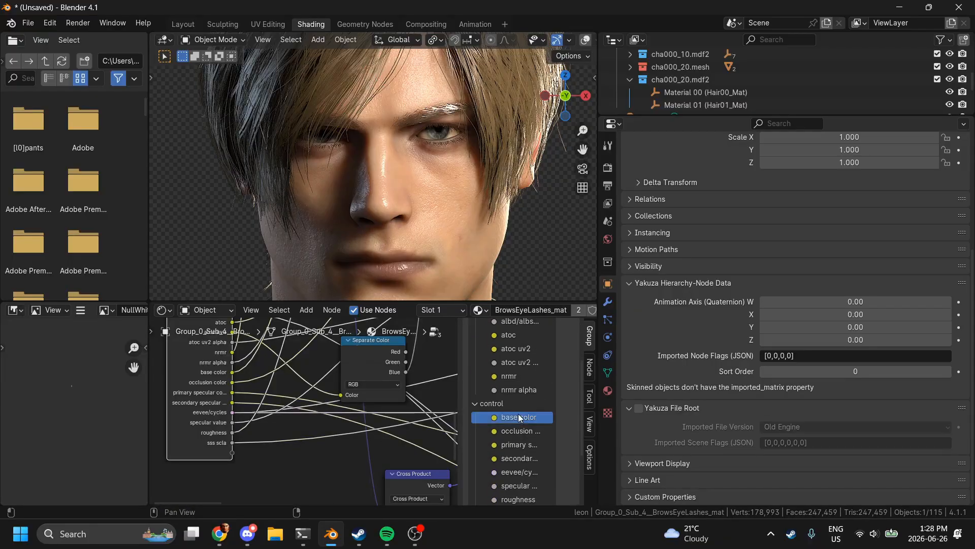
pyautogui.scroll(-3, 559, 431)
pyautogui.click(525, 477)
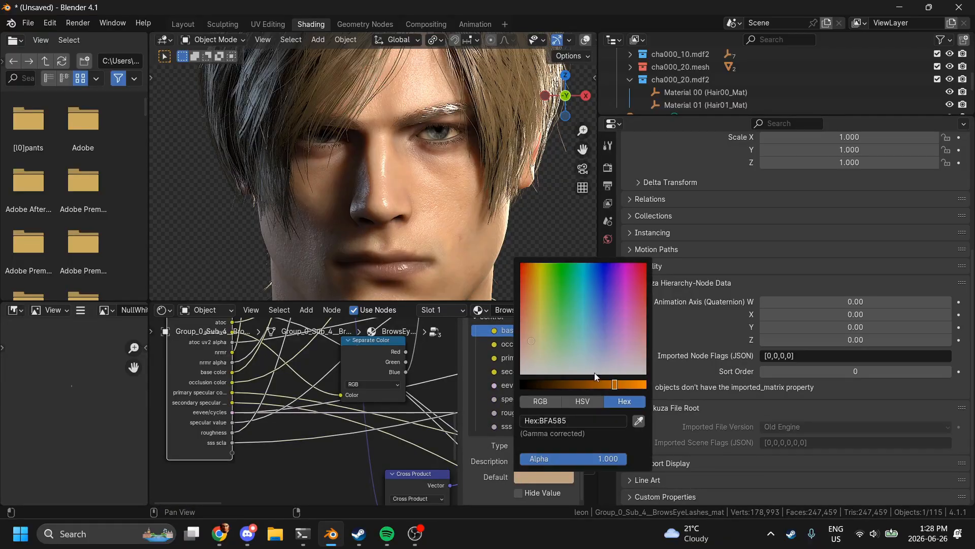
pyautogui.moveTo(635, 385); pyautogui.dragTo(648, 385)
pyautogui.moveTo(565, 335); pyautogui.dragTo(522, 374)
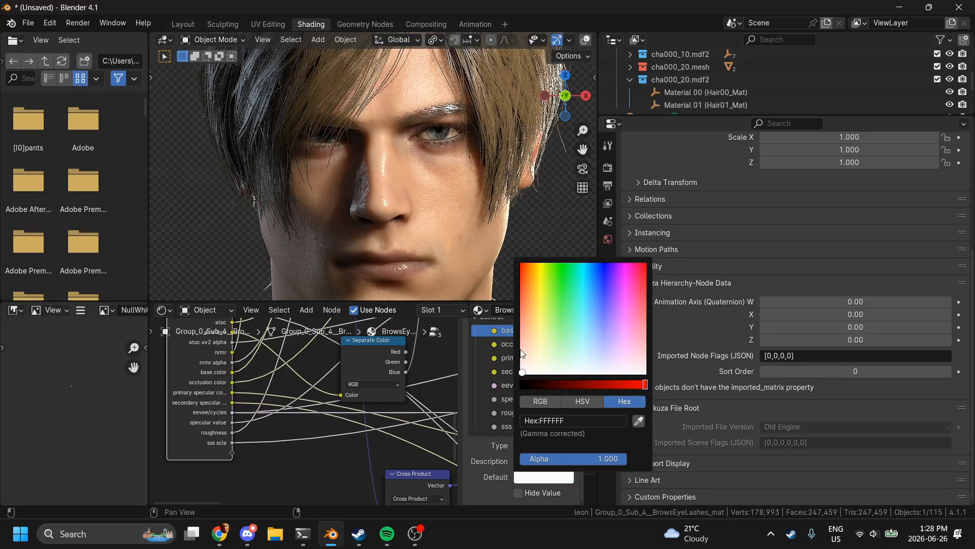
# Step: Set the default colours of the group's secondary and primary specular color inputs to white
pyautogui.click(511, 369)
pyautogui.click(549, 476)
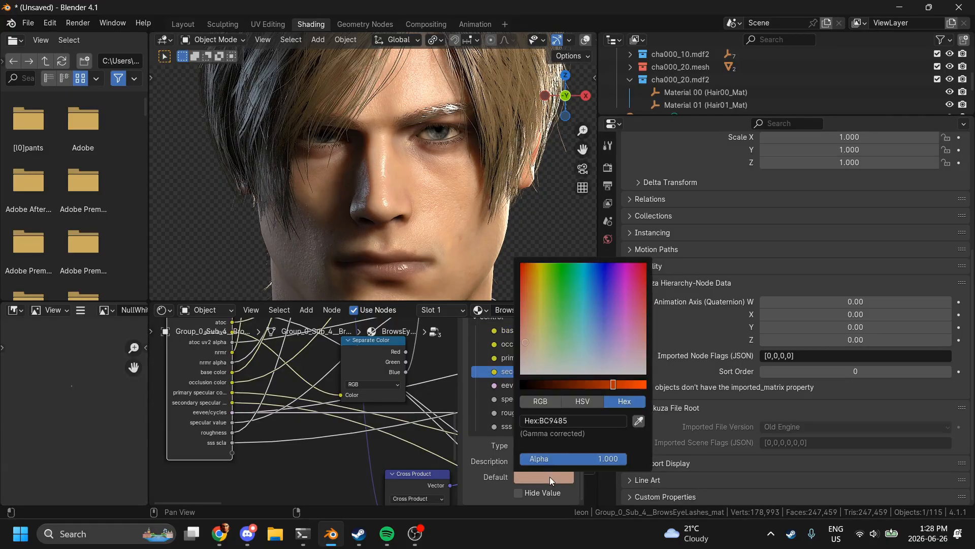
pyautogui.click(615, 371)
pyautogui.moveTo(614, 371); pyautogui.dragTo(521, 372)
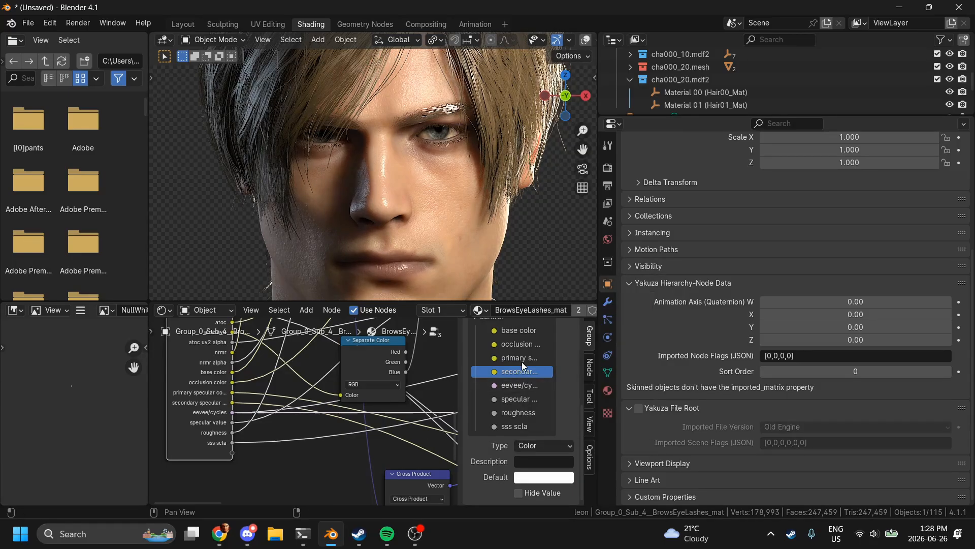
pyautogui.click(520, 358)
pyautogui.click(546, 480)
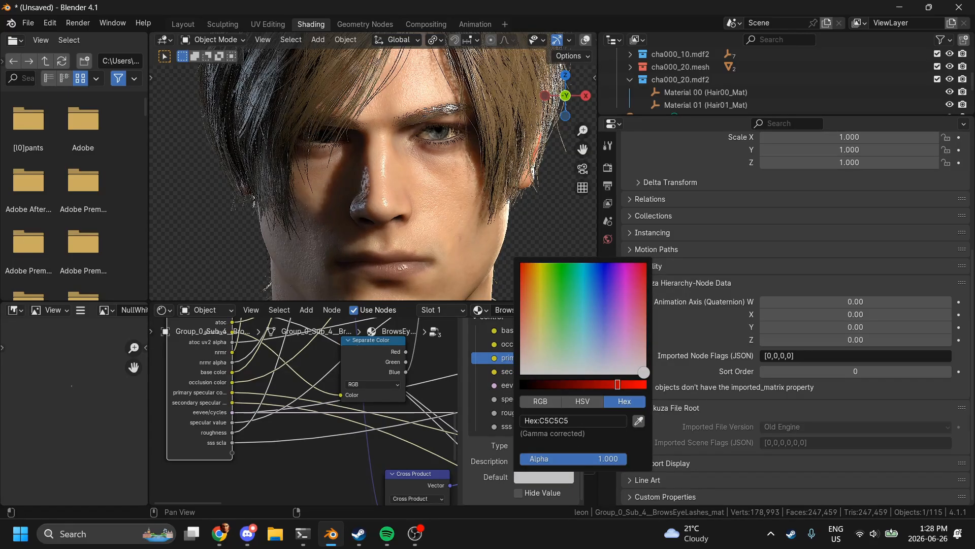
pyautogui.moveTo(634, 384); pyautogui.dragTo(647, 390)
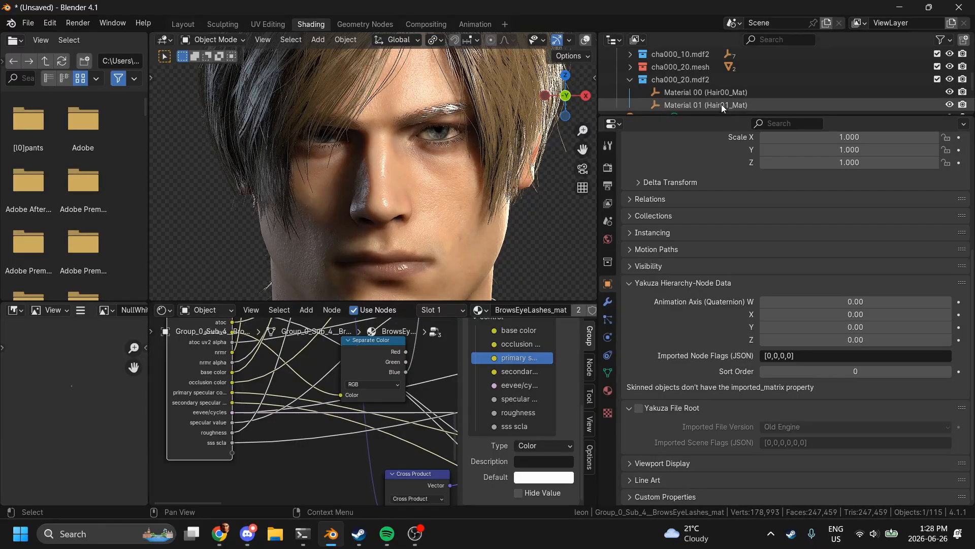
# Step: Copy the BaseColor from the MDF properties of Material 04 (BrowsEyeLashes_mat) to the hair group node's base color, with both specular colors white
pyautogui.scroll(-3, 519, 106)
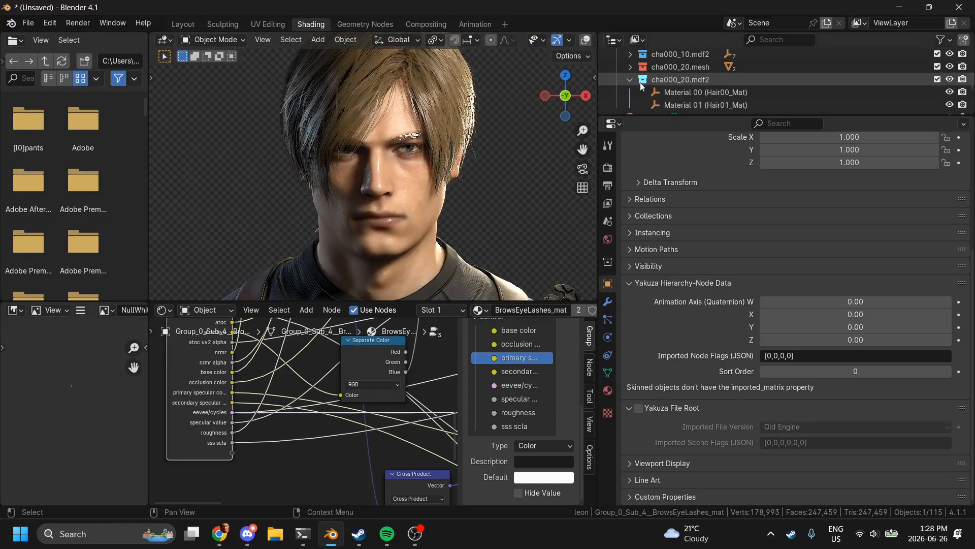
pyautogui.scroll(1, 639, 80)
pyautogui.scroll(-5, 637, 80)
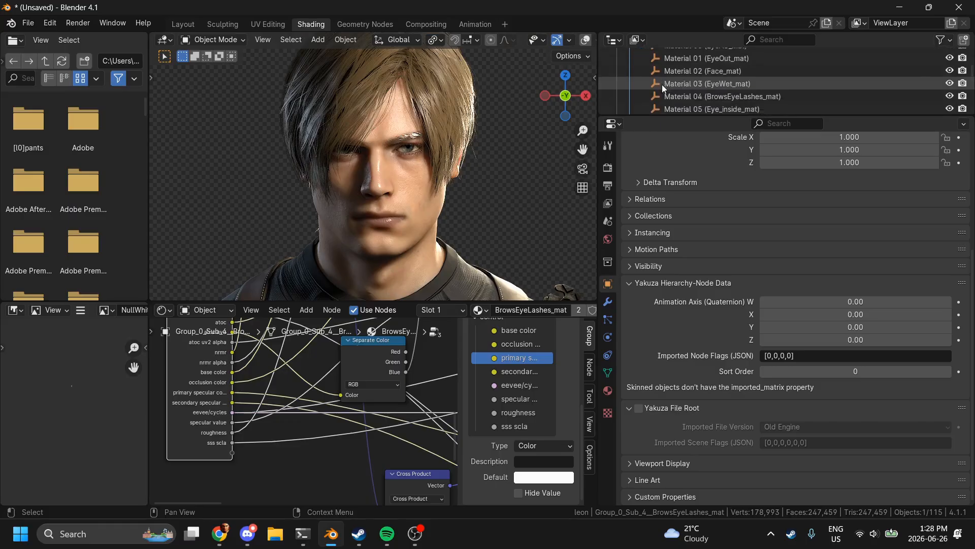
pyautogui.click(678, 84)
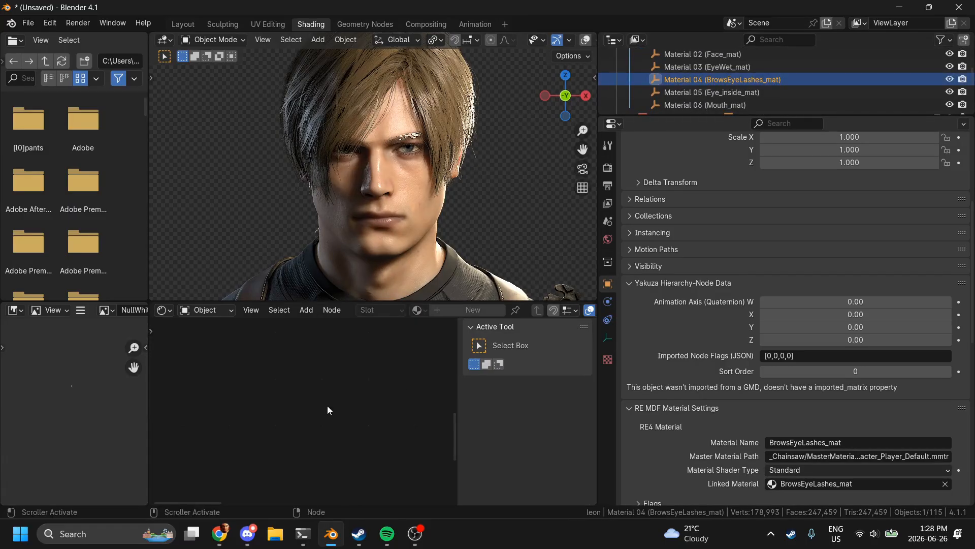
pyautogui.scroll(-15, 828, 380)
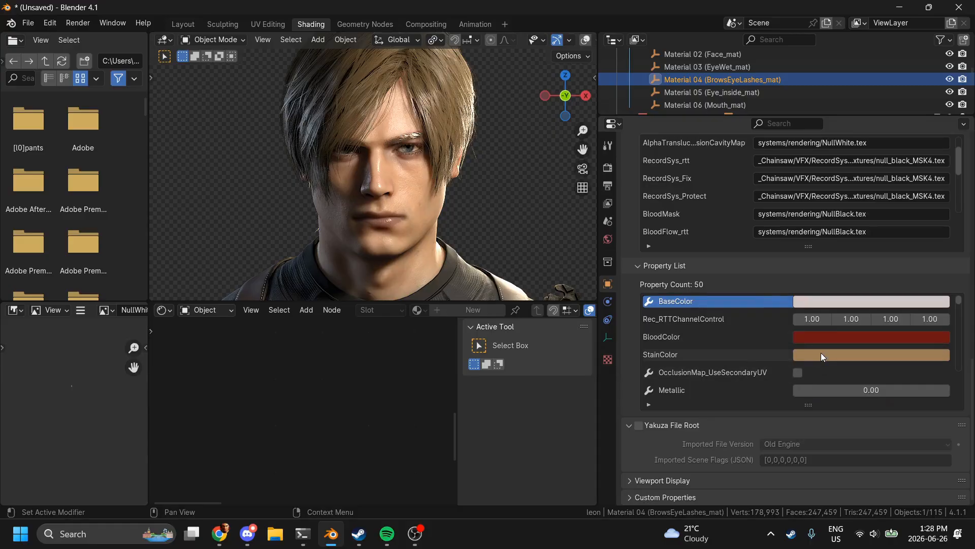
pyautogui.click(827, 300)
pyautogui.click(883, 245)
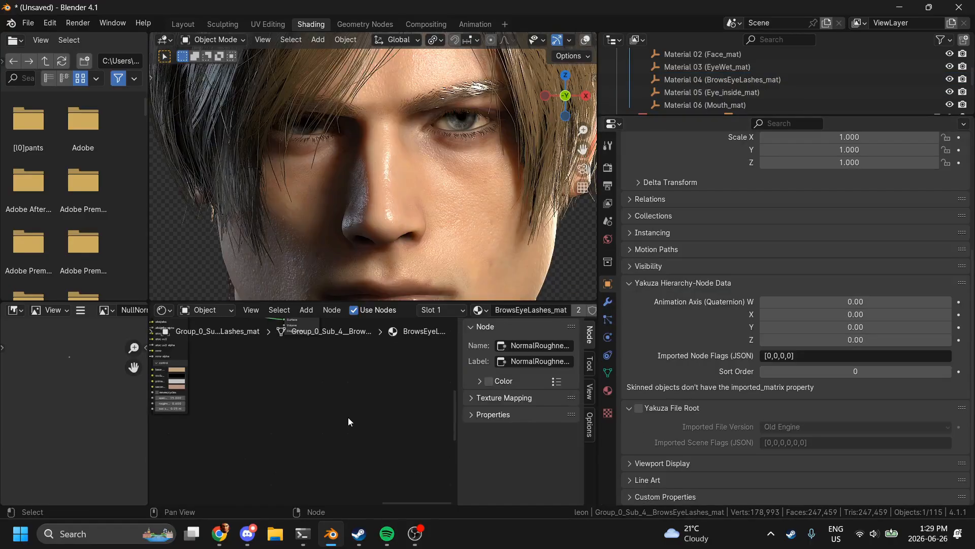
pyautogui.scroll(5, 348, 416)
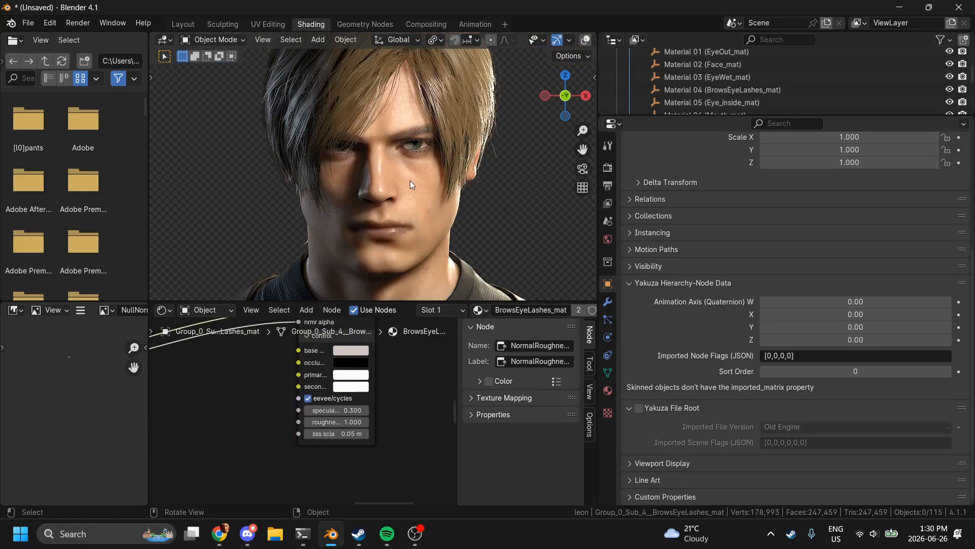
# Step: Select the face mesh and examine how the Face_mat texture maps and math nodes feed its Principled BSDF in an enlarged node editor
pyautogui.scroll(5, 409, 178)
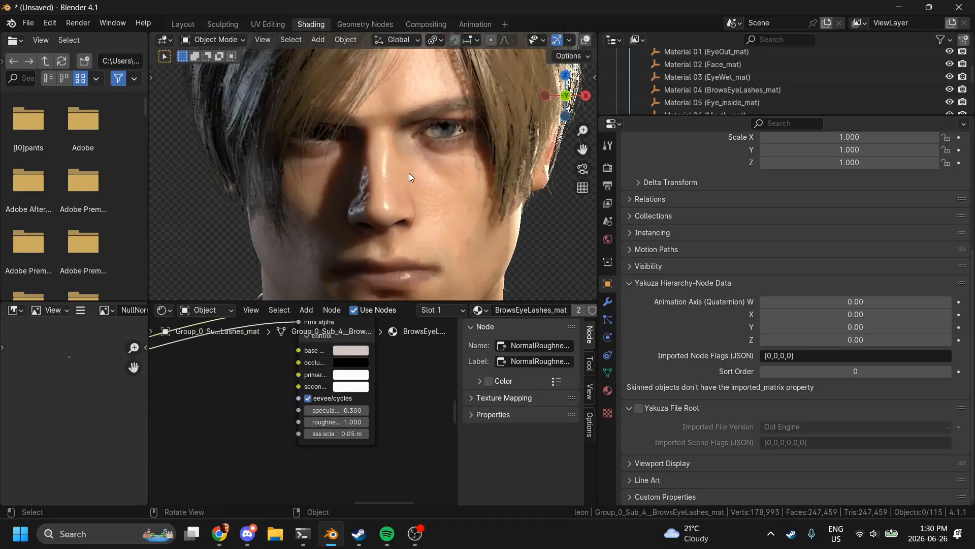
pyautogui.click(409, 173)
pyautogui.scroll(4, 320, 467)
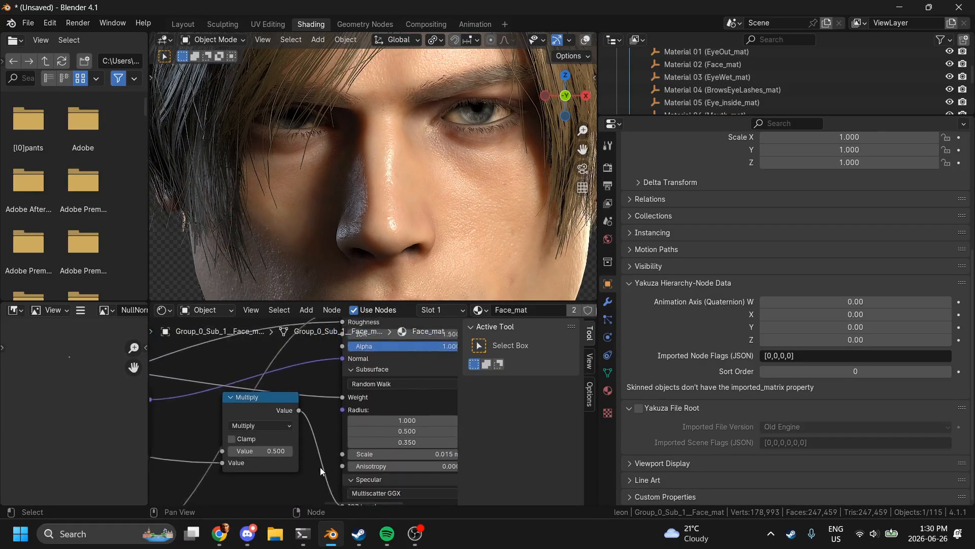
pyautogui.hotkey('ctrl', 'space')
pyautogui.scroll(-5, 320, 467)
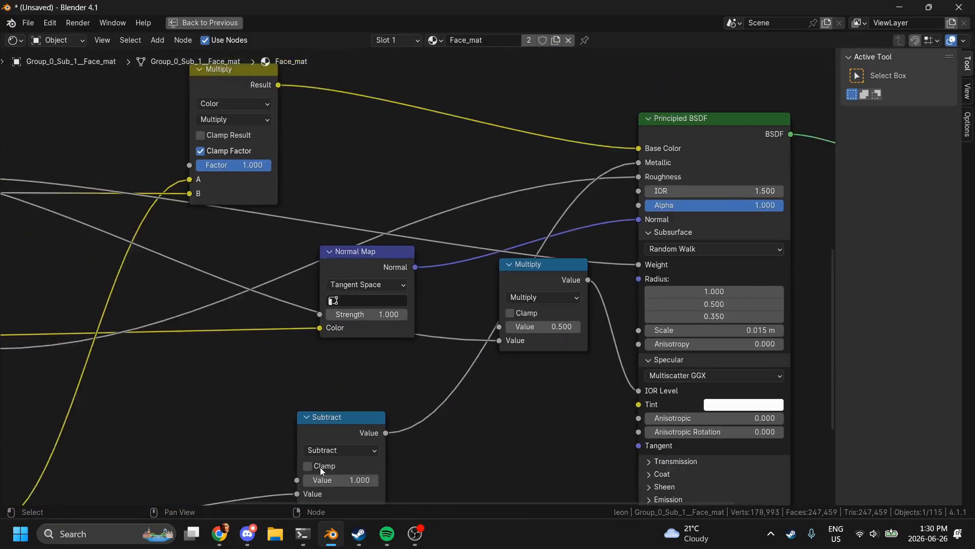
pyautogui.scroll(-2, 320, 467)
pyautogui.moveTo(306, 462); pyautogui.dragTo(571, 186)
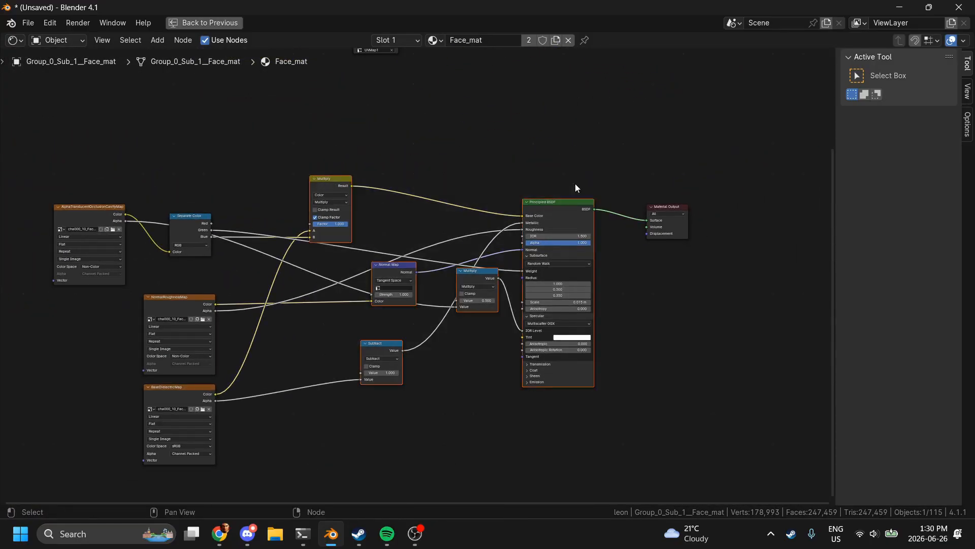
pyautogui.hotkey('ctrl', 'space')
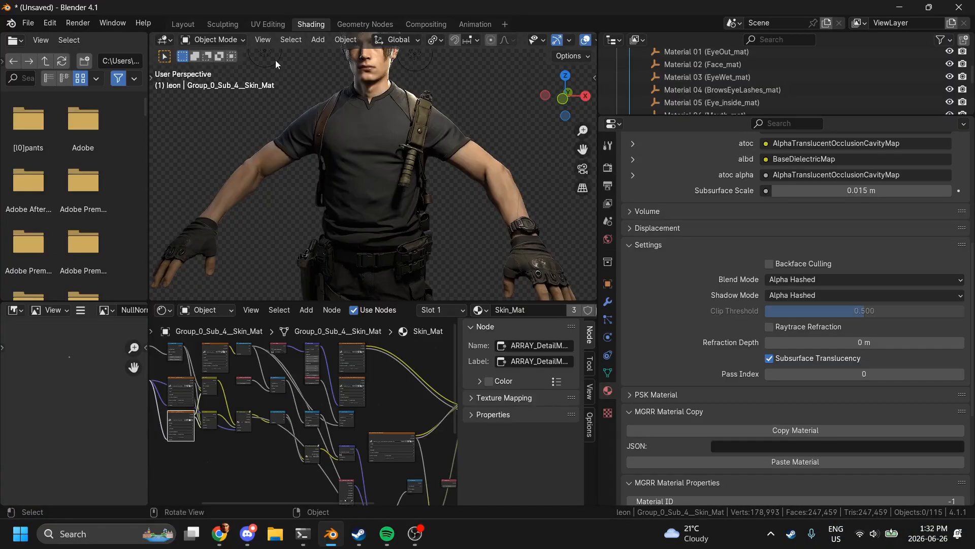
# Step: Switch to the Layout workspace and frame the whole character in the front view
pyautogui.click(184, 24)
pyautogui.press('Home')
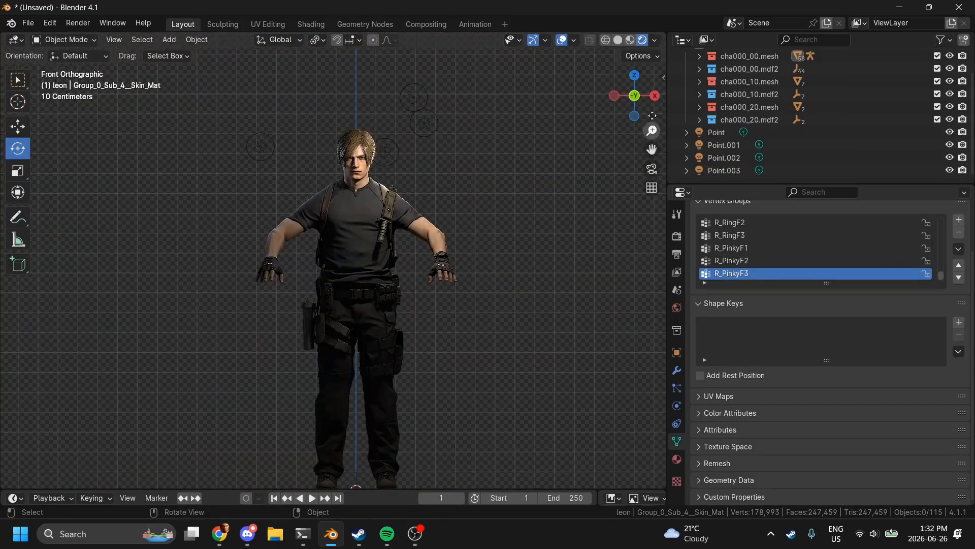